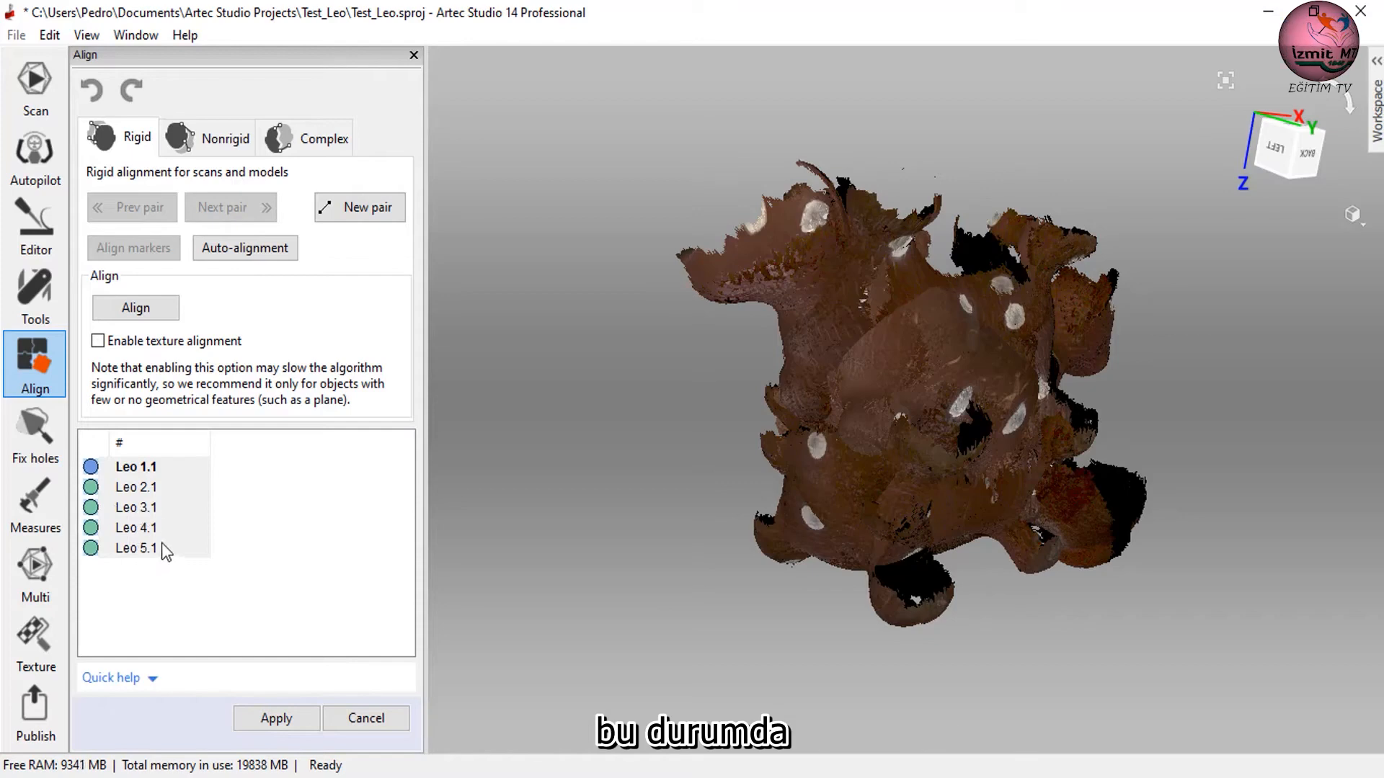
Select the Leo 2.1 scan for alignment and move it apart from Leo 1.1 so both dogs stand side by side.
left_click(132, 488)
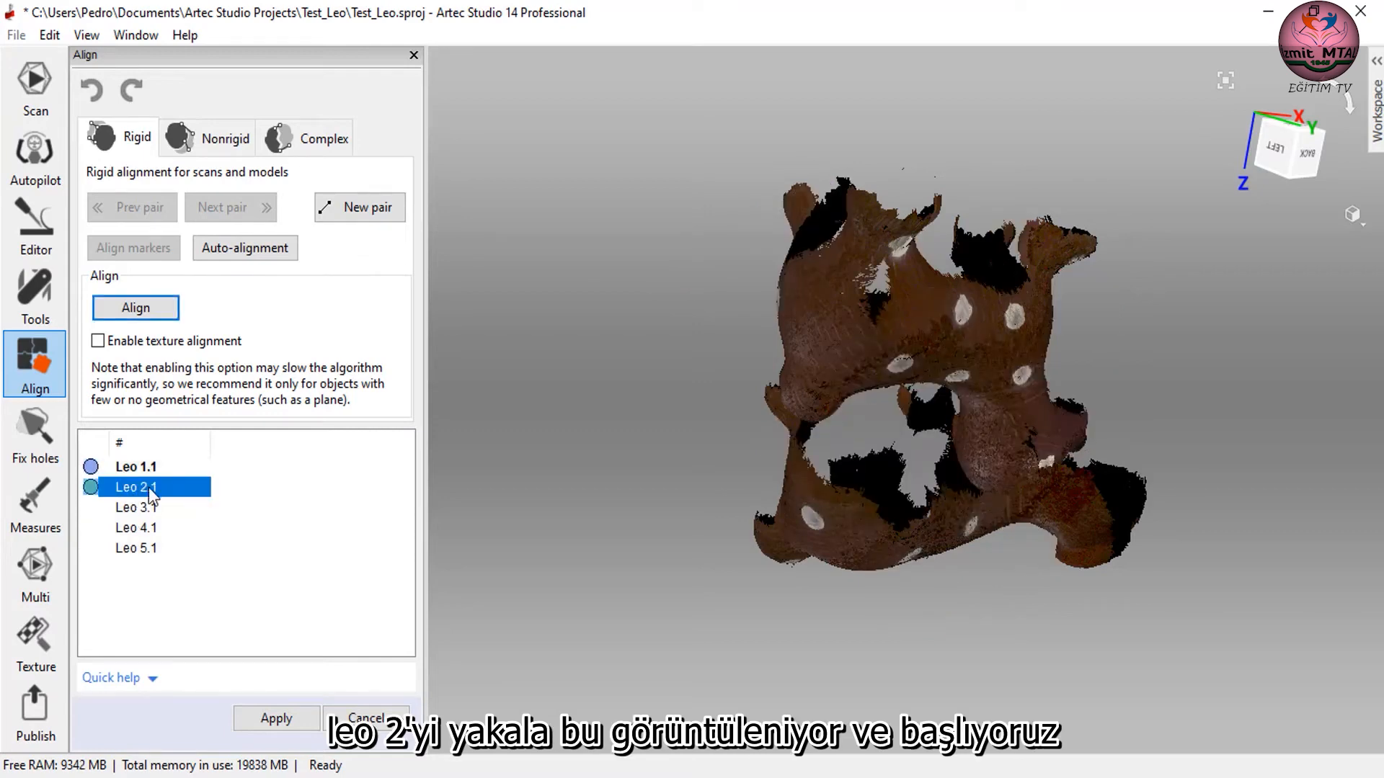
left_click_drag(734, 465, 773, 369)
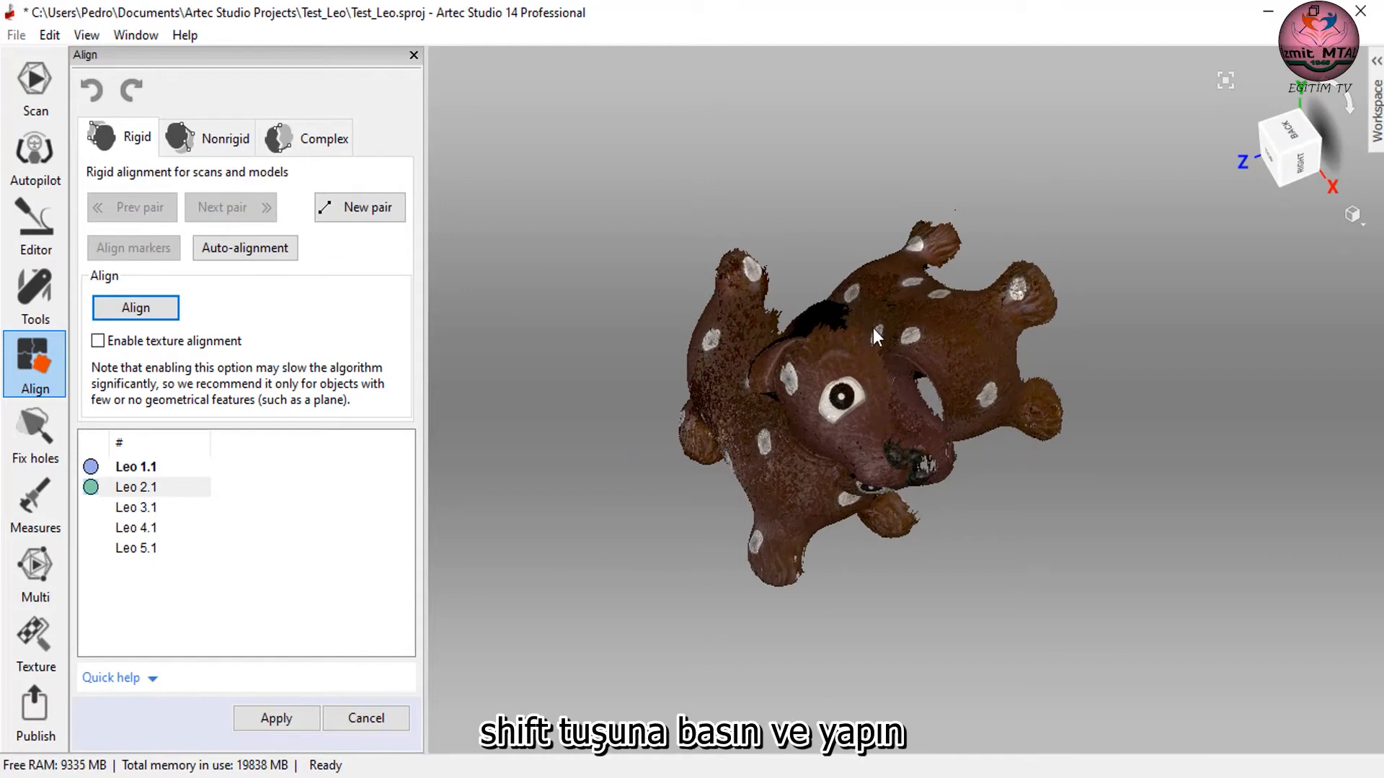
left_click_drag(877, 324, 908, 342, "shift")
right_click(908, 340)
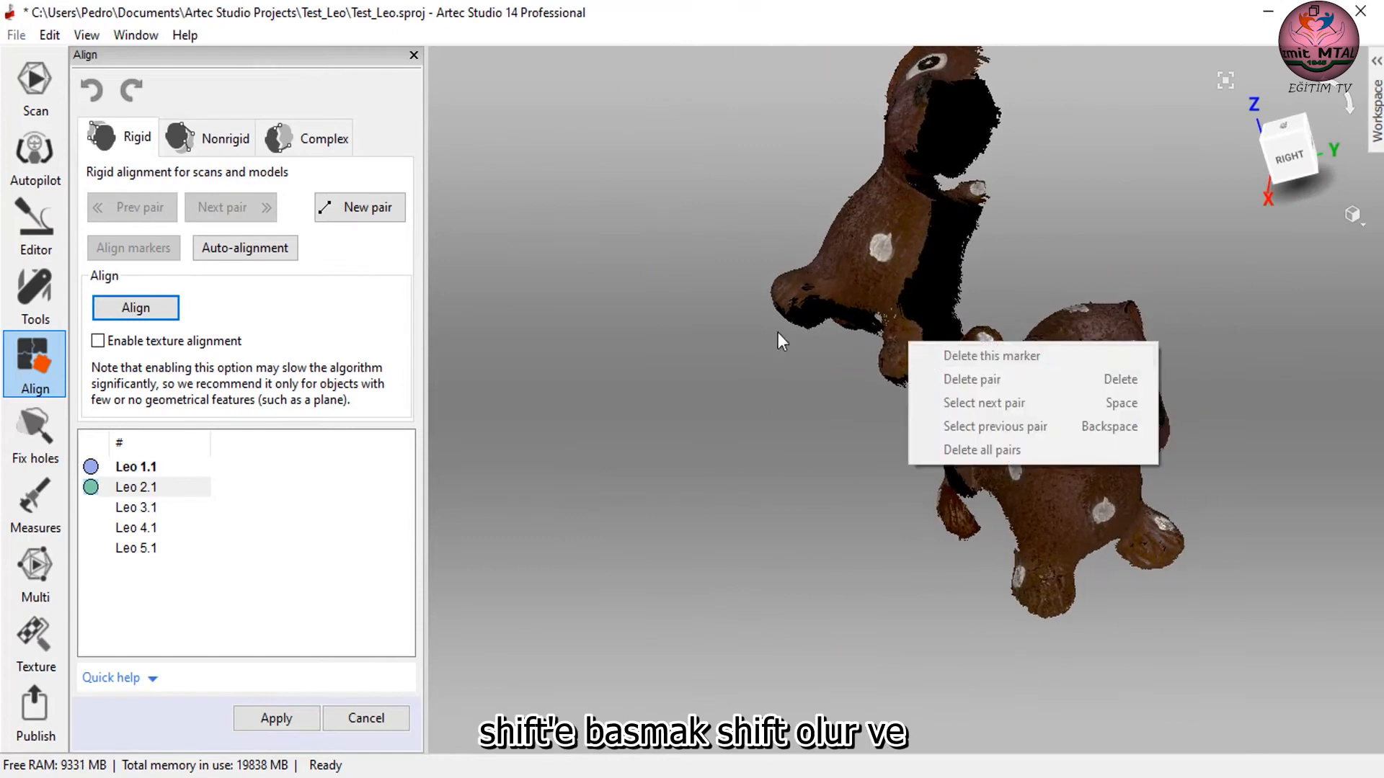
left_click(745, 361)
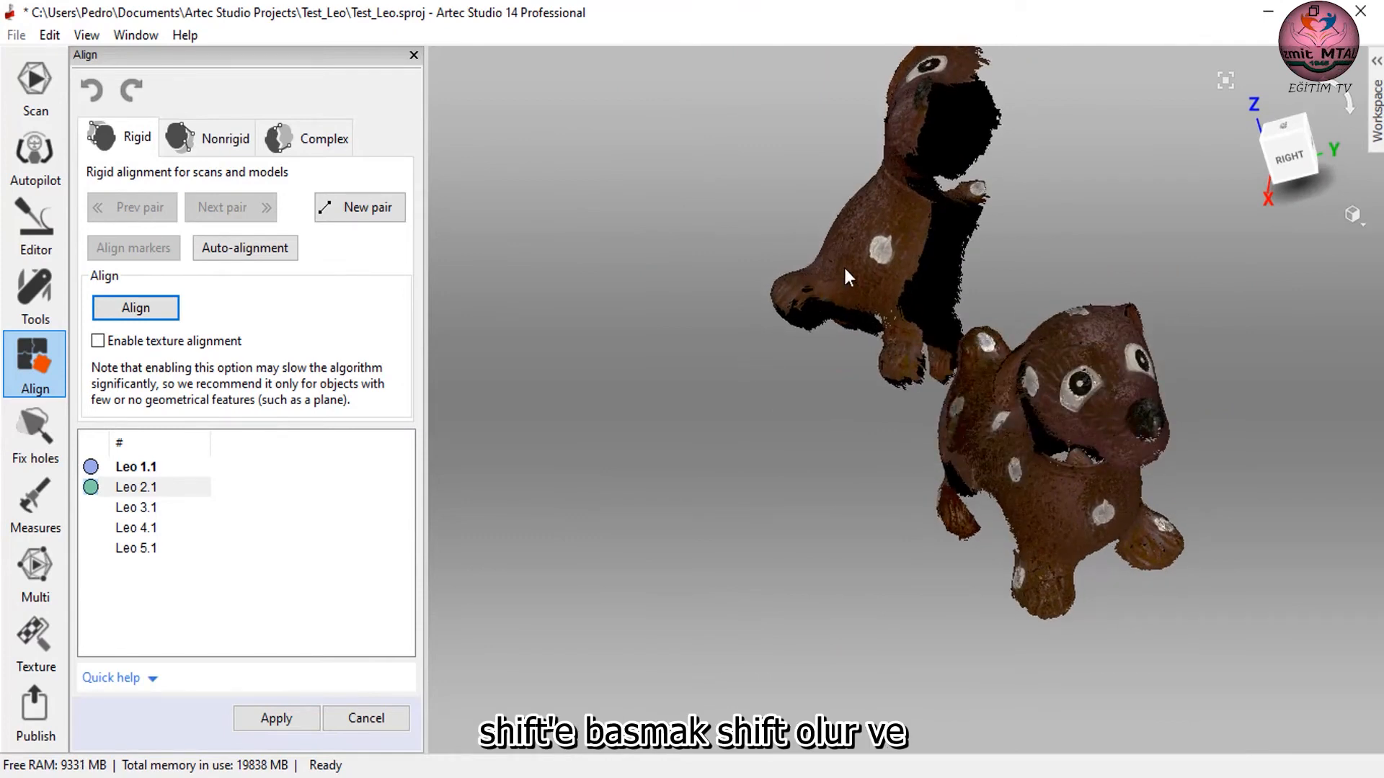
left_click_drag(843, 268, 702, 428, "shift")
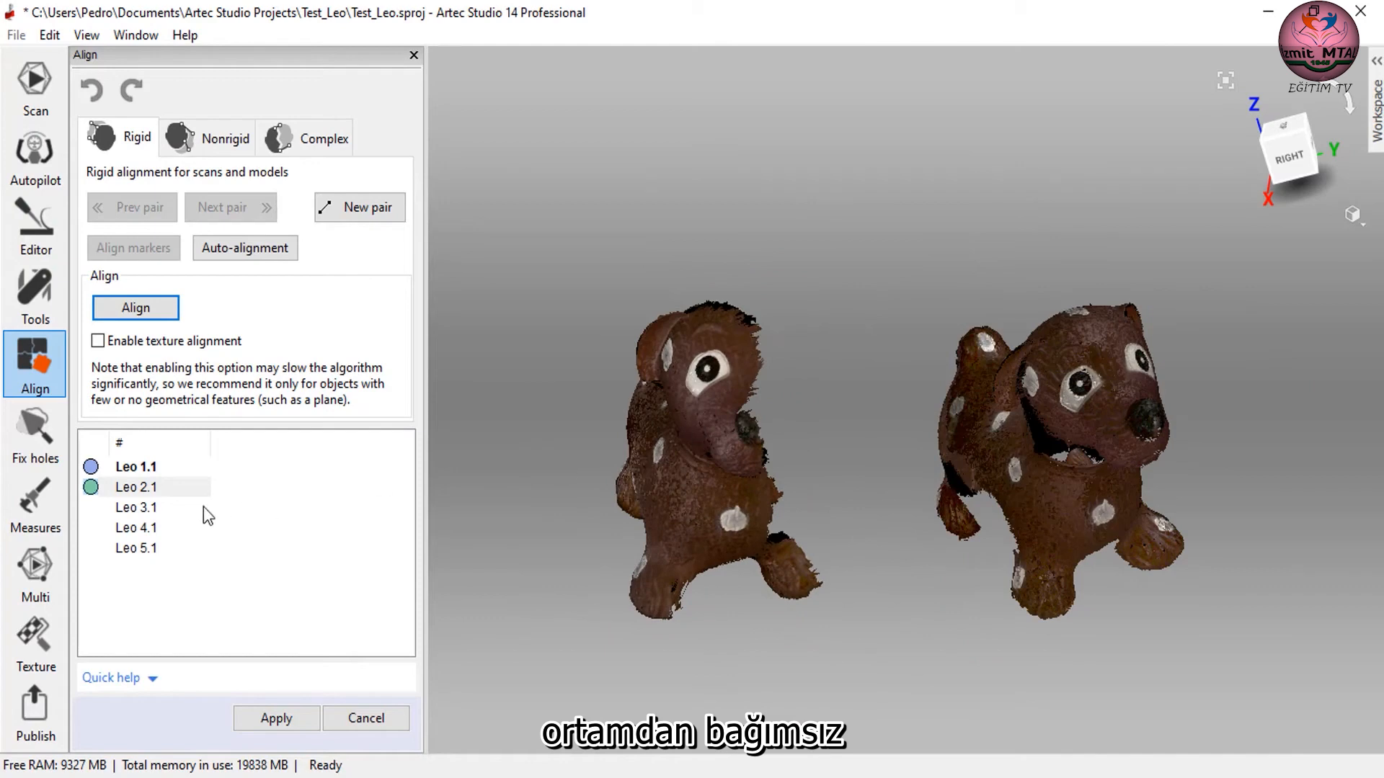
Place a first pair of matching points just above the white chest spot on Leo 2.1 and Leo 1.1, fine-tuning the Leo 2.1 point.
left_click_drag(587, 524, 918, 465)
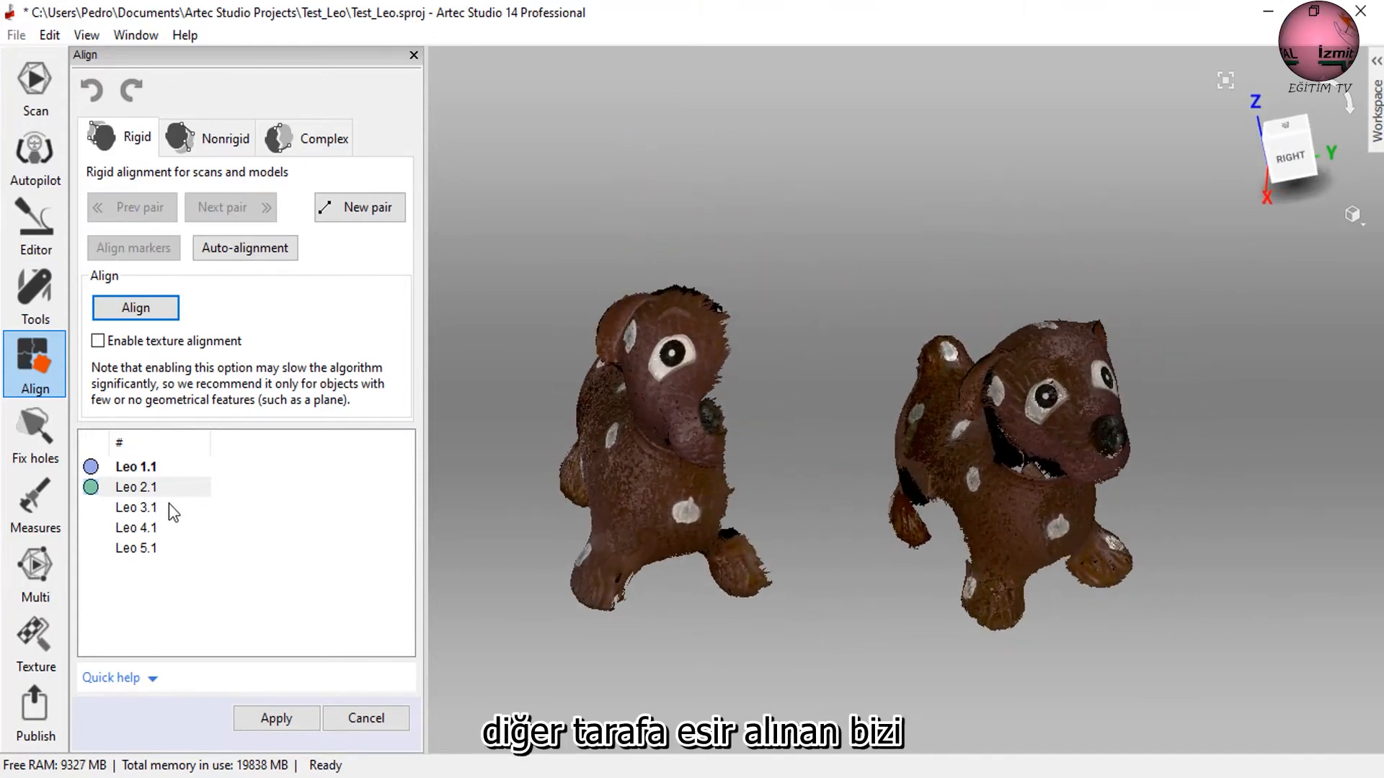
left_click_drag(689, 451, 776, 448)
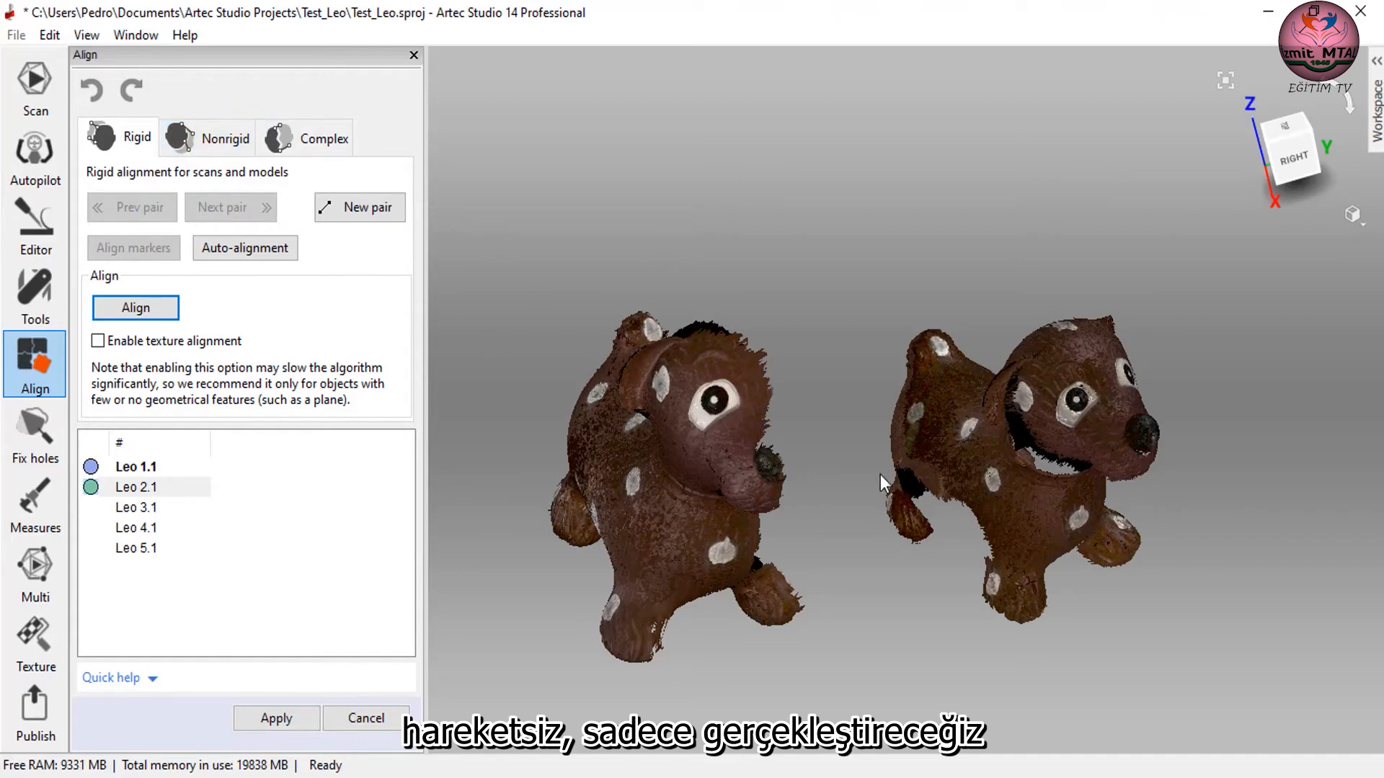
left_click_drag(880, 474, 904, 451)
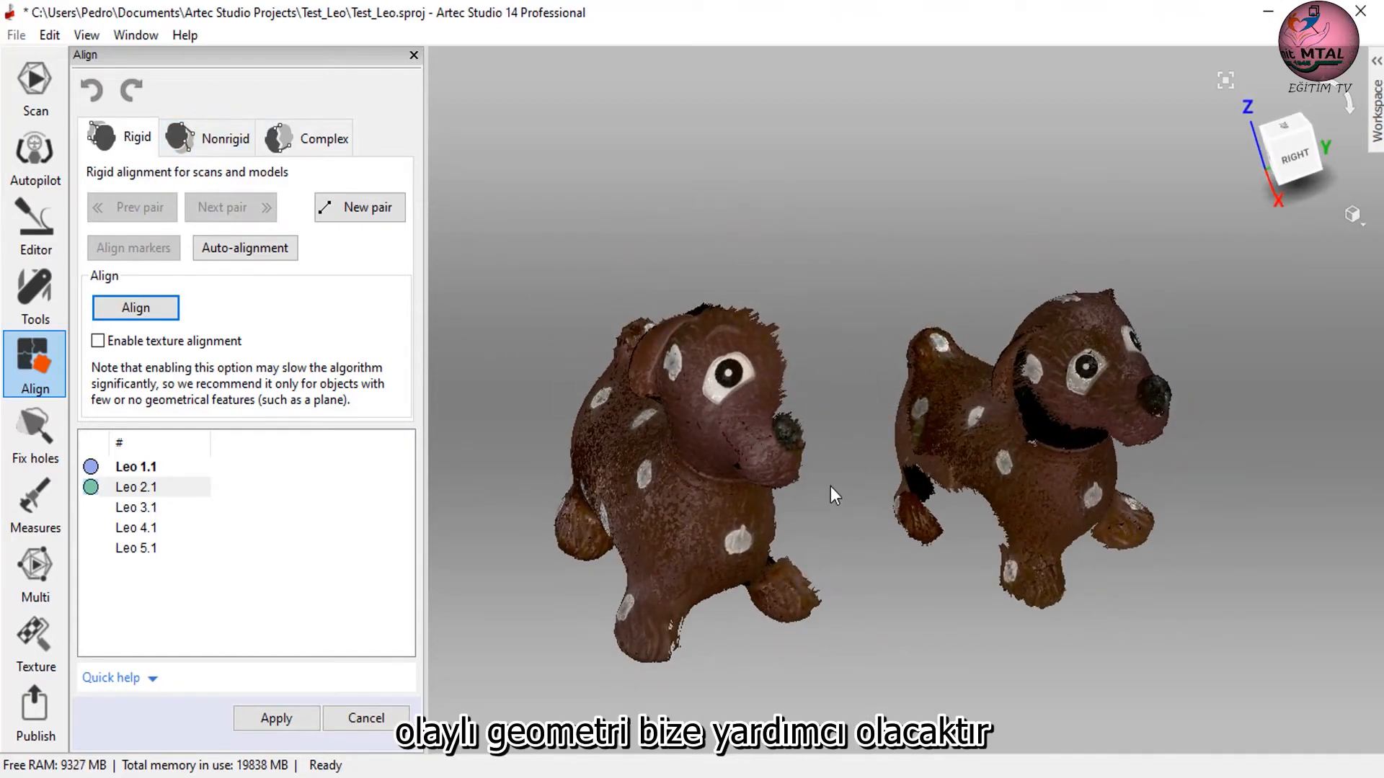
left_click_drag(830, 485, 790, 451)
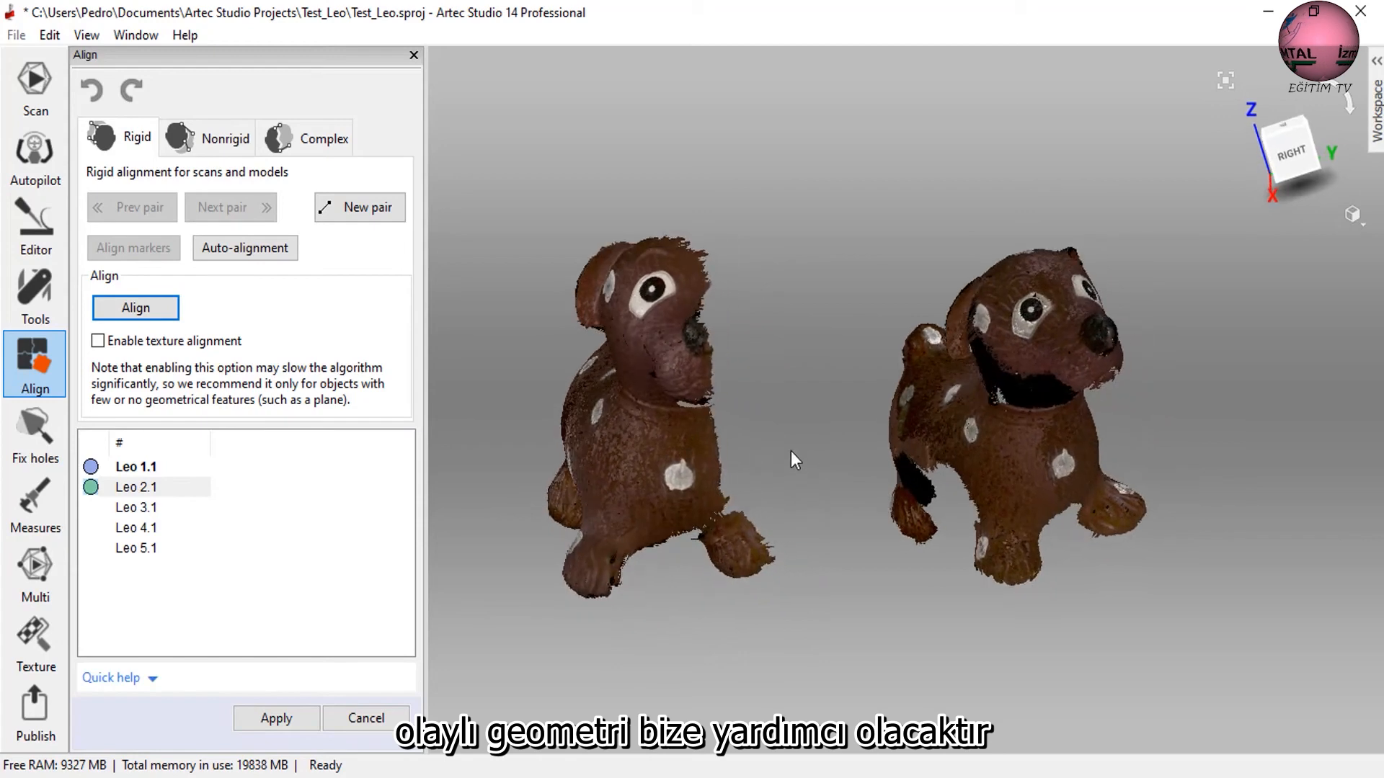
left_click(682, 457)
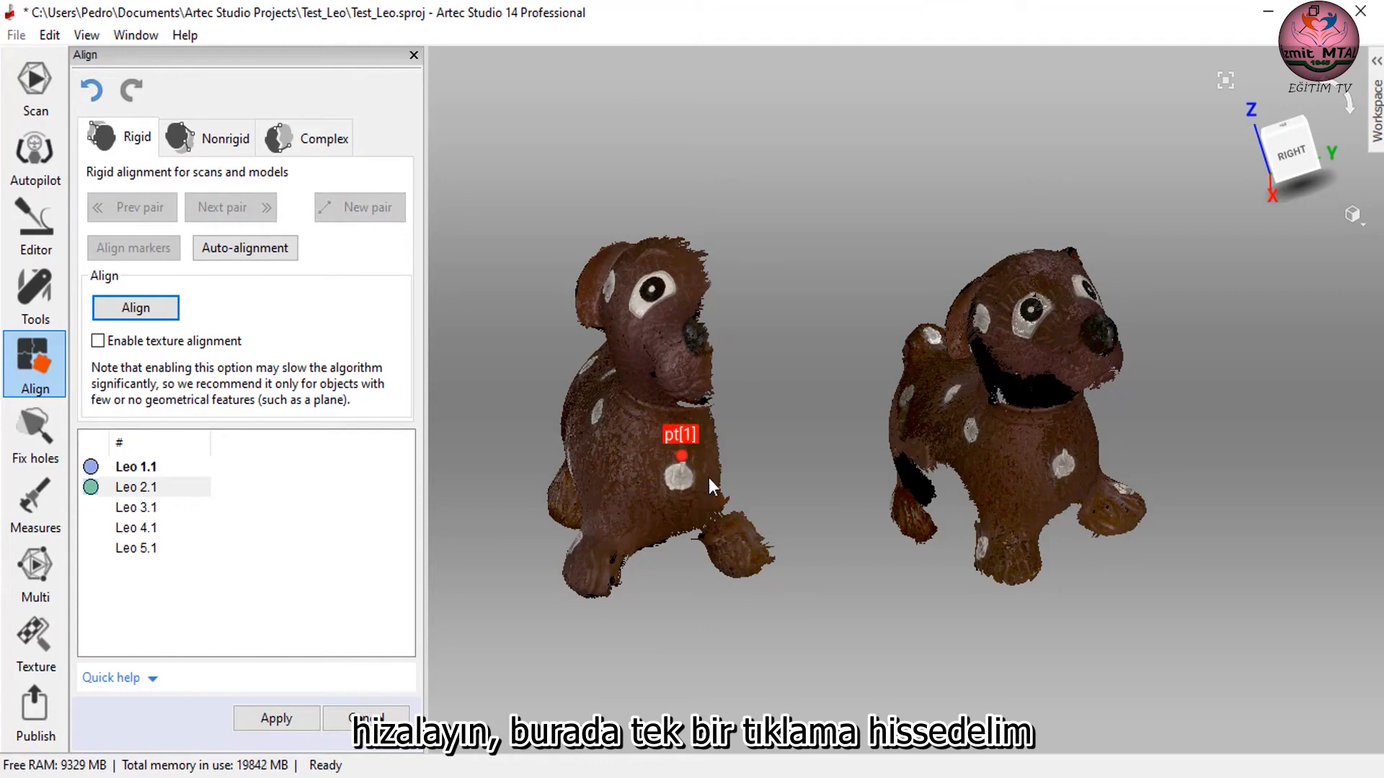
left_click(1065, 448)
mouse_move(997, 493)
left_mouse_down()
mouse_move(1149, 531)
mouse_move(987, 444)
mouse_move(904, 318)
mouse_move(932, 389)
mouse_move(1035, 445)
mouse_move(910, 413)
mouse_move(883, 428)
mouse_move(984, 505)
left_mouse_up()
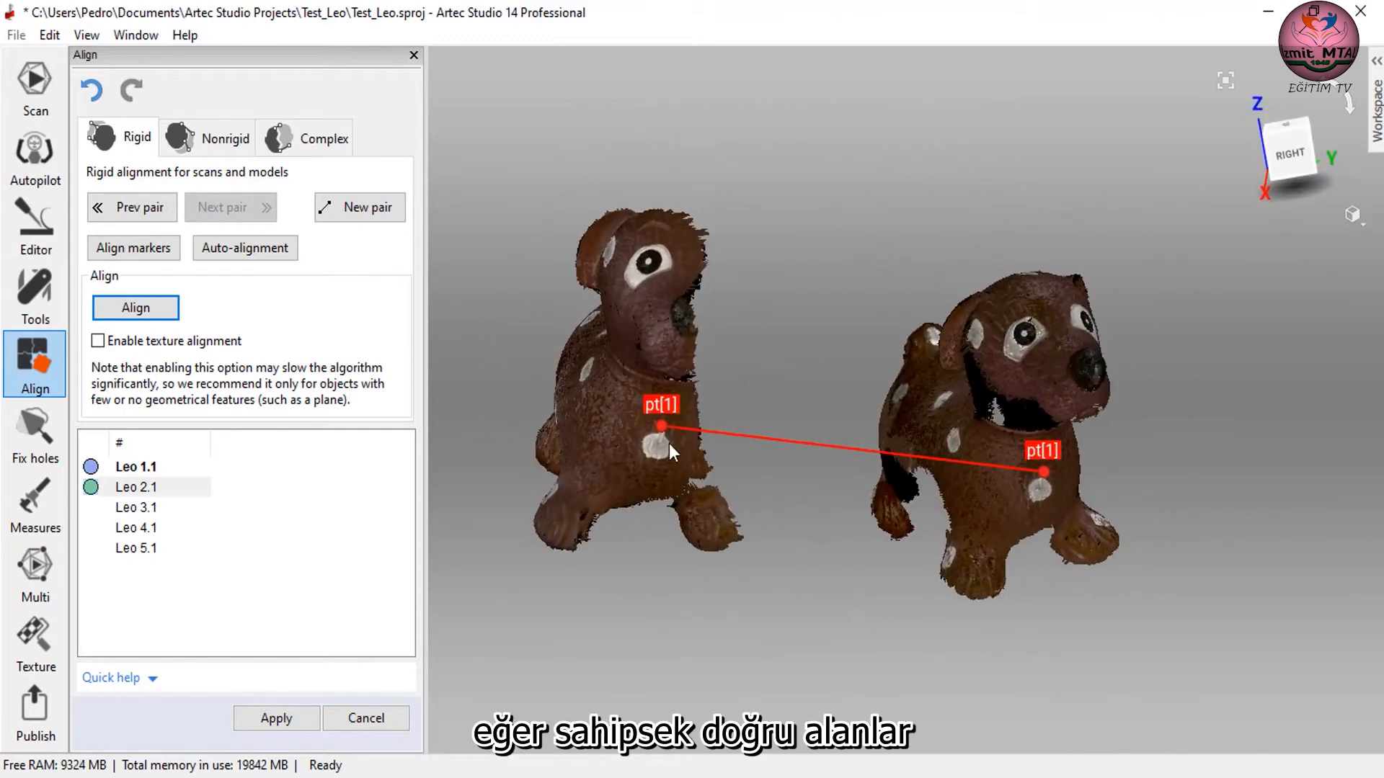
mouse_move(659, 430)
left_mouse_down()
mouse_move(560, 401)
mouse_move(650, 404)
mouse_move(603, 387)
mouse_move(652, 456)
mouse_move(662, 429)
left_mouse_up()
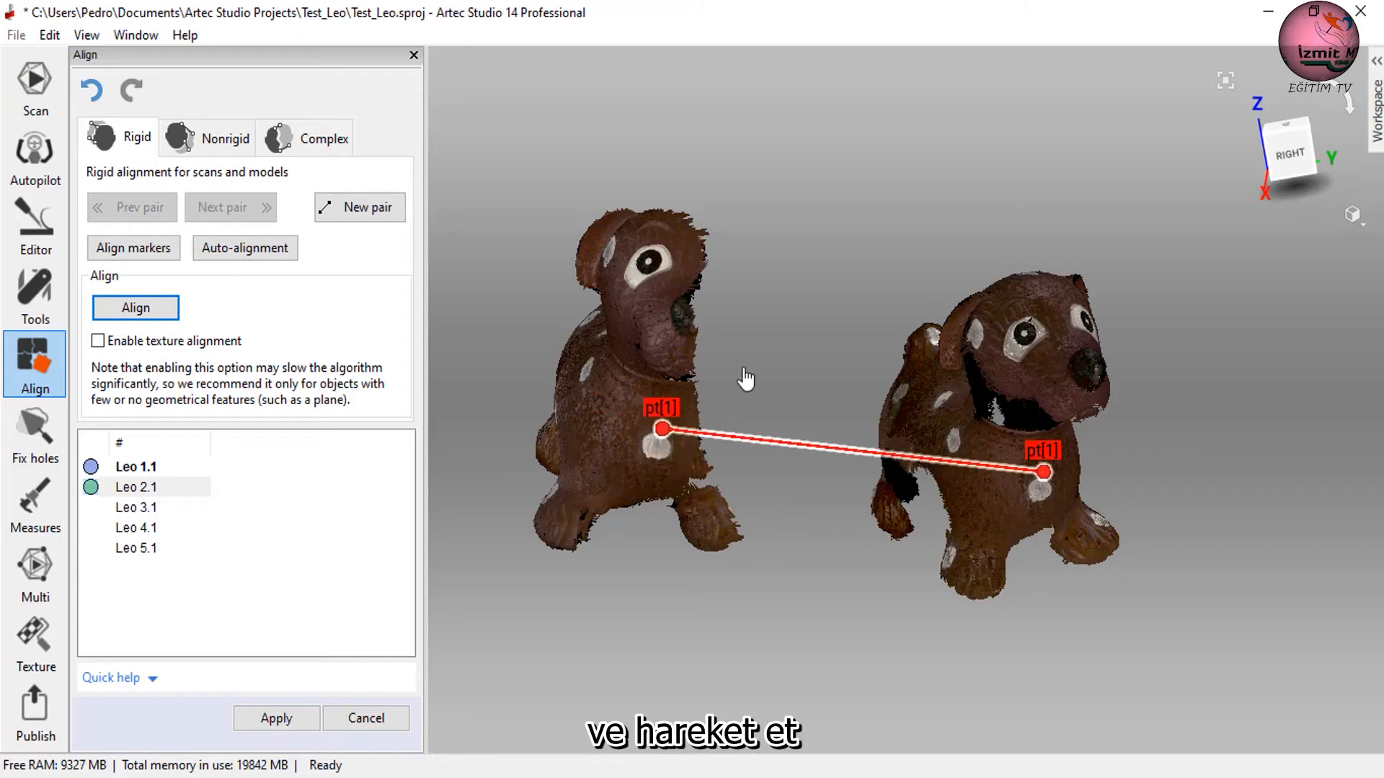
mouse_move(746, 379)
left_mouse_down()
mouse_move(874, 365)
mouse_move(720, 367)
mouse_move(676, 338)
mouse_move(690, 515)
left_mouse_up()
Add a second point pair on the white hindquarter spots and a third pair on the front leg spots of both scans.
left_click(357, 213)
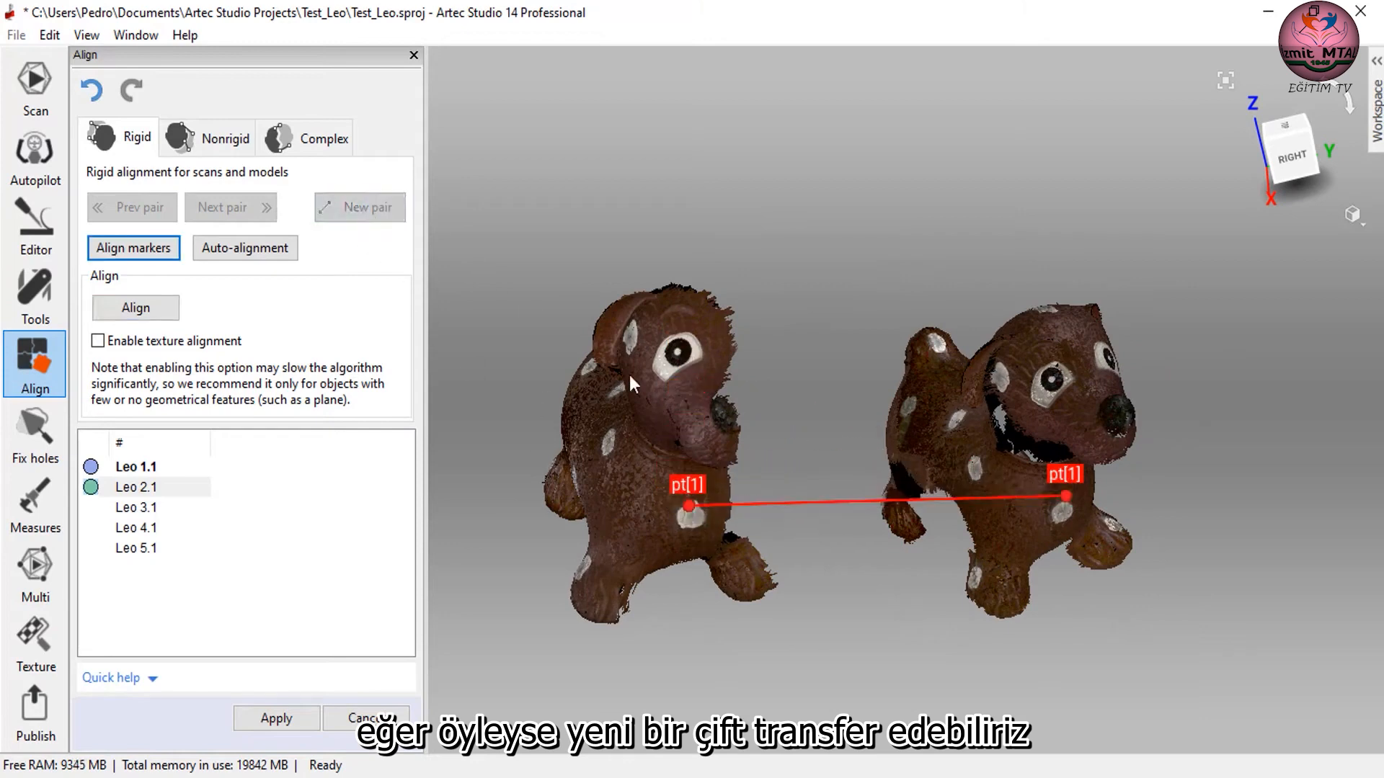
left_click_drag(658, 441, 757, 427)
left_click(665, 406)
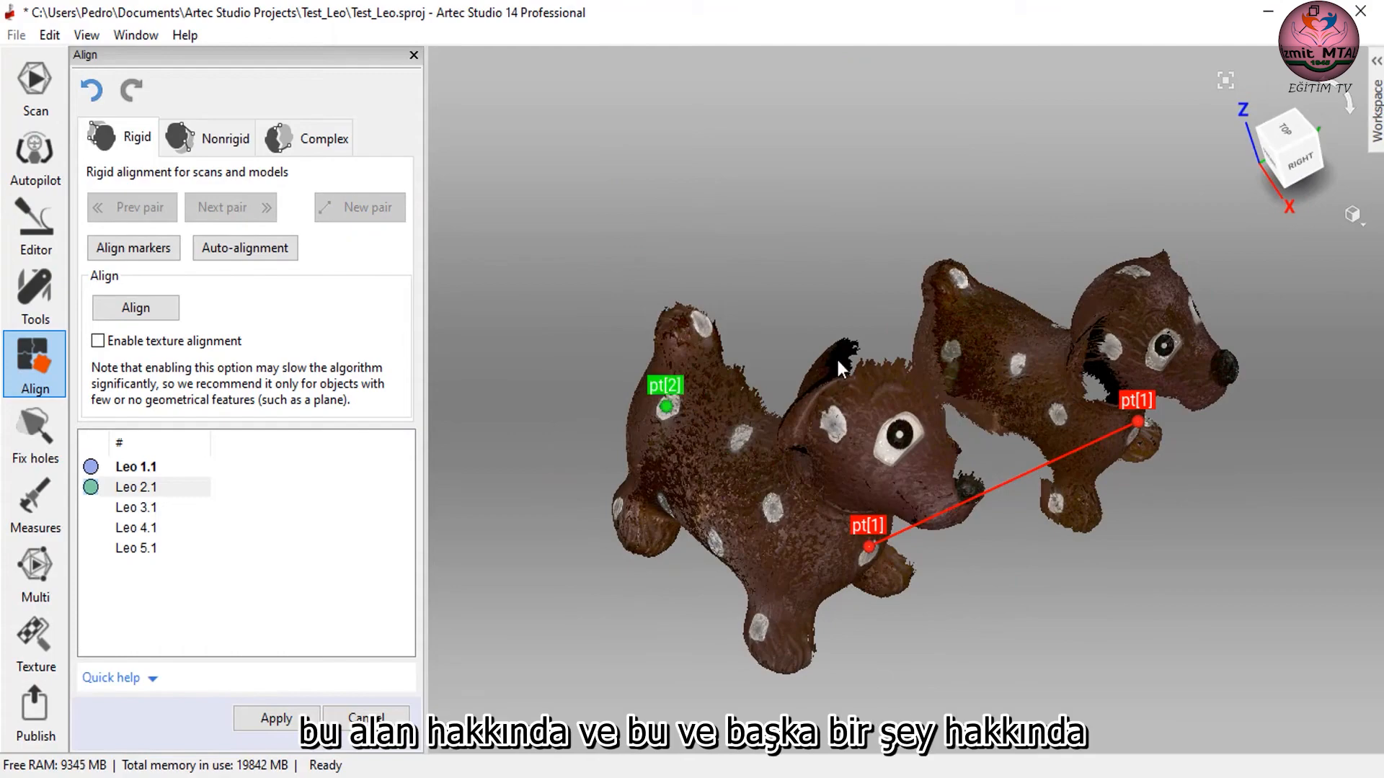
left_click(954, 347)
left_click_drag(953, 361, 1040, 468)
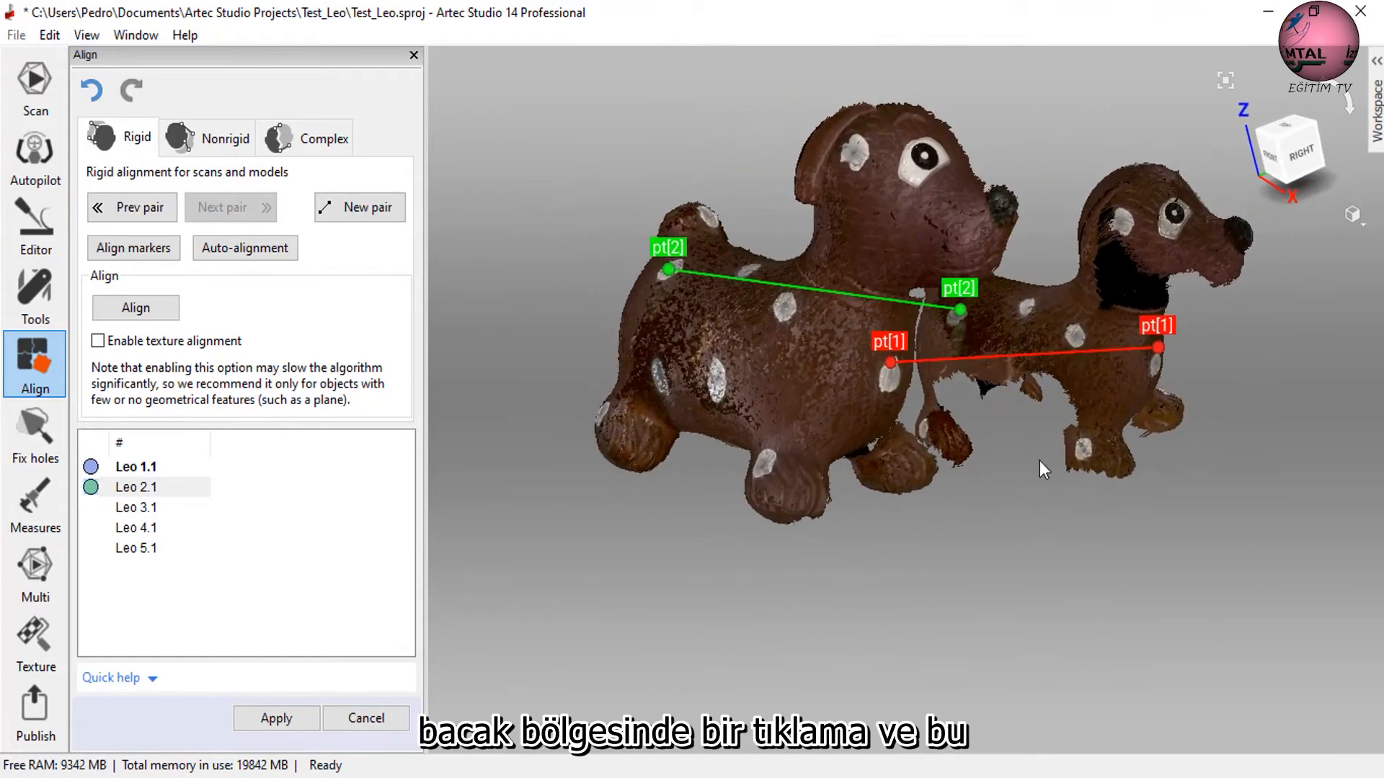
left_click(1082, 450)
left_click(764, 467)
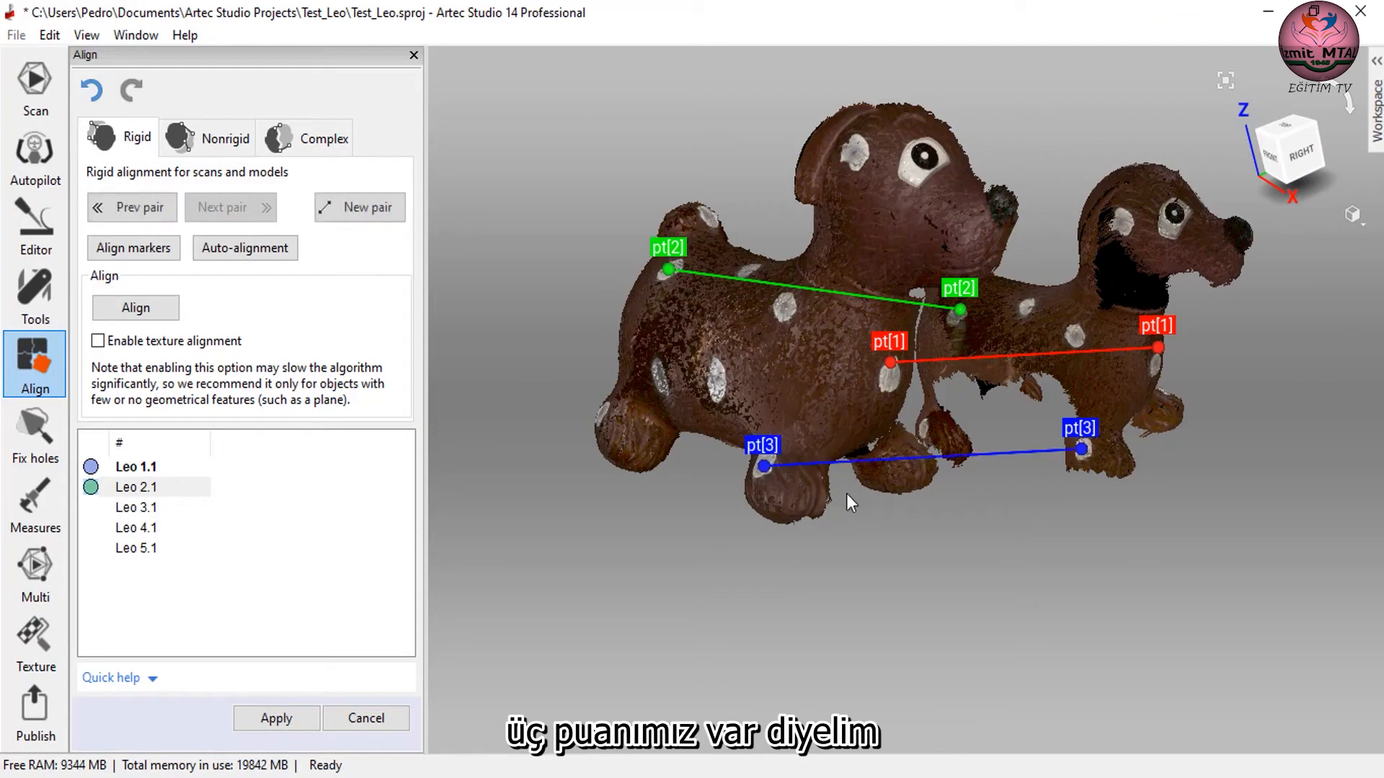
Check the point placement up close and rigidly align Leo 2.1 to Leo 1.1 using the three point pairs.
mouse_move(846, 494)
left_mouse_down()
mouse_move(795, 442)
mouse_move(724, 472)
mouse_move(881, 444)
mouse_move(966, 534)
mouse_move(875, 521)
mouse_move(858, 600)
mouse_move(845, 534)
left_mouse_up()
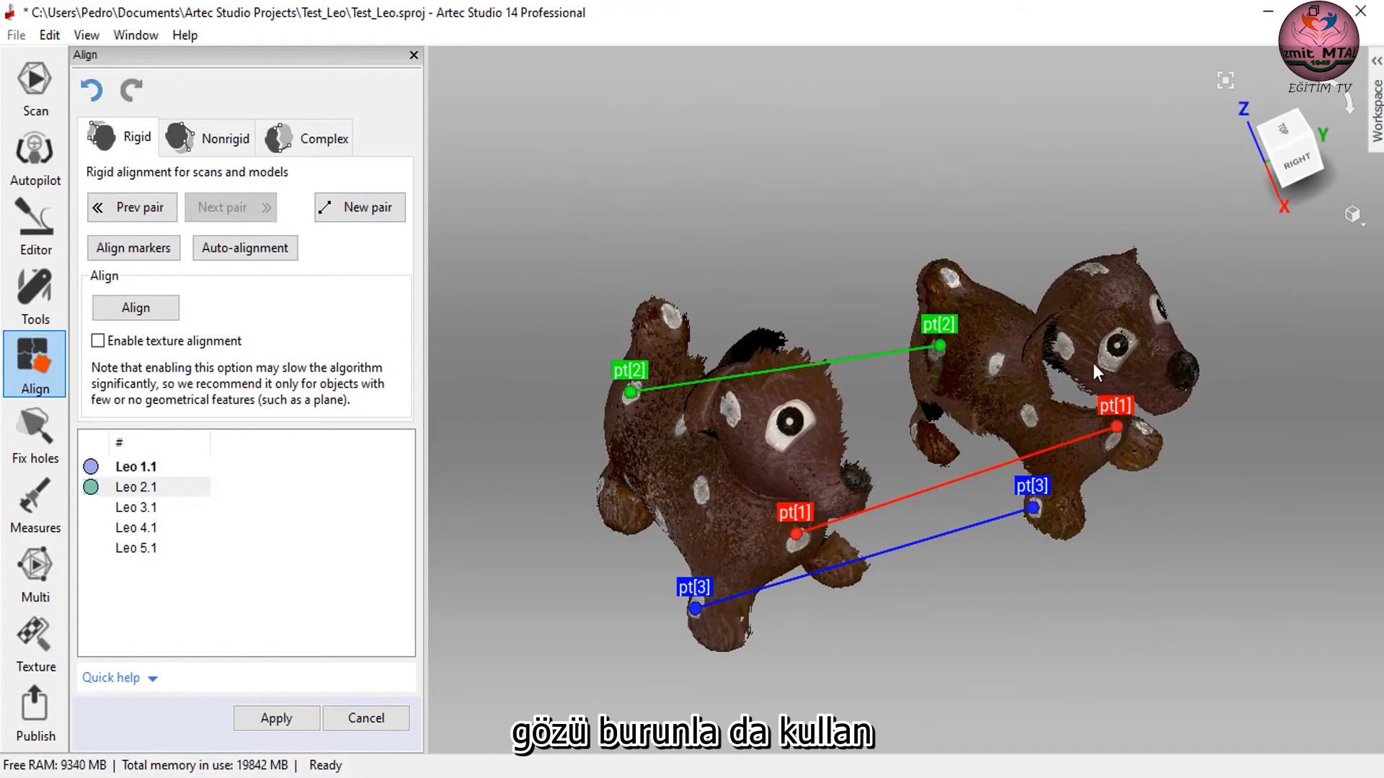
left_click_drag(885, 505, 966, 463)
scroll(1086, 473, "up", 3)
scroll(1086, 473, "up", 5)
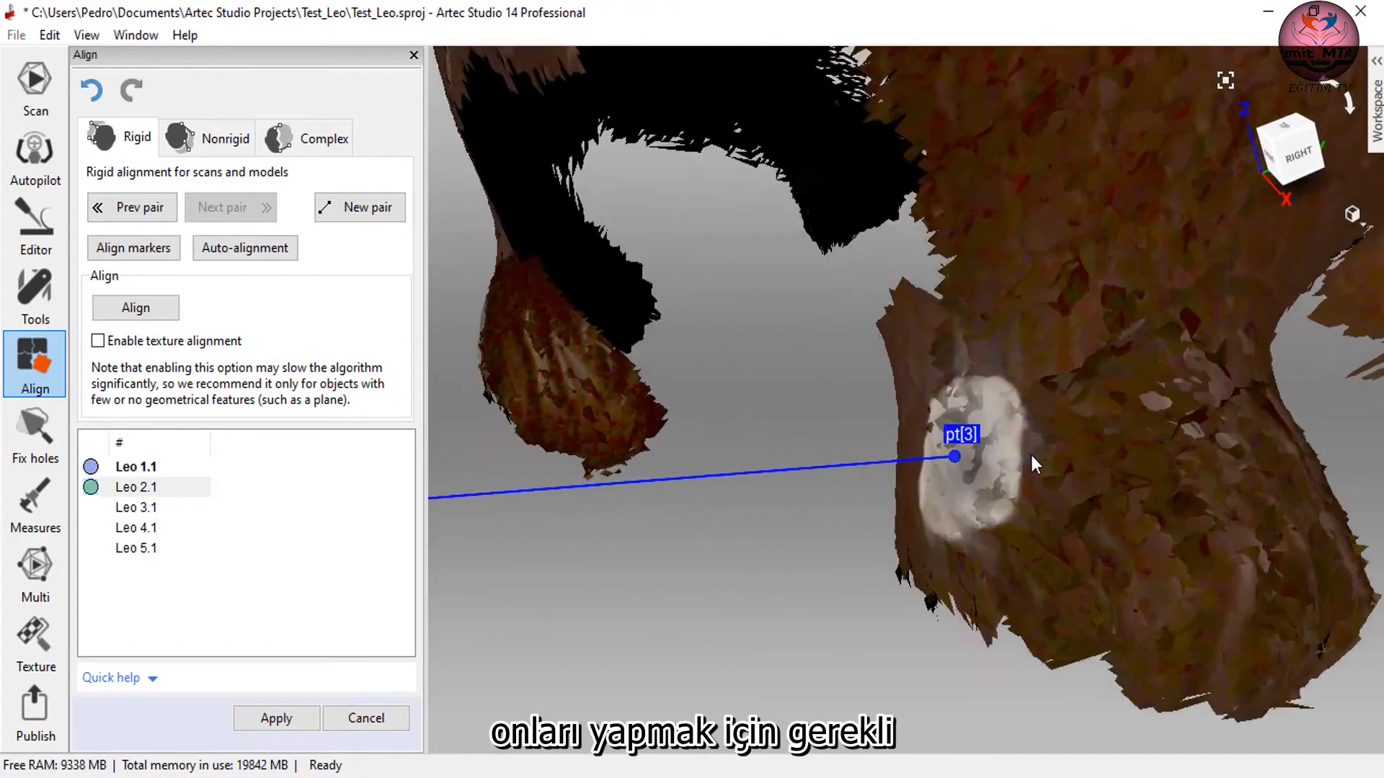
scroll(975, 389, "down", 8)
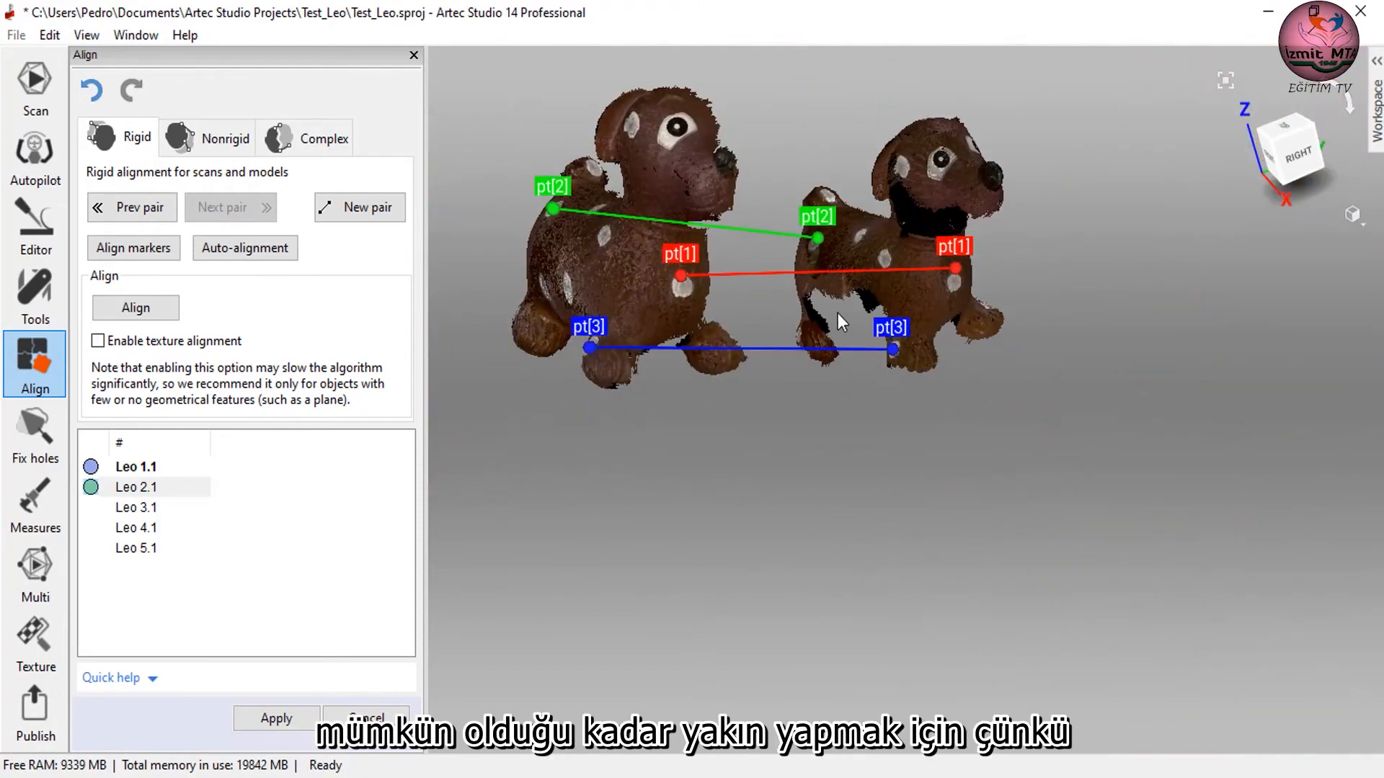
scroll(886, 416, "up", 5)
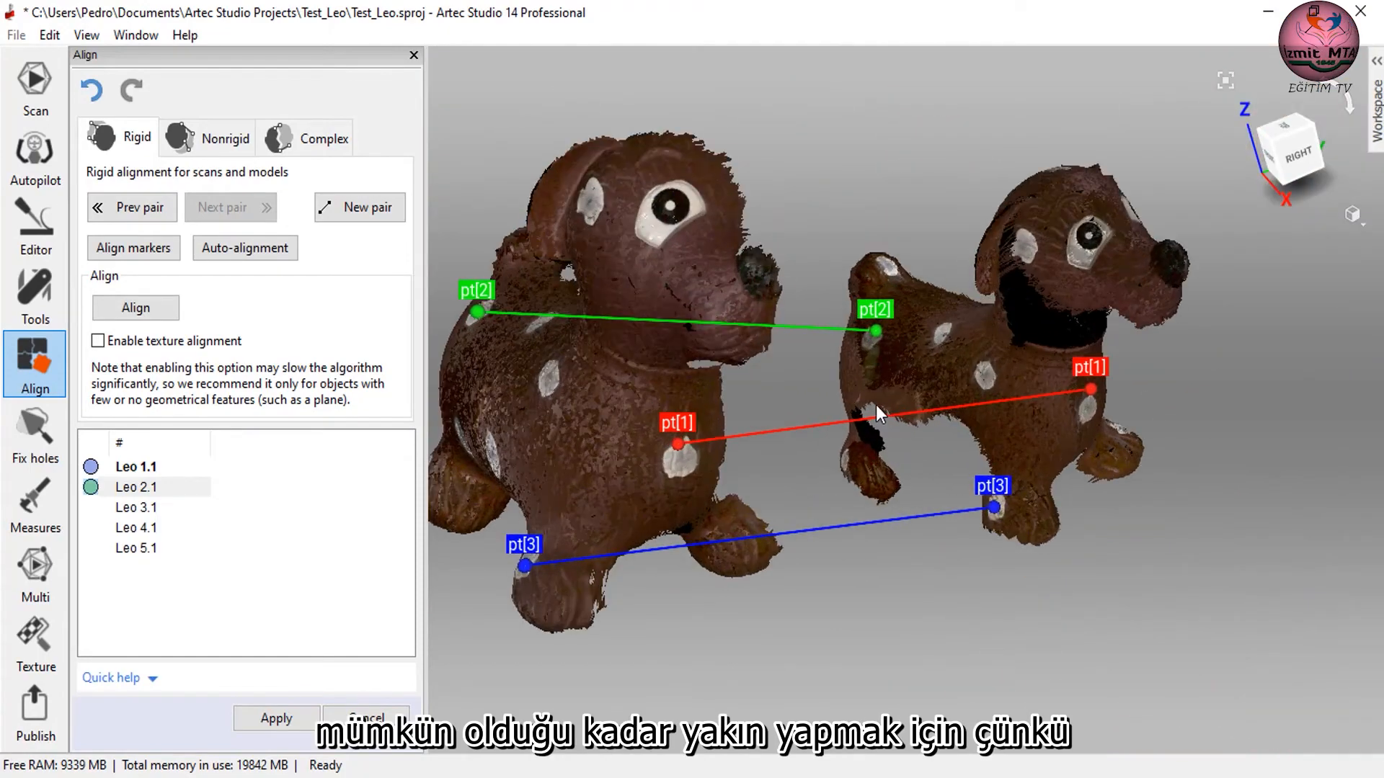
scroll(875, 404, "down", 3)
middle_click_drag(874, 400, 922, 405)
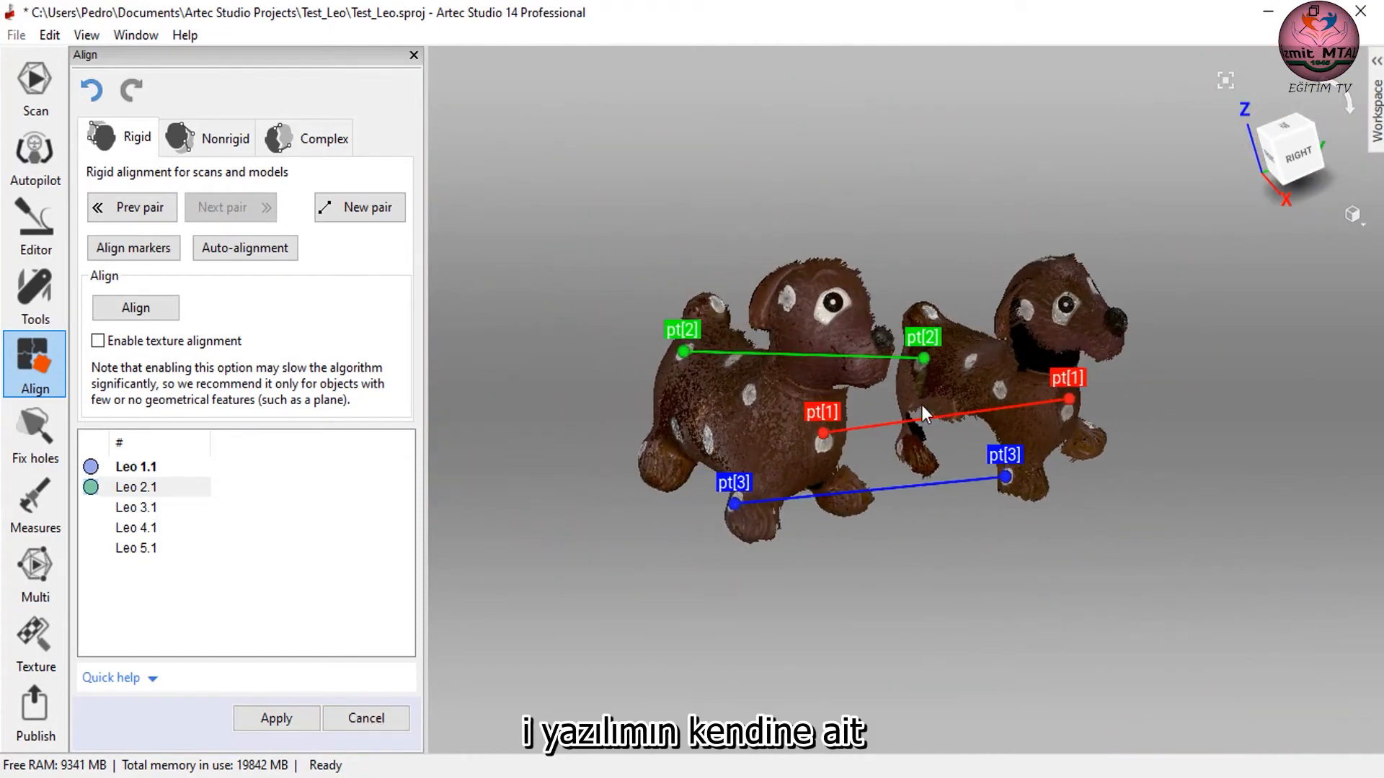
left_click(146, 309)
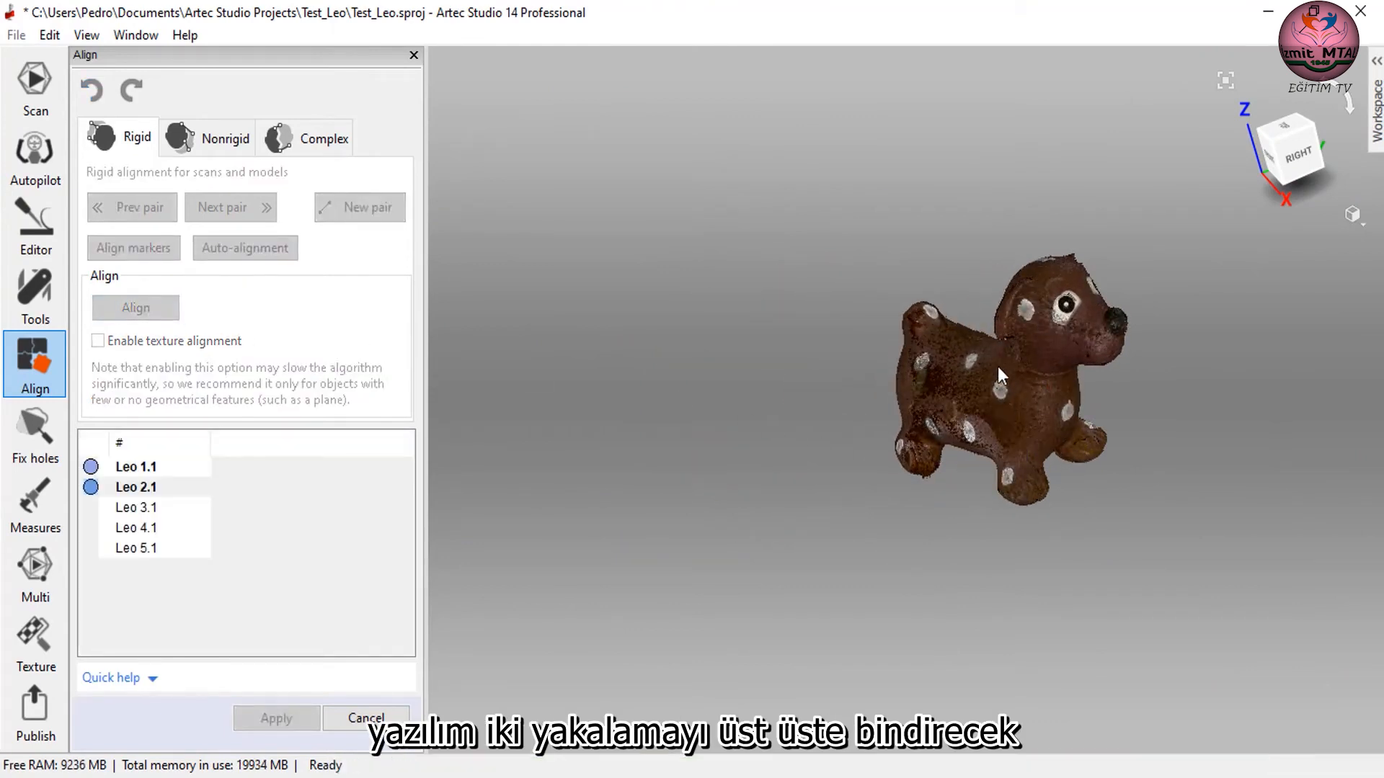
left_click_drag(993, 417, 1103, 346)
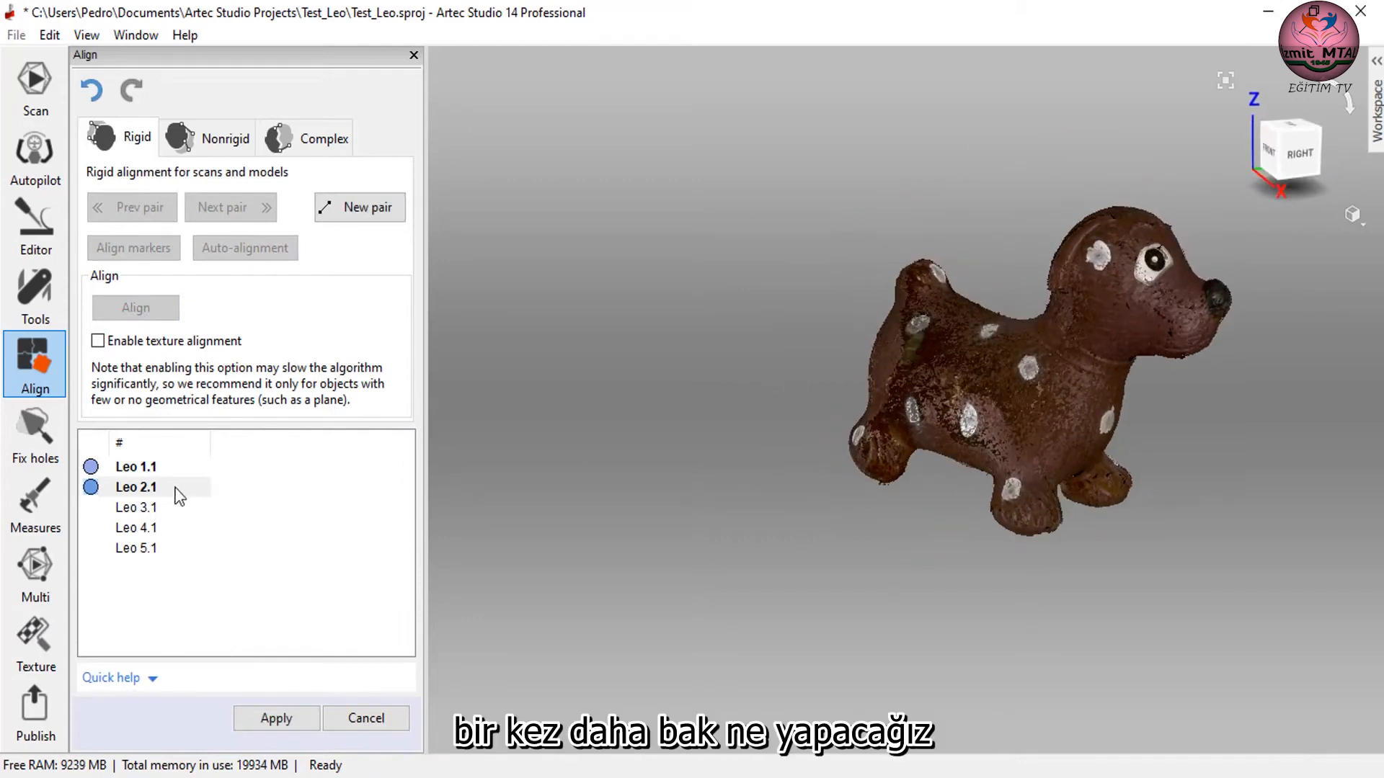
Select the Leo 3.1 scan for alignment and move it clear of the aligned Leo 1.1 and Leo 2.1 scans.
left_click(115, 509)
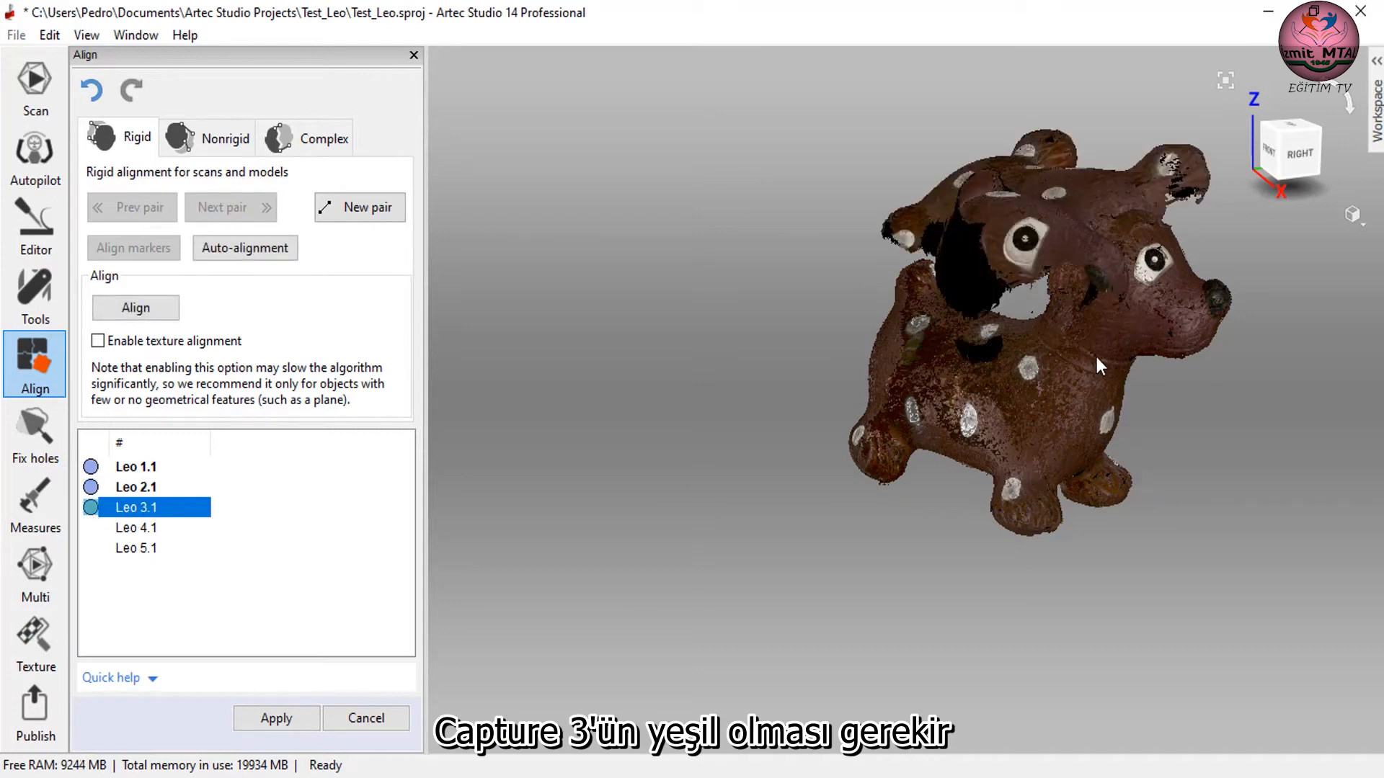
left_click_drag(1096, 357, 997, 395)
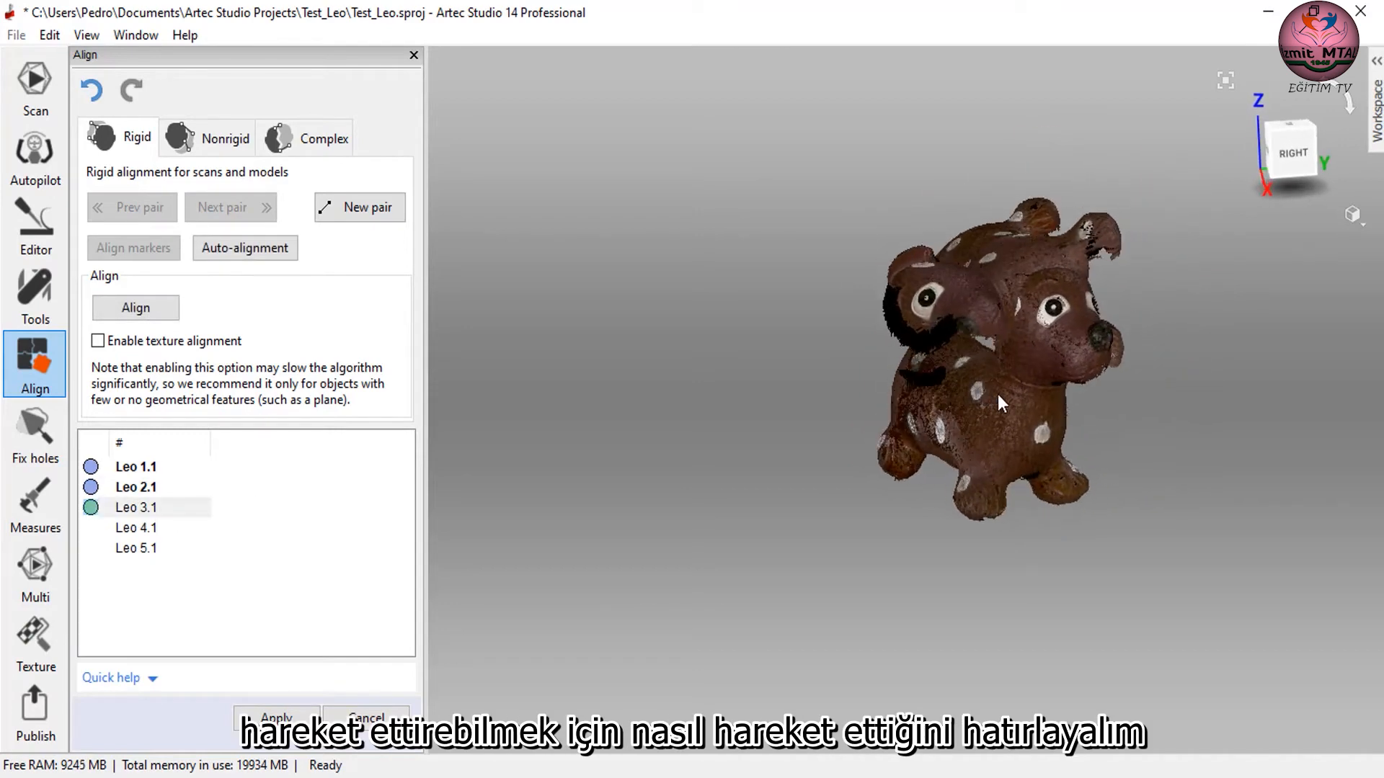
left_click_drag(1044, 349, 750, 374, "ctrl")
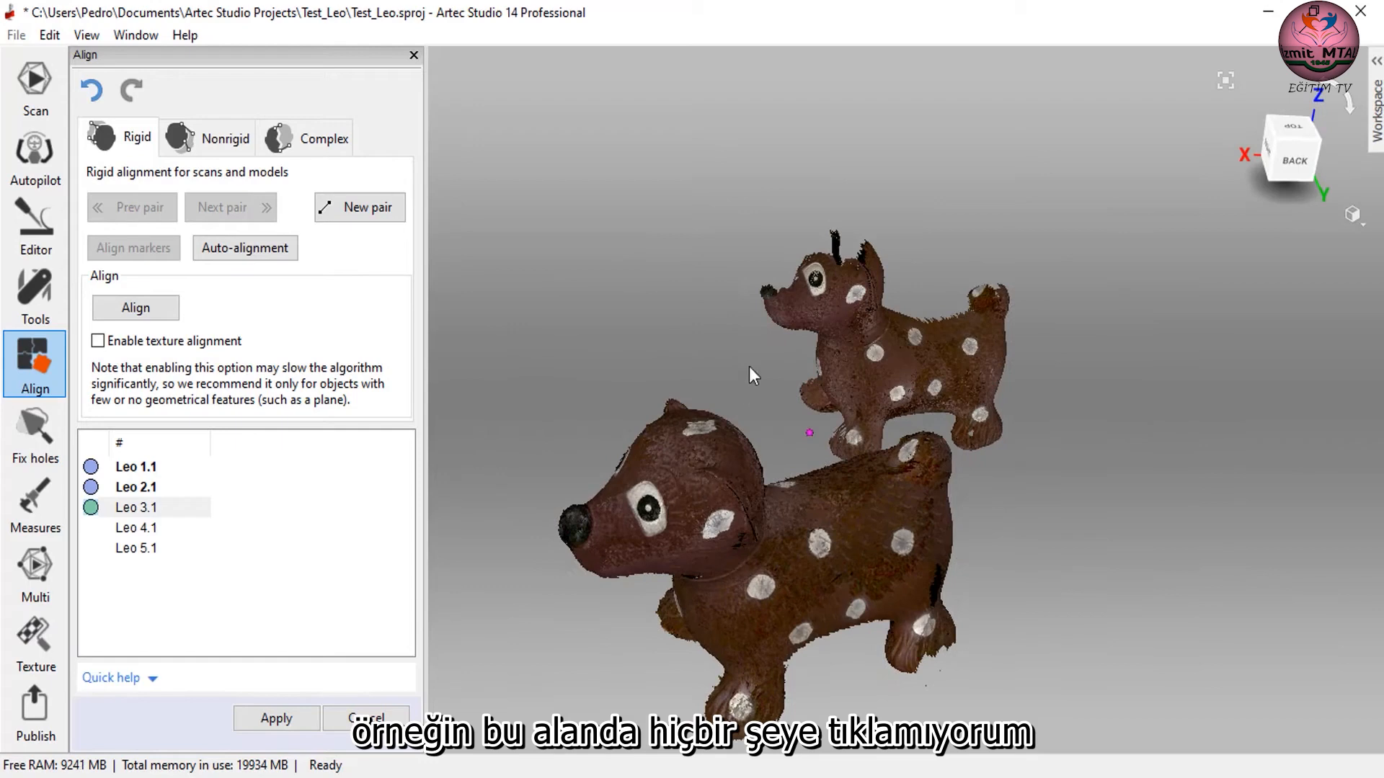
Pair matching points between Leo 3.1 and the aligned scans on the eye, the rear flank spot and the front paw spot.
left_click(650, 508)
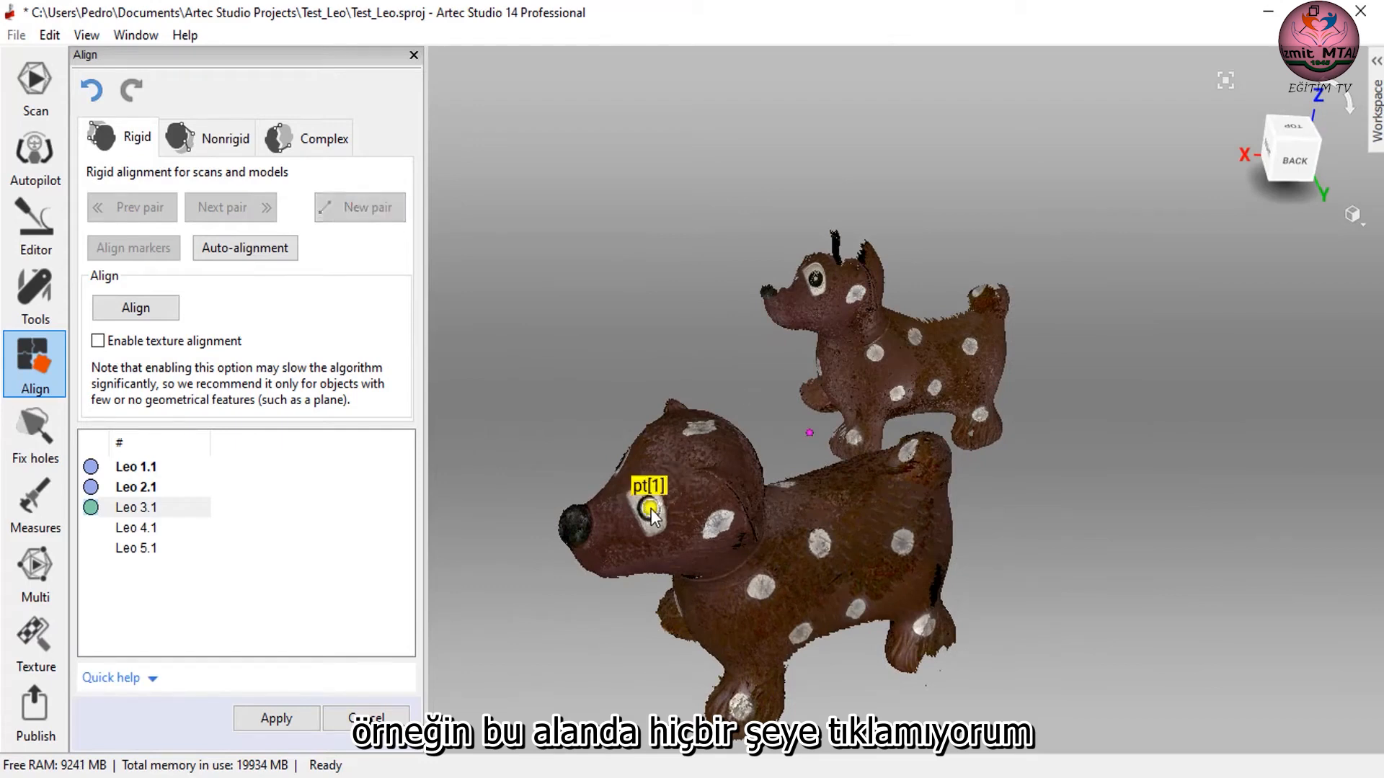
left_click(816, 281)
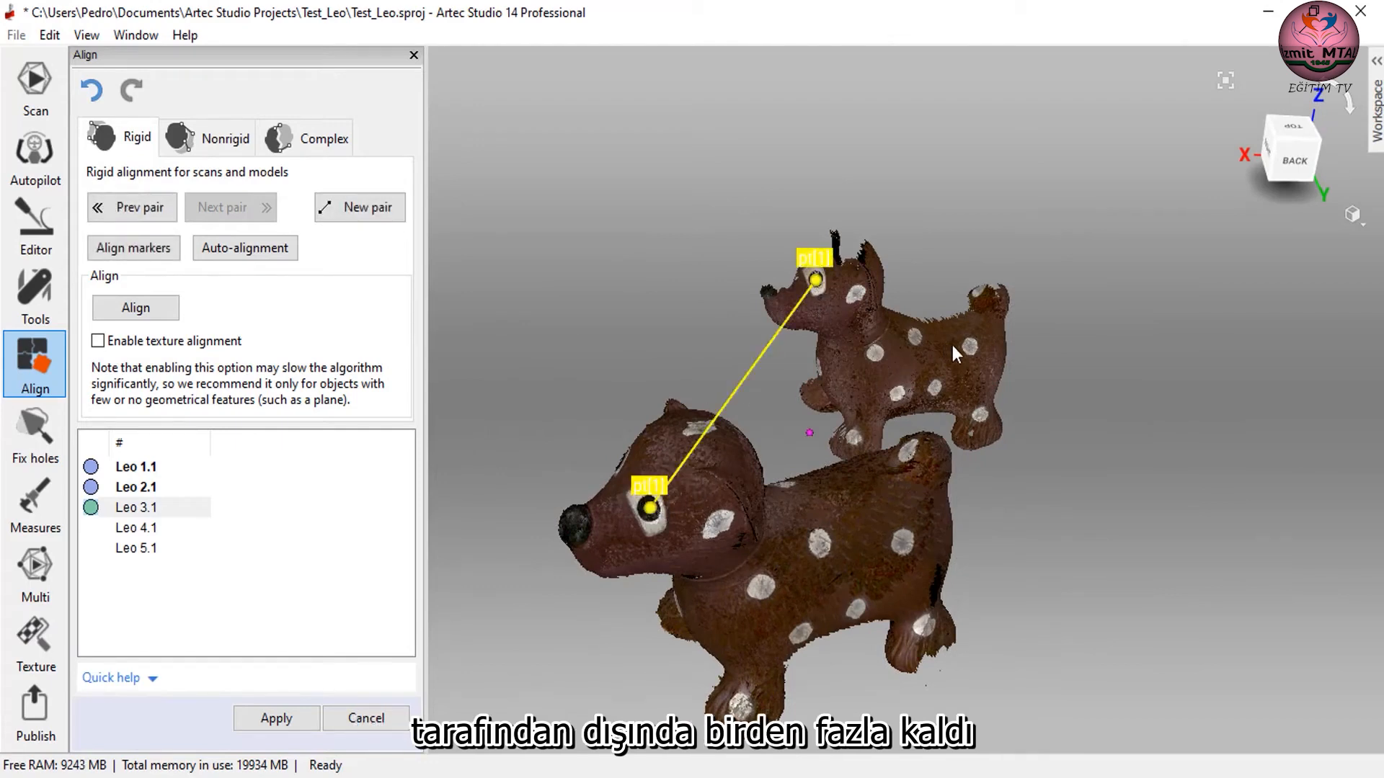
left_click(974, 340)
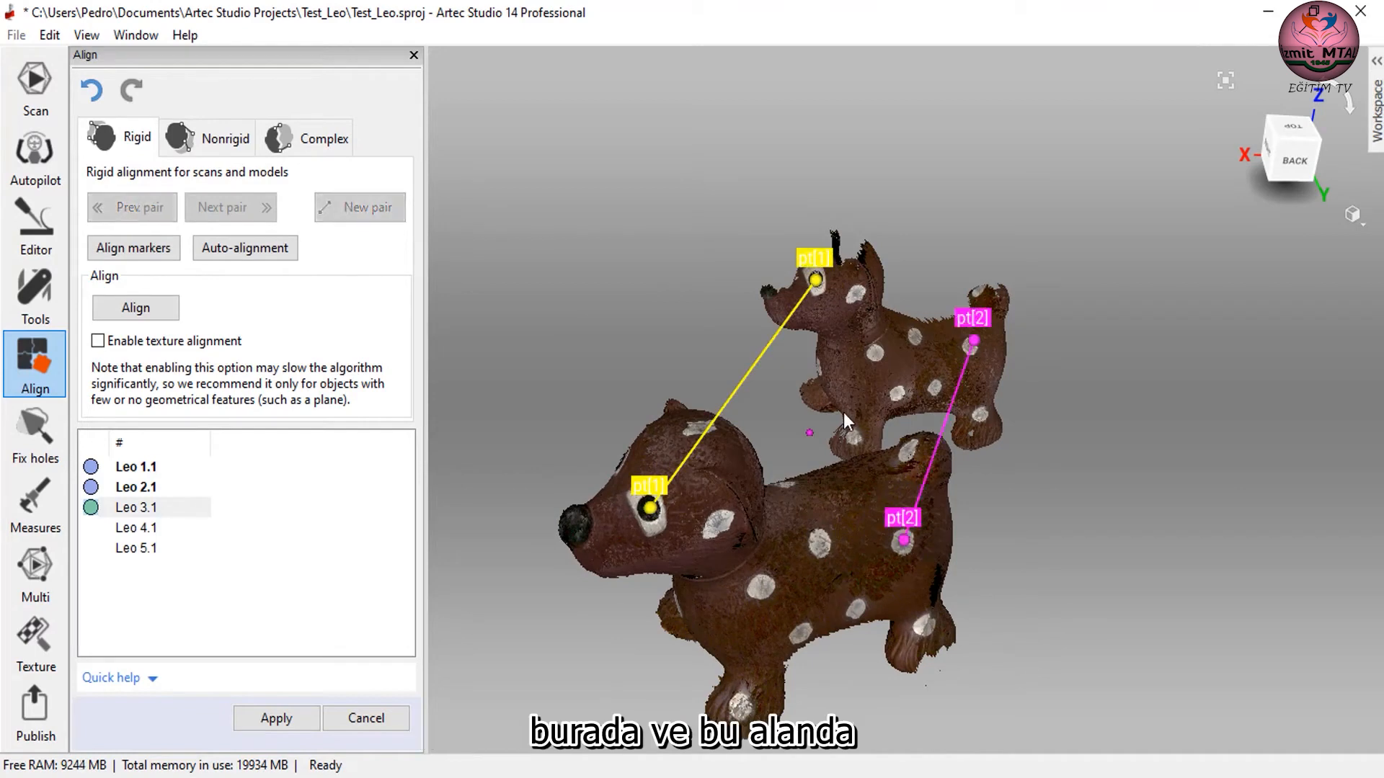
left_click(854, 437)
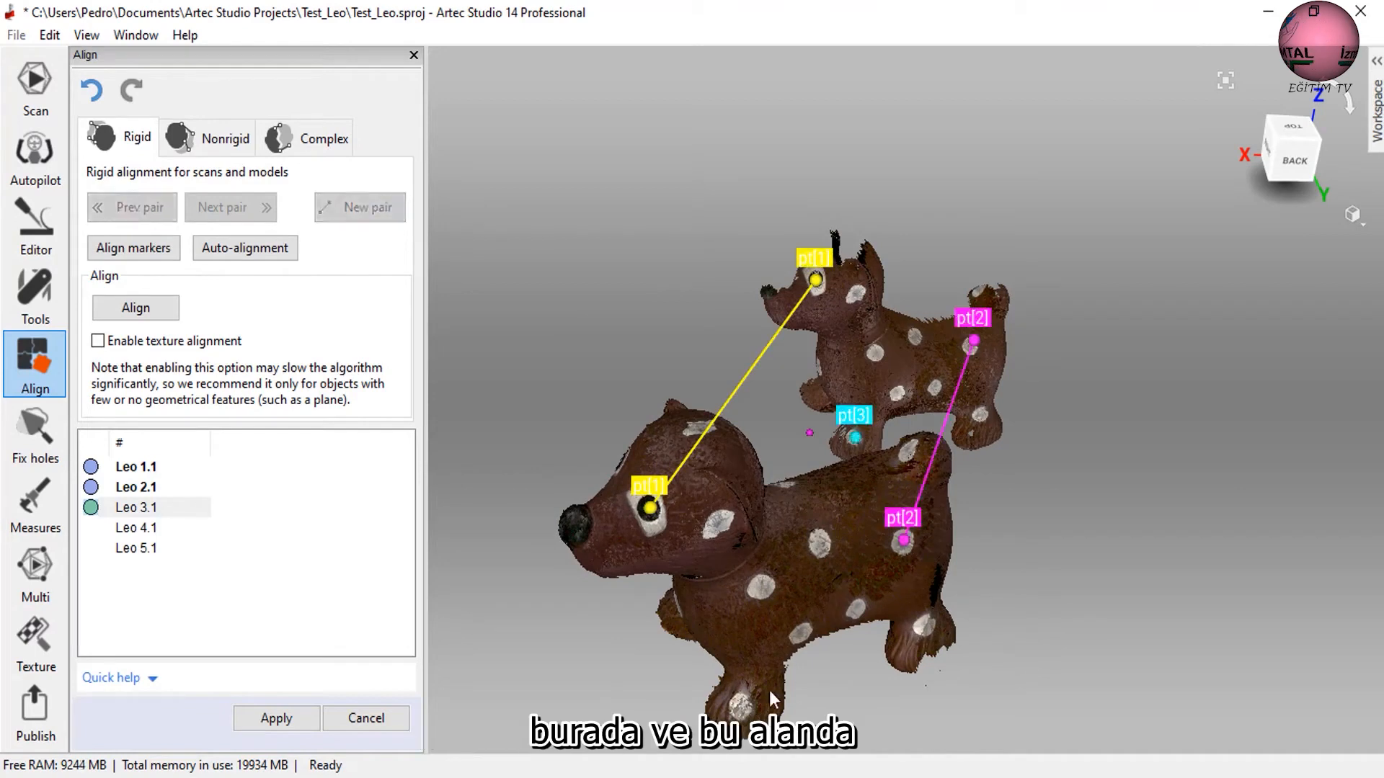
left_click(732, 709)
Add a fourth point pair on the chest spots and a fifth pair on the shoulder spots of both dogs.
left_click_drag(792, 587, 883, 509)
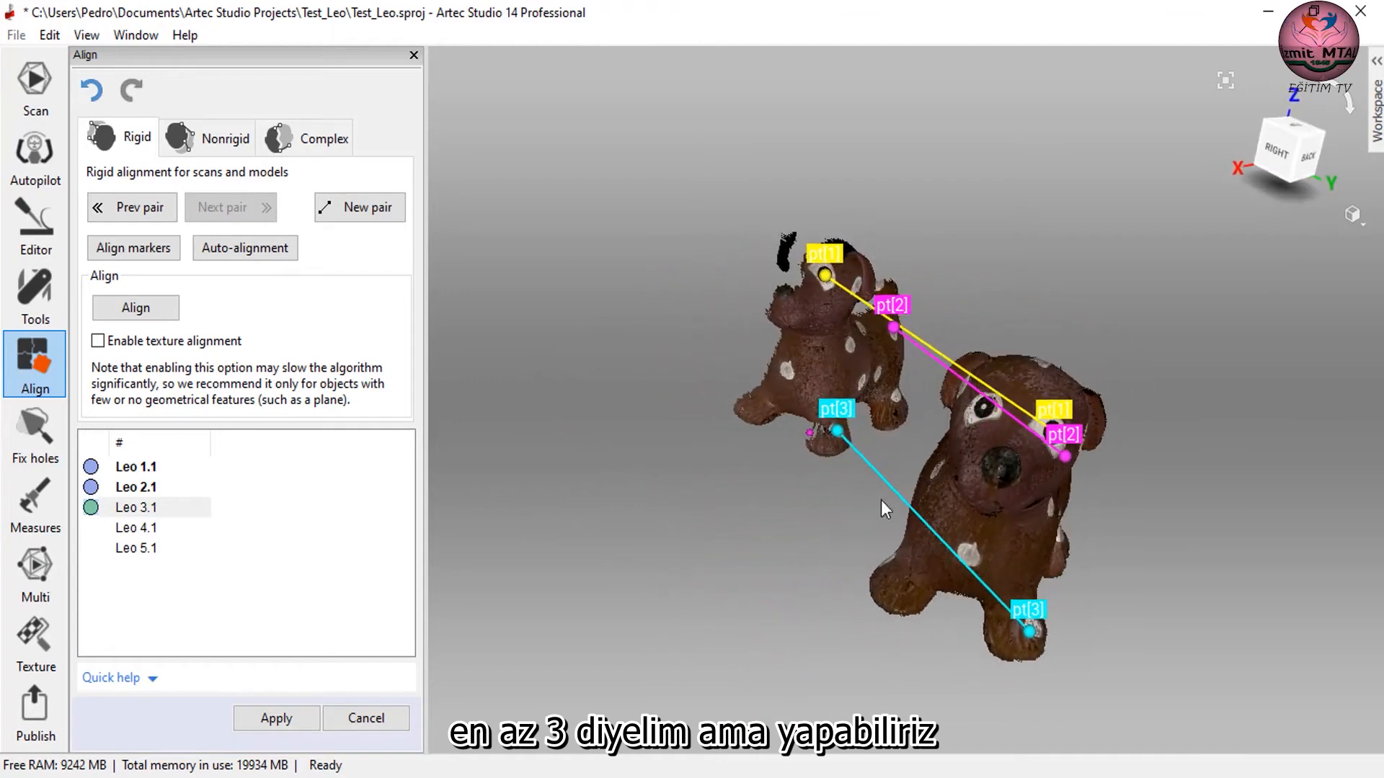
left_click(787, 369)
left_click(977, 537)
left_click_drag(941, 482, 723, 490)
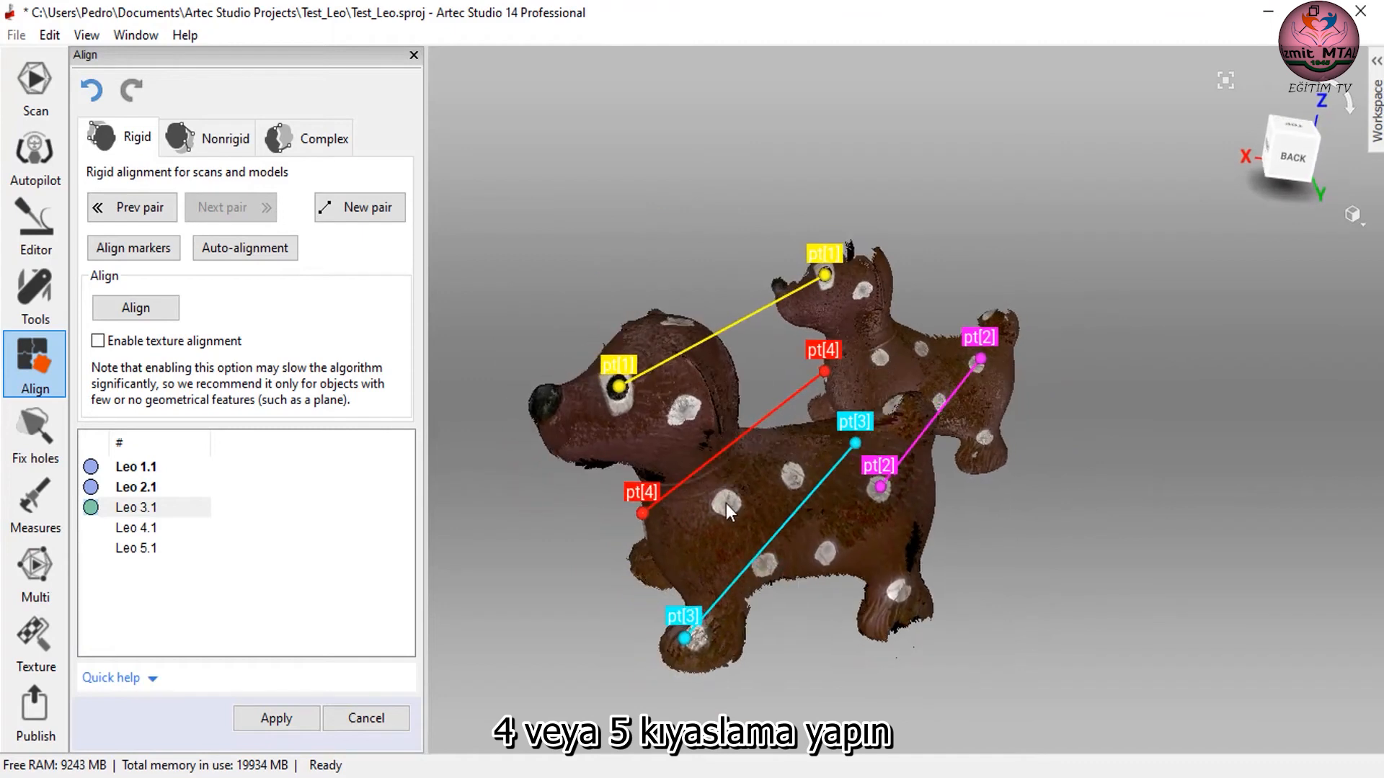
left_click(725, 503)
left_click(878, 355)
Rigidly align Leo 3.1 to the aligned Leo 1.1 and Leo 2.1 scans using the five point pairs.
left_click_drag(805, 498, 889, 467)
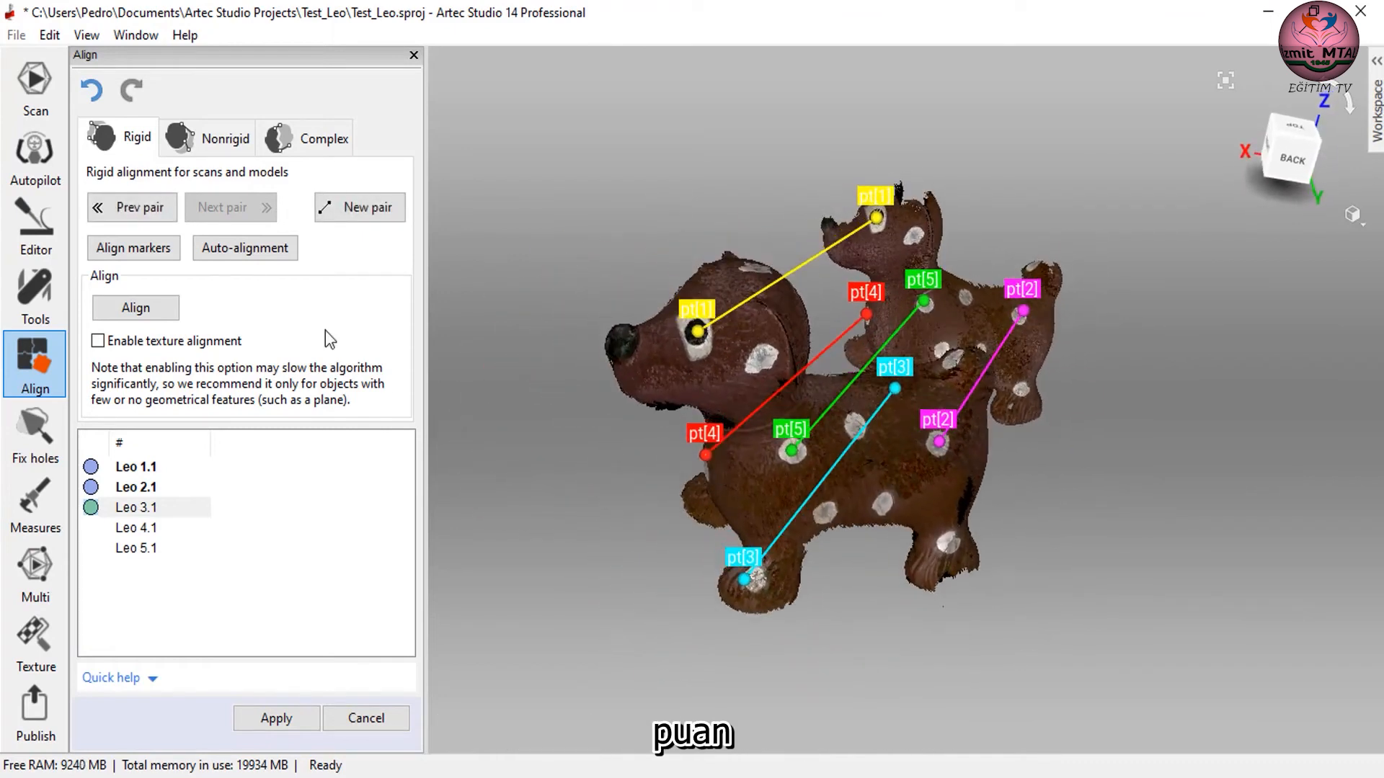
left_click(148, 308)
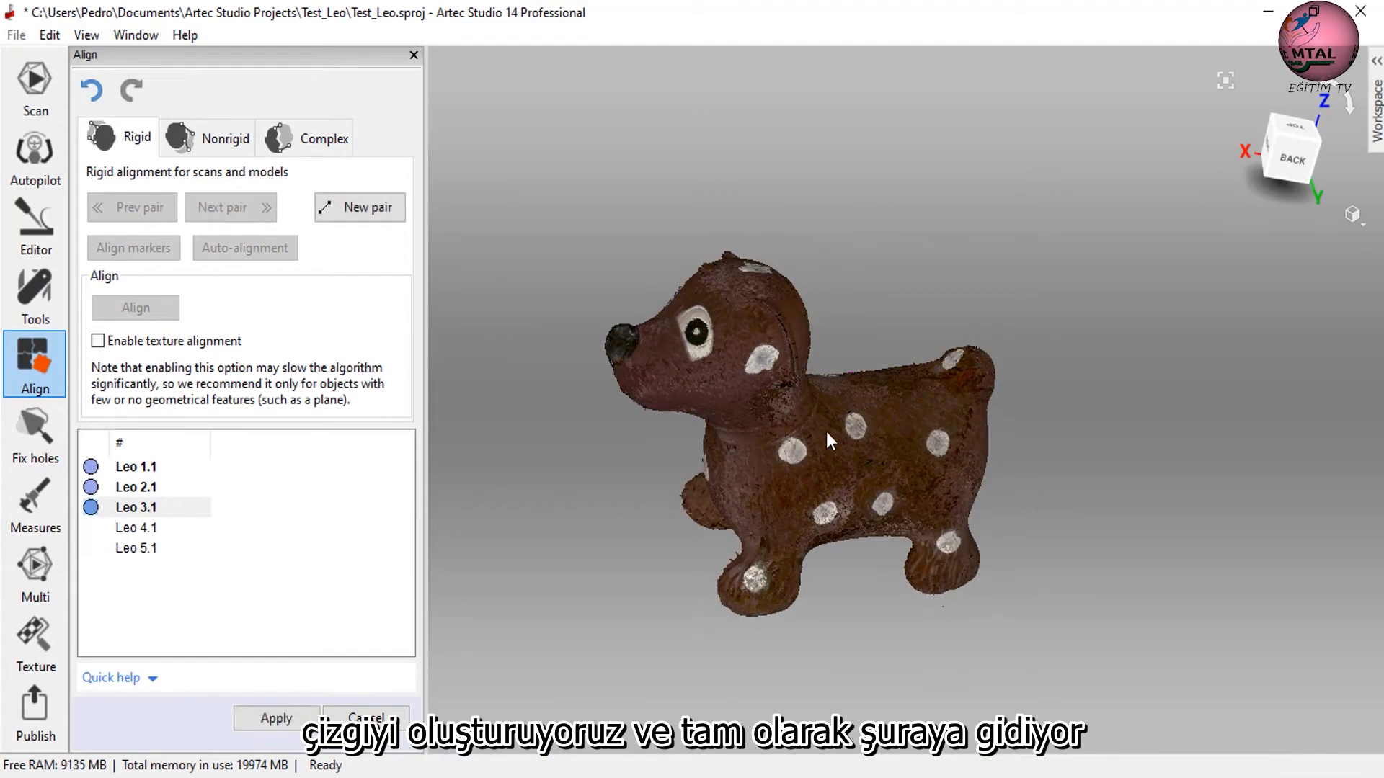
mouse_move(826, 431)
left_mouse_down()
mouse_move(970, 397)
mouse_move(982, 464)
mouse_move(784, 423)
mouse_move(829, 432)
left_mouse_up()
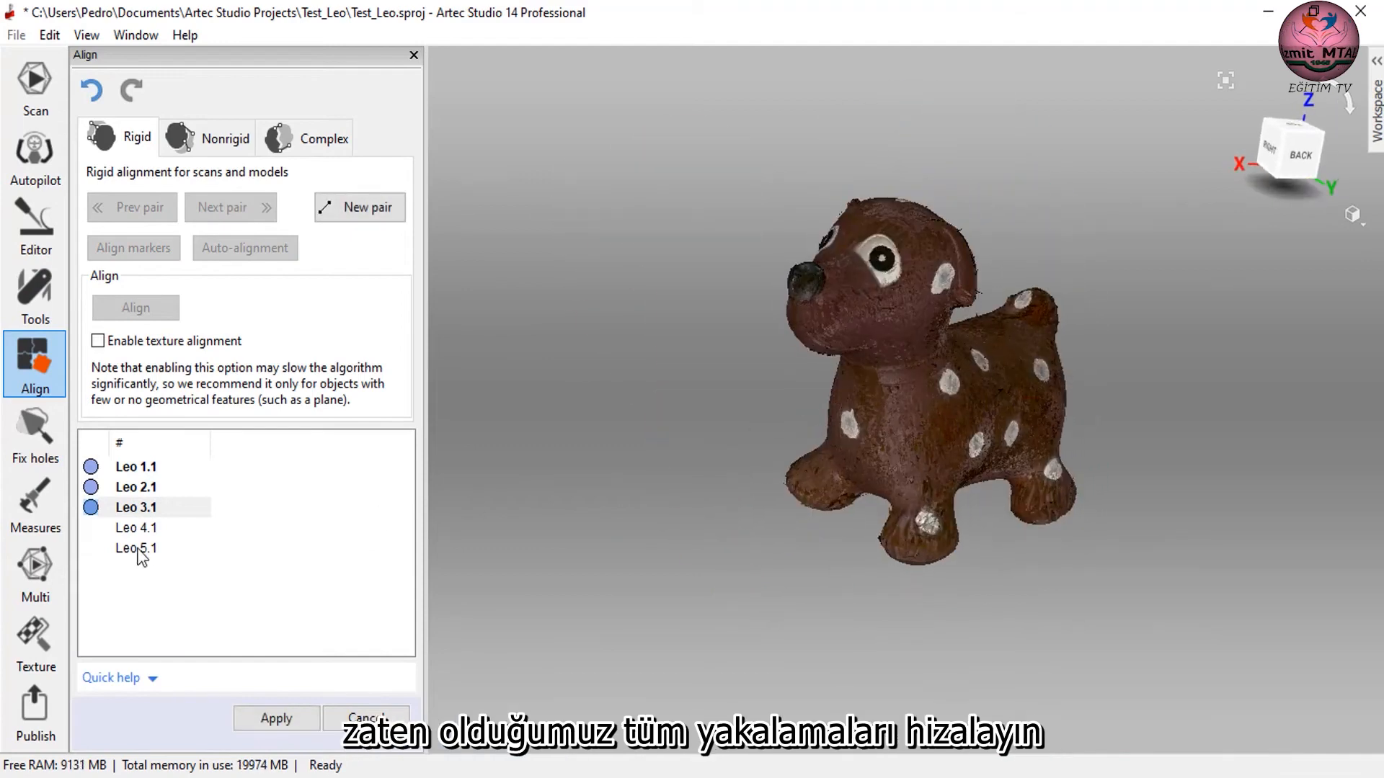
Select the Leo 4.1 scan for alignment and move it clear of the aligned Leo 1.1, 2.1 and 3.1 scans.
left_click(134, 530)
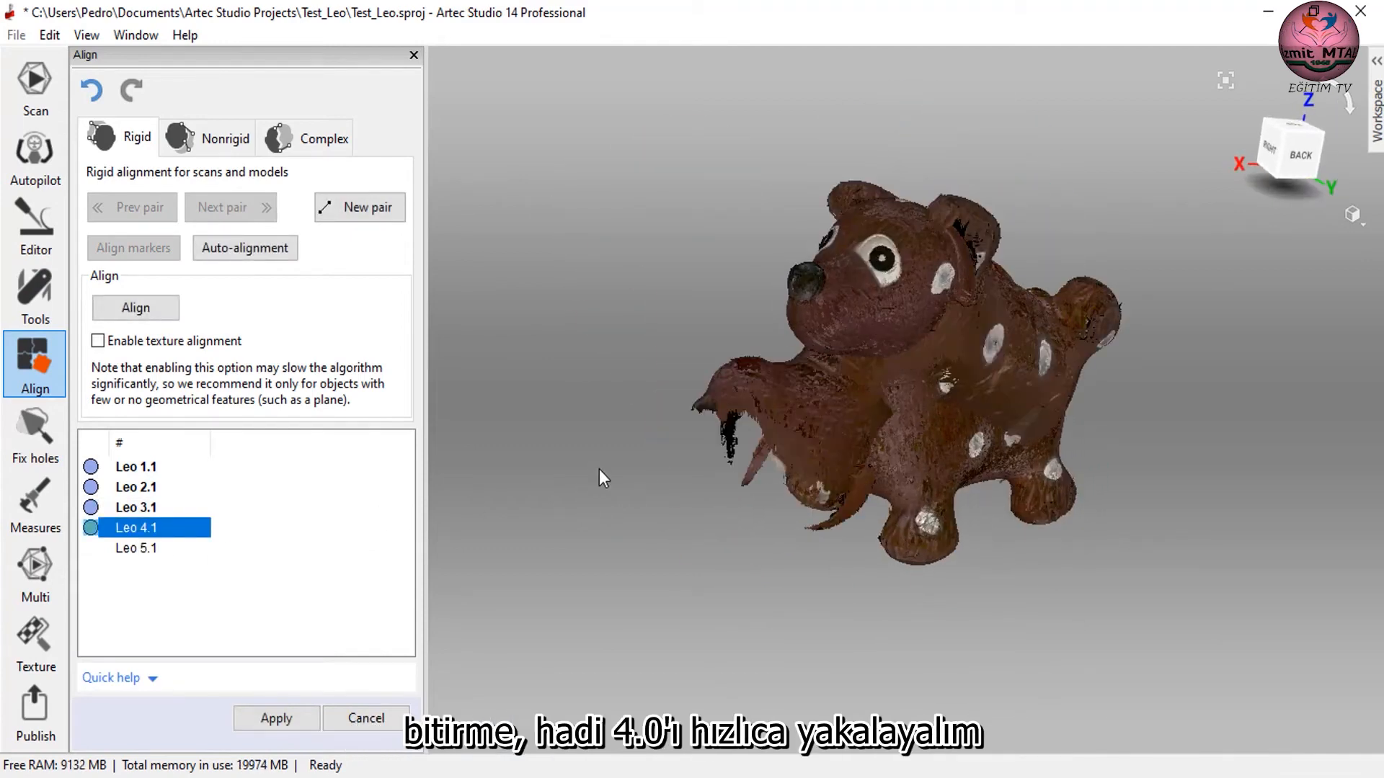
left_click_drag(741, 448, 863, 151)
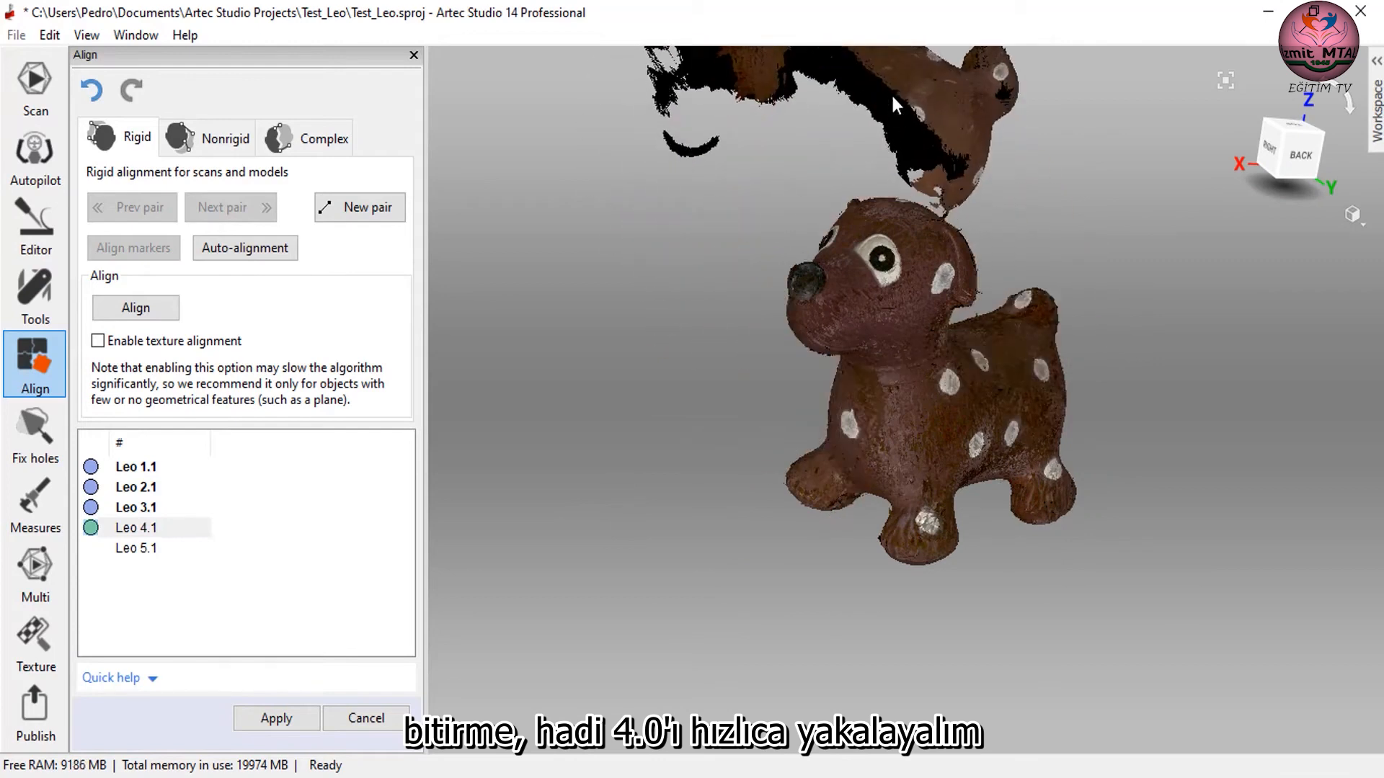
left_click_drag(891, 93, 657, 441)
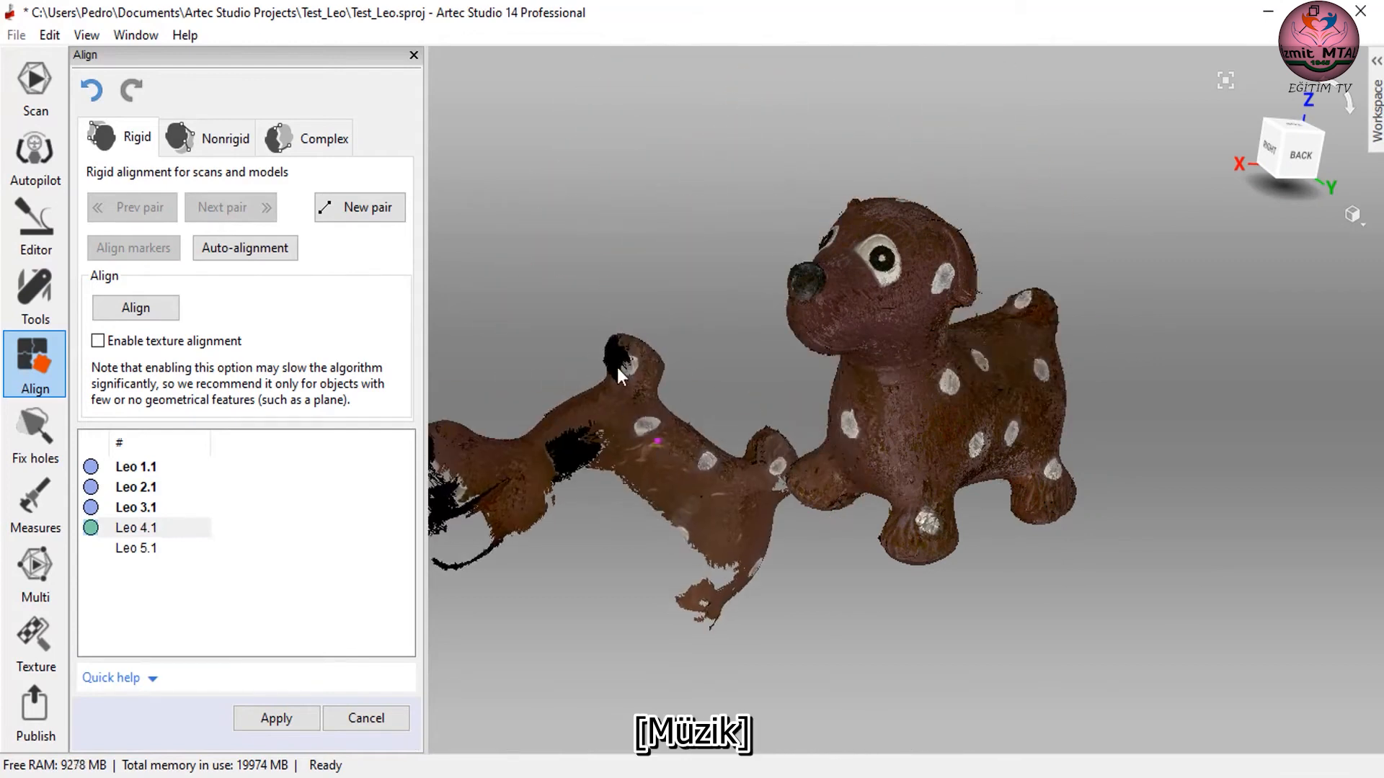
left_click_drag(617, 369, 845, 395)
Pair matching points between Leo 4.1 and the aligned scans on the chest spot, the rear paw spot and the flank spot.
left_click(666, 314)
left_click(863, 313)
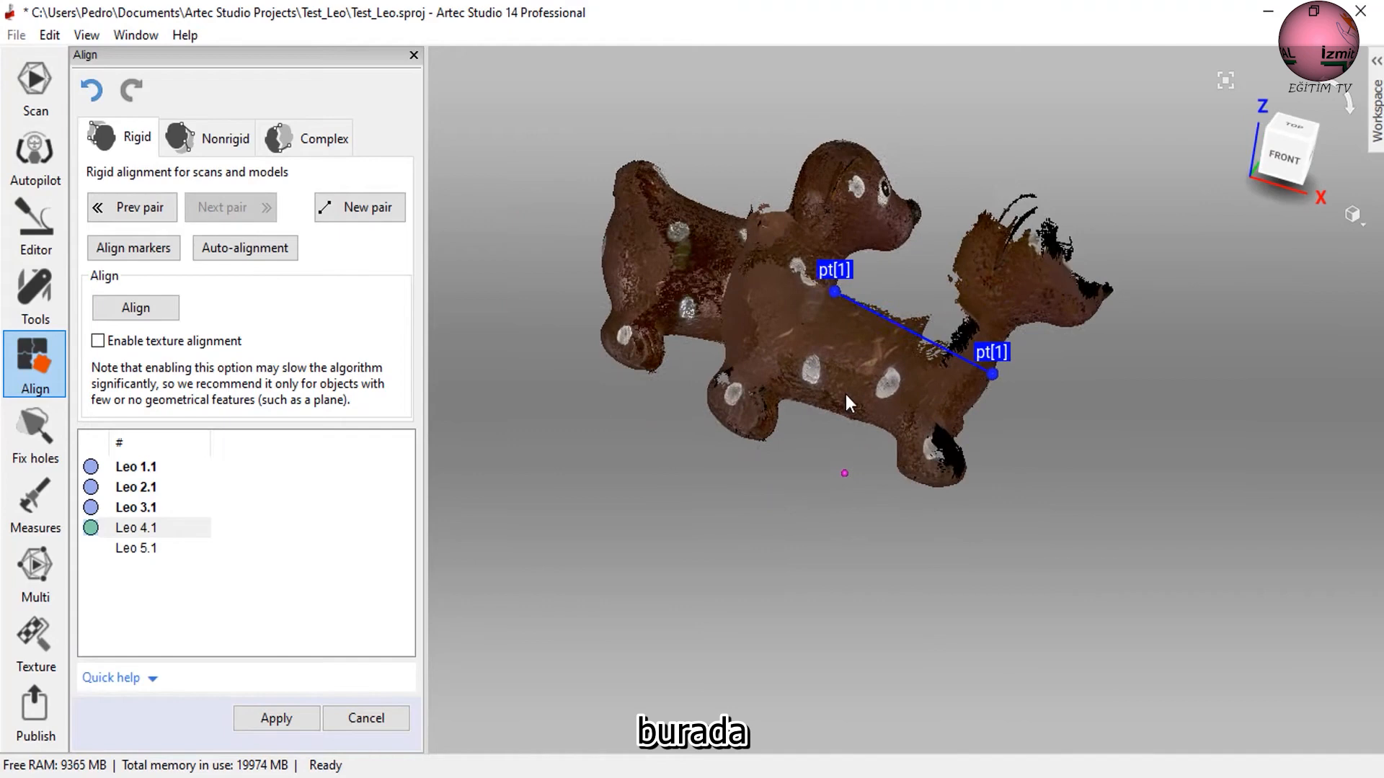
left_click(621, 331)
left_click(735, 391)
left_click_drag(738, 314, 714, 356)
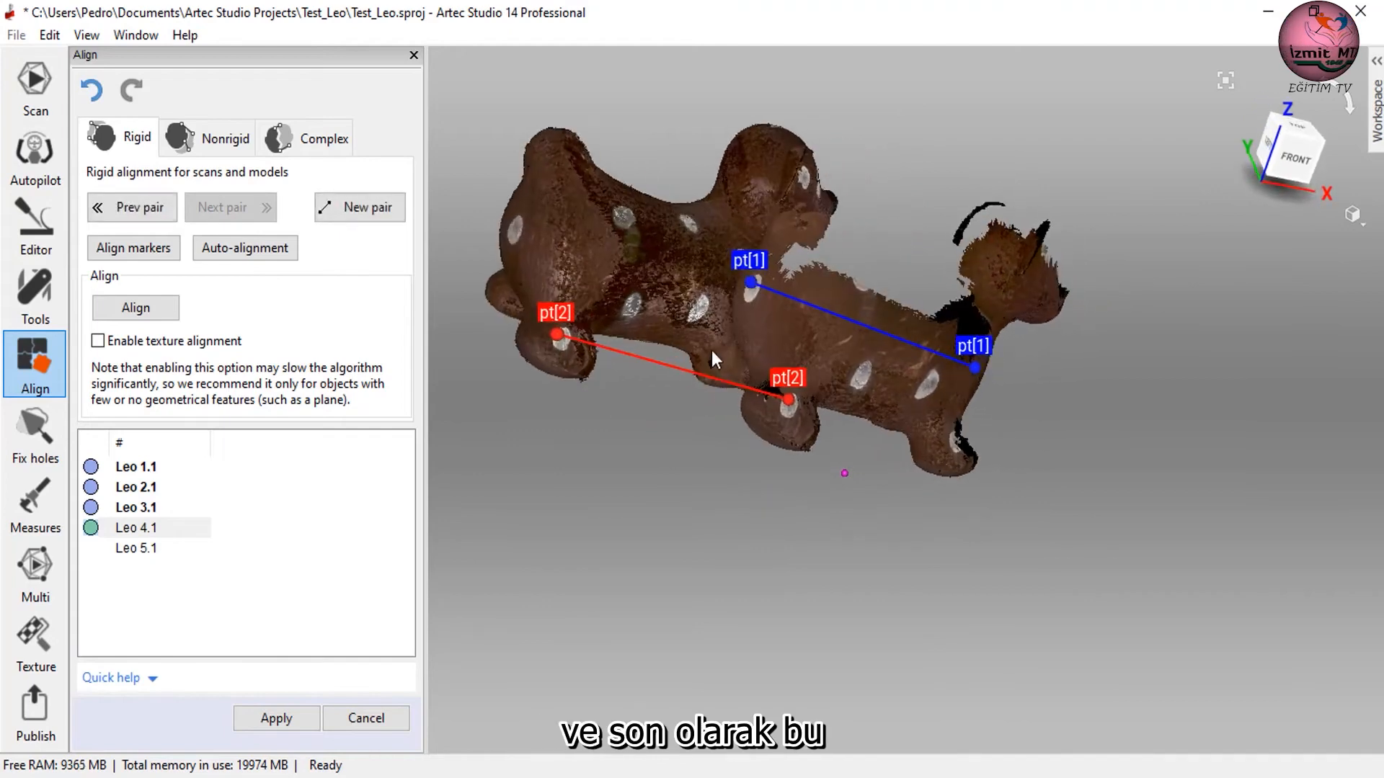
left_click(701, 305)
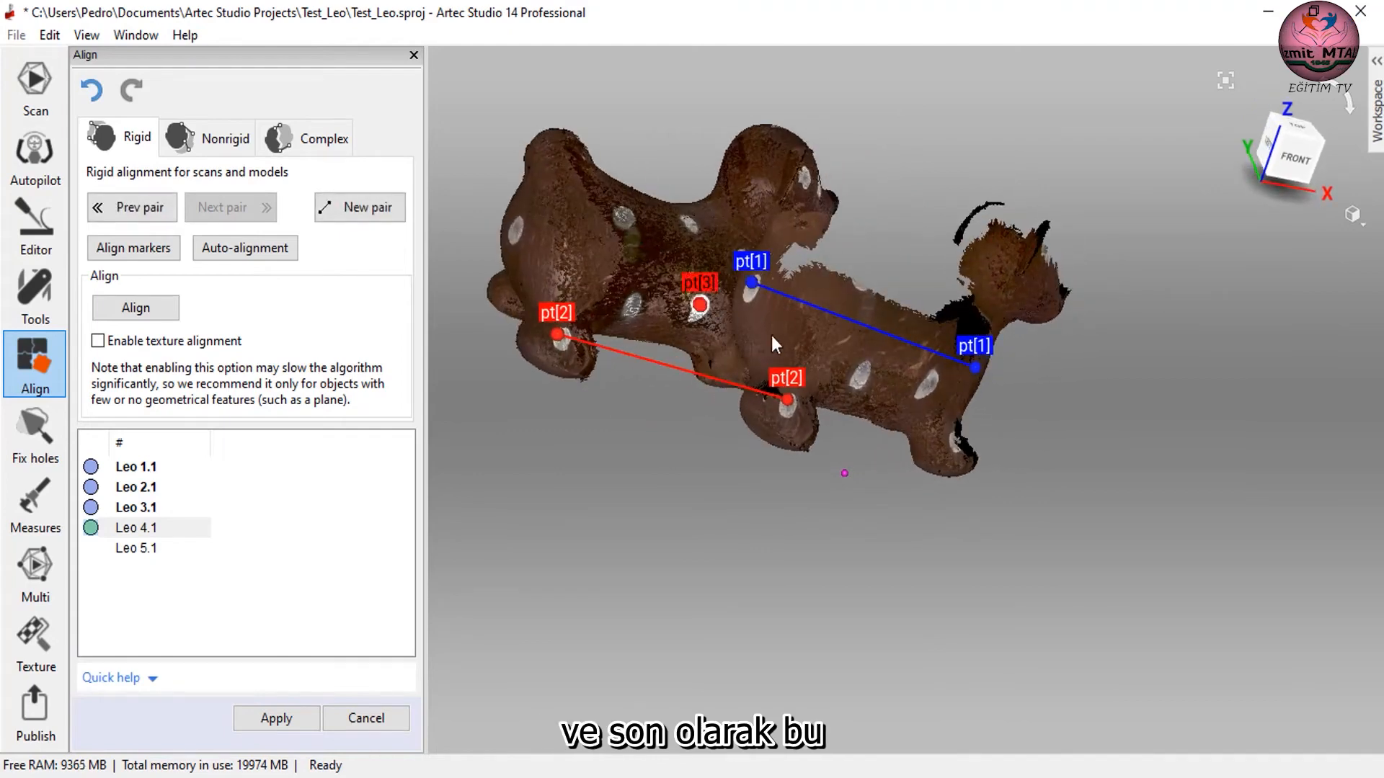
left_click(930, 387)
Rigidly align Leo 4.1 to the three aligned scans using the three point pairs.
mouse_move(882, 369)
left_mouse_down()
mouse_move(678, 383)
mouse_move(621, 464)
mouse_move(637, 417)
left_mouse_up()
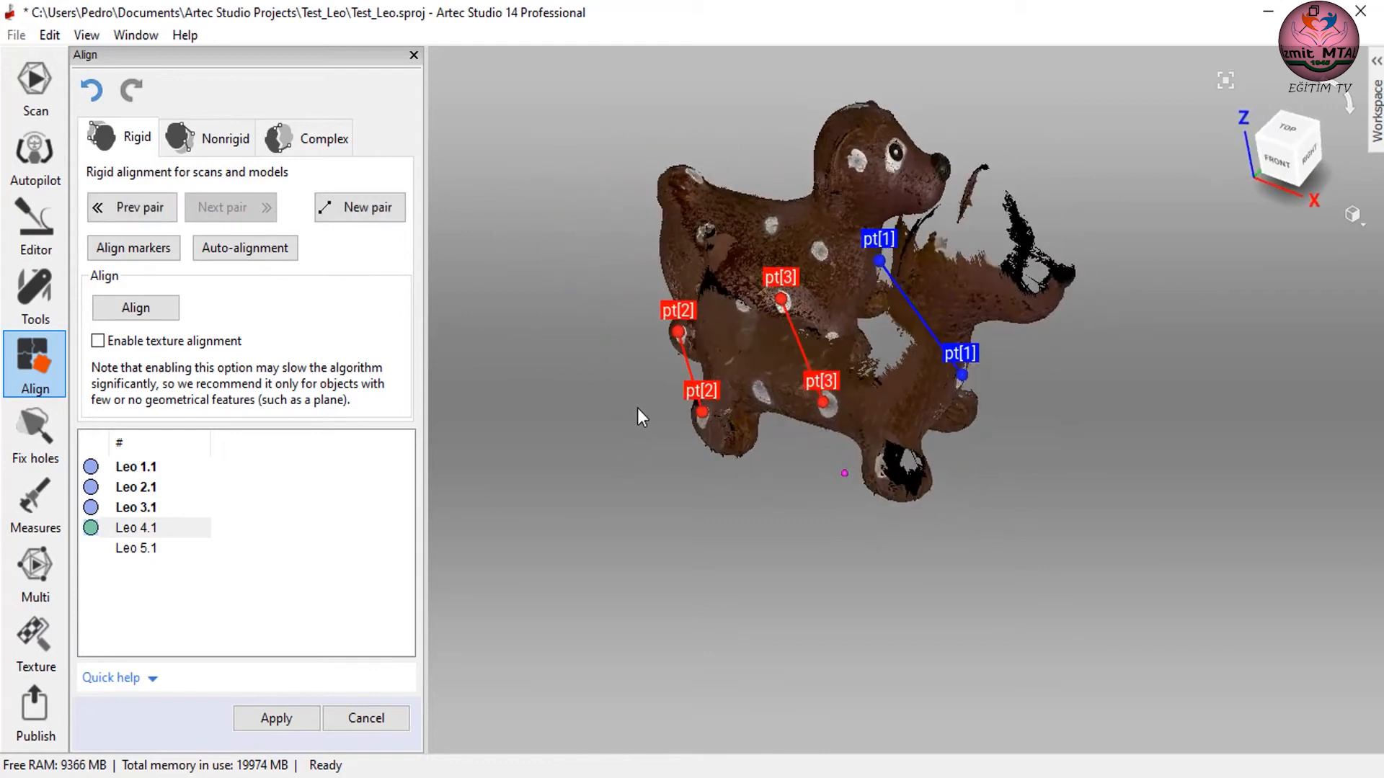
left_click(136, 308)
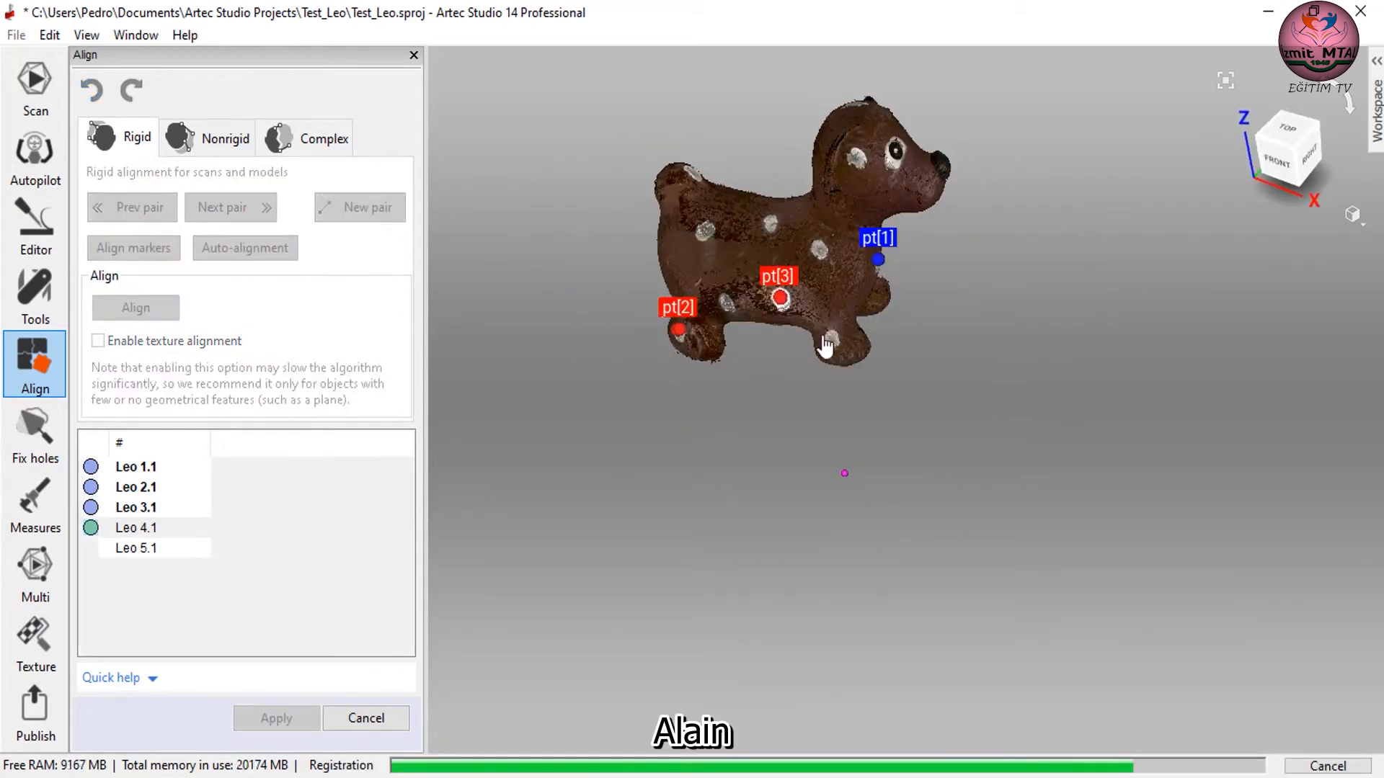
left_click_drag(821, 371, 597, 395)
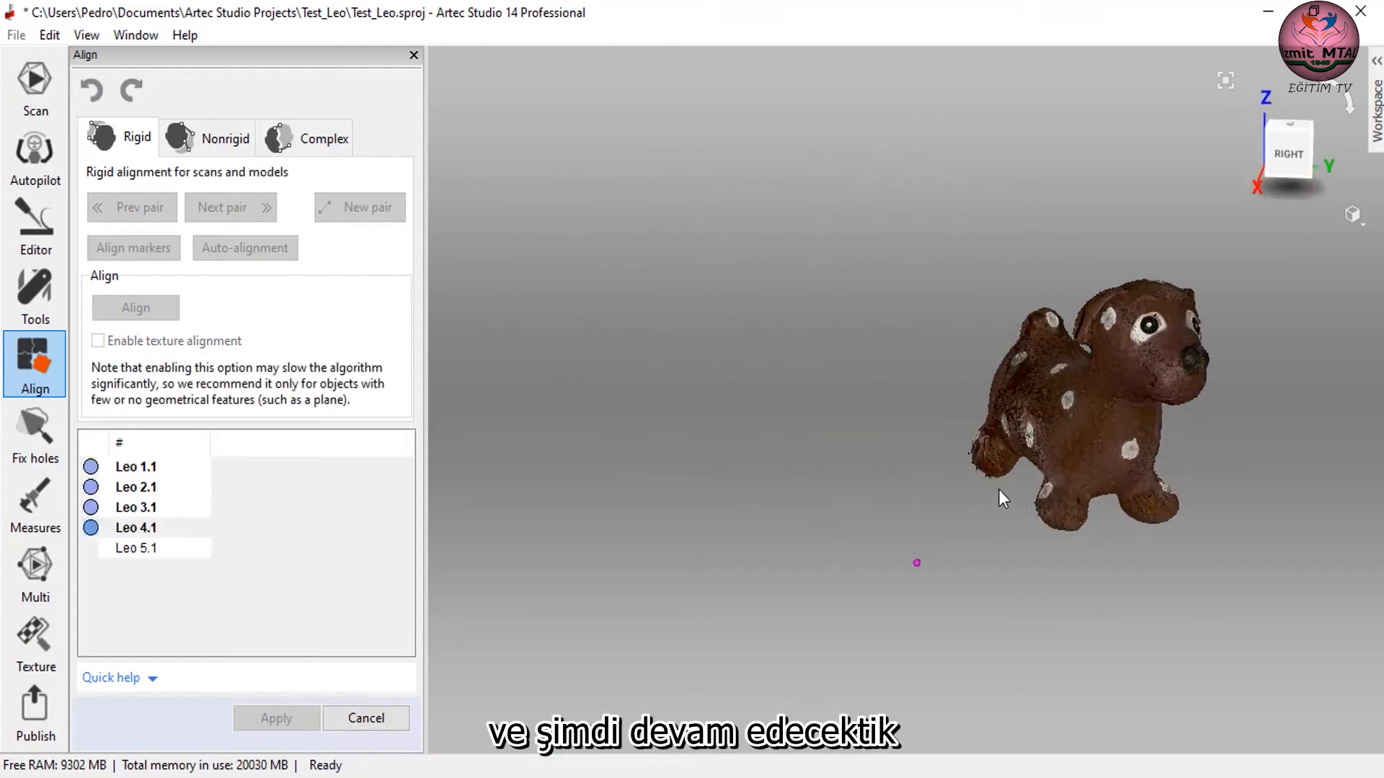
left_click_drag(1000, 494, 834, 447)
Select the Leo 5.1 scan for alignment and move it clear of the four aligned scans.
left_click(137, 549)
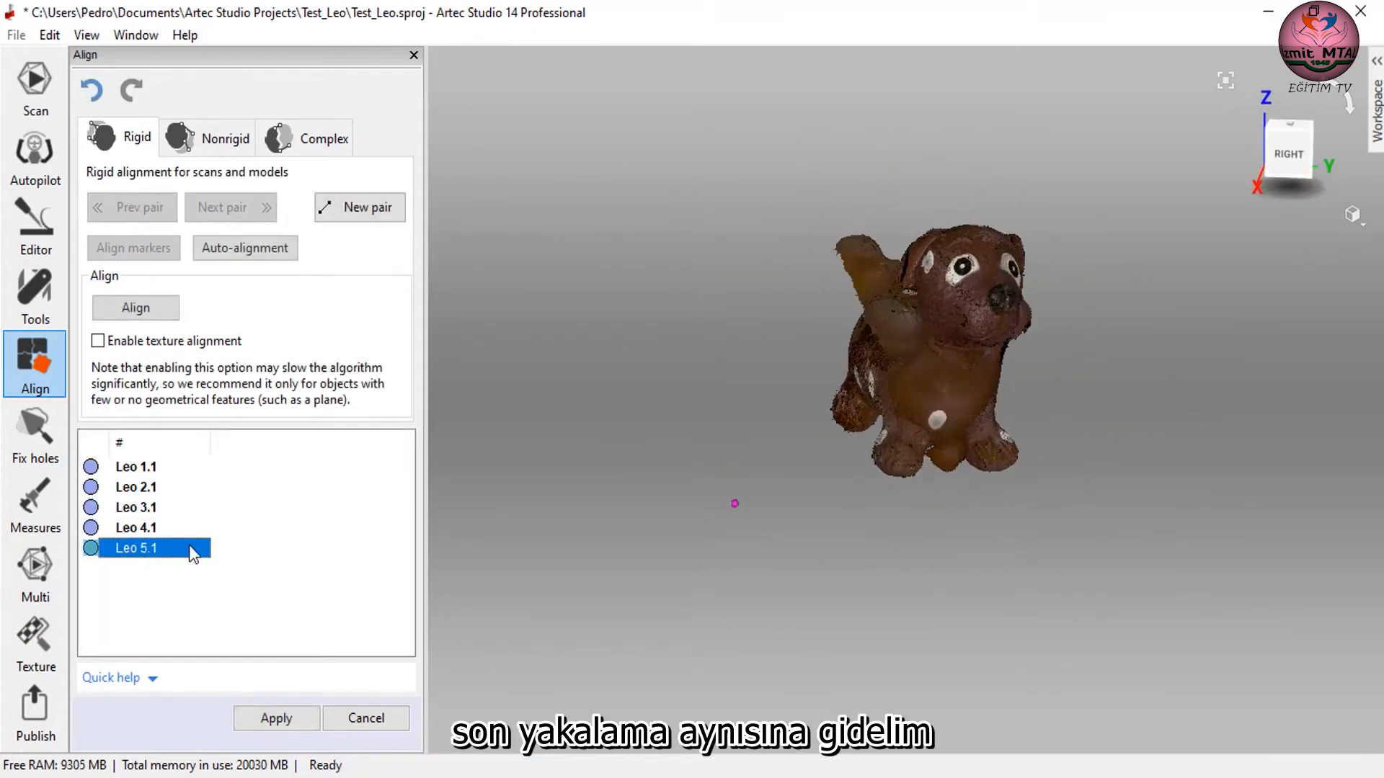
left_click_drag(957, 372, 768, 500)
left_click(938, 346)
middle_click_drag(799, 489, 790, 468)
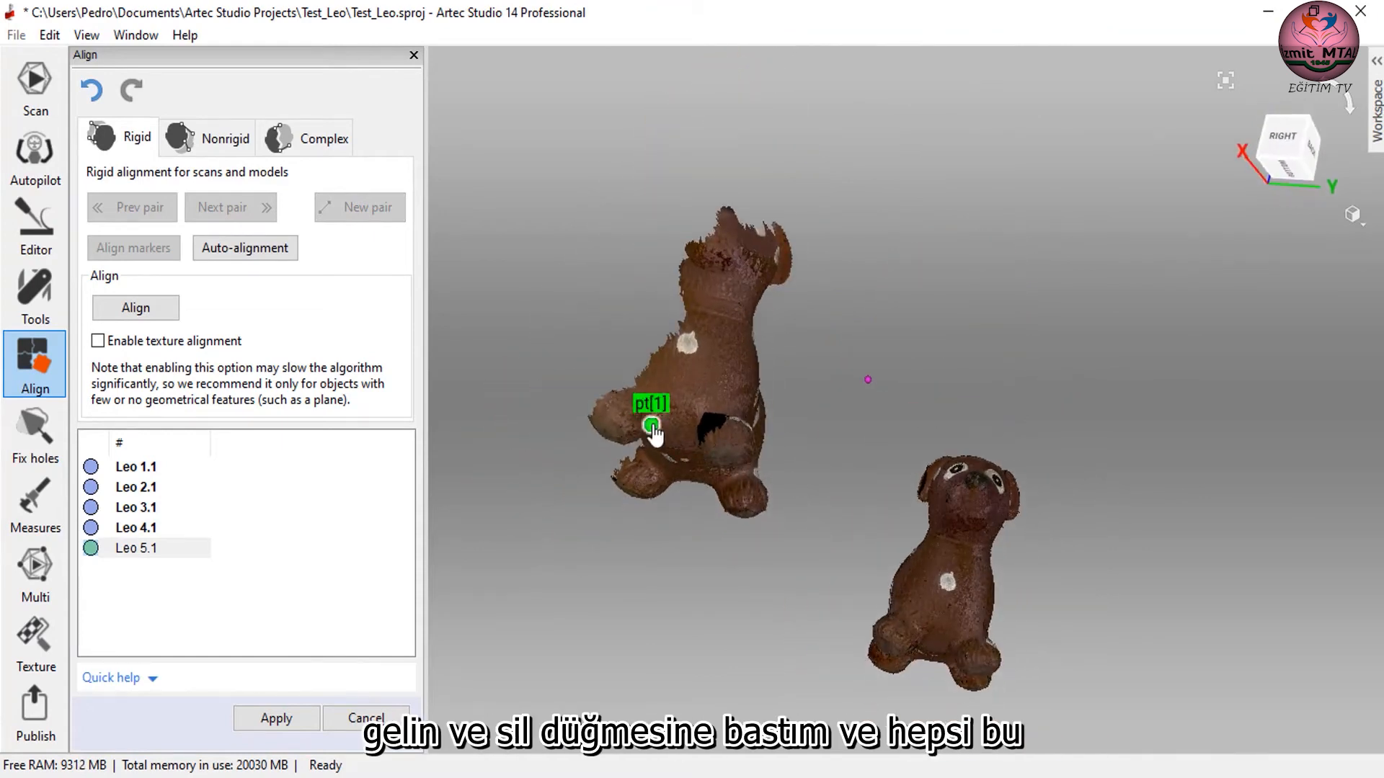
key("Delete")
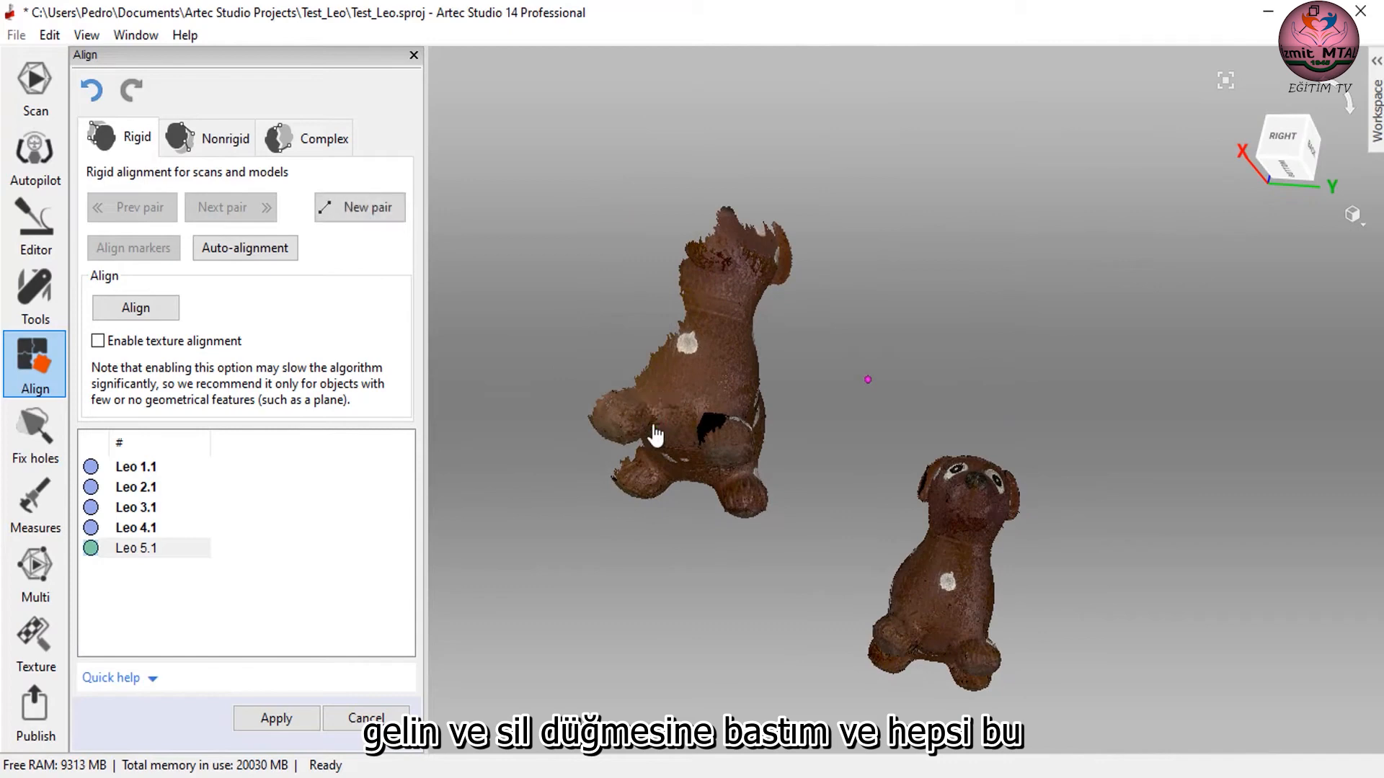
Create the first point pair on the chest spots of Leo 5.1 and the aligned dog.
scroll(750, 453, "down", 2)
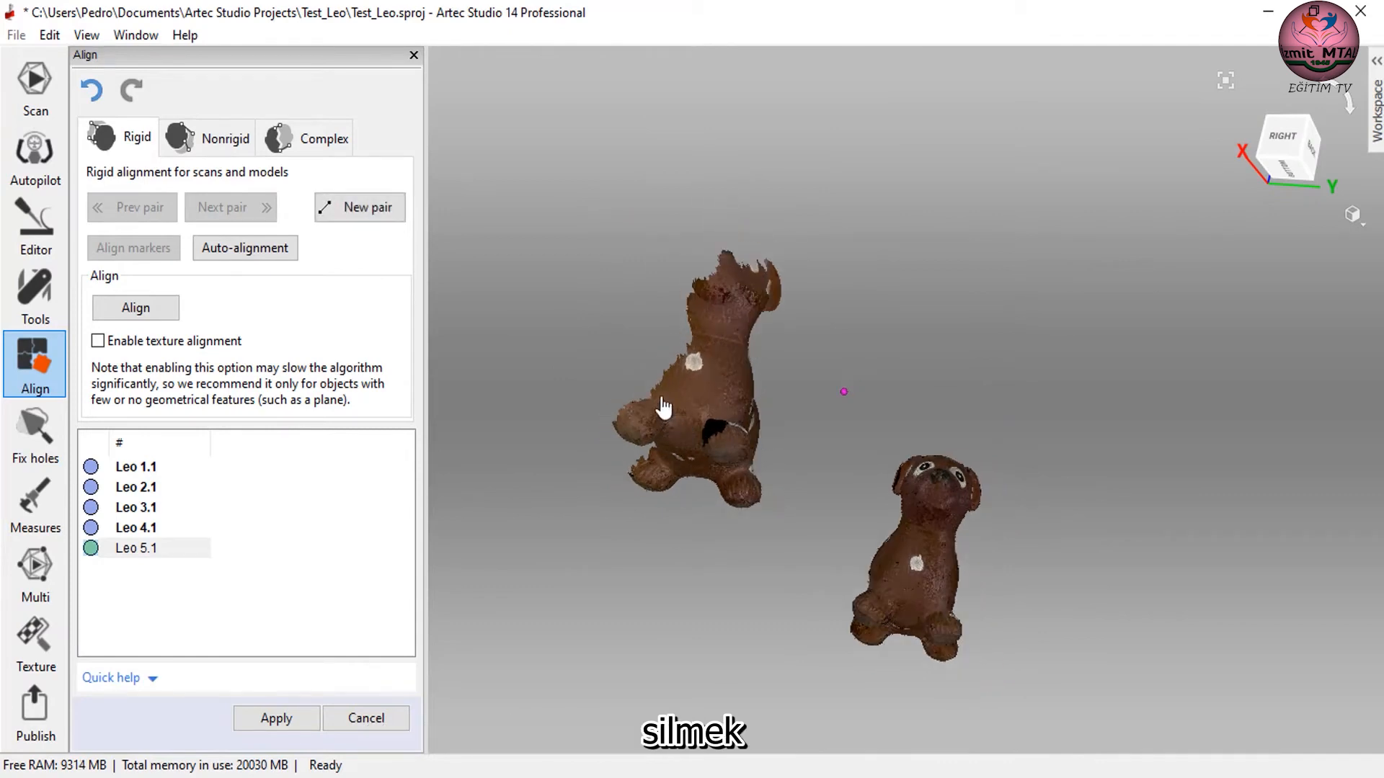
middle_click_drag(665, 405, 684, 519, "shift")
left_click_drag(828, 544, 756, 562)
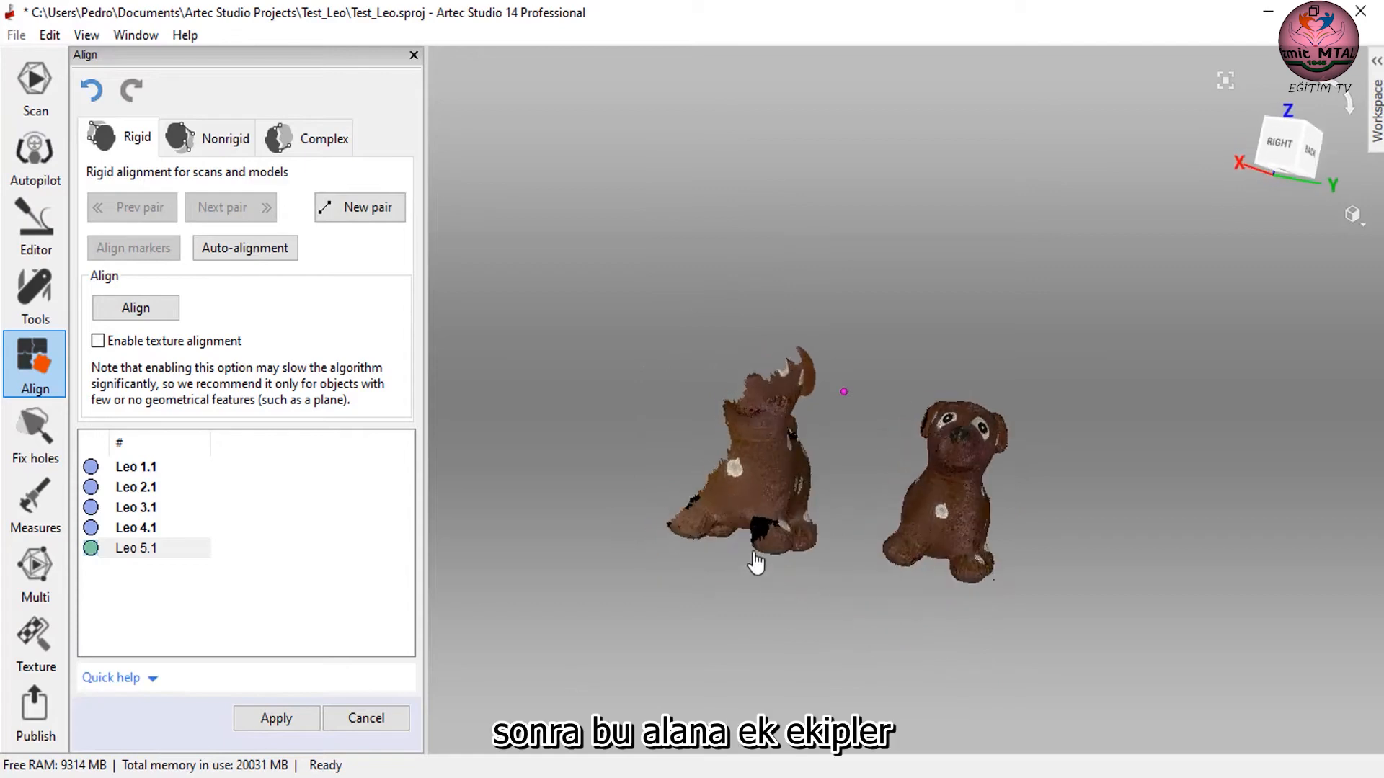
left_click(735, 464)
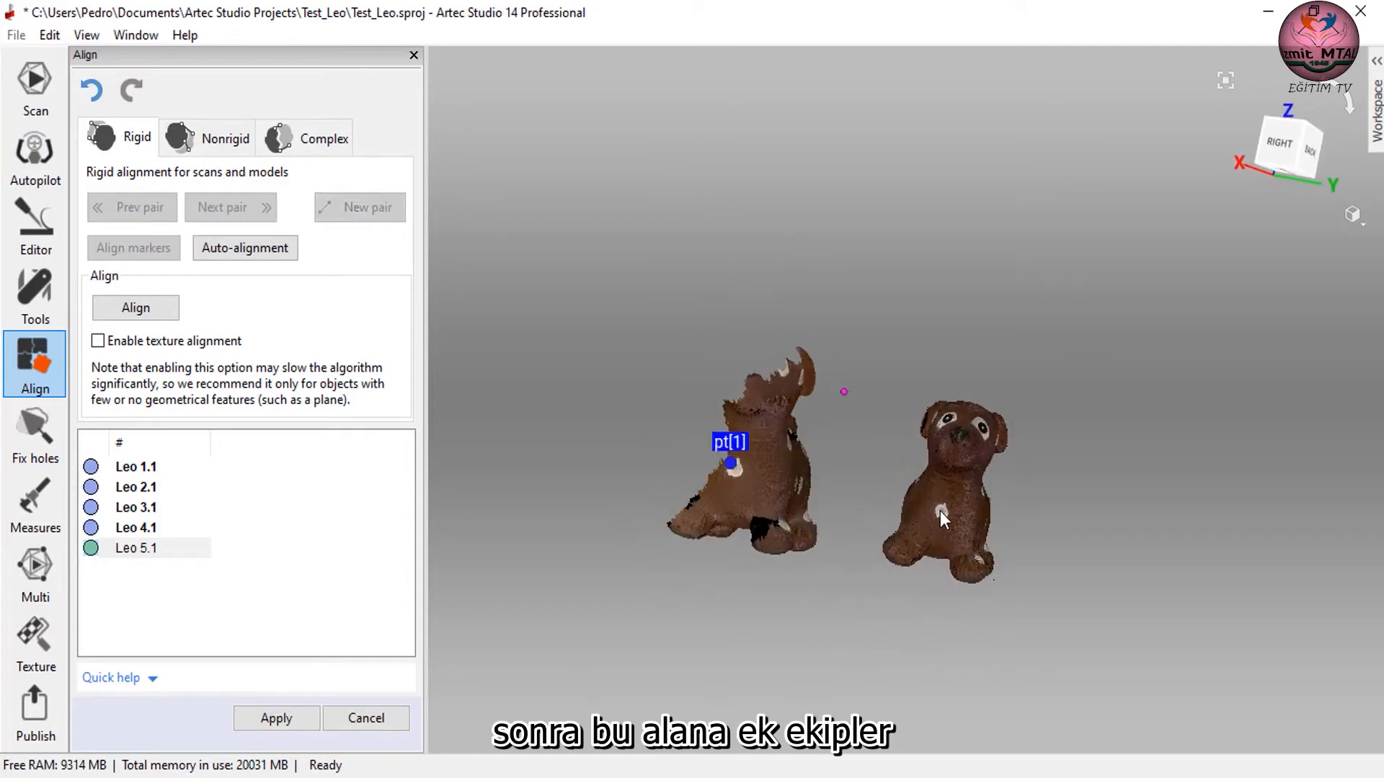
left_click(940, 510)
Add a second point pair on the rear flank spots and a third on the front paw spots of both dogs.
left_click_drag(949, 512, 707, 487)
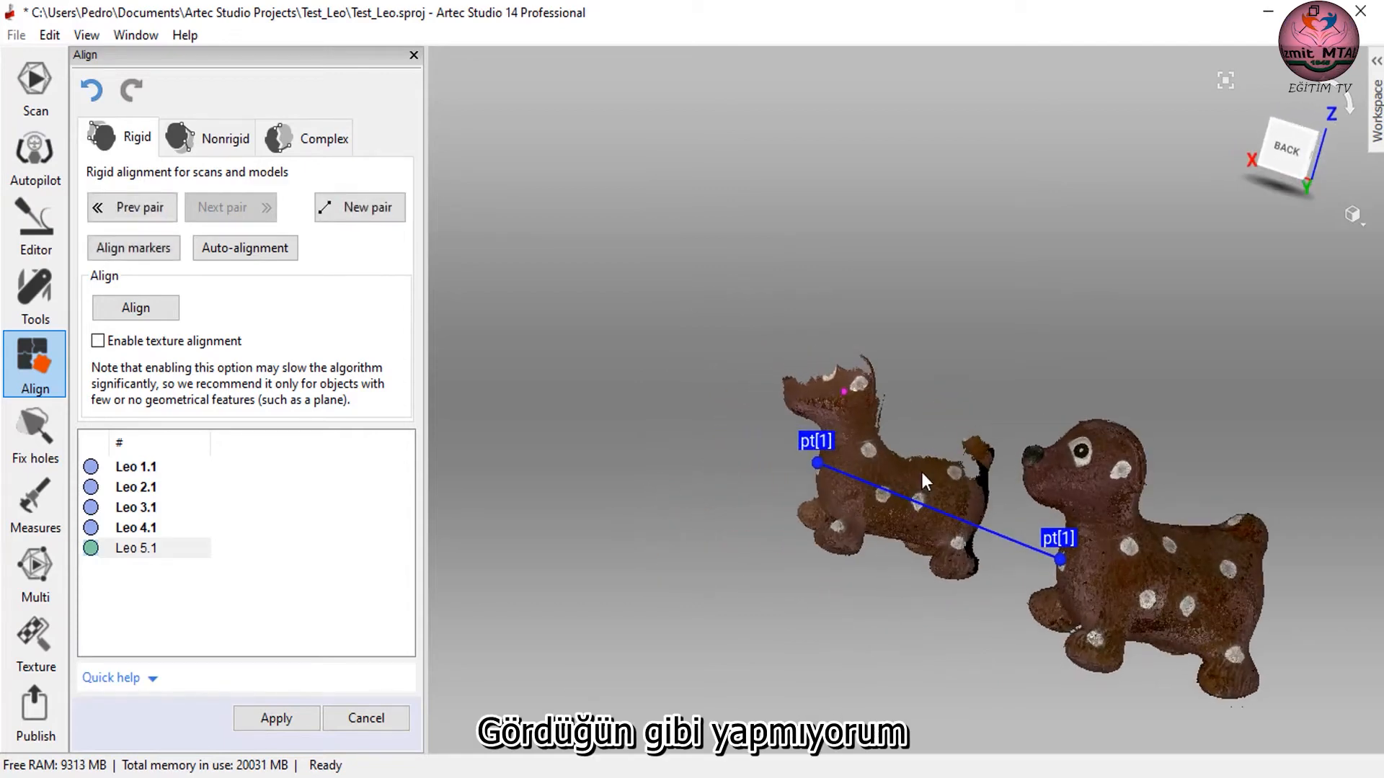
scroll(952, 498, "up", 5)
scroll(959, 466, "down", 4)
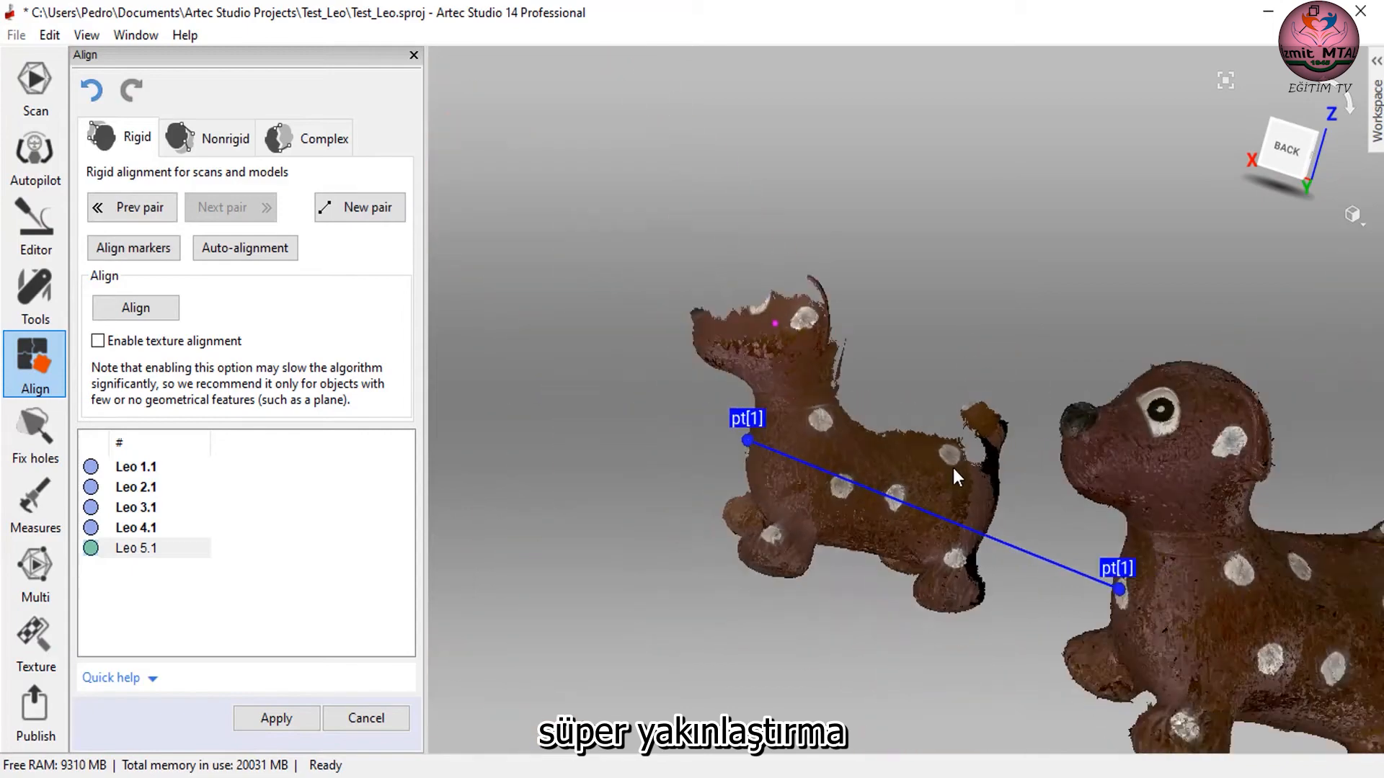
left_click(950, 454)
middle_click_drag(968, 475, 816, 402)
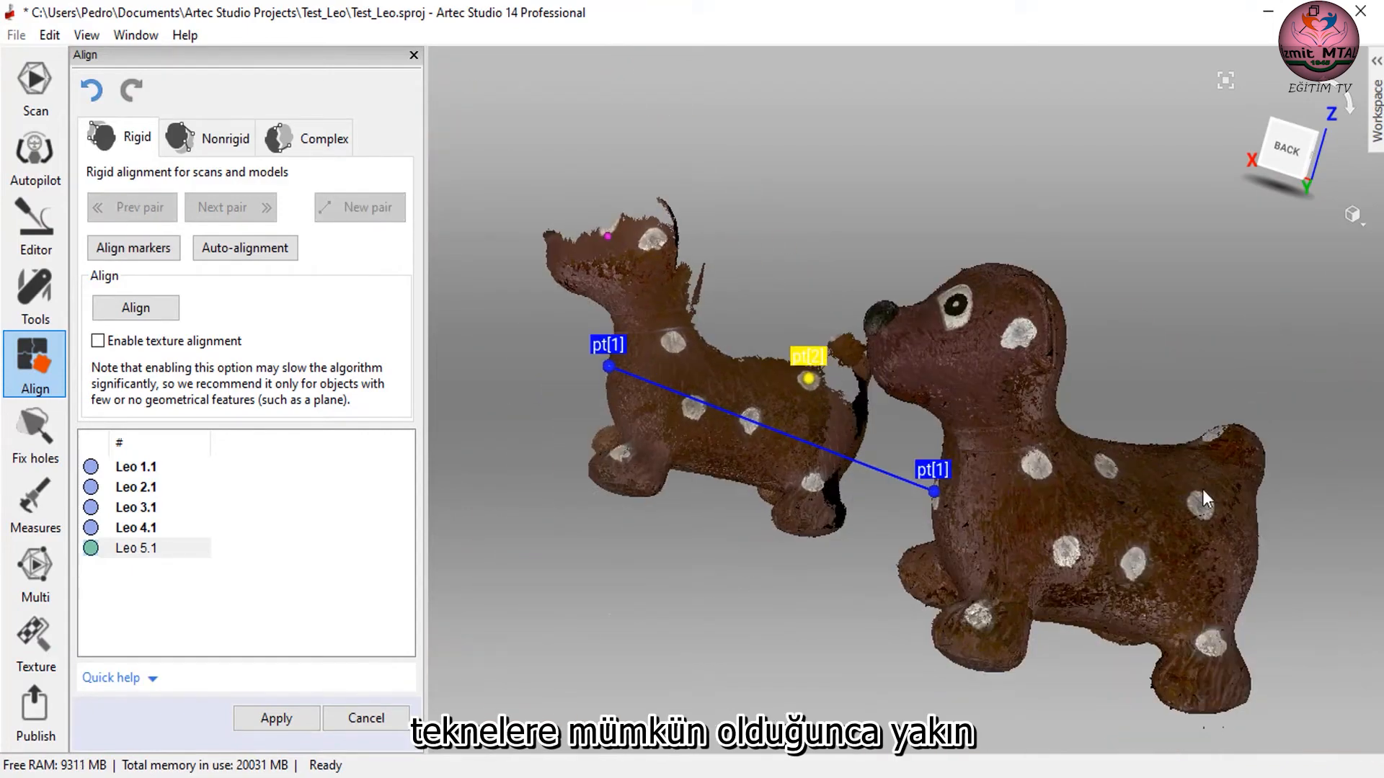
left_click(1202, 506)
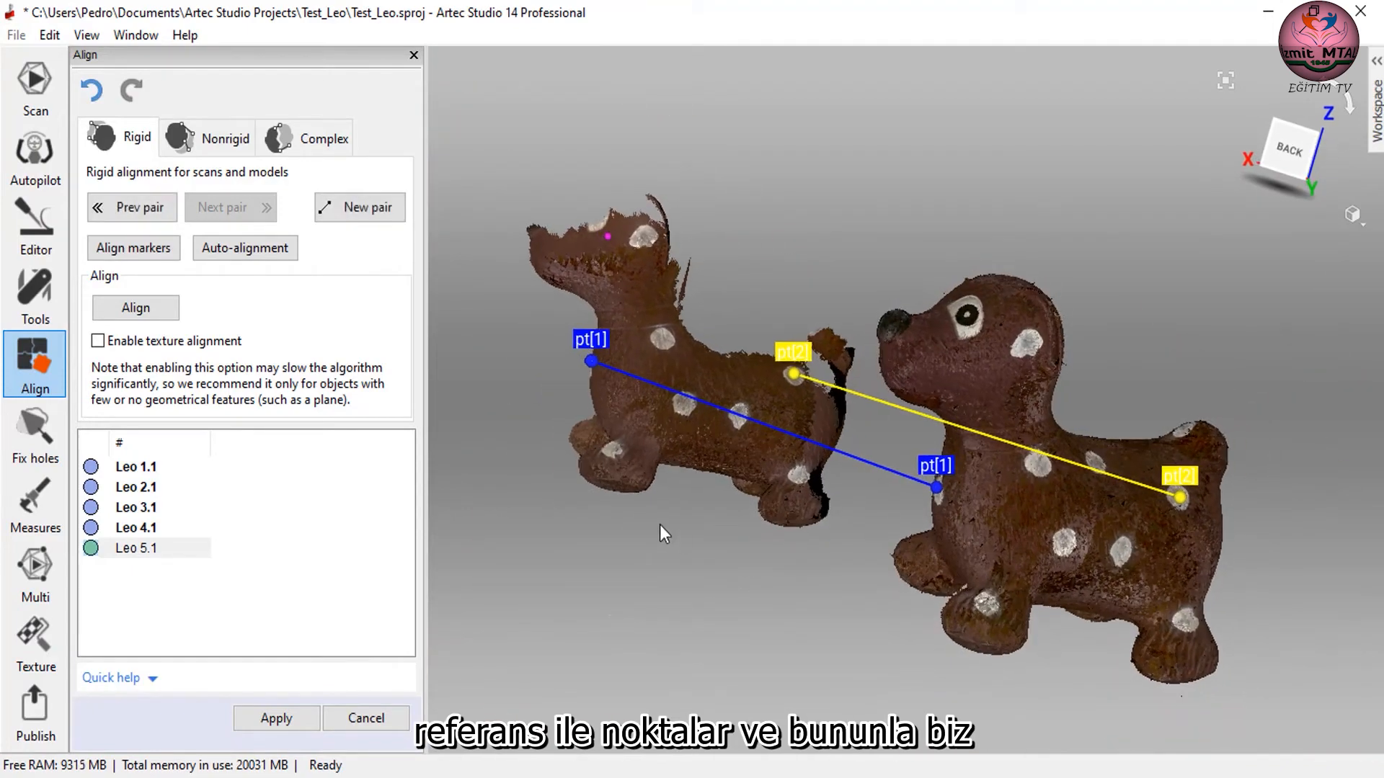
left_click(606, 448)
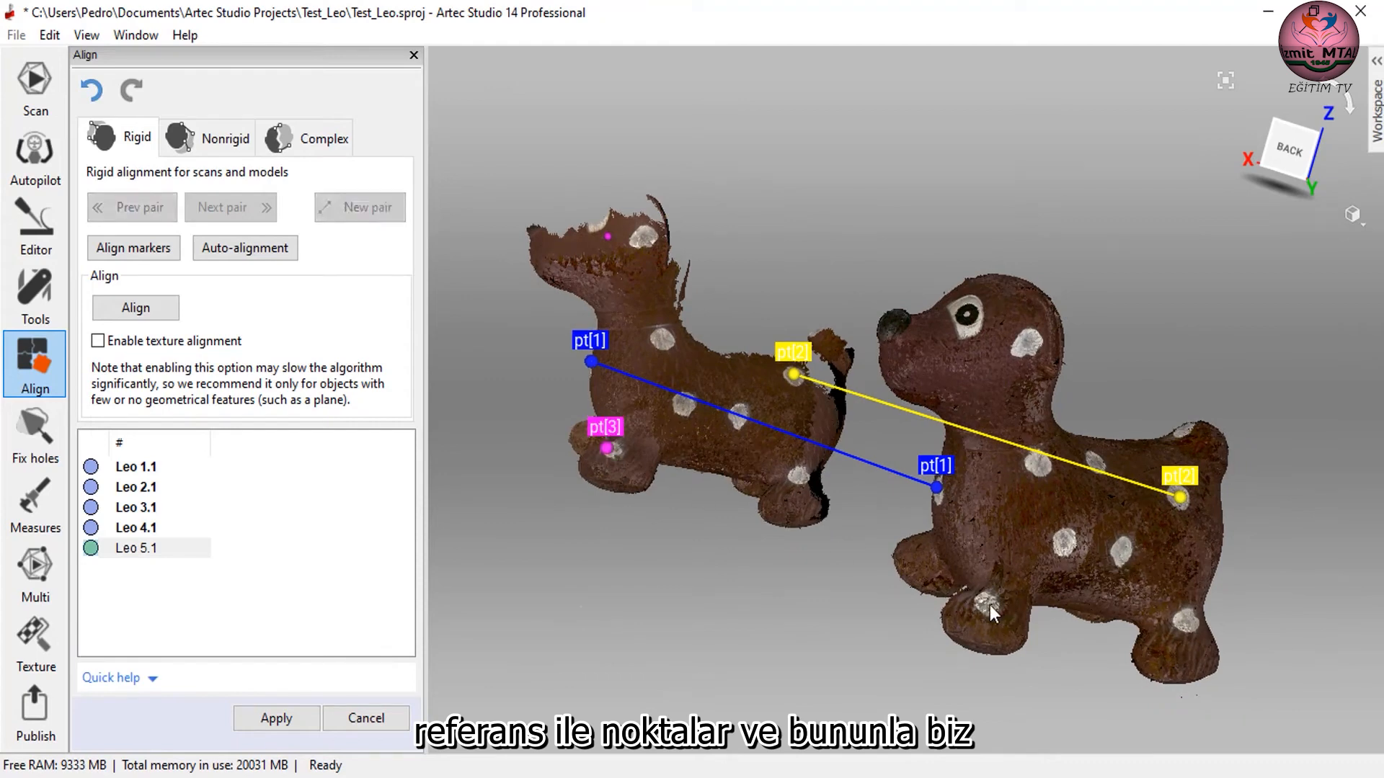
left_click(988, 603)
Rigidly align Leo 5.1 to the four aligned scans using the three point pairs.
left_click(151, 315)
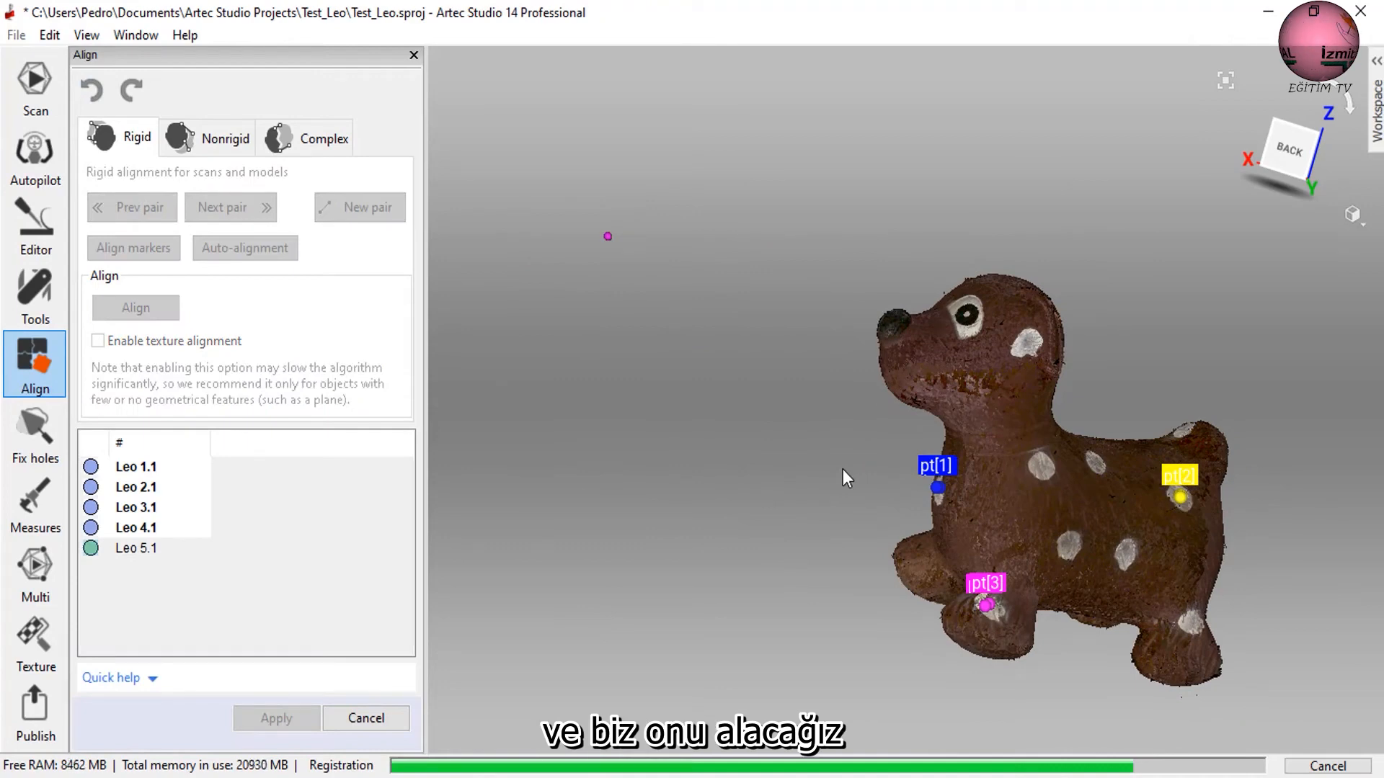
left_click_drag(824, 463, 830, 384)
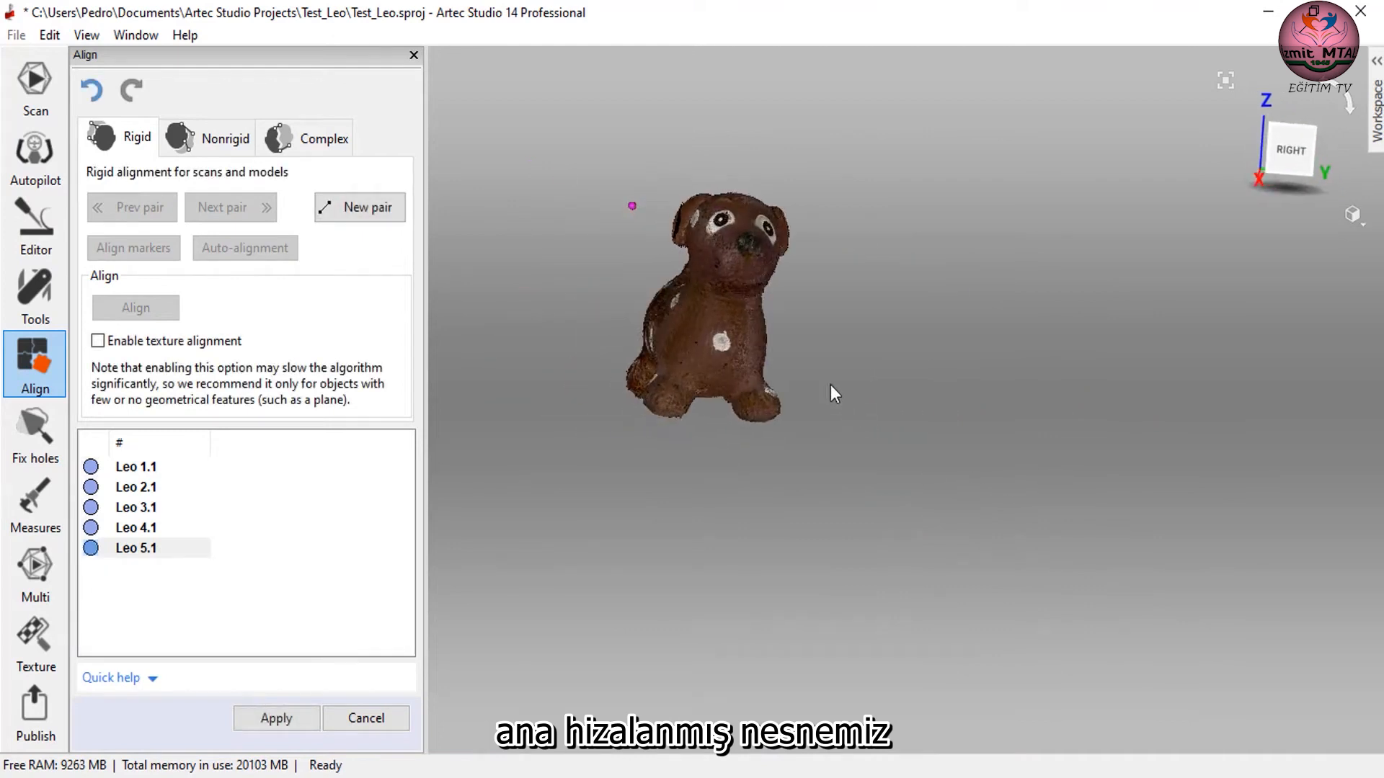
left_click_drag(531, 340, 358, 463)
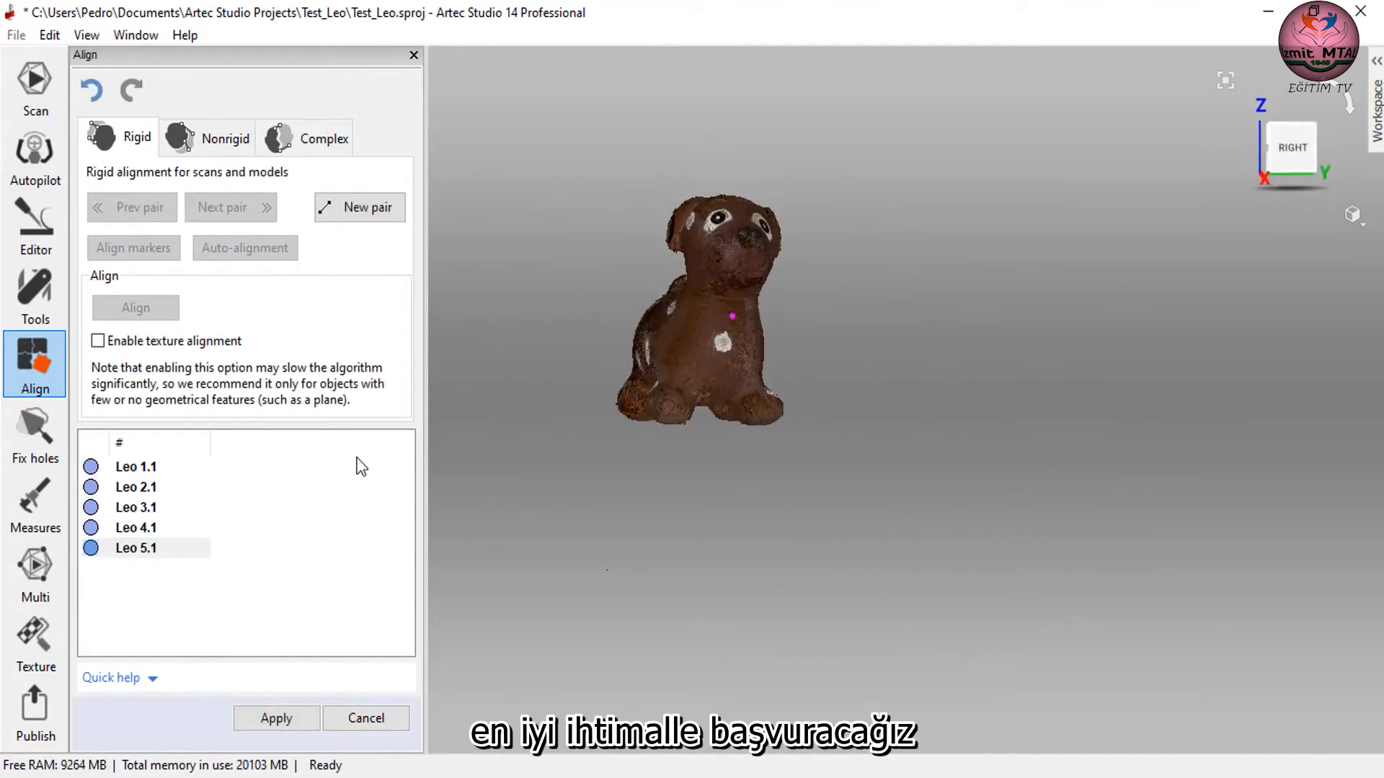
Apply the rigid alignment of all five Leo scans to the project.
left_click(291, 716)
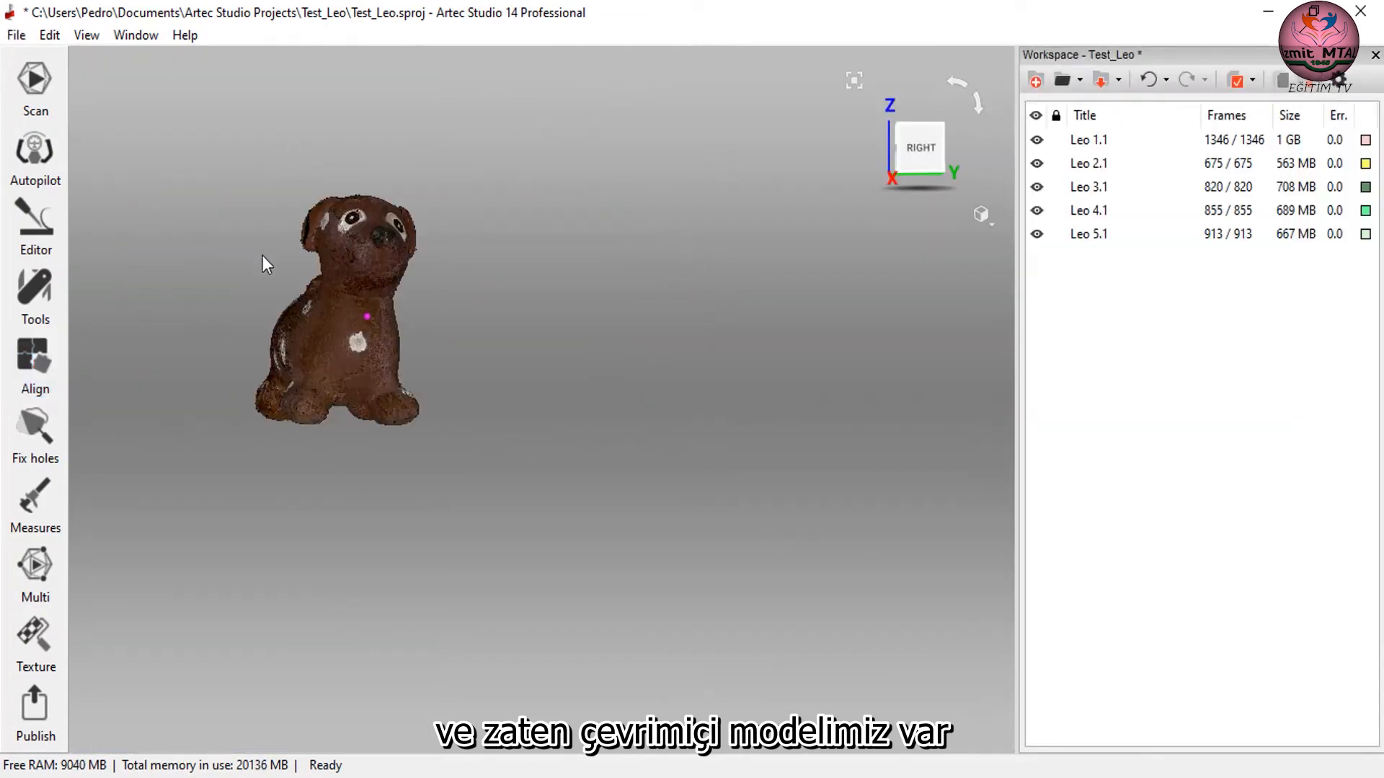
middle_click_drag(277, 258, 669, 326)
left_click_drag(689, 344, 663, 433)
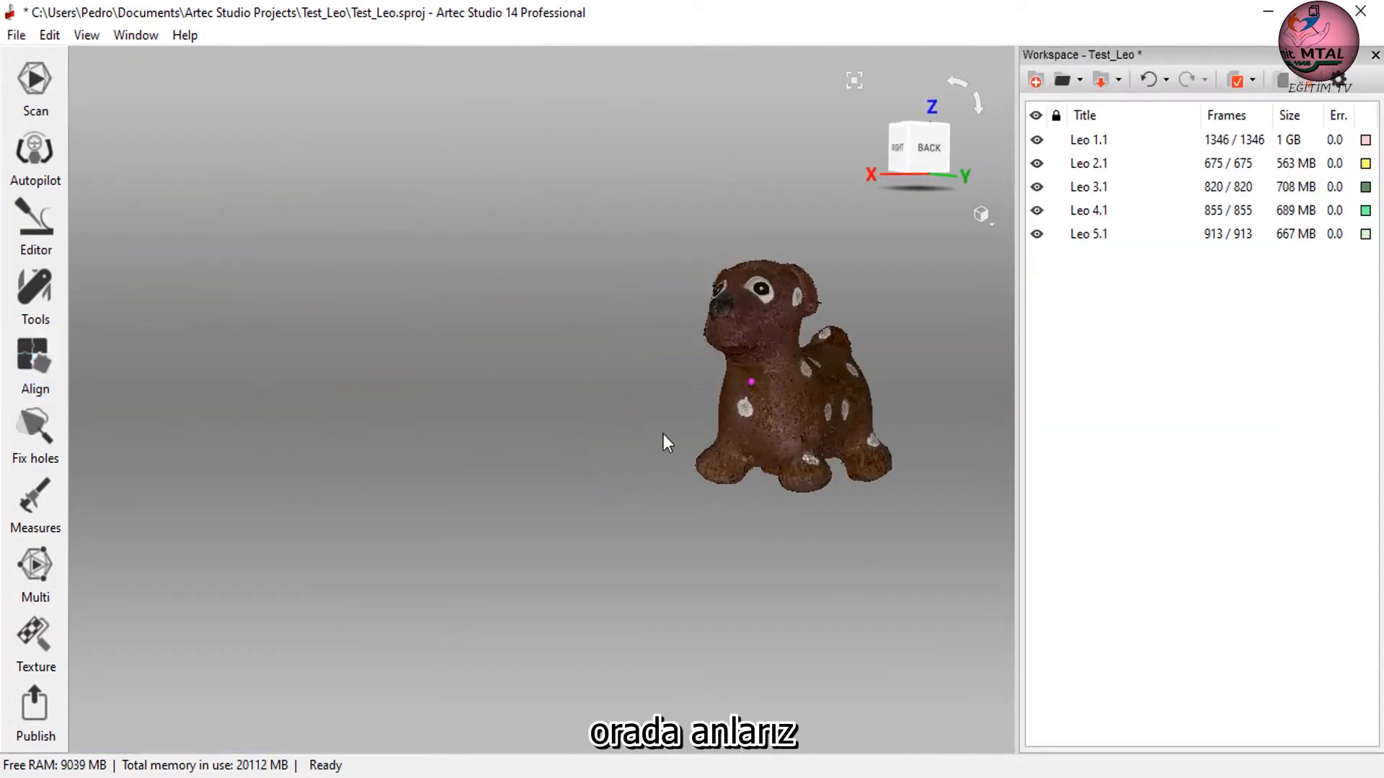
middle_click_drag(663, 434, 580, 435)
scroll(633, 434, "up", 4)
left_click_drag(634, 435, 545, 404)
left_click_drag(288, 365, 700, 405)
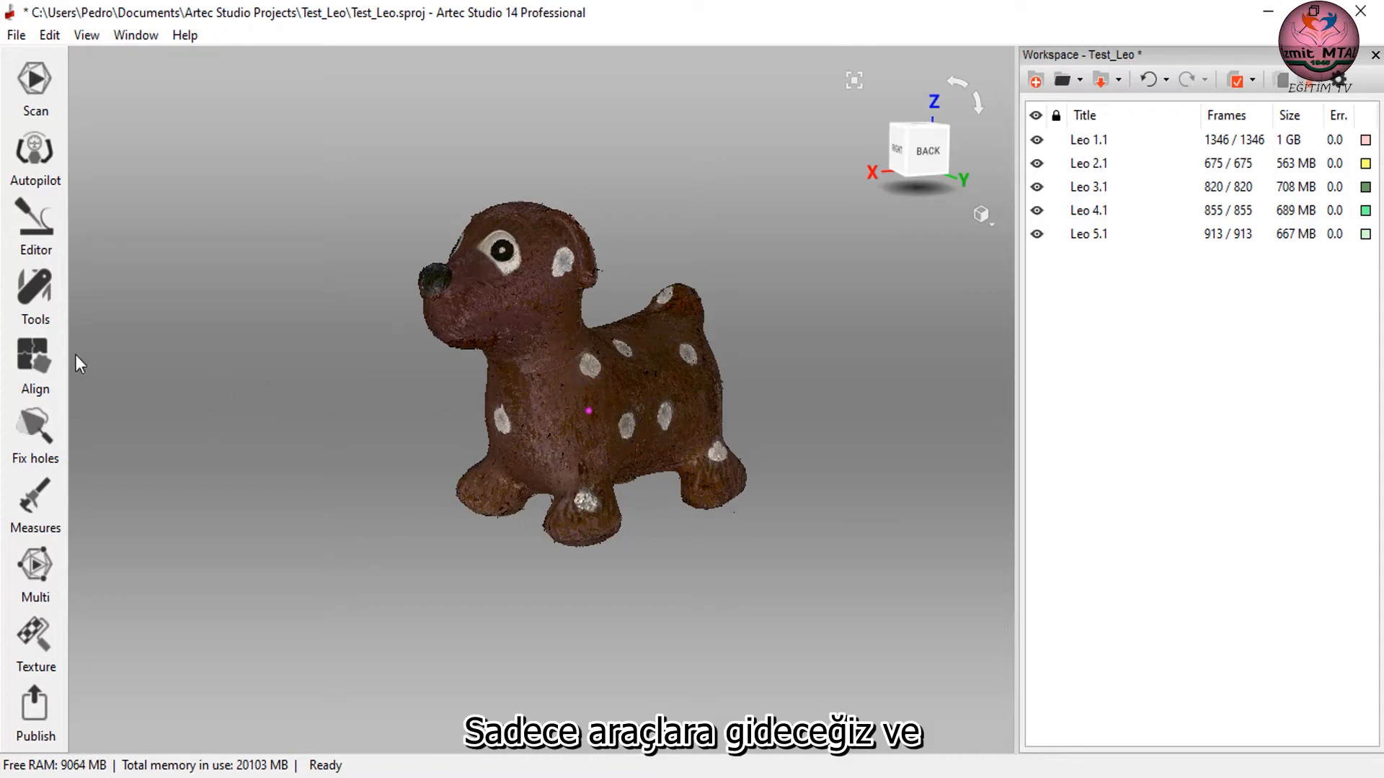
Open the processing tools and check which registration algorithm the Fine registration settings use.
left_click(39, 316)
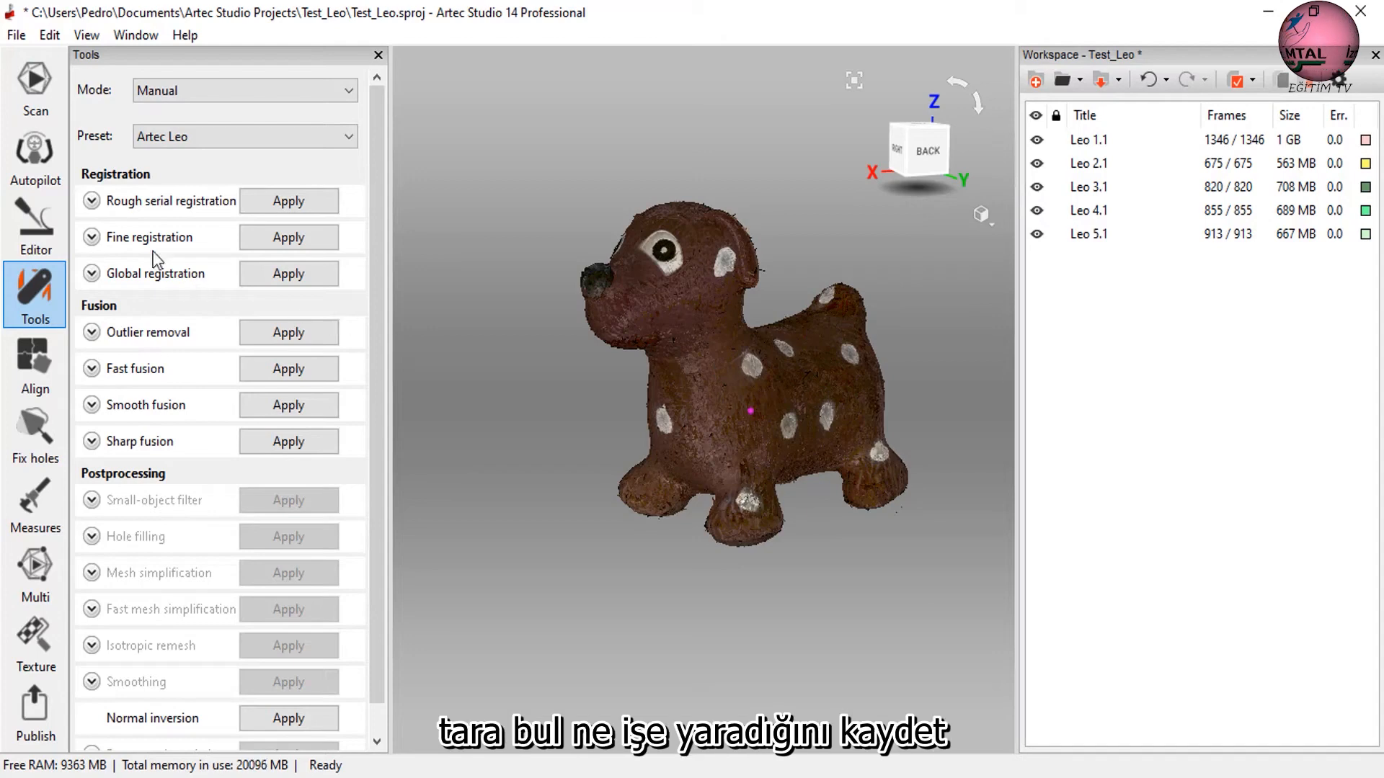
left_click(91, 238)
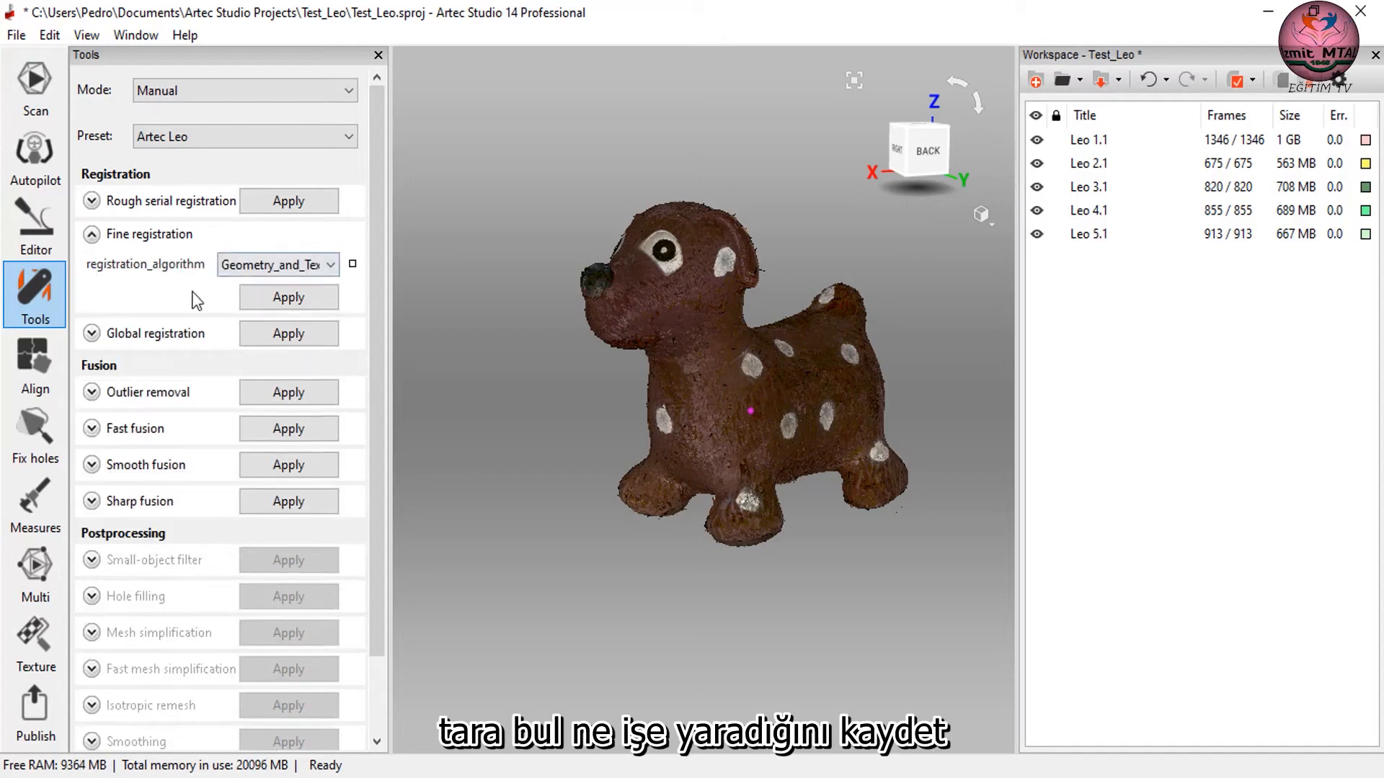
left_click(93, 236)
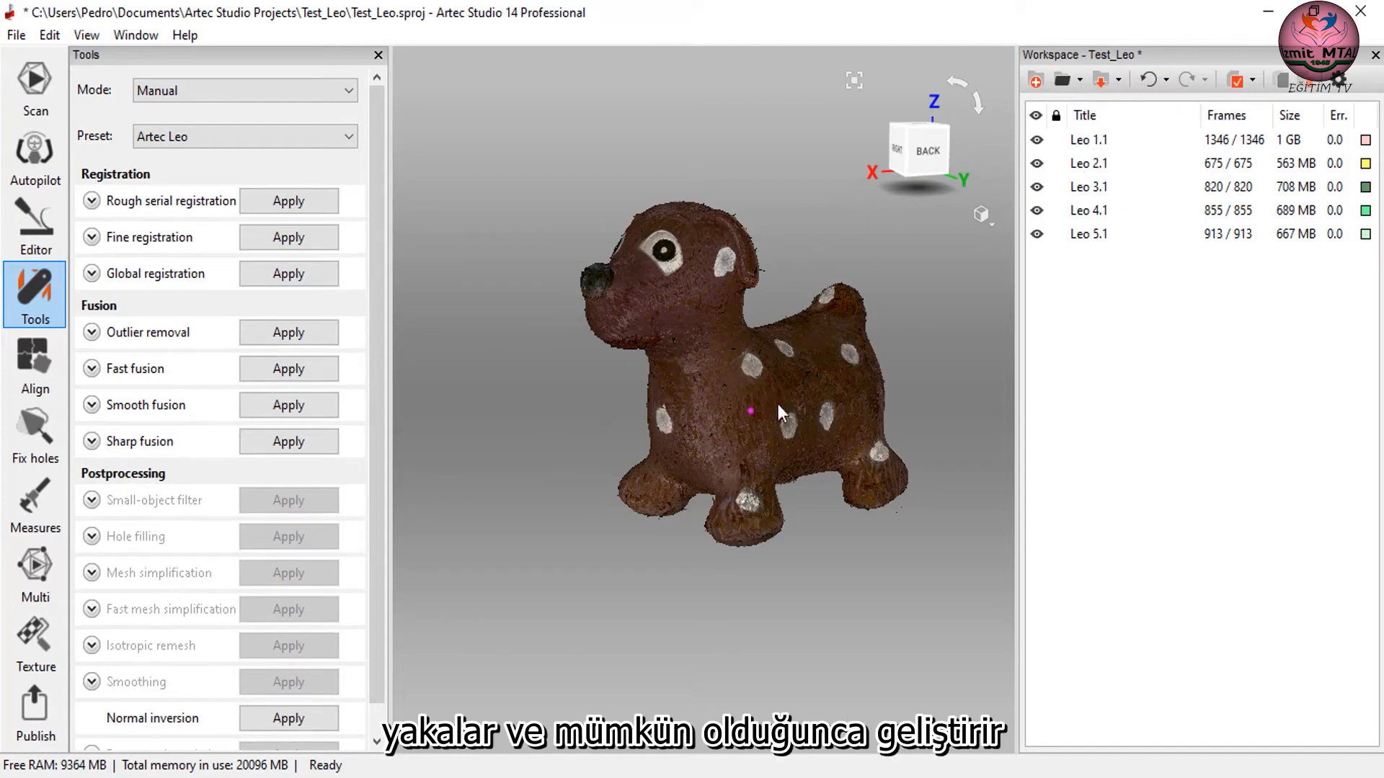
left_click_drag(743, 421, 713, 449)
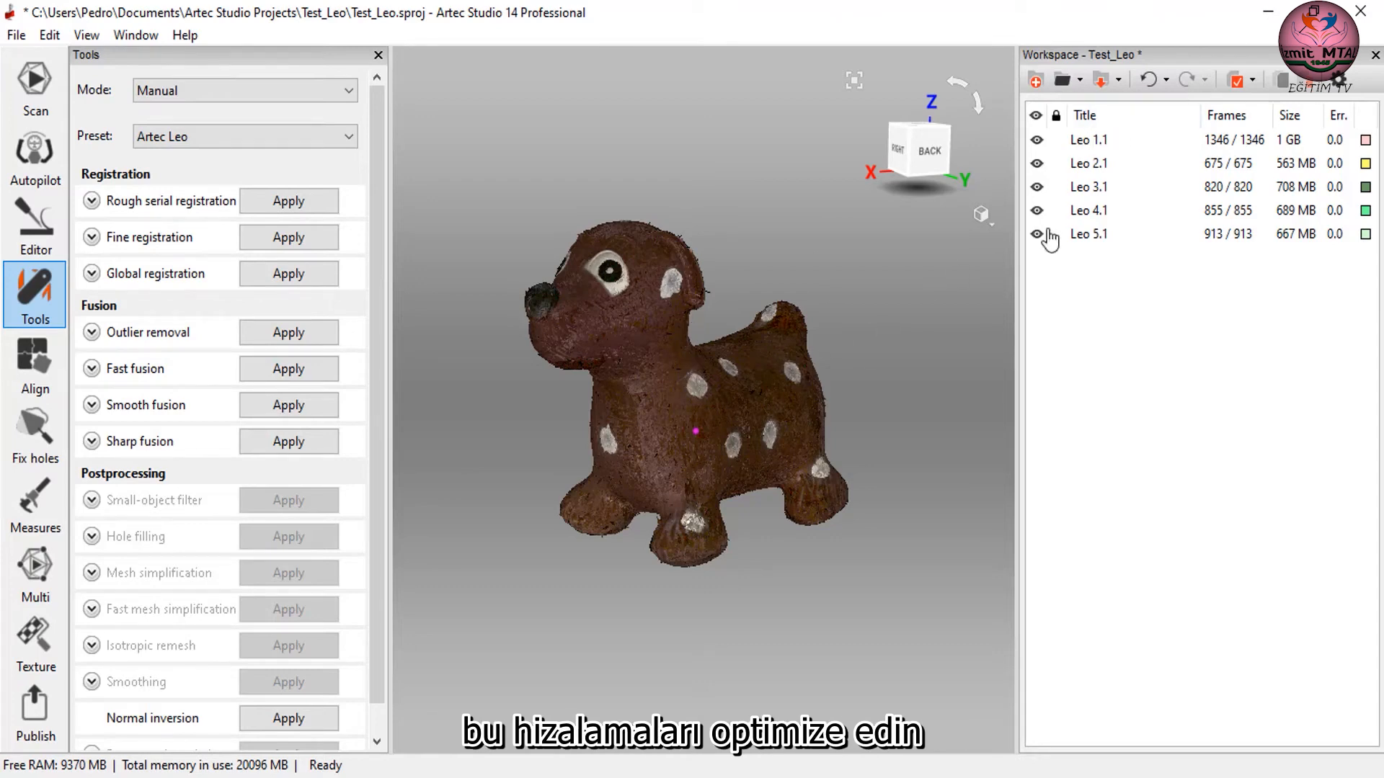
Examine the individual frames in the Leo 1.1 scan's surface list and return to the scan list.
double_click(1086, 144)
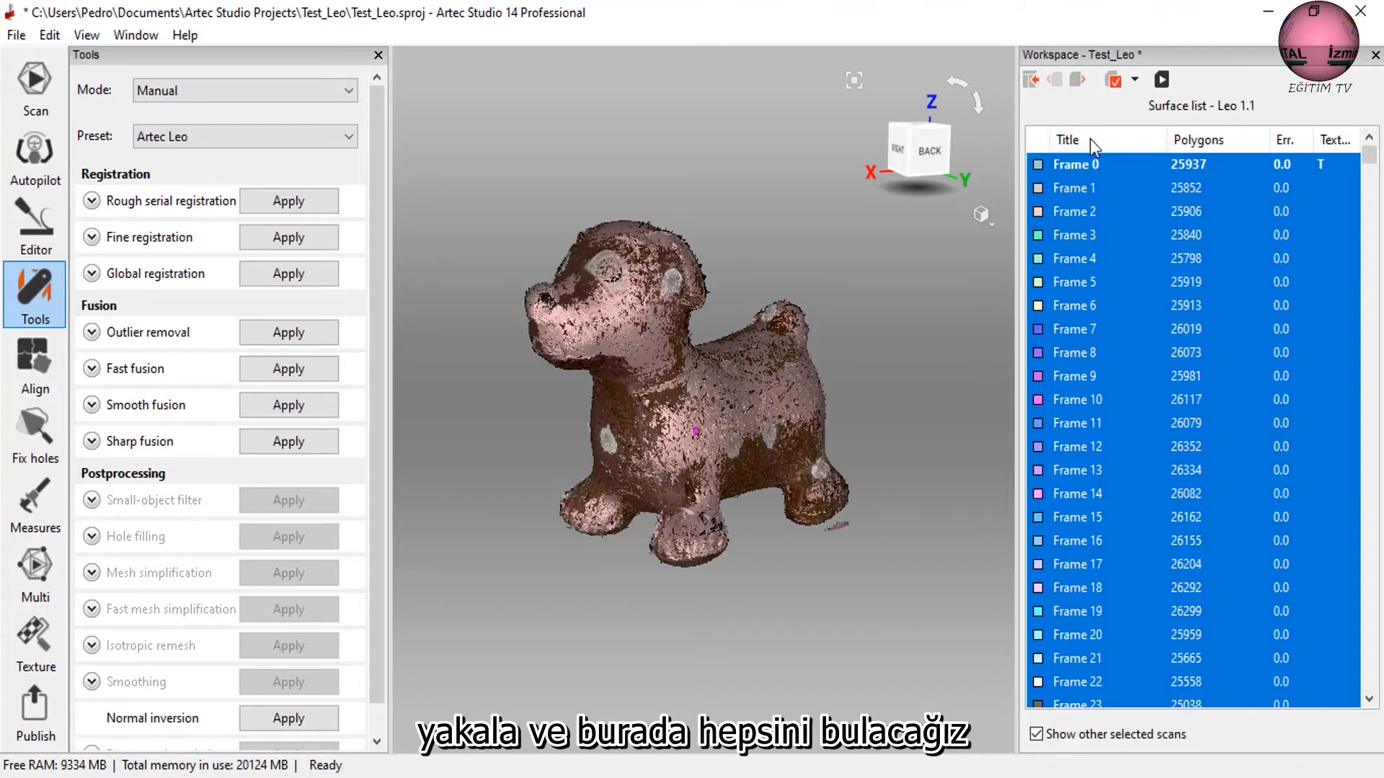
scroll(1091, 175, "down", 20)
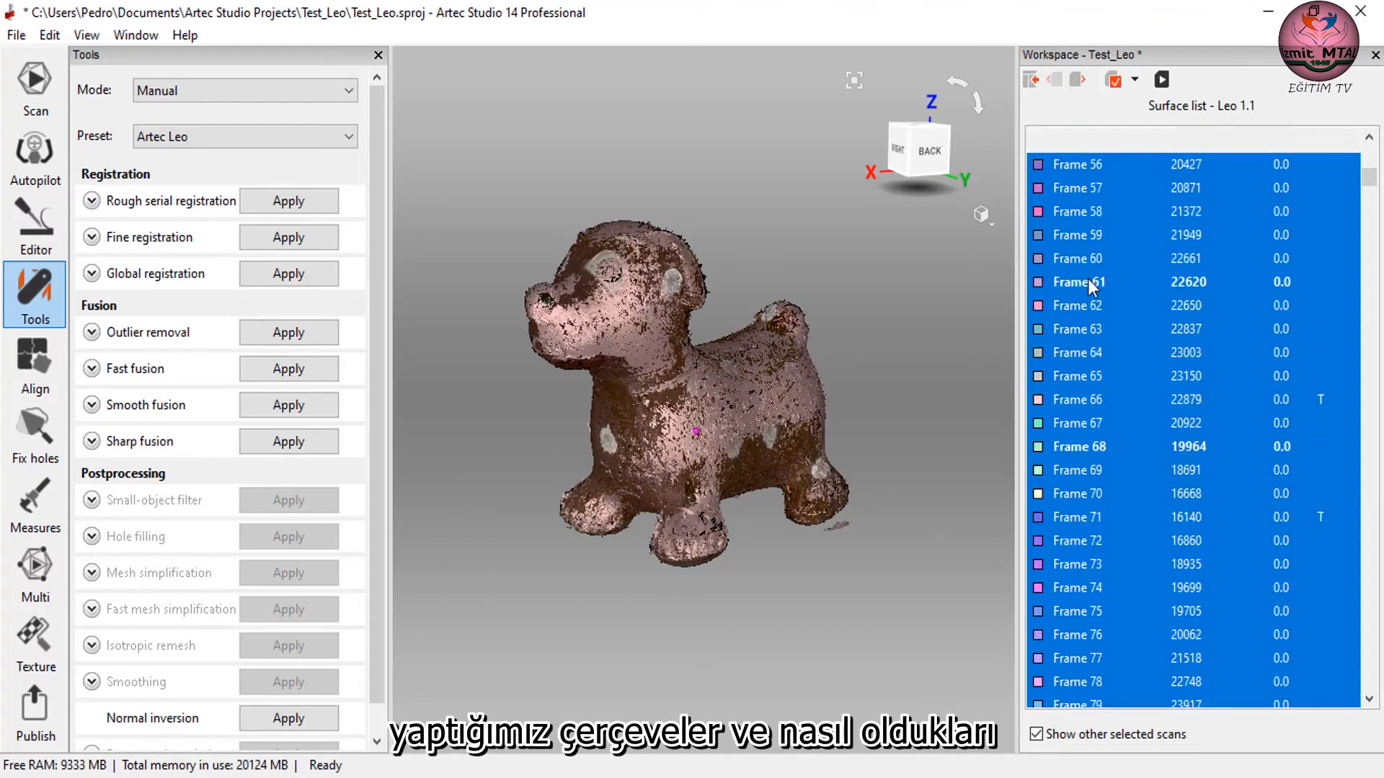
scroll(1090, 306, "down", 5)
left_click_drag(1367, 193, 1367, 148)
left_click(1035, 84)
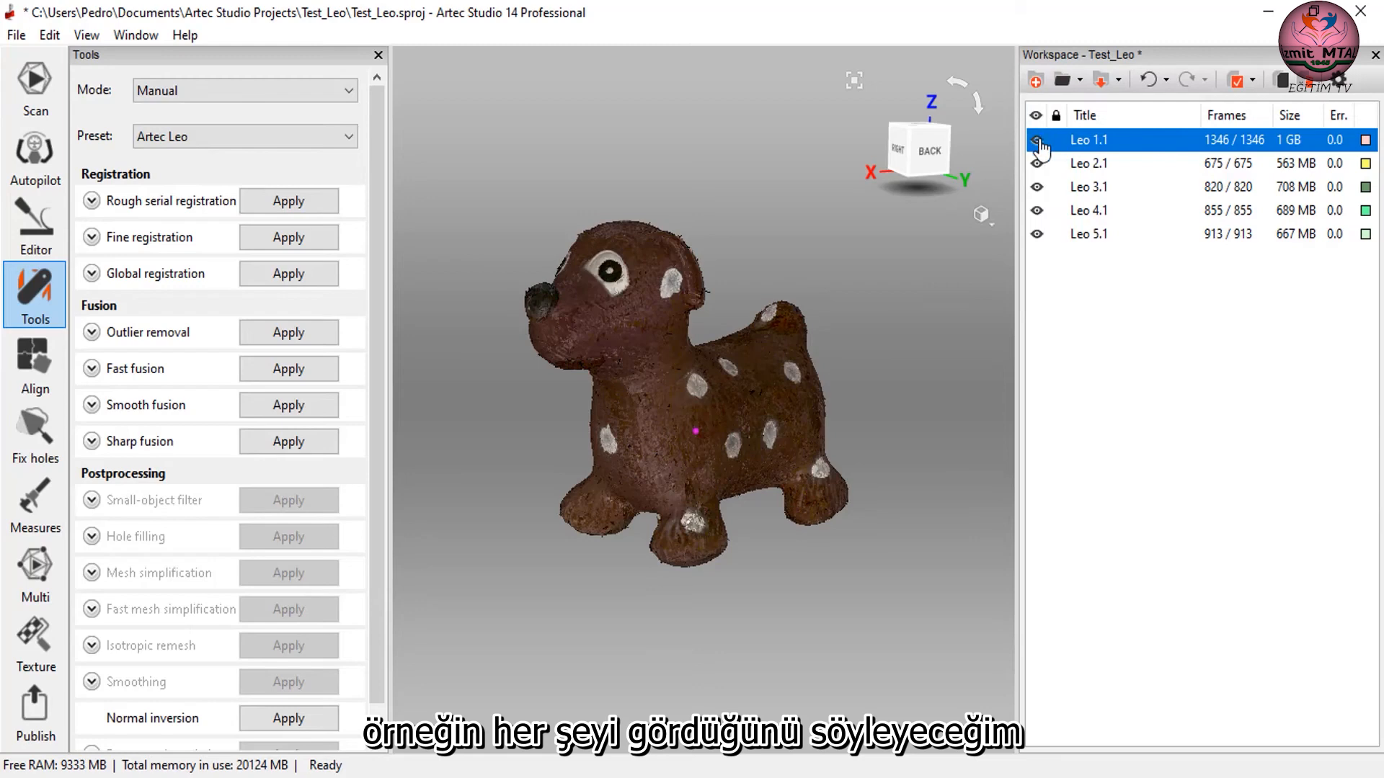
Show only the Leo 1.1 scan and open its surface list.
double_click(1038, 142)
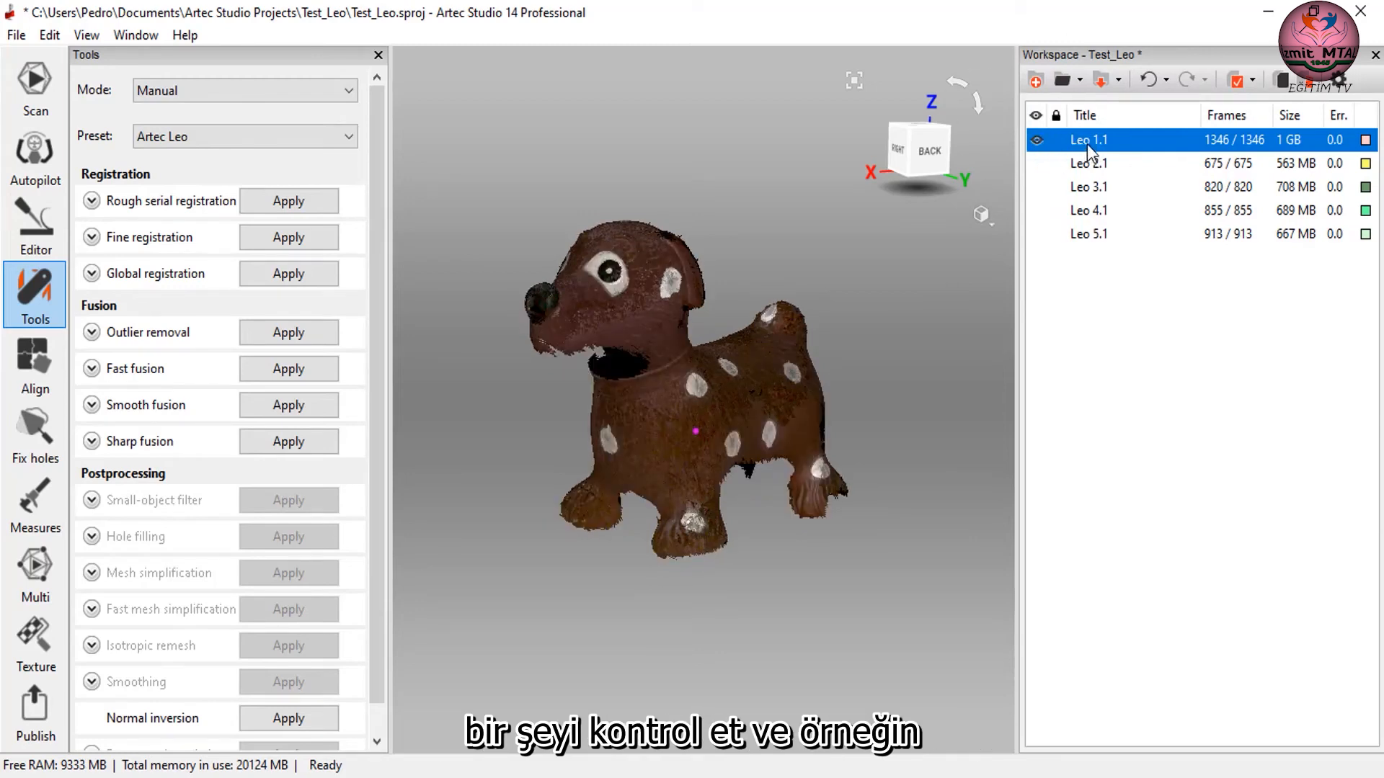
double_click(1082, 145)
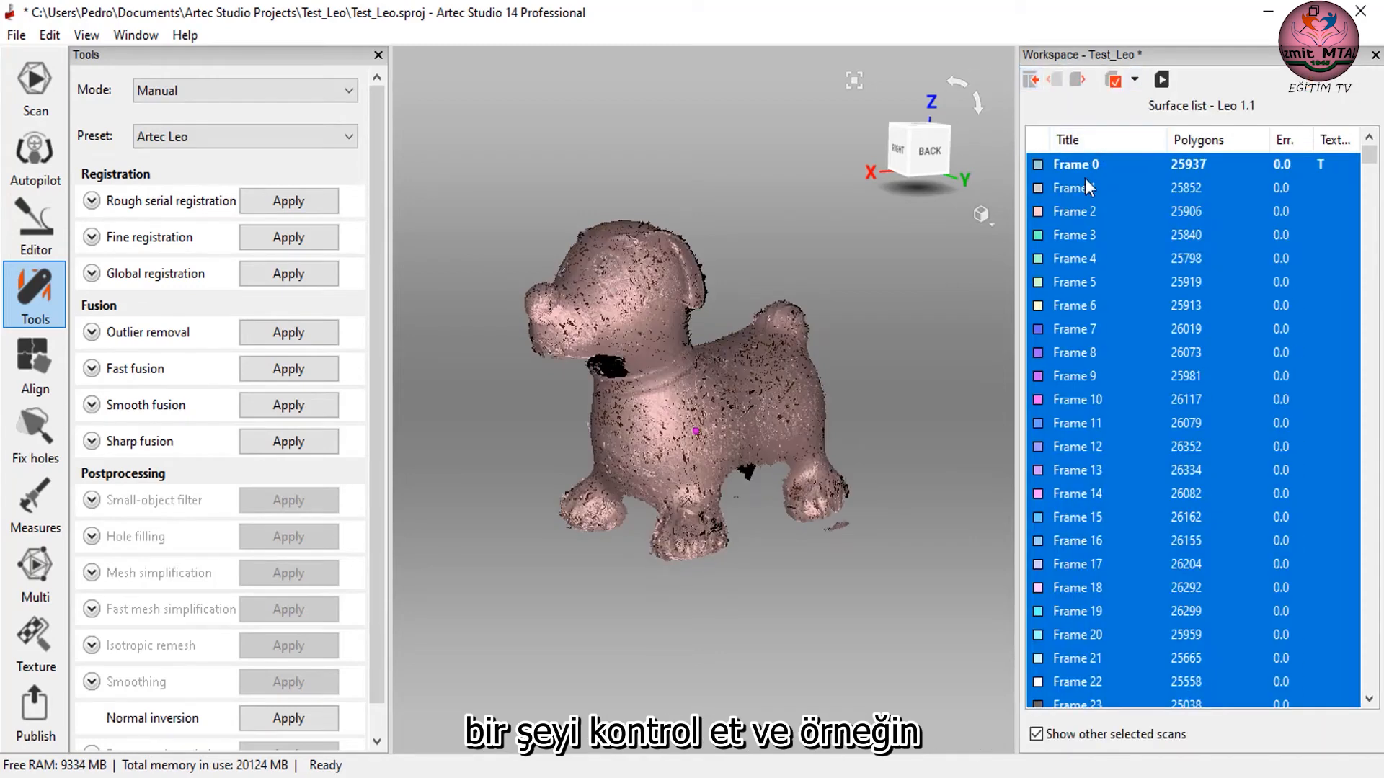
Examine single frames of the Leo 1.1 scan and play back its capture sequence starting from Frame 0.
left_click(1078, 167)
left_click(1084, 263)
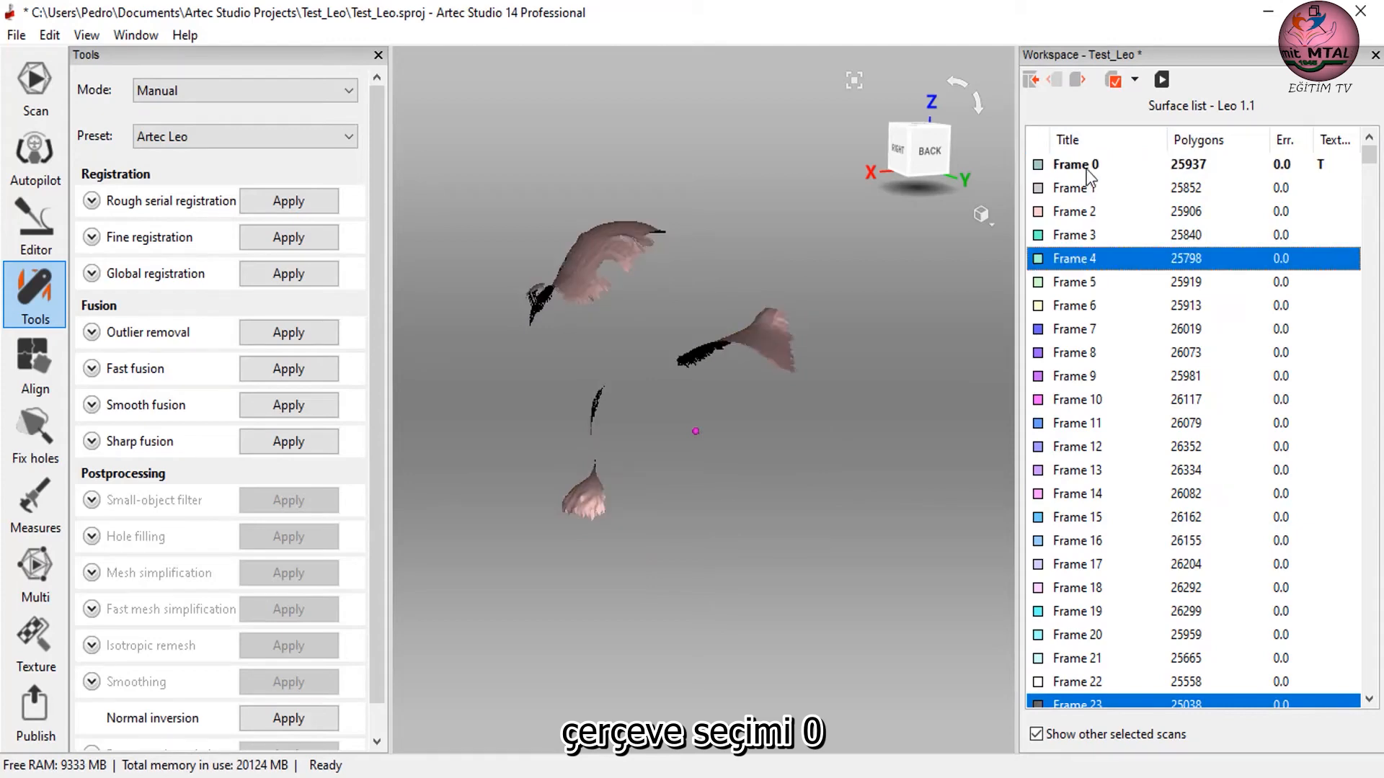
scroll(1096, 346, "down", 4)
left_click(1105, 426)
scroll(1103, 361, "up", 4)
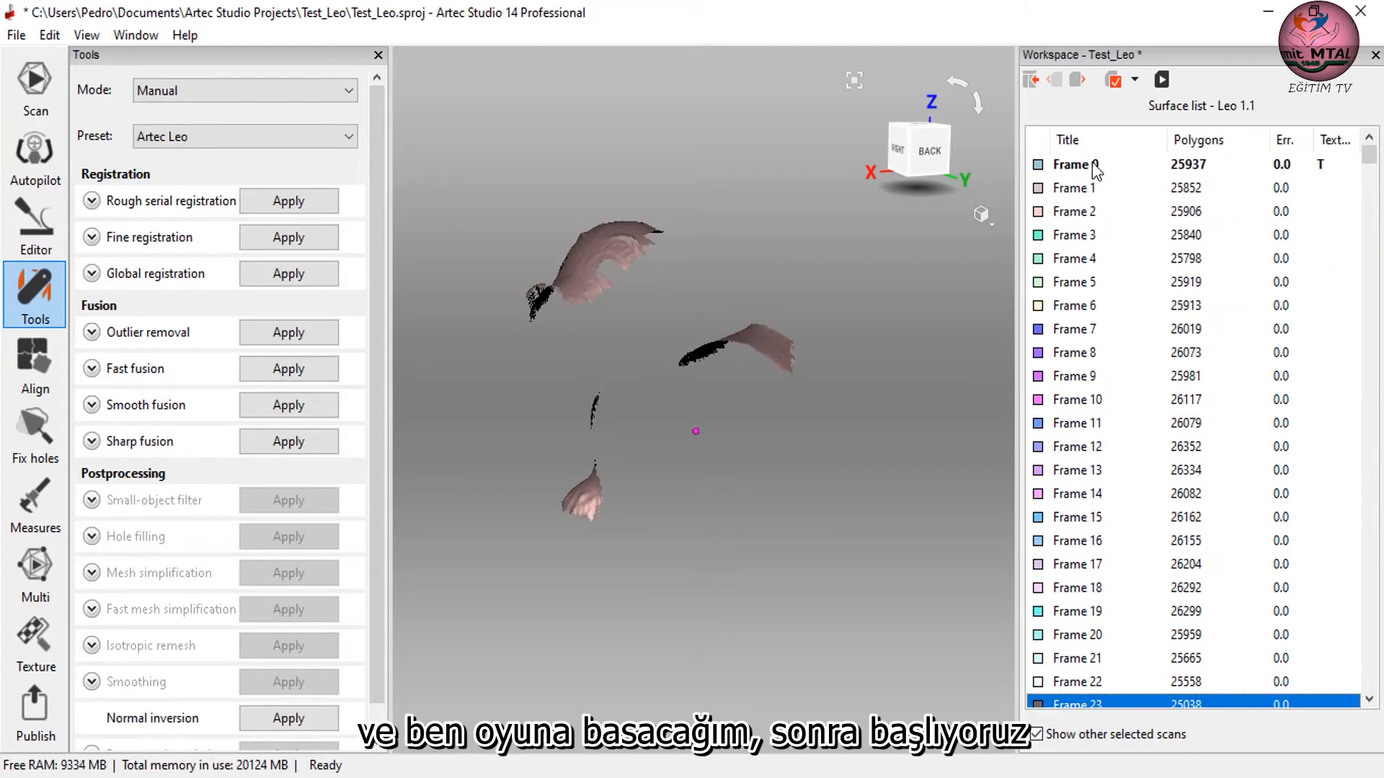
left_click(1092, 162)
left_click(1161, 79)
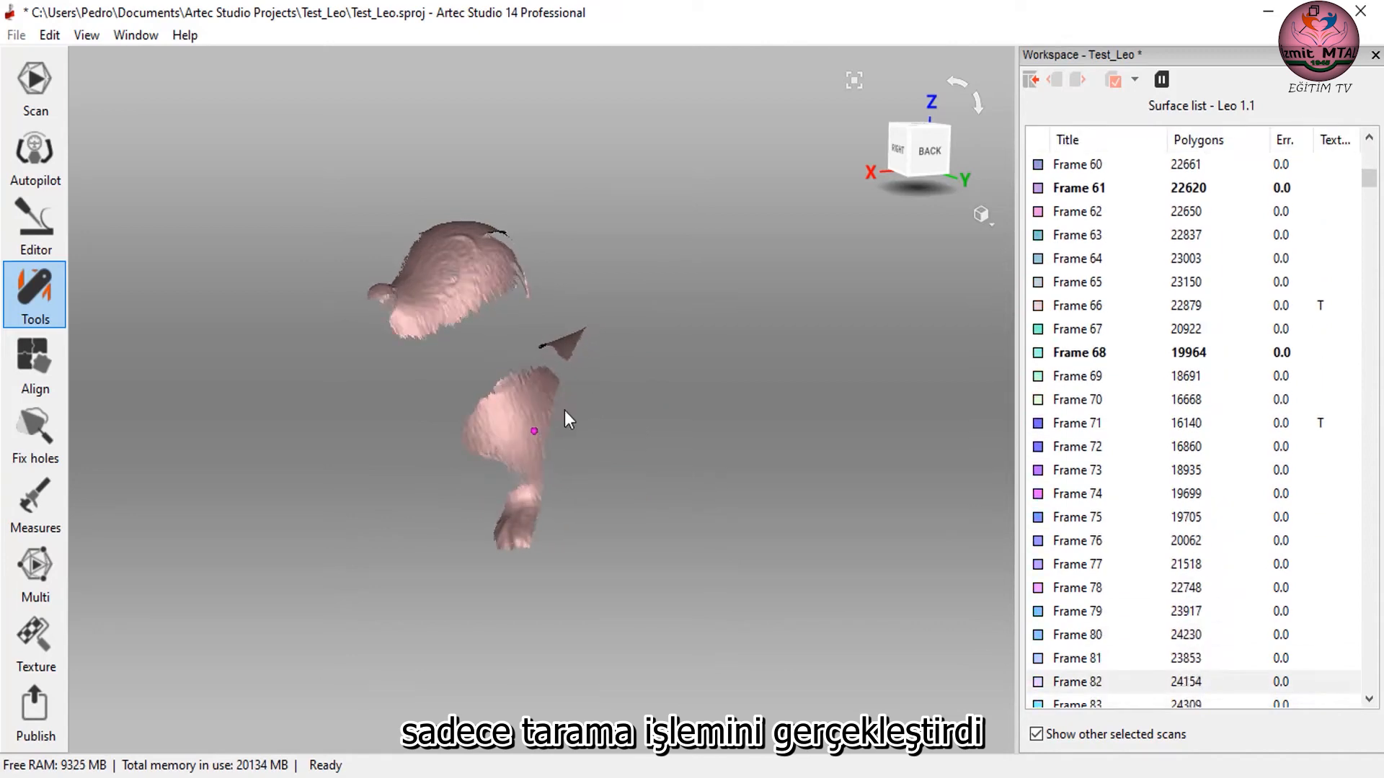
Stop the frame playback, return to the scan list and make all five Leo scans visible.
left_click(1031, 81)
left_click(1032, 81)
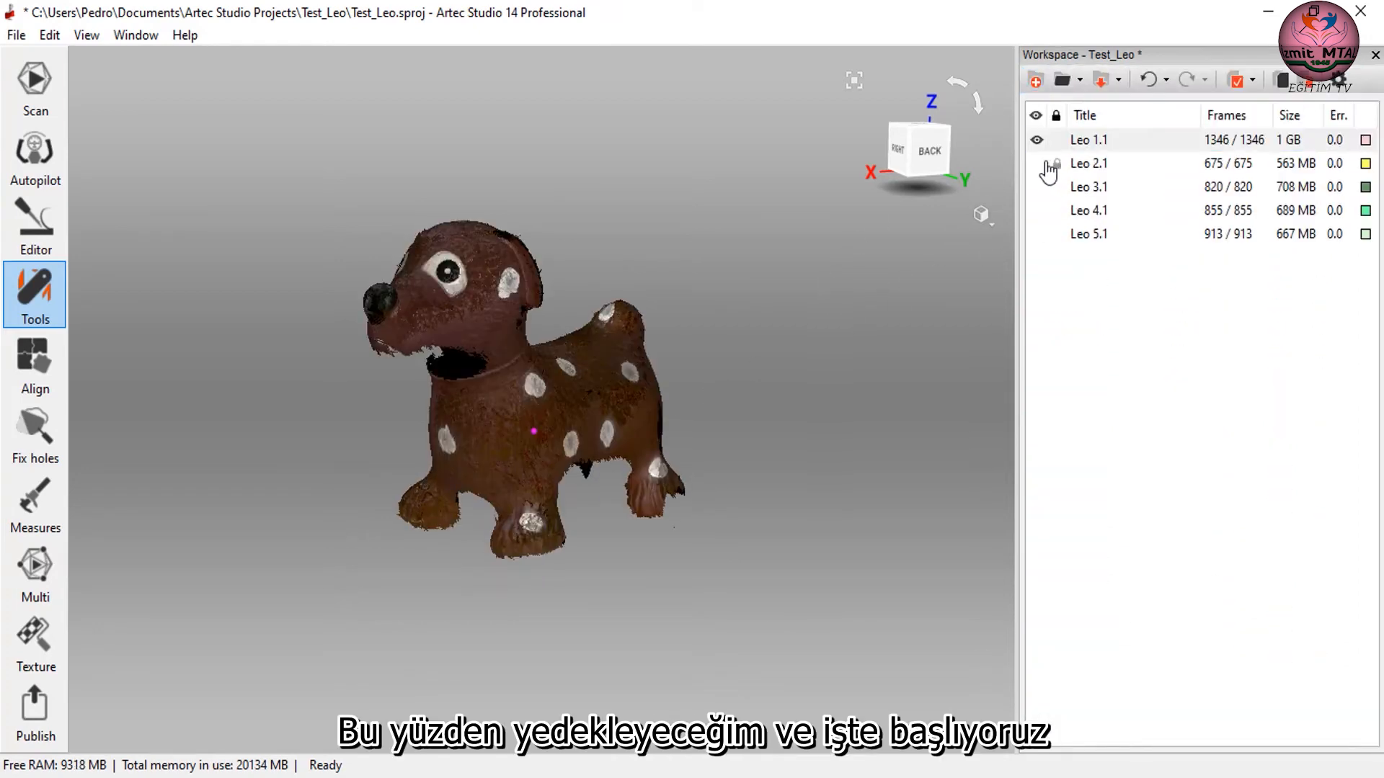
left_click(1035, 116)
left_click(1041, 142)
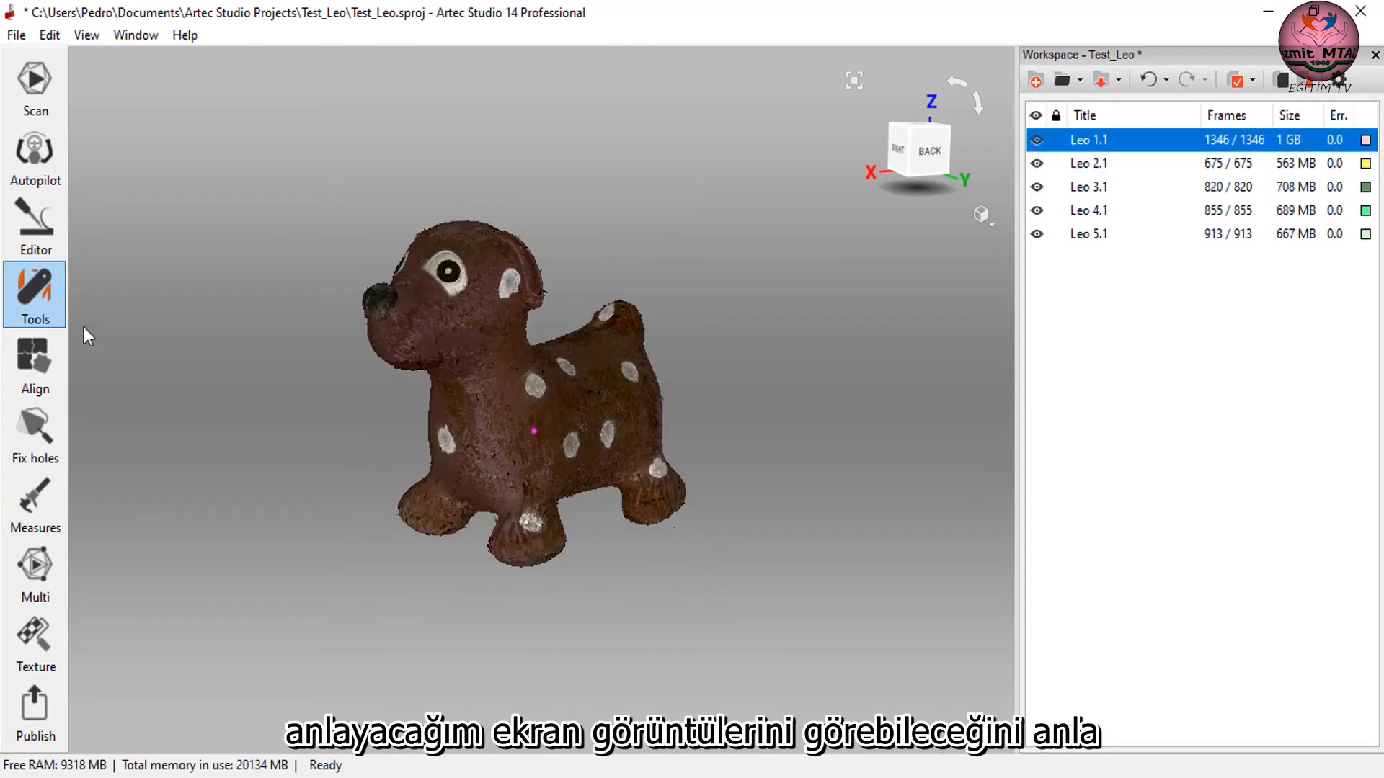
Open the Global registration settings and examine the spacing of the dog's white spots in relation to the feature search radius.
left_click(40, 319)
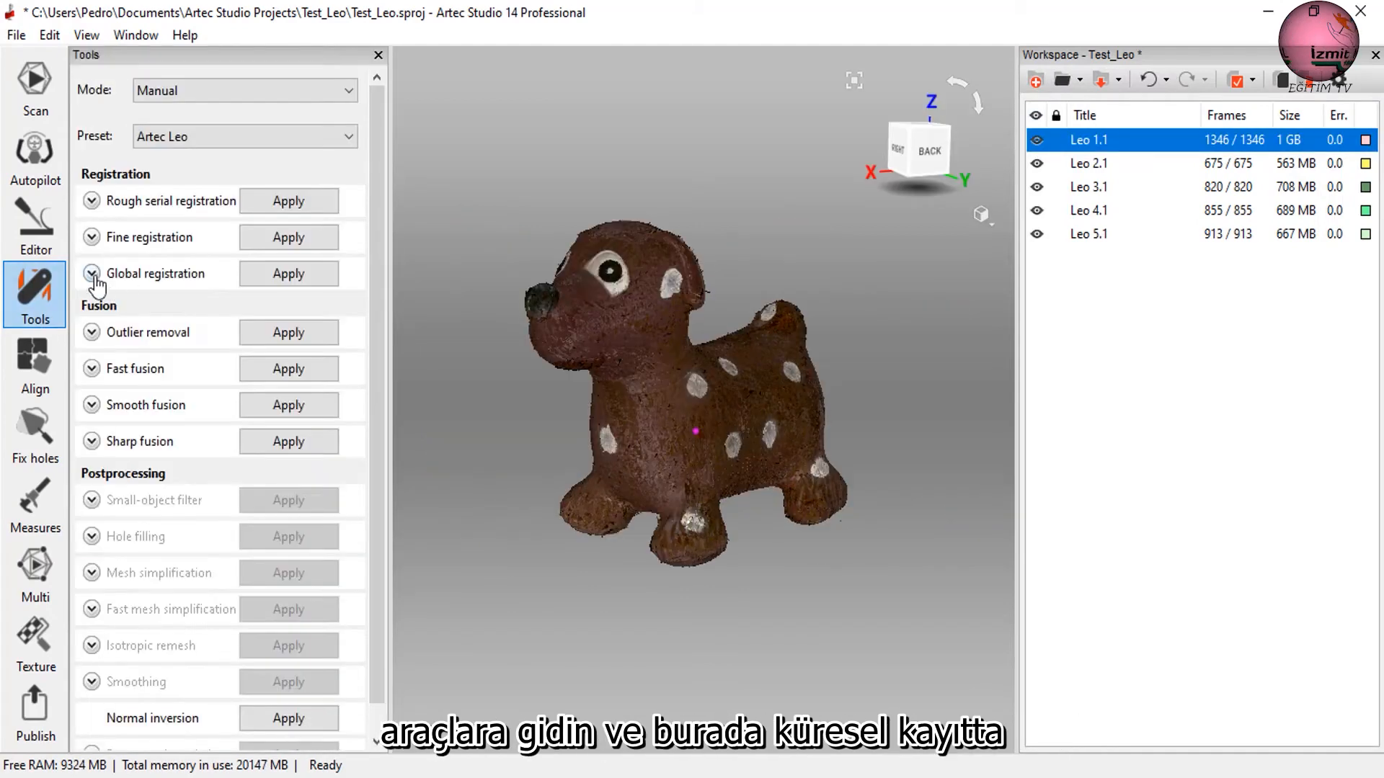
left_click(91, 273)
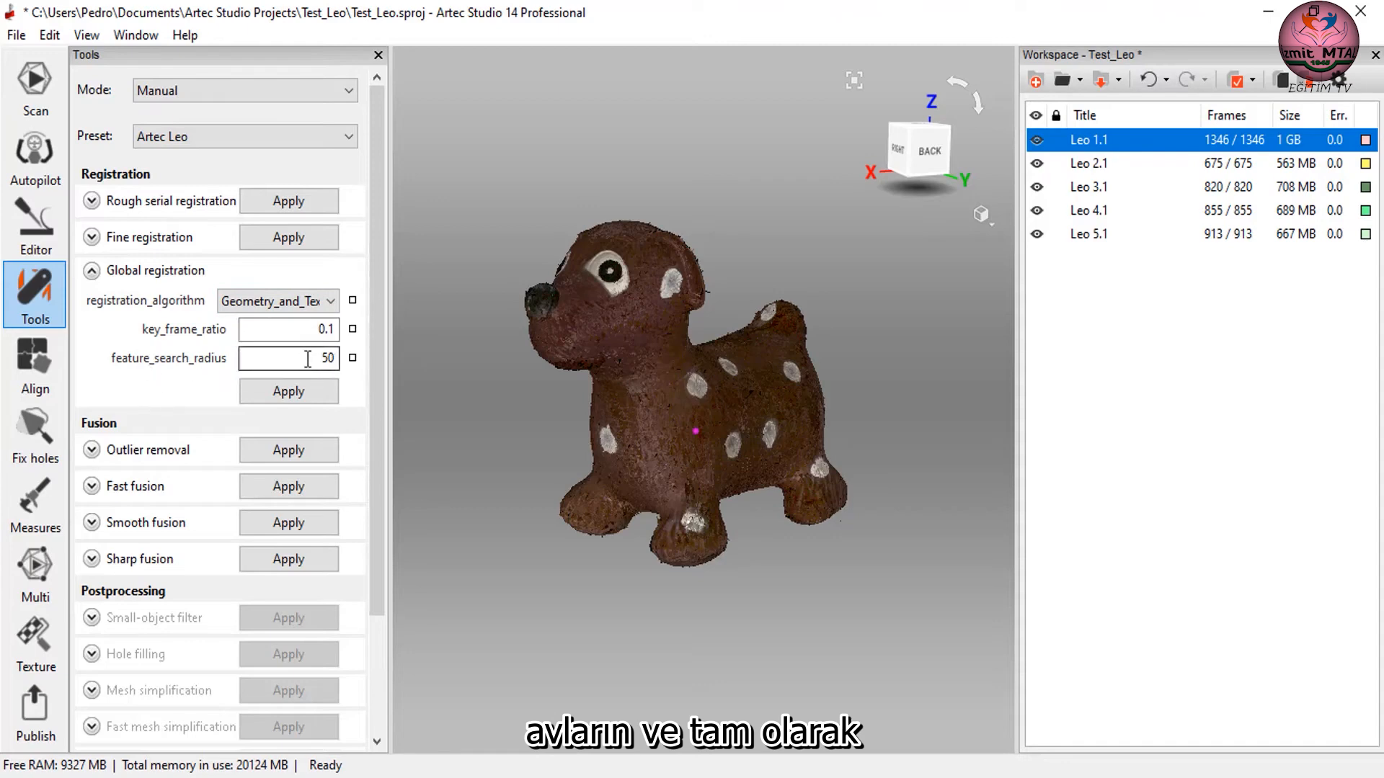
double_click(334, 359)
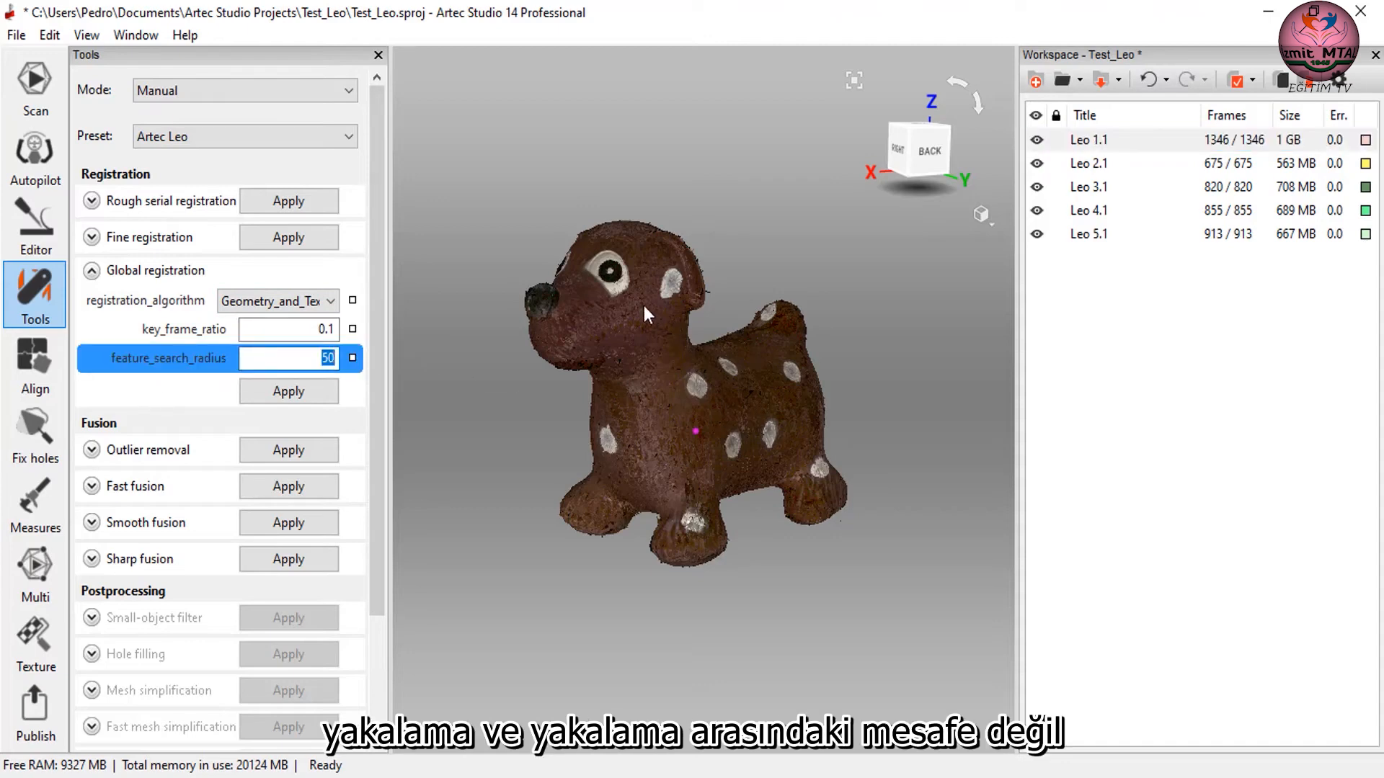
scroll(632, 300, "up", 5)
middle_click_drag(661, 441, 686, 399)
left_click_drag(686, 400, 620, 300)
scroll(824, 385, "up", 5)
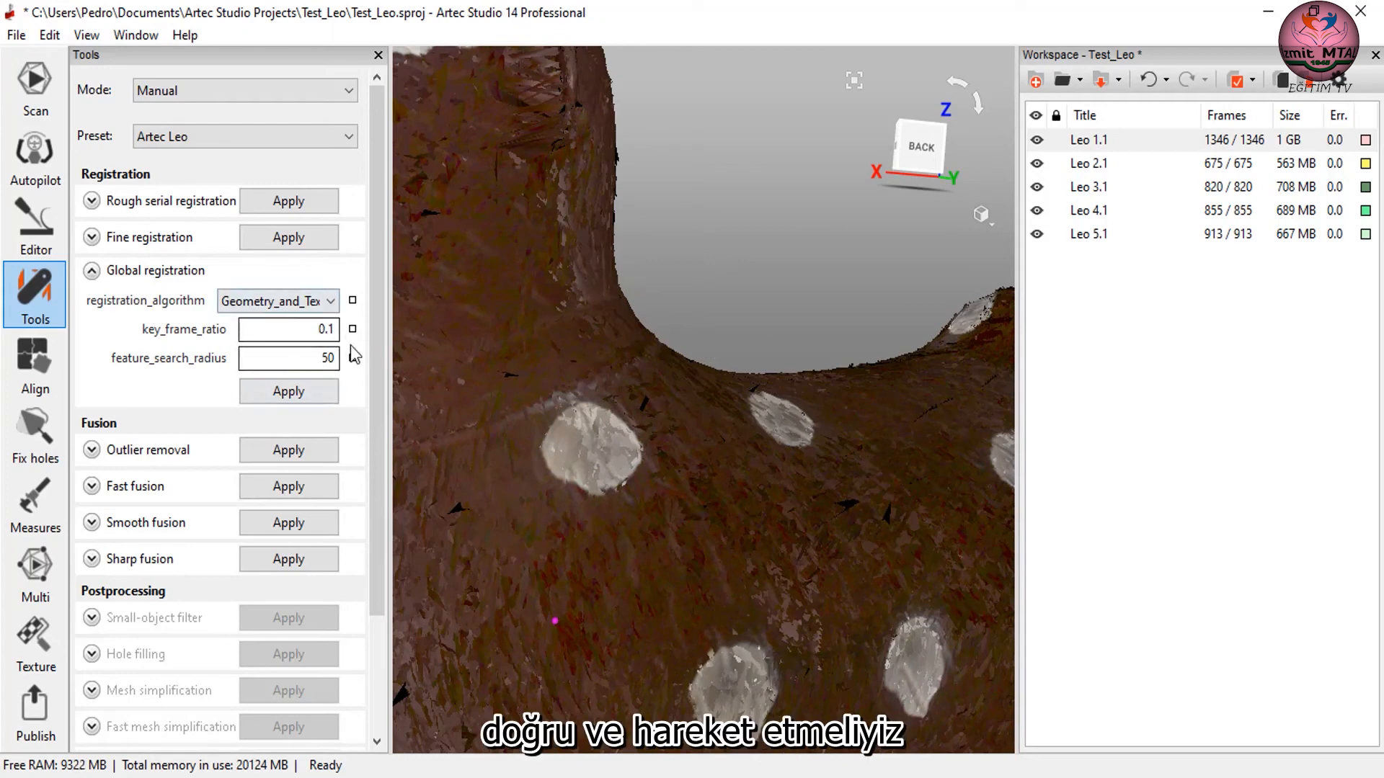
Try a feature search radius of 20 for Global registration and restore the default of 50.
left_click(313, 358)
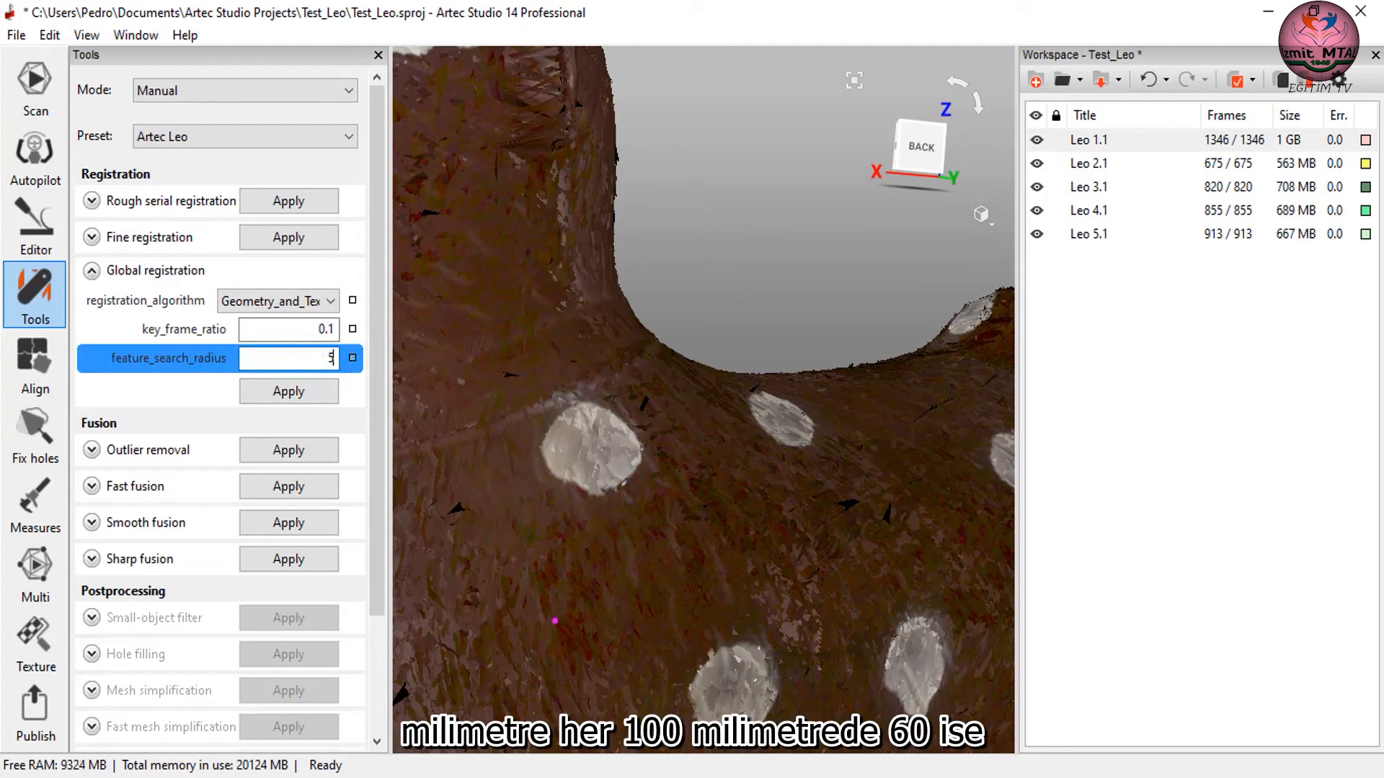
key("BackSpace")
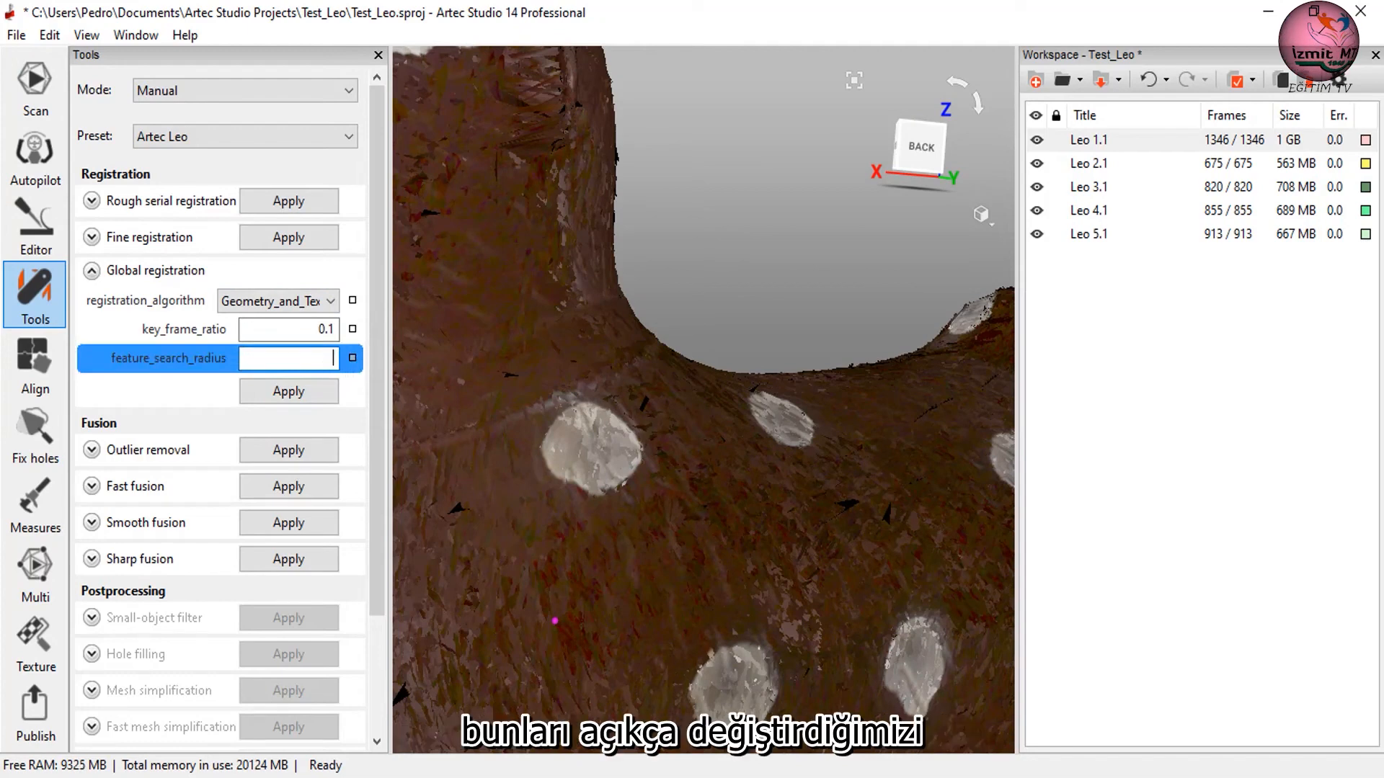
type("20")
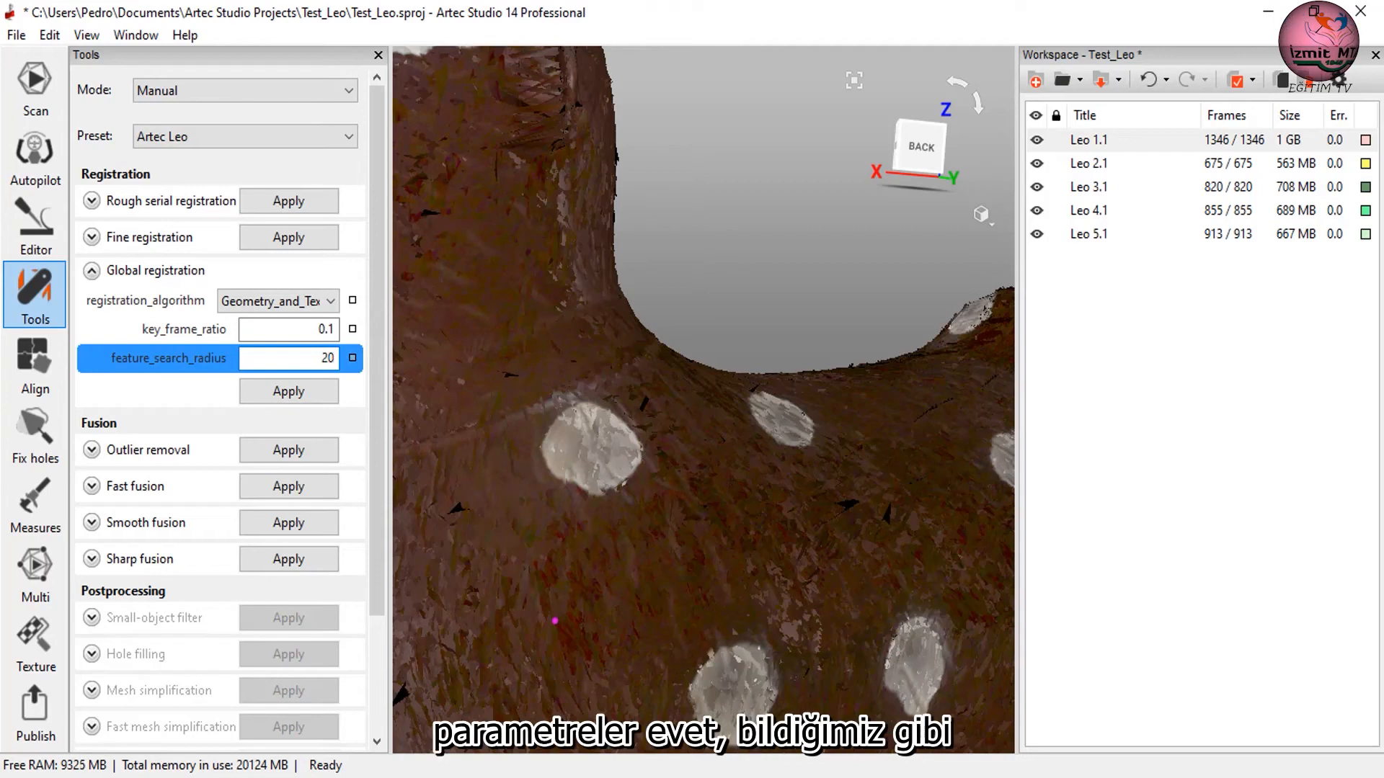
left_click(739, 239)
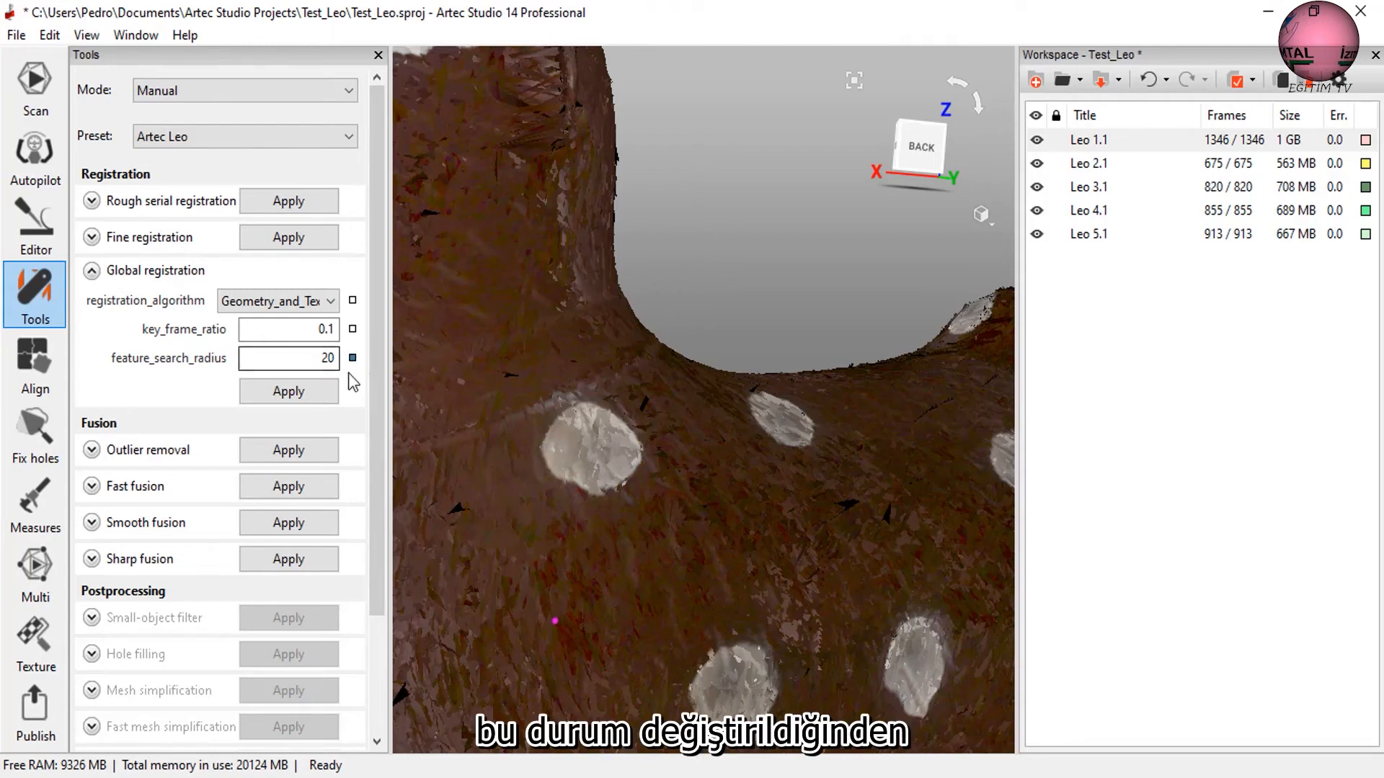
scroll(641, 397, "down", 8)
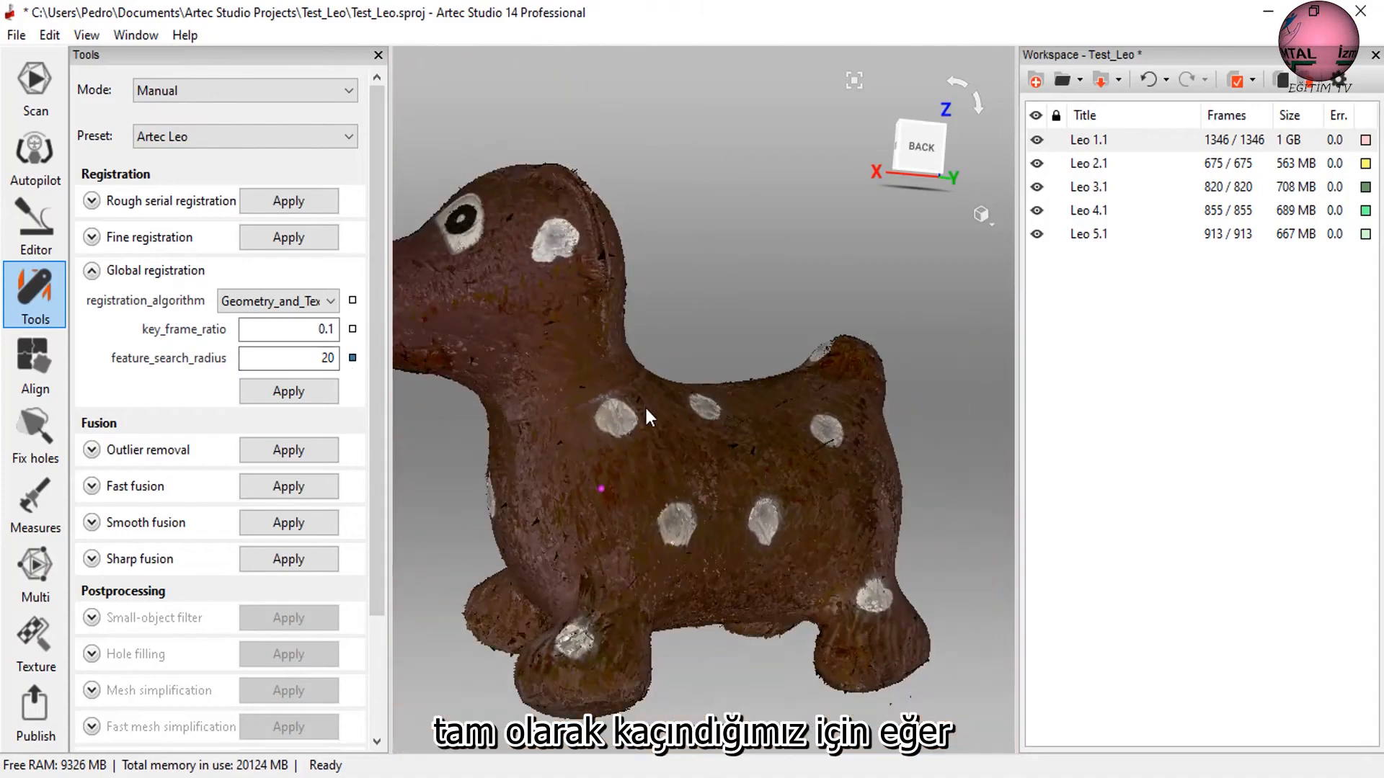
left_click_drag(644, 405, 724, 413)
middle_click_drag(723, 413, 853, 428)
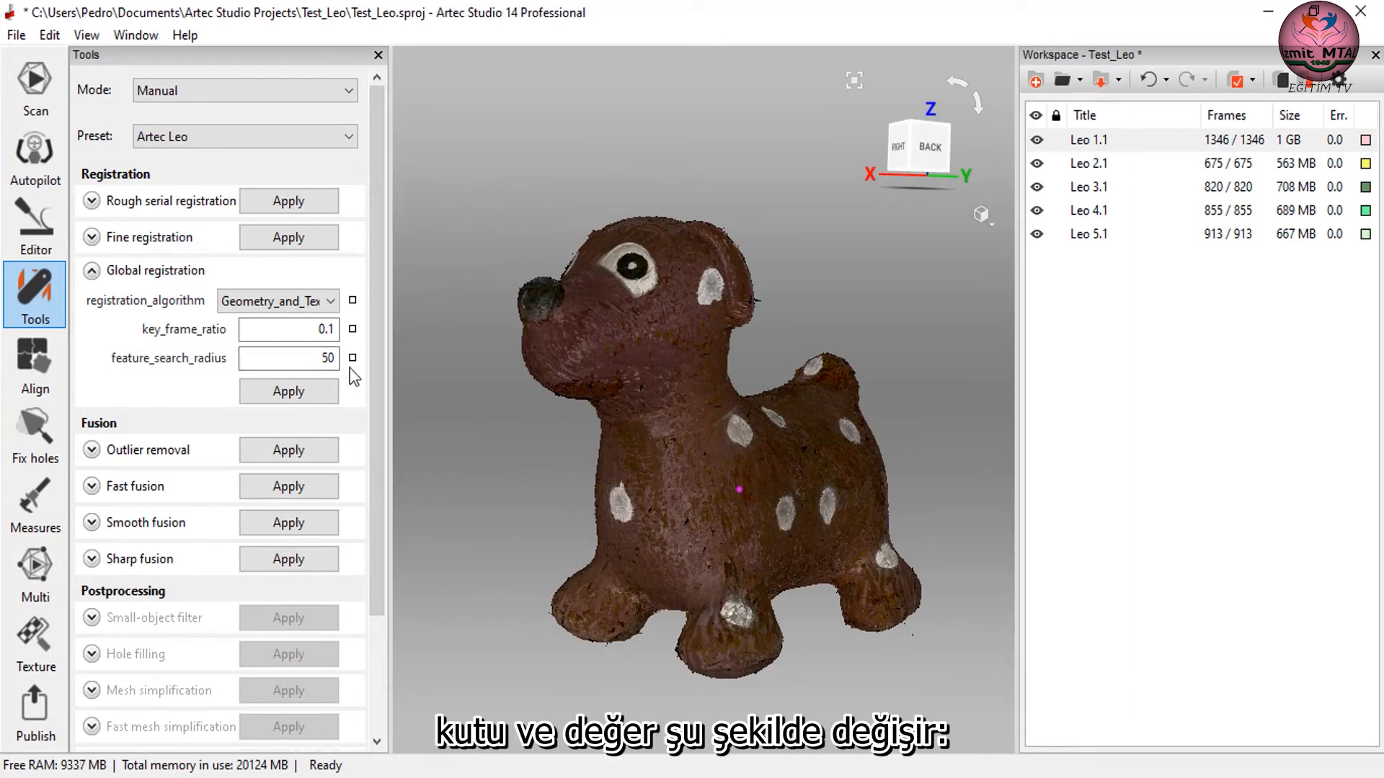
scroll(719, 443, "down", 2)
middle_click_drag(719, 443, 677, 424)
left_click_drag(677, 424, 747, 454)
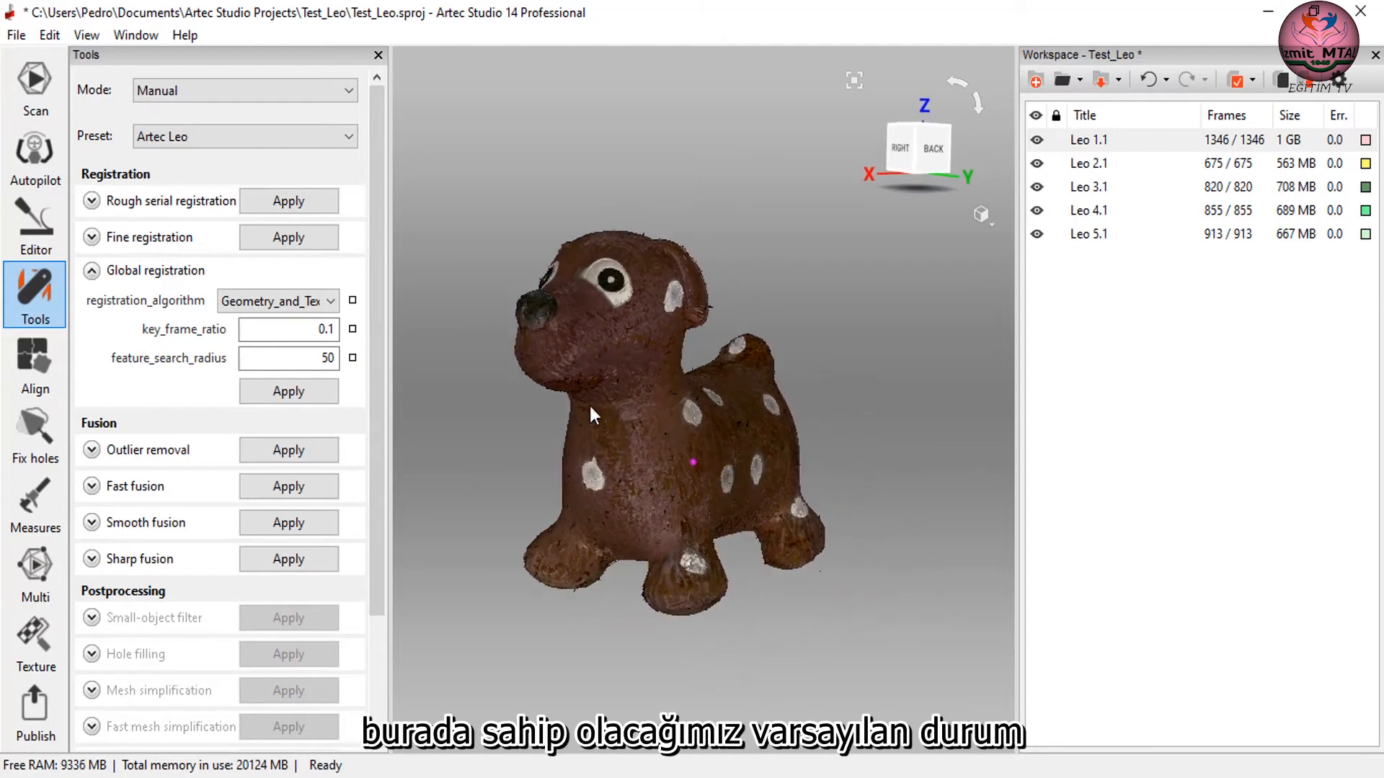
middle_click_drag(554, 397, 587, 408)
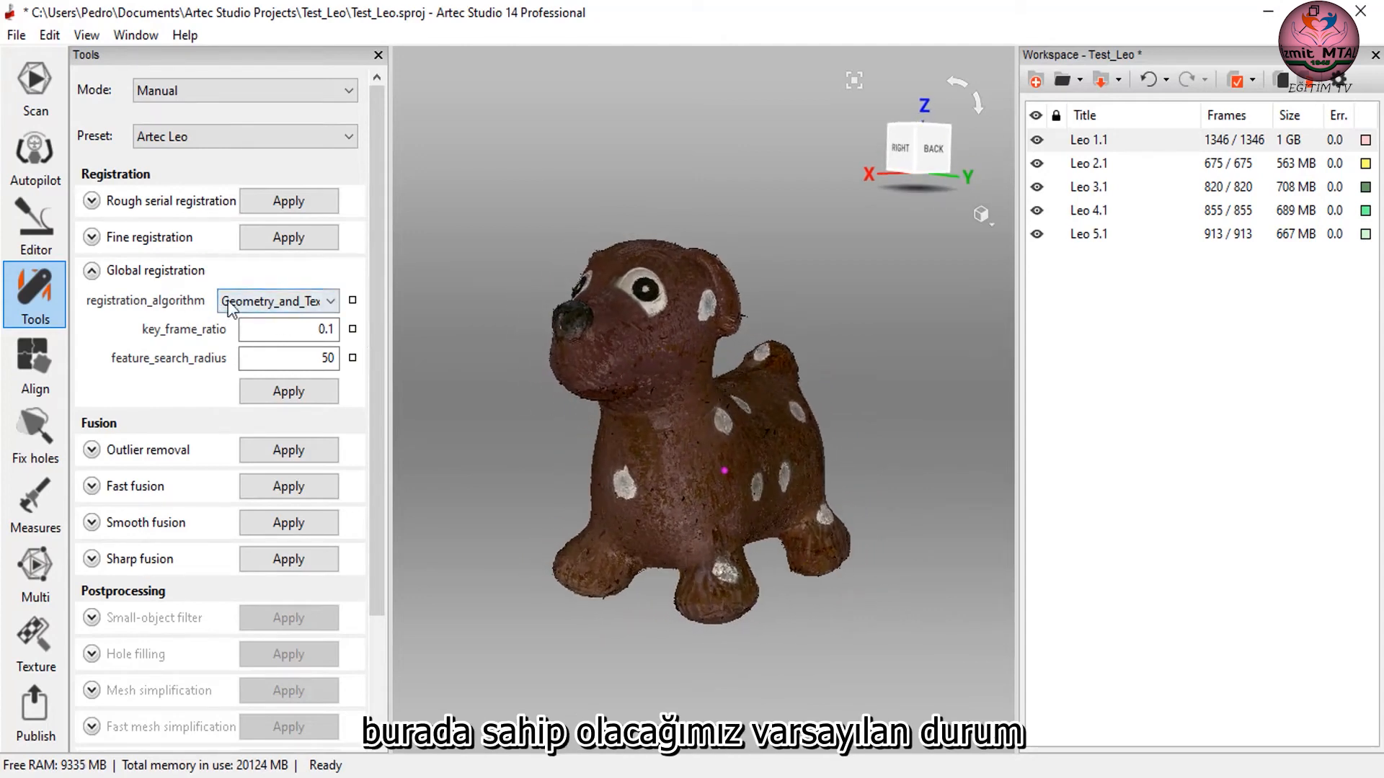
Check the algorithm options for Global registration and display the model in Scan color mode to view its geometry.
left_click(267, 302)
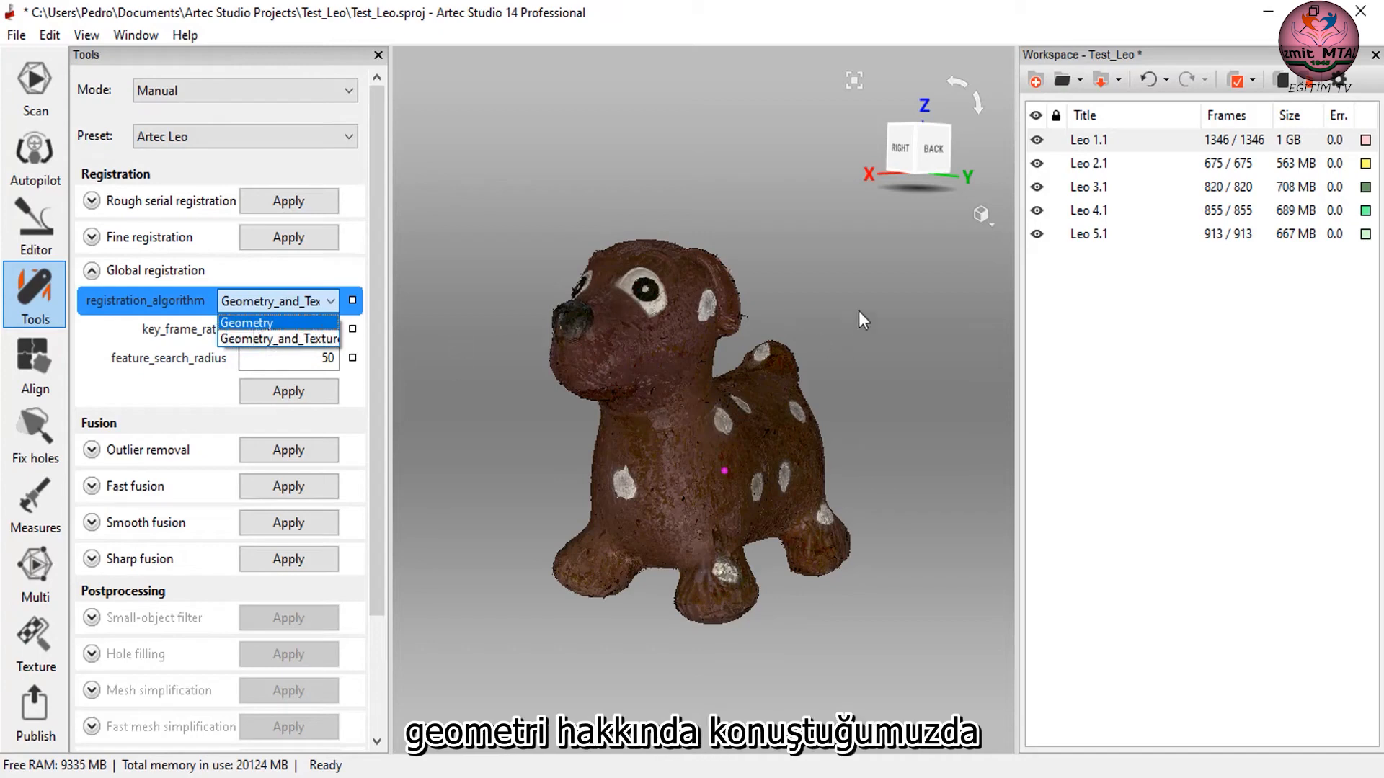
left_click(981, 223)
left_click(980, 215)
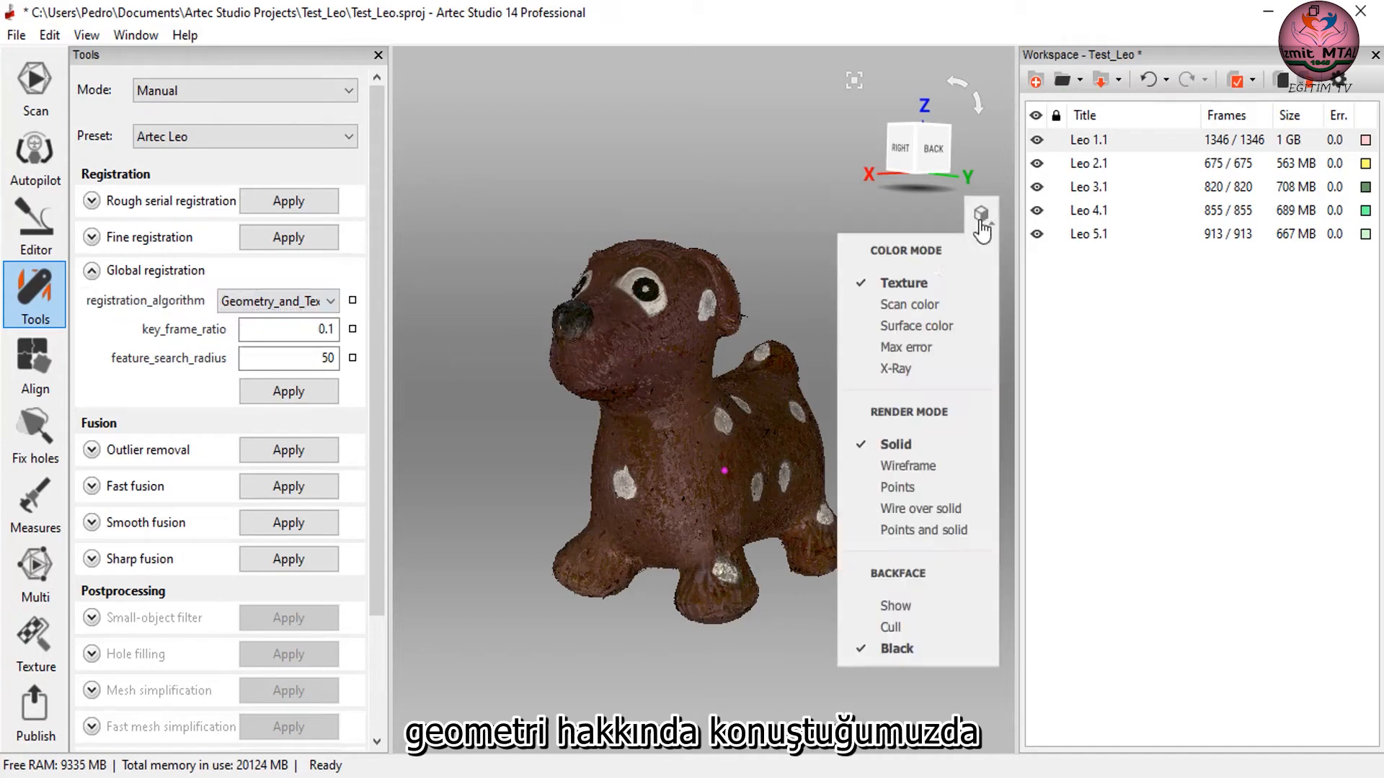
left_click(906, 304)
left_click_drag(630, 404, 596, 352)
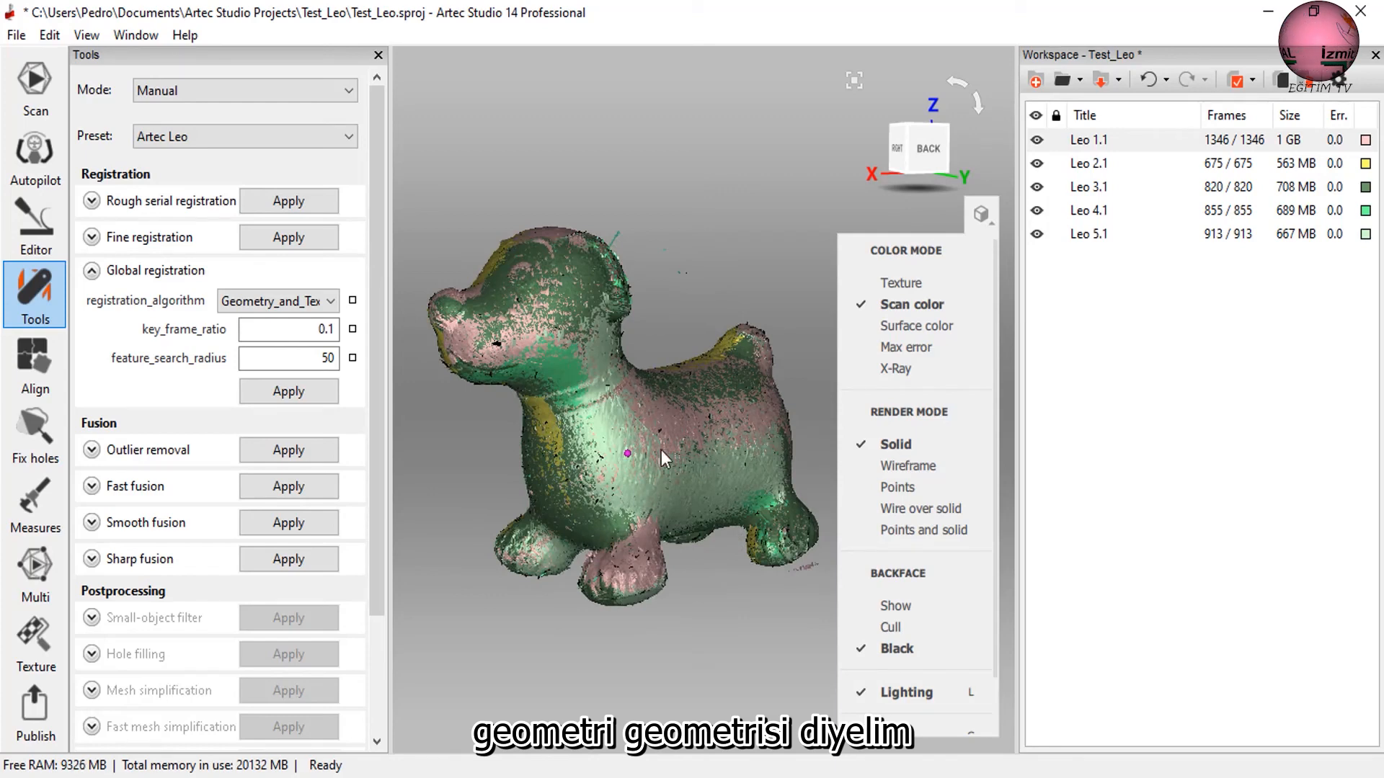
Try the Geometry algorithm for Global registration and restore Geometry_and_Texture.
left_click(274, 301)
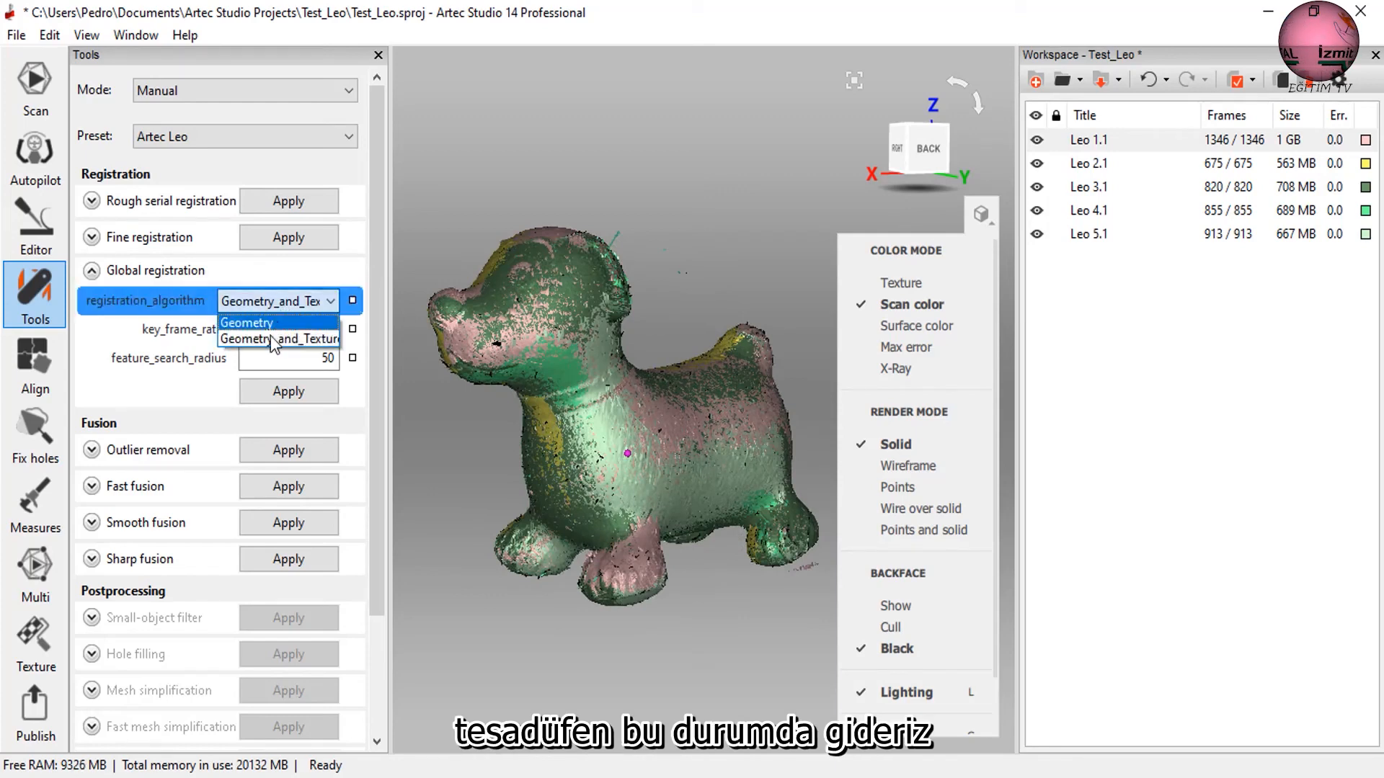
left_click(303, 321)
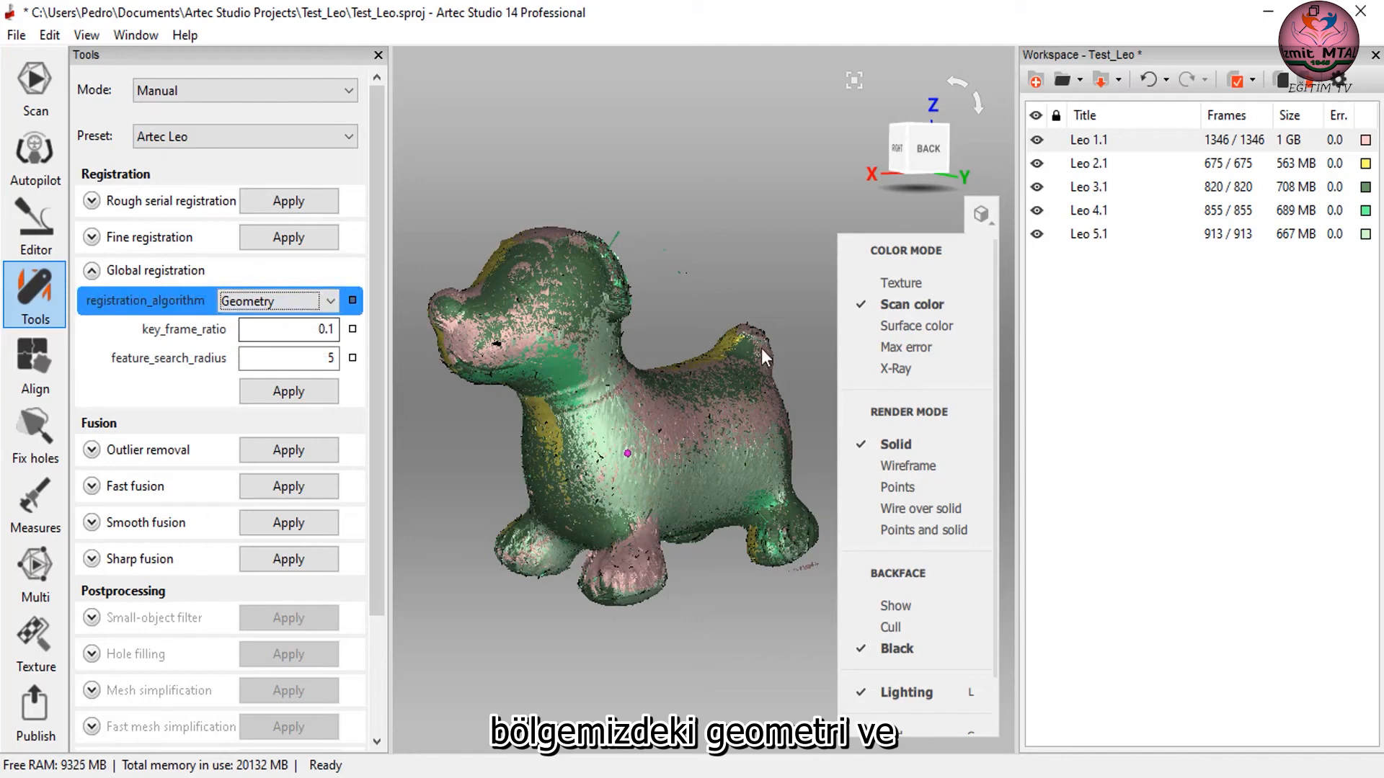
left_click(307, 301)
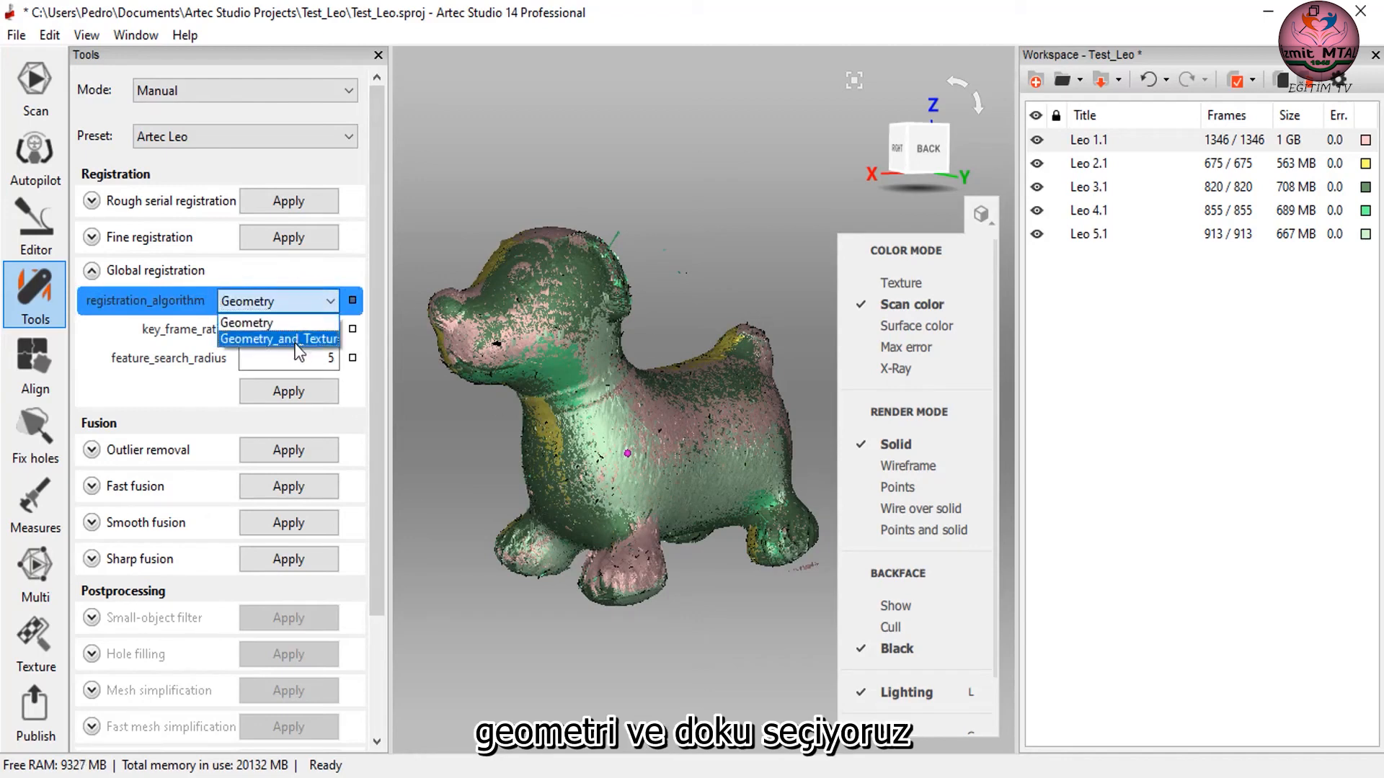
left_click(299, 339)
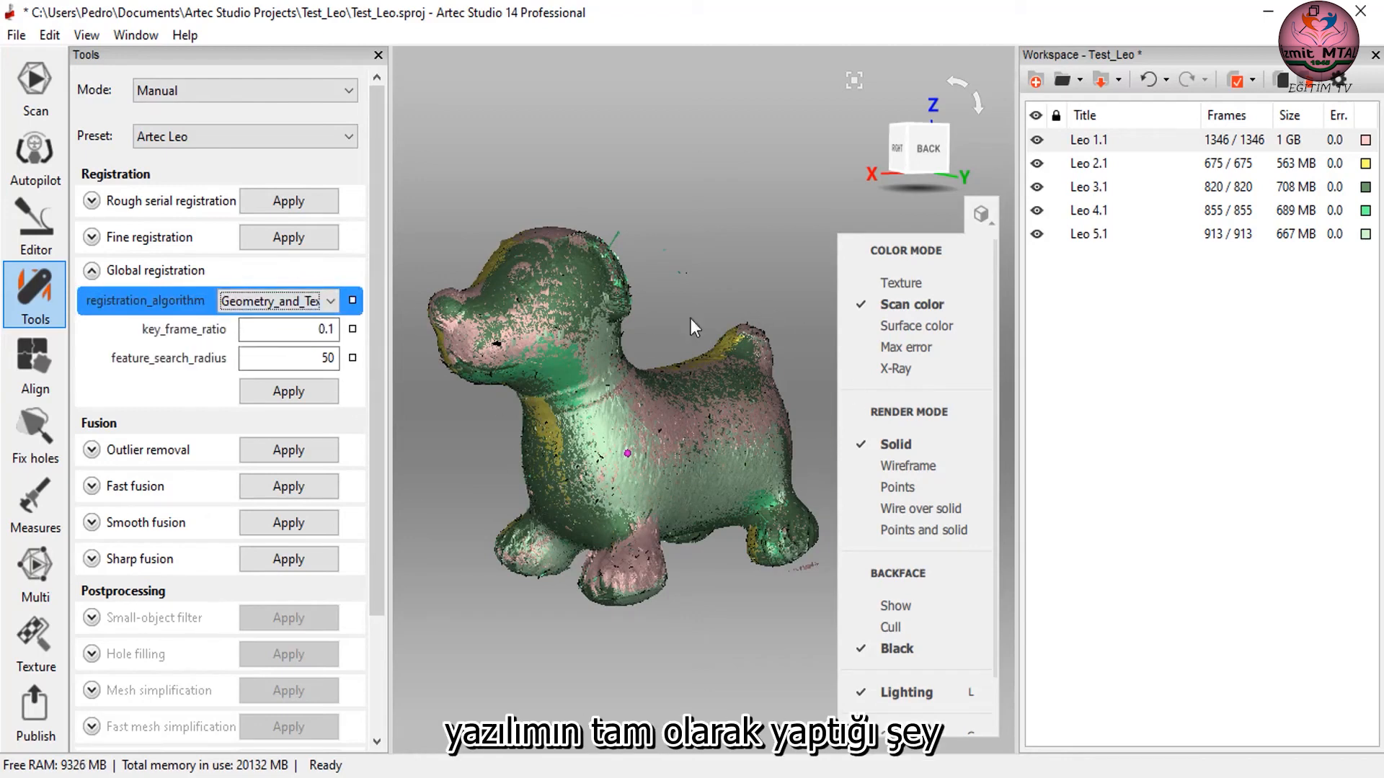
Switch the model back to Texture color mode and apply Global registration to the five visible Leo scans.
left_click(883, 284)
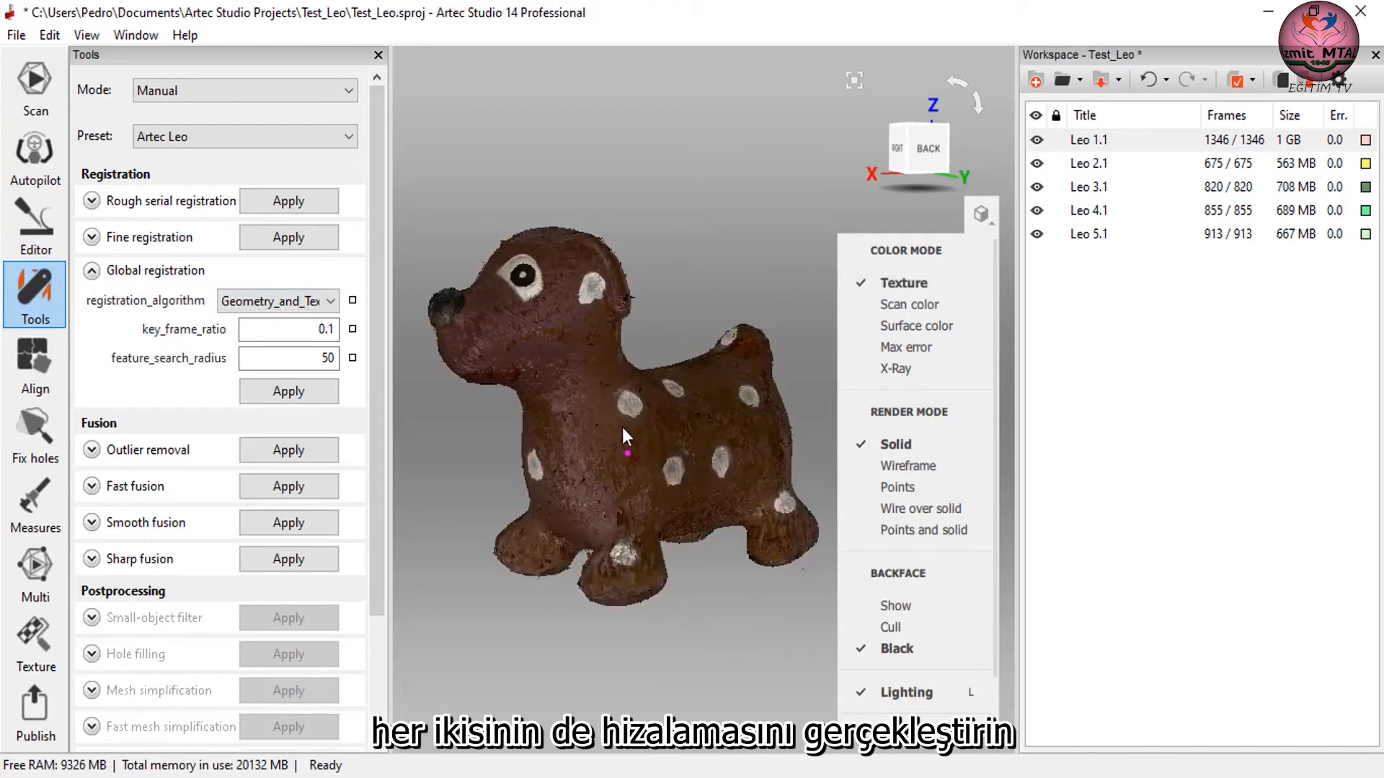
left_click_drag(638, 425, 591, 311)
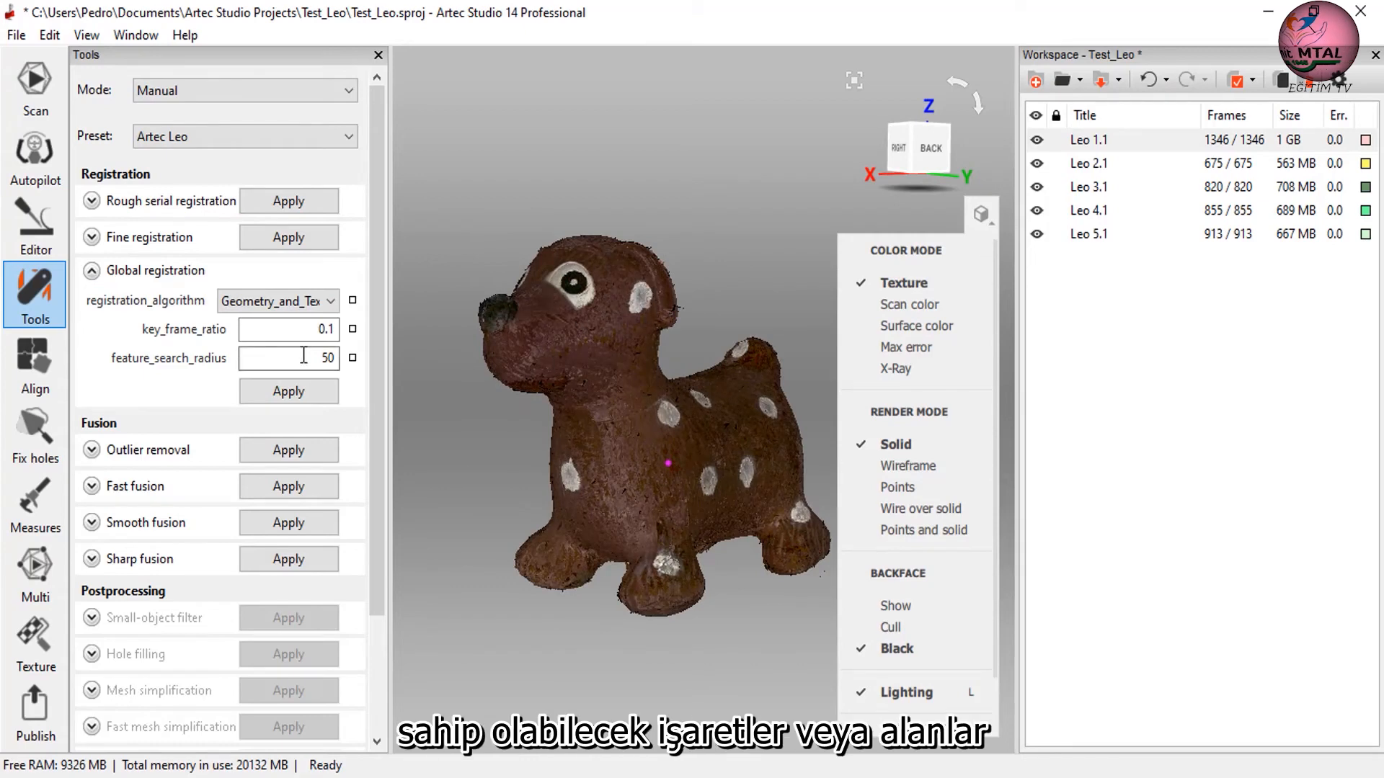
left_click(123, 276)
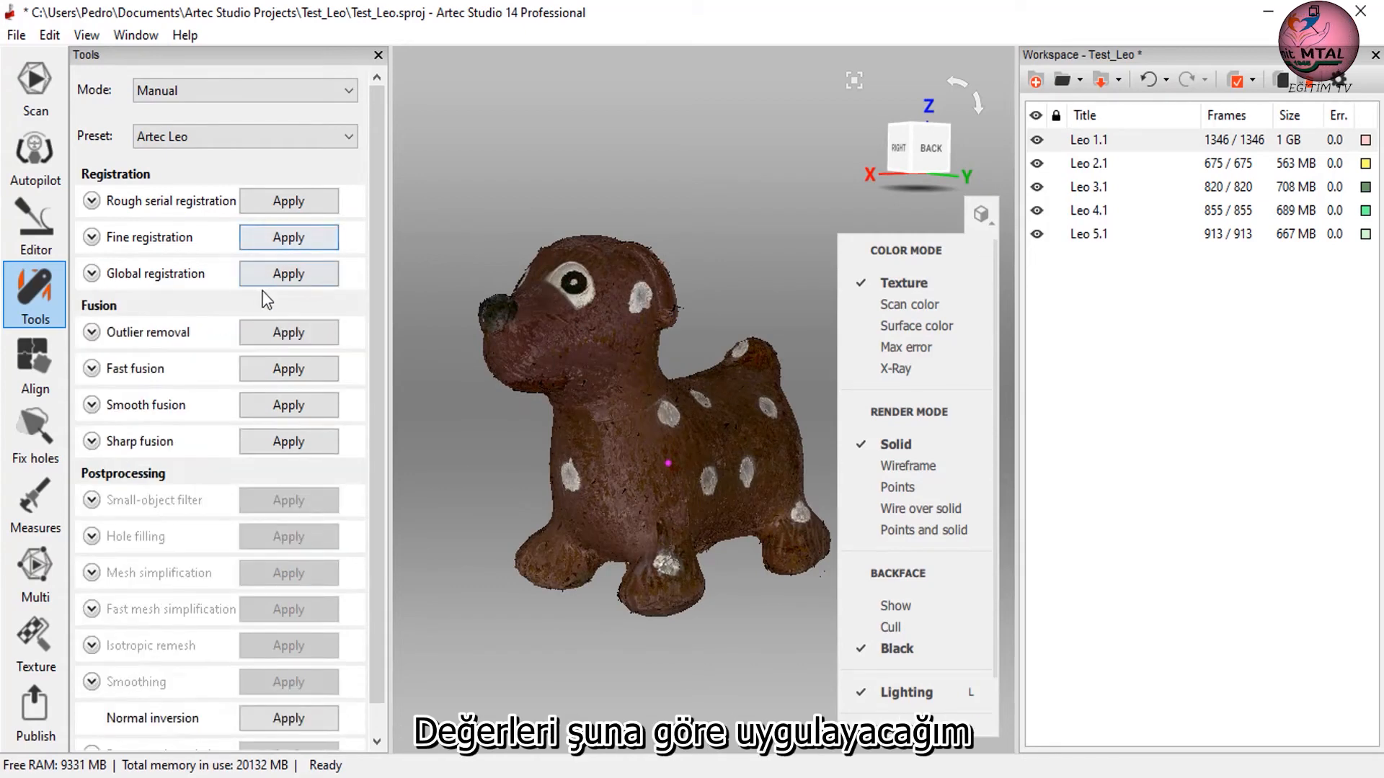
left_click(288, 274)
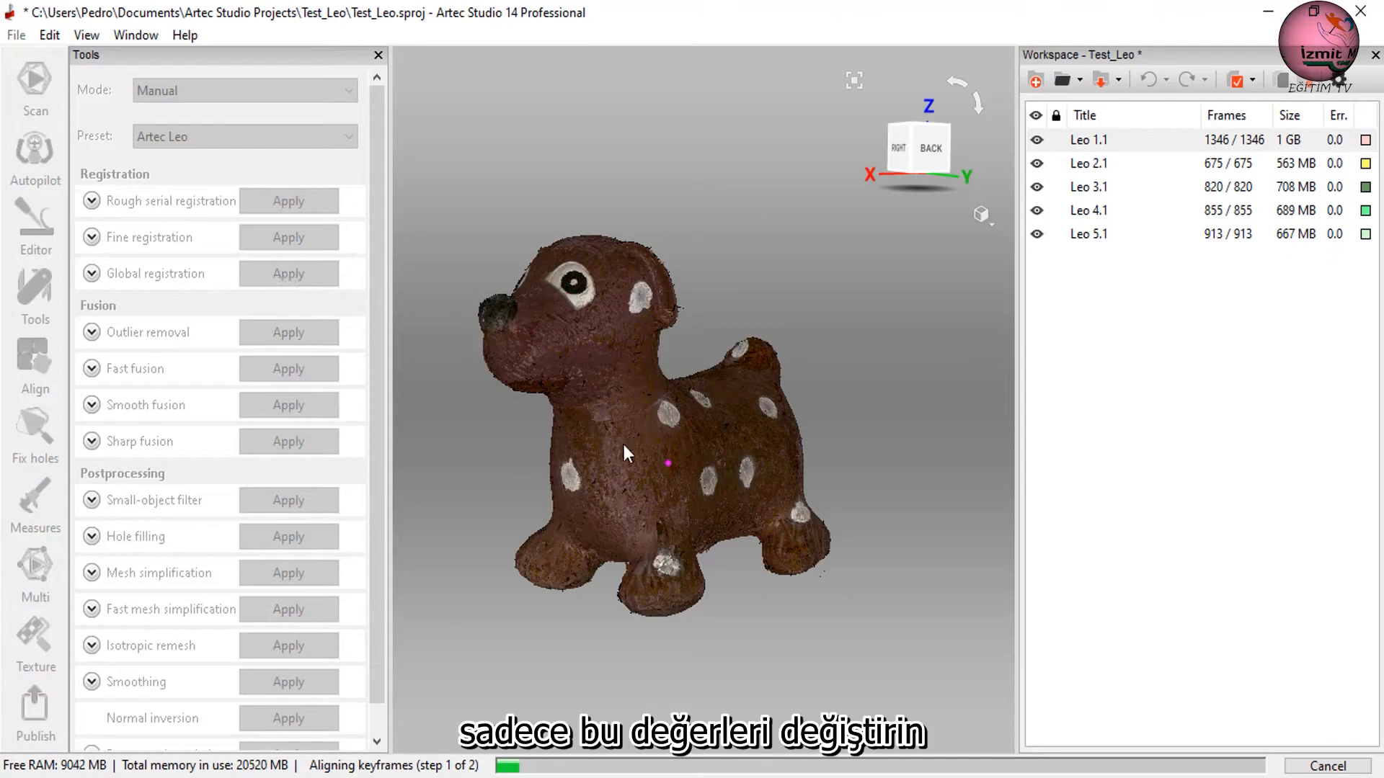
Inspect the model in Max error color mode during the registration and switch the display back to Texture.
left_click(981, 216)
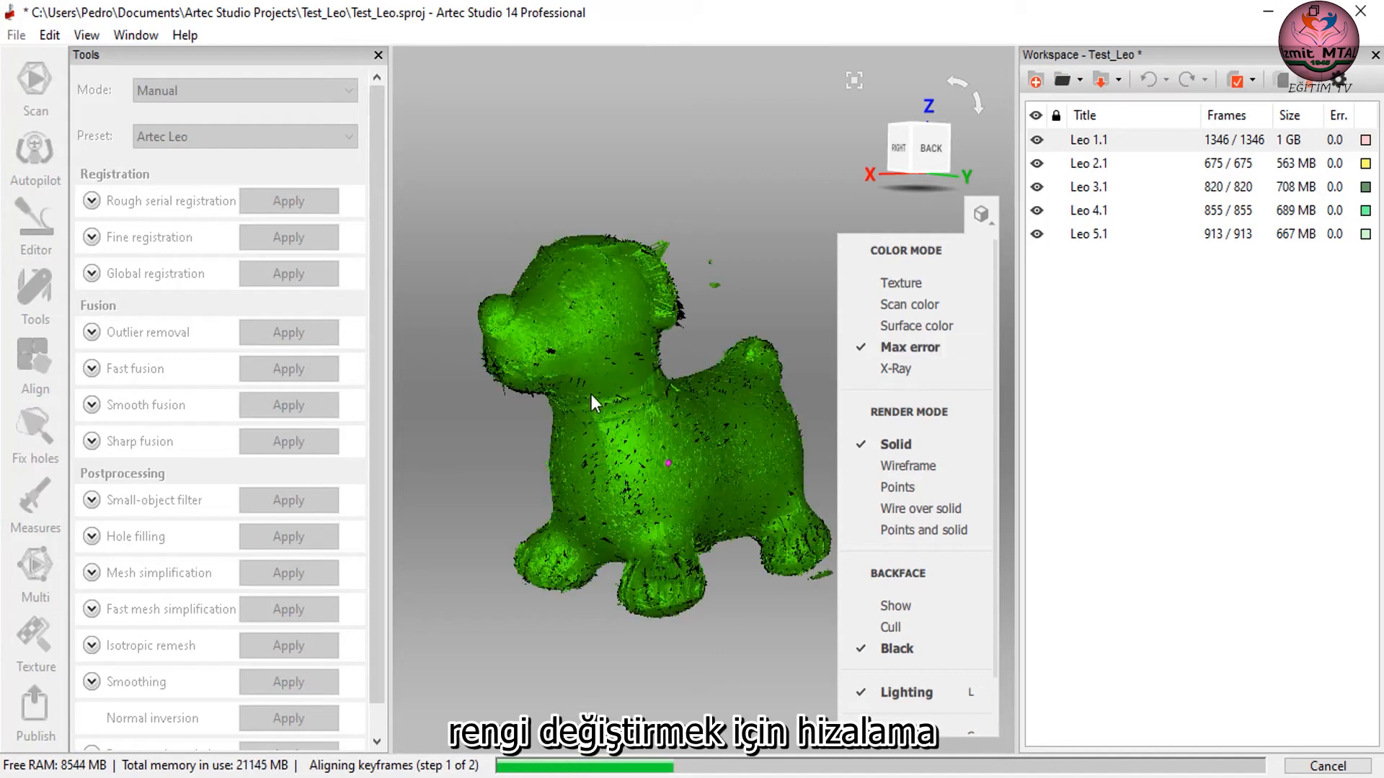
left_click_drag(694, 388, 727, 389)
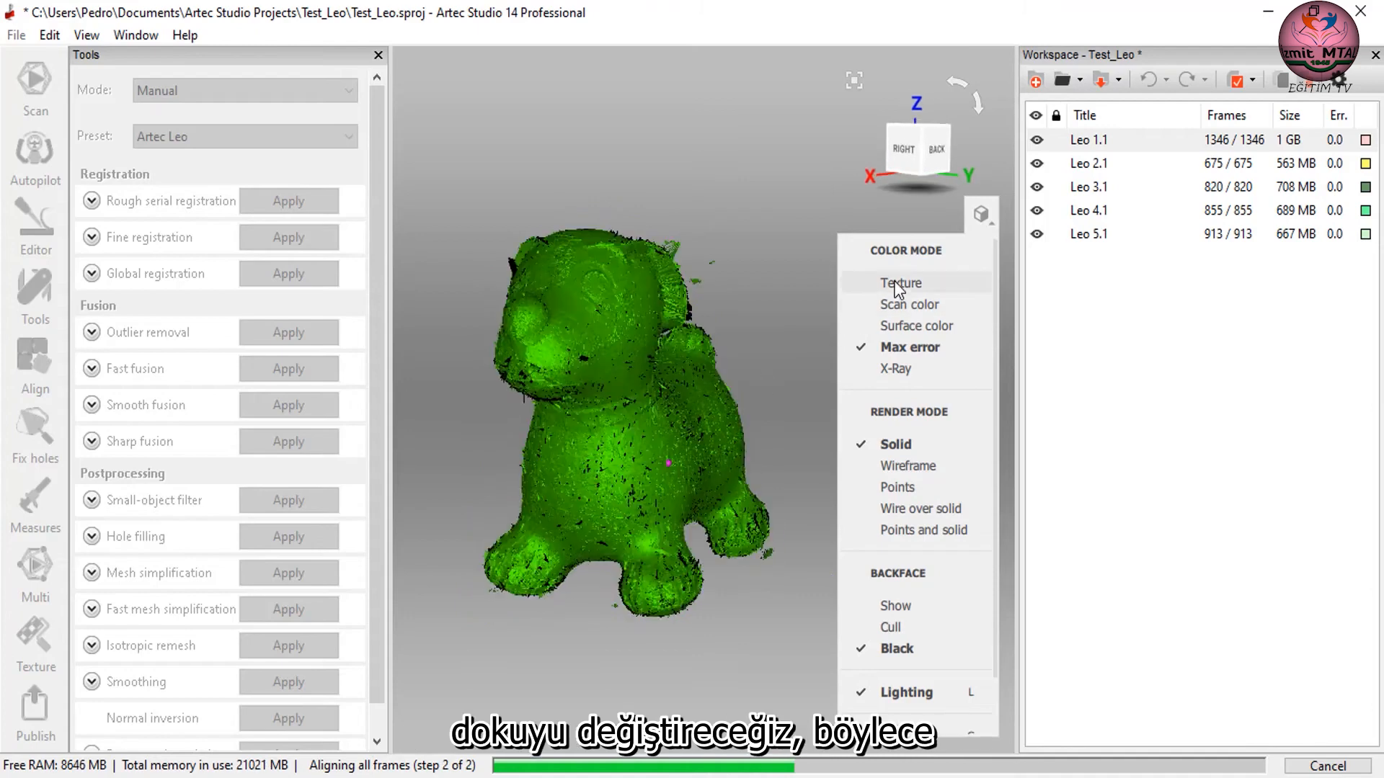
left_click(937, 282)
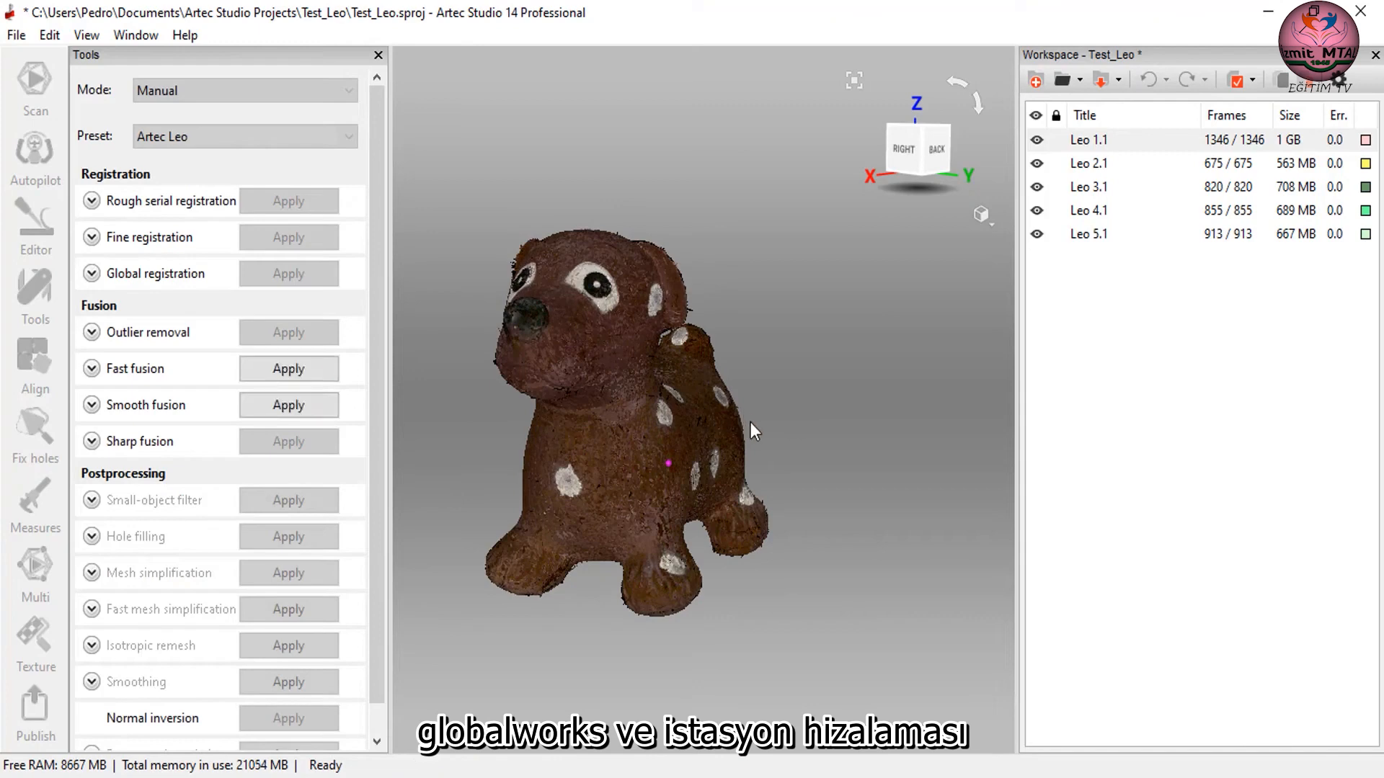
mouse_move(700, 467)
left_mouse_down()
mouse_move(647, 422)
mouse_move(569, 426)
mouse_move(676, 457)
left_mouse_up()
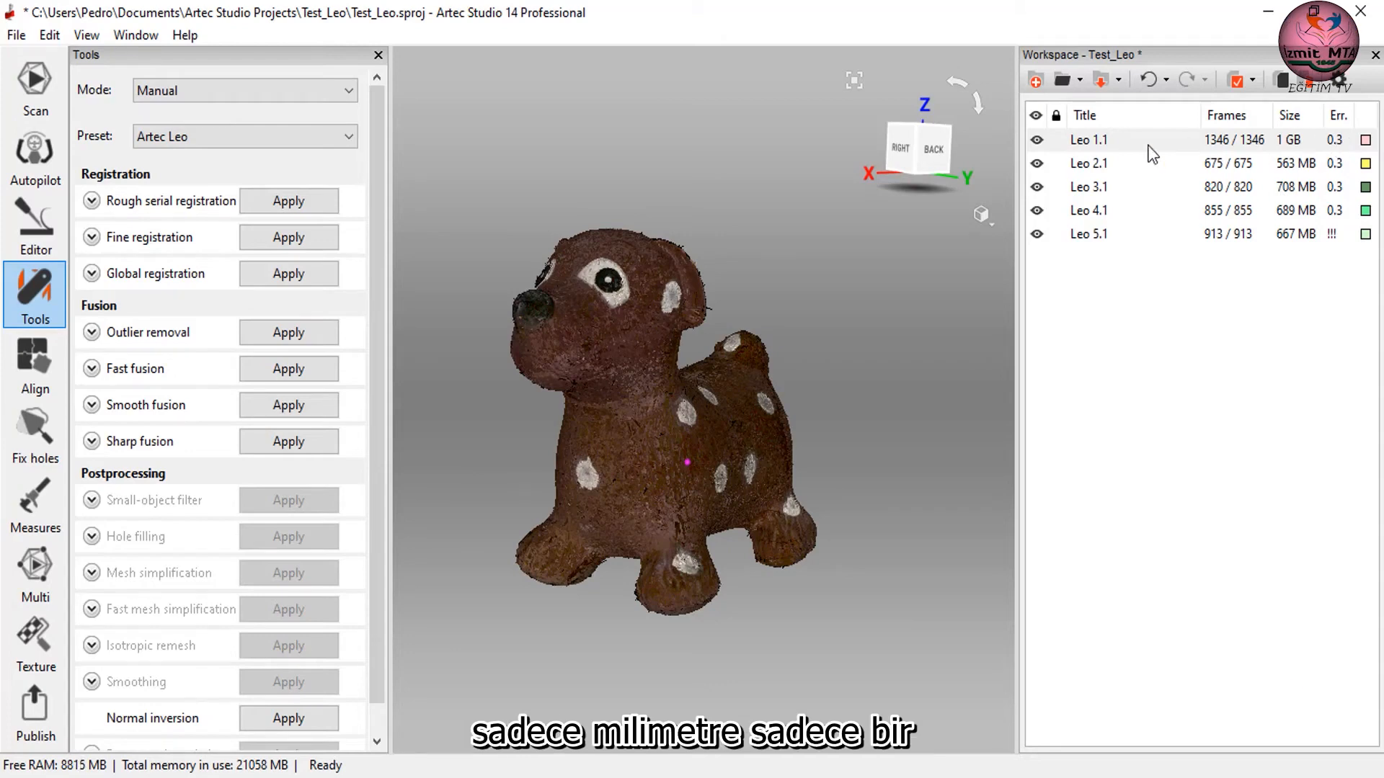
Open the Leo 1.1 scan's surface list and examine the registration error of its individual frames.
double_click(1086, 144)
scroll(1207, 245, "down", 8)
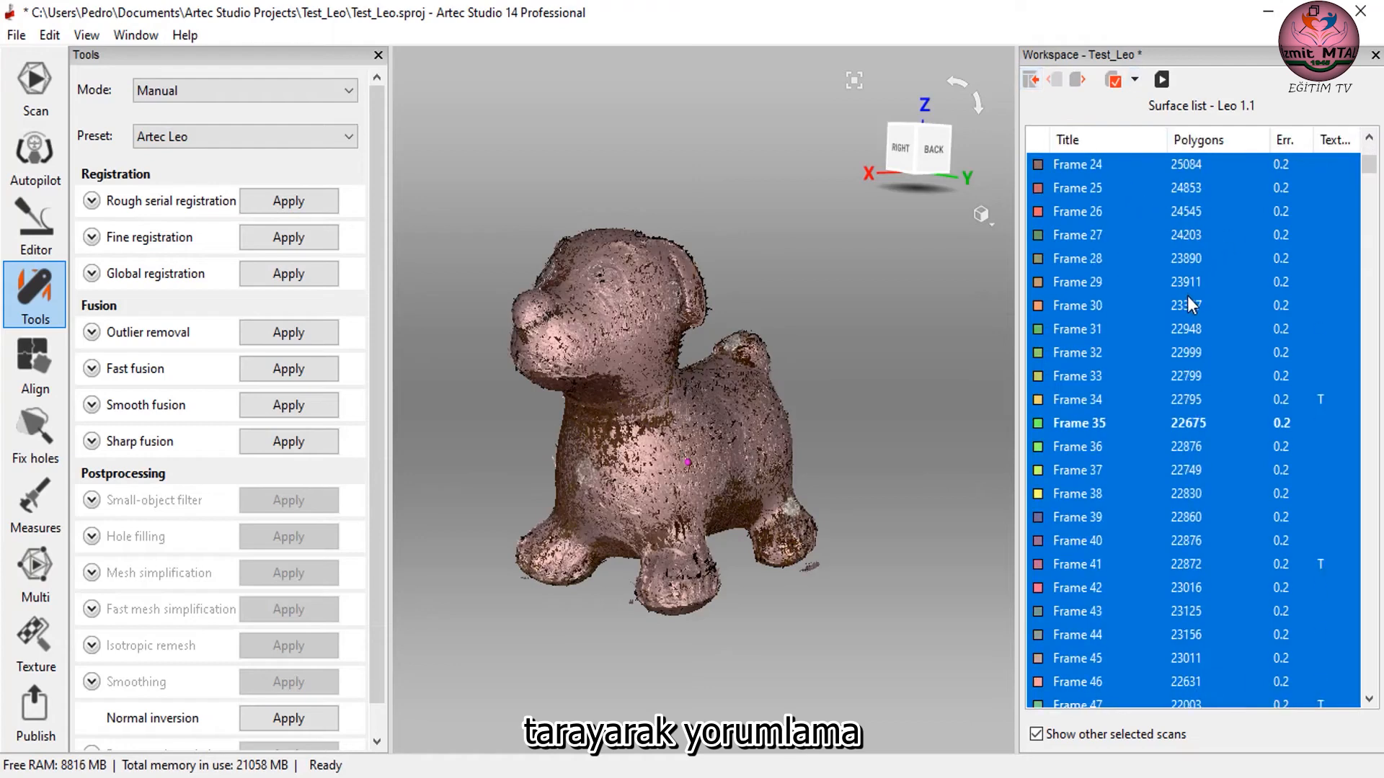
scroll(1182, 307, "down", 20)
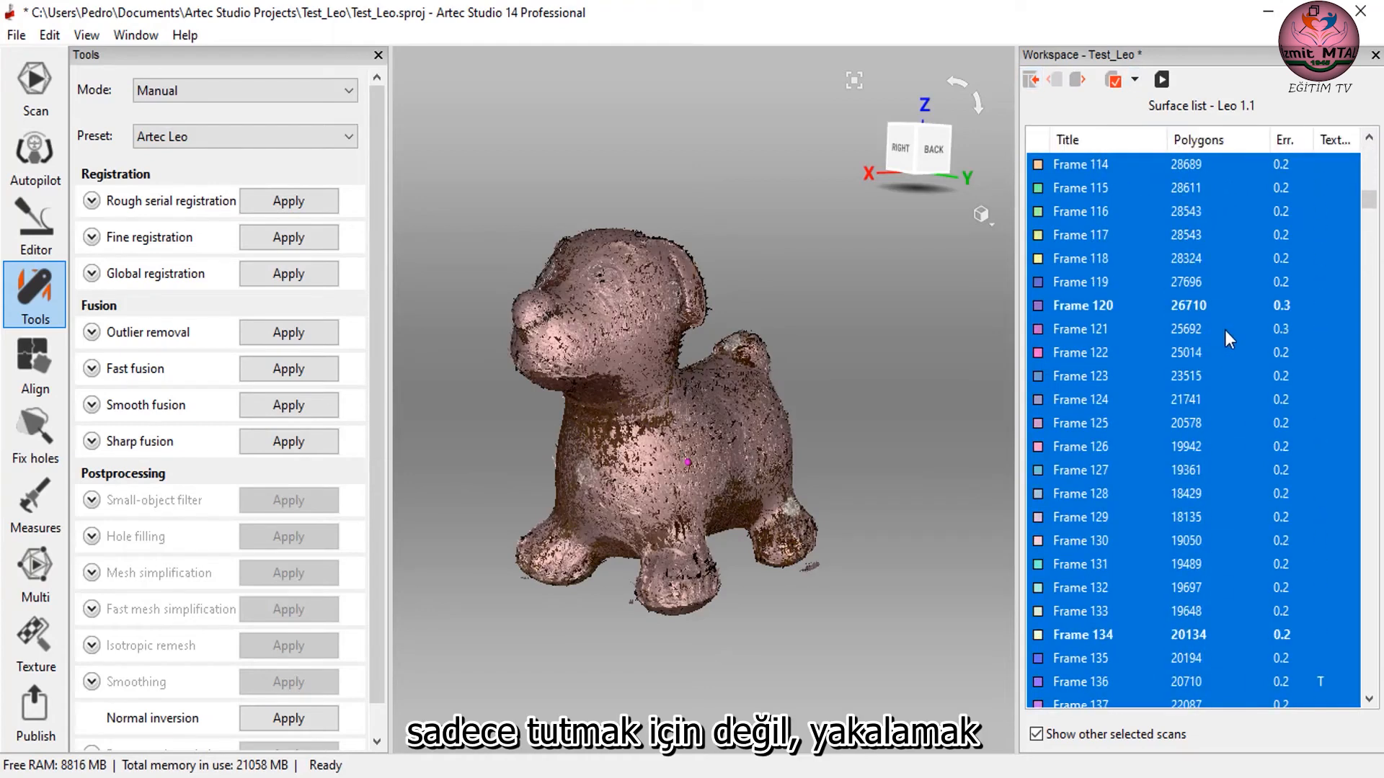
scroll(1251, 383, "down", 19)
scroll(1244, 418, "up", 12)
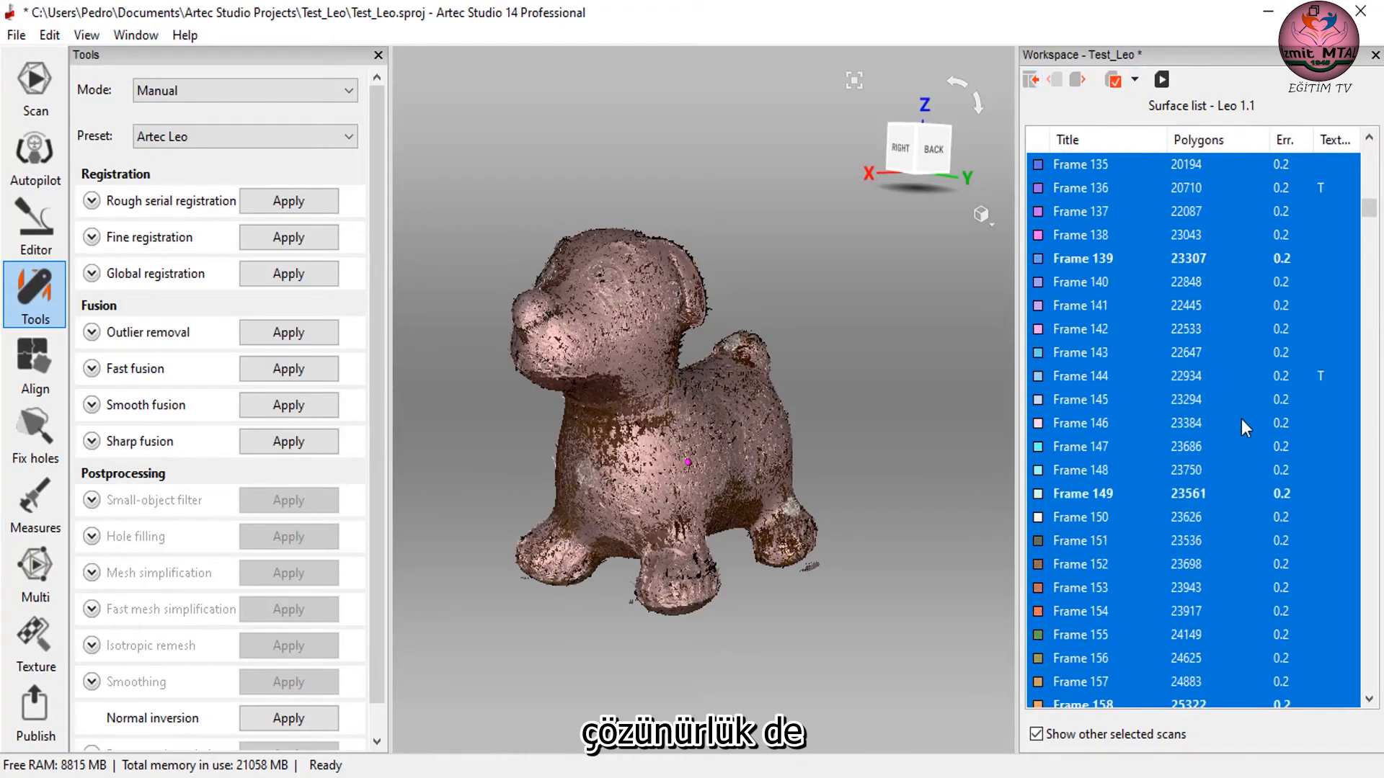
Sort the Leo 1.1 surface list by error, examine the frames with the highest values, and return to the scan list.
scroll(1241, 425, "up", 20)
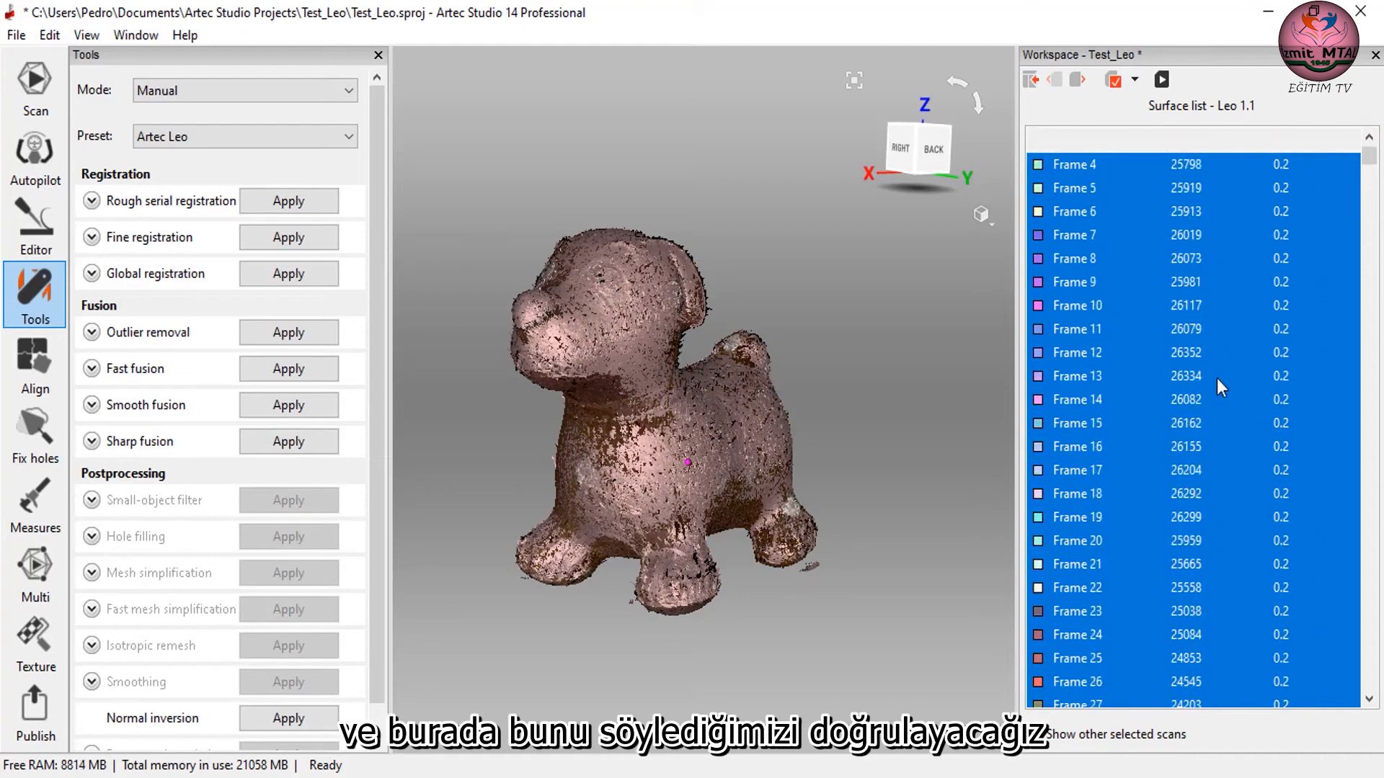
scroll(1211, 324, "up", 3)
scroll(1280, 211, "down", 4)
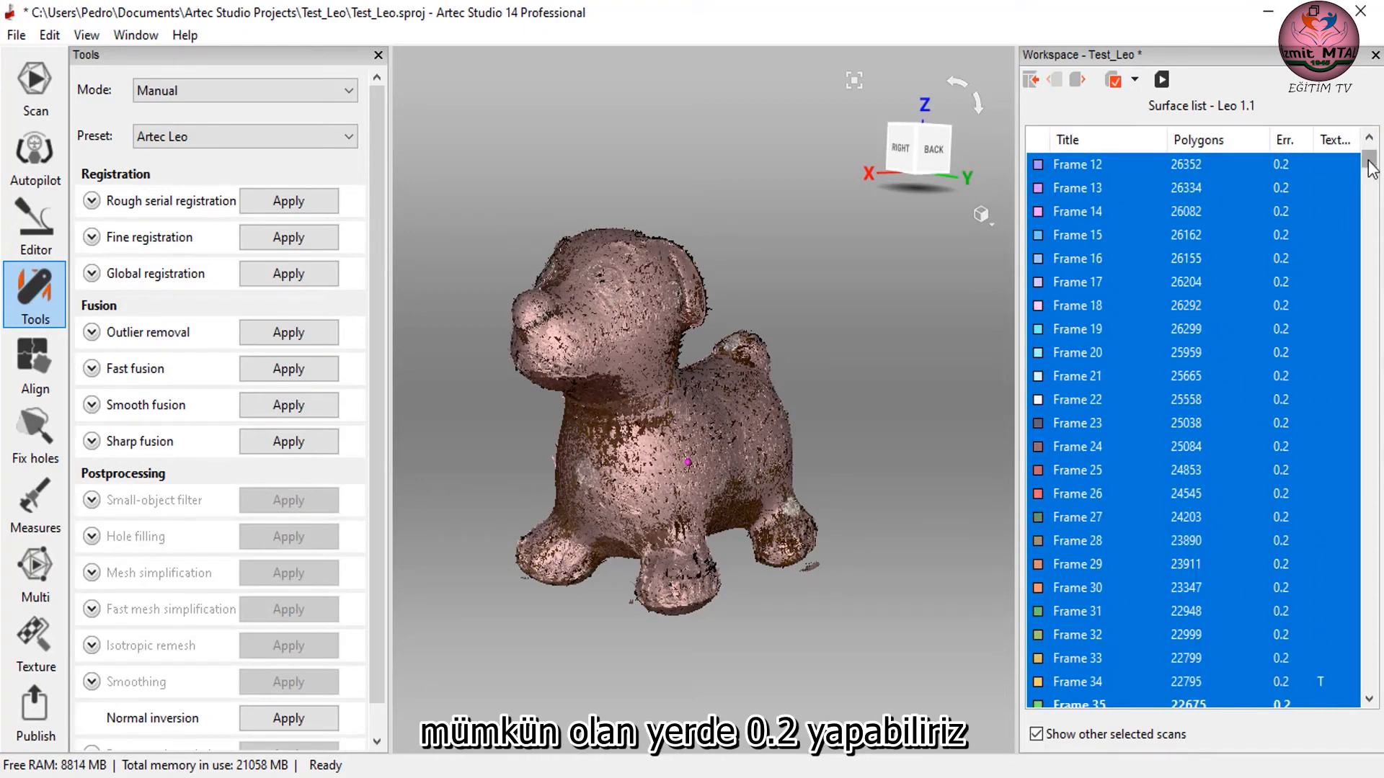
left_click(1284, 141)
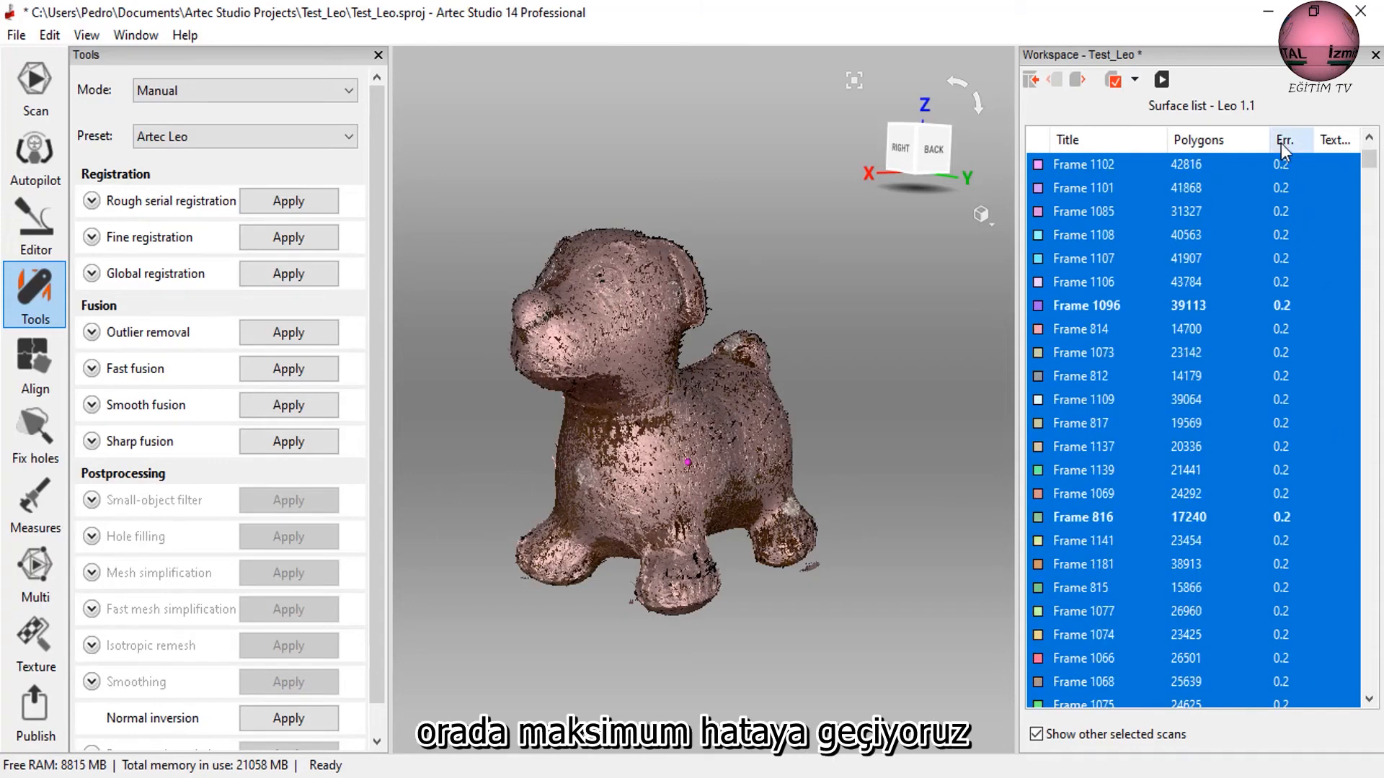
left_click(1282, 141)
scroll(1281, 360, "down", 10)
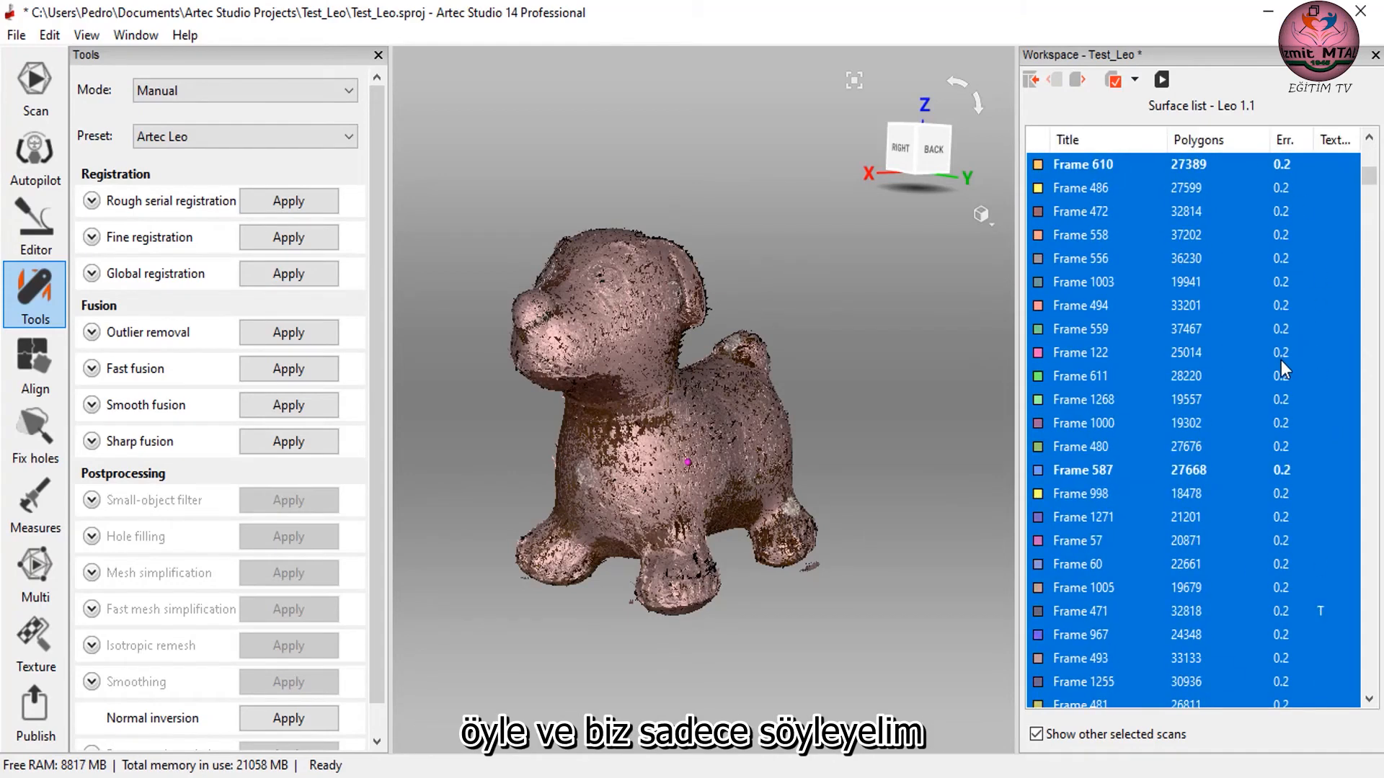
scroll(1279, 360, "up", 10)
left_click(1286, 167)
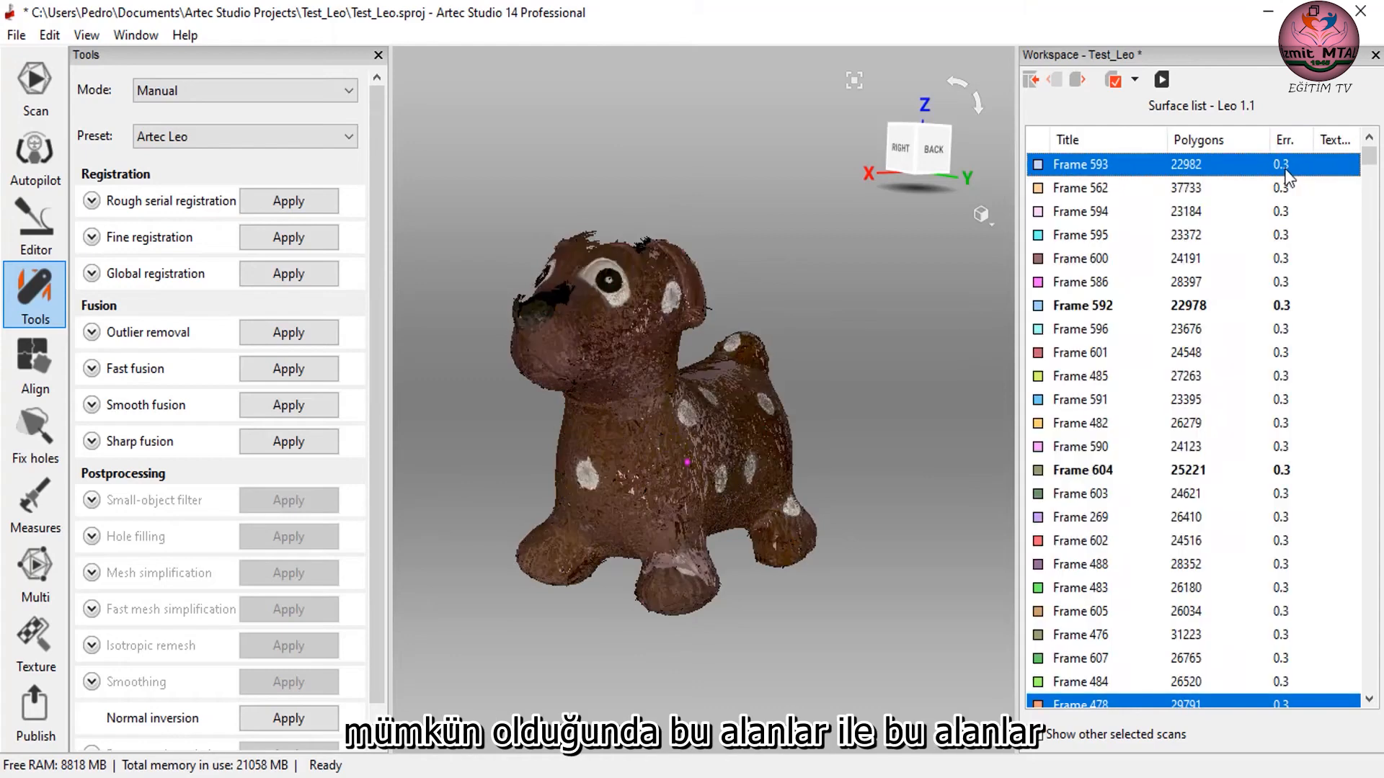
scroll(1290, 353, "down", 11)
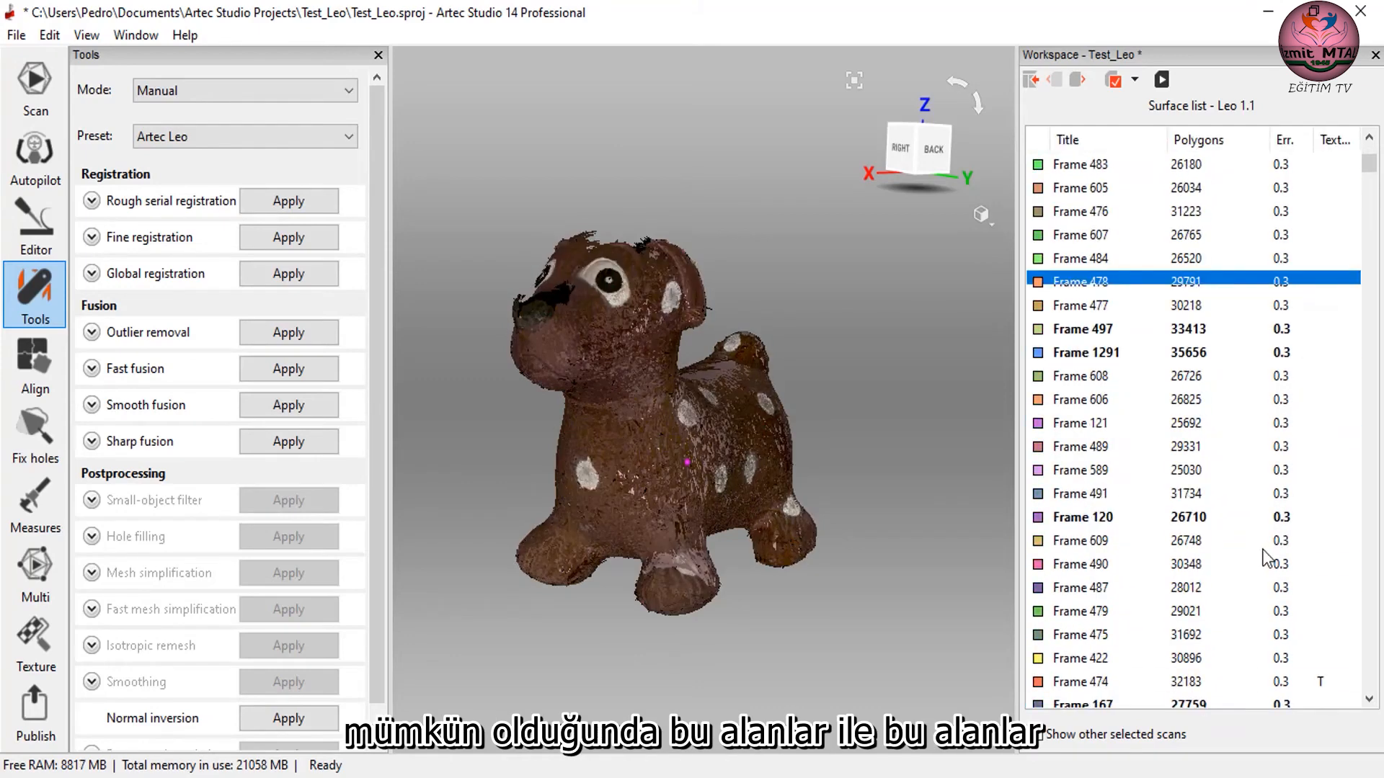
left_click(1032, 80)
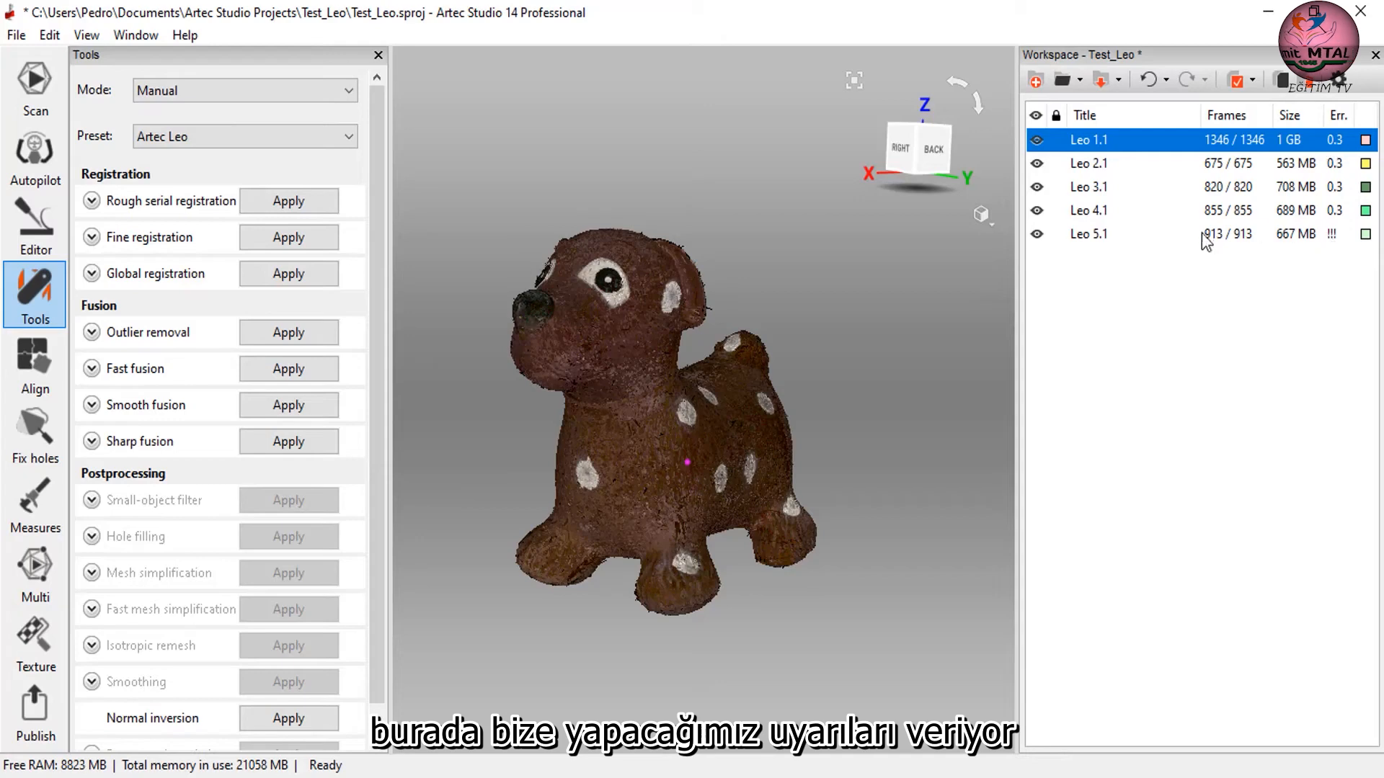
Open the Leo 5.1 scan's surface list and sort its frames by error to locate the frame that failed registration.
double_click(1088, 236)
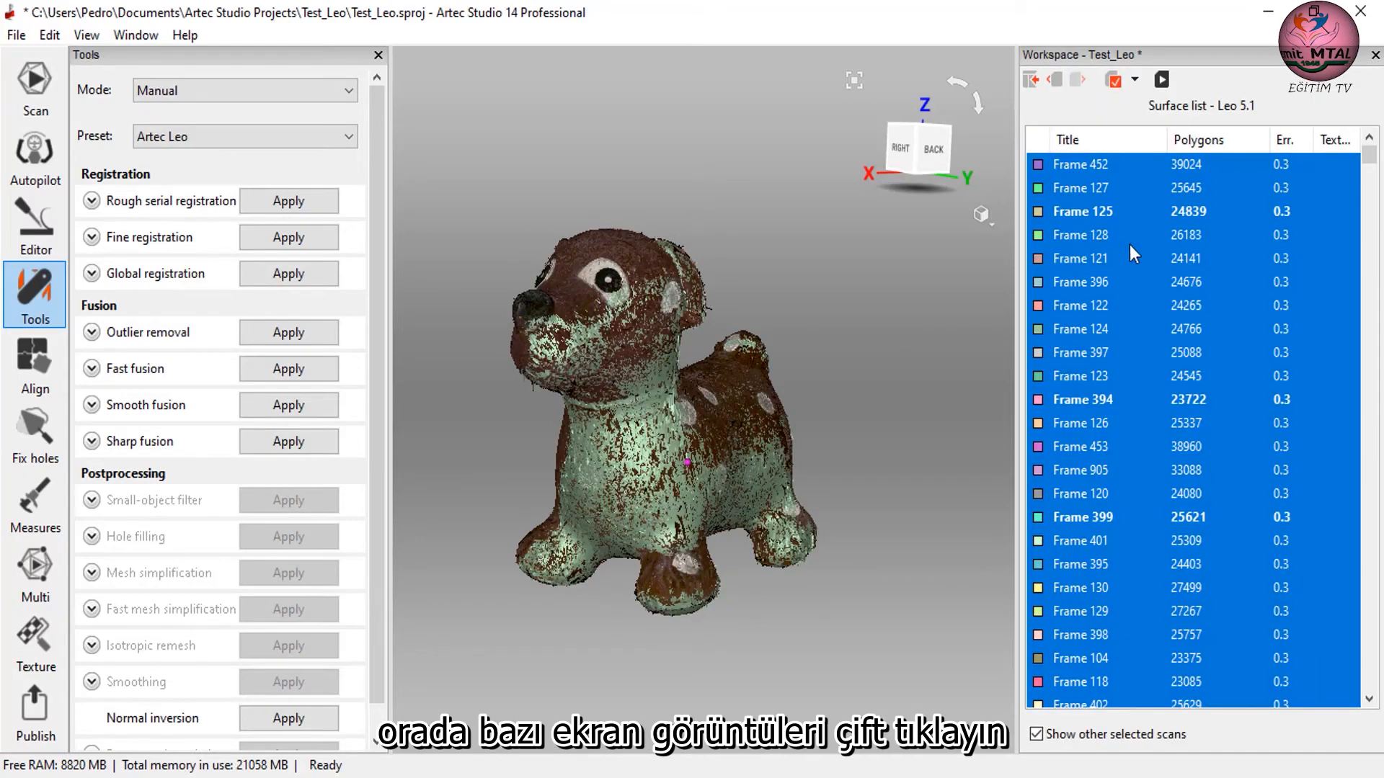
left_click(1284, 142)
scroll(1296, 268, "down", 2)
left_click(1294, 144)
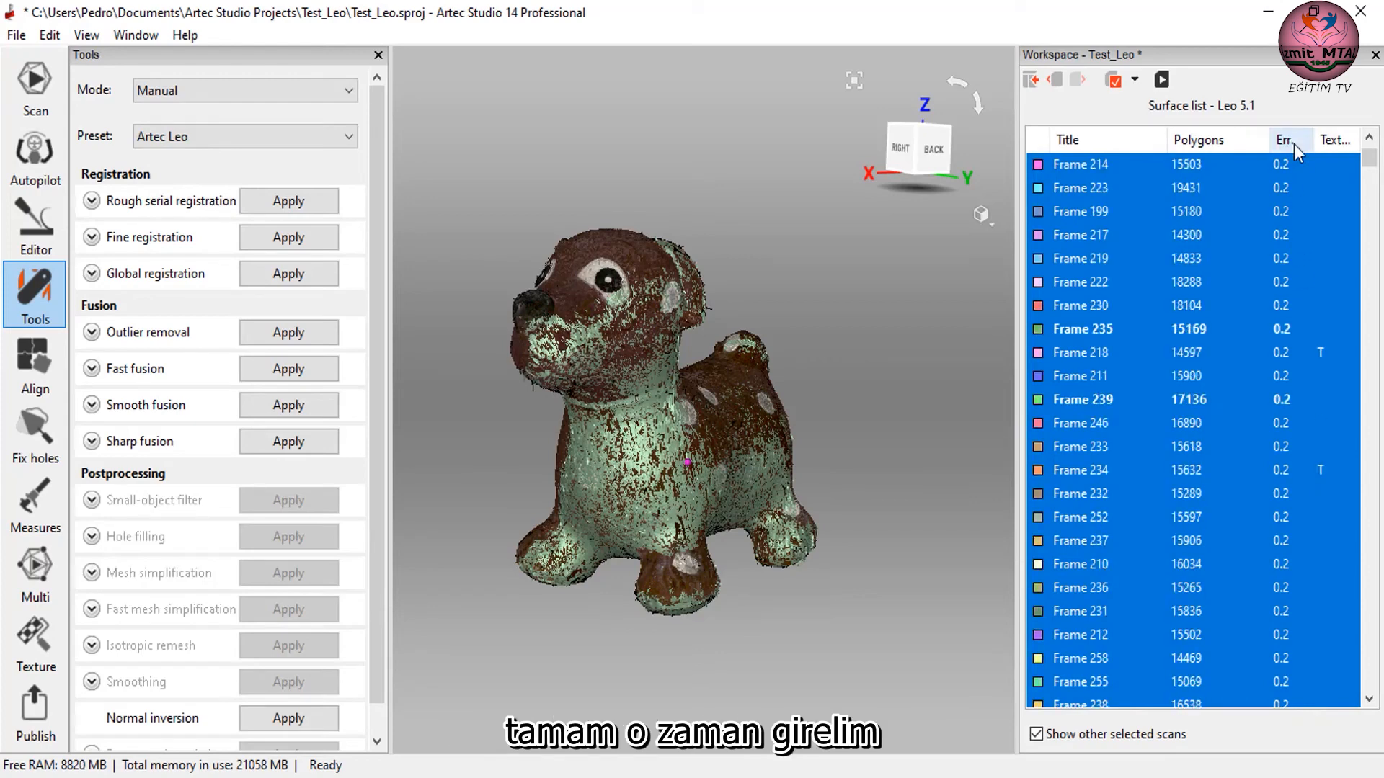
left_click_drag(1367, 175, 1348, 139)
left_click(1290, 167)
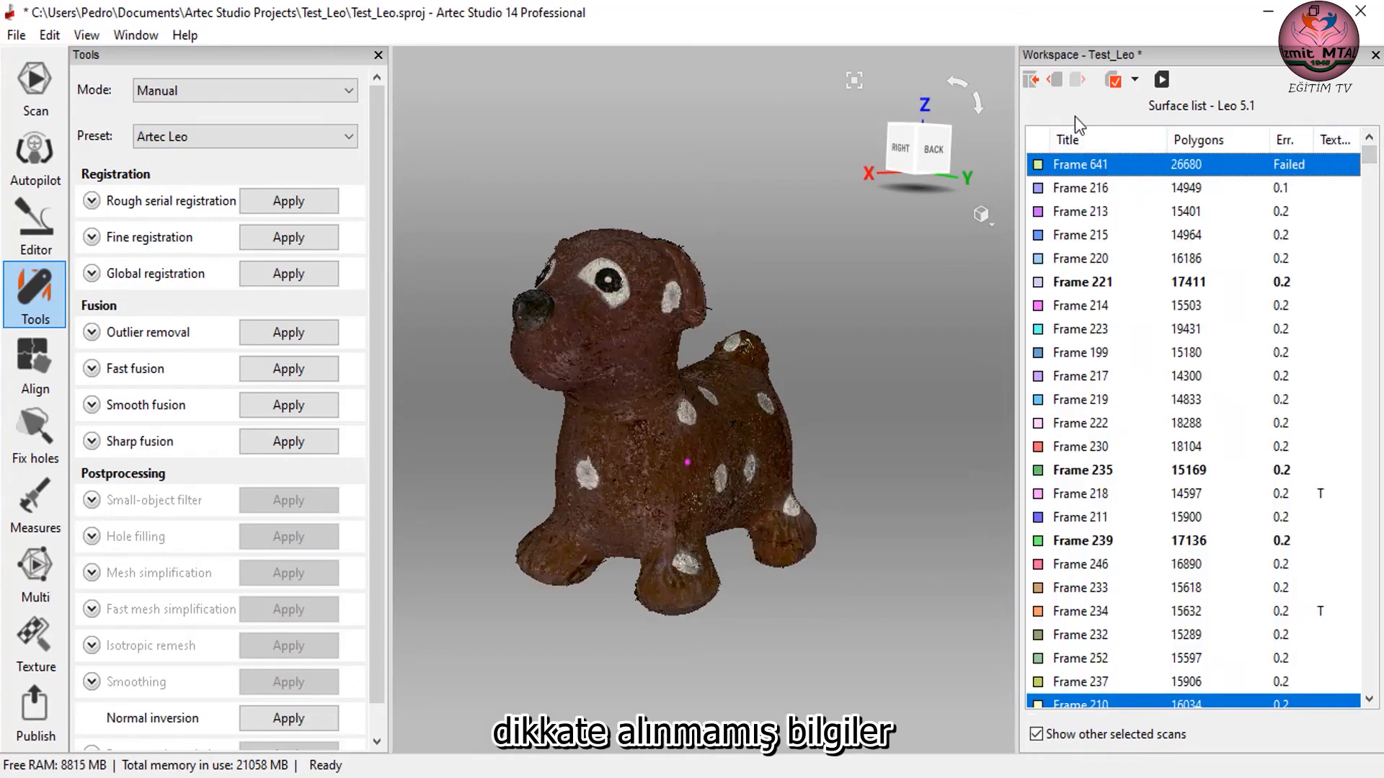
Check individual frames such as Frame 214 and Frame 210 in the Leo 5.1 list against the failed Frame 641.
left_click(1234, 306)
scroll(1247, 349, "down", 1)
scroll(1243, 343, "up", 1)
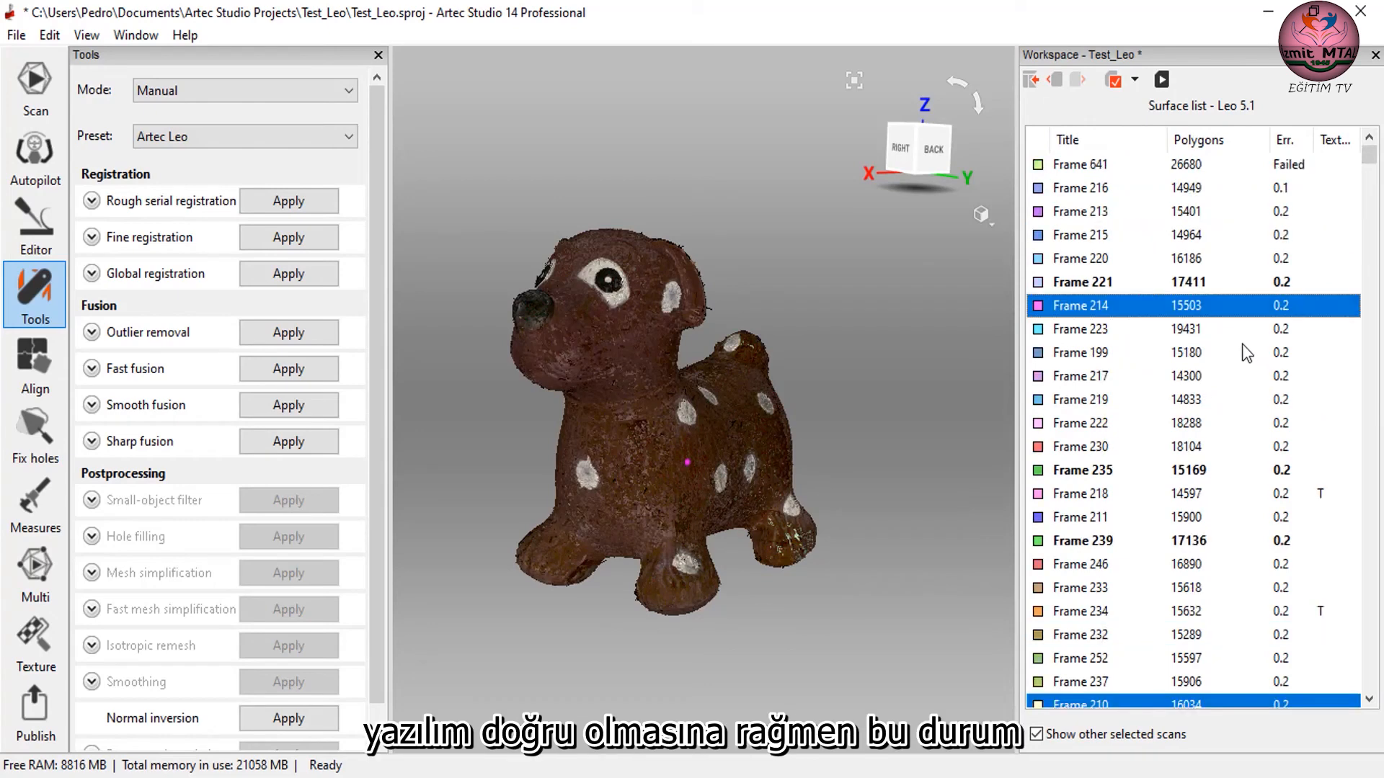
scroll(1198, 461, "down", 1)
left_click(1193, 635)
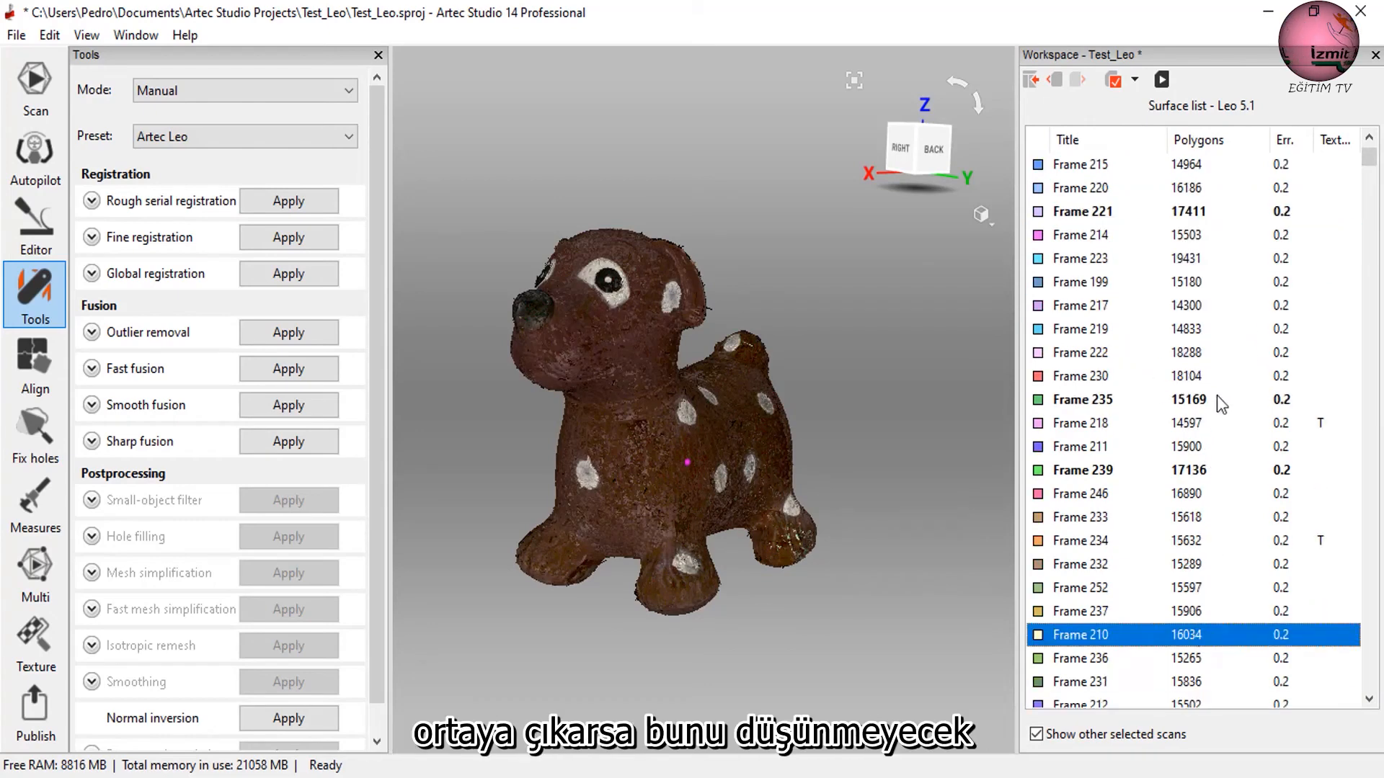
scroll(1214, 375, "up", 1)
left_click(1185, 165)
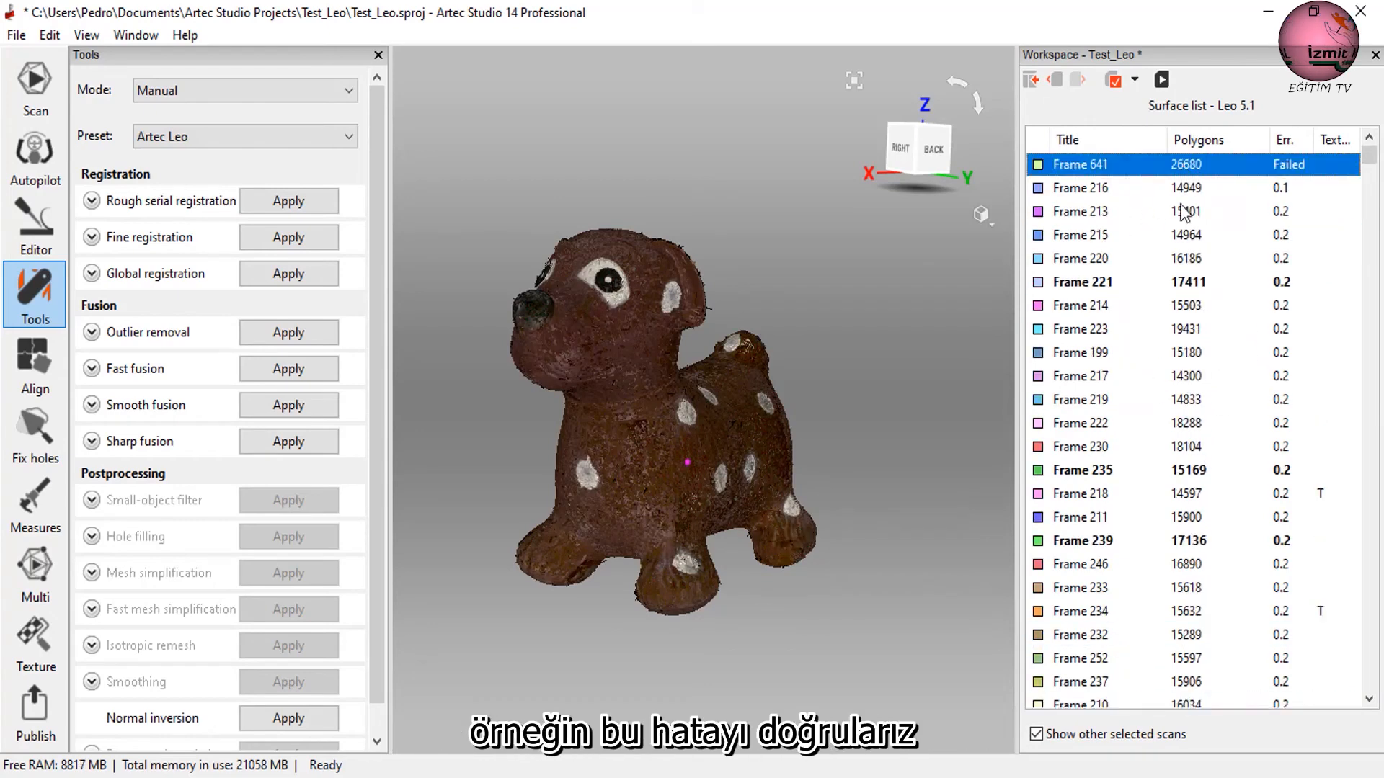
Hide the Leo 1.1, 2.1, 3.1 and 4.1 scans to isolate Leo 5.1, and reopen its surface list.
left_click(1031, 80)
left_click(1038, 136)
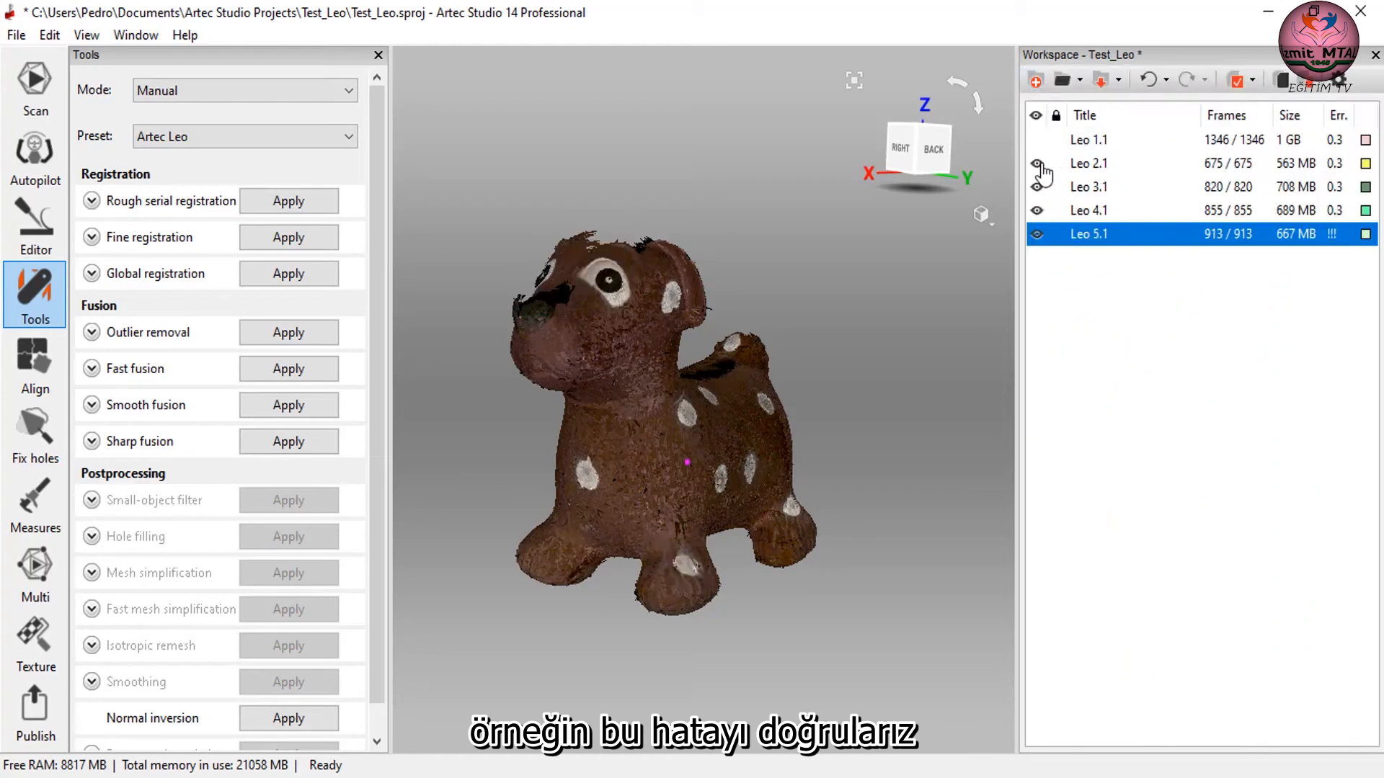
left_click(1038, 164)
left_click(1038, 187)
left_click(1038, 210)
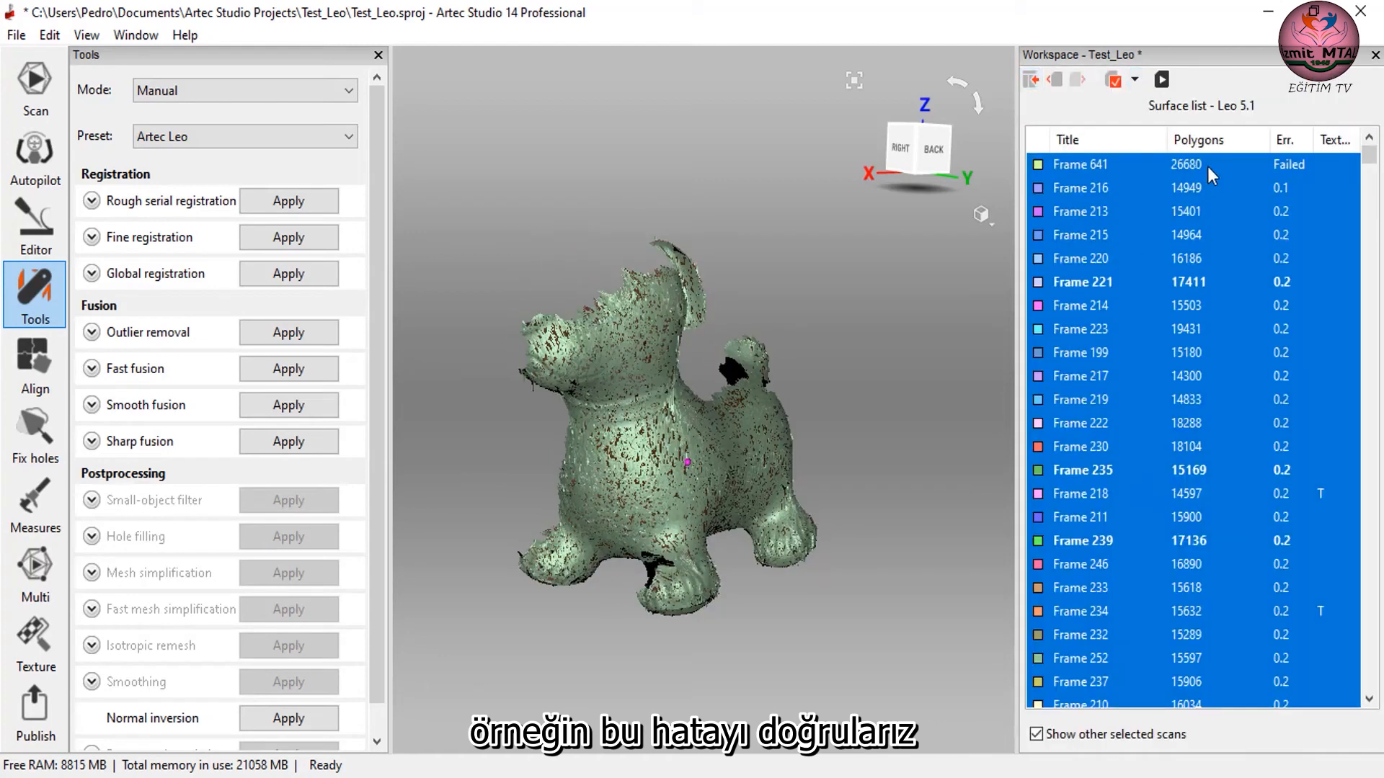
Display Frame 641 of Leo 5.1 on its own and inspect its captured surface from several angles.
left_click(1191, 168)
scroll(1229, 509, "down", 3)
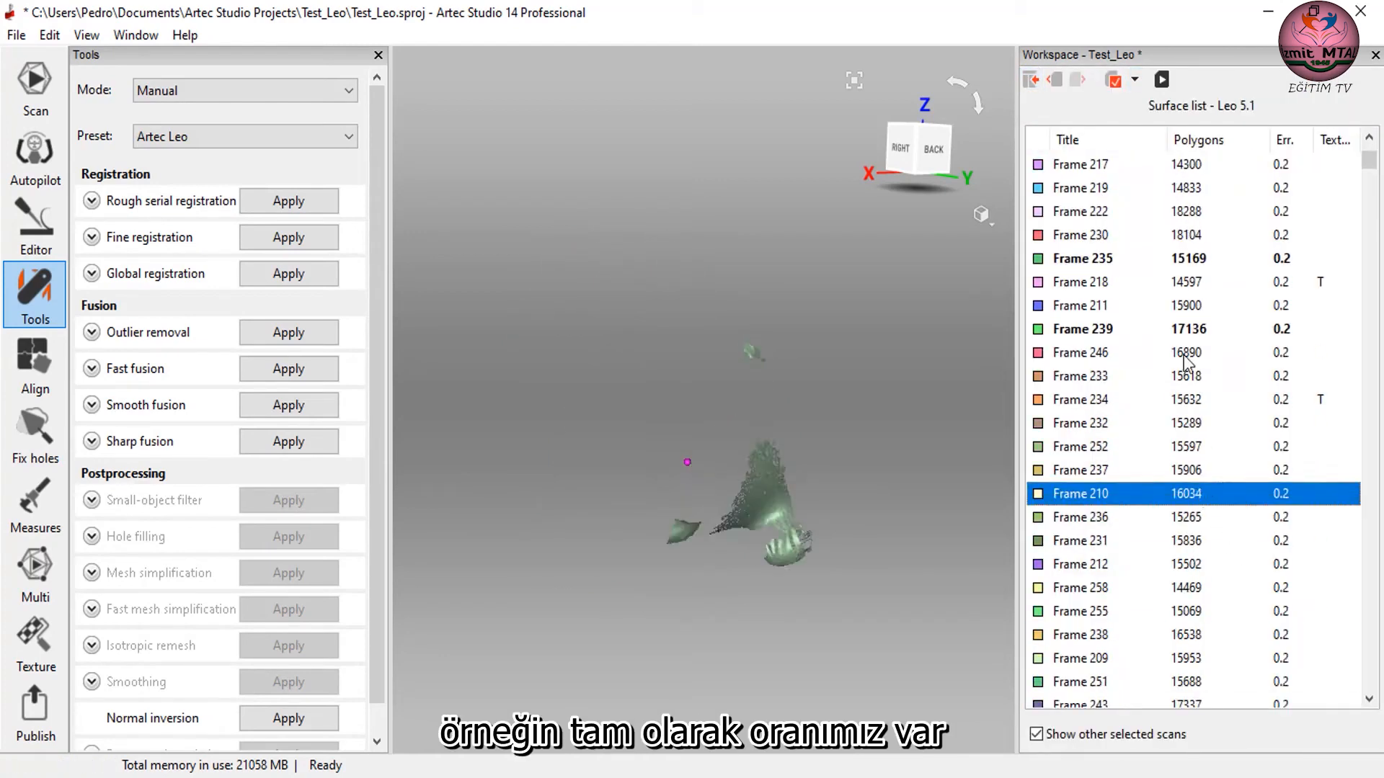
scroll(1175, 289, "up", 3)
left_click(1188, 167)
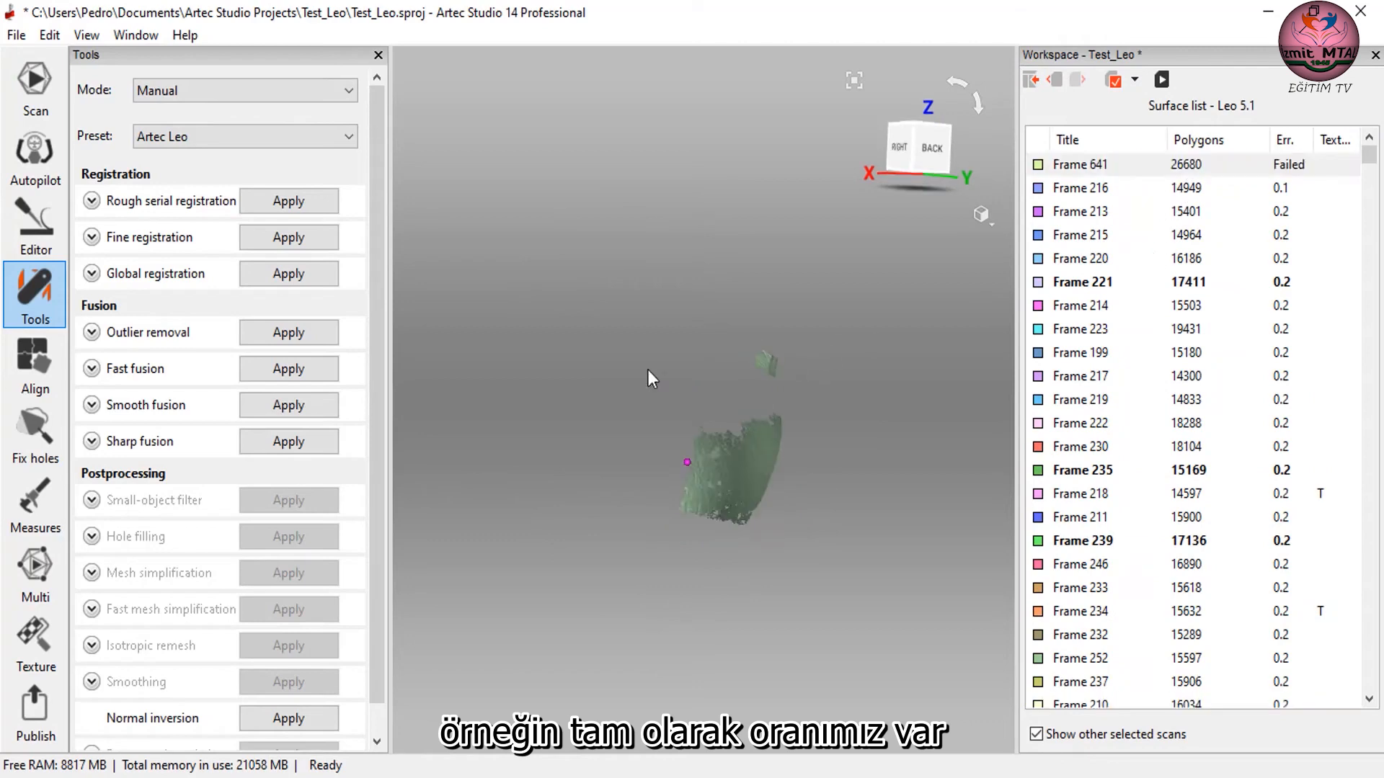
left_click_drag(648, 370, 682, 473)
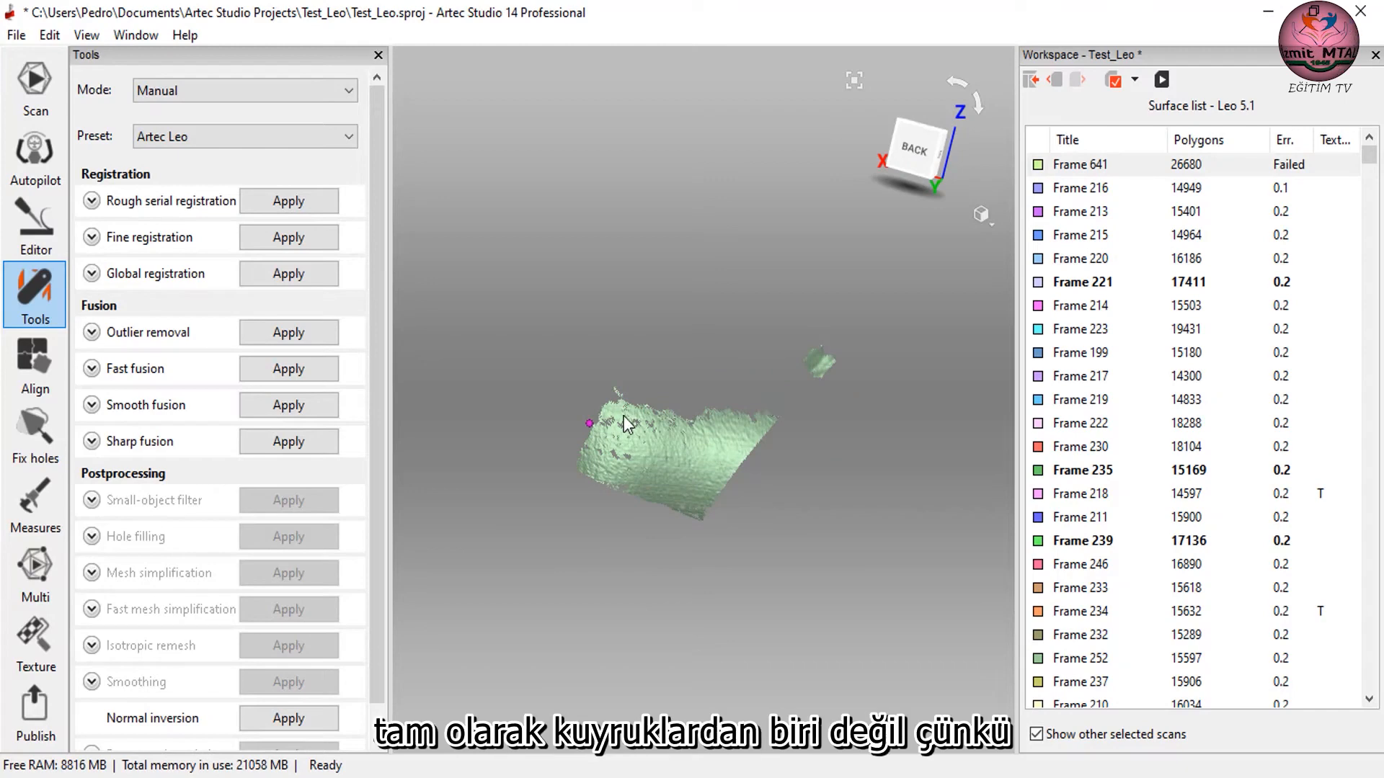
mouse_move(624, 416)
left_mouse_down()
mouse_move(749, 328)
mouse_move(636, 409)
left_mouse_up()
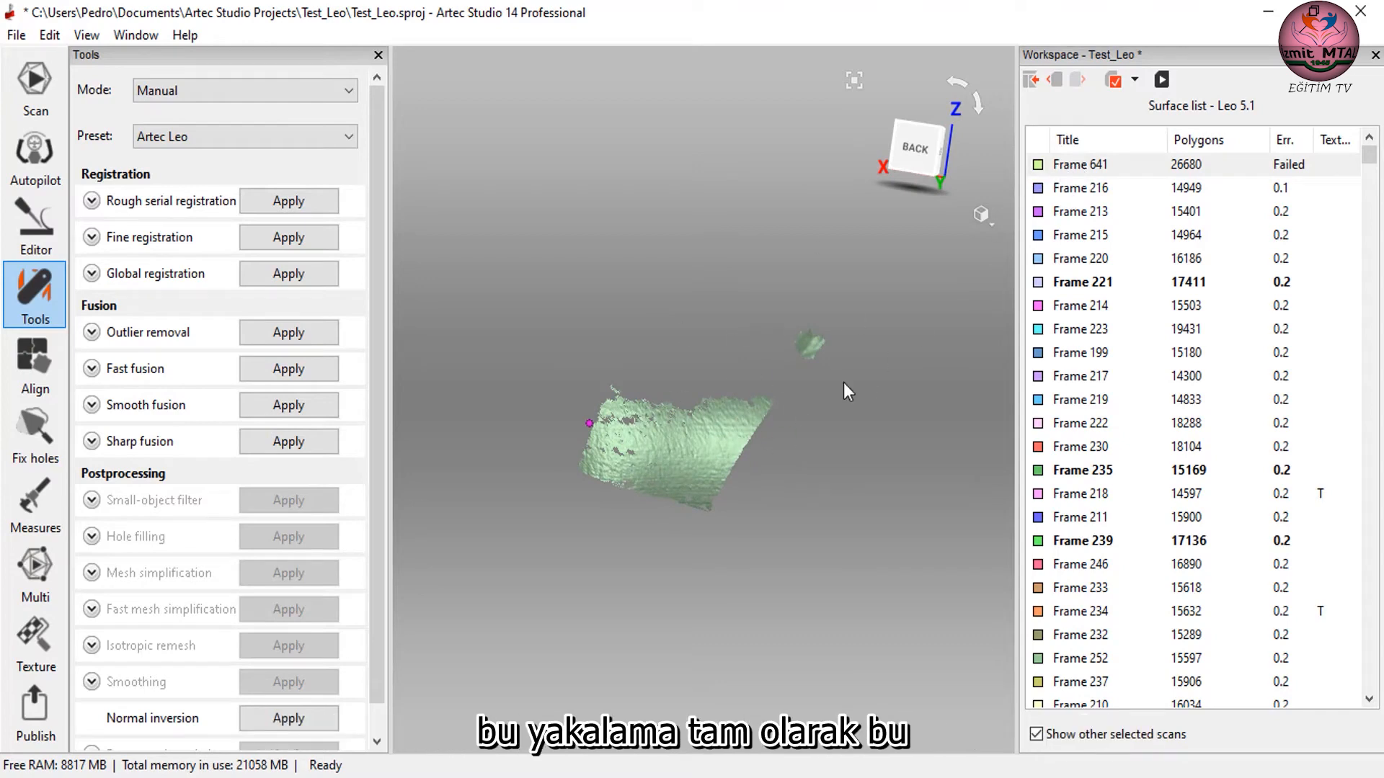
left_click(1080, 166)
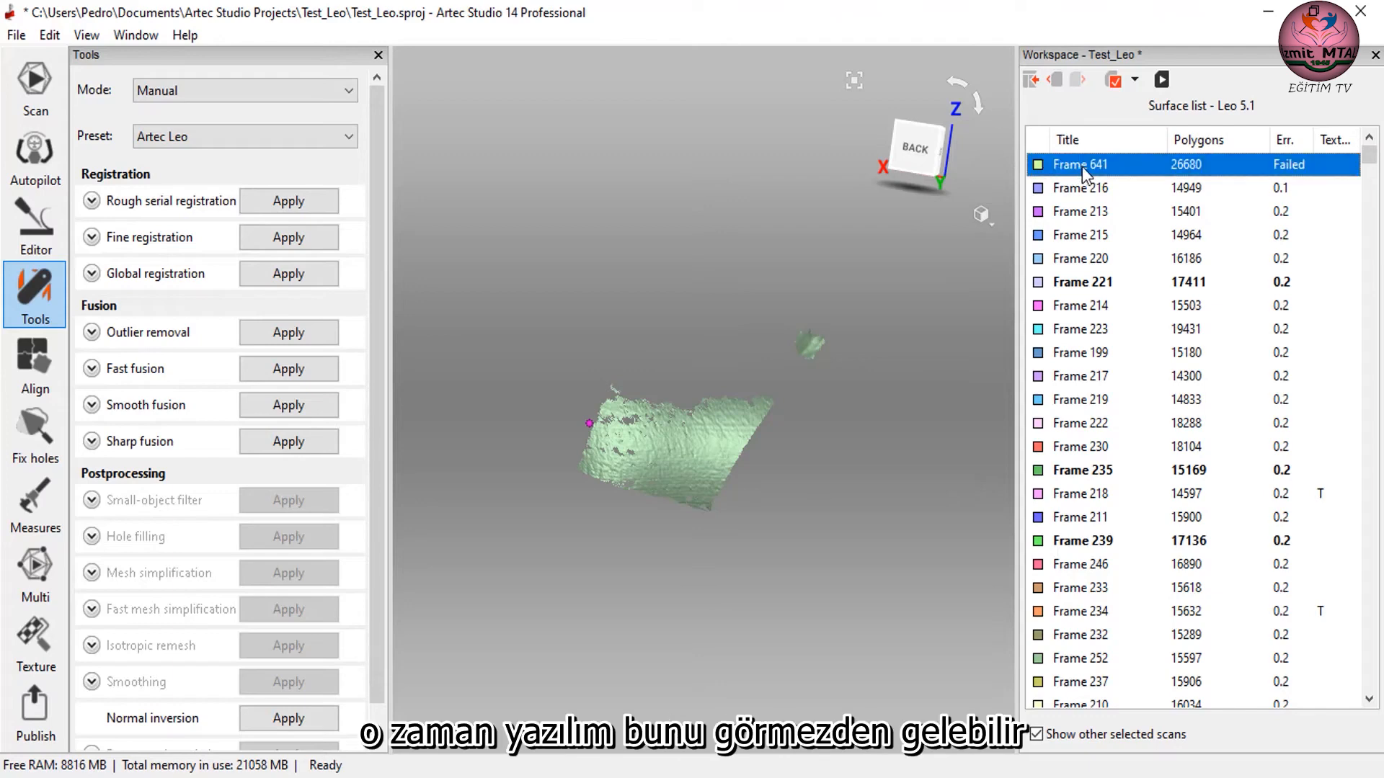
Delete the failed Frame 641 from the Leo 5.1 scan's surface list.
left_click(1029, 80)
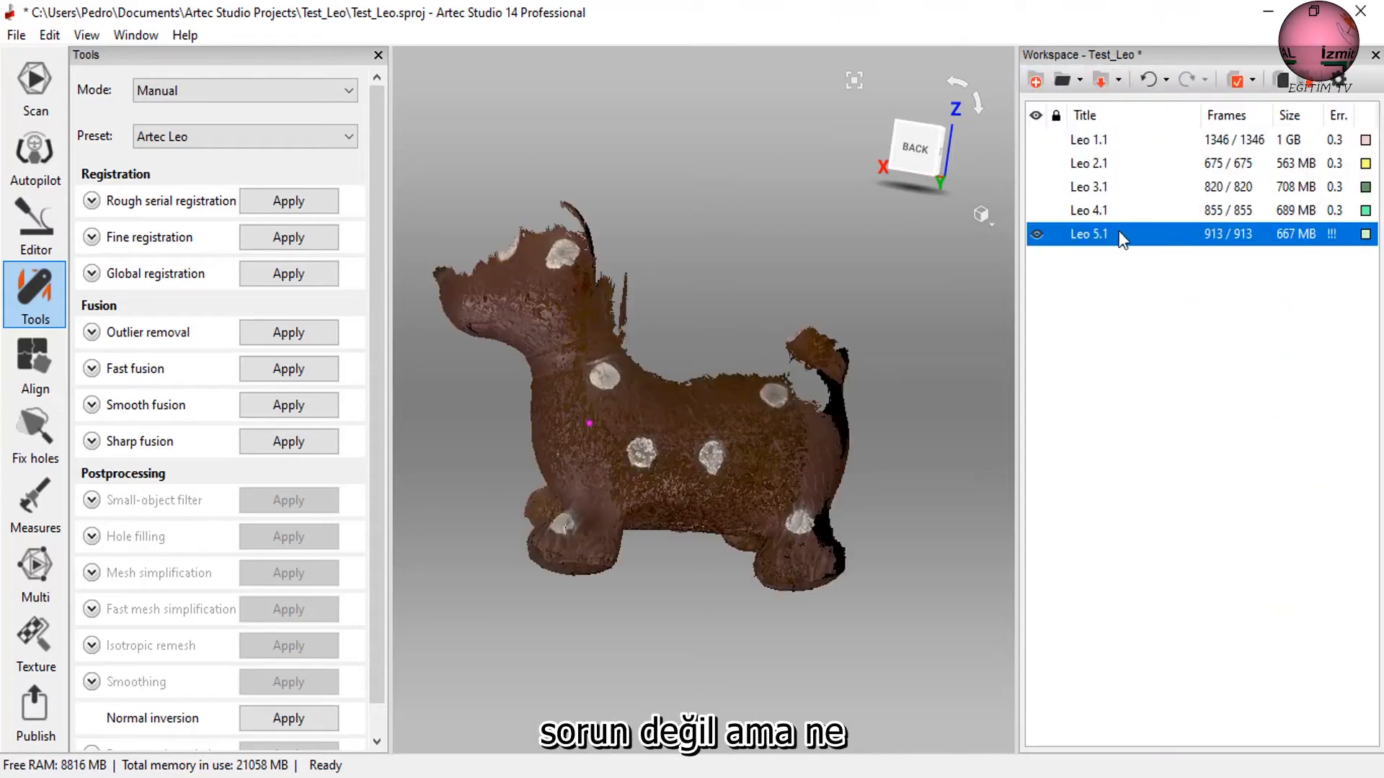
double_click(1079, 234)
left_click(1102, 175)
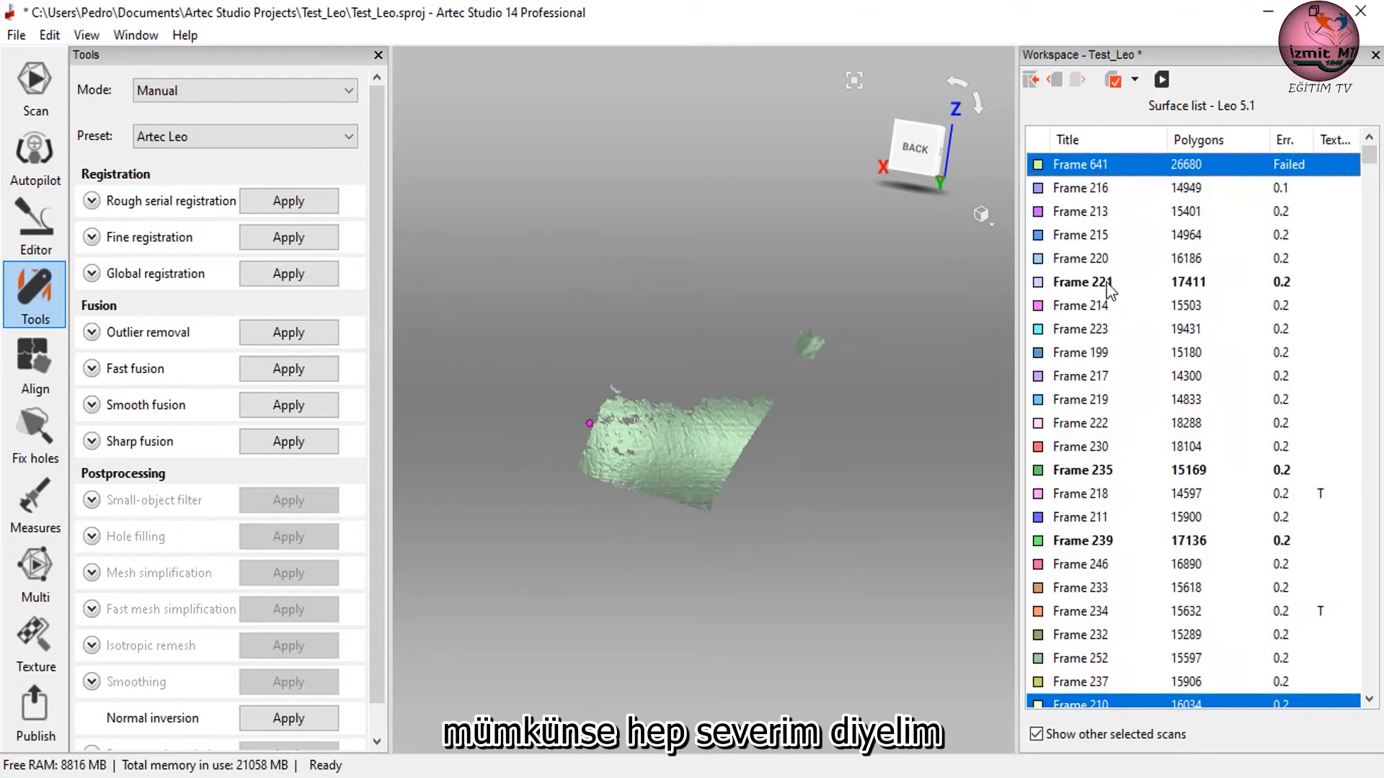
scroll(1105, 283, "down", 2)
left_click(1088, 567)
scroll(1094, 435, "up", 2)
left_click(1076, 167)
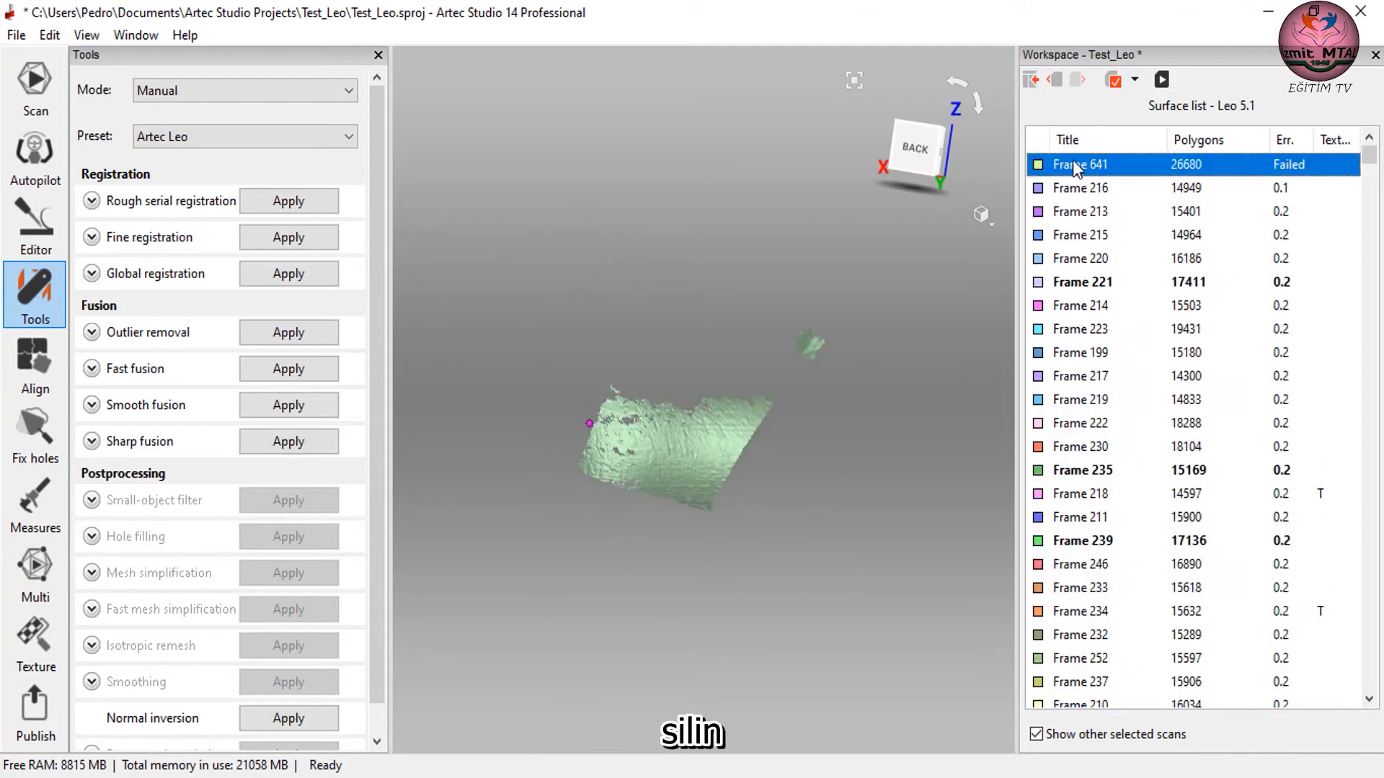
right_click(1075, 163)
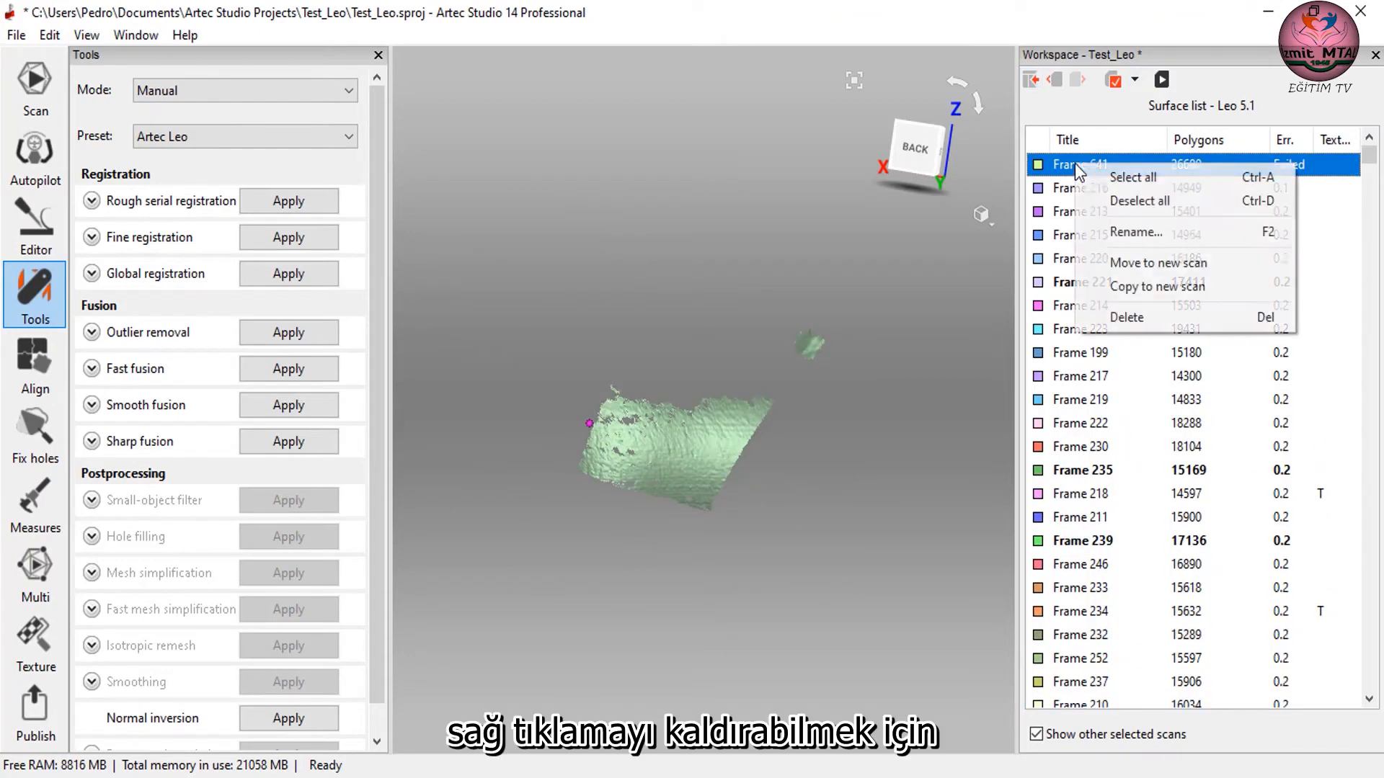
left_click(1102, 323)
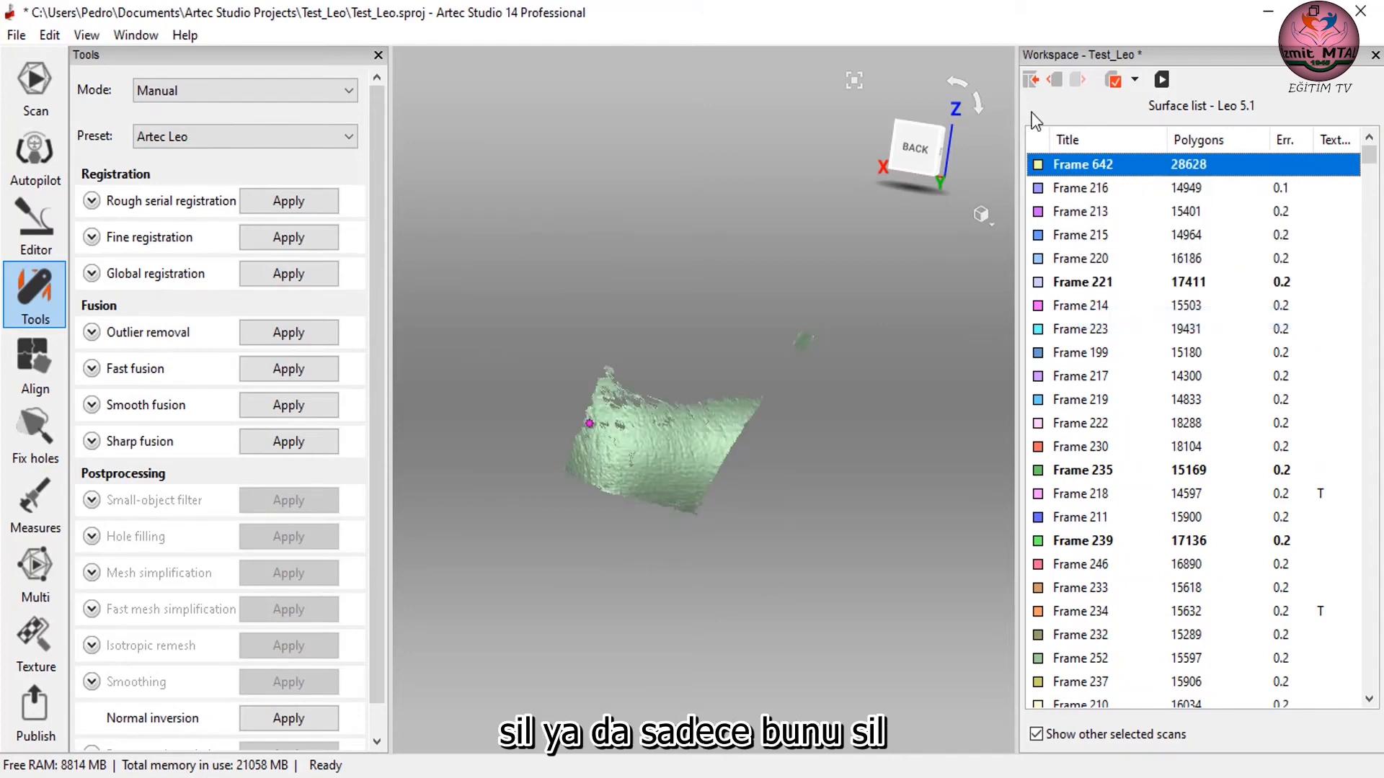
Return to the scan list and make the Leo 1.1, 2.1, 3.1 and 4.1 scans visible again.
left_click(1029, 80)
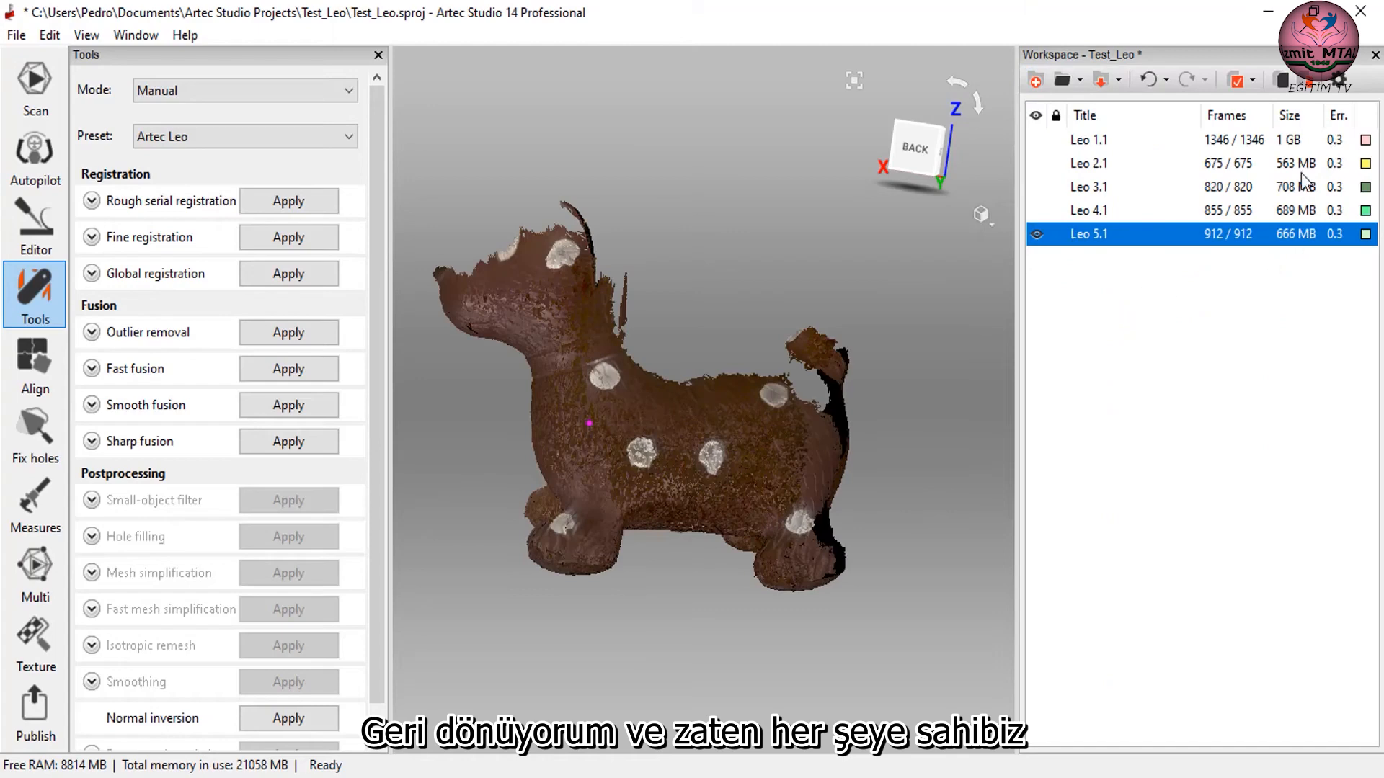
left_click(1036, 139)
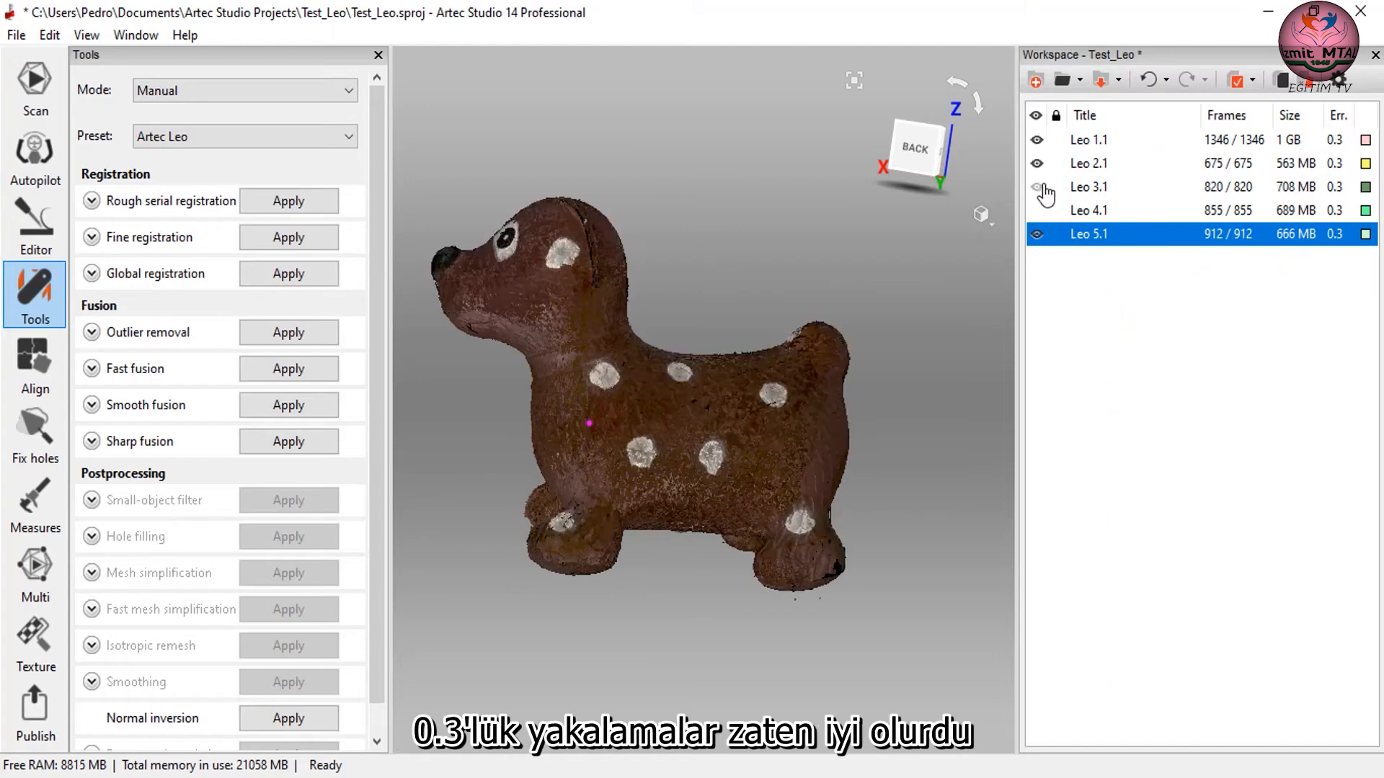
left_click(1038, 187)
mouse_move(738, 343)
left_mouse_down()
mouse_move(797, 352)
mouse_move(832, 396)
mouse_move(875, 405)
mouse_move(704, 395)
mouse_move(778, 422)
mouse_move(728, 364)
left_mouse_up()
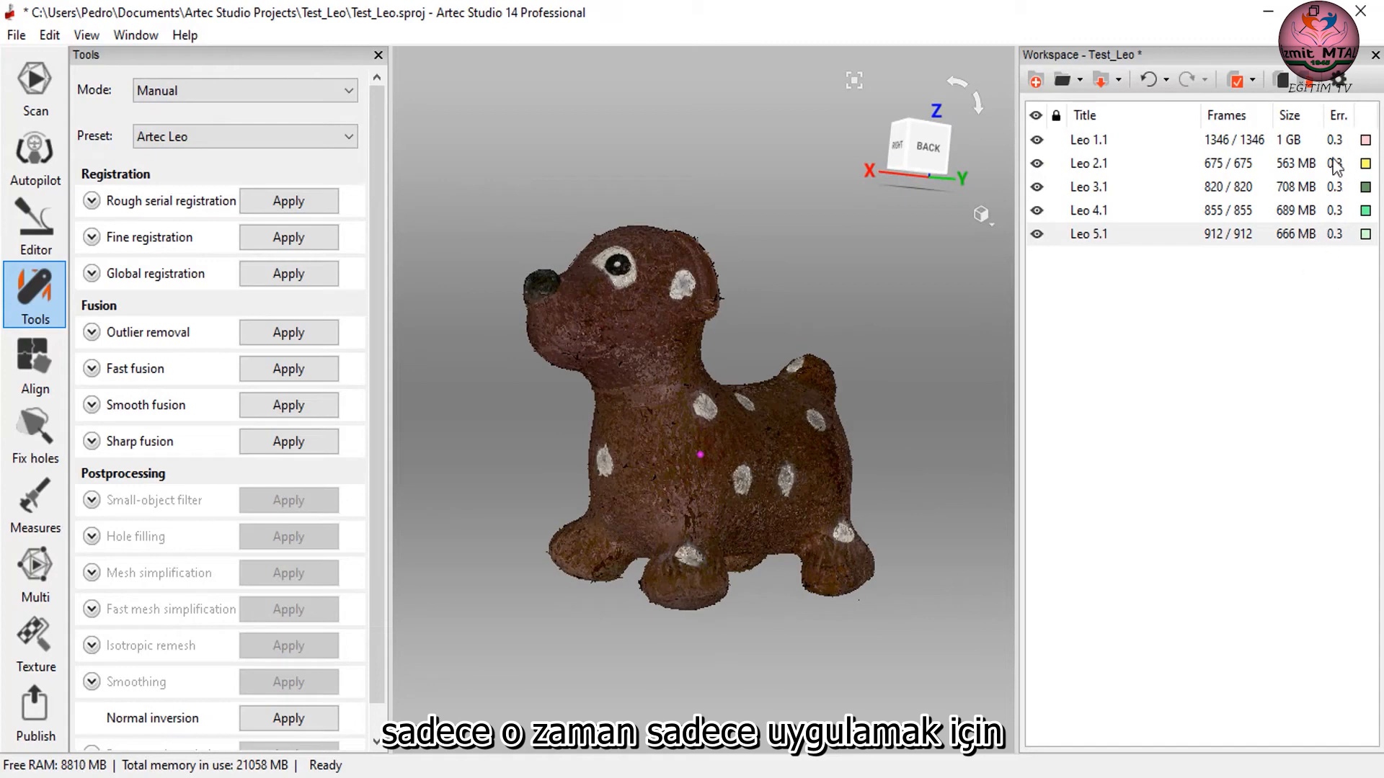
left_click_drag(915, 407, 712, 474)
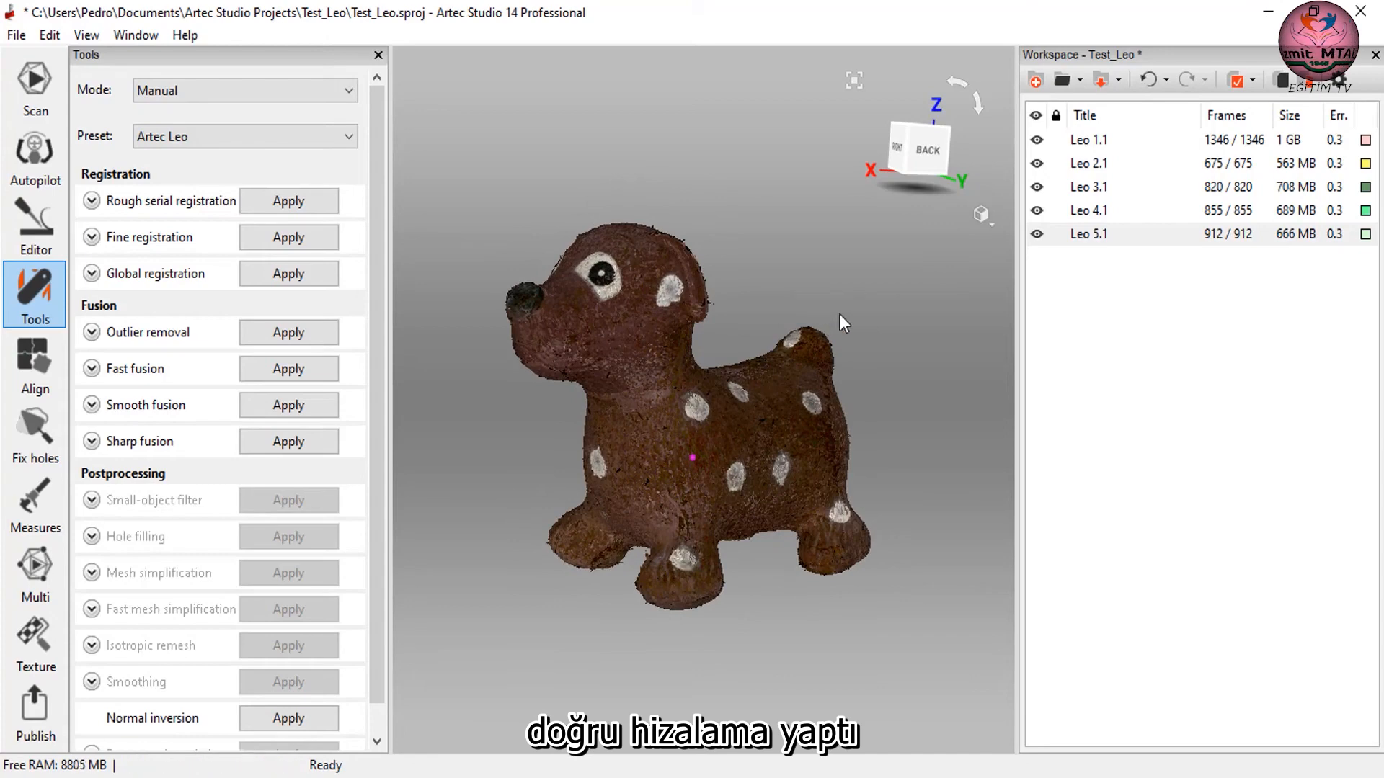
Switch the model to Max error color mode and inspect the alignment of the five scans from all sides.
left_click(980, 214)
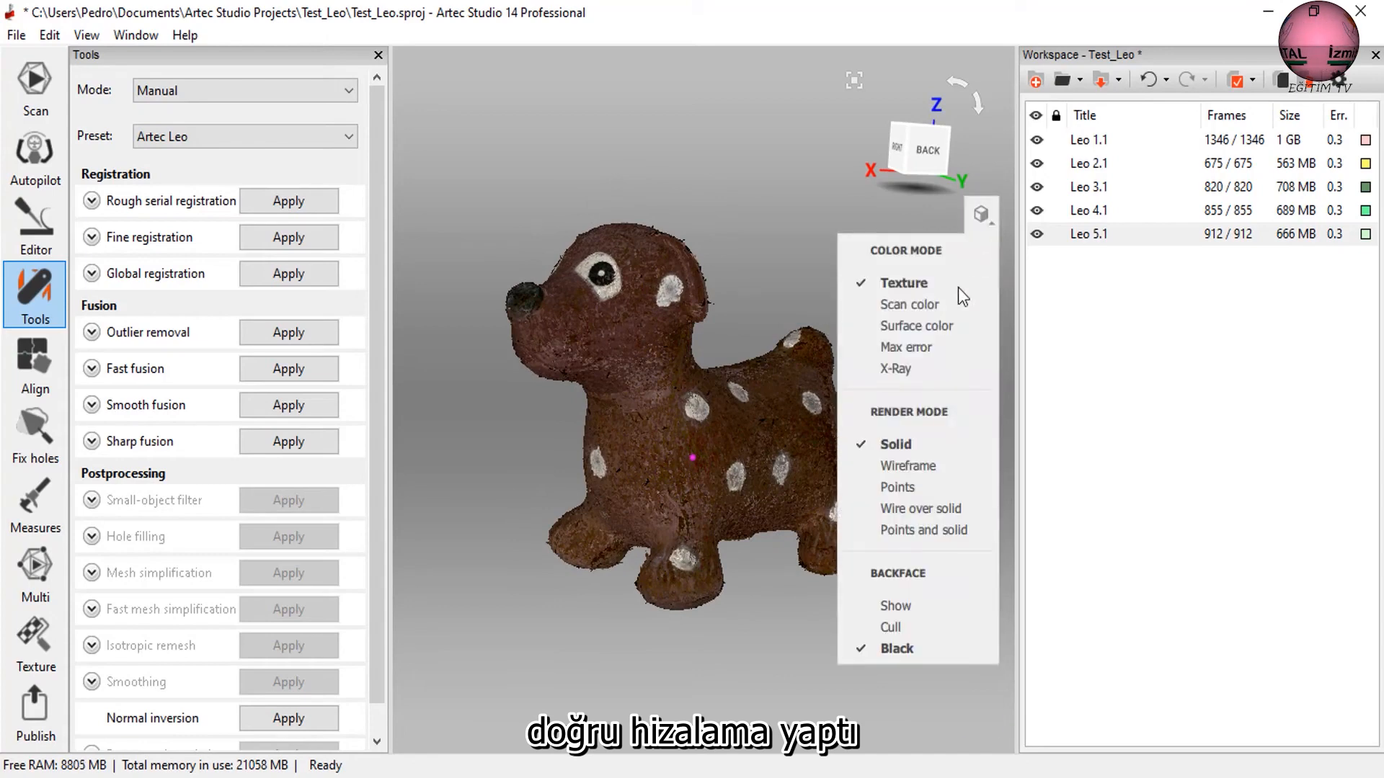
left_click(897, 350)
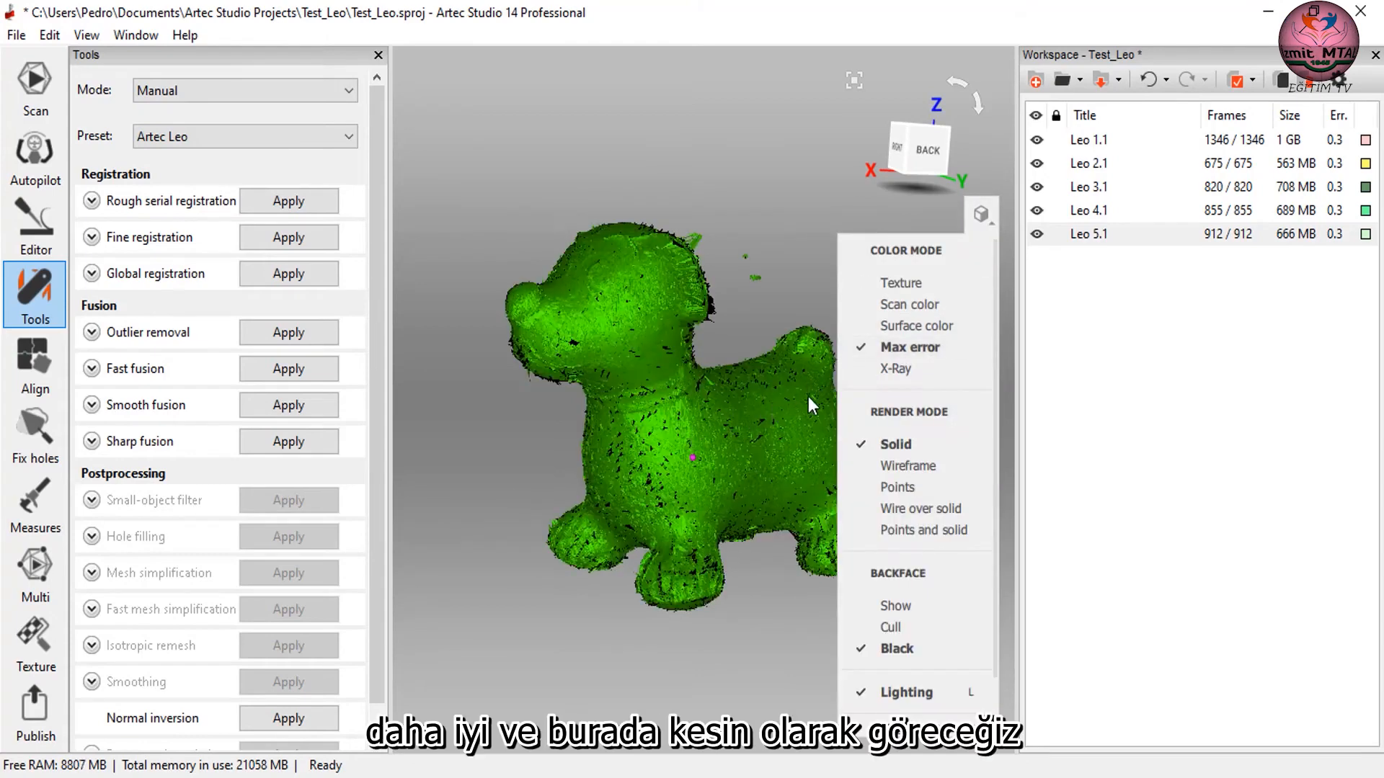
left_click_drag(807, 398, 1042, 270)
left_click_drag(743, 314, 794, 312)
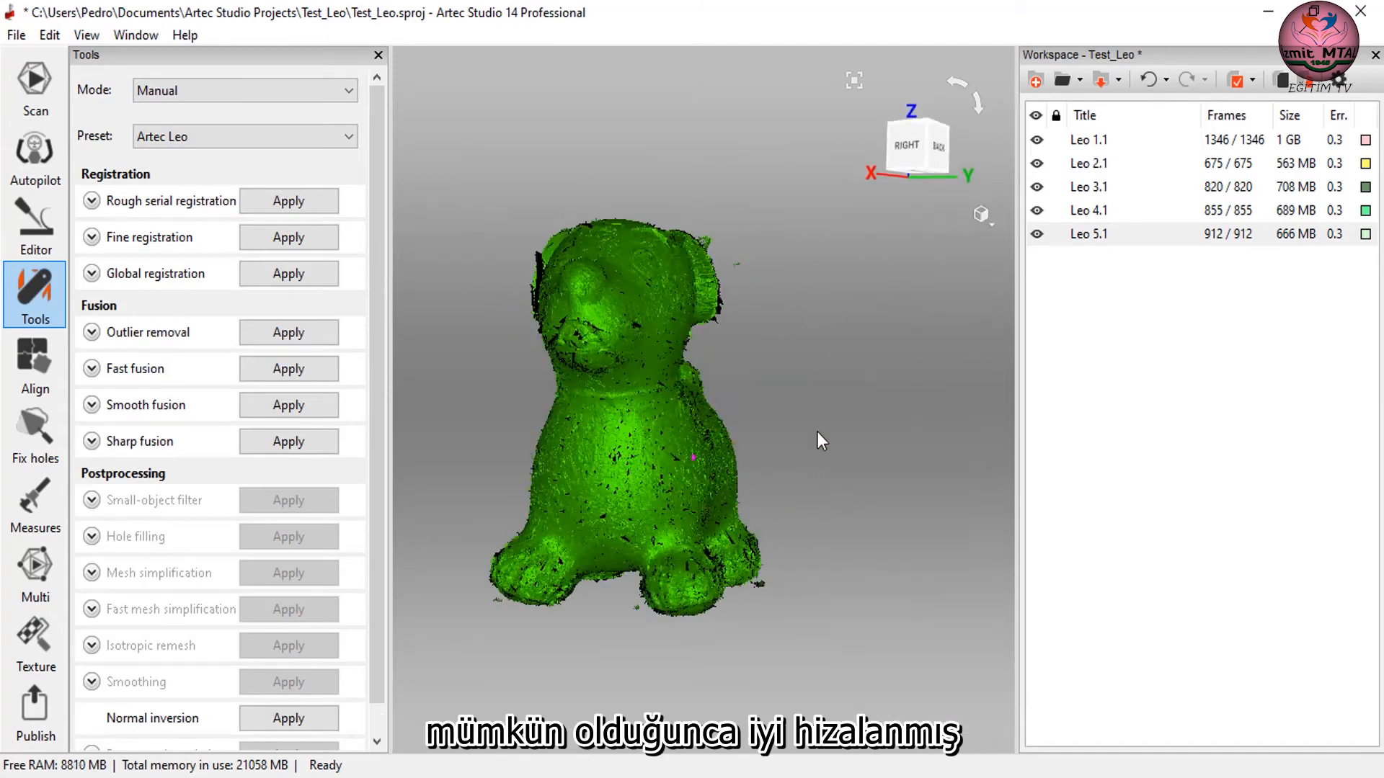
left_click_drag(875, 432, 796, 427)
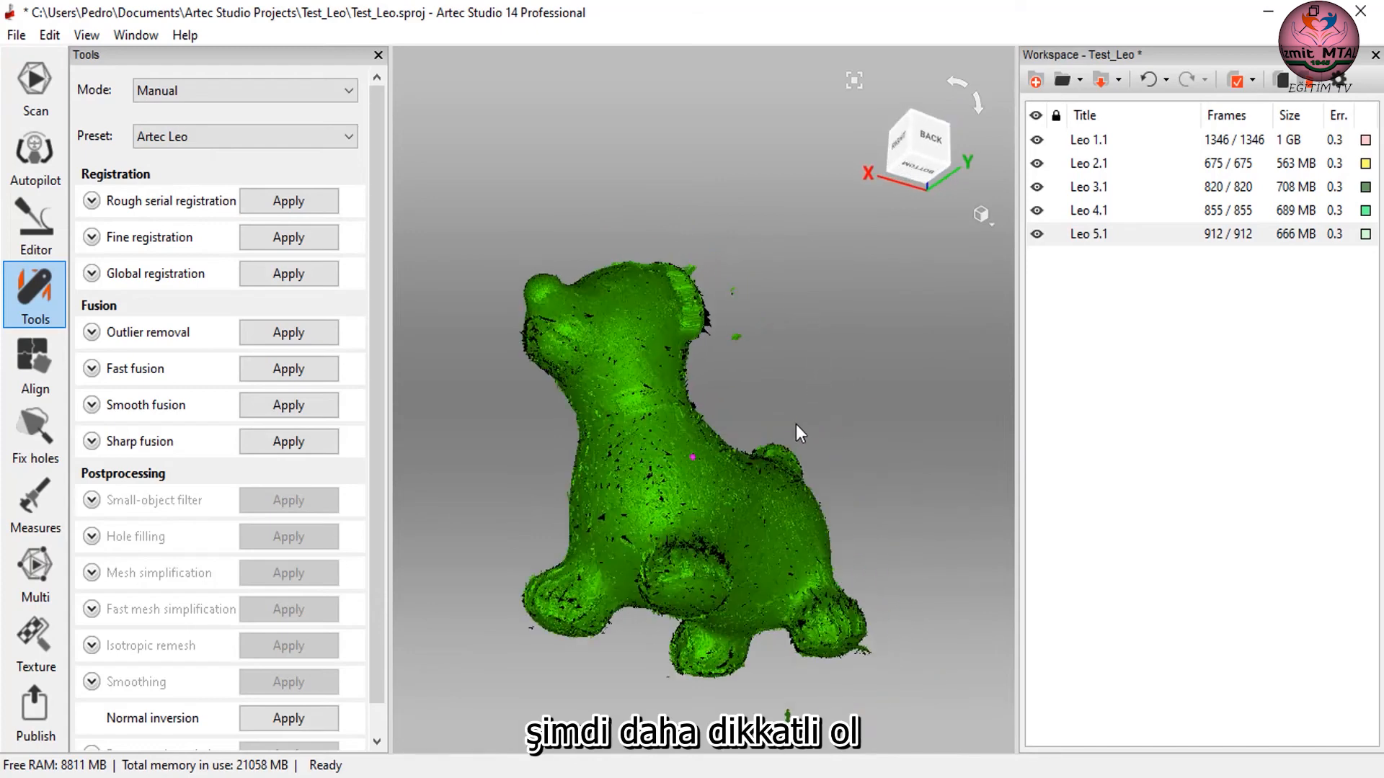
left_click_drag(774, 478, 734, 434)
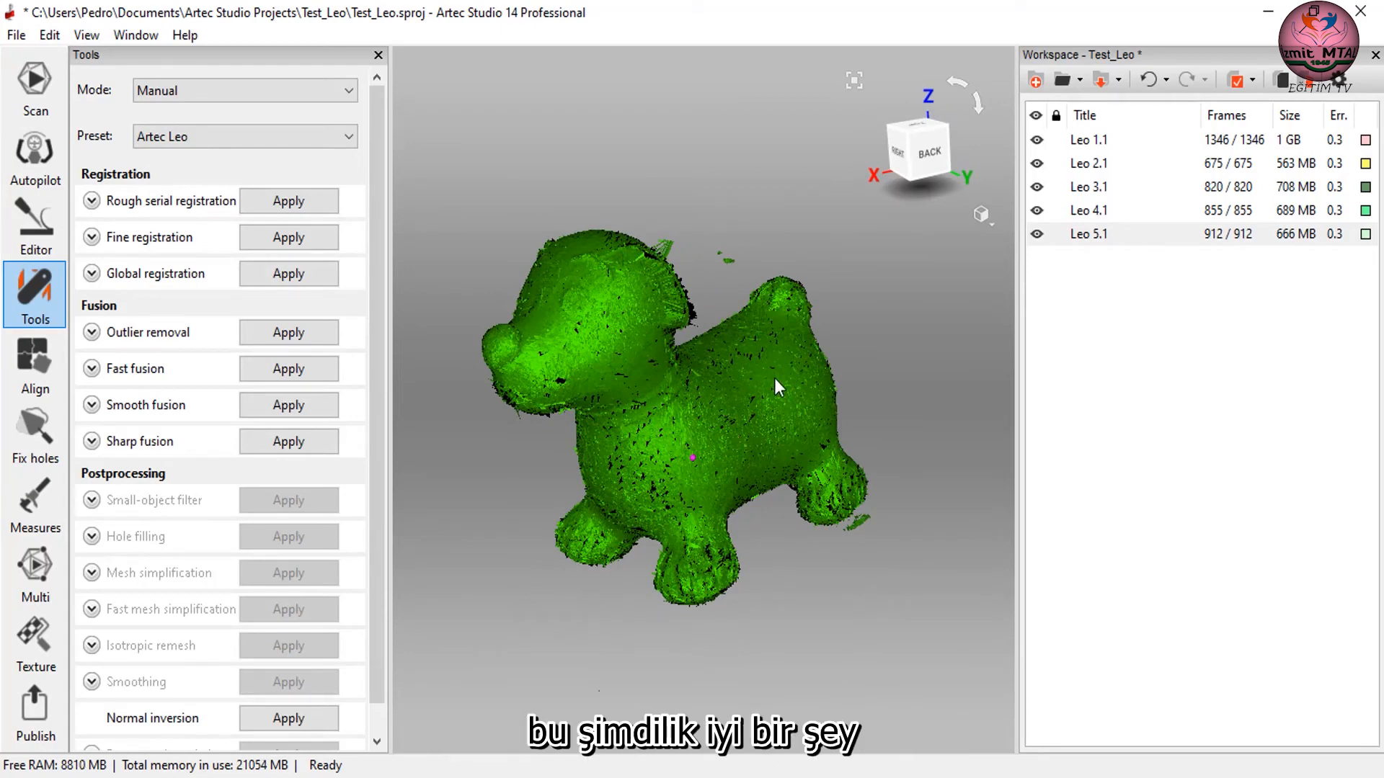
left_click_drag(774, 377, 754, 373)
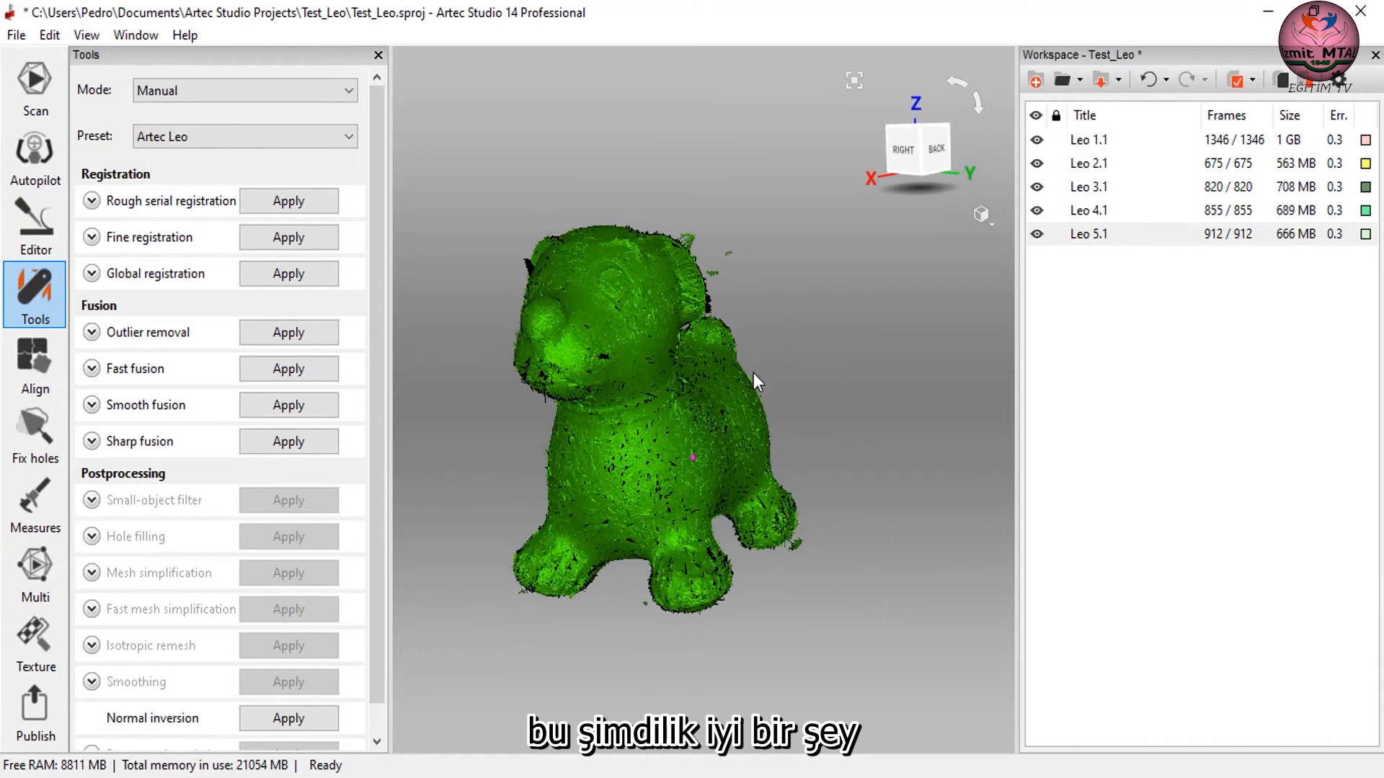
Inspect the five aligned dog scans in X-Ray color mode and return the model to Texture display.
left_click(981, 216)
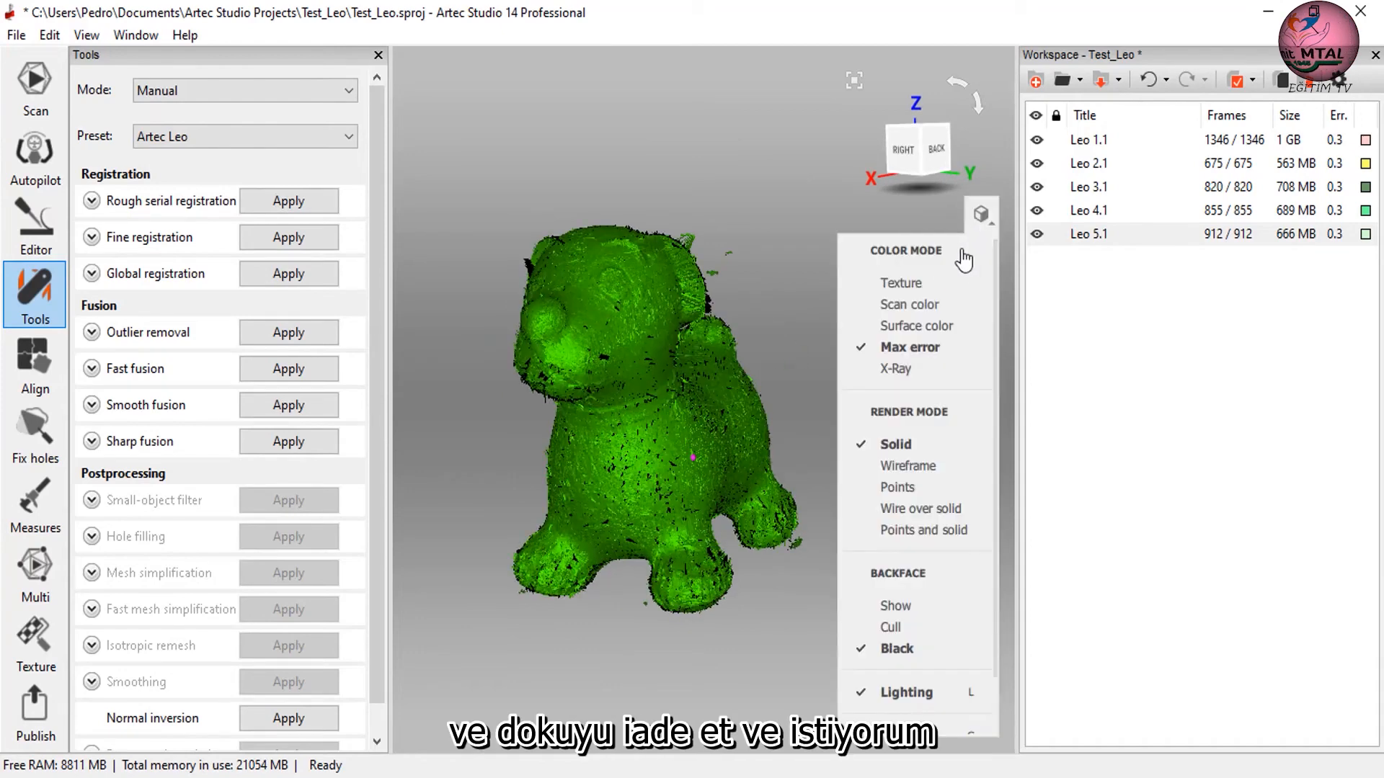
left_click(887, 369)
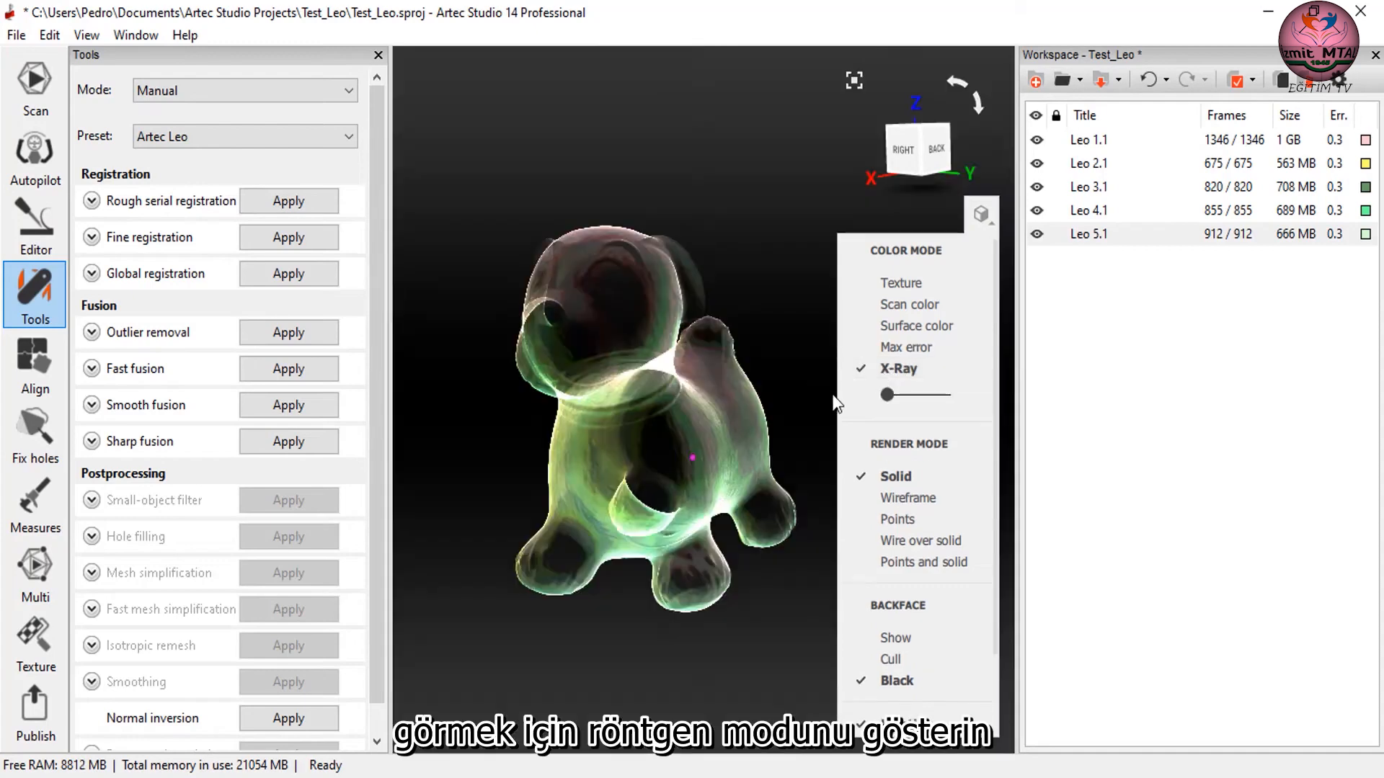
left_click_drag(885, 390, 888, 401)
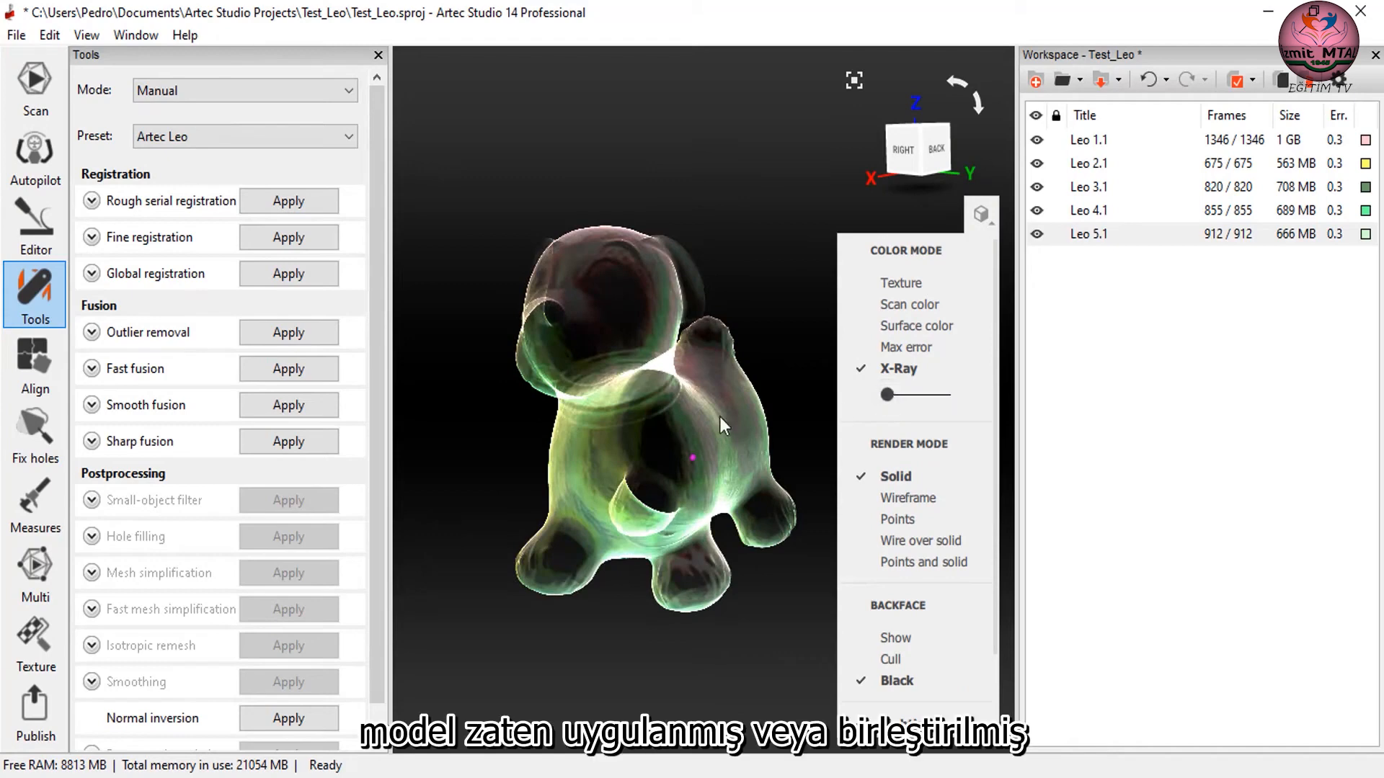
left_click_drag(719, 417, 560, 455)
left_click(978, 215)
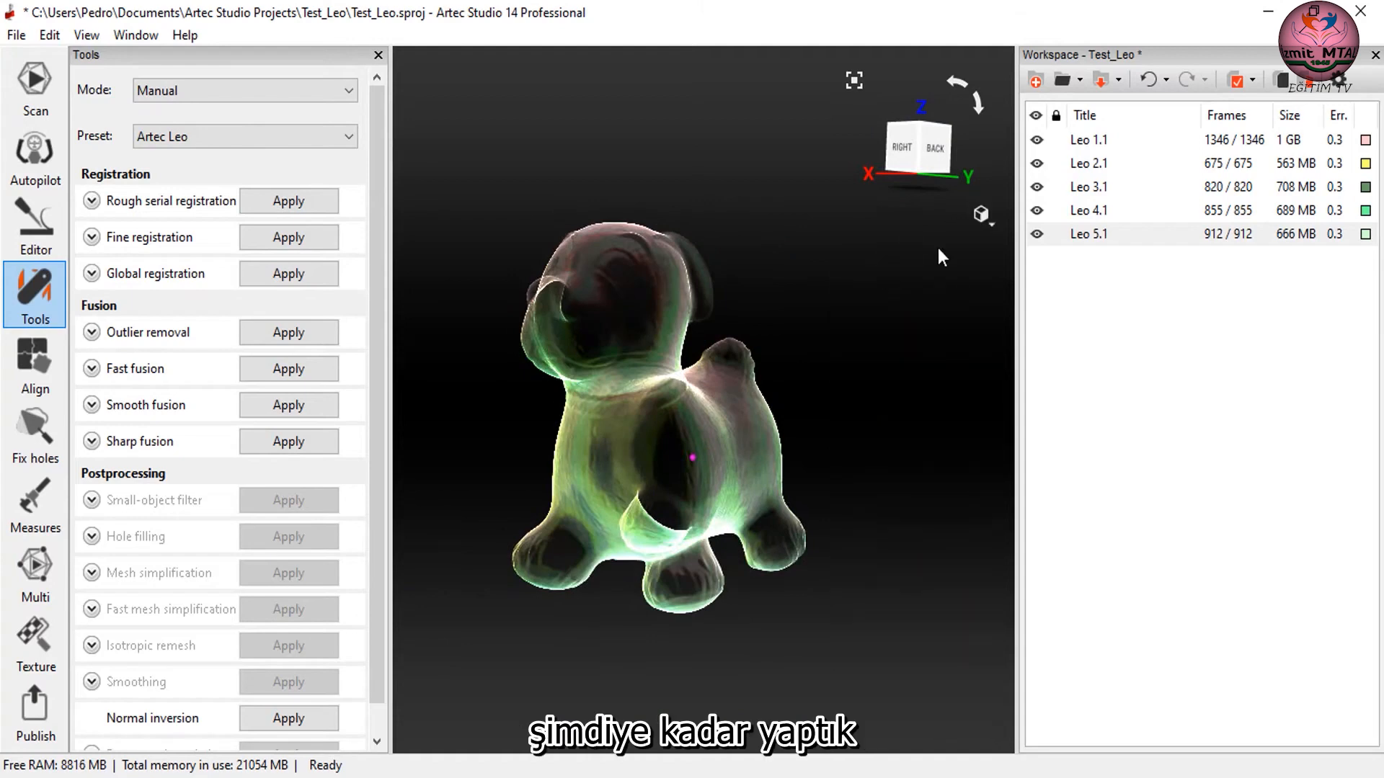
left_click_drag(908, 247, 685, 403)
left_click(979, 216)
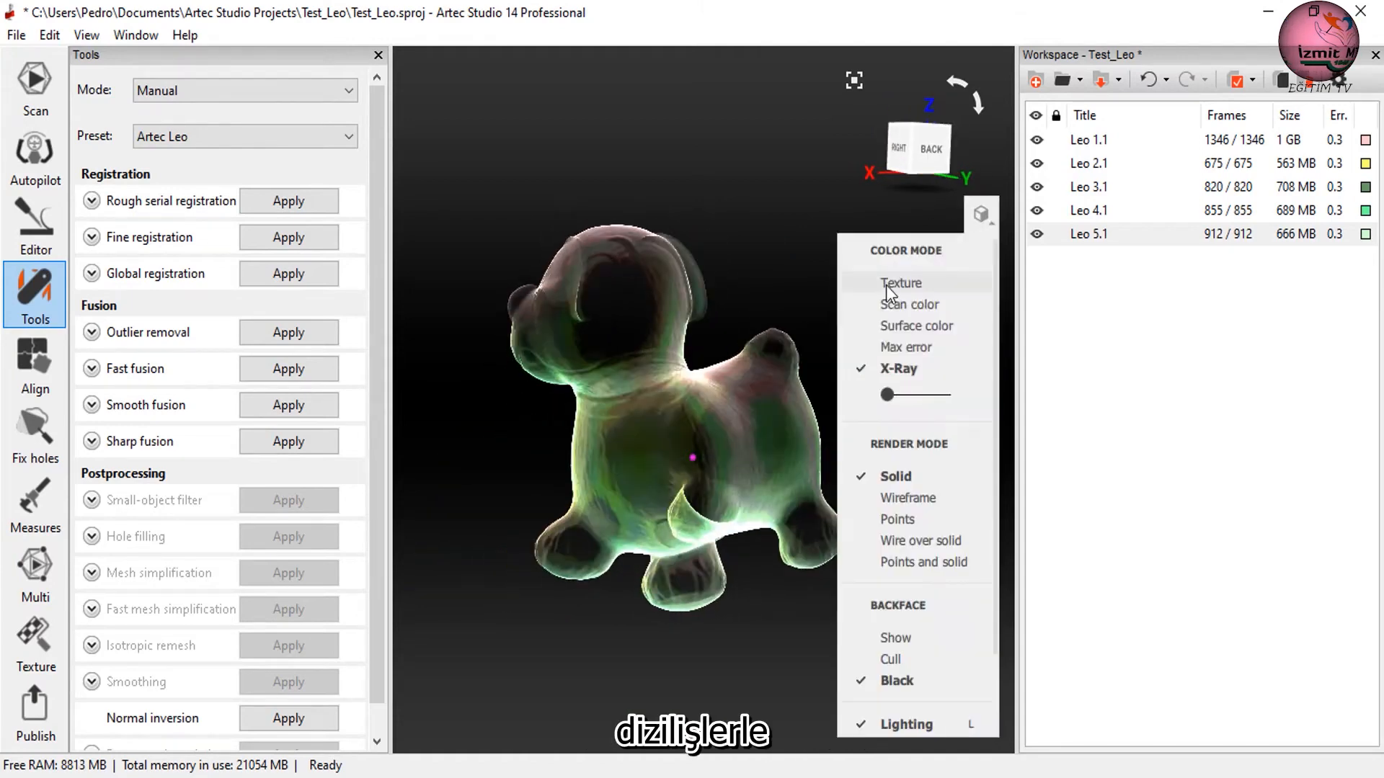
left_click(907, 283)
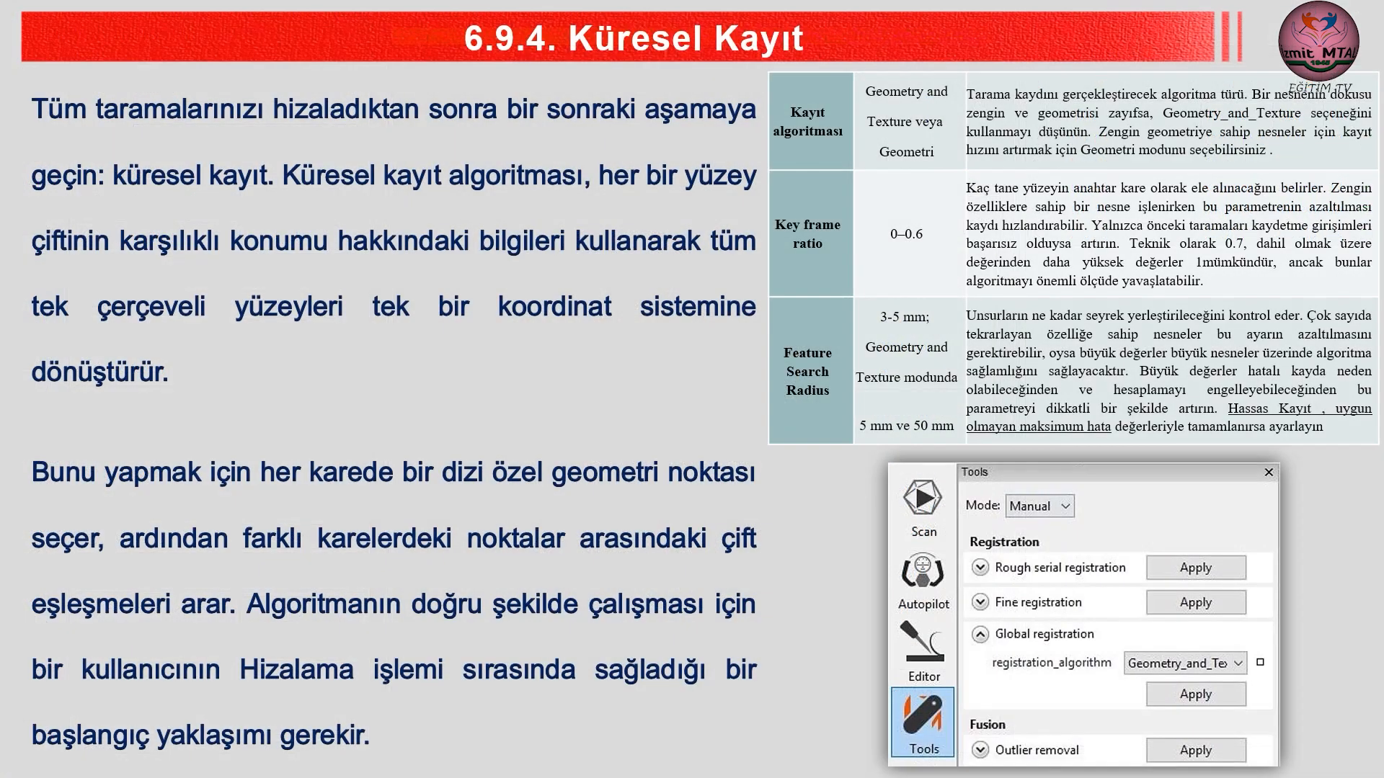
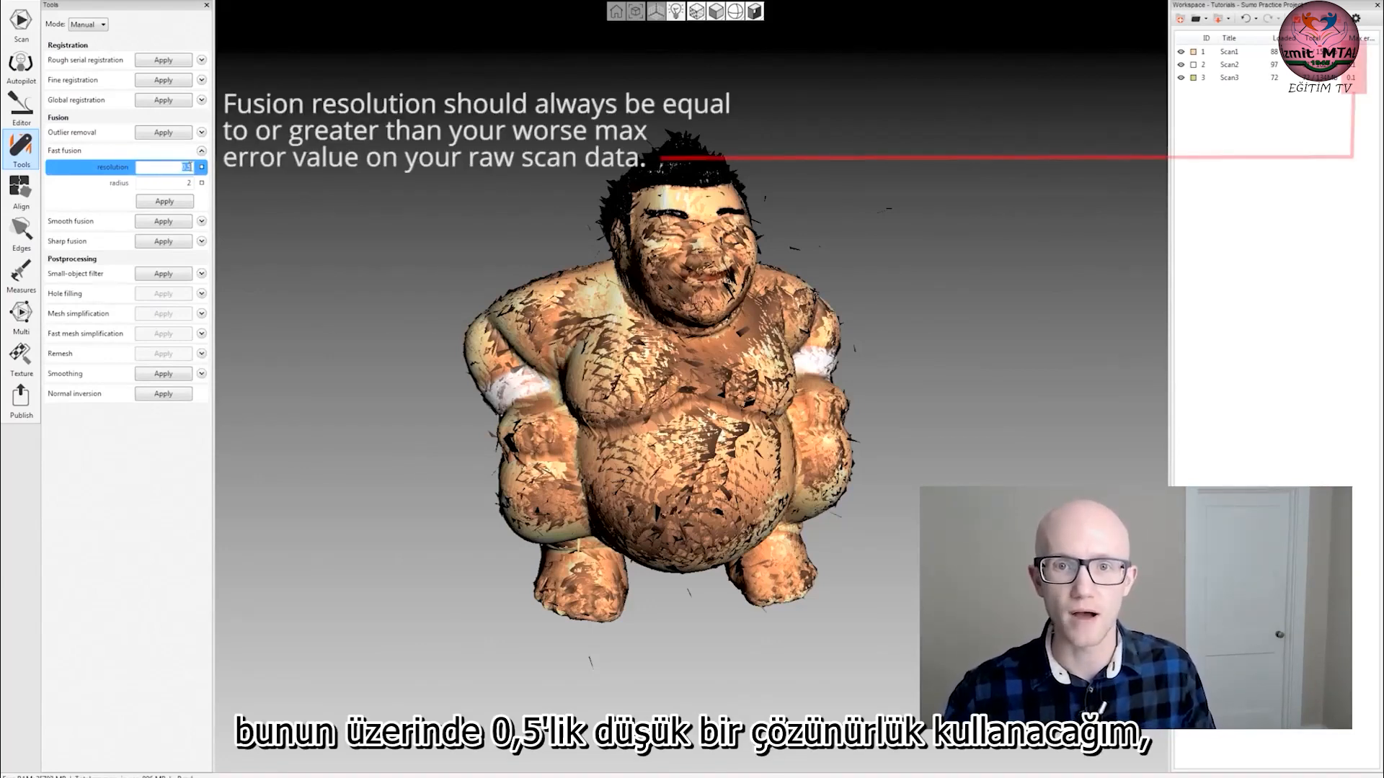
Set the Fast fusion resolution to 0.5 and run Fast fusion on the three sumo figurine scans.
type("0")
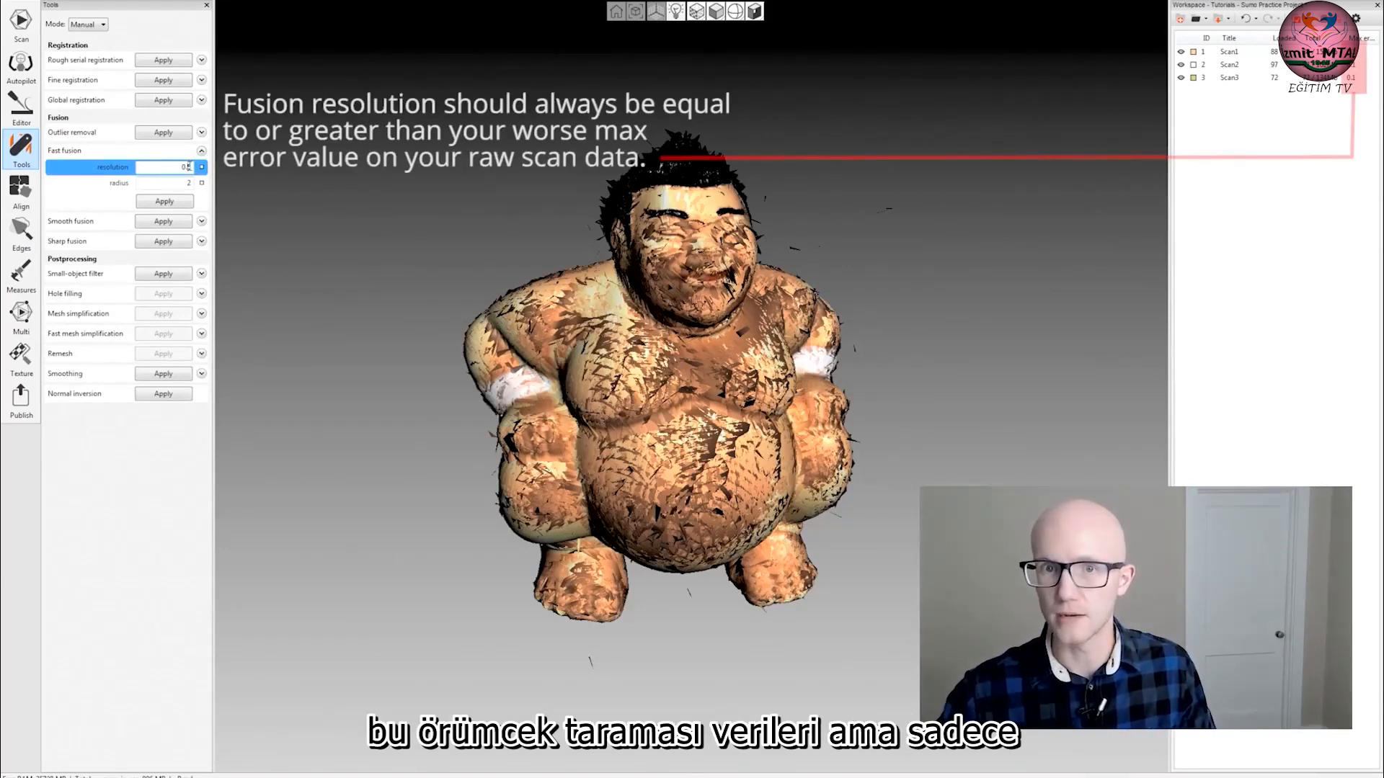
type(".5")
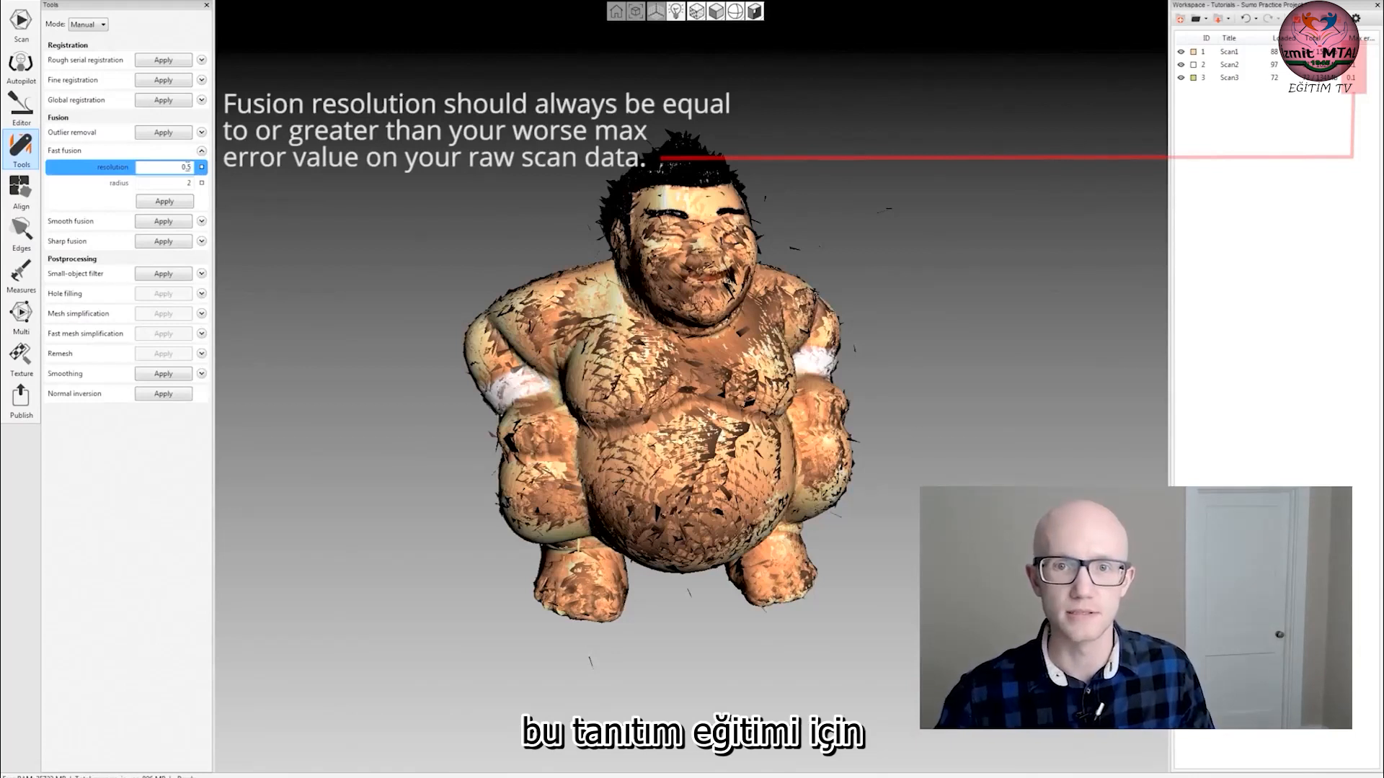
double_click(180, 167)
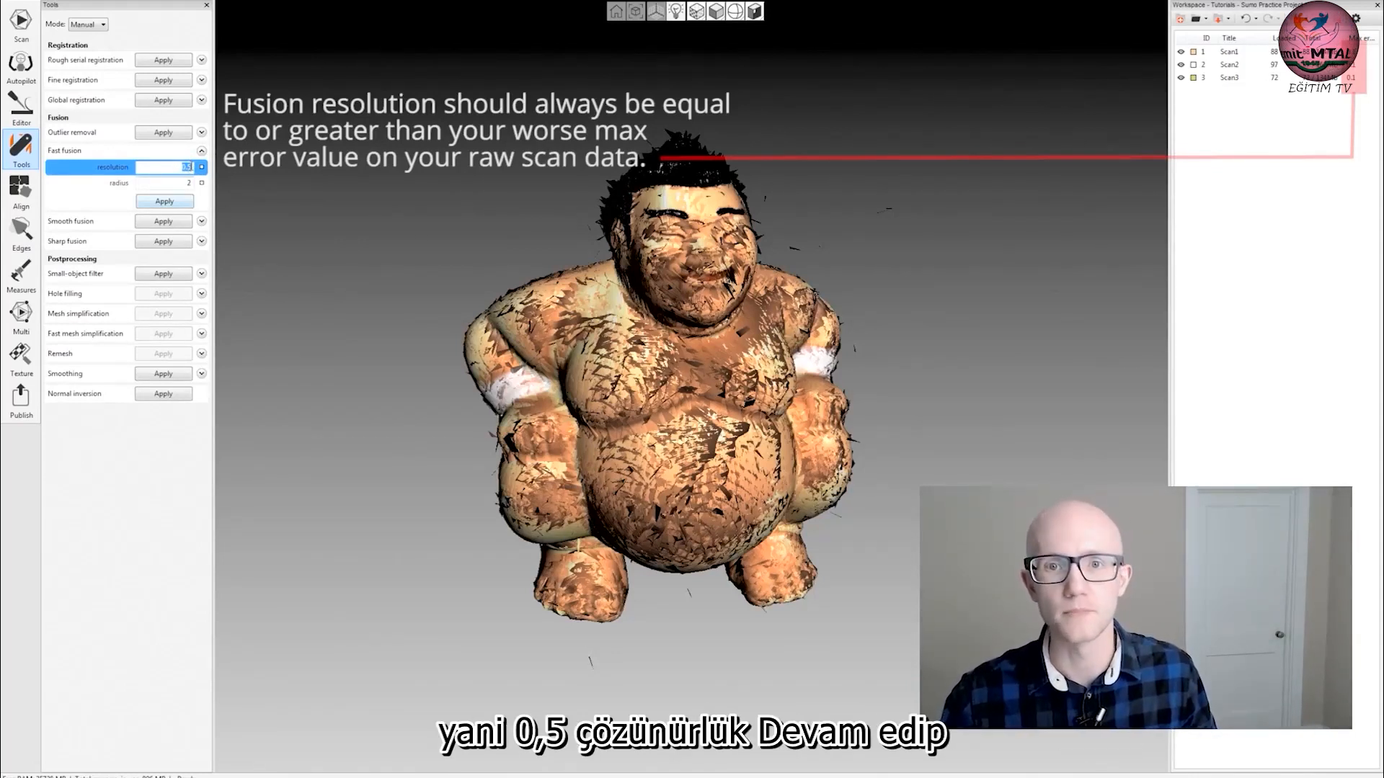
left_click(190, 168)
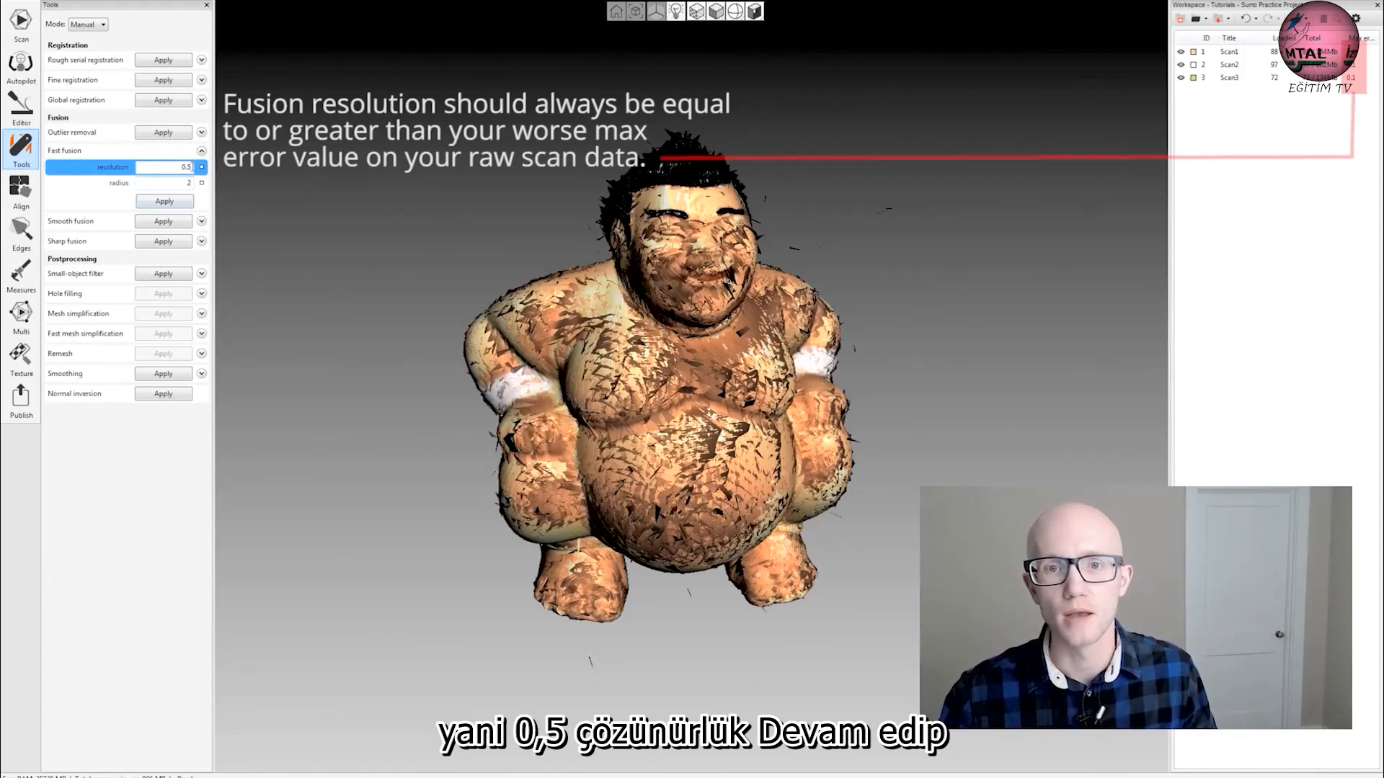
left_click(164, 202)
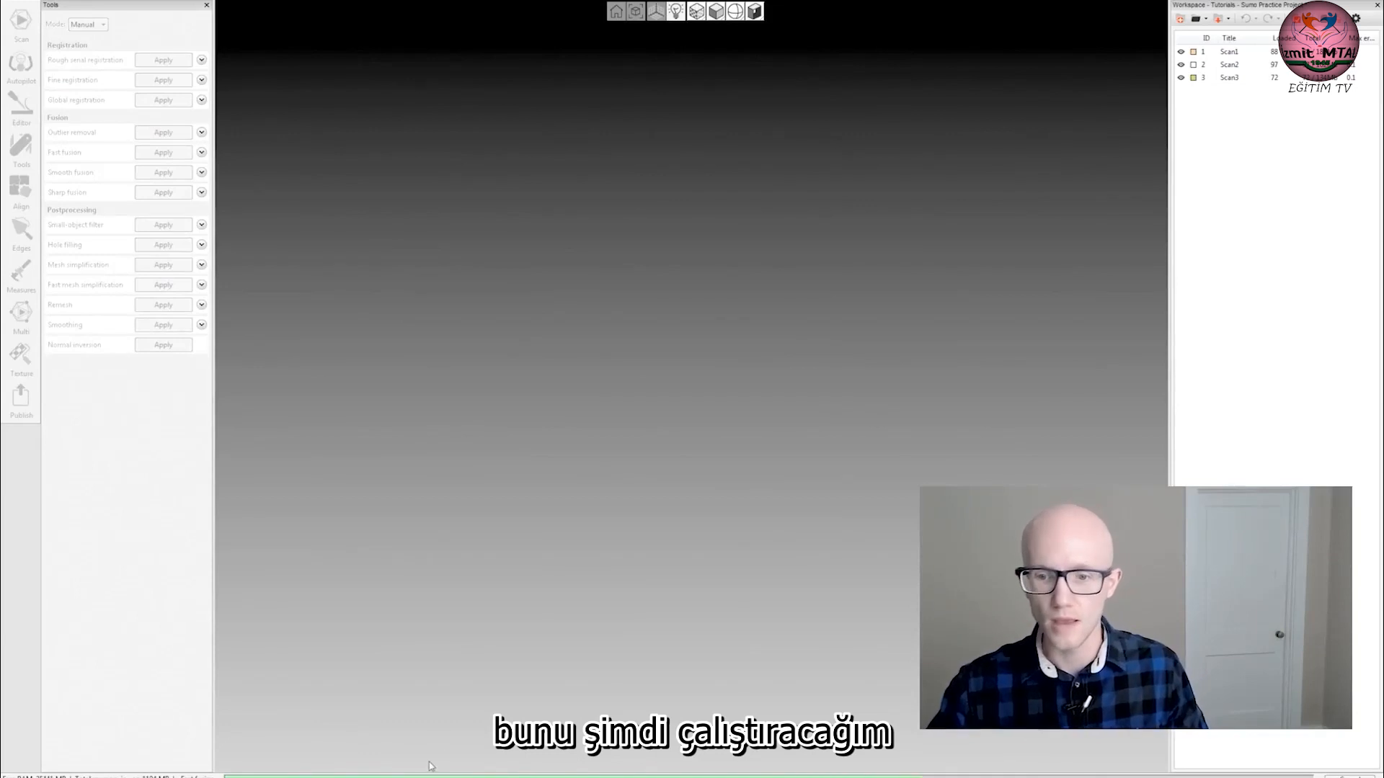
left_click_drag(164, 14, 378, 88)
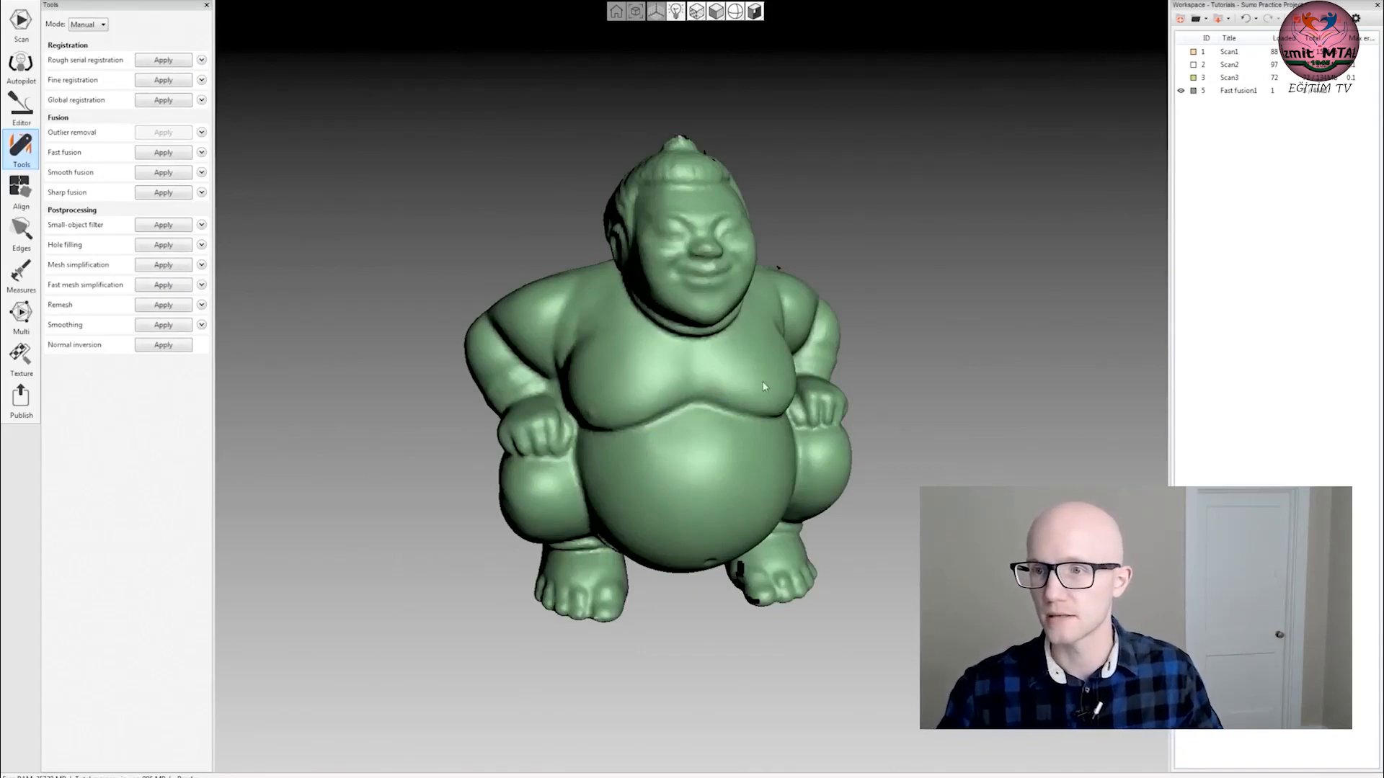
Examine the Fast fusion model from front and back for holes around the head, waist and feet and for misalignment.
scroll(762, 383, "down", 4)
middle_click_drag(756, 421, 609, 361)
scroll(569, 375, "up", 1)
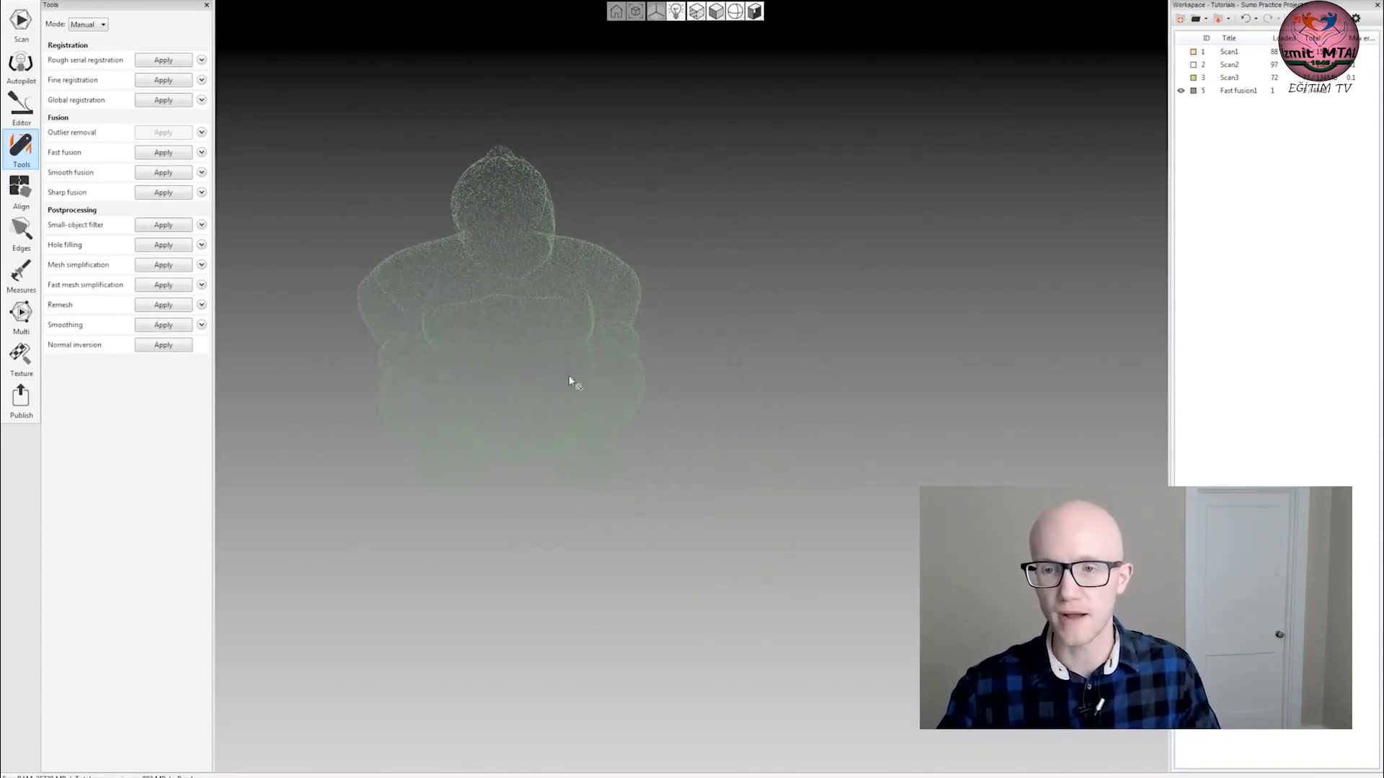
right_click_drag(568, 375, 572, 347)
middle_click_drag(572, 348, 628, 379)
left_click_drag(715, 414, 601, 417)
scroll(601, 417, "down", 1)
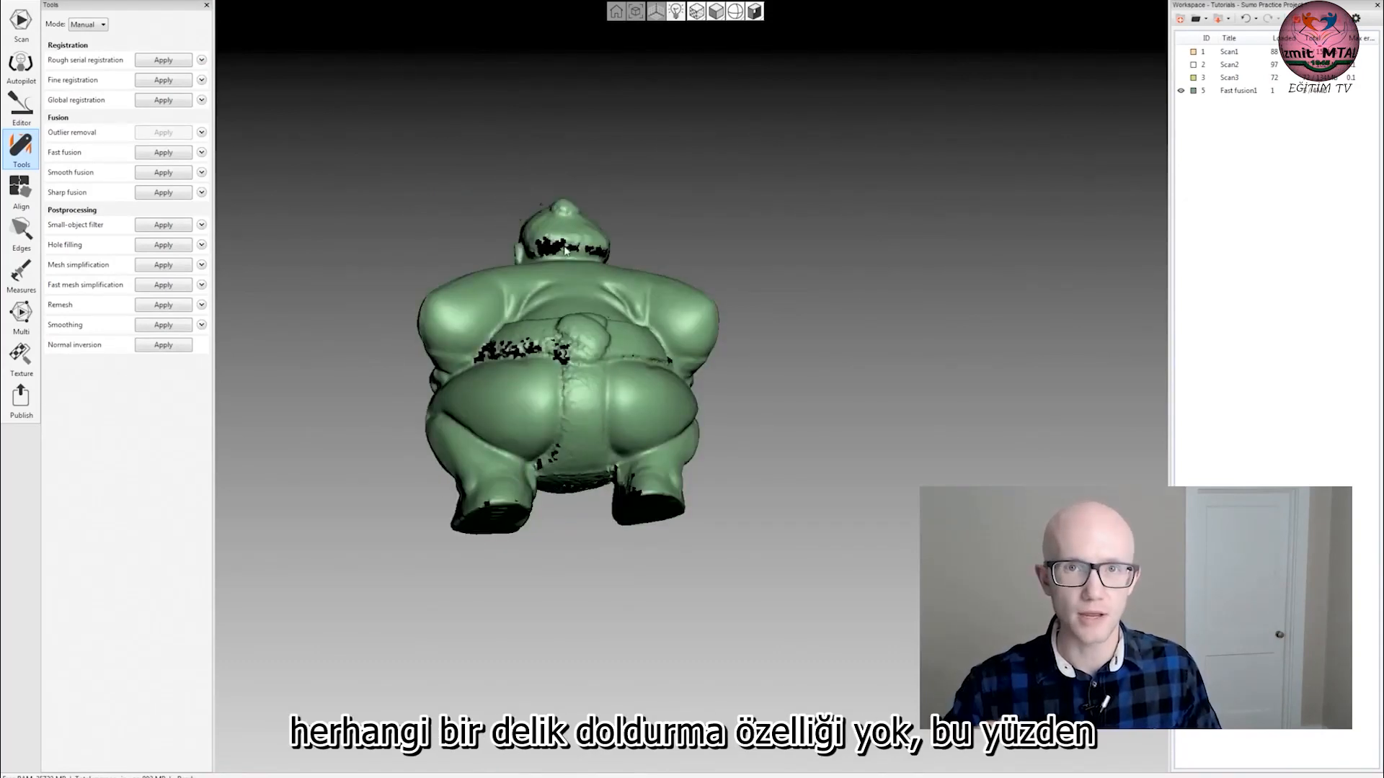
mouse_move(566, 249)
left_mouse_down()
mouse_move(478, 253)
mouse_move(547, 260)
mouse_move(588, 202)
left_mouse_up()
left_click_drag(487, 211, 518, 228)
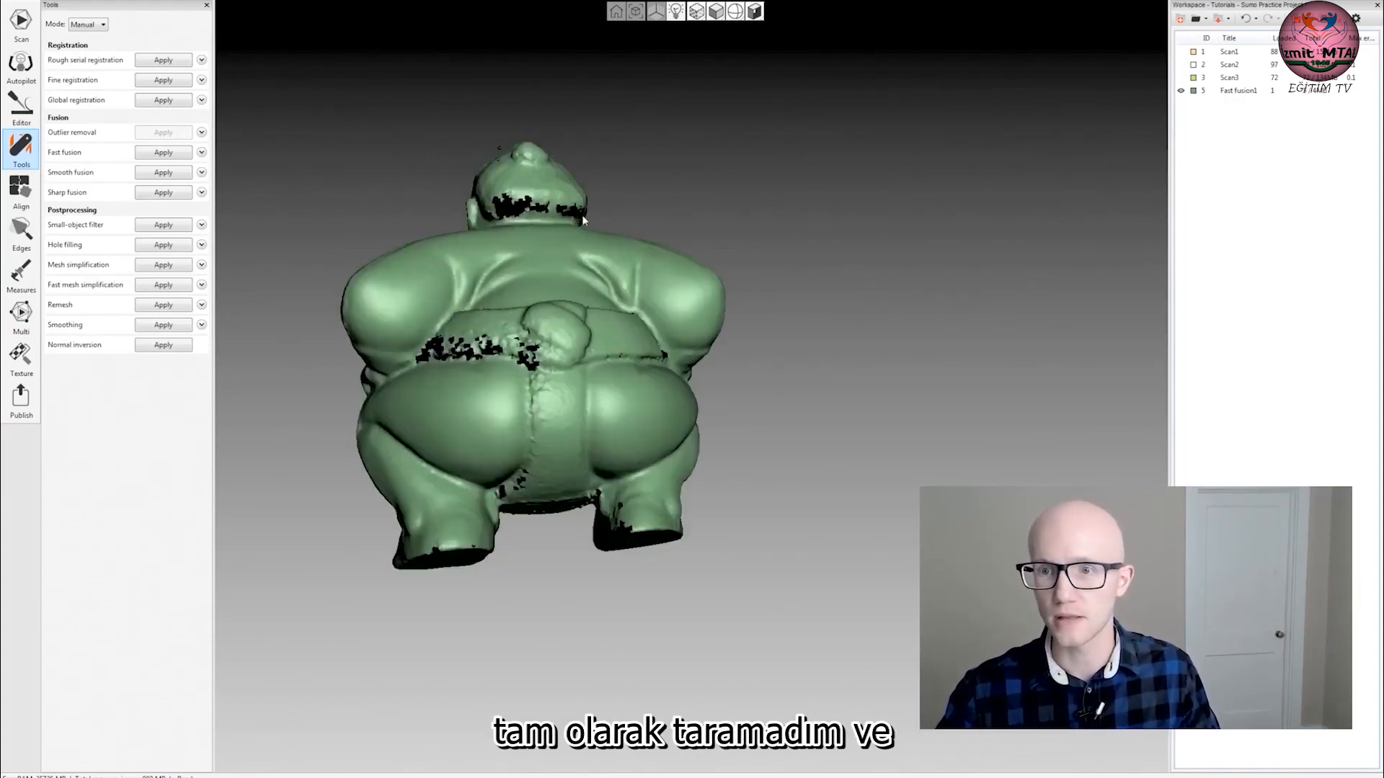
left_click_drag(564, 211, 537, 216)
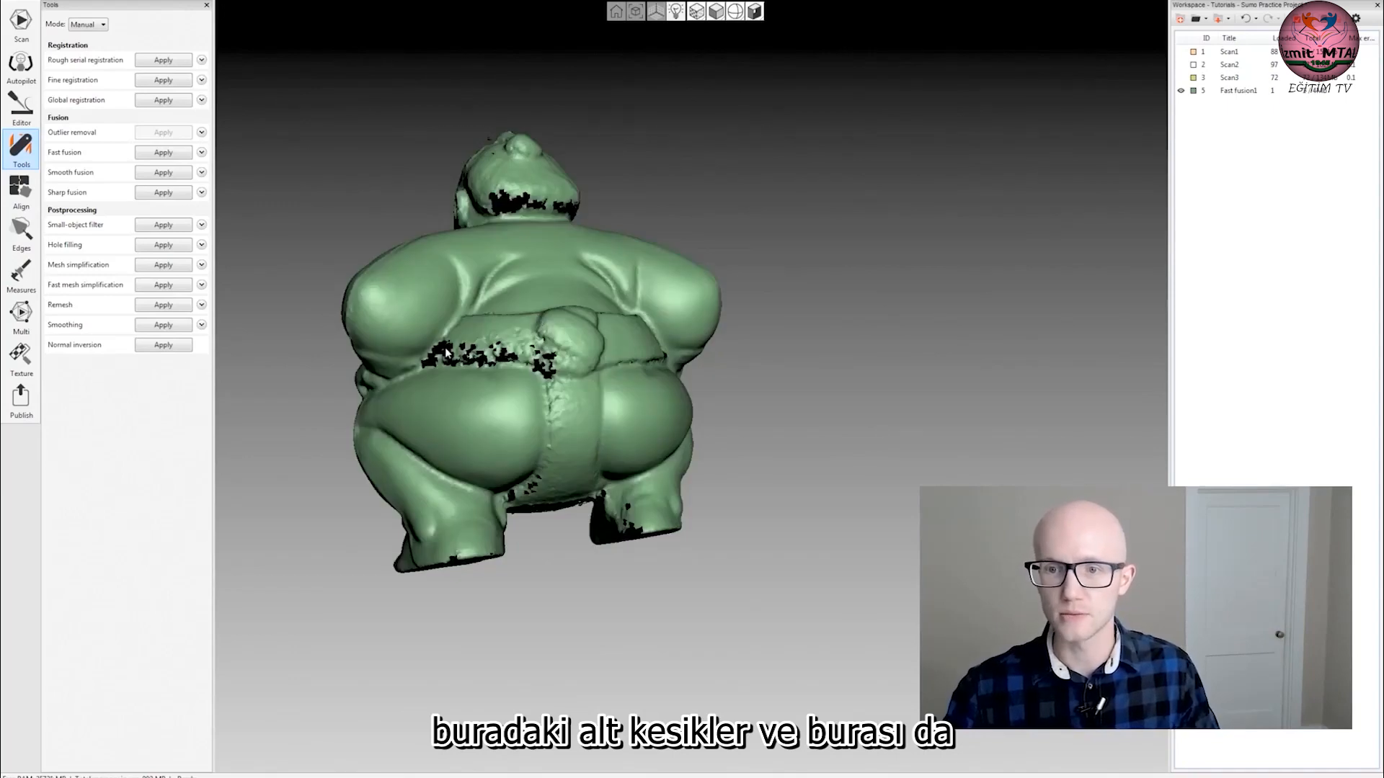
left_click_drag(542, 364, 511, 351)
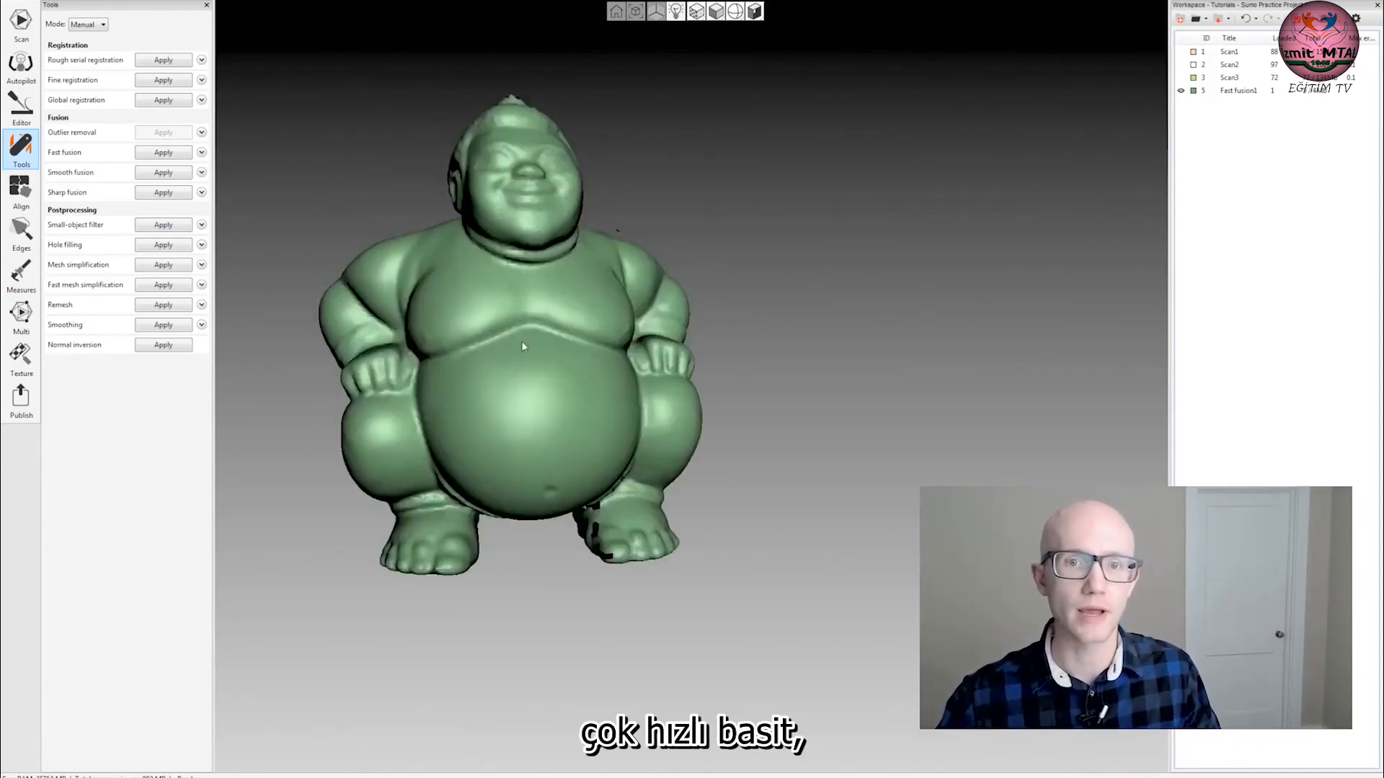
left_click_drag(332, 208, 447, 263)
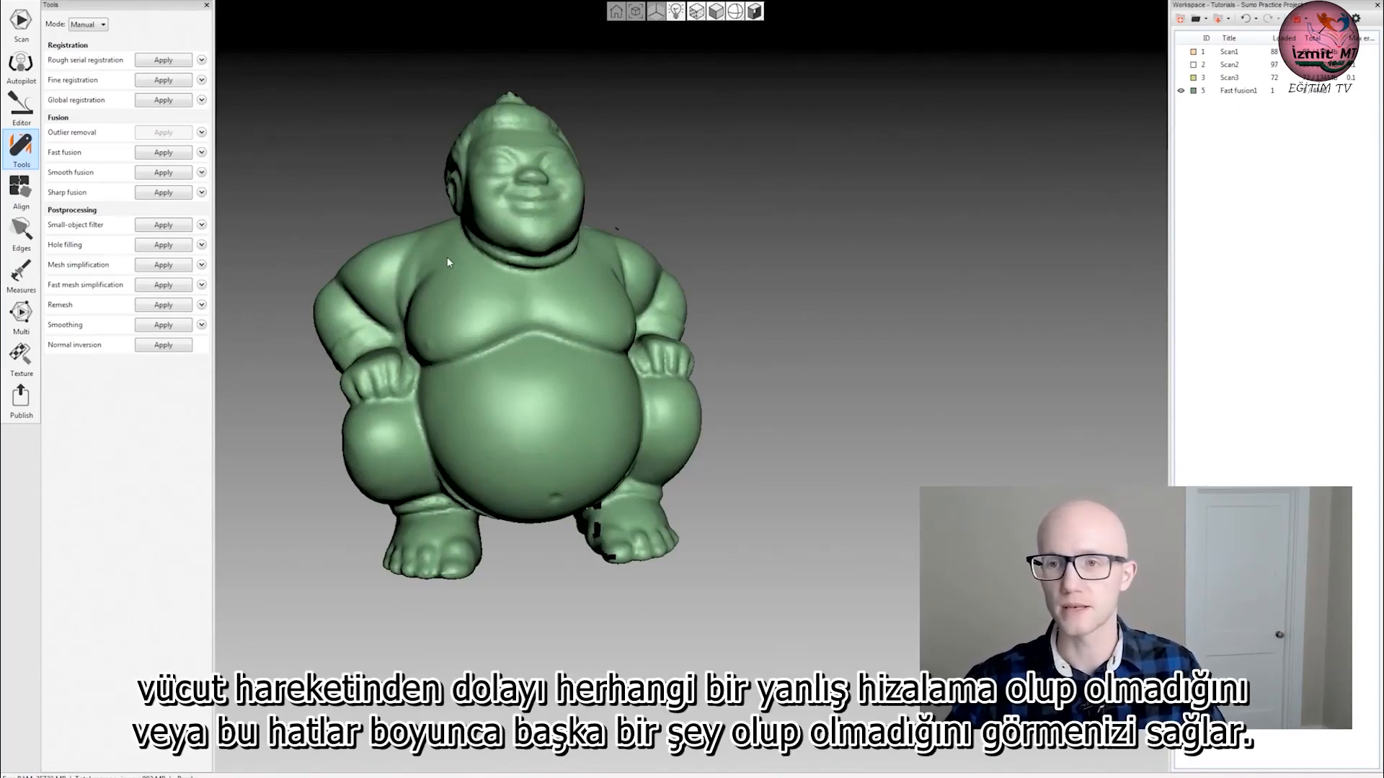
left_click_drag(447, 257, 724, 239)
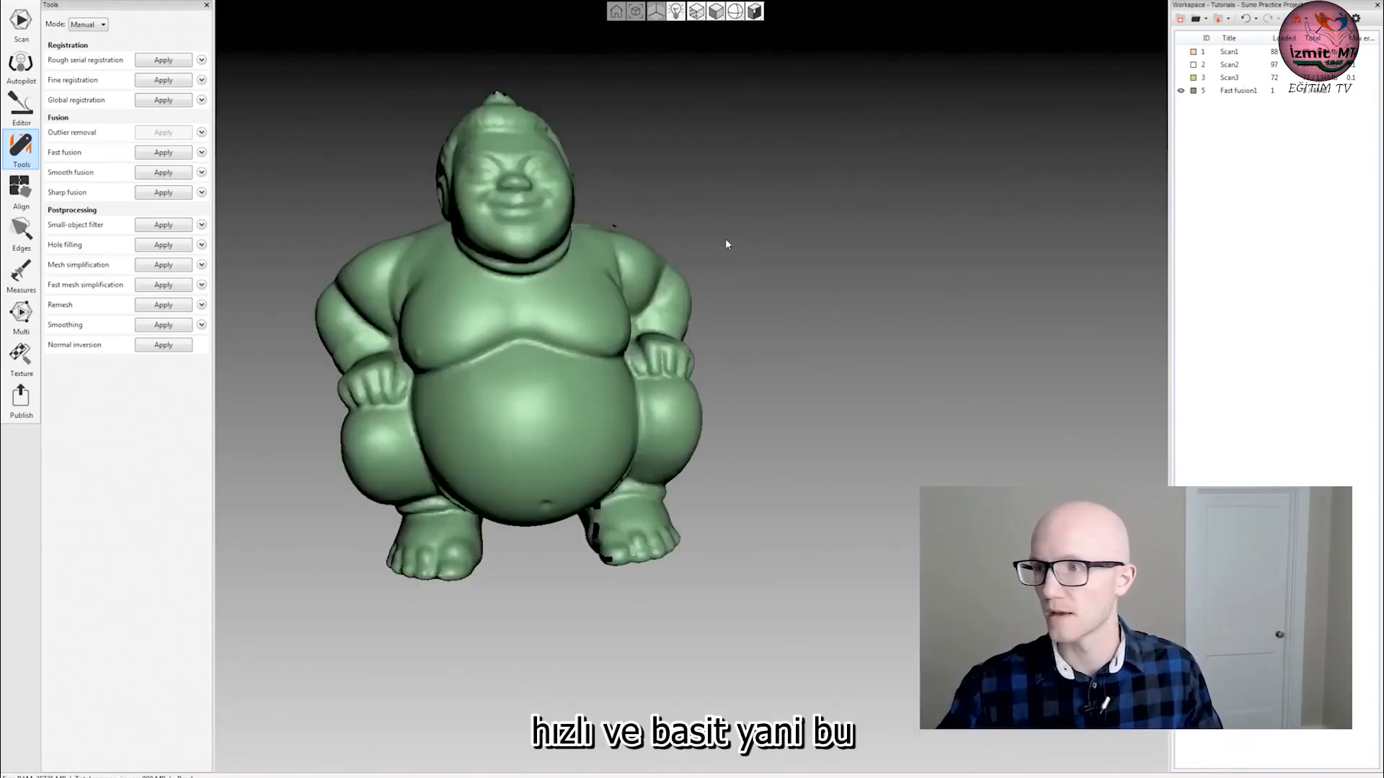
Hide the Fast fusion model, show and select Scan1, Scan2 and Scan3, and open the Smooth fusion settings.
left_click(1180, 90)
left_click(1181, 77)
left_click(1180, 64)
left_click(1180, 51)
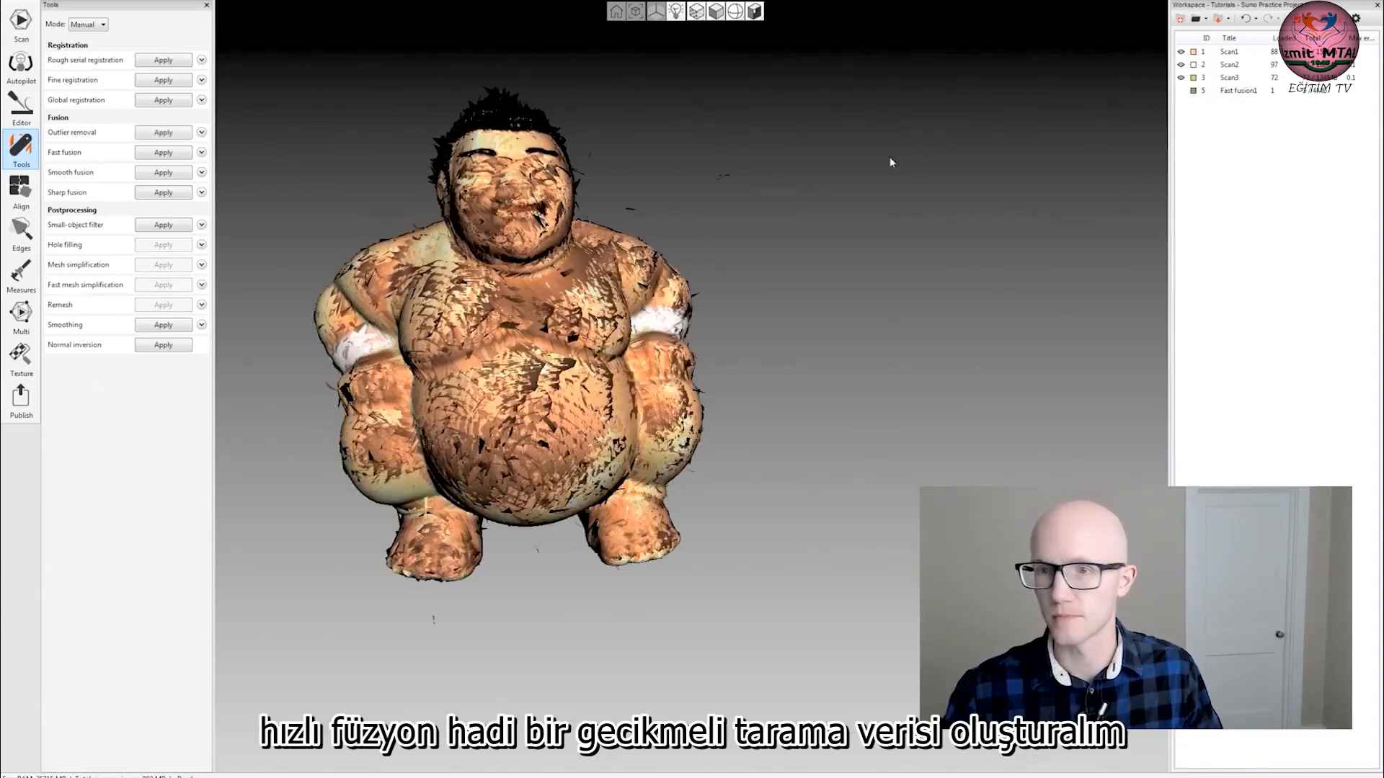
left_click_drag(585, 229, 661, 196)
left_click(1229, 64)
left_click(1235, 79)
left_click(202, 173)
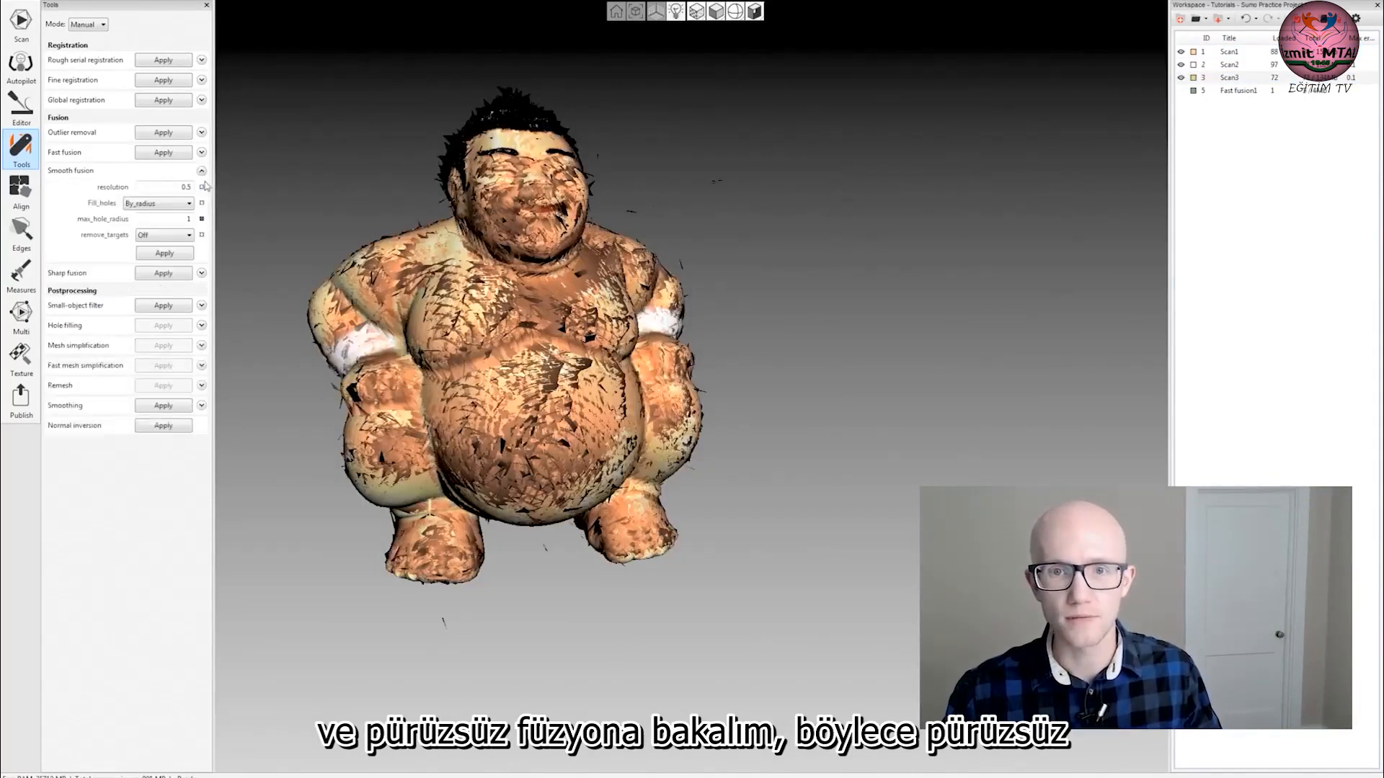
left_click(160, 205)
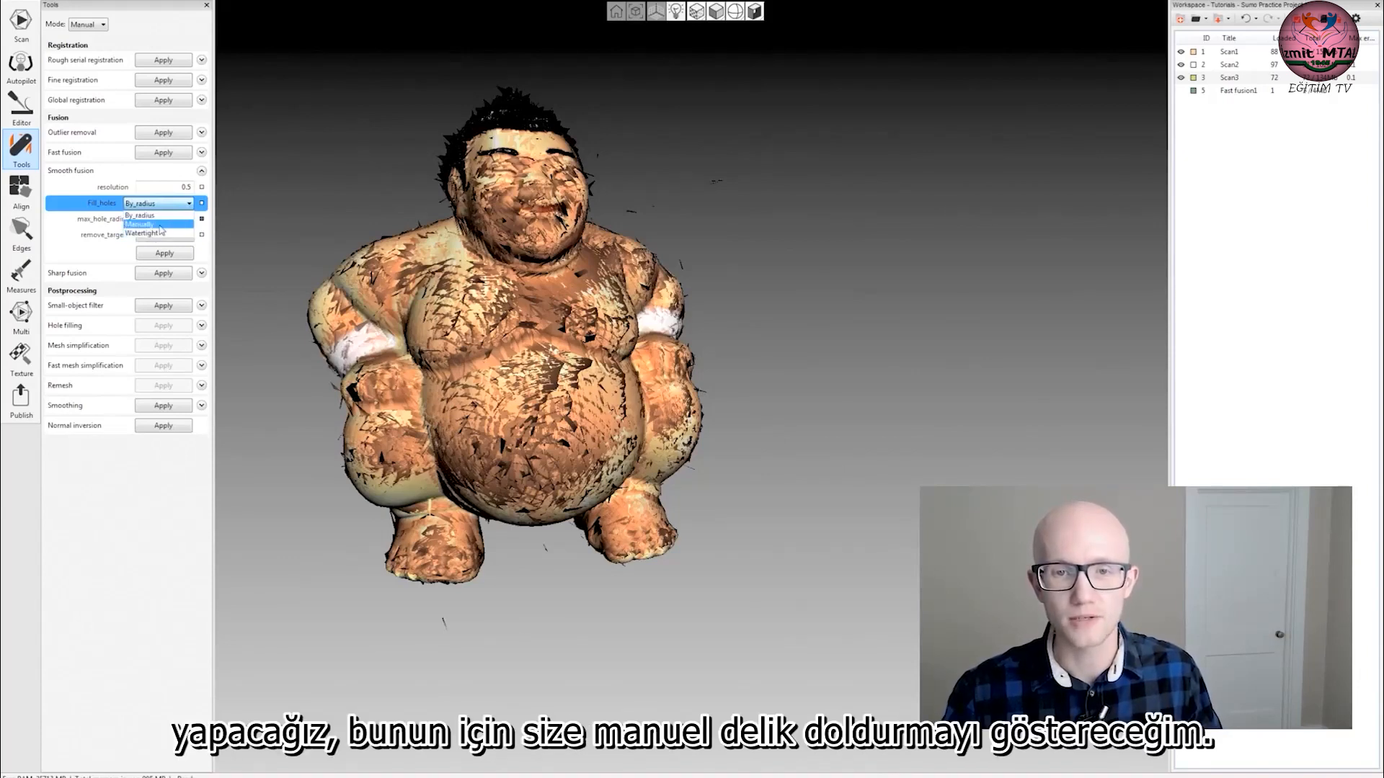
left_click(160, 224)
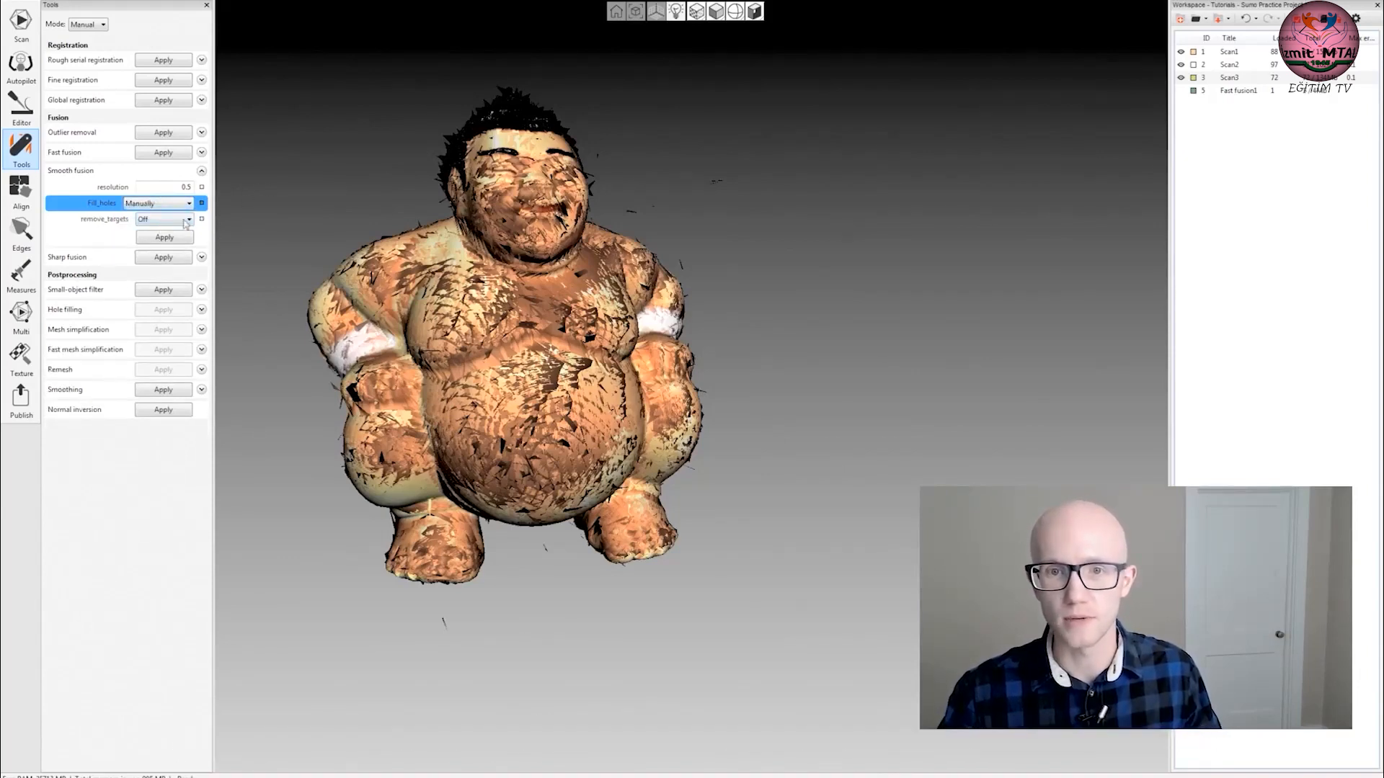
left_click(166, 203)
left_click(180, 229)
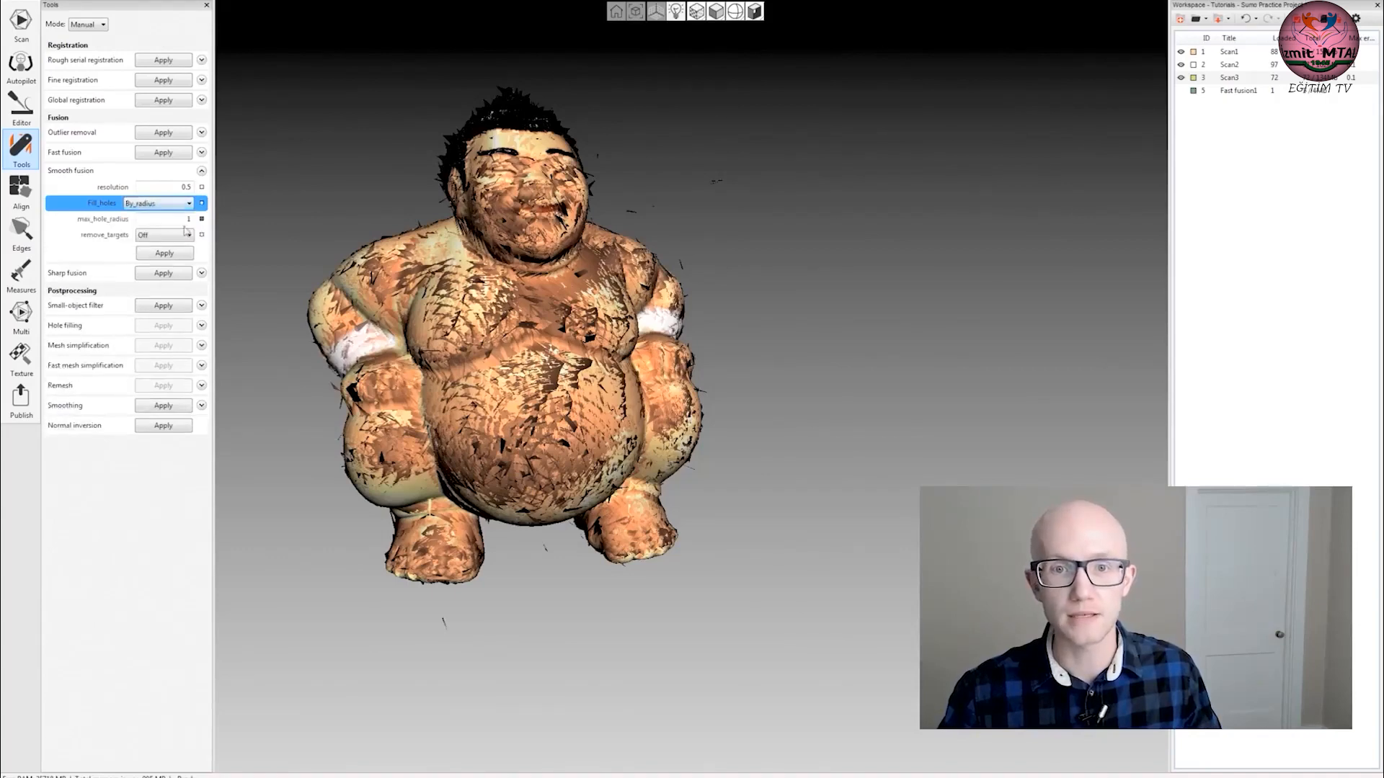
Run Smooth fusion on the three sumo scans with the hole filling option set to Manually.
left_click(188, 206)
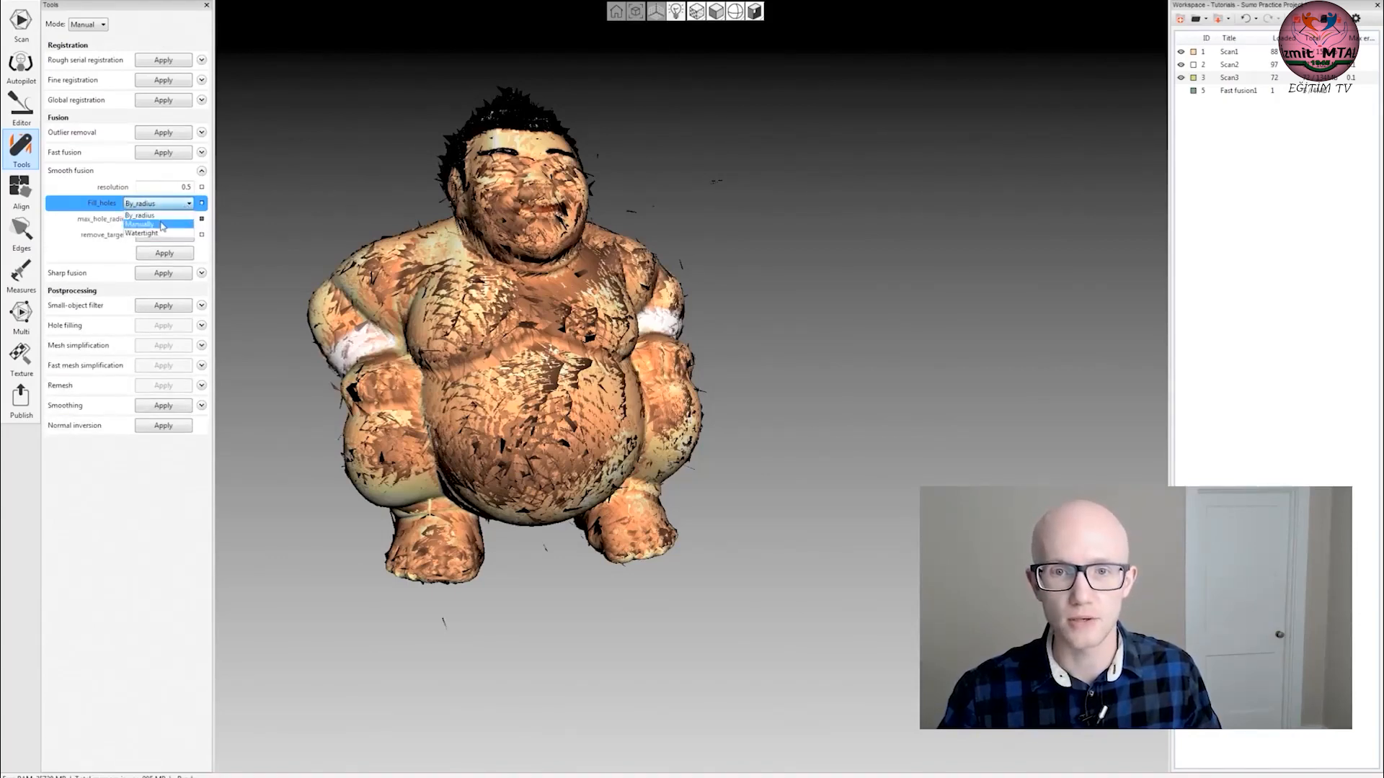
left_click(162, 225)
left_click(168, 238)
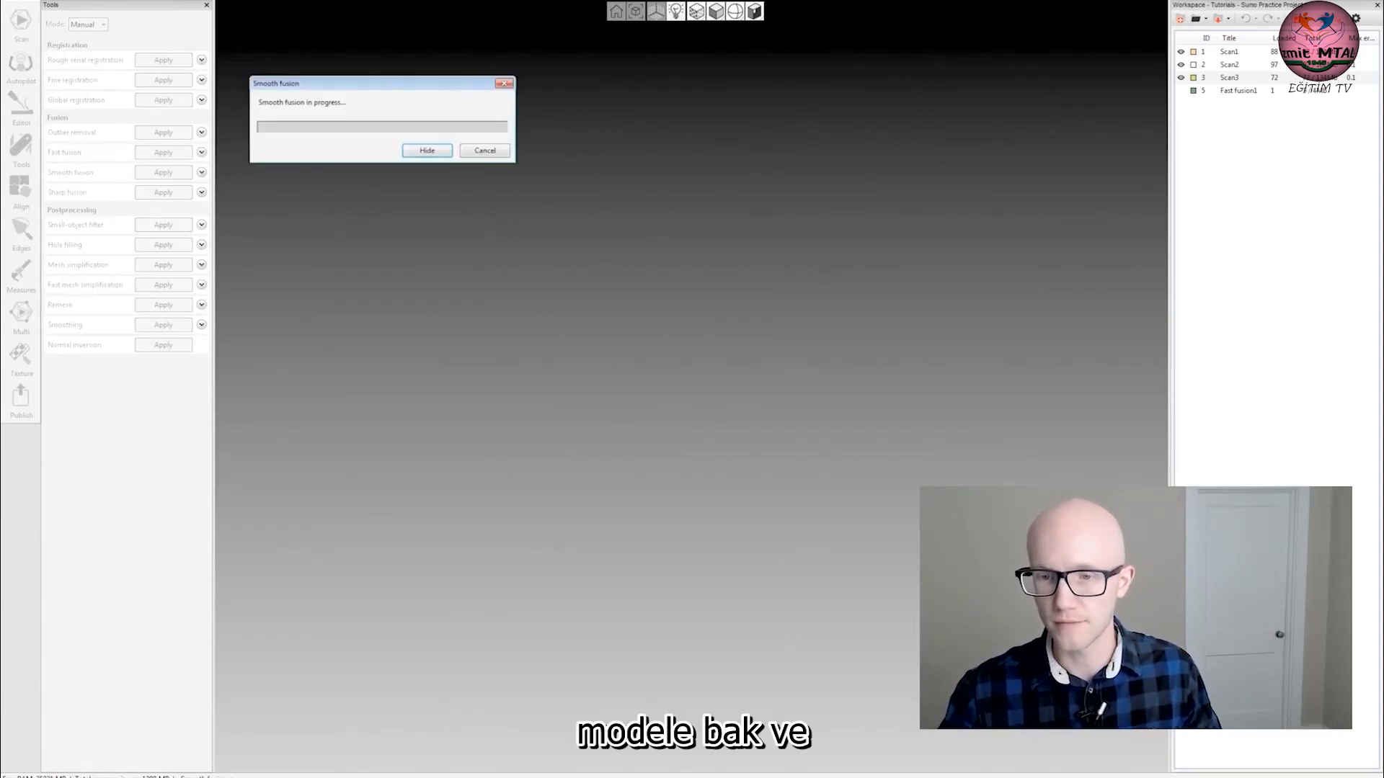
left_click_drag(343, 84, 335, 74)
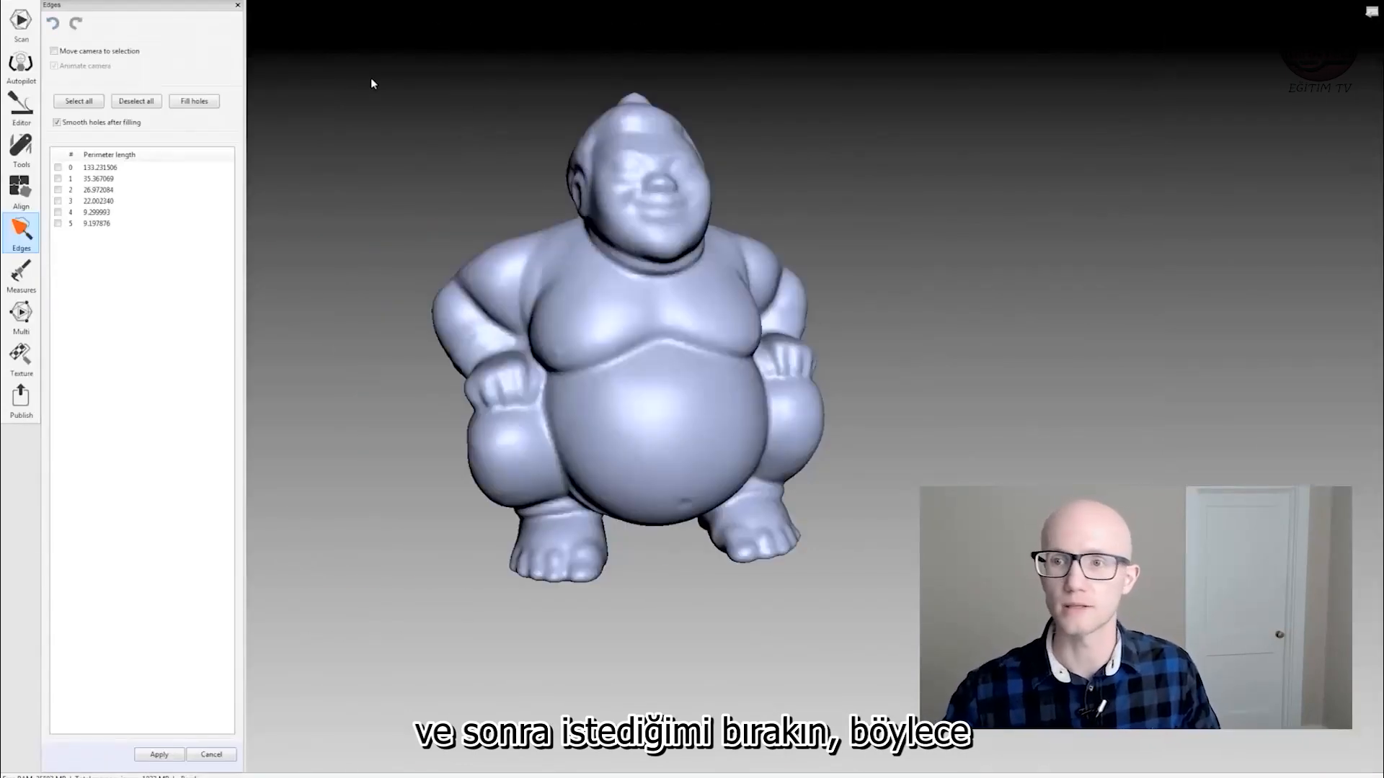
Mark the large waist hole, the small hole beside the arm and the neck hole on the model's back for filling.
left_click_drag(371, 83, 899, 347)
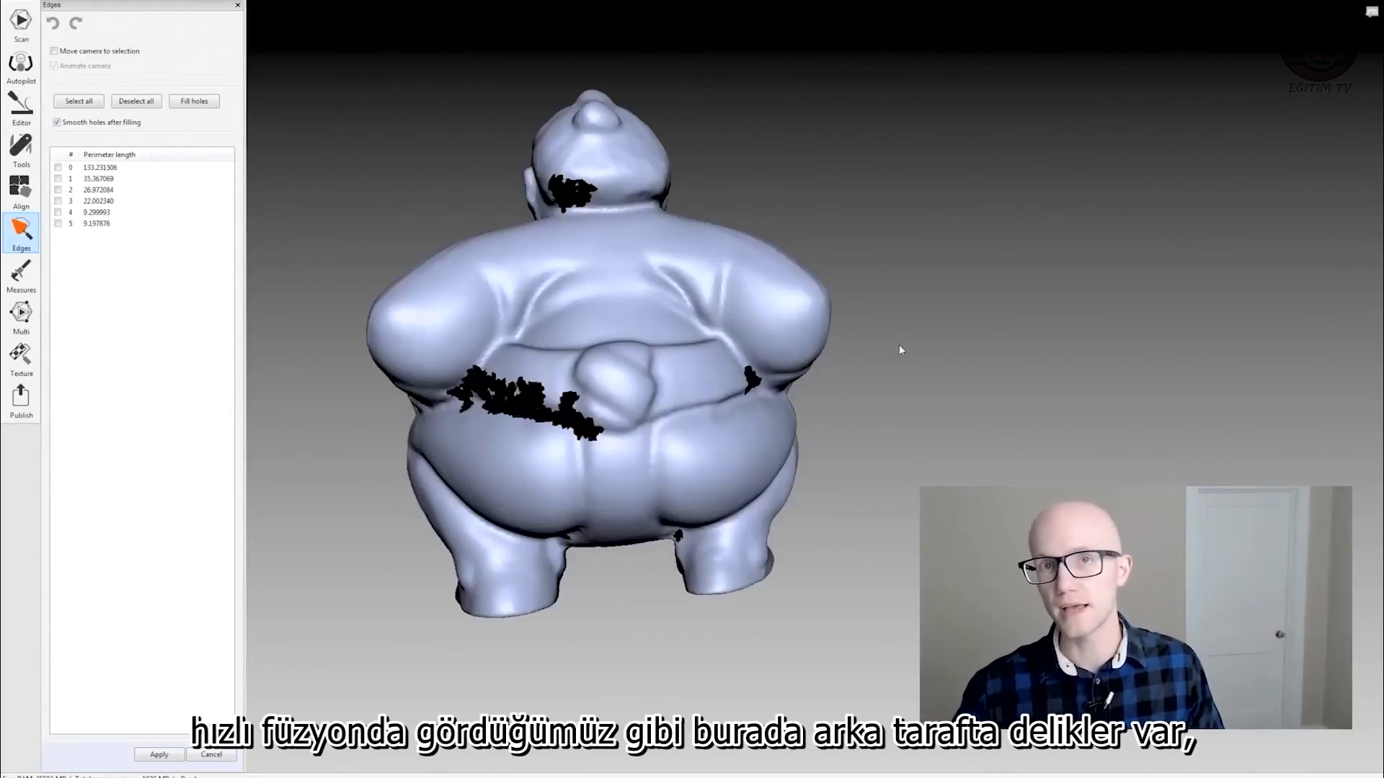
left_click_drag(846, 321, 888, 253)
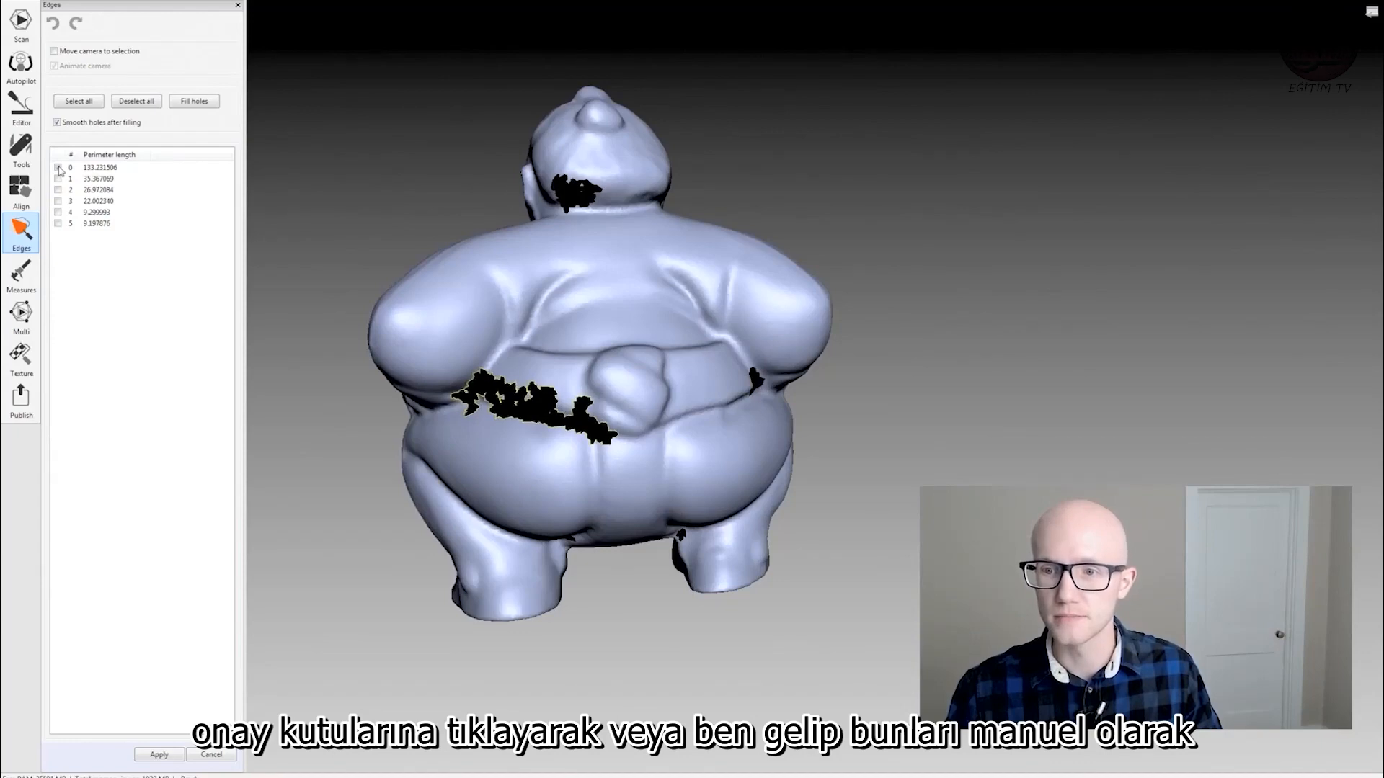
left_click_drag(941, 442, 900, 438)
left_click(751, 380)
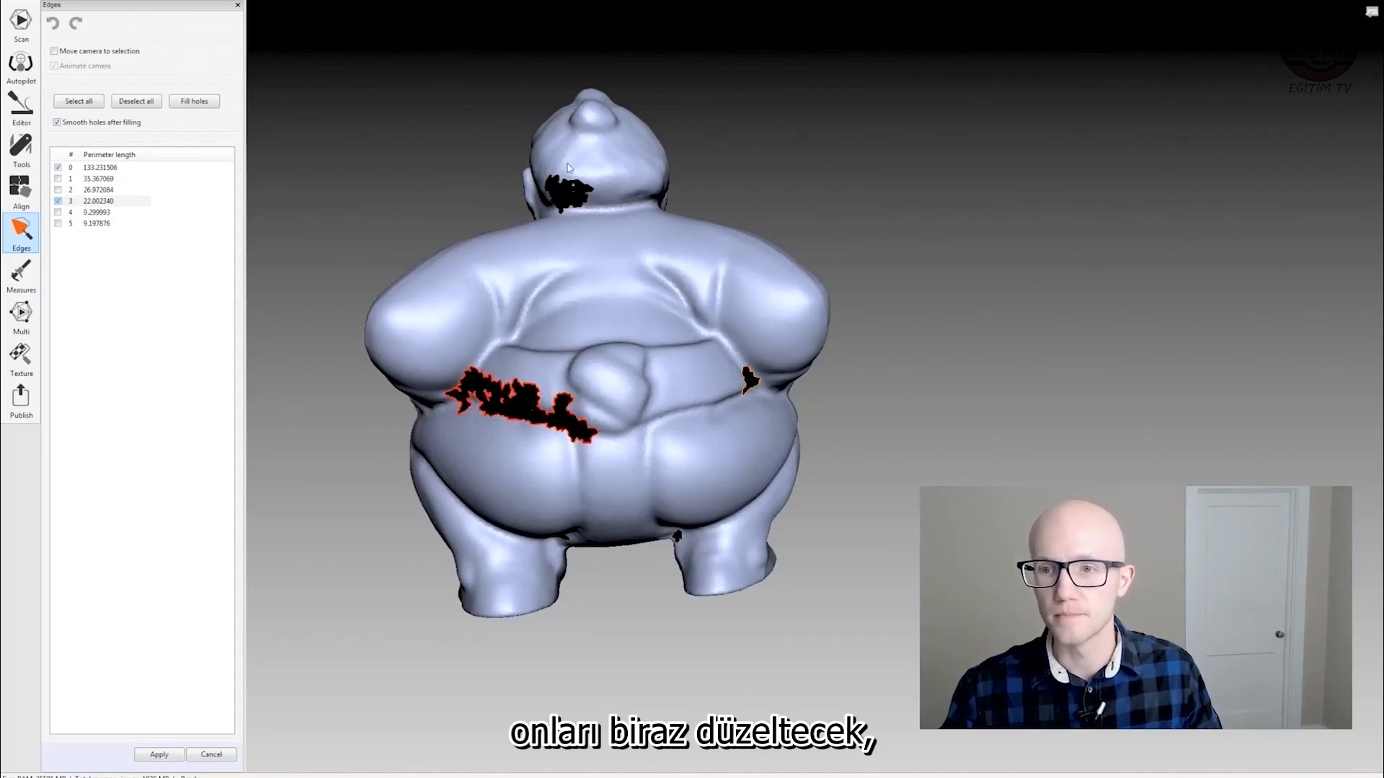
left_click(566, 189)
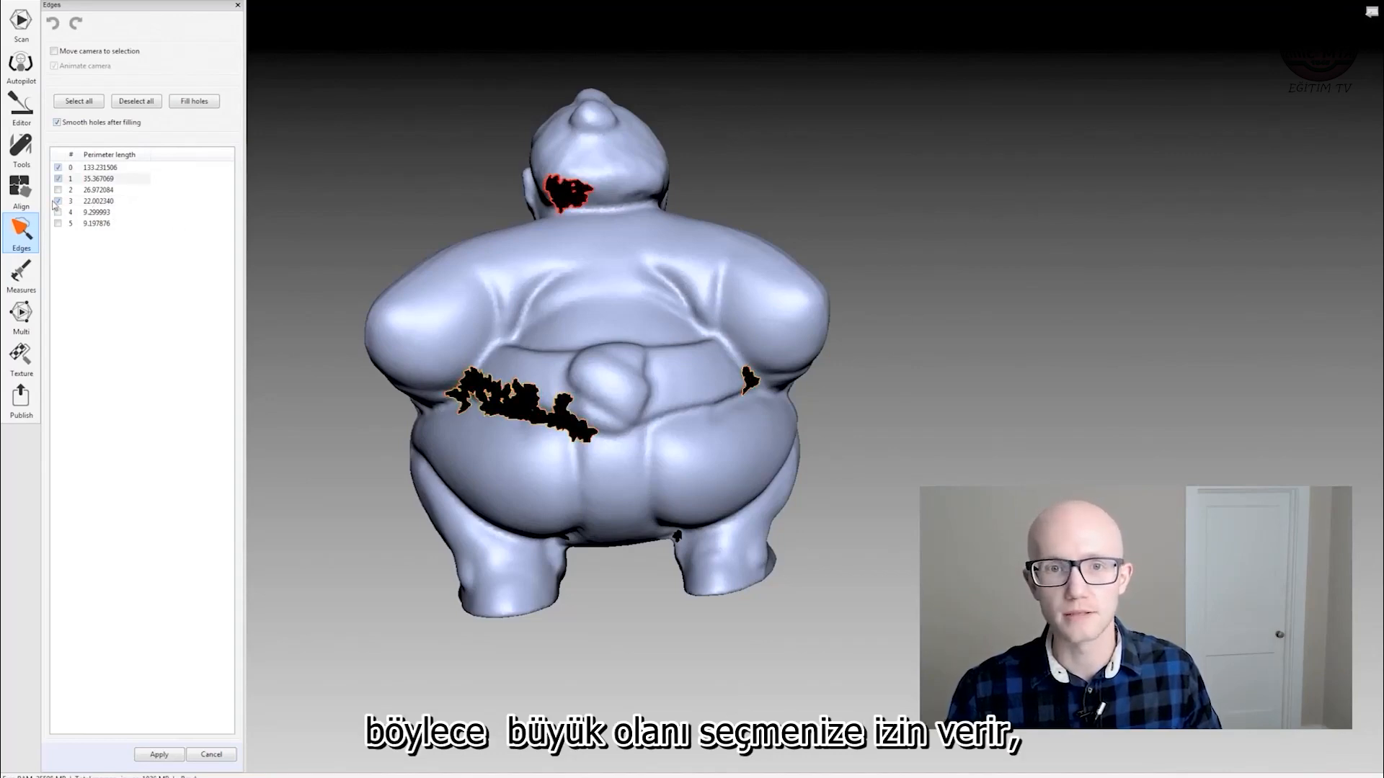
Unmark the large waist hole, then mark all holes in the list and clear the whole selection again.
left_click(57, 168)
left_click_drag(883, 224, 918, 227)
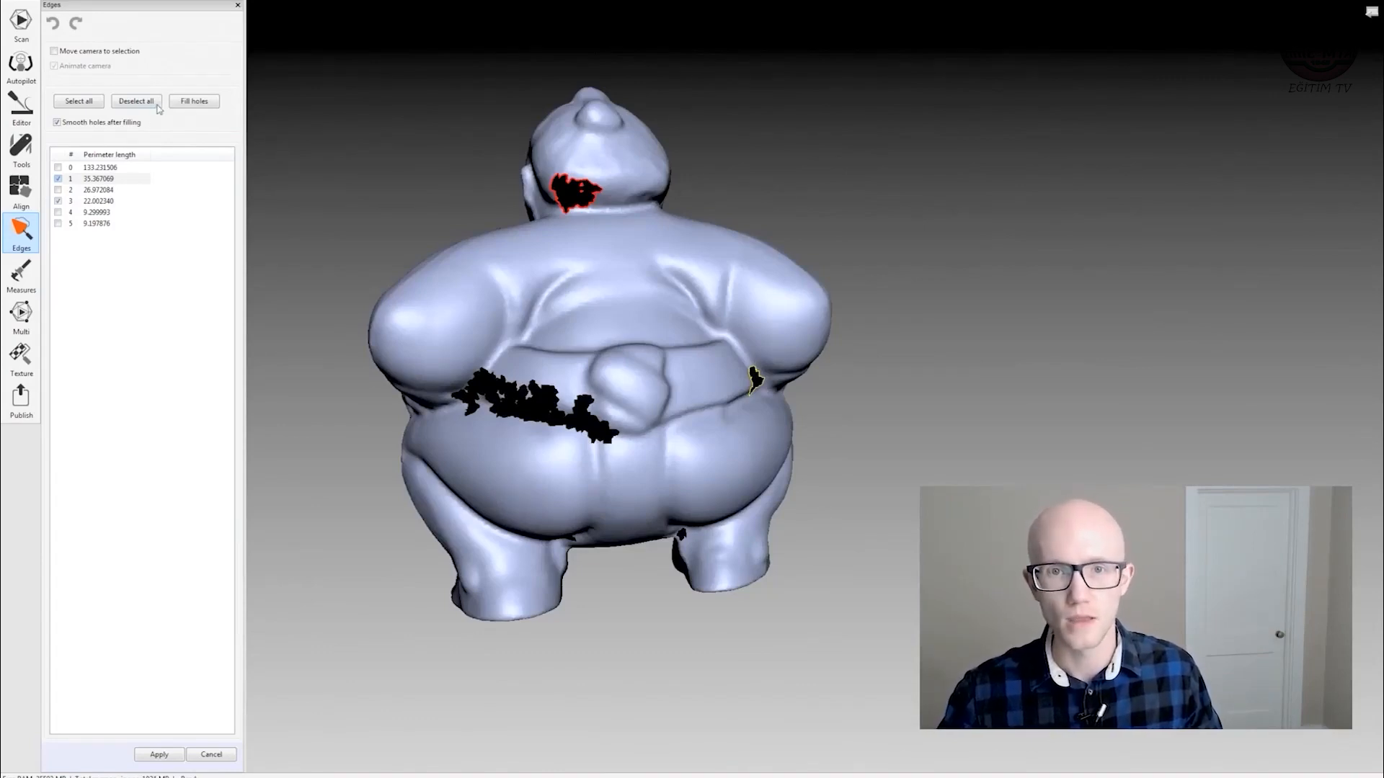
left_click(81, 102)
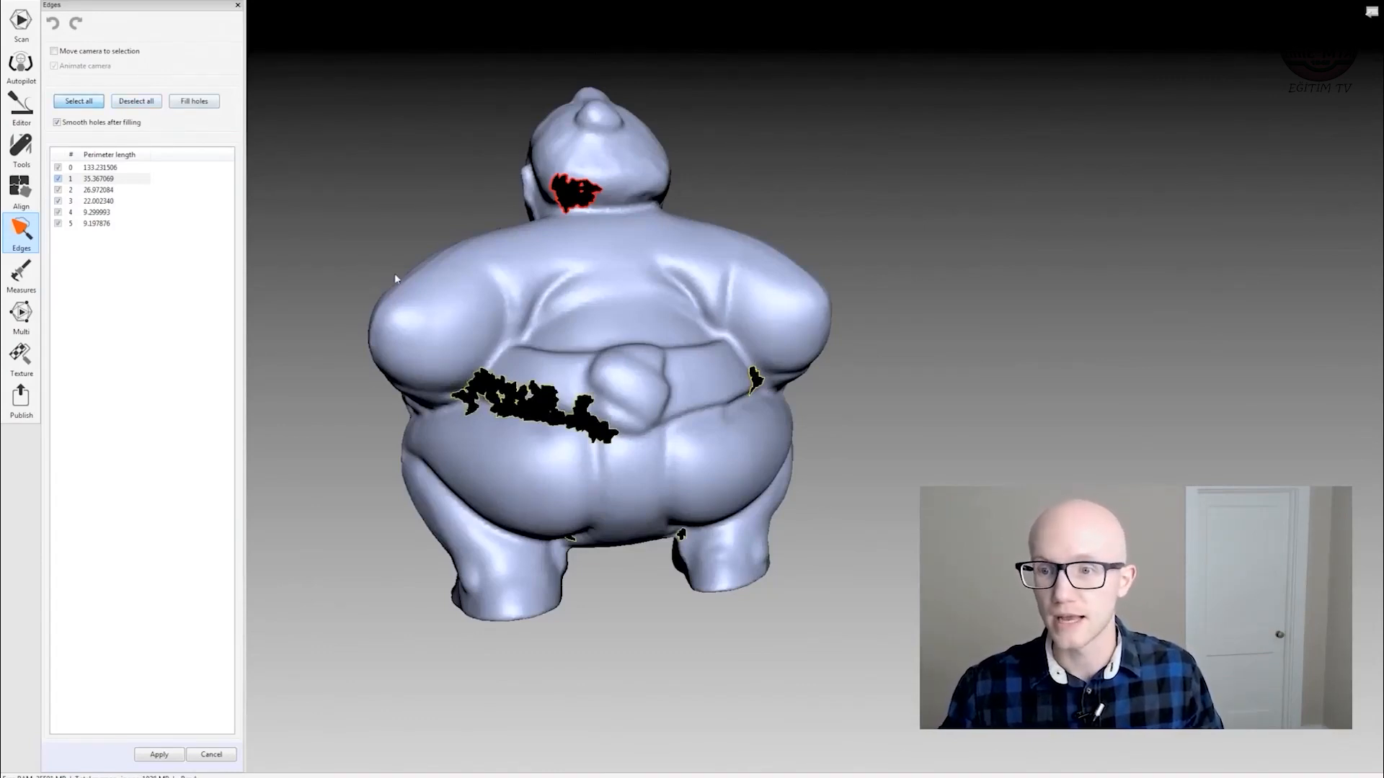
left_click(136, 101)
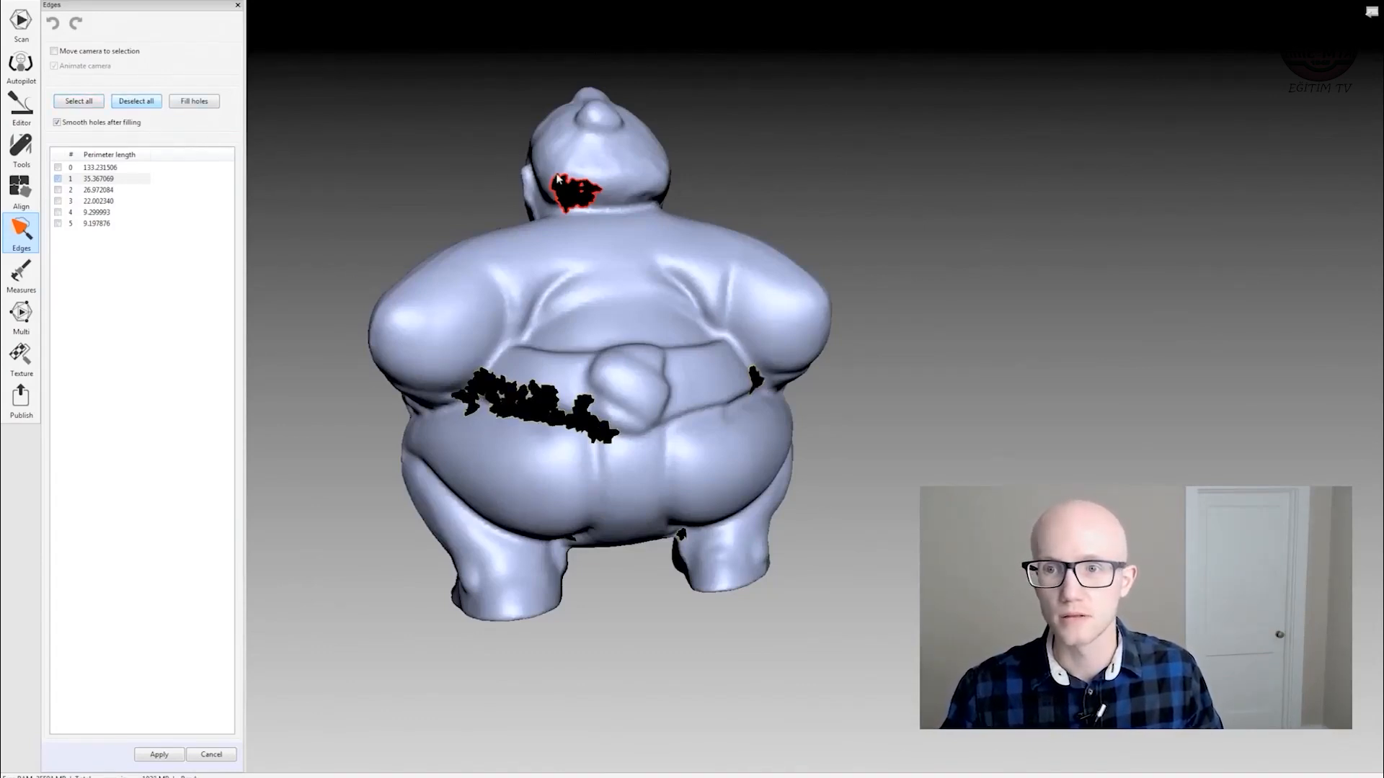
Fill the neck hole, the small hole beside the arm and the small hole above the leg, and apply the result.
left_click(589, 190)
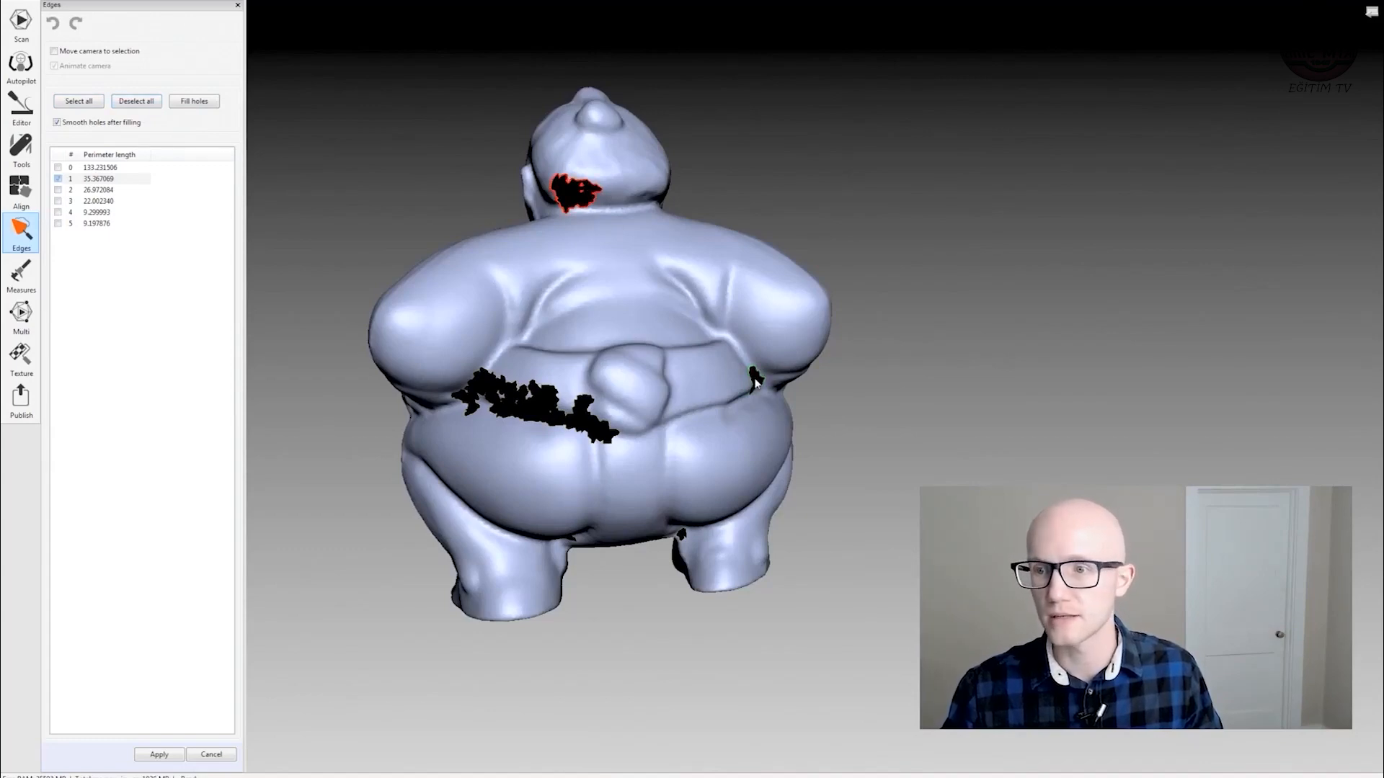
left_click(754, 382)
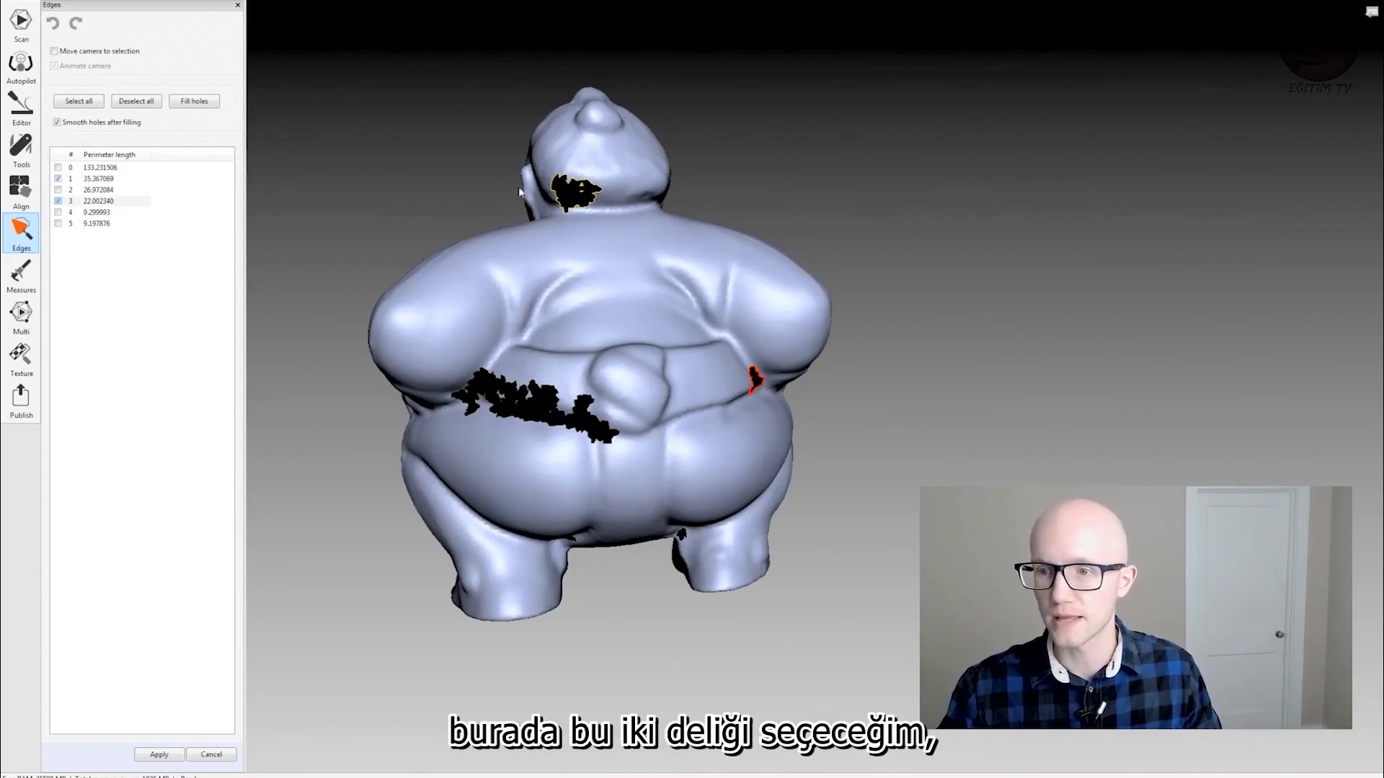
left_click(683, 538)
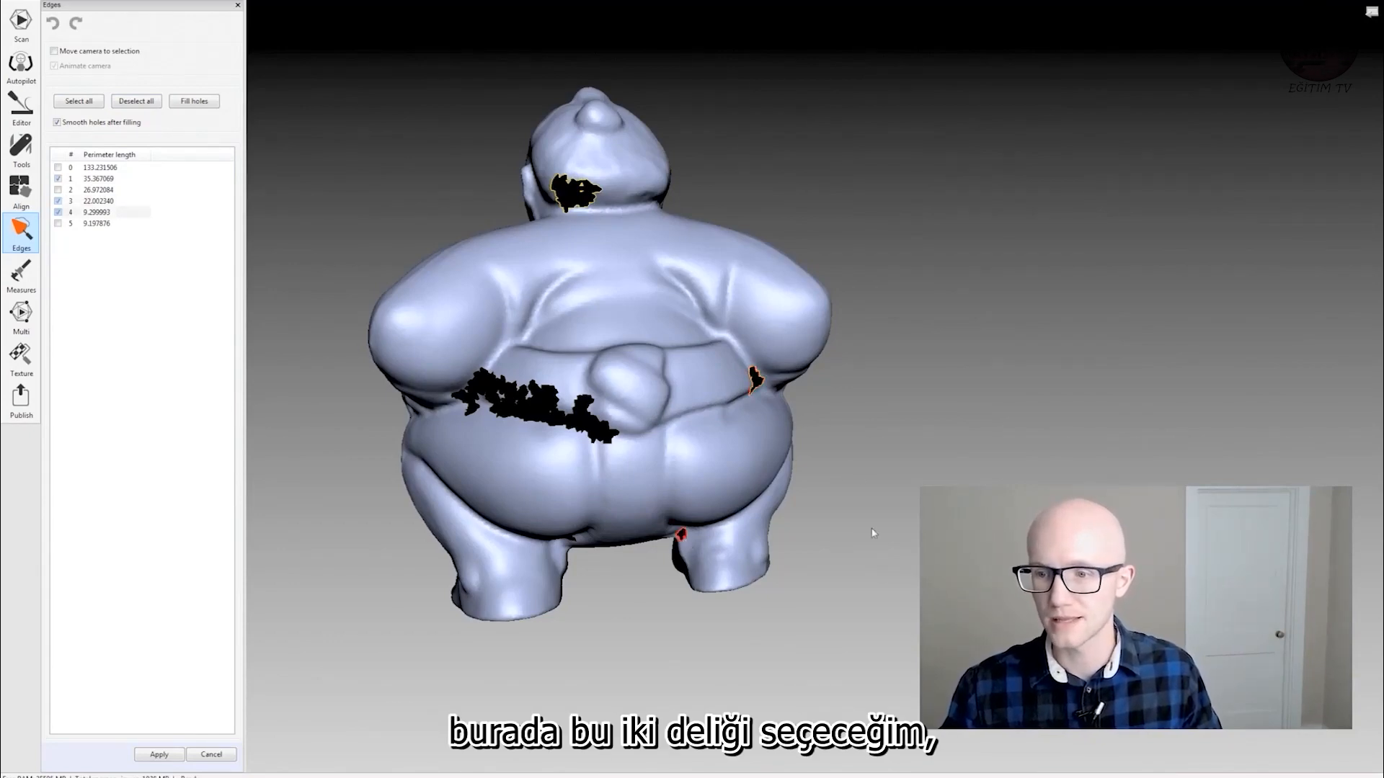
left_click(194, 103)
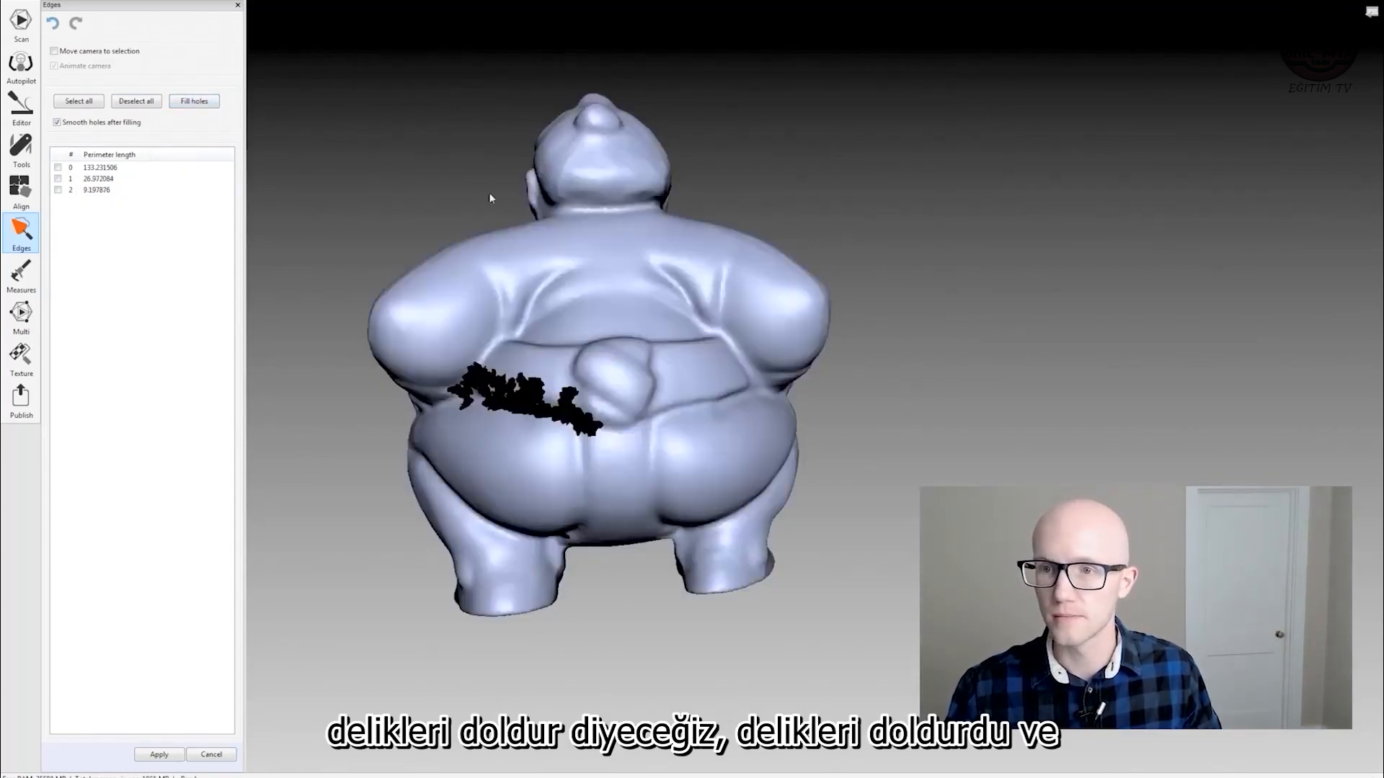
left_click_drag(489, 193, 510, 220)
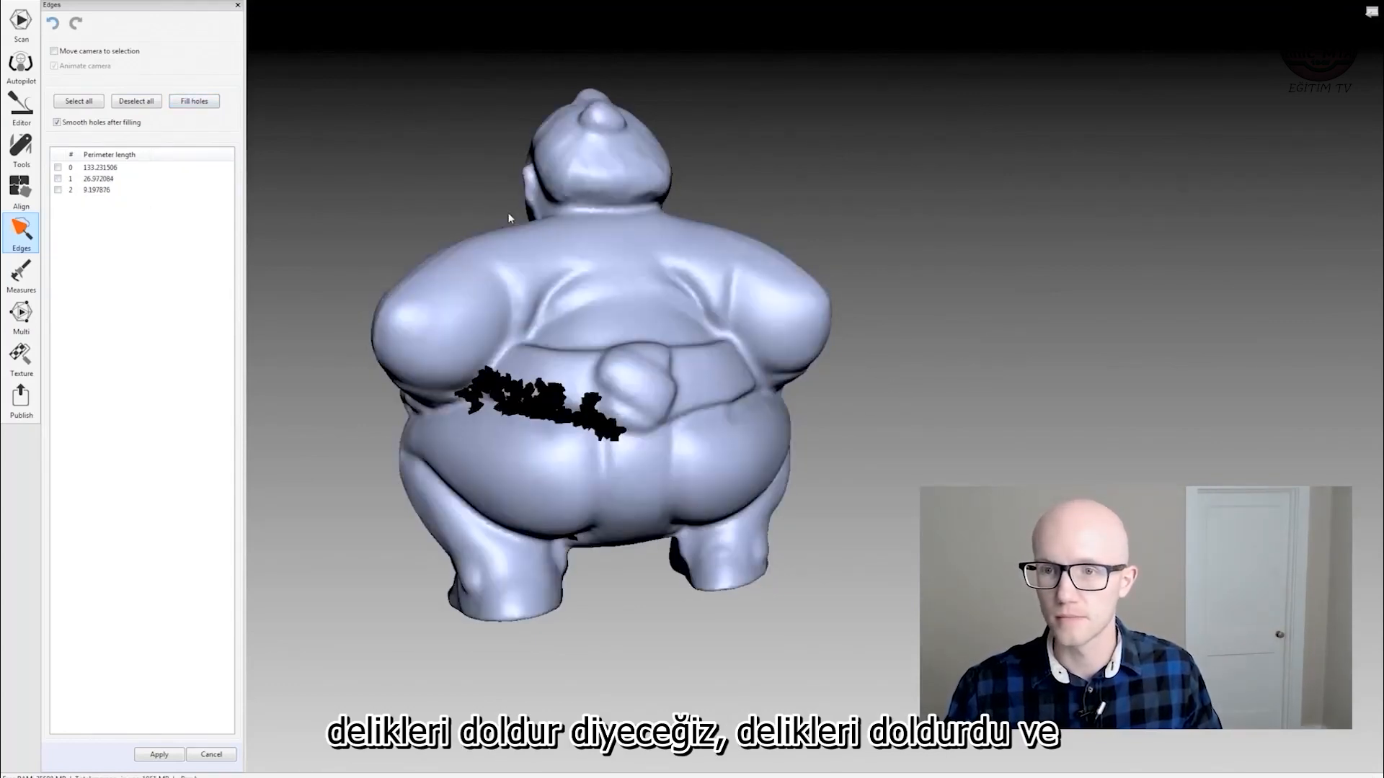
left_click(157, 754)
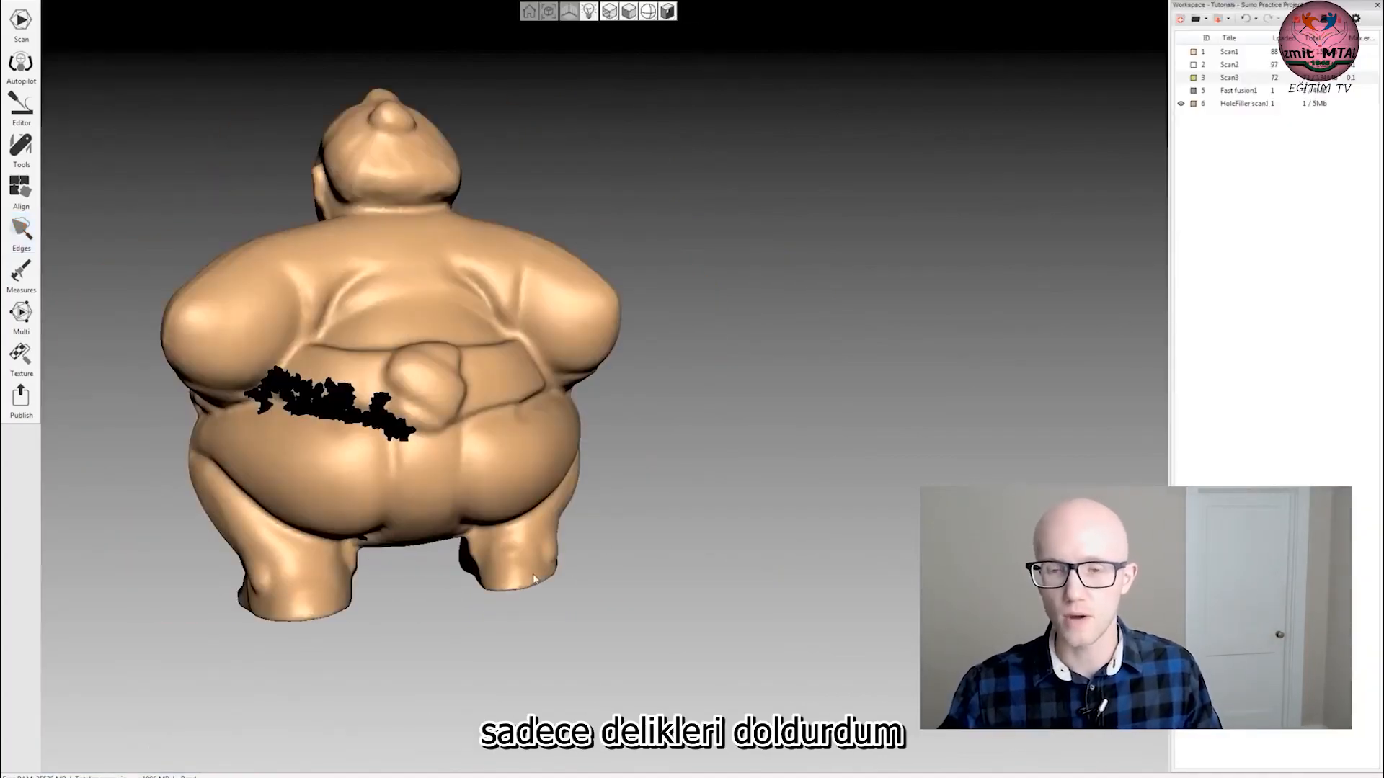
Rename the hole-filled model in the workspace as Smooth Fusion1.
left_click_drag(533, 579, 530, 528)
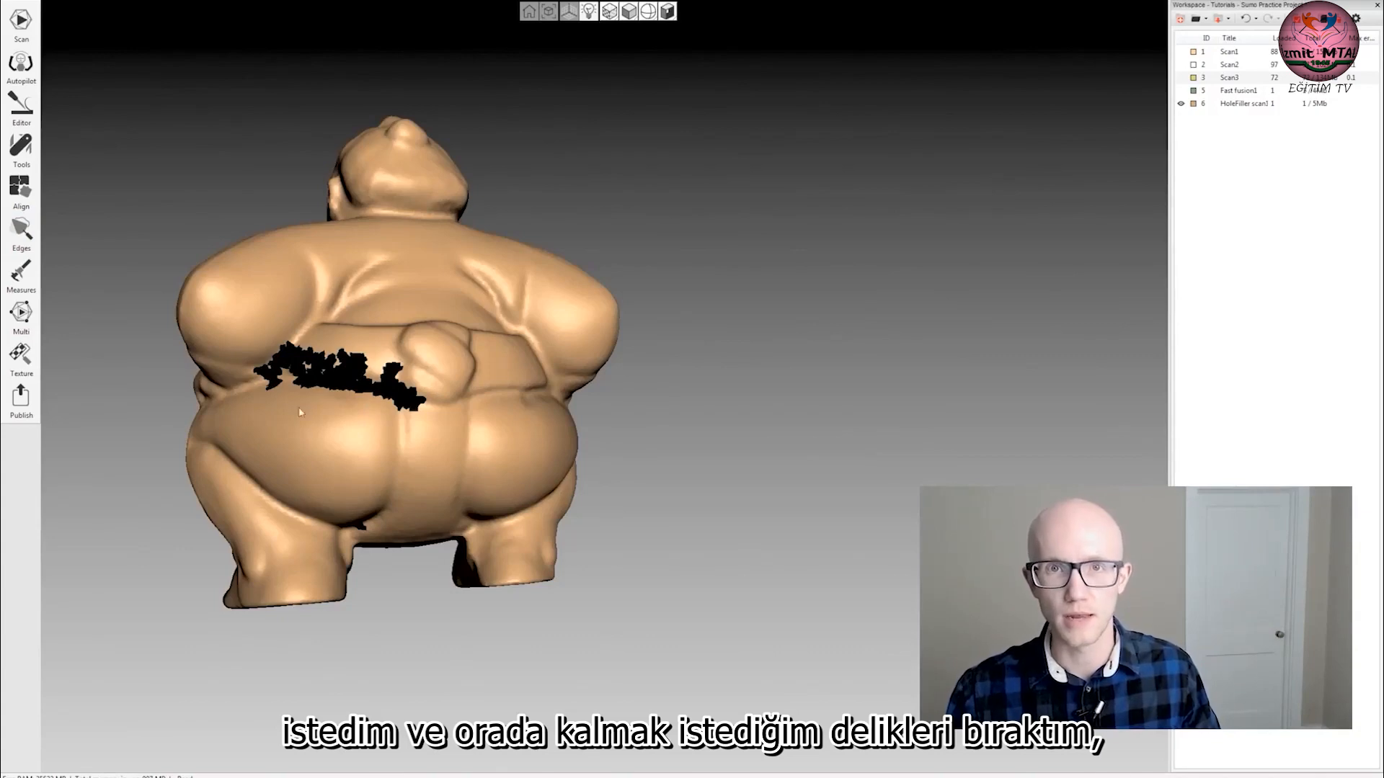
mouse_move(300, 412)
left_mouse_down()
mouse_move(308, 330)
mouse_move(278, 365)
mouse_move(531, 298)
mouse_move(463, 411)
mouse_move(231, 426)
mouse_move(497, 220)
left_mouse_up()
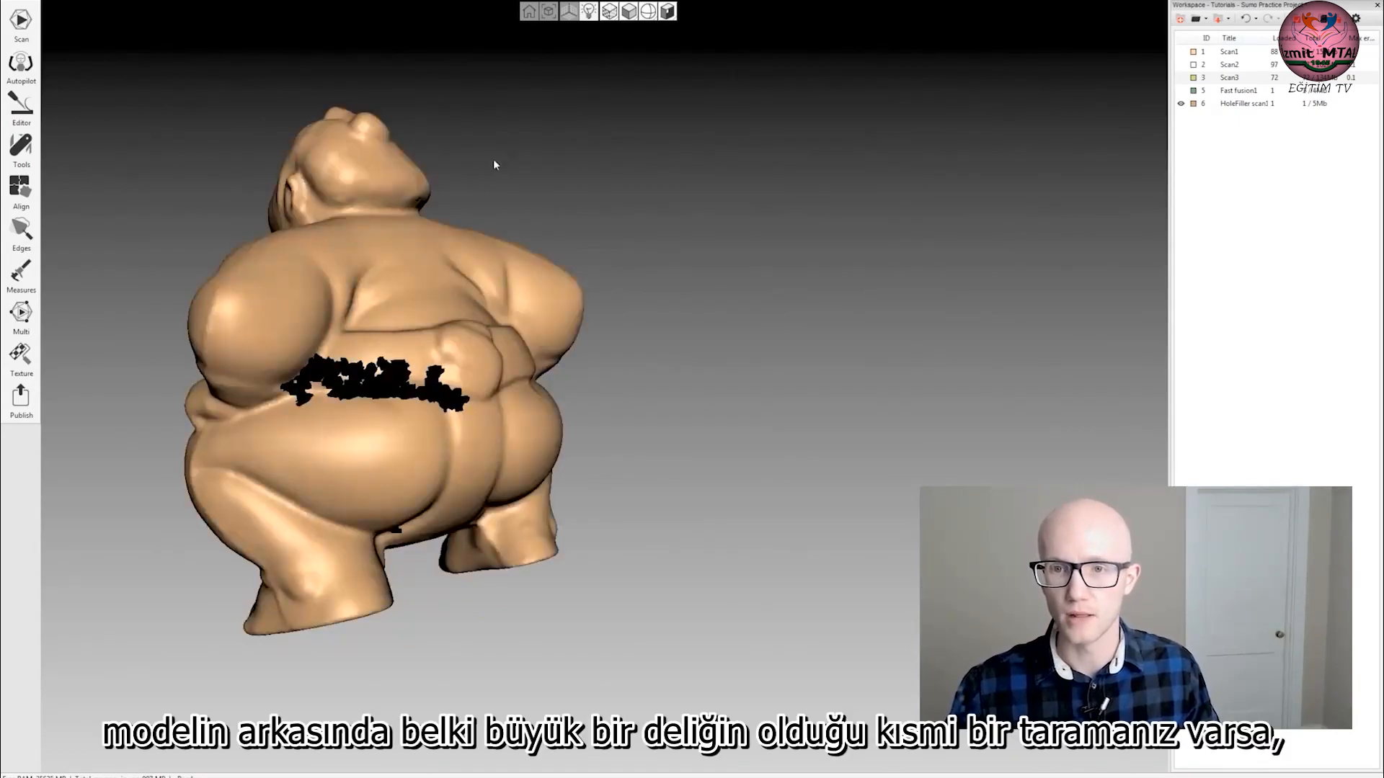
mouse_move(686, 446)
left_mouse_down()
mouse_move(405, 414)
mouse_move(629, 414)
mouse_move(462, 262)
left_mouse_up()
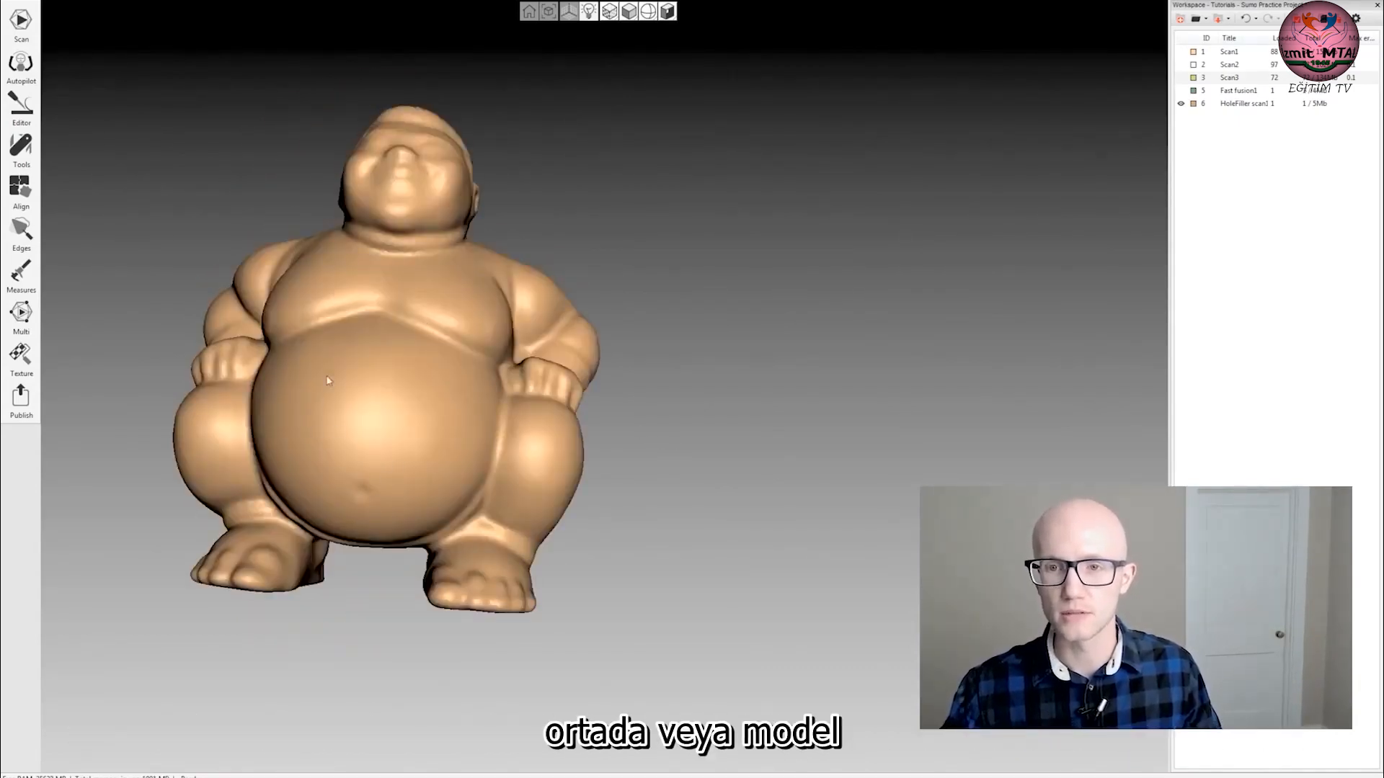
left_click_drag(325, 376, 466, 353)
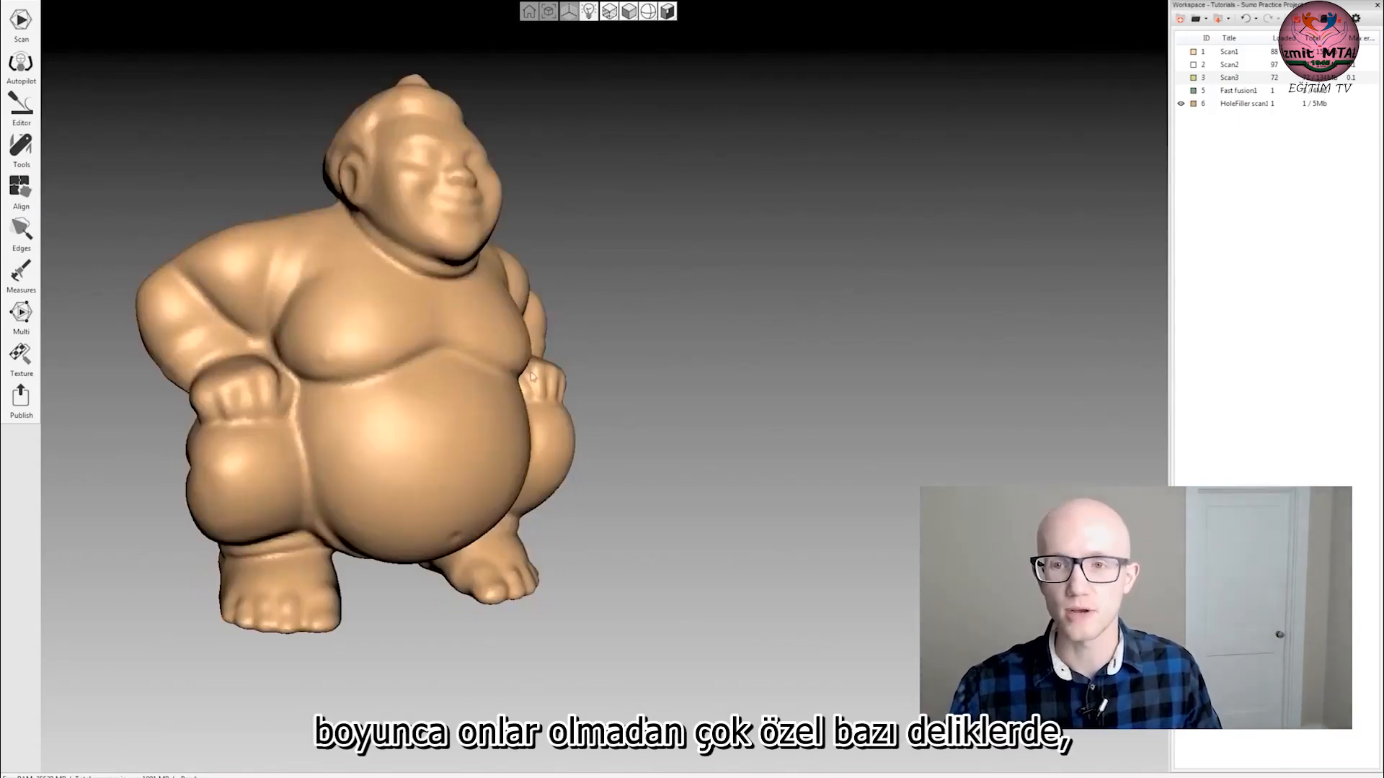
left_click_drag(359, 350, 368, 152)
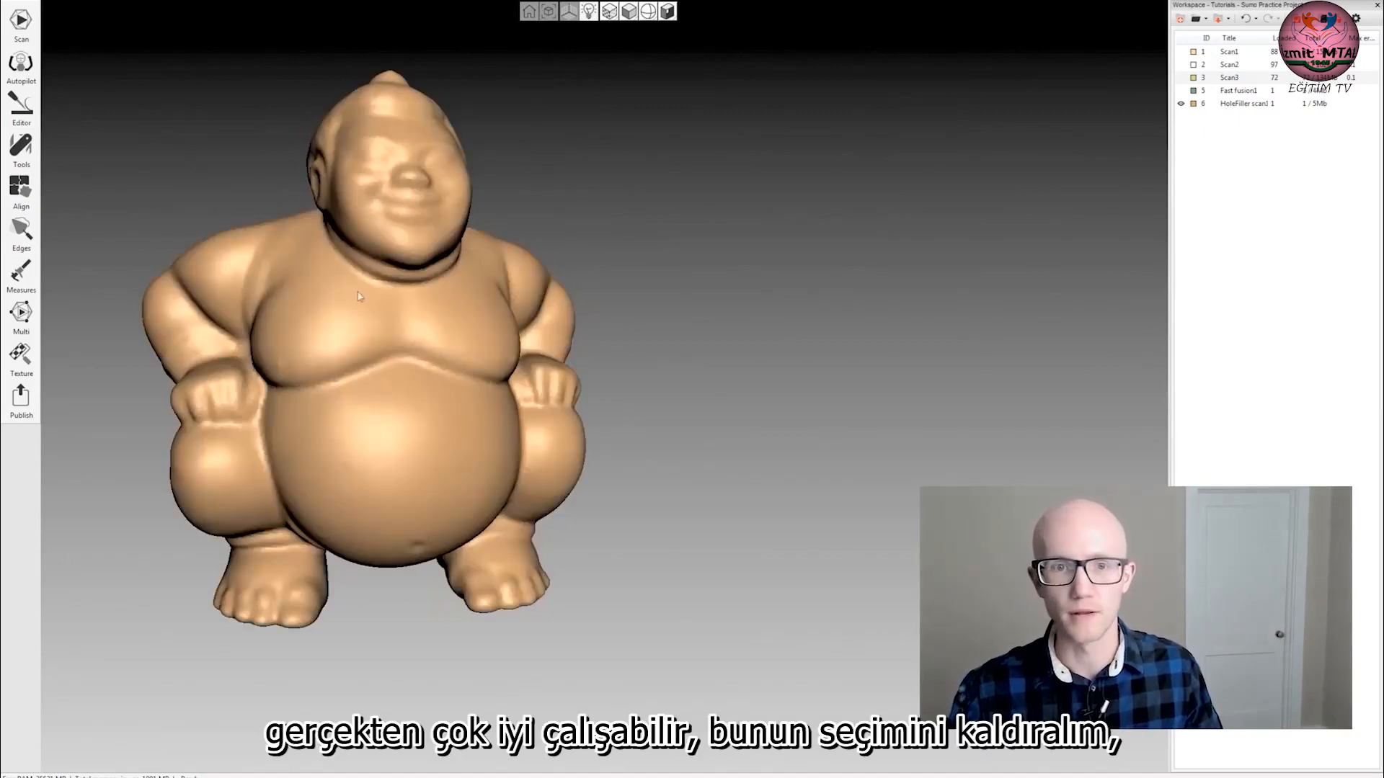
left_click(21, 148)
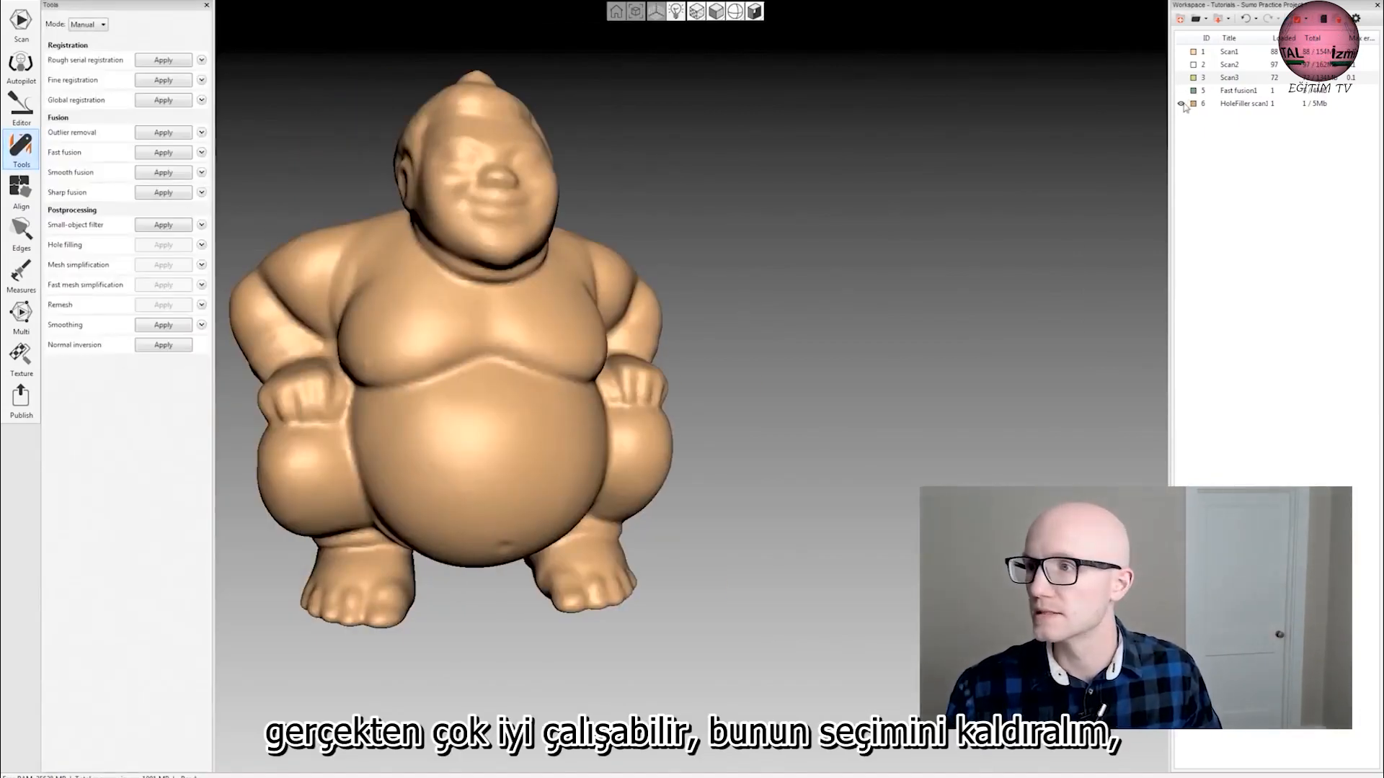
right_click(1241, 106)
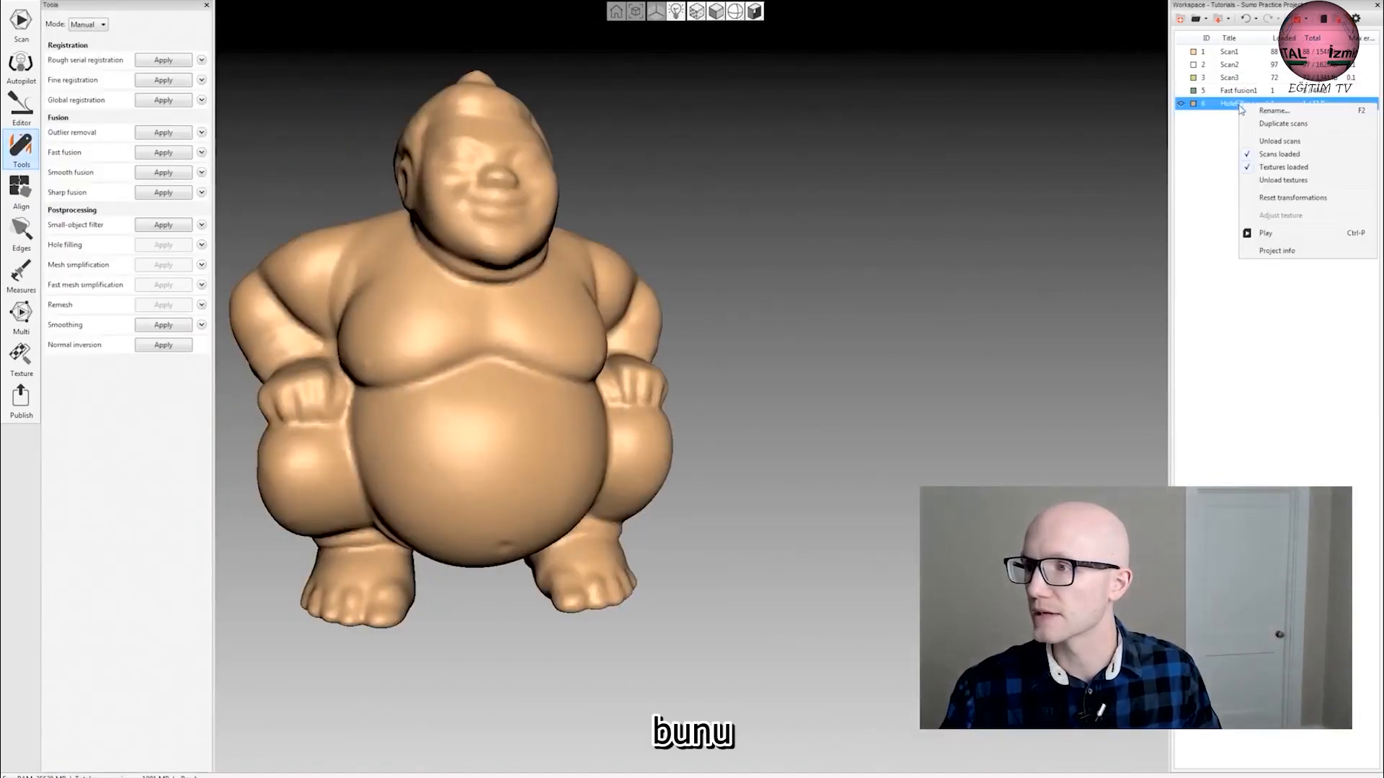
left_click(1268, 115)
type("Smooth Fusion1")
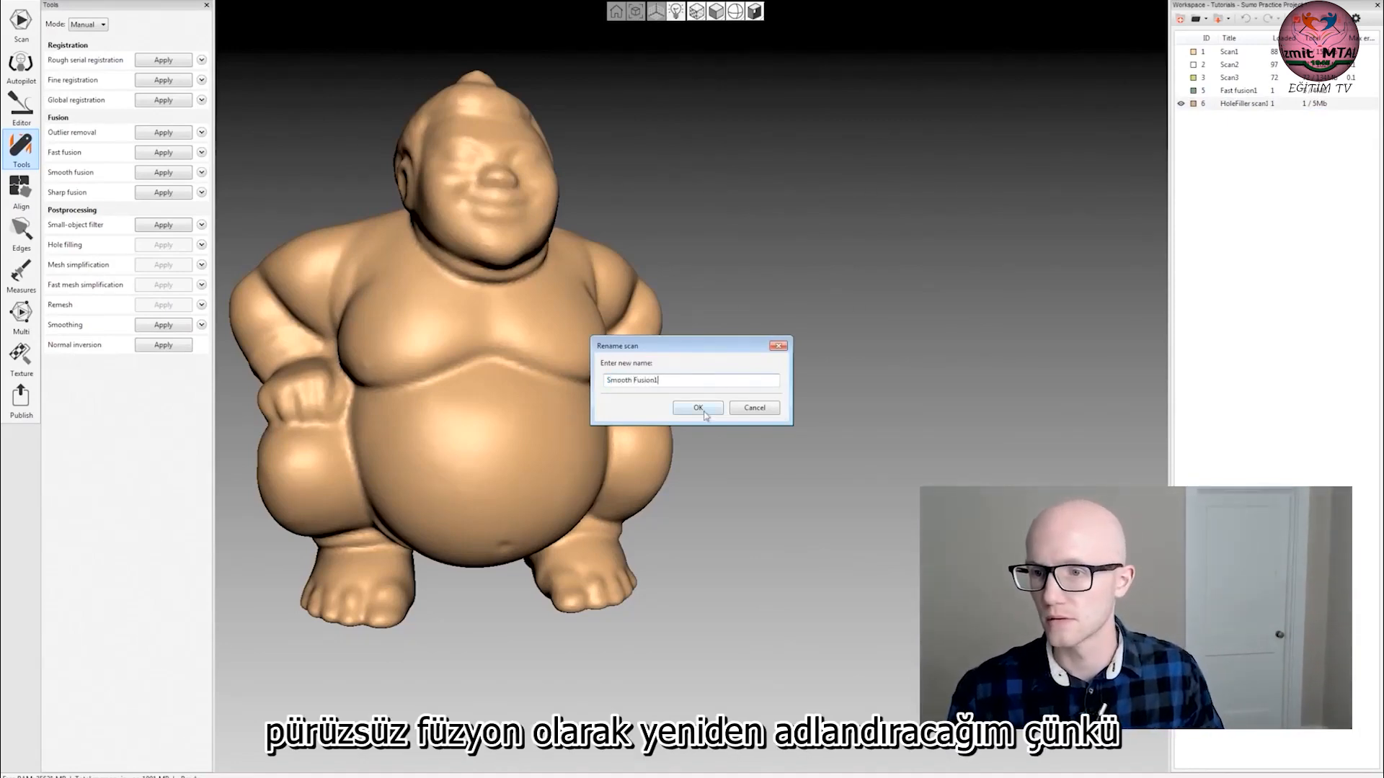
left_click(698, 408)
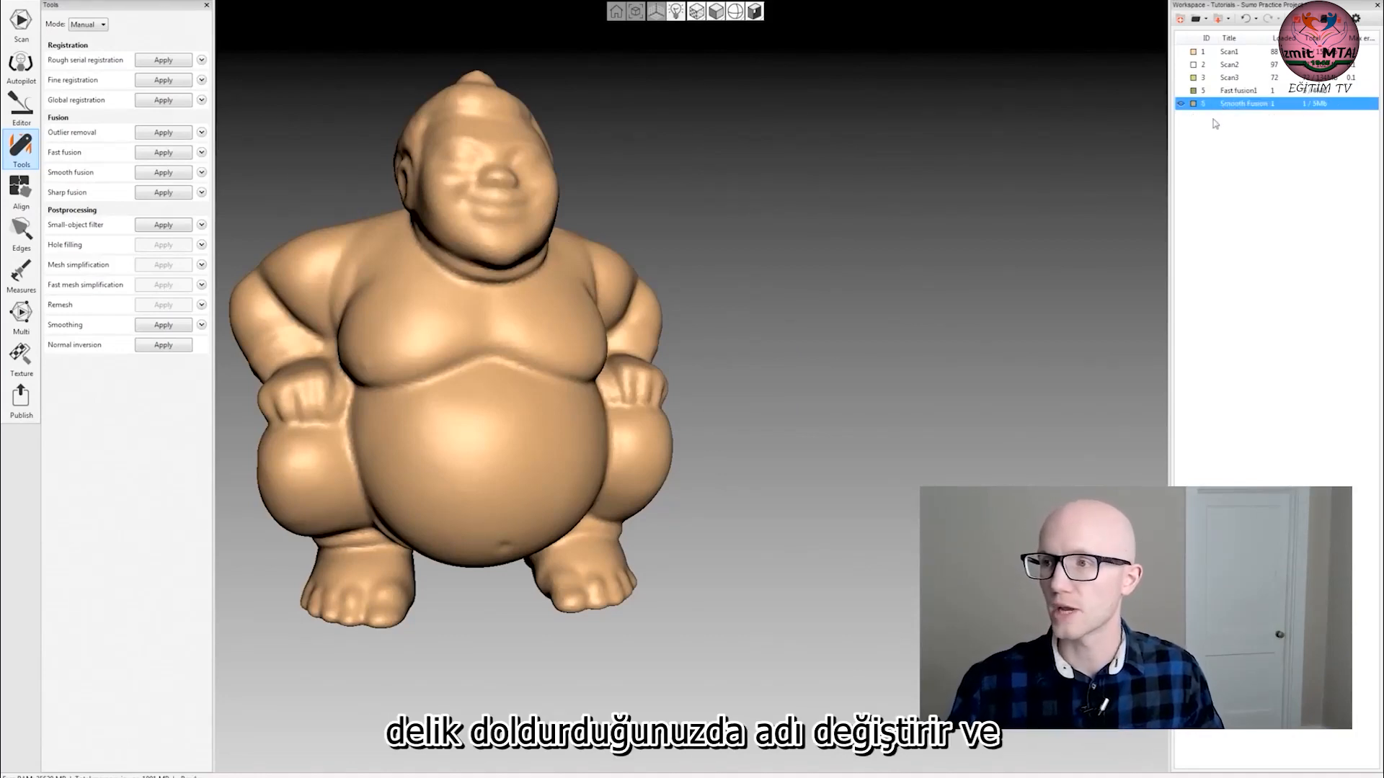
Hide the Smooth Fusion1 model and show Scan1, Scan2 and Scan3.
left_click(1180, 103)
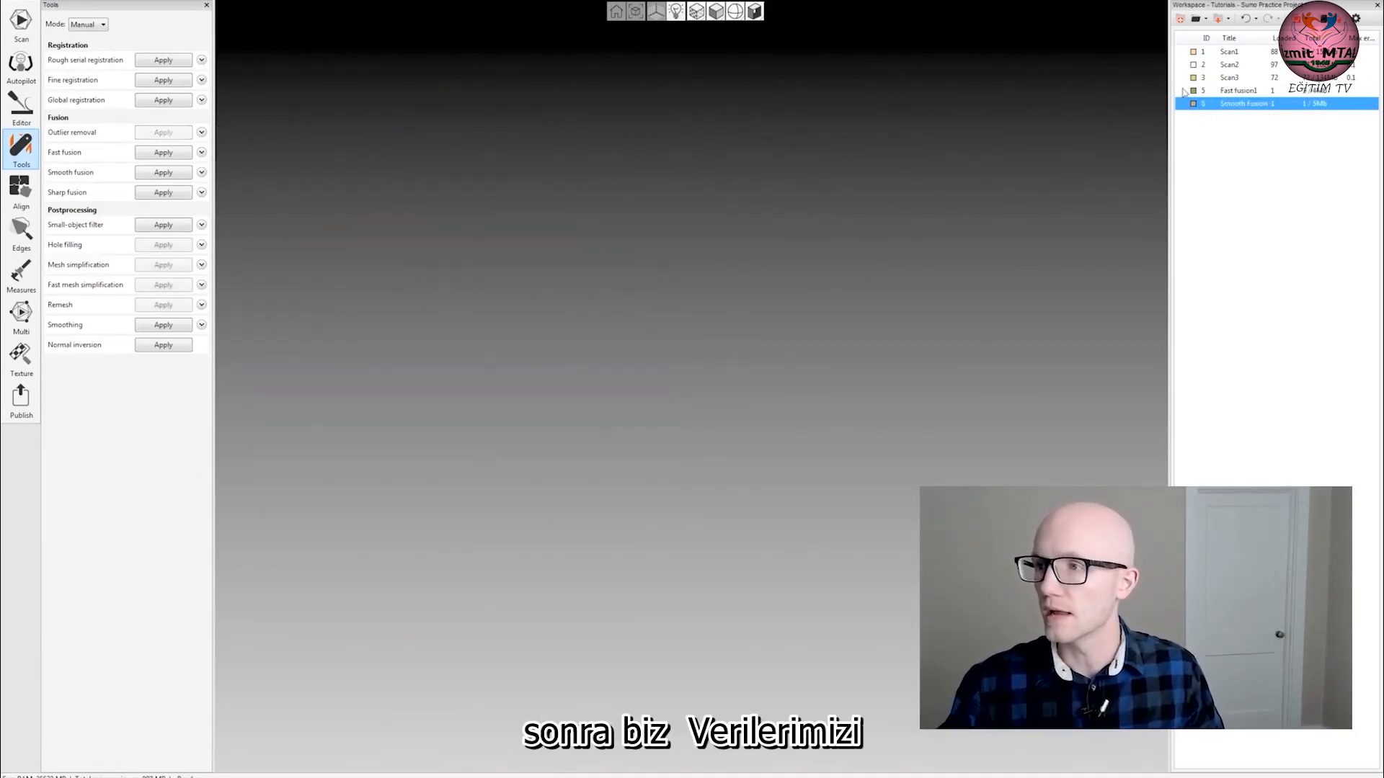
left_click(1181, 78)
left_click(1180, 64)
left_click(1180, 52)
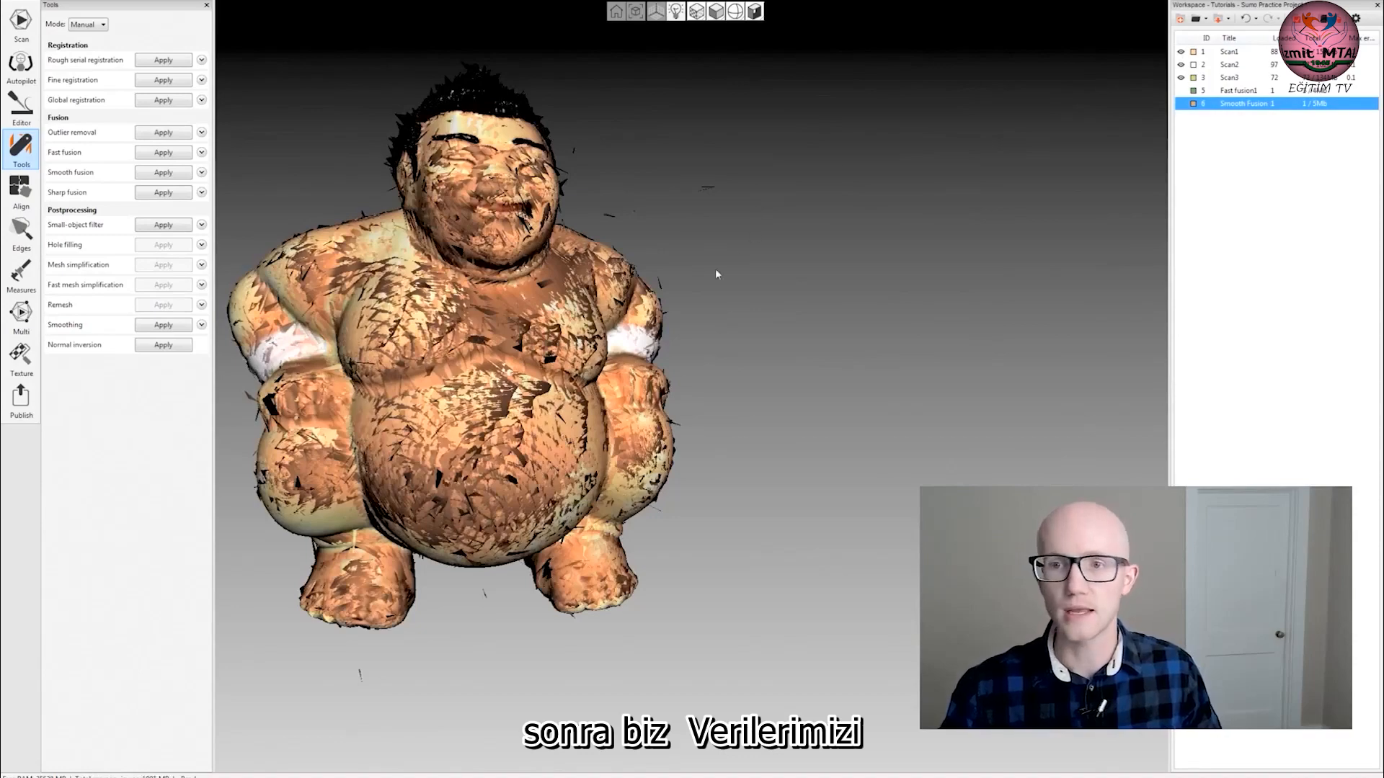
left_click_drag(716, 274, 617, 412)
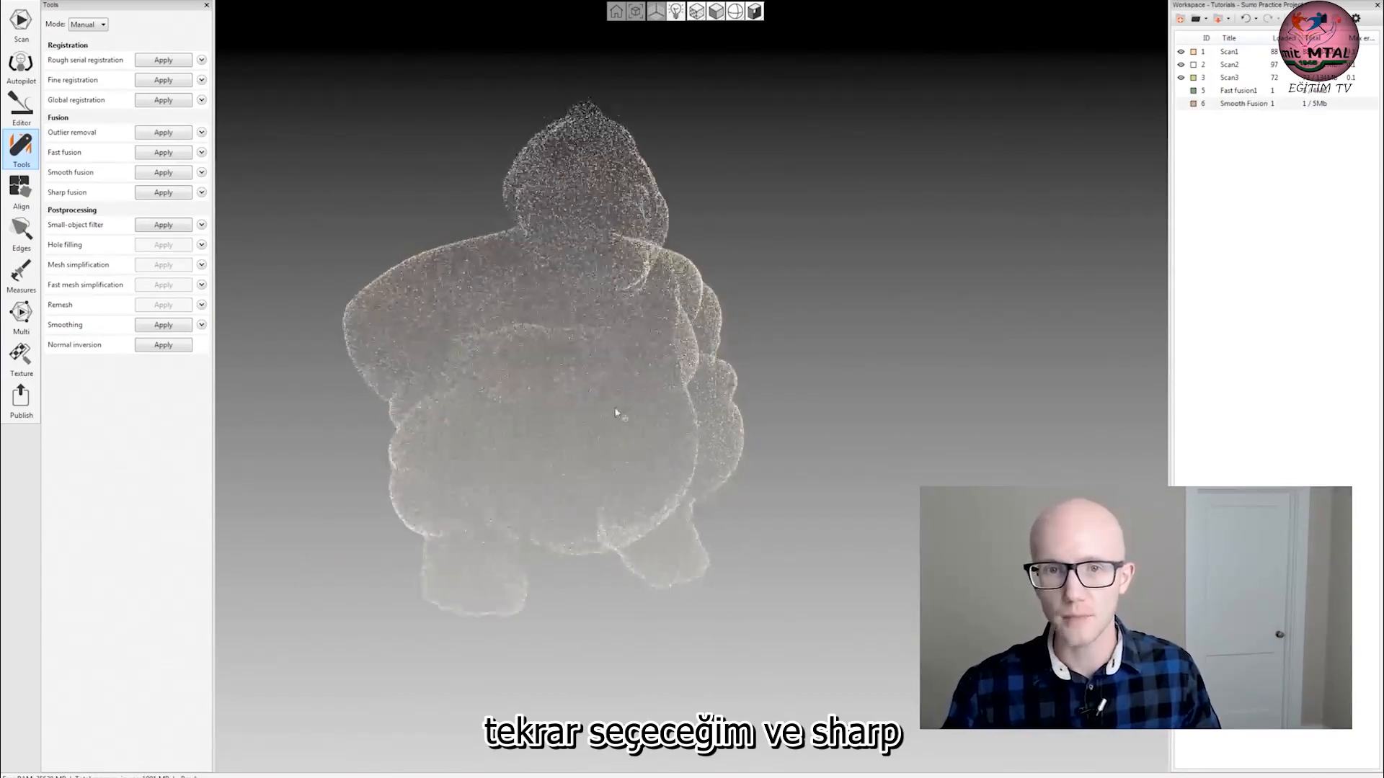
Run Sharp fusion on the three scans at resolution 0.5 with hole filling set to Watertight.
left_click(202, 193)
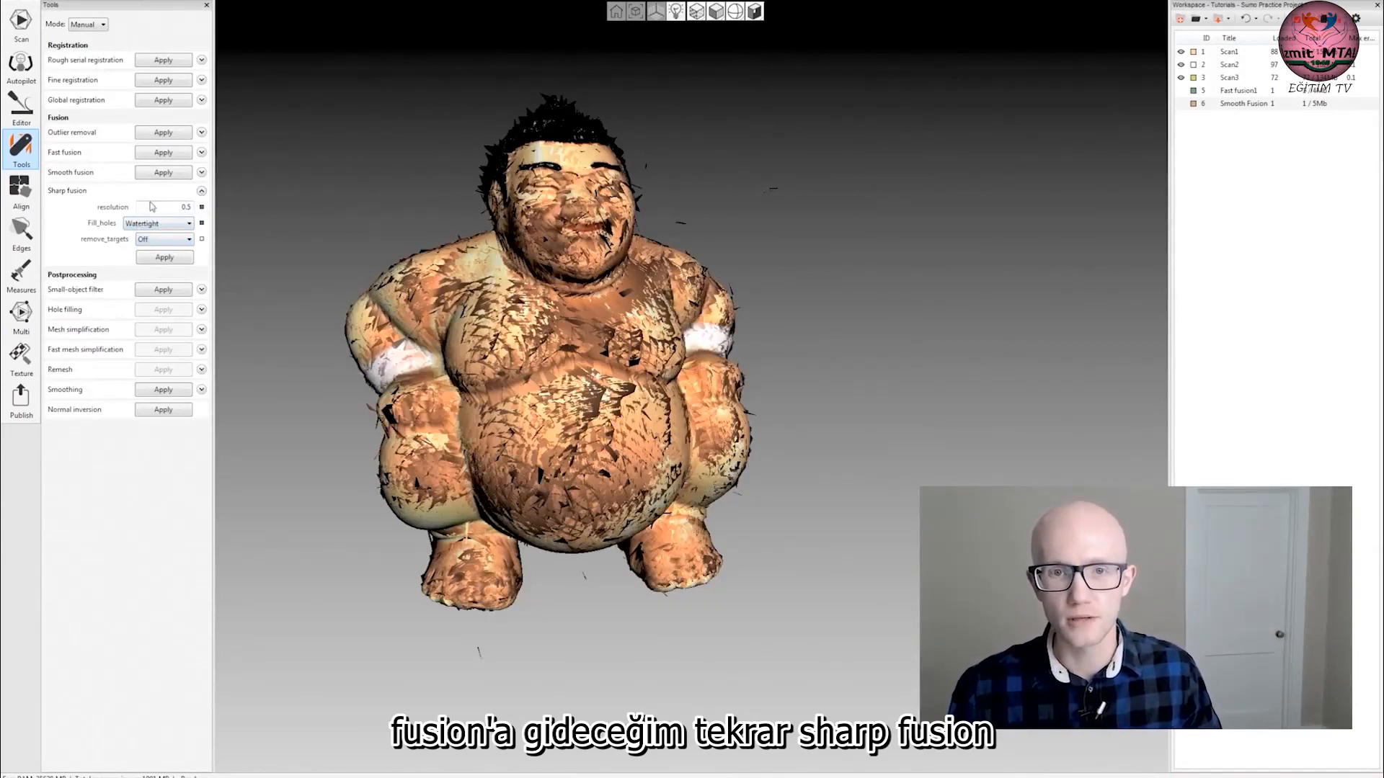
left_click(171, 207)
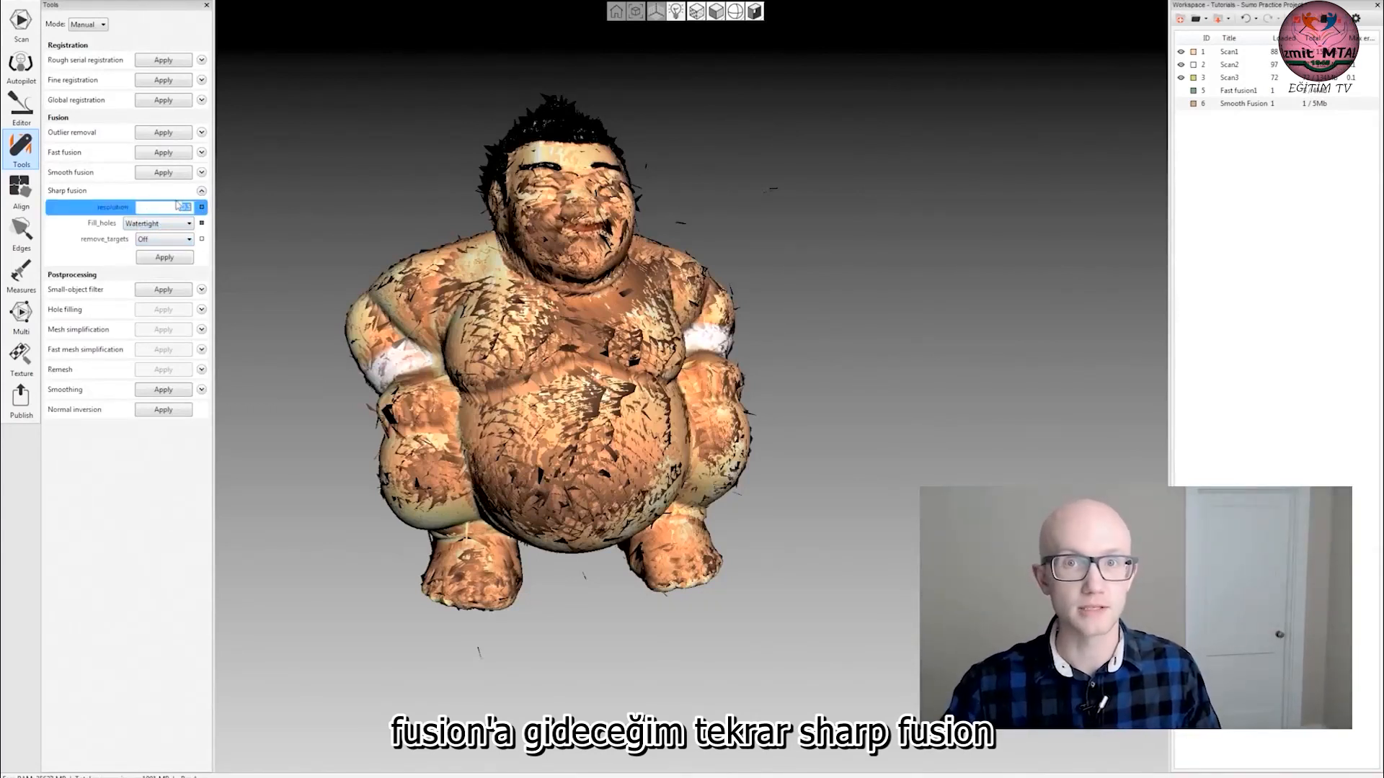
left_click(178, 206)
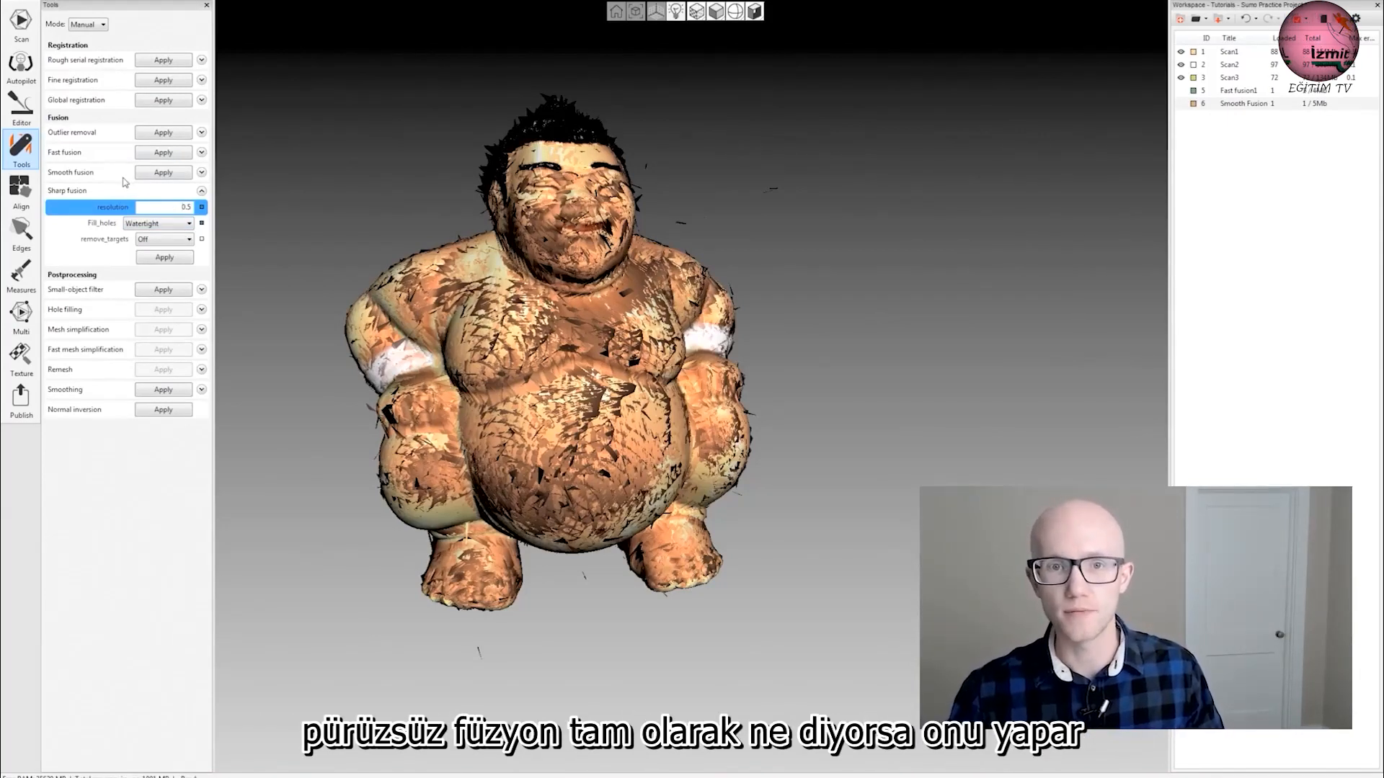
left_click(189, 224)
left_click(155, 253)
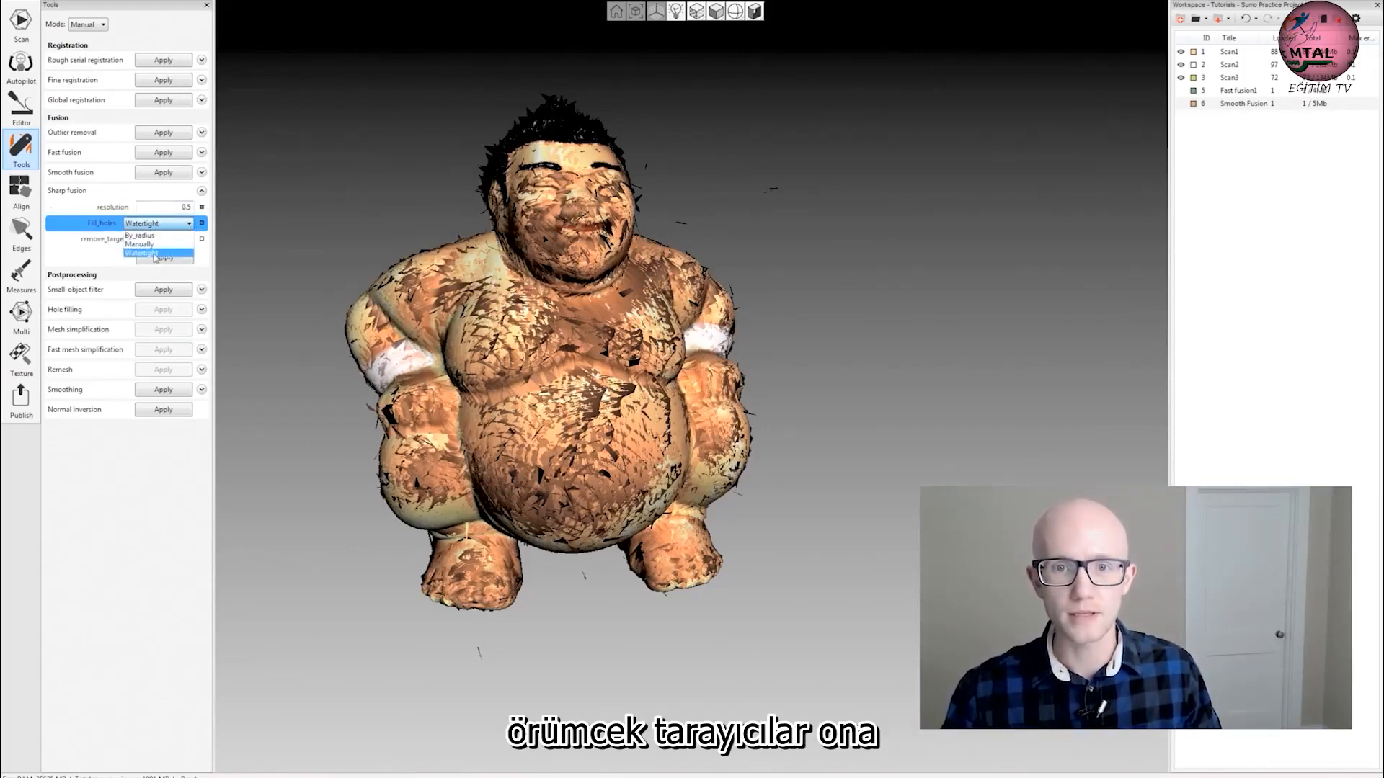
left_click(165, 257)
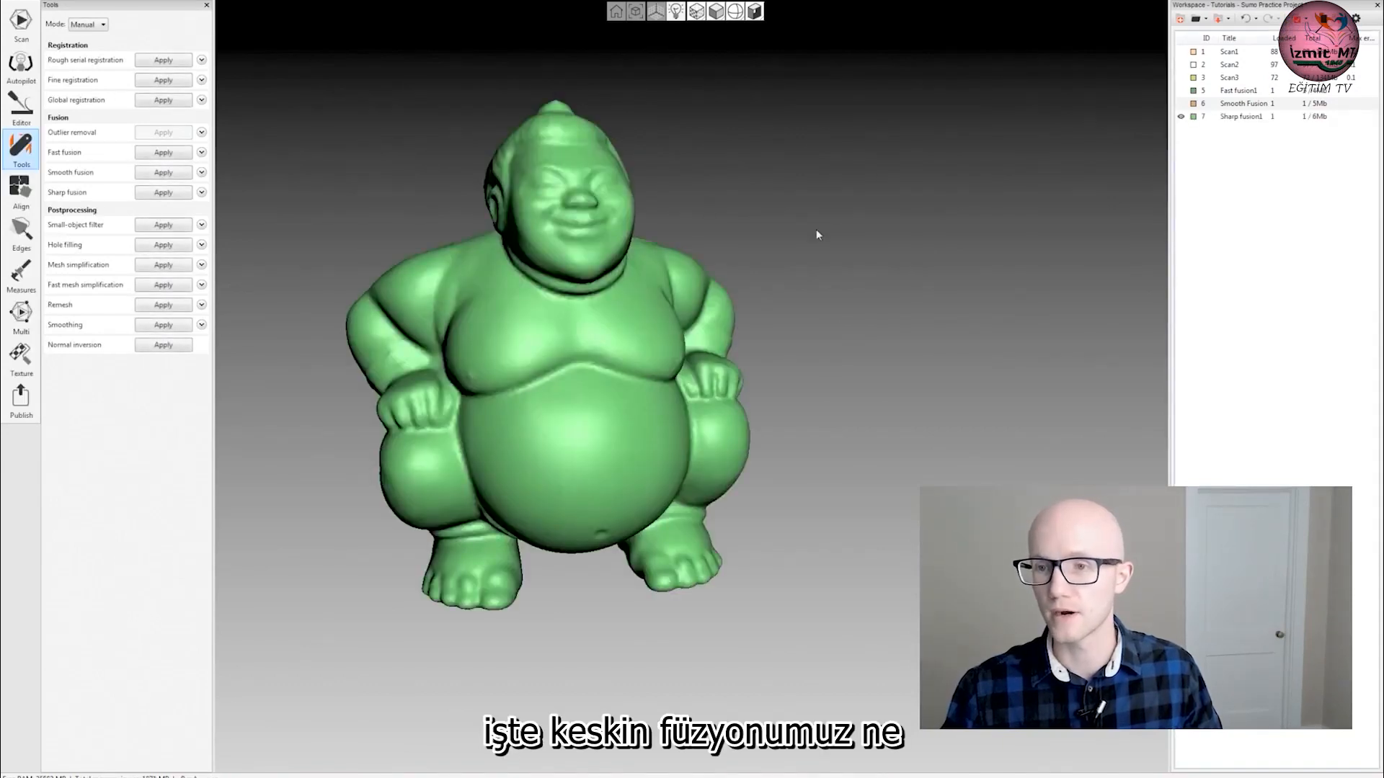
Show the Smooth fusion and Fast fusion models together with the Sharp fusion model.
mouse_move(817, 234)
left_mouse_down()
mouse_move(759, 207)
mouse_move(917, 331)
mouse_move(742, 299)
mouse_move(734, 317)
mouse_move(708, 288)
left_mouse_up()
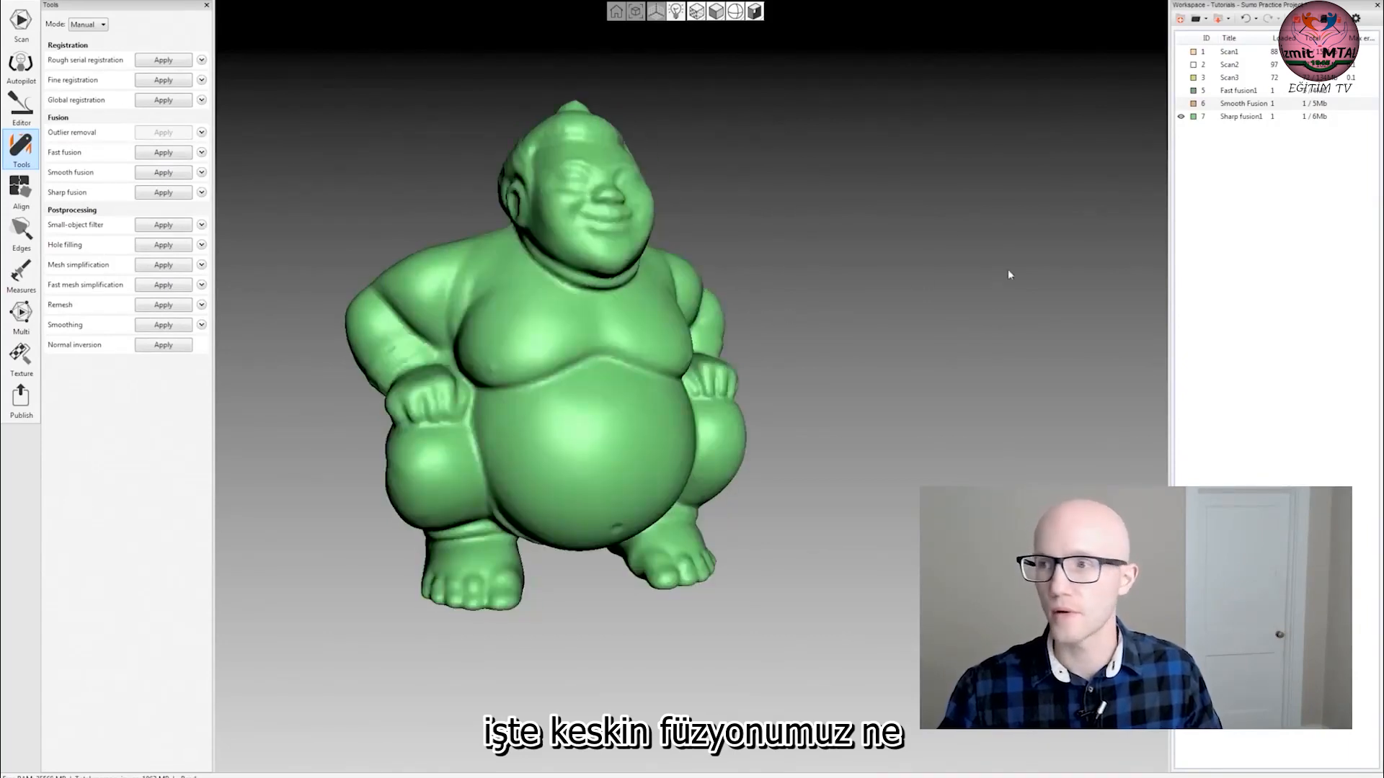
left_click_drag(1152, 124, 608, 456)
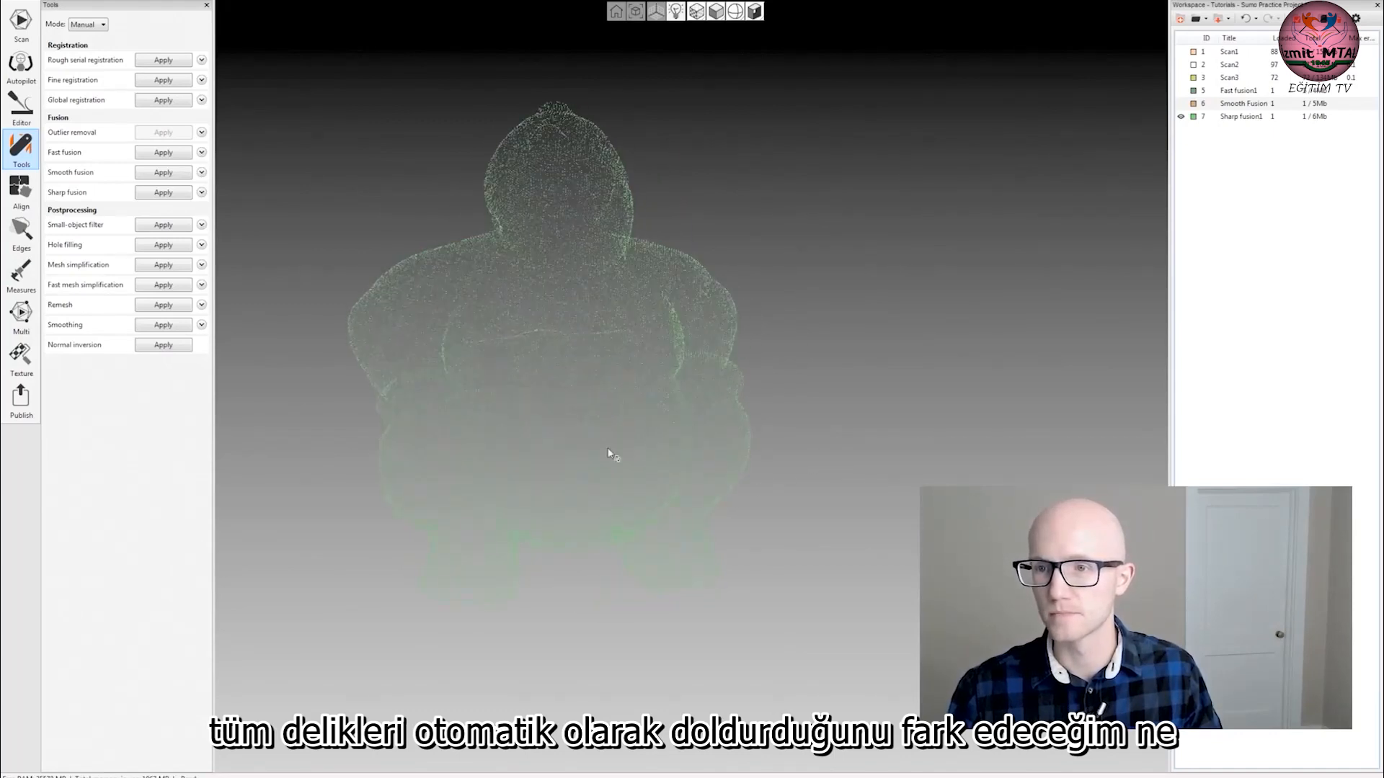
left_click(1181, 104)
left_click(1180, 90)
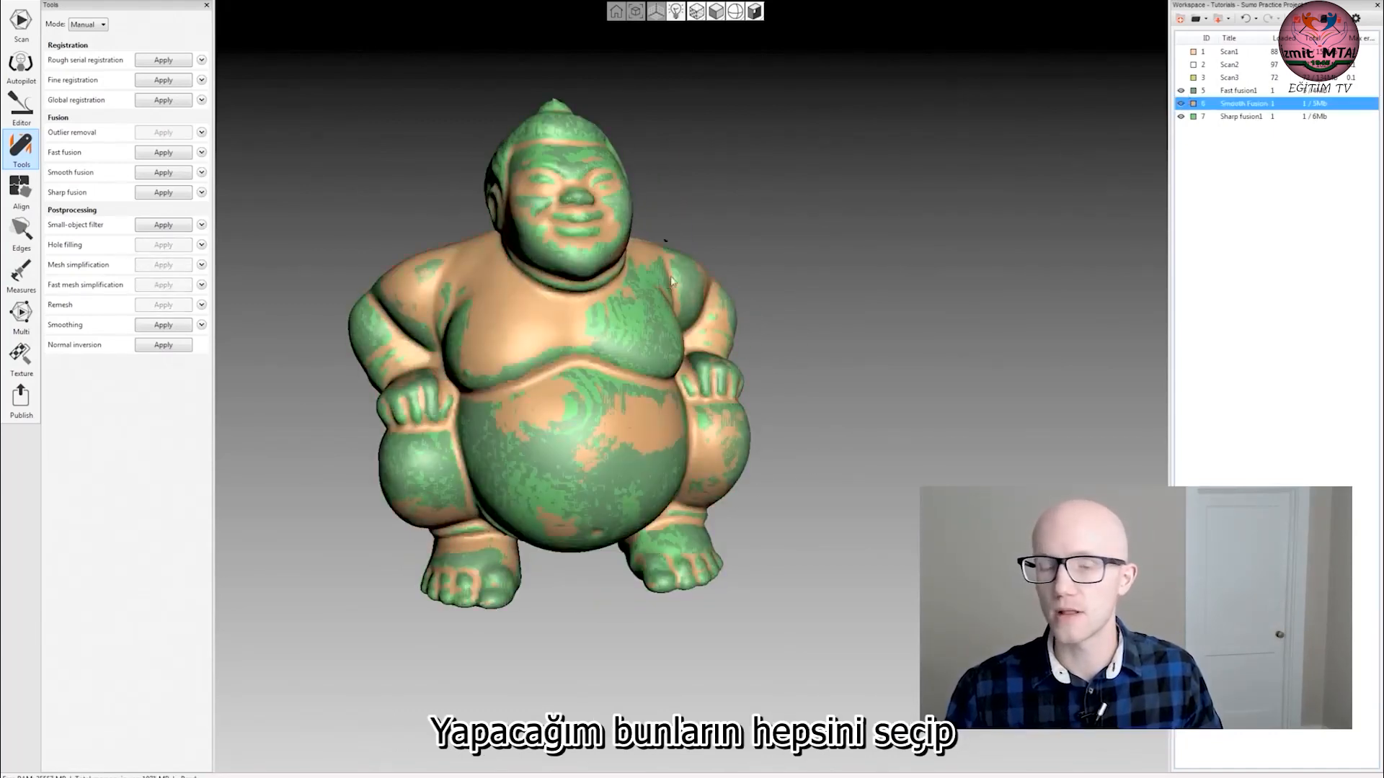
Start aligning the three fusion models and switch the view to orthogonal.
left_click(21, 189)
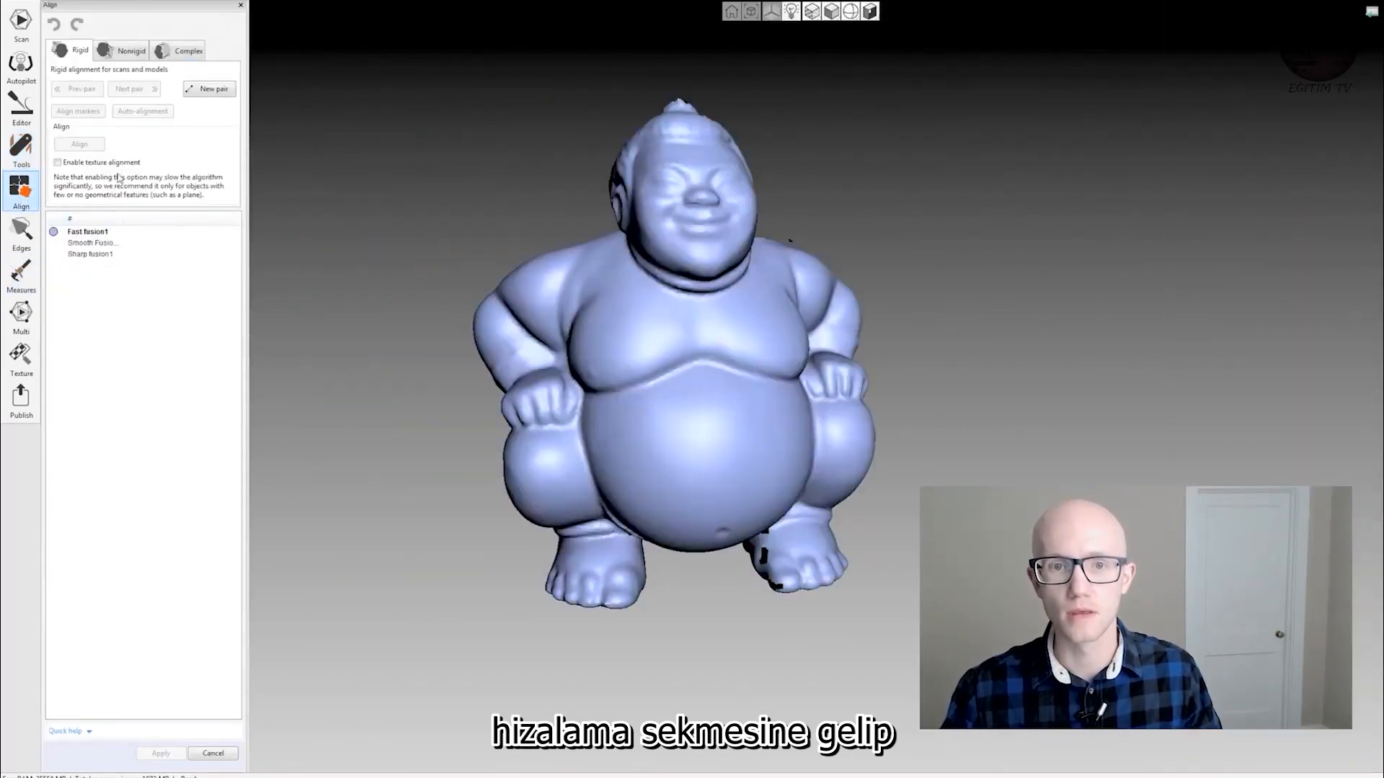
left_click(47, 2)
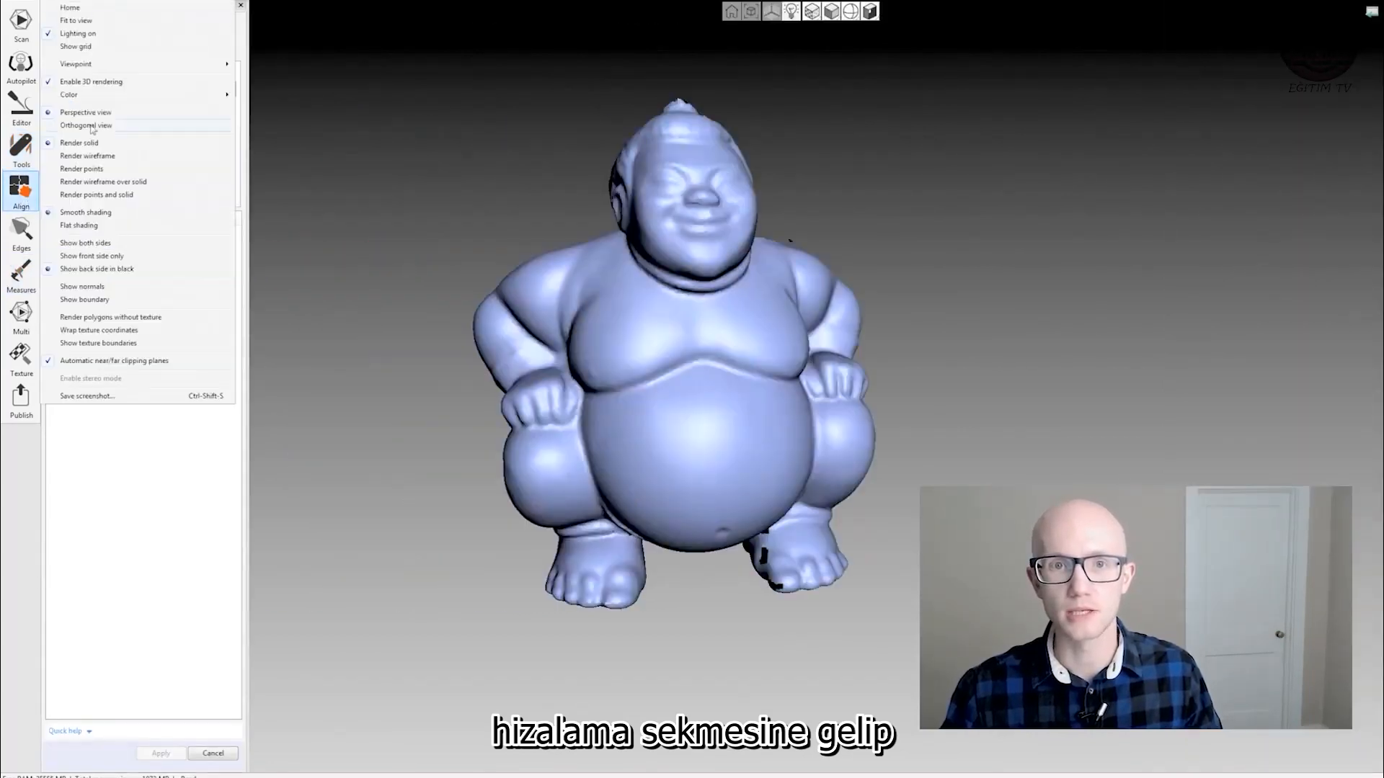
left_click(92, 126)
scroll(719, 382, "up", 1)
scroll(793, 396, "up", 5)
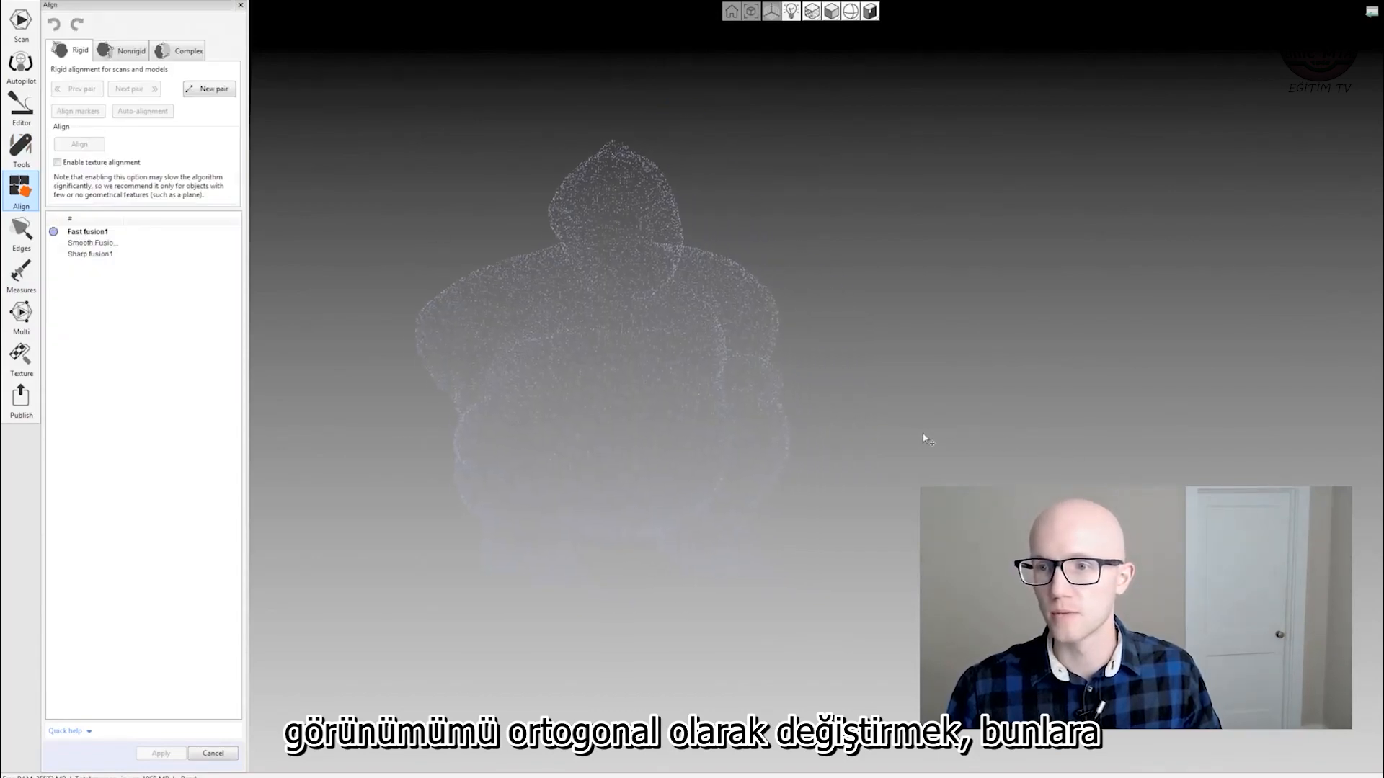
scroll(825, 401, "down", 3)
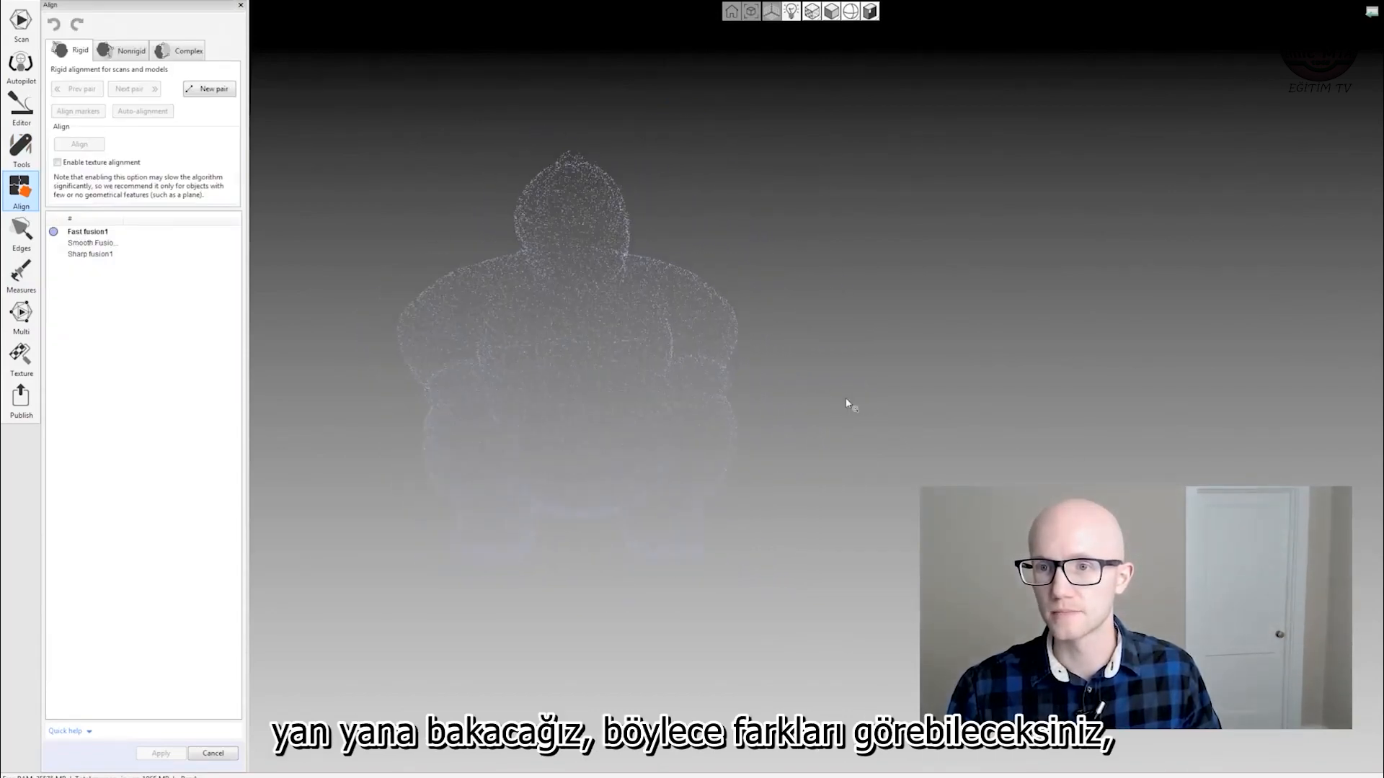
Move the Smooth fusion and Sharp fusion models into a row beside the Fast fusion model and apply the placement.
left_click(90, 243)
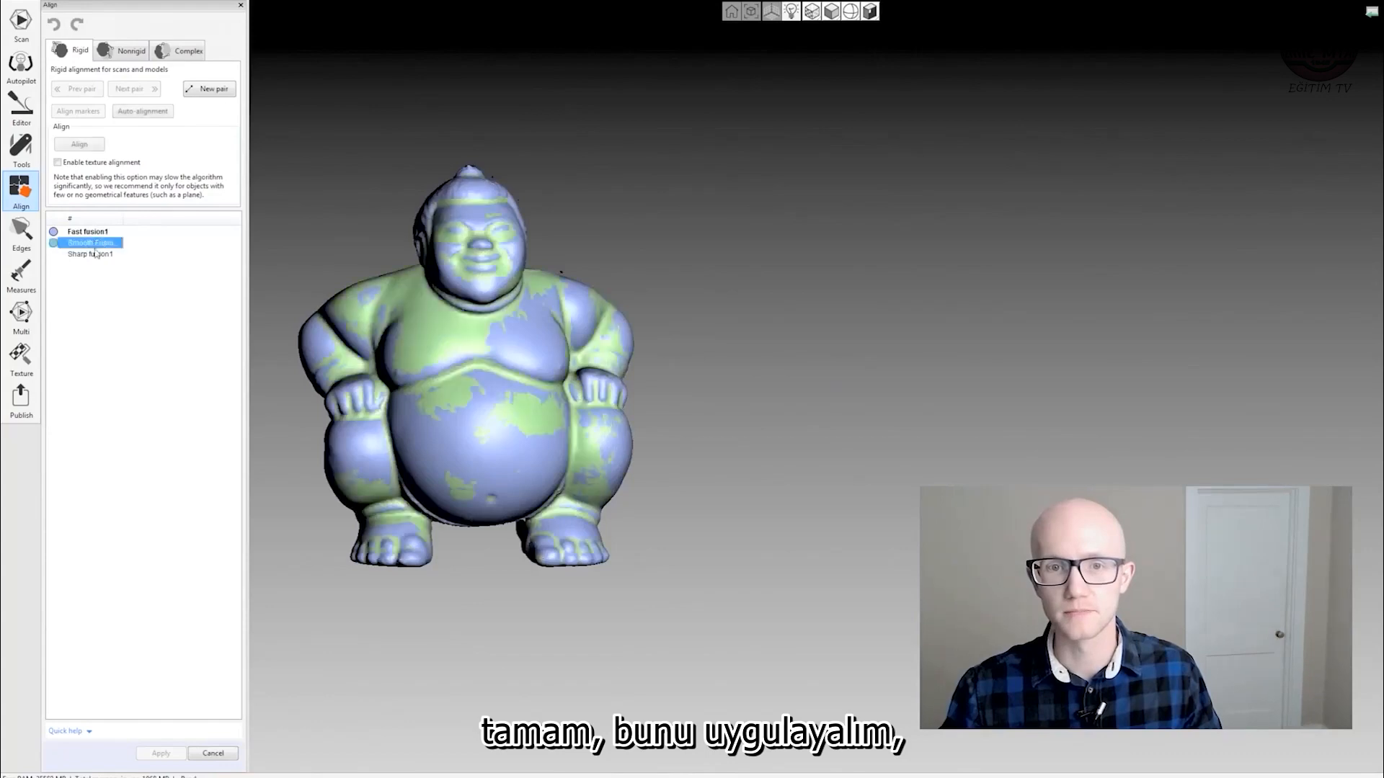
left_click(90, 253, "shift")
left_click_drag(565, 393, 845, 353)
left_click(76, 253)
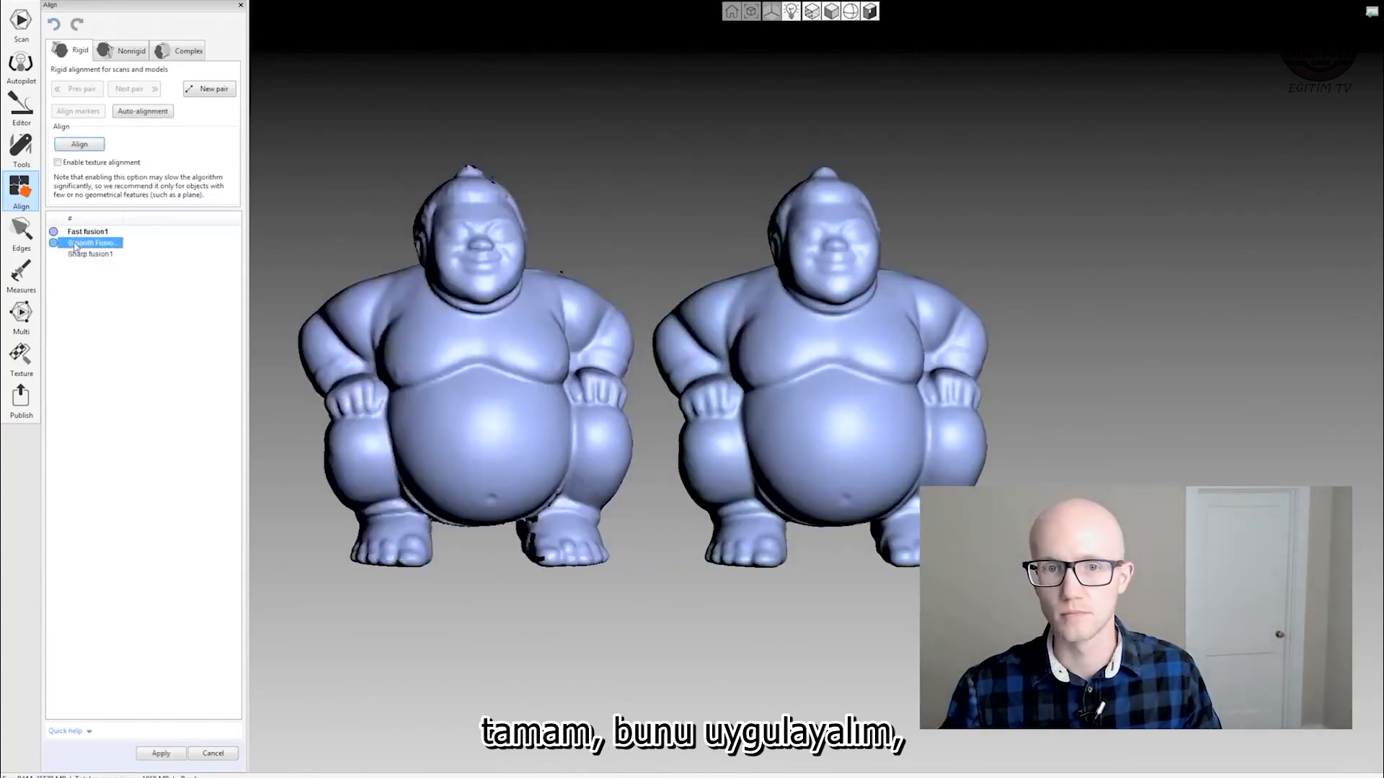
left_click(80, 144)
left_click_drag(724, 360, 1077, 354)
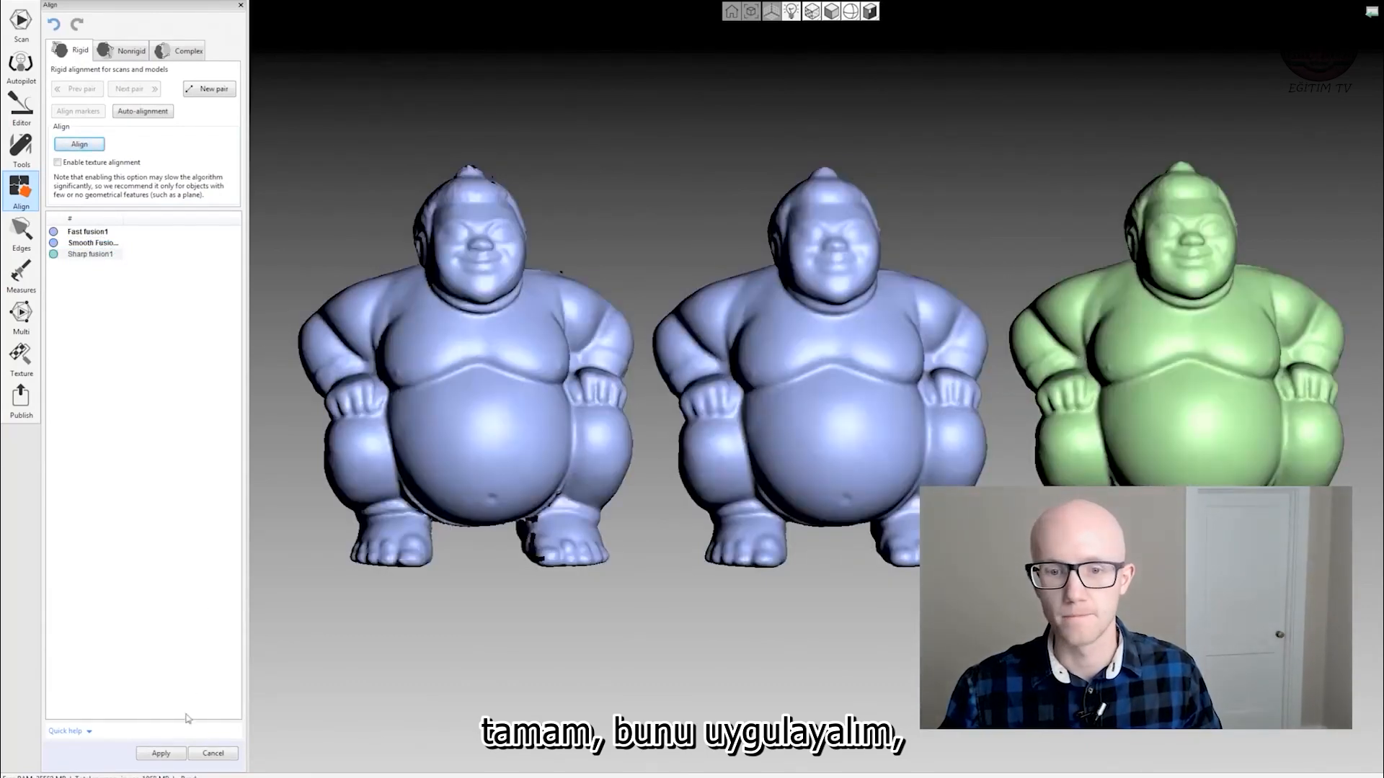
left_click(161, 754)
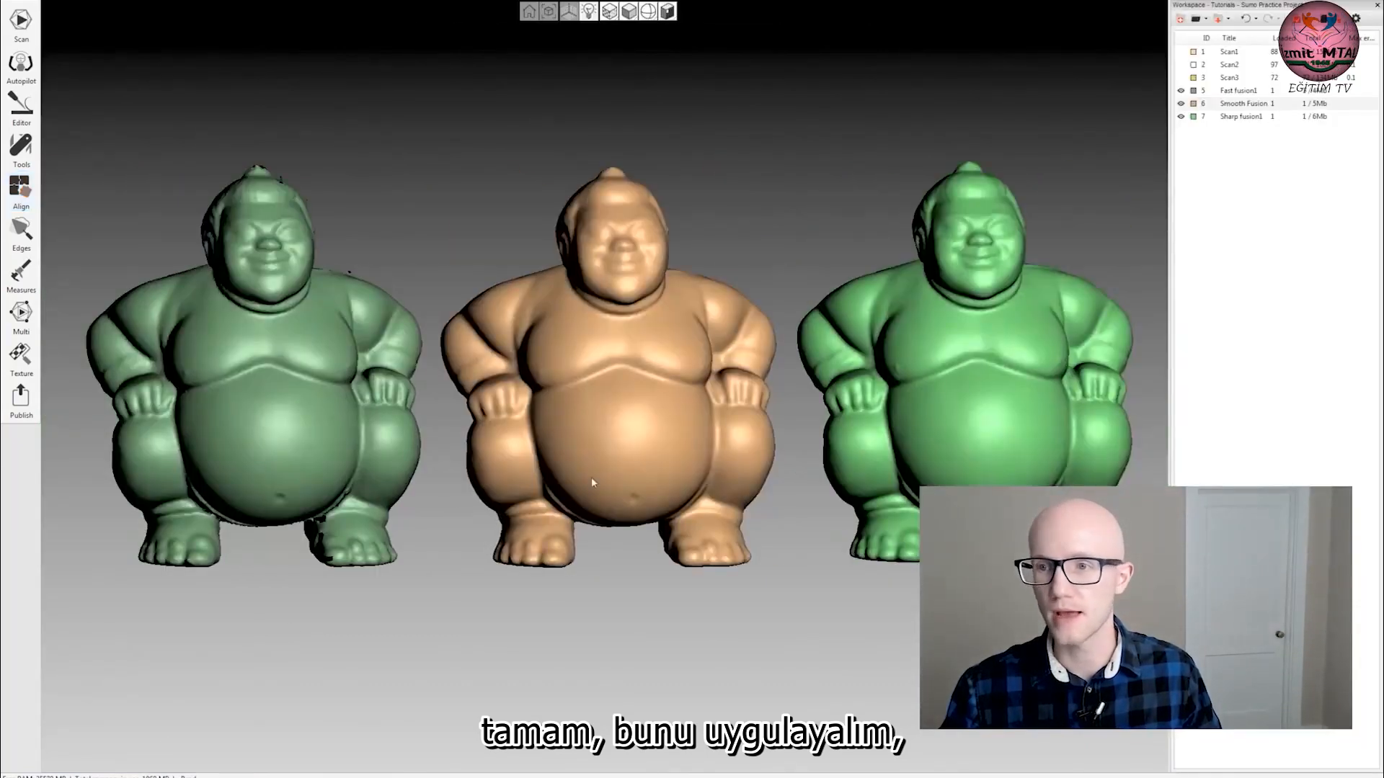
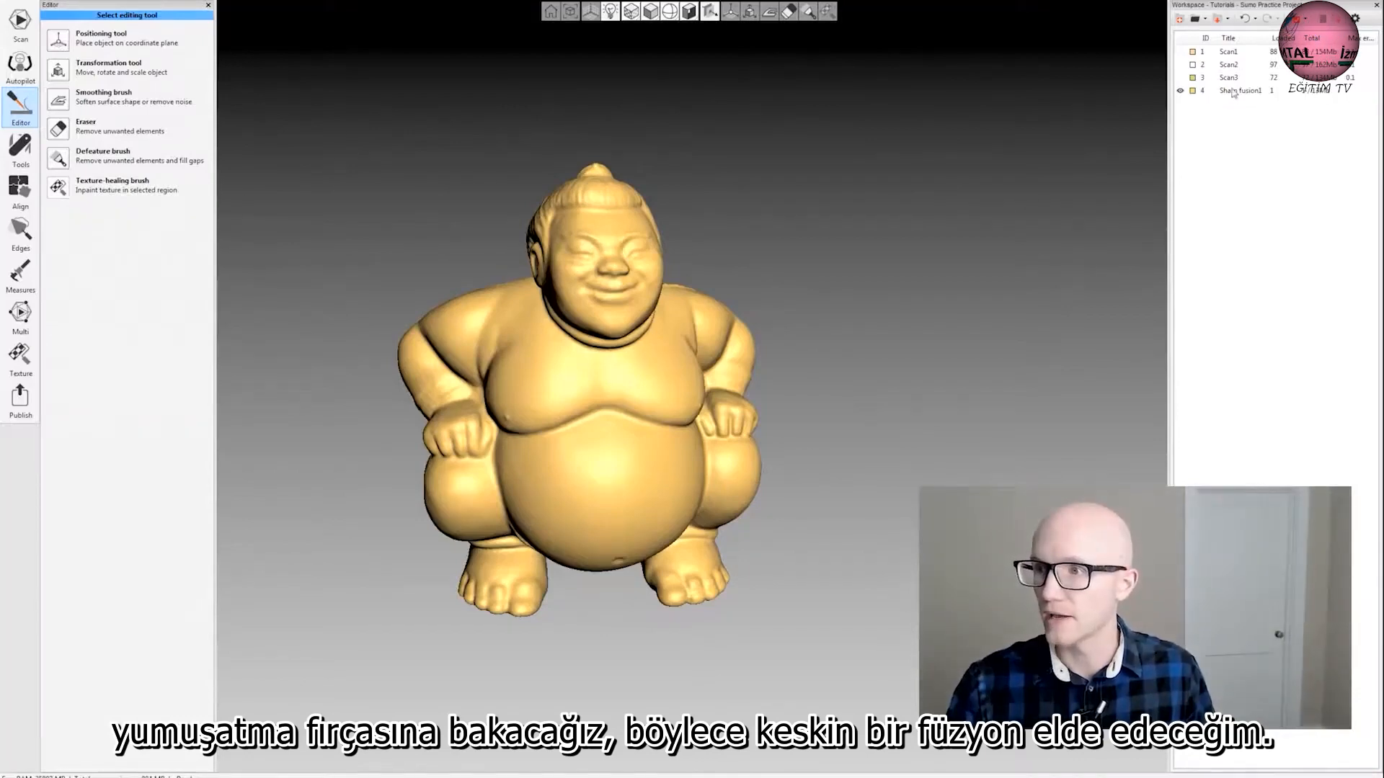
Start the Defeature brush on the Sharp fusion model in 3D selection mode and size the brush to cover the nose.
mouse_move(659, 265)
left_mouse_down()
mouse_move(751, 255)
mouse_move(688, 356)
mouse_move(594, 355)
mouse_move(653, 373)
mouse_move(564, 248)
mouse_move(480, 175)
left_mouse_up()
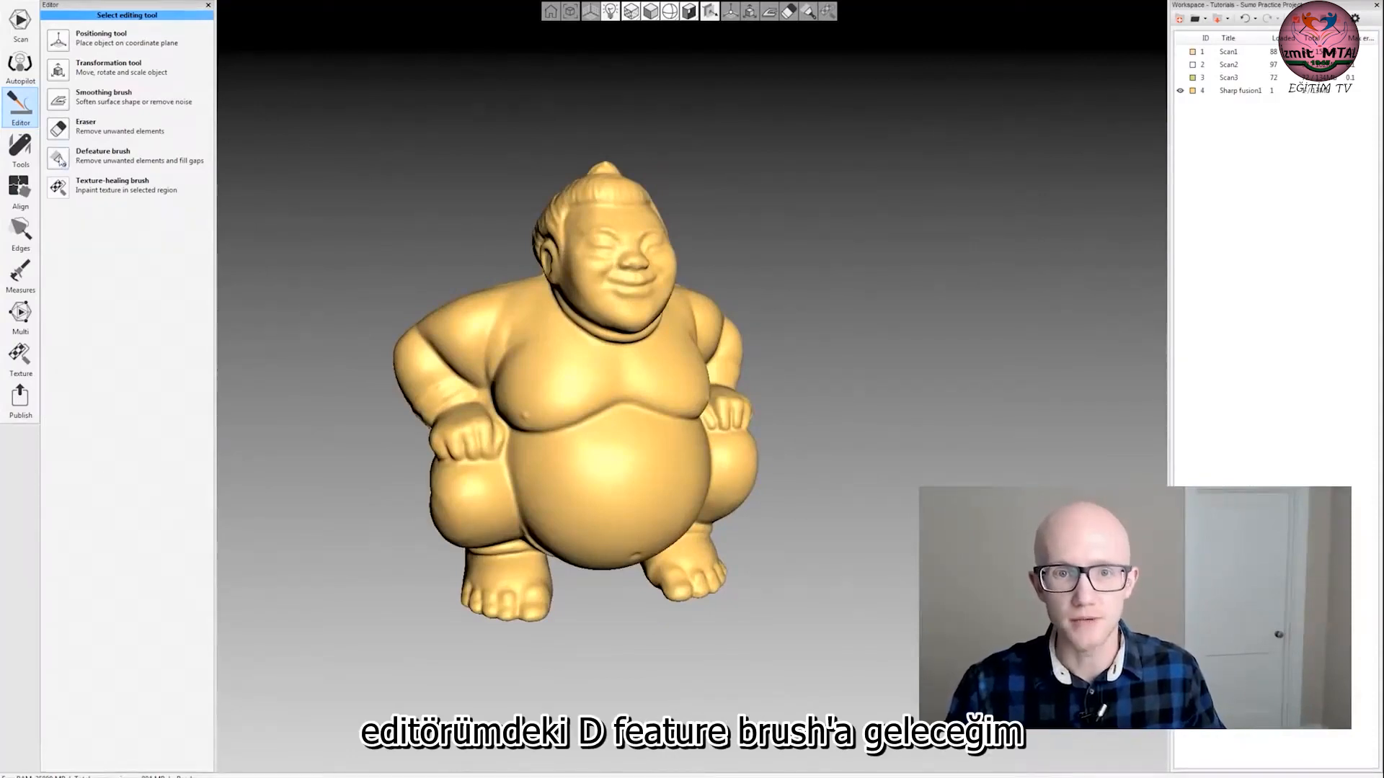
left_click(65, 160)
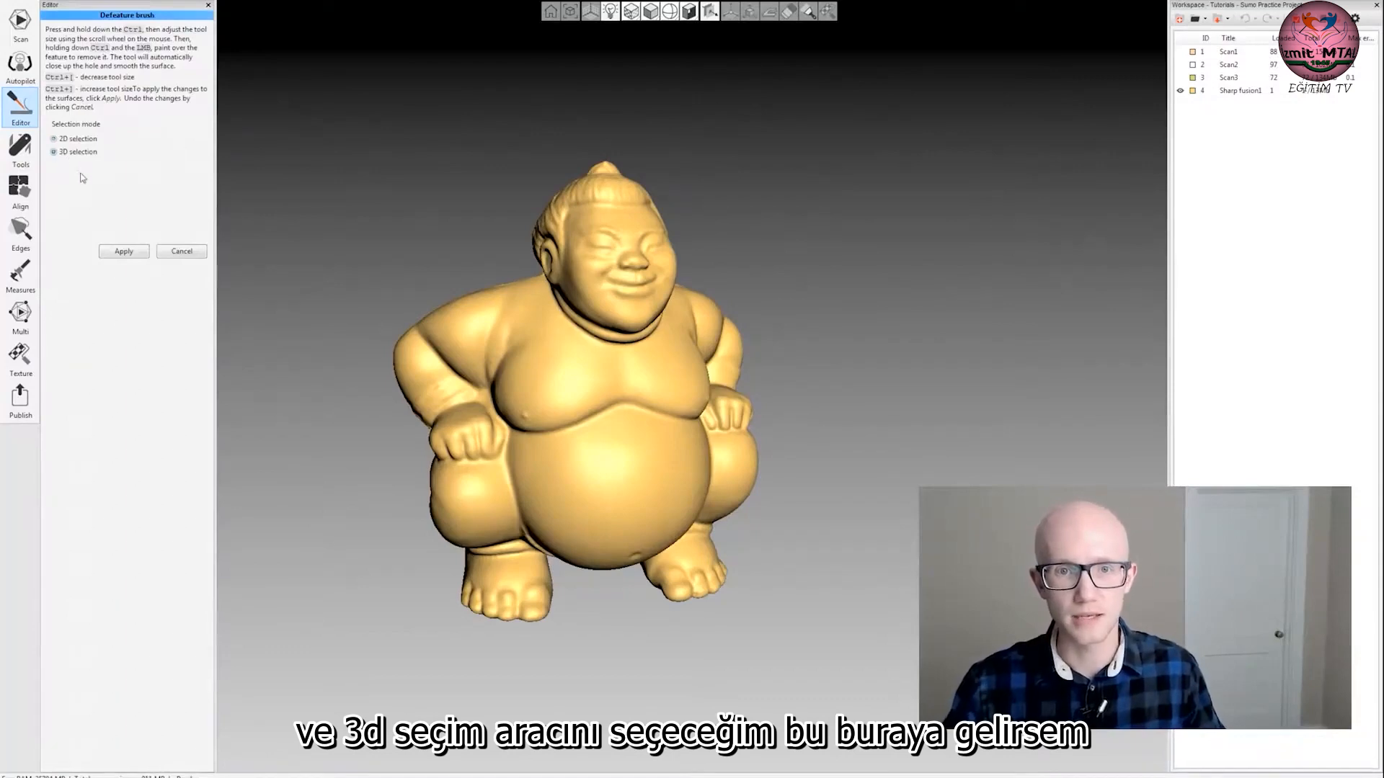
left_click_drag(366, 213, 345, 209)
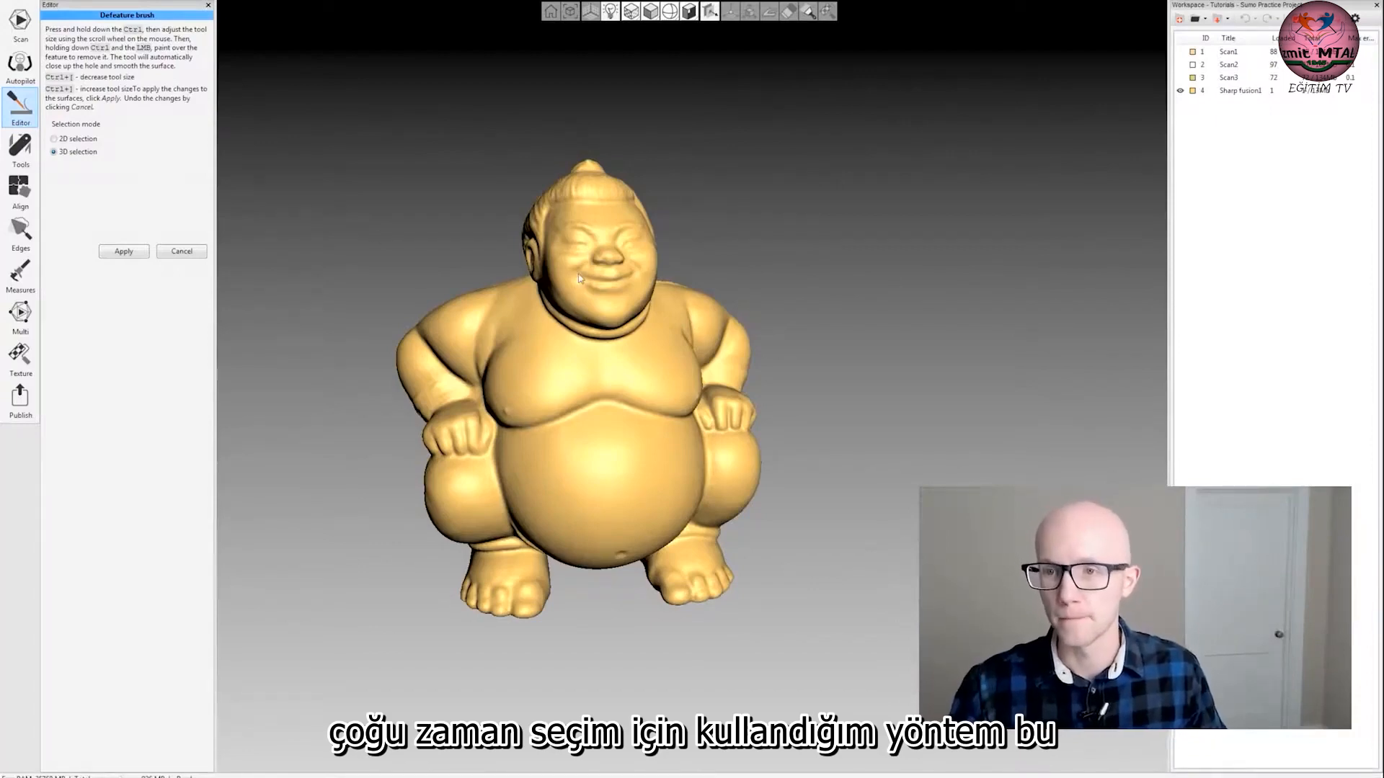
key("ctrl")
key("ctrl")
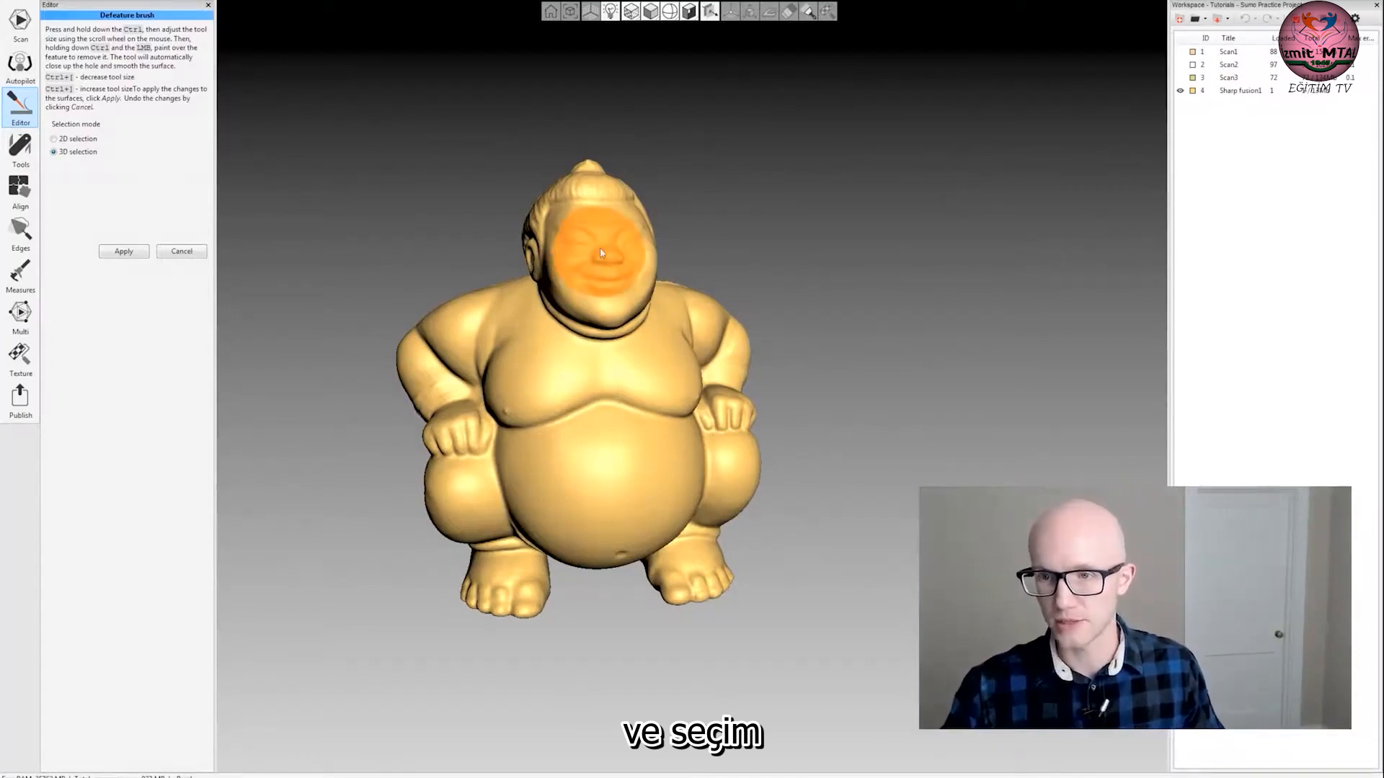
scroll(604, 263, "up", 5, "ctrl")
scroll(608, 271, "up", 3, "ctrl")
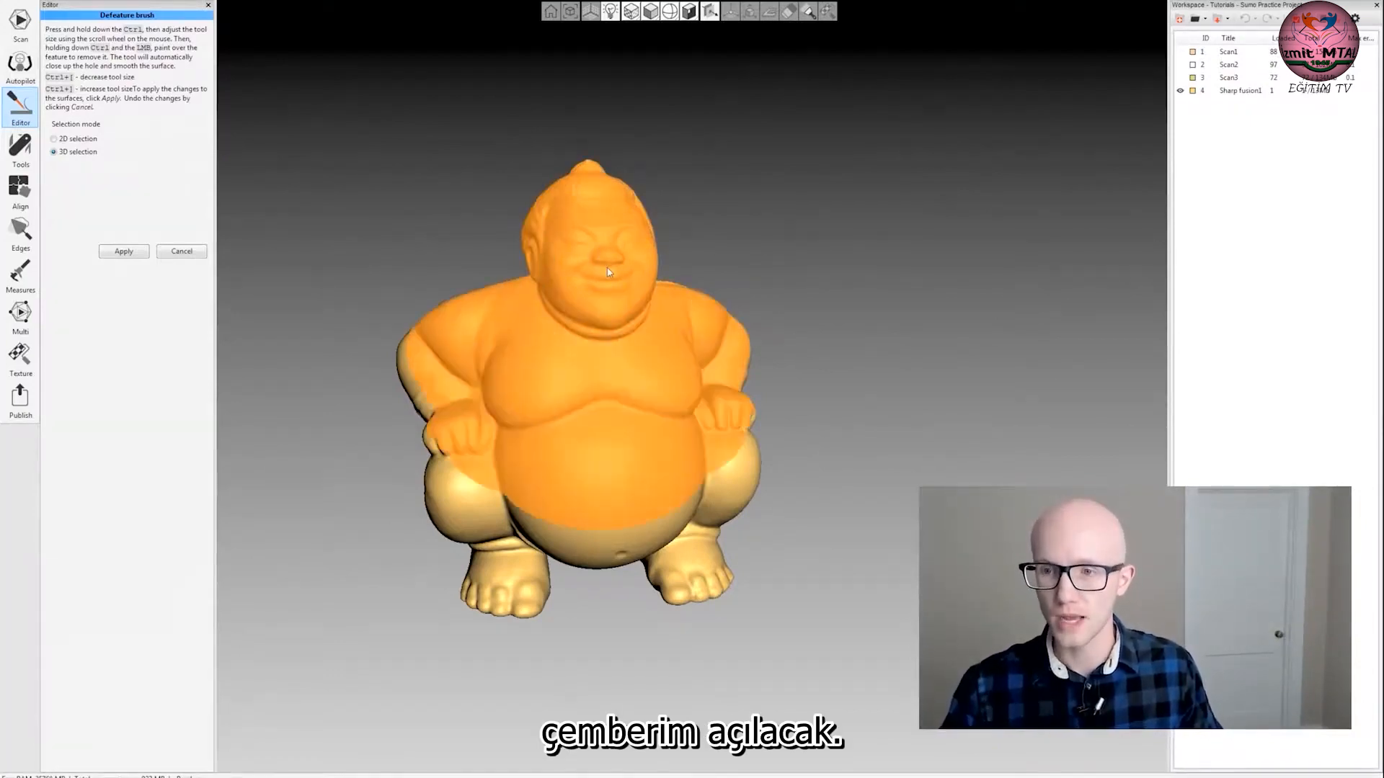
scroll(607, 272, "down", 10, "ctrl")
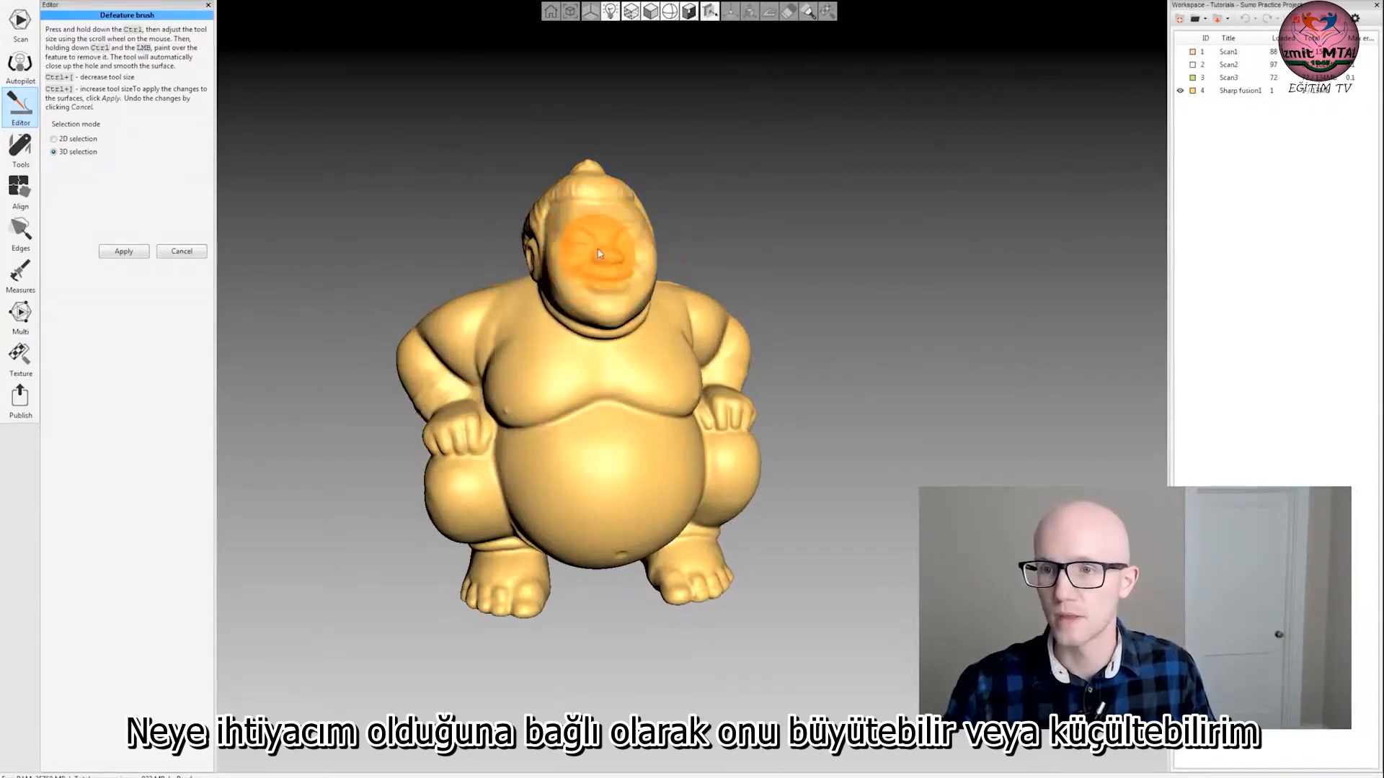
scroll(599, 250, "down", 1, "ctrl")
scroll(600, 254, "up", 2, "ctrl")
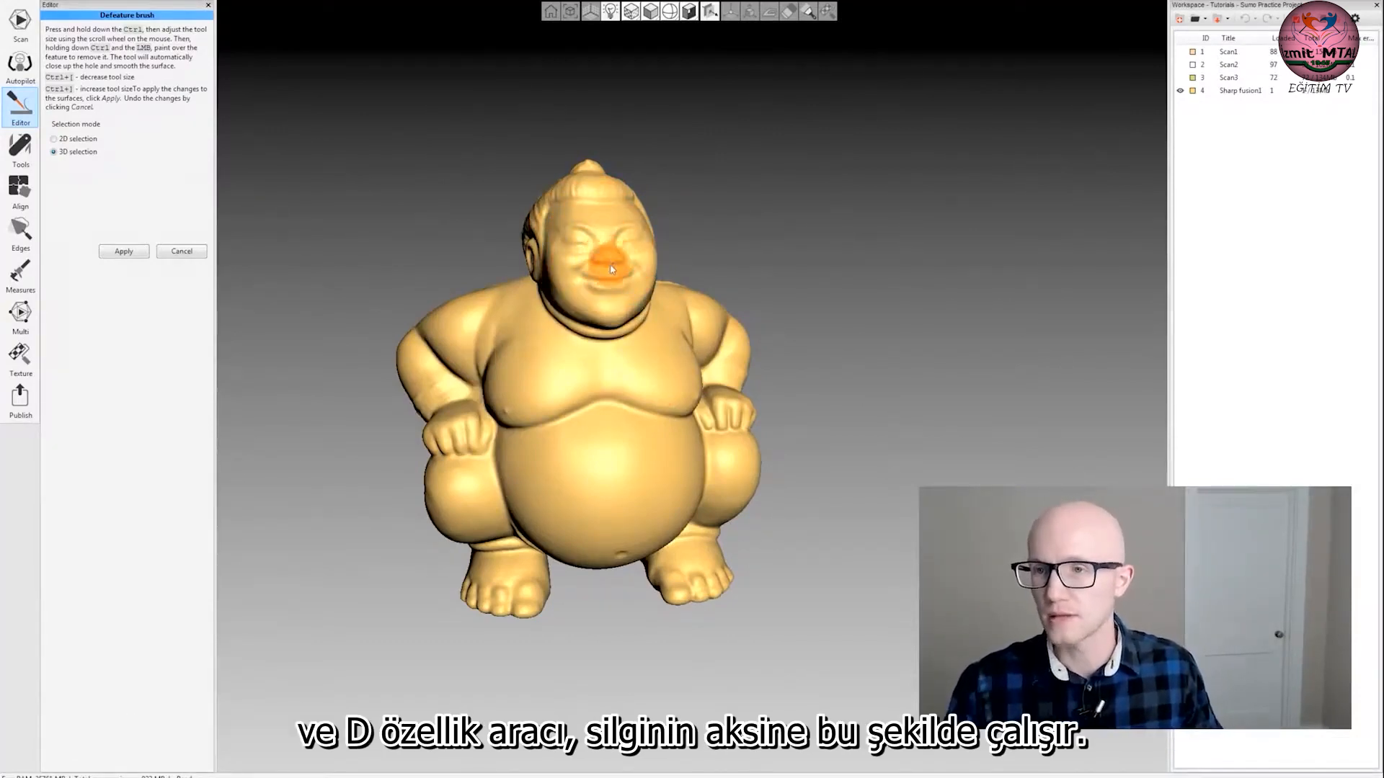
Try removing the figurine's facial features with the 3D Defeature brush, inspect the filled surface, and discard the edit.
mouse_move(616, 259)
left_mouse_down("ctrl")
mouse_move(627, 234)
mouse_move(588, 231)
mouse_move(580, 288)
mouse_move(636, 284)
mouse_move(626, 248)
left_mouse_up("ctrl")
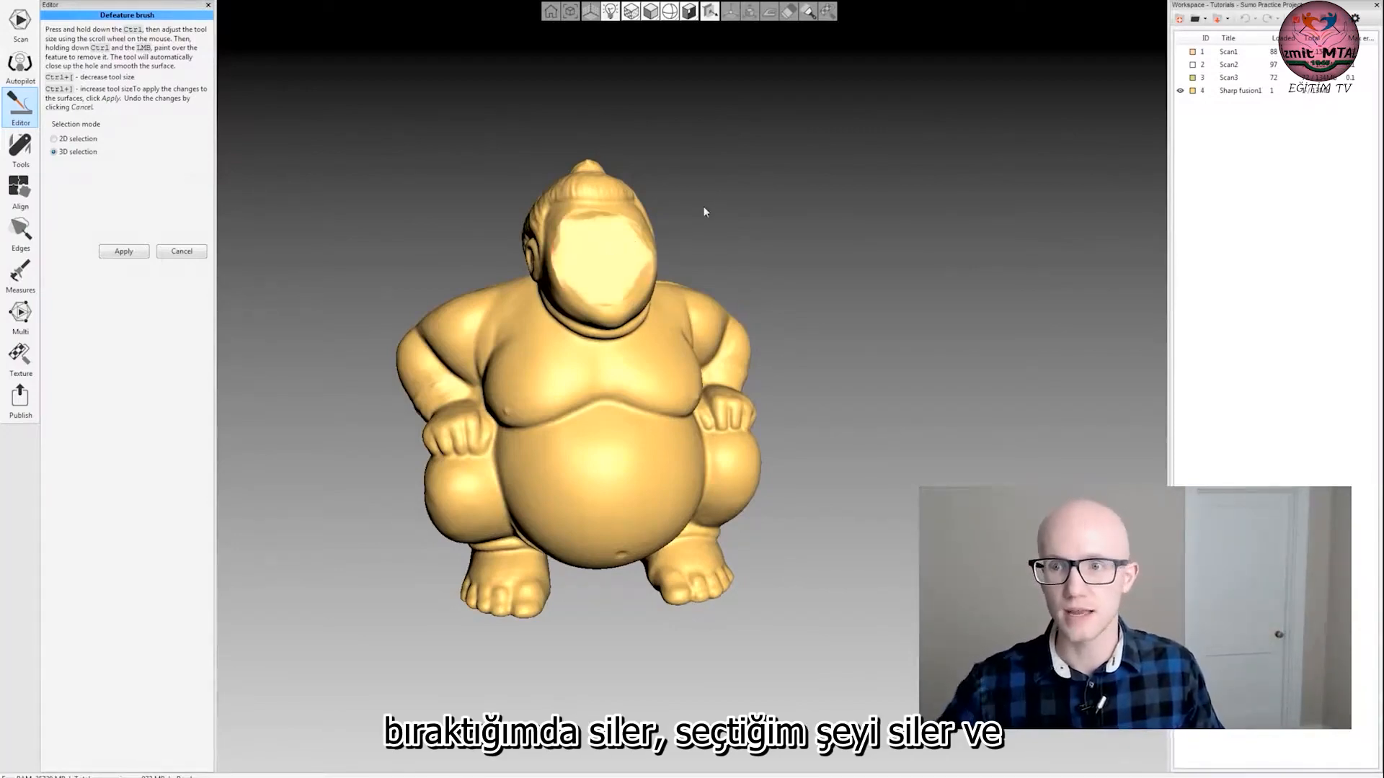
left_click_drag(768, 266, 707, 284)
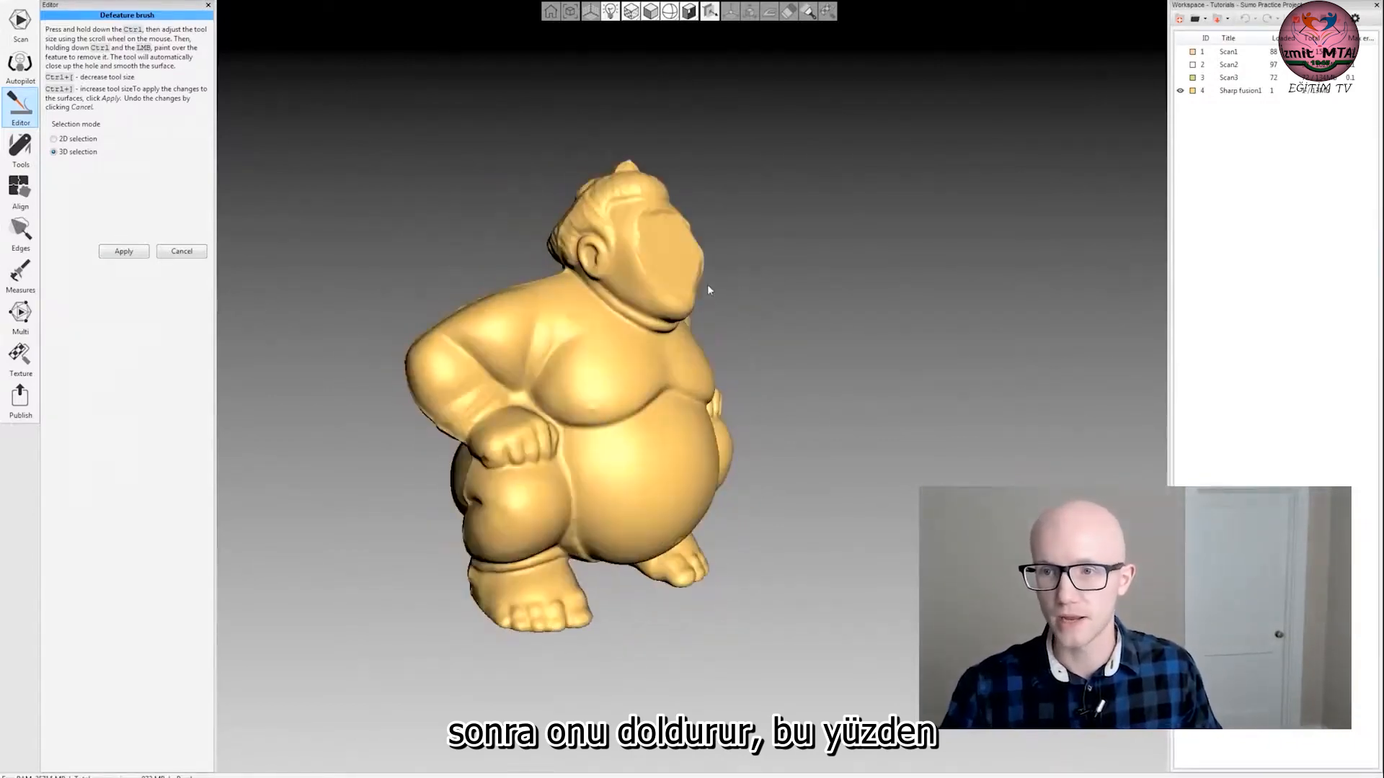
mouse_move(638, 242)
left_mouse_down()
mouse_move(732, 262)
mouse_move(793, 331)
mouse_move(587, 318)
mouse_move(751, 394)
mouse_move(655, 317)
left_mouse_up()
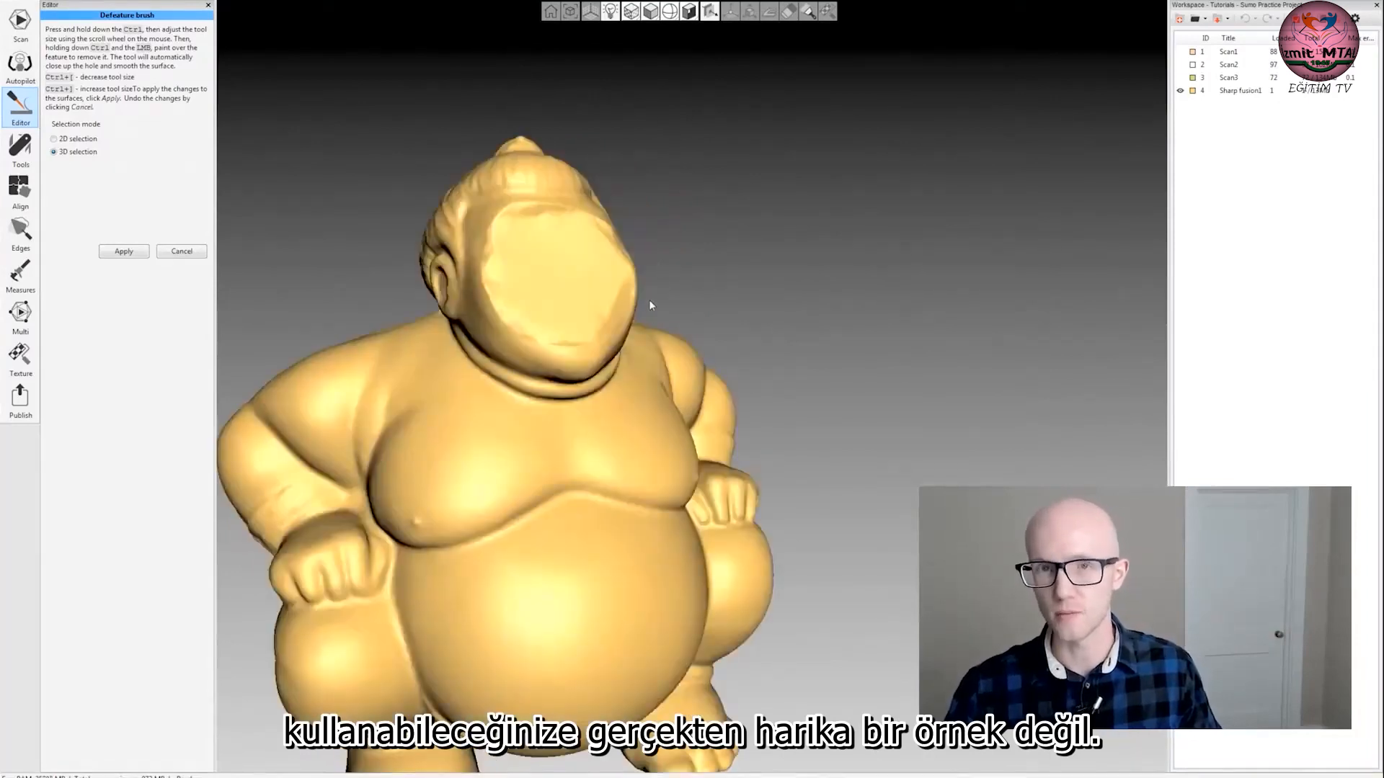
left_click(182, 251)
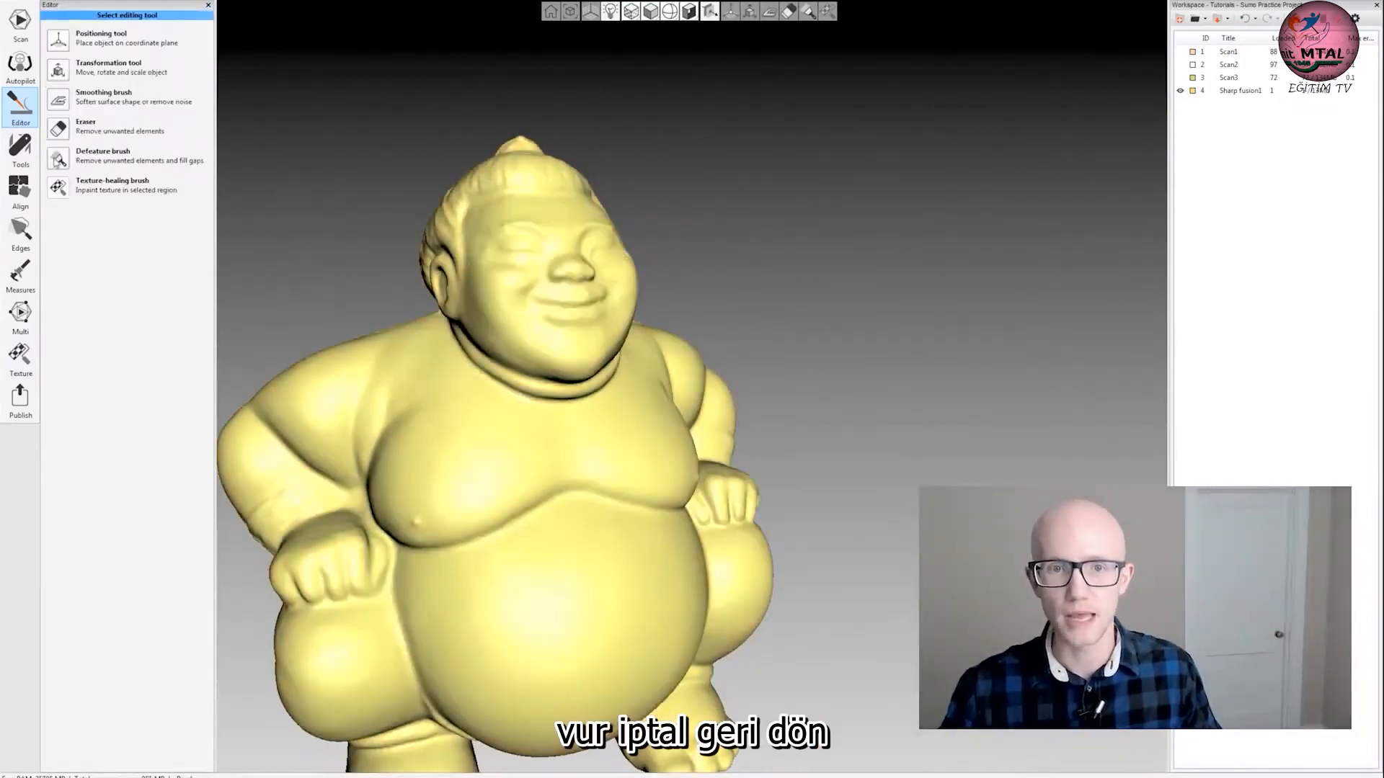
Reopen the Defeature brush and try removing the figurine's ear in 3D selection mode with a smaller brush.
left_click(57, 156)
mouse_move(245, 274)
left_mouse_down()
mouse_move(389, 284)
mouse_move(503, 317)
mouse_move(476, 286)
left_mouse_up()
scroll(606, 291, "down", 3, "ctrl")
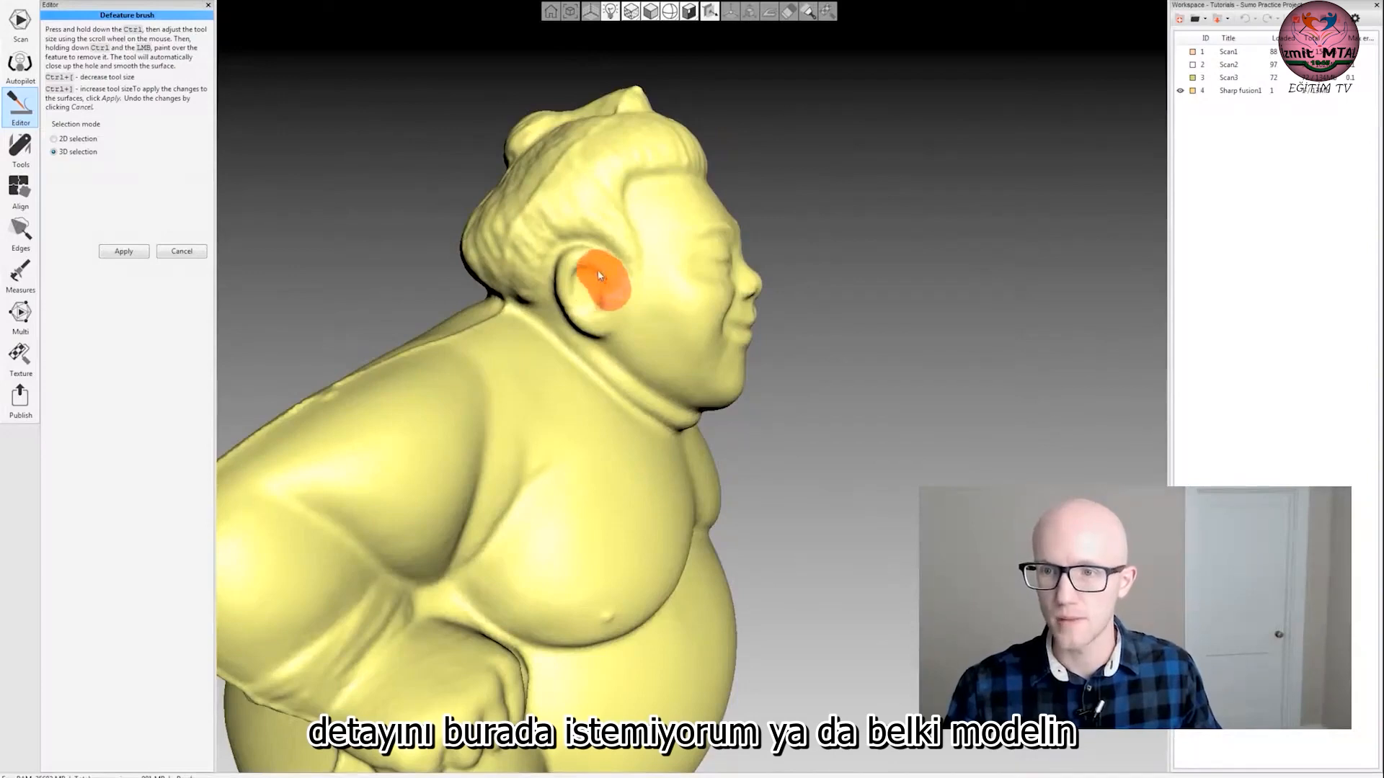
mouse_move(598, 276)
left_mouse_down("ctrl")
mouse_move(583, 271)
mouse_move(587, 318)
left_mouse_up("ctrl")
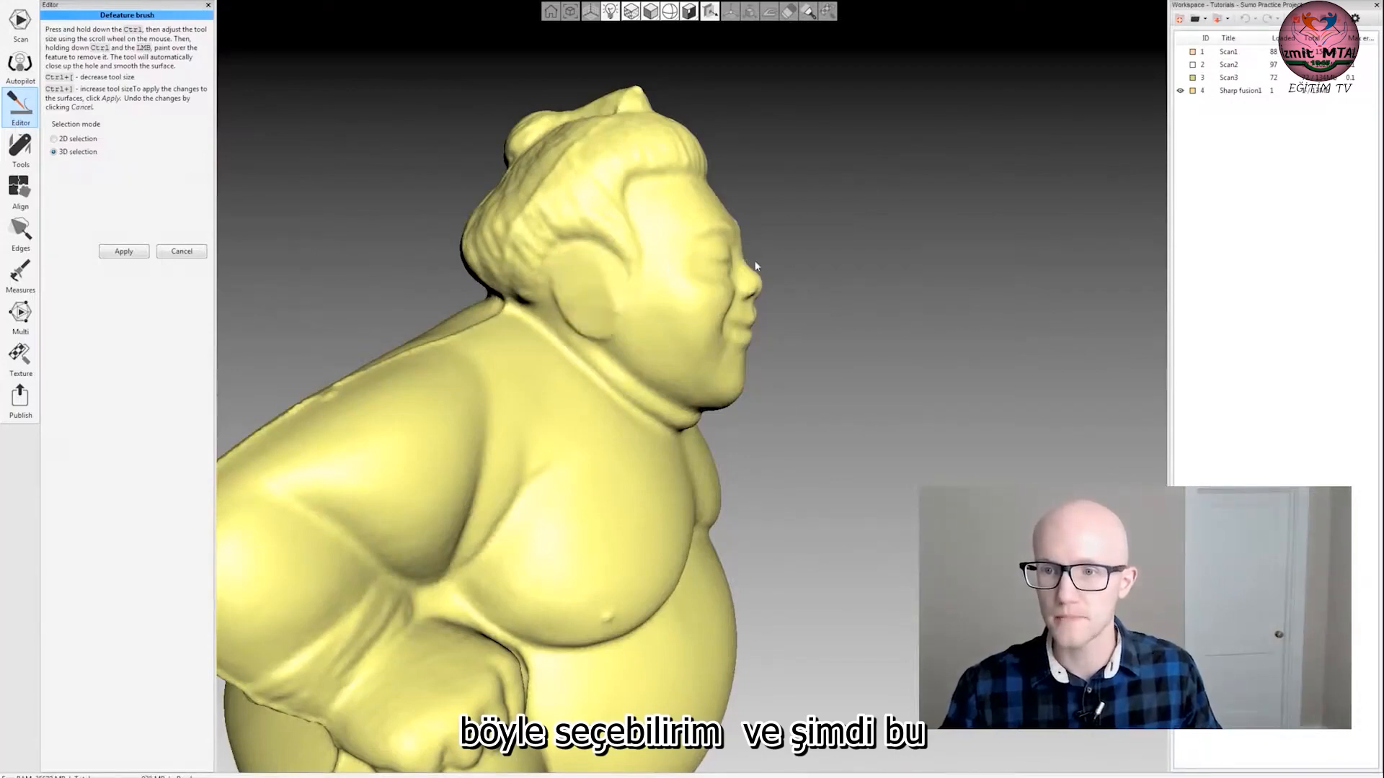
left_click_drag(869, 407, 824, 408)
mouse_move(826, 333)
left_mouse_down()
mouse_move(809, 355)
mouse_move(772, 324)
mouse_move(776, 295)
left_mouse_up()
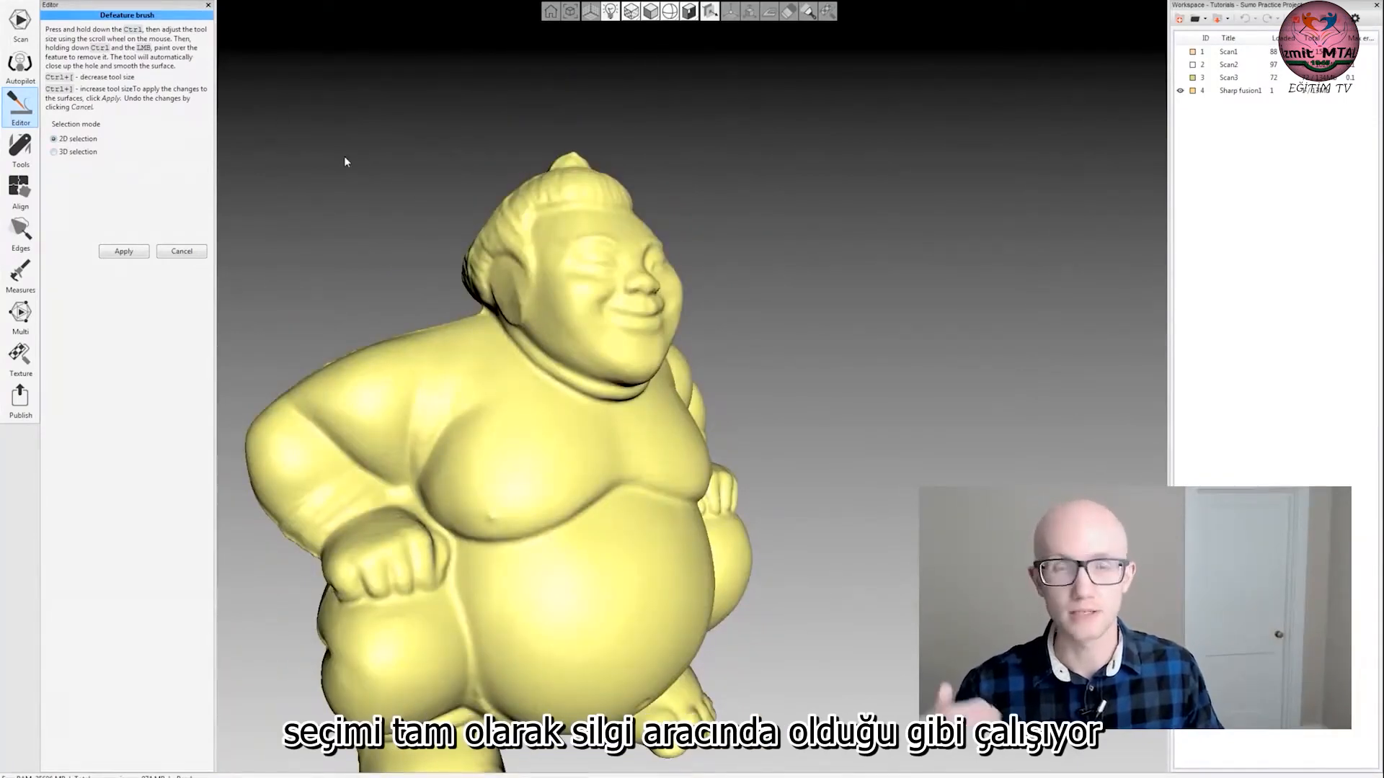
Try defeaturing the nose and cheek in 2D selection mode with a larger brush and Select through enabled, and discard all changes.
left_click_drag(501, 292, 517, 233)
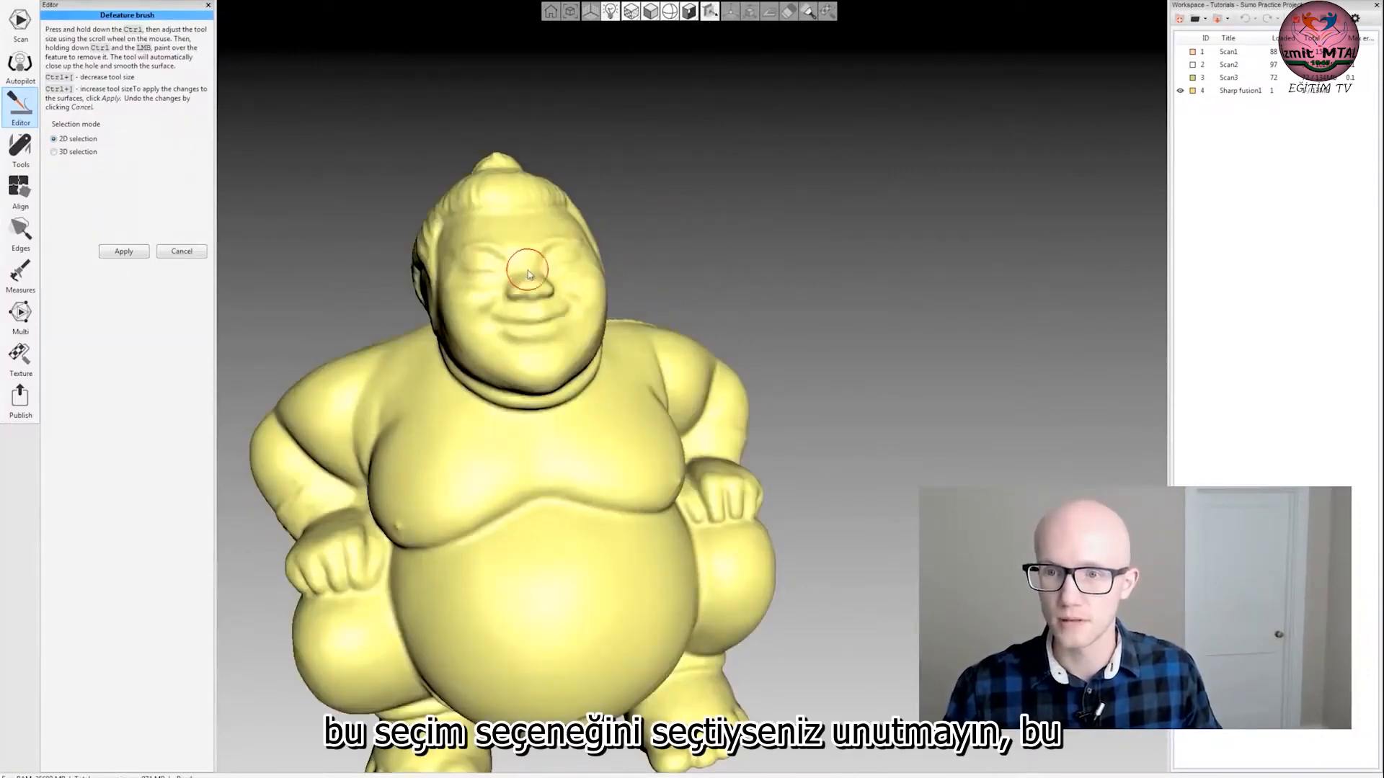
scroll(529, 274, "up", 4, "ctrl")
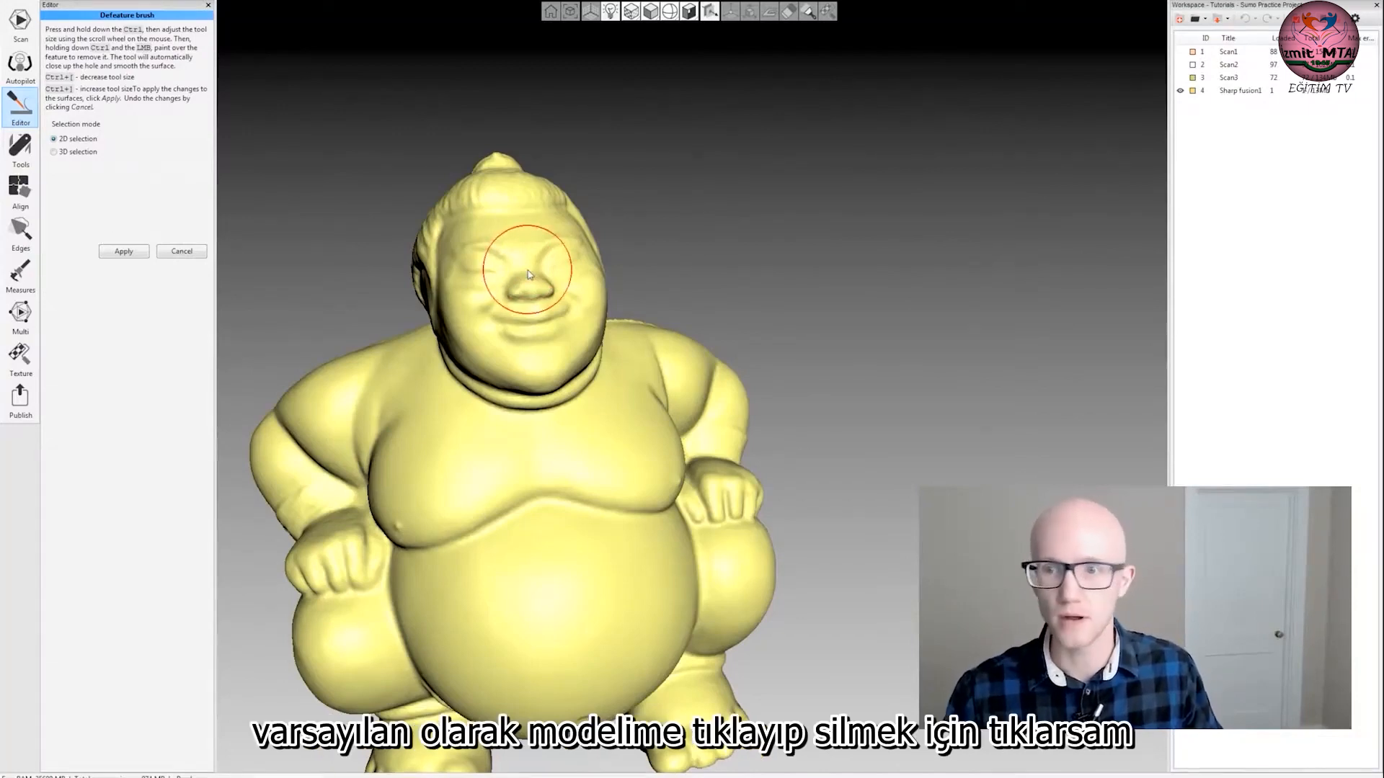
left_click(553, 296, "ctrl")
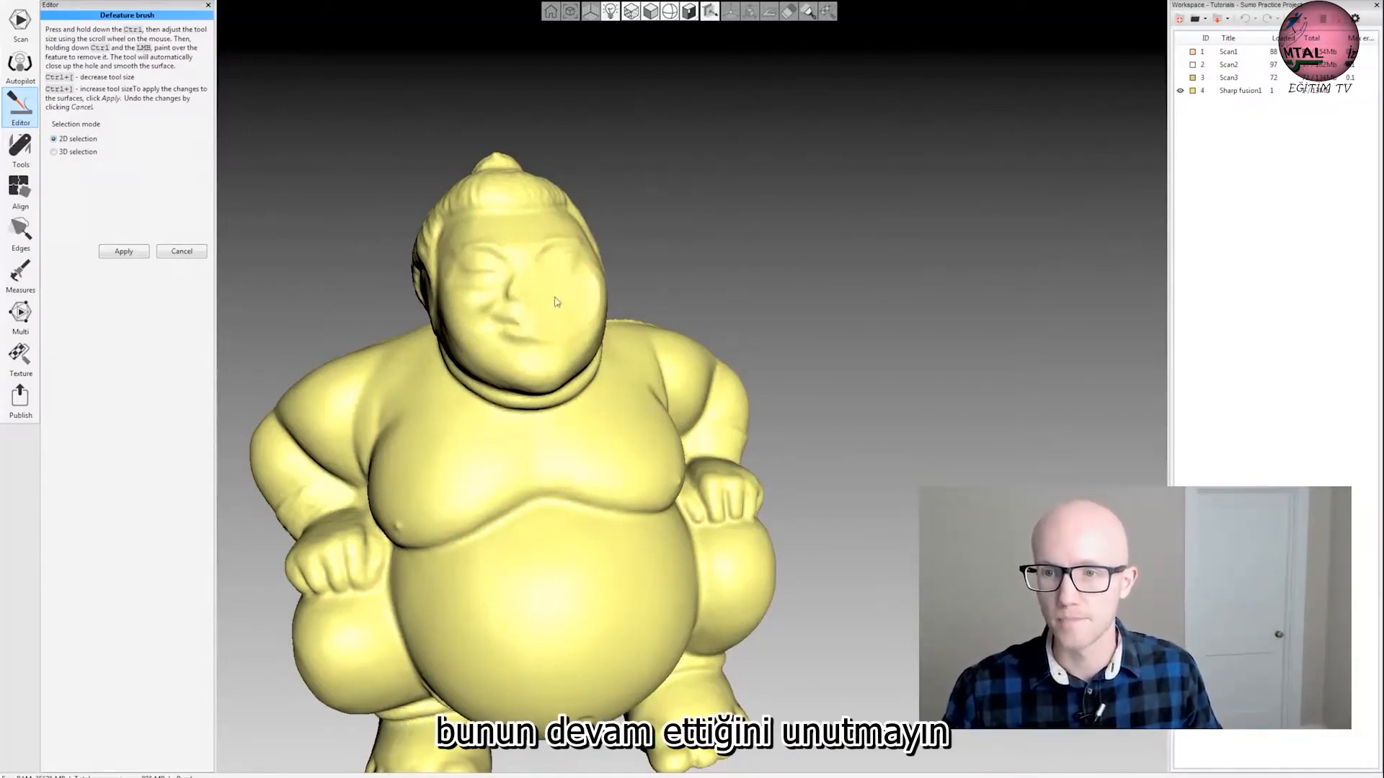
mouse_move(756, 294)
left_mouse_down()
mouse_move(692, 278)
mouse_move(858, 324)
mouse_move(644, 389)
left_mouse_up()
mouse_move(422, 340)
left_mouse_down()
mouse_move(482, 346)
mouse_move(751, 303)
mouse_move(726, 260)
mouse_move(719, 279)
left_mouse_up()
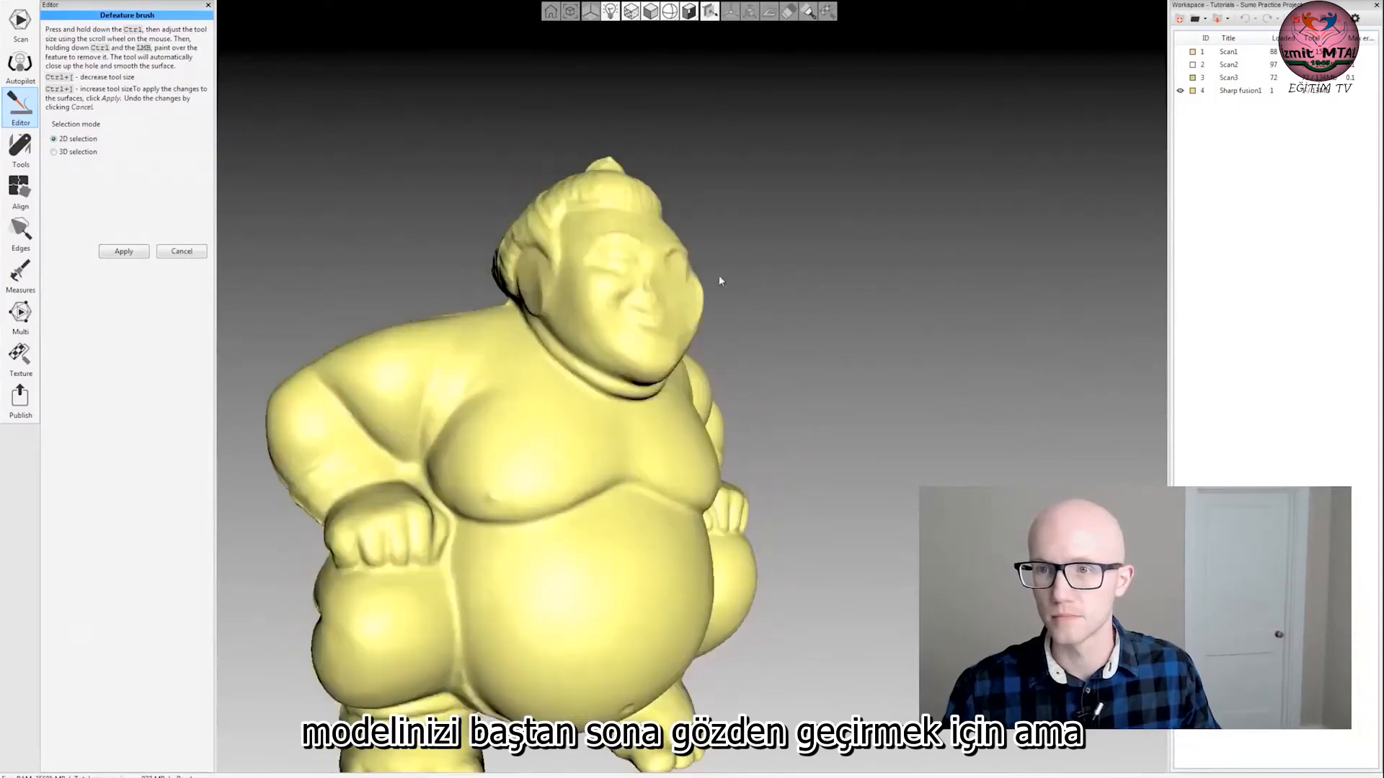
left_click(182, 252)
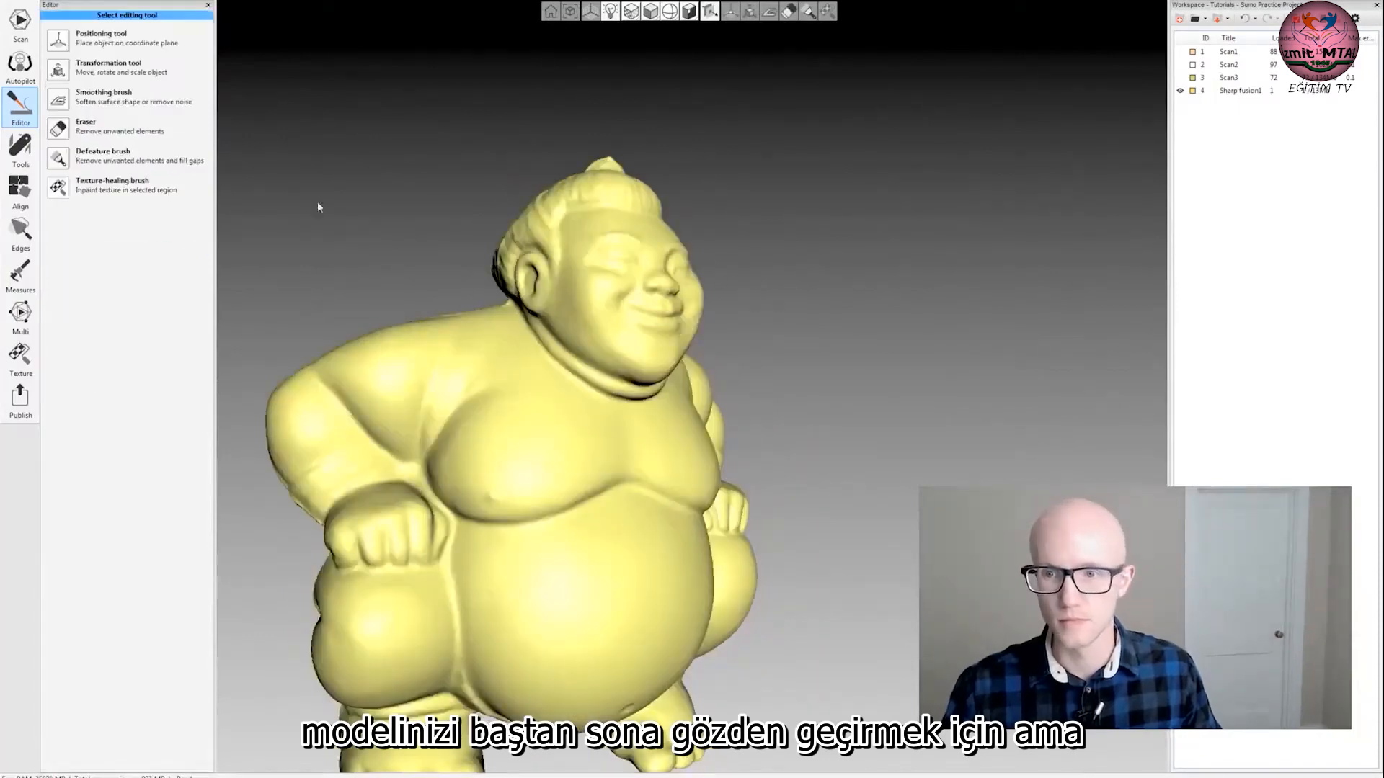
Restart the Defeature brush in 2D selection mode and turn off Select through.
left_click_drag(318, 204, 494, 185)
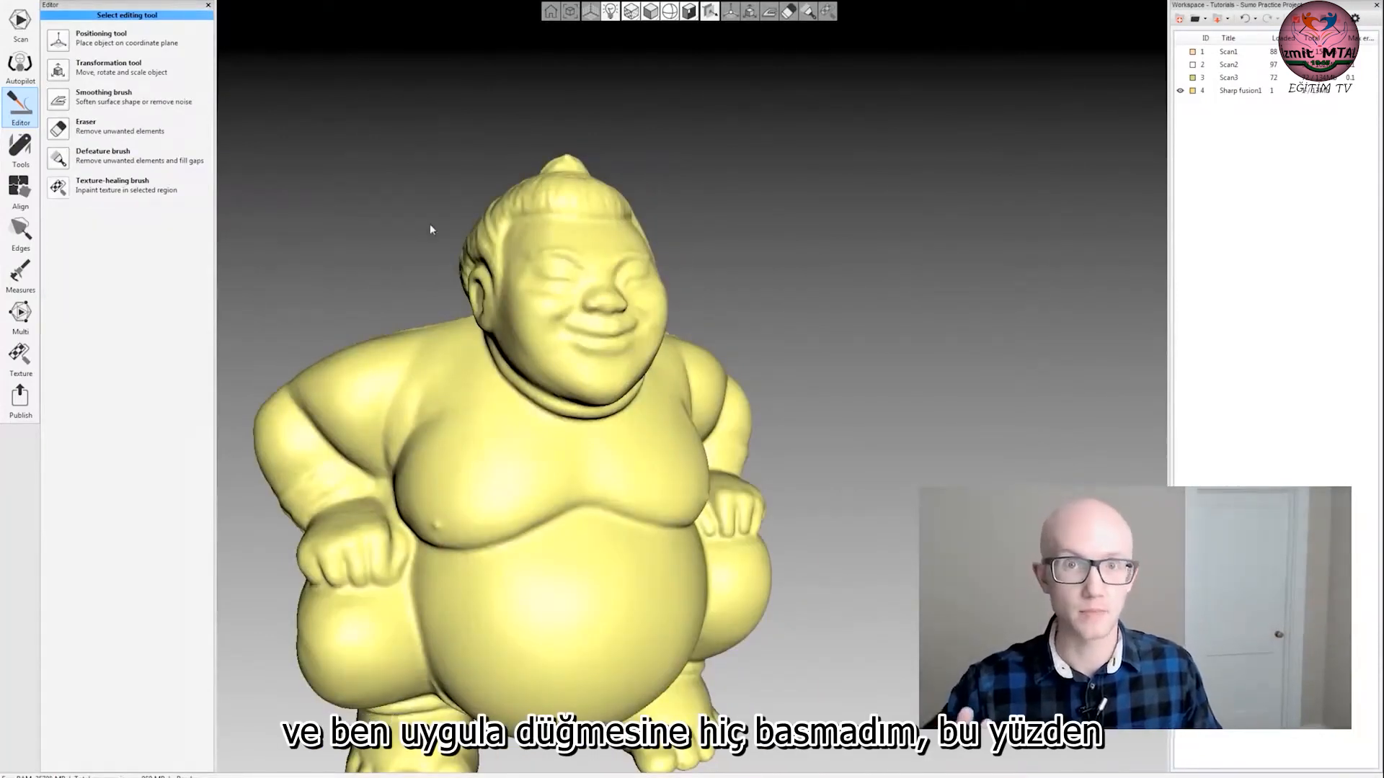
left_click_drag(430, 229, 586, 309)
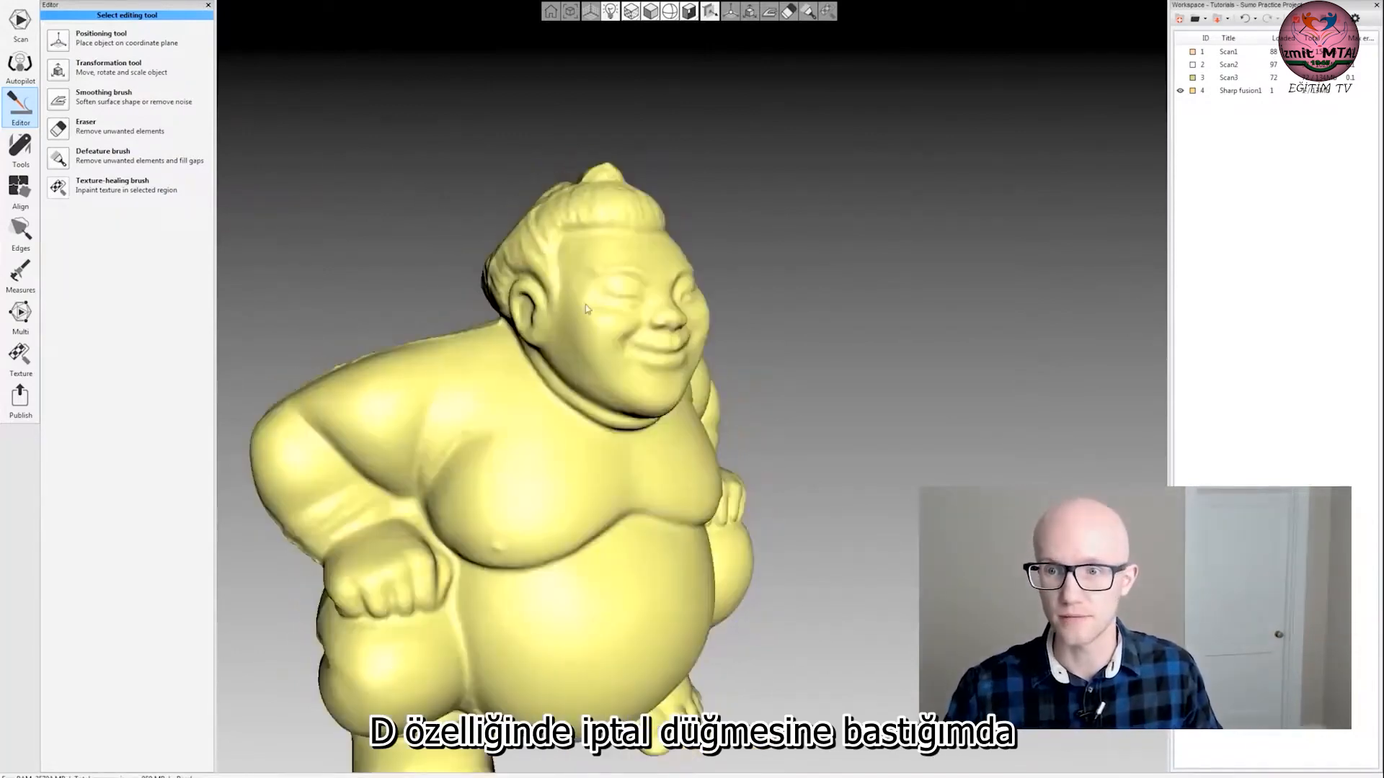
left_click(63, 163)
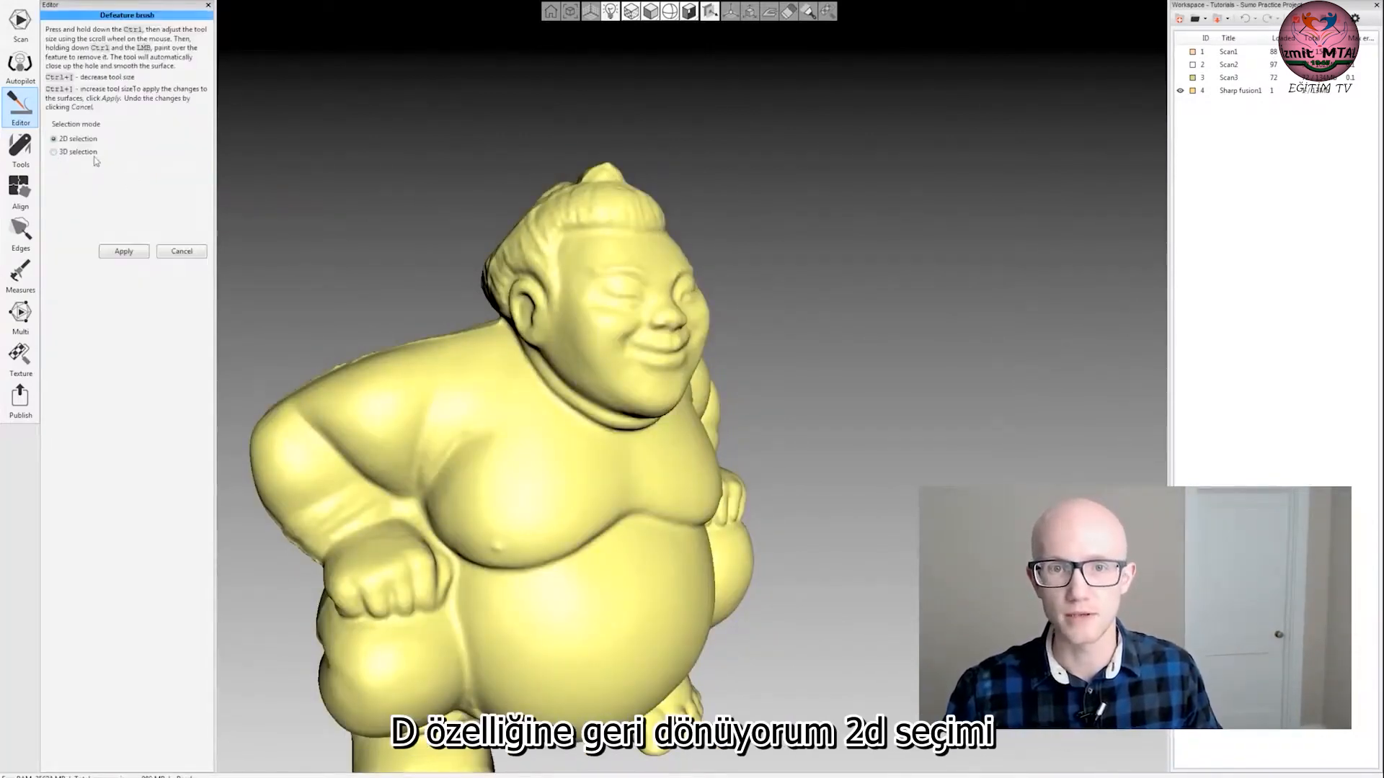
left_click_drag(849, 236, 724, 224)
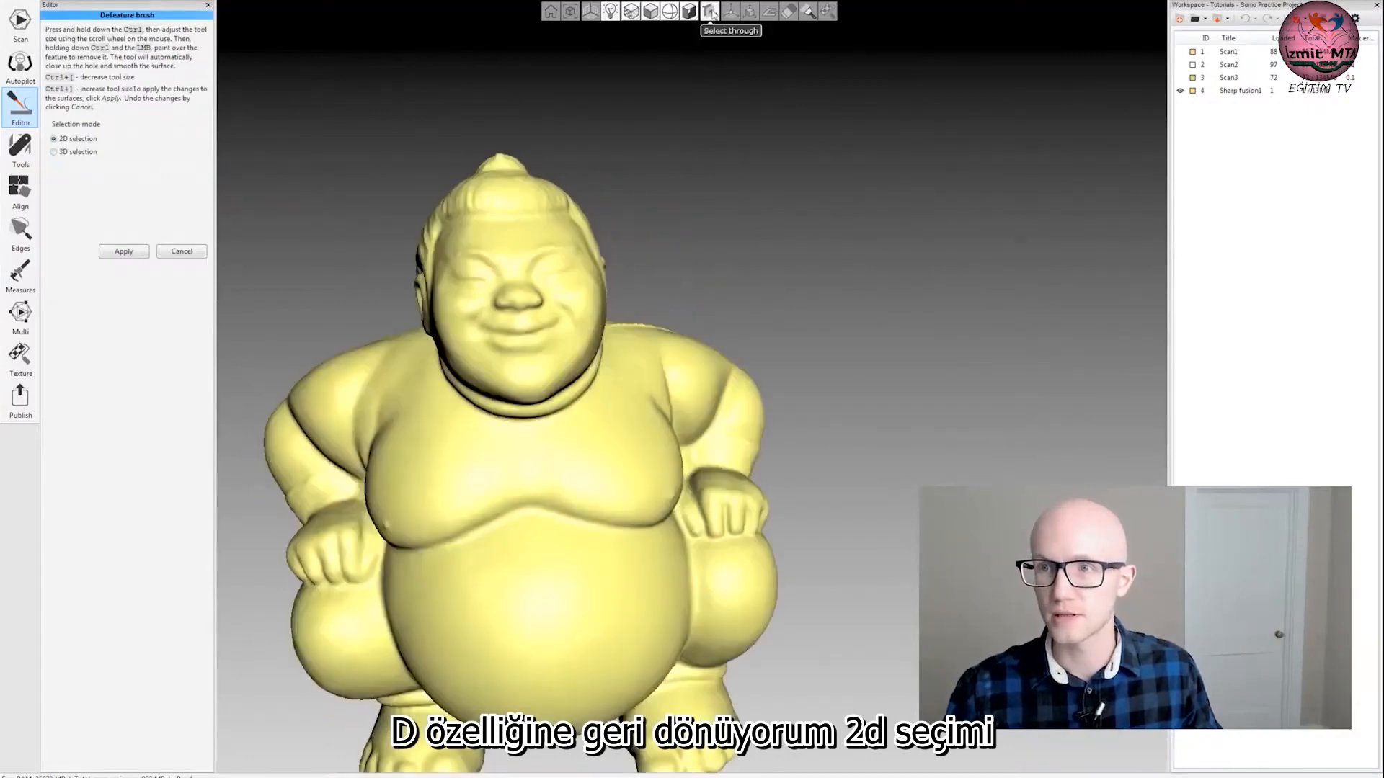
left_click(711, 13)
left_click_drag(699, 126, 731, 137)
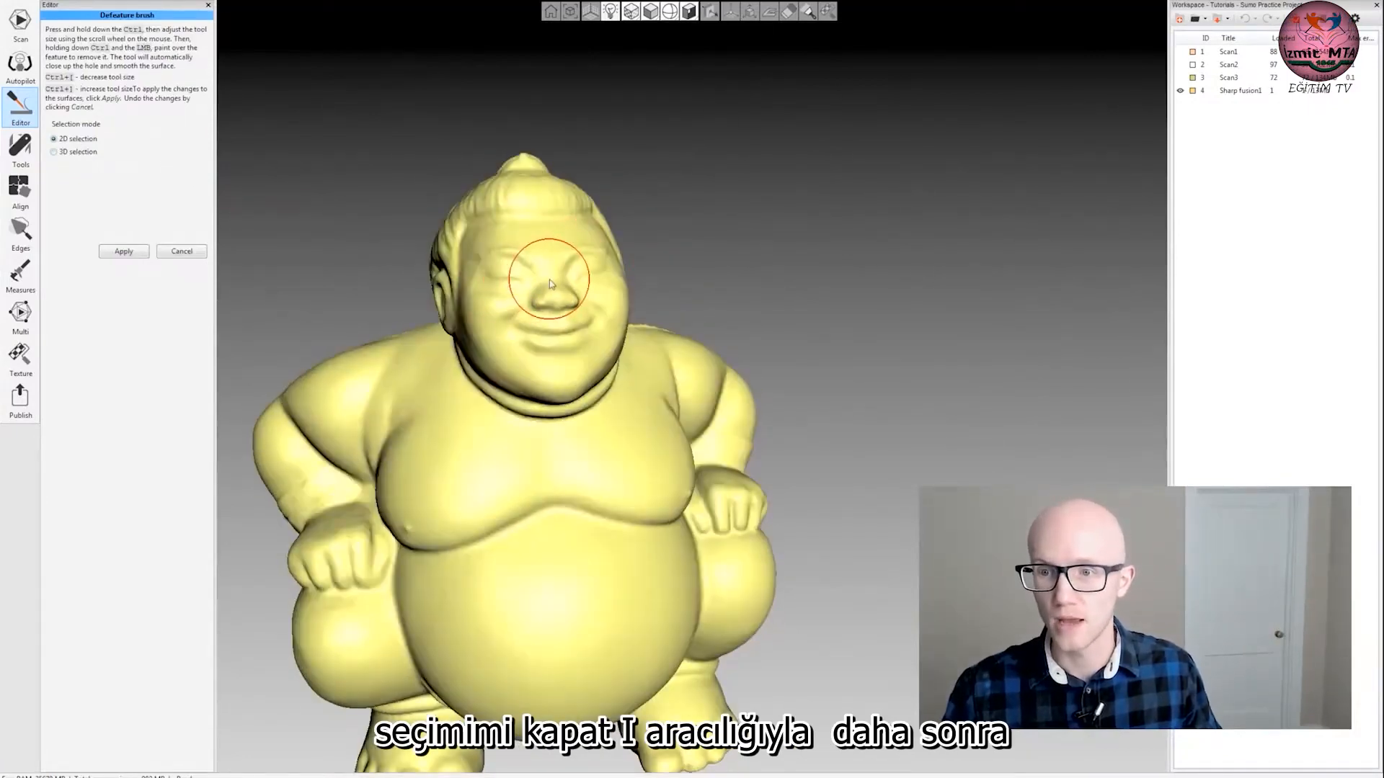
Try removing only the front of the face with the 2D Defeature brush, inspect the back of the head, and discard the edit.
mouse_move(550, 283)
left_mouse_down("ctrl")
mouse_move(591, 274)
mouse_move(561, 283)
left_mouse_up("ctrl")
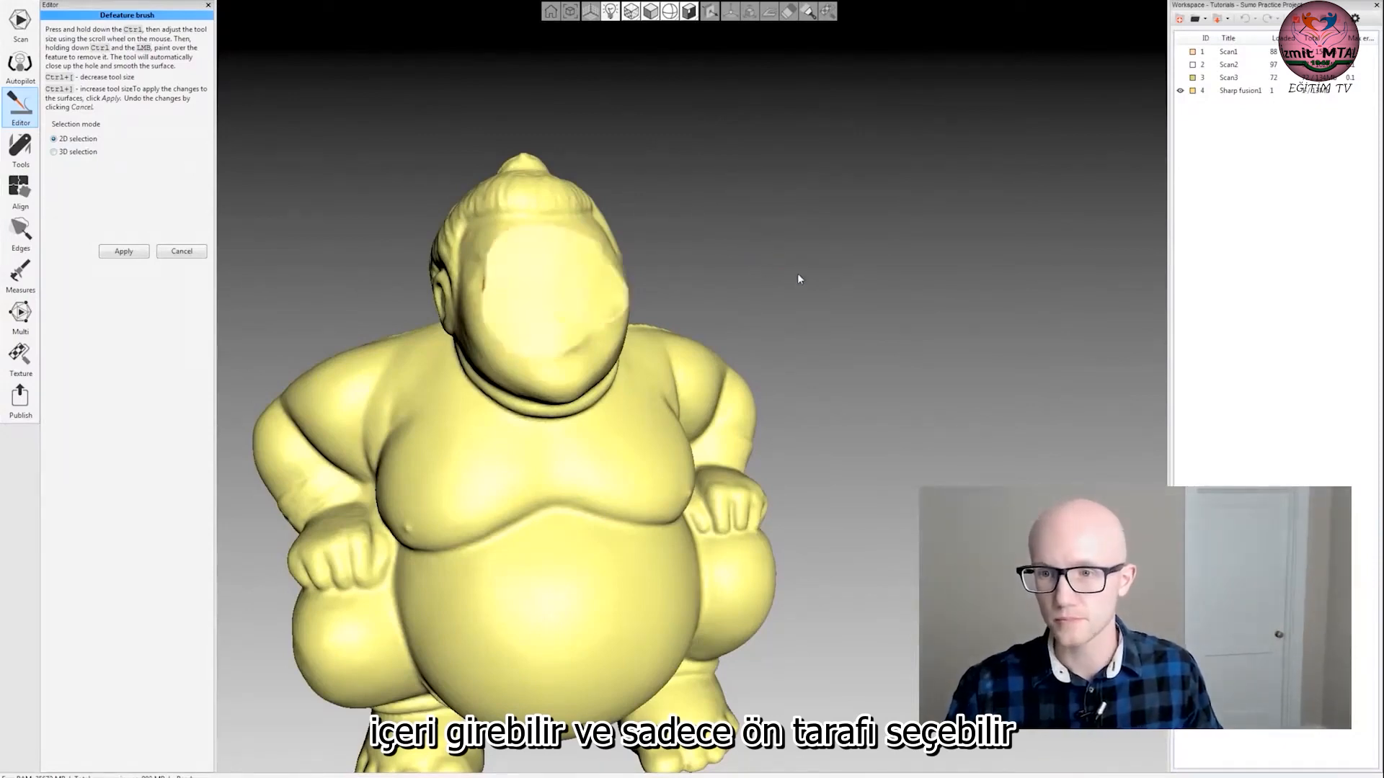
left_click_drag(797, 274, 511, 371)
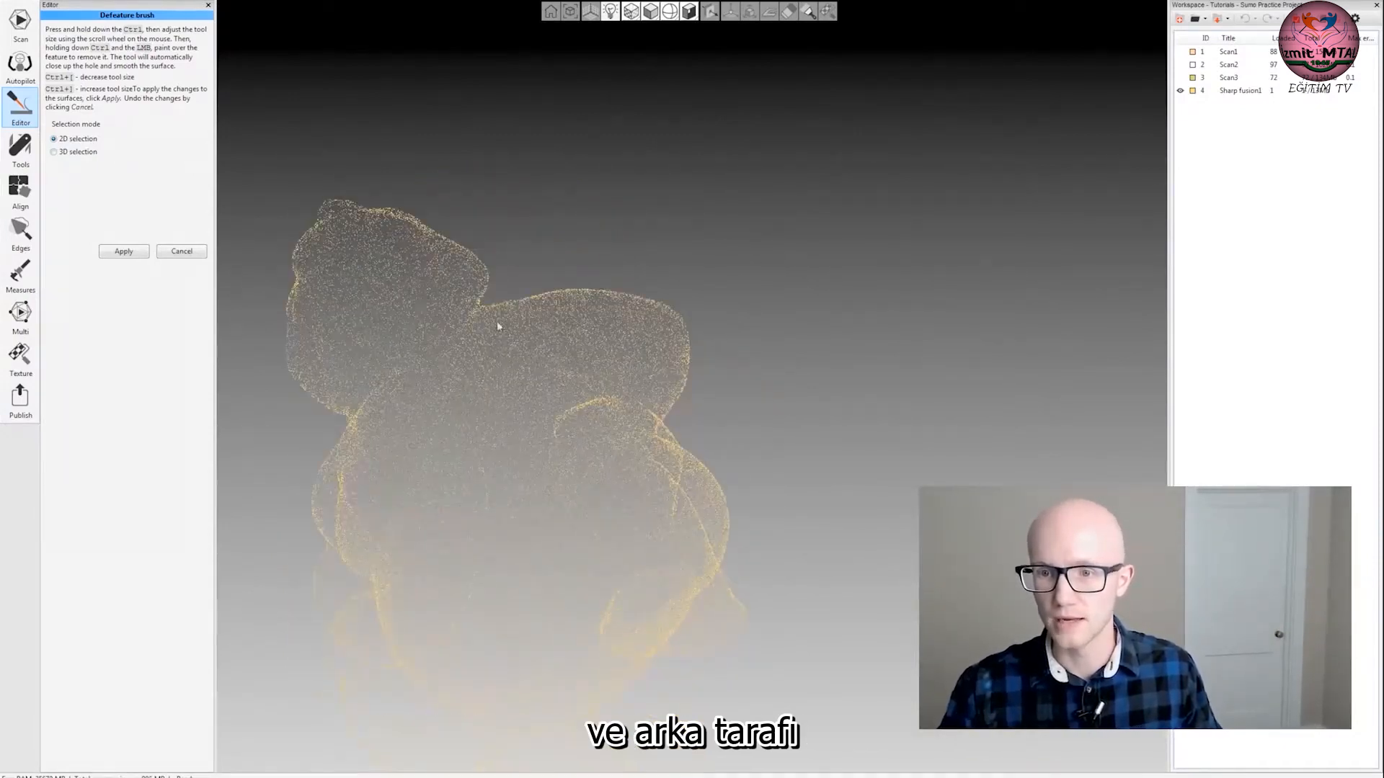
left_click_drag(502, 455, 966, 162)
left_click(185, 254)
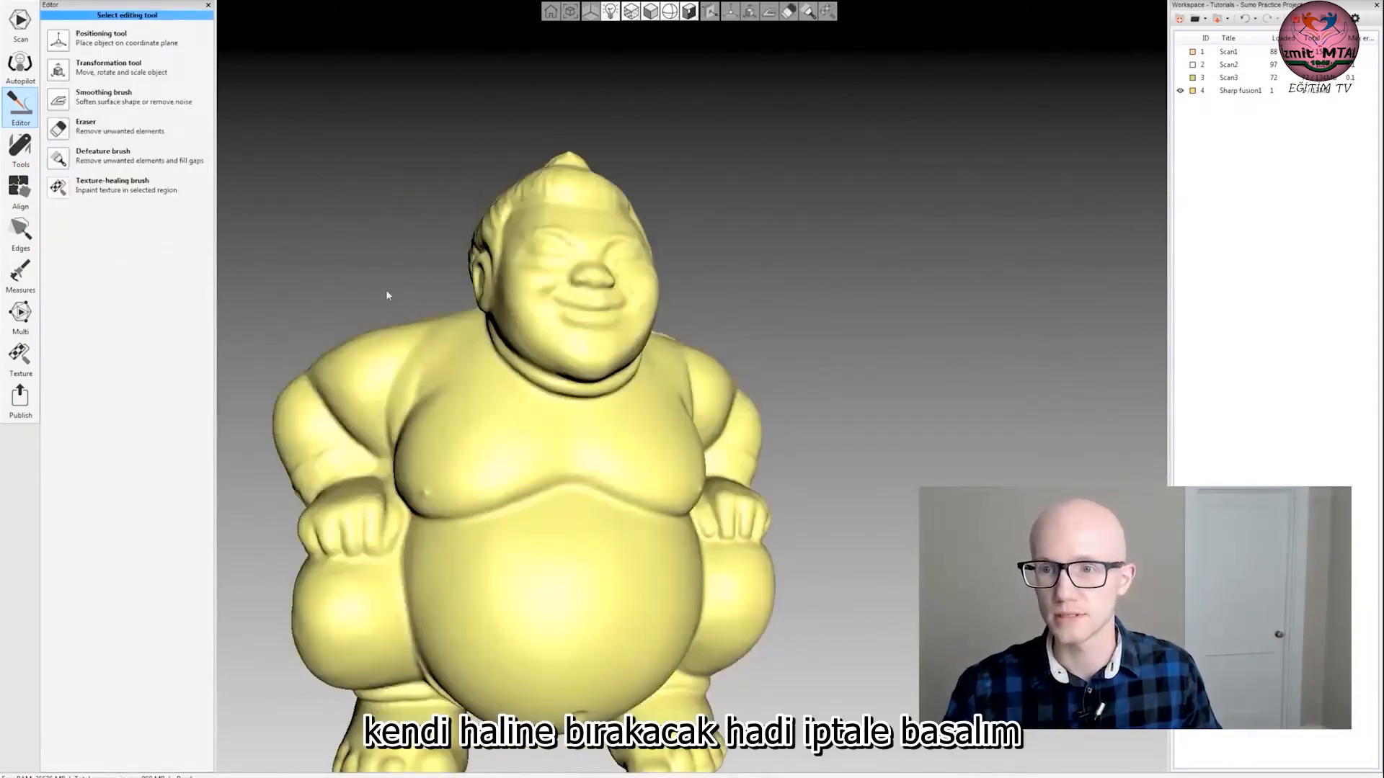
Remove the figurine's ear with a reduced Defeature brush in 3D selection mode and apply the change.
left_click_drag(386, 296, 502, 317)
left_click(62, 157)
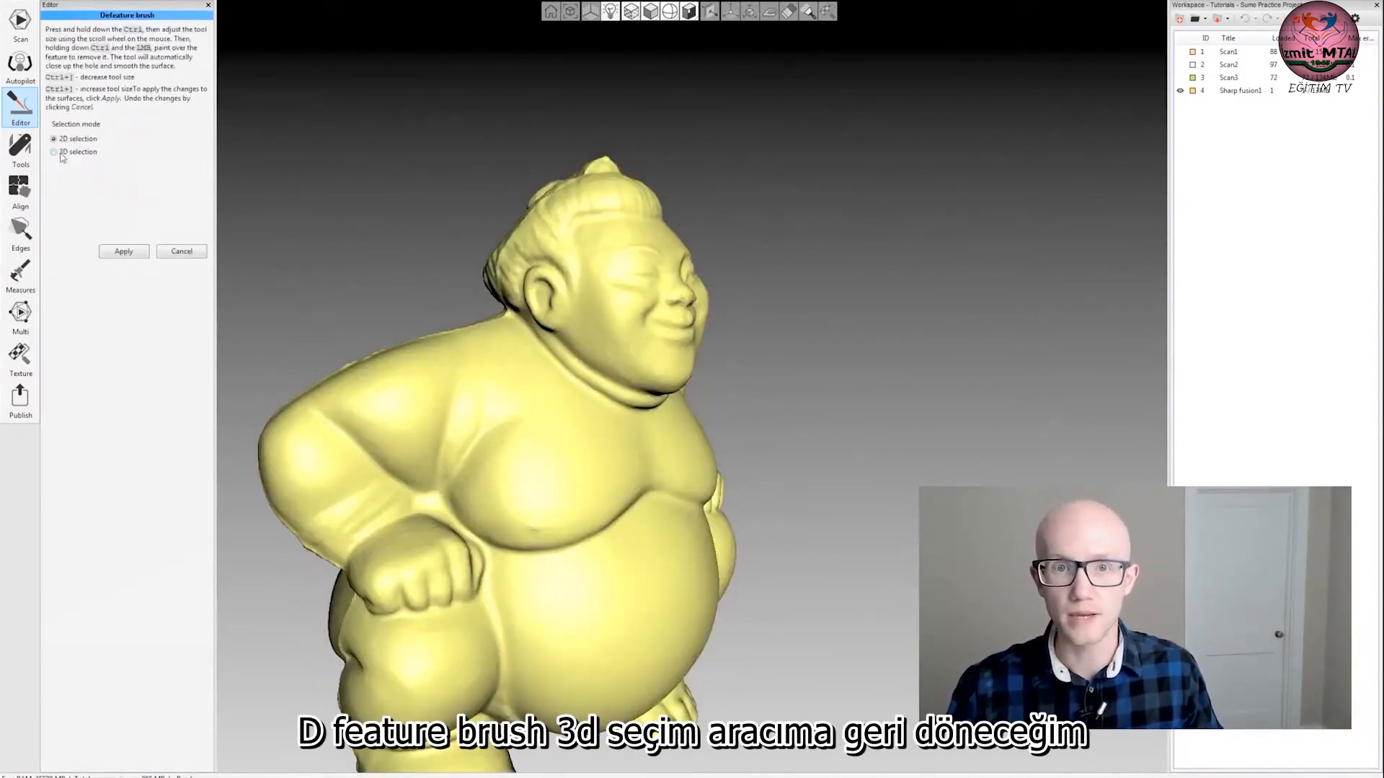
left_click(55, 153)
left_click_drag(249, 194, 490, 224)
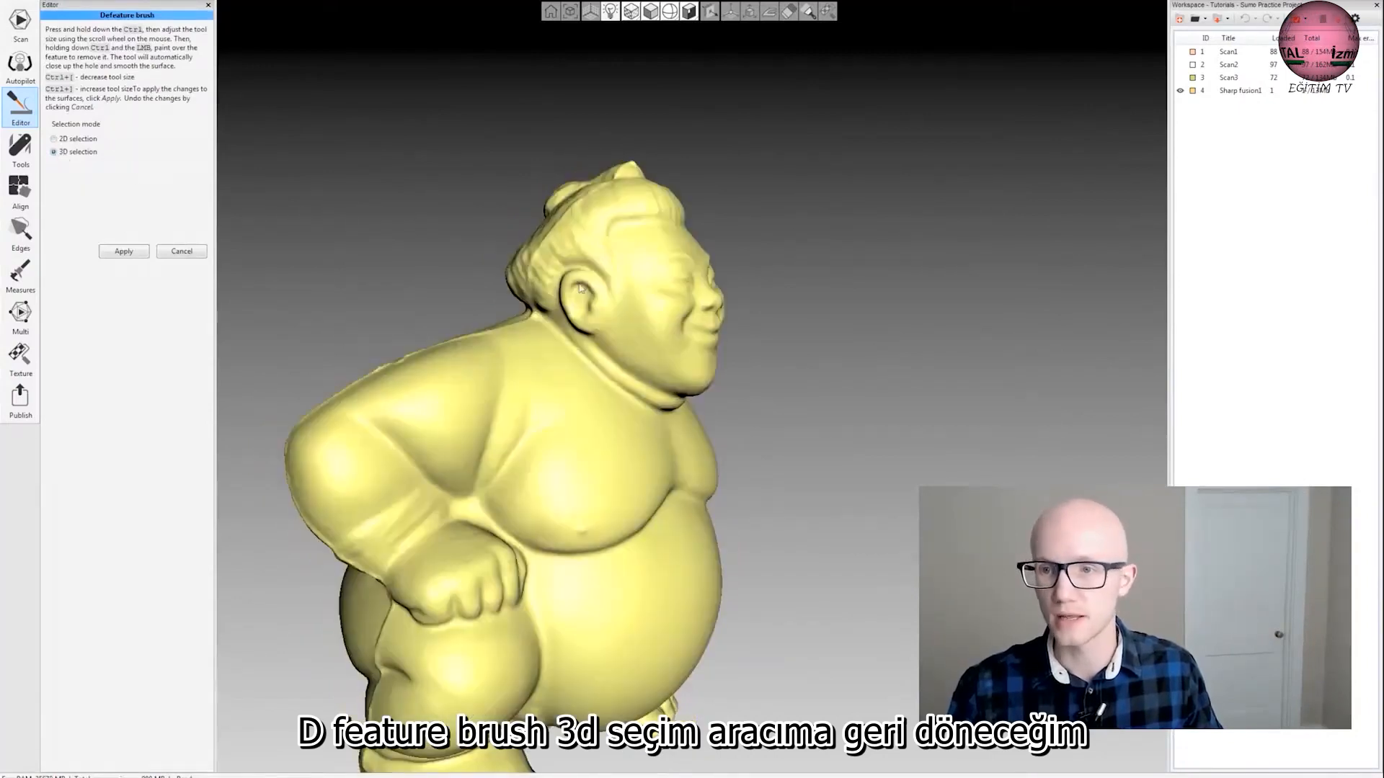
scroll(584, 303, "down", 5, "ctrl")
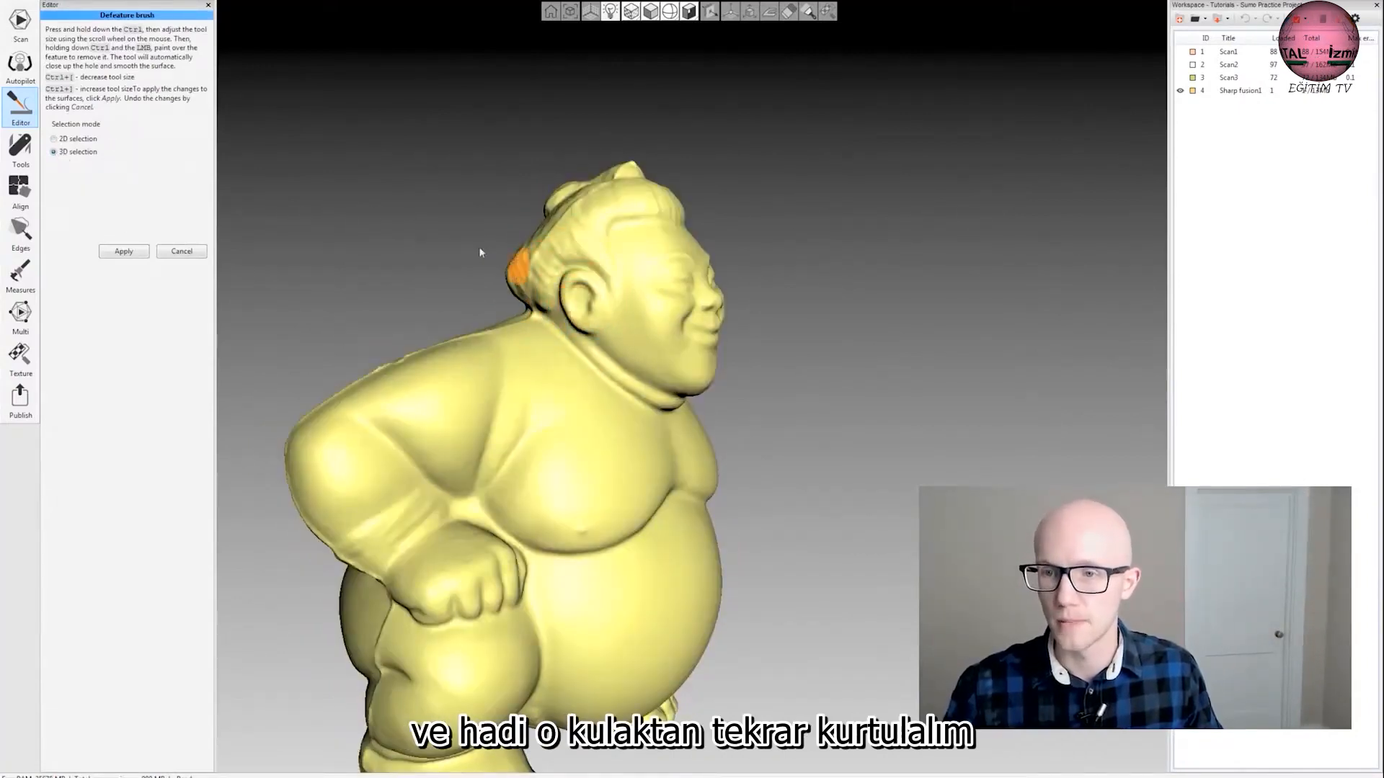
mouse_move(581, 295)
left_mouse_down()
mouse_move(428, 214)
mouse_move(497, 243)
mouse_move(471, 239)
left_mouse_up()
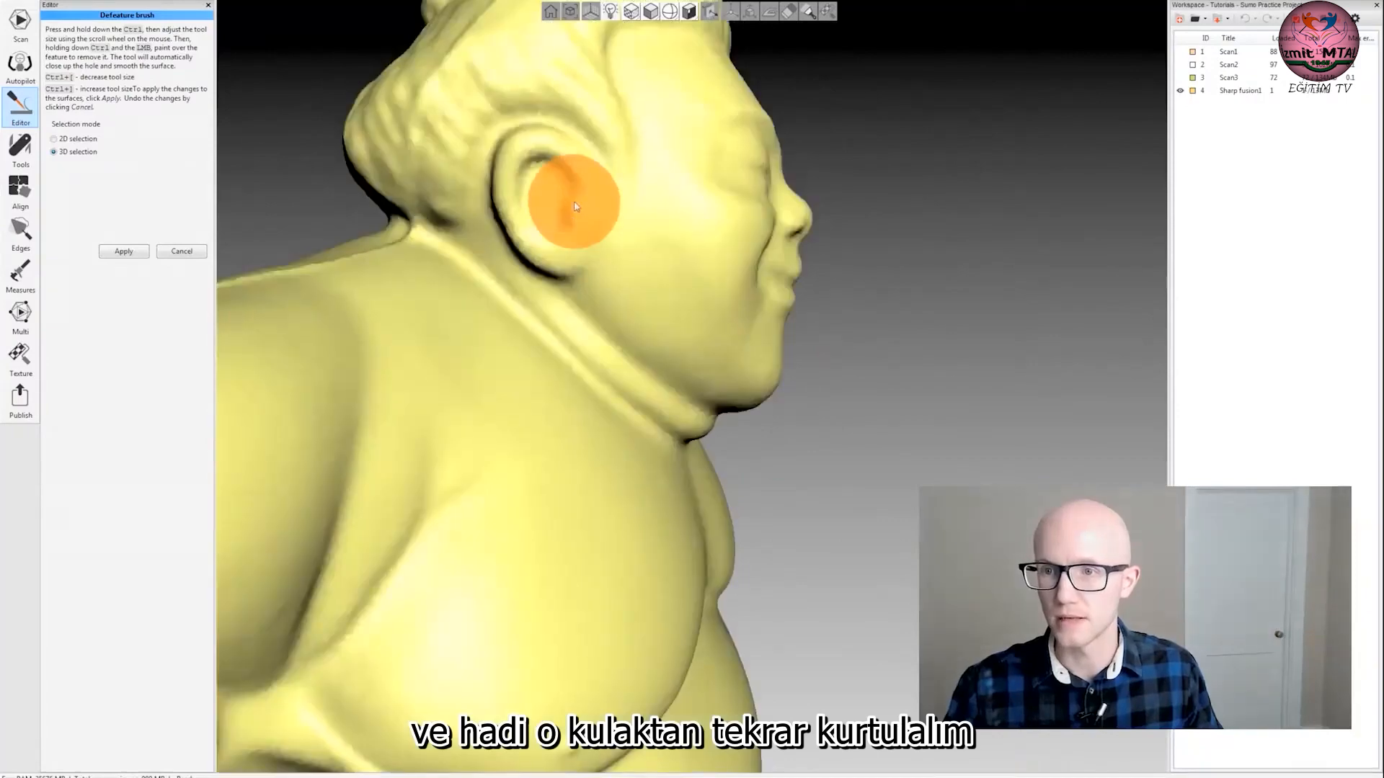
mouse_move(567, 192)
left_mouse_down("ctrl")
mouse_move(543, 174)
mouse_move(550, 237)
mouse_move(588, 246)
left_mouse_up("ctrl")
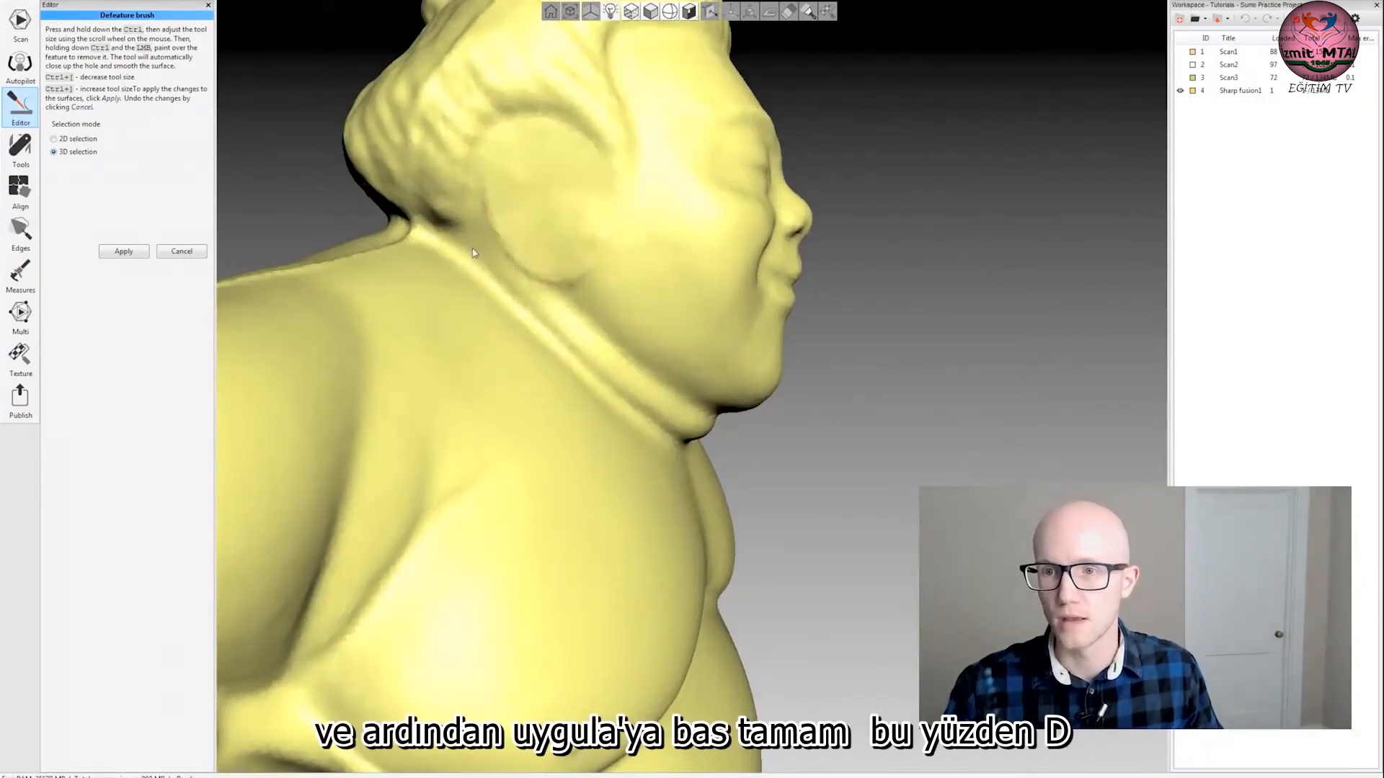
left_click(126, 253)
Start the Smoothing brush with smoothing intensity 1 and reduce its size from the whole torso to a small spot on the cheek.
scroll(713, 327, "down", 5)
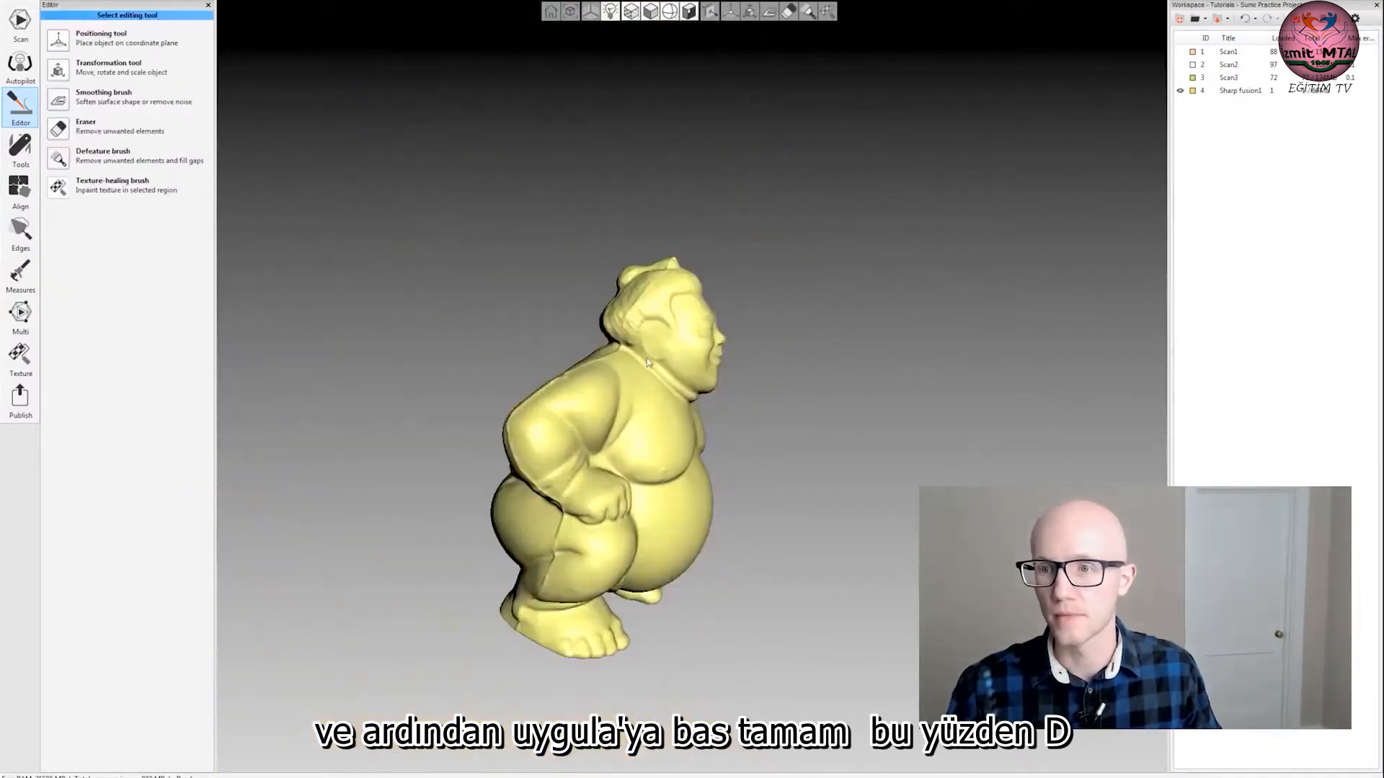
scroll(717, 369, "up", 3)
mouse_move(627, 320)
left_mouse_down()
mouse_move(717, 369)
mouse_move(599, 408)
mouse_move(520, 330)
mouse_move(546, 343)
left_mouse_up()
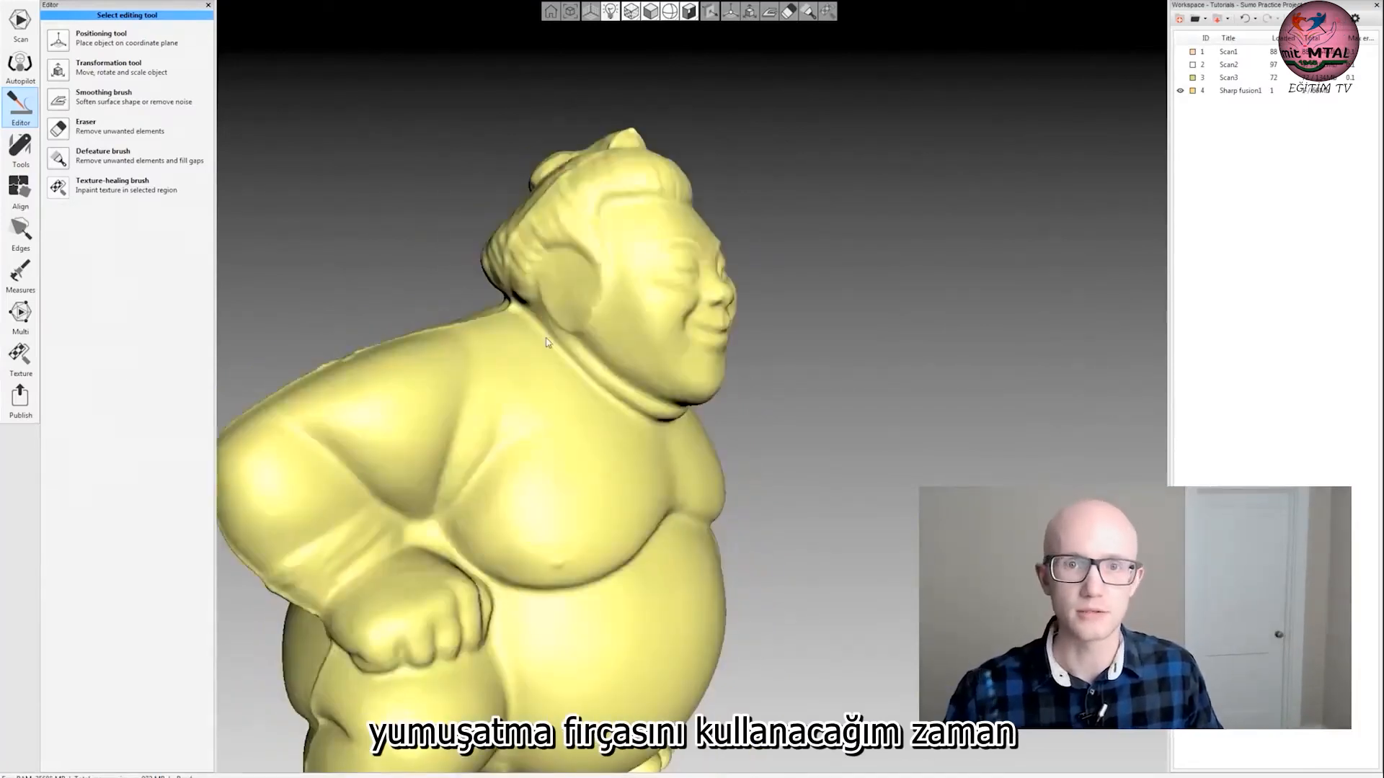
left_click(108, 96)
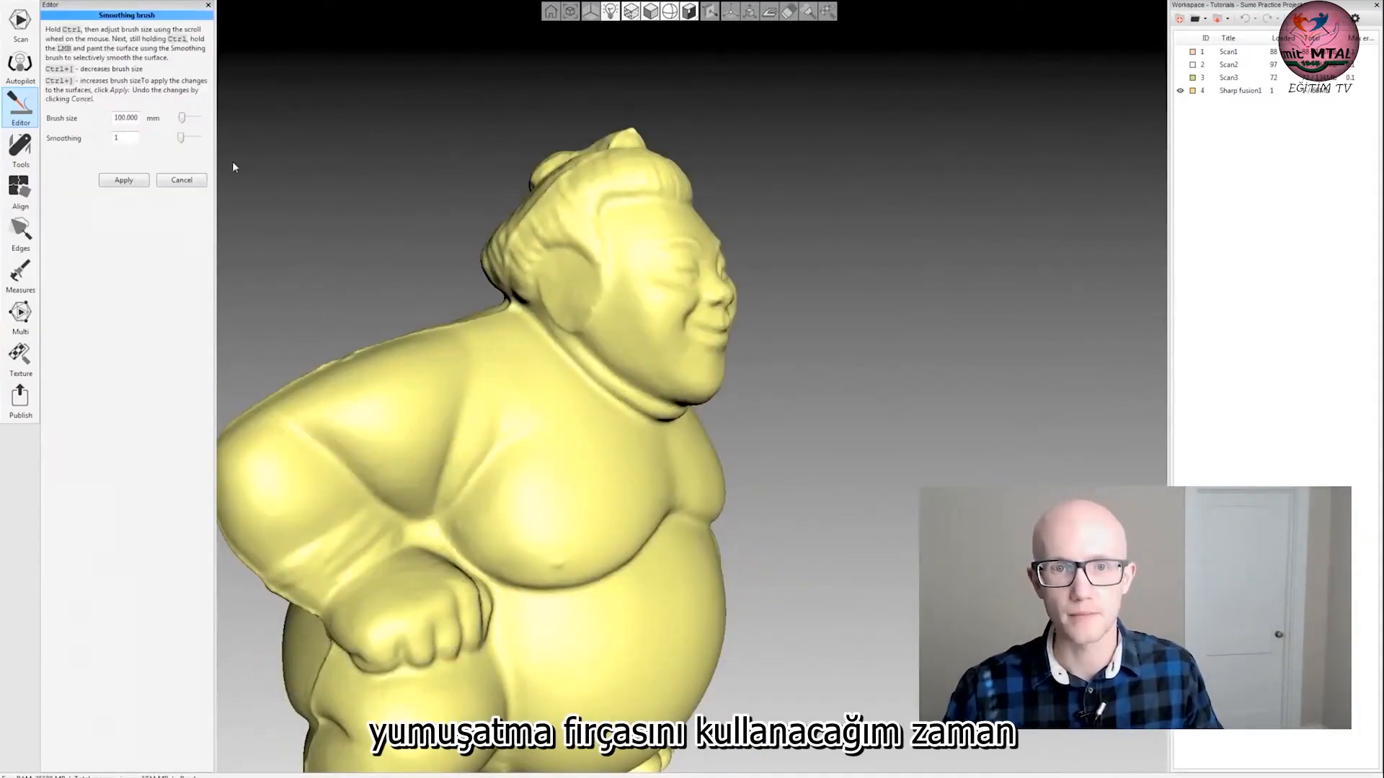
left_click_drag(342, 213, 373, 226)
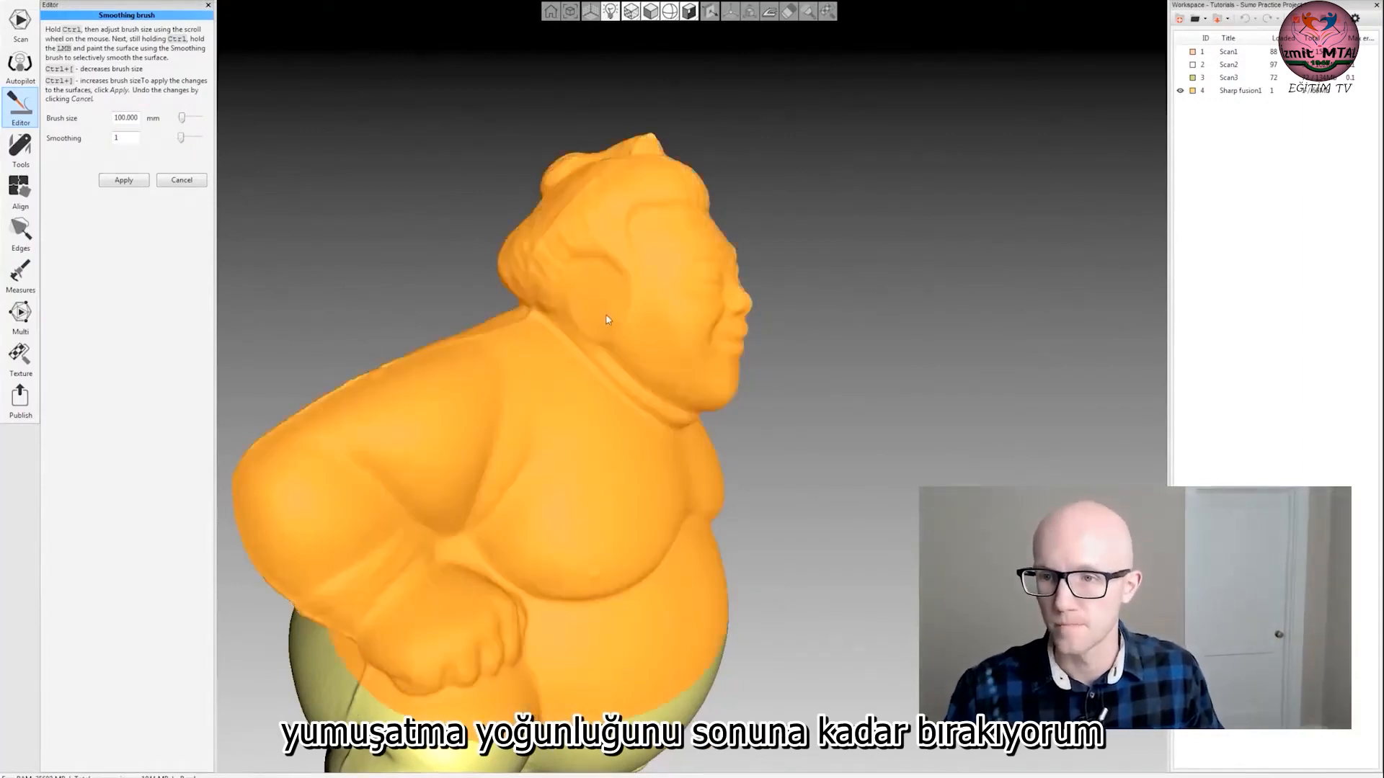
scroll(615, 314, "down", 5, "ctrl")
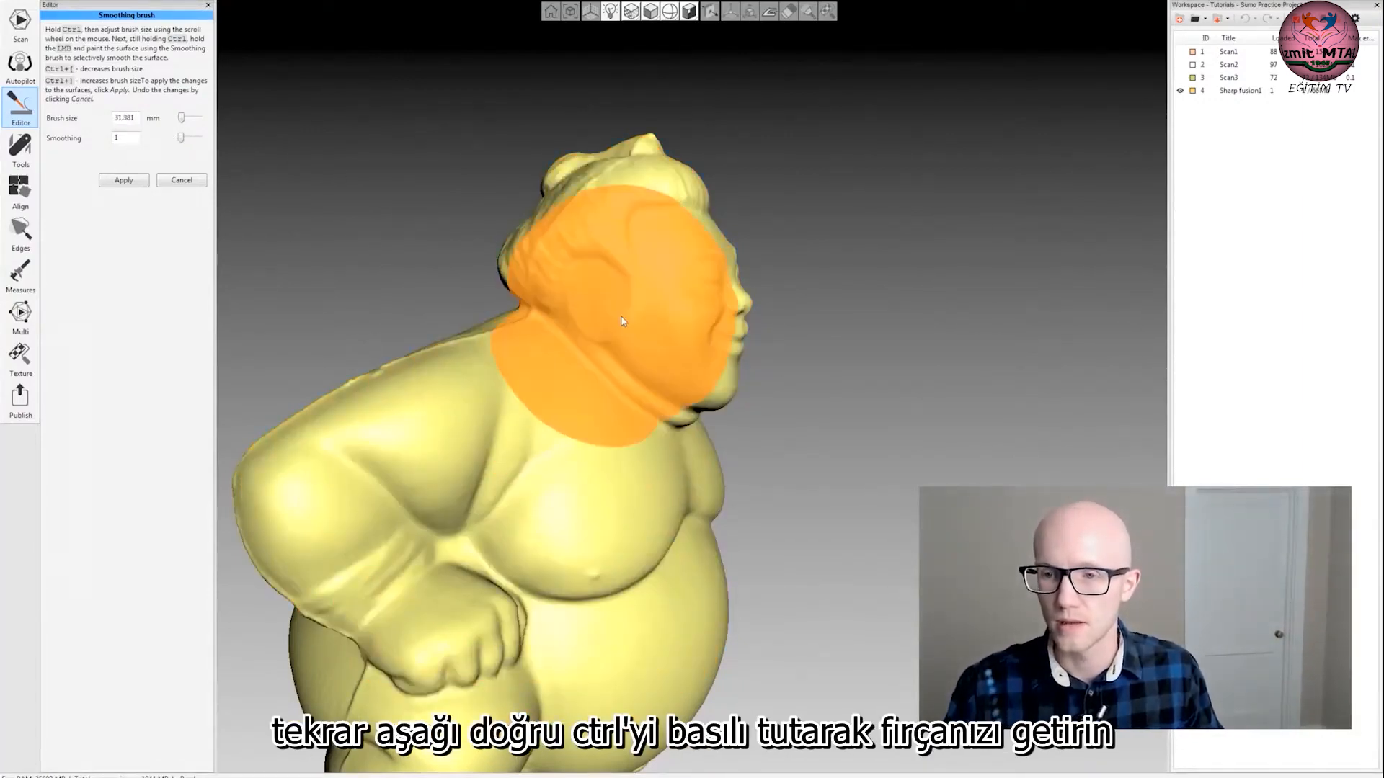
scroll(623, 320, "down", 5, "ctrl")
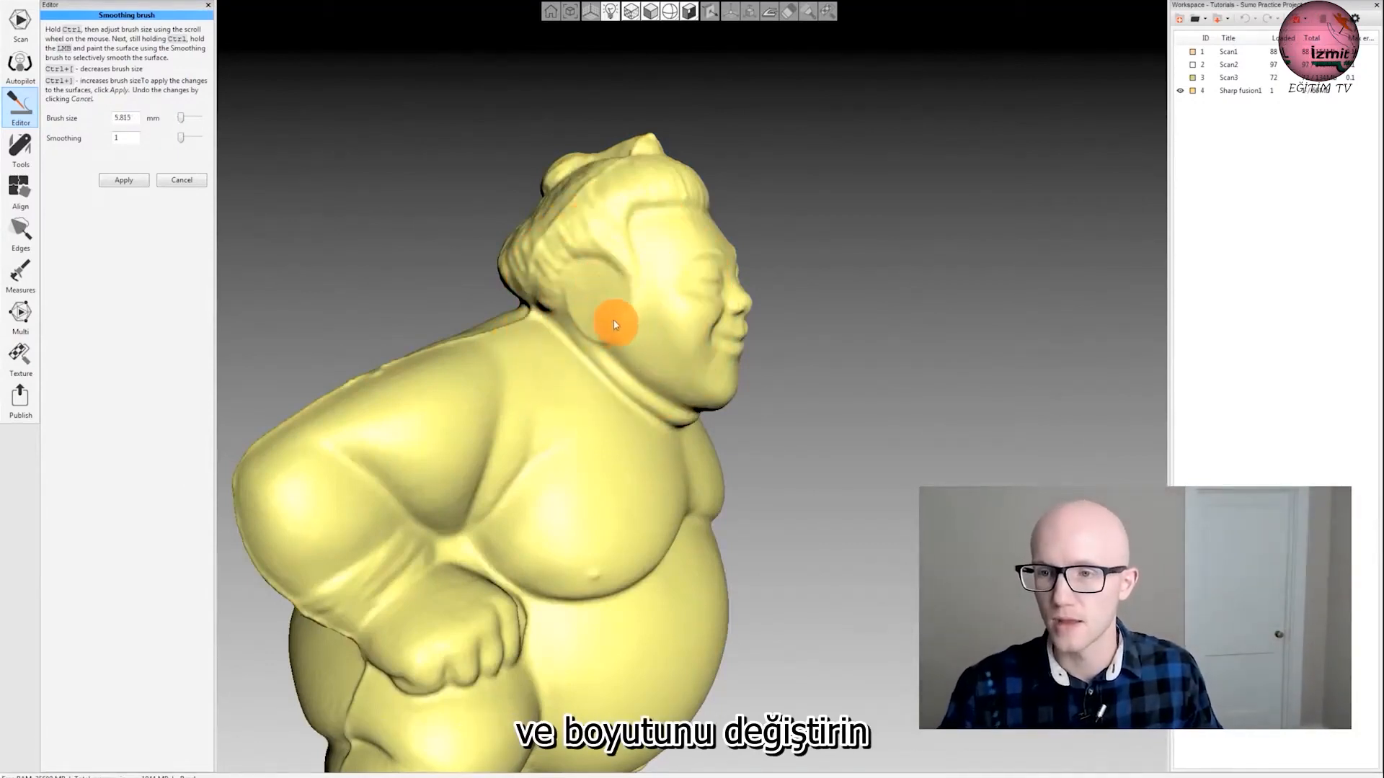
scroll(613, 333, "down", 3, "ctrl")
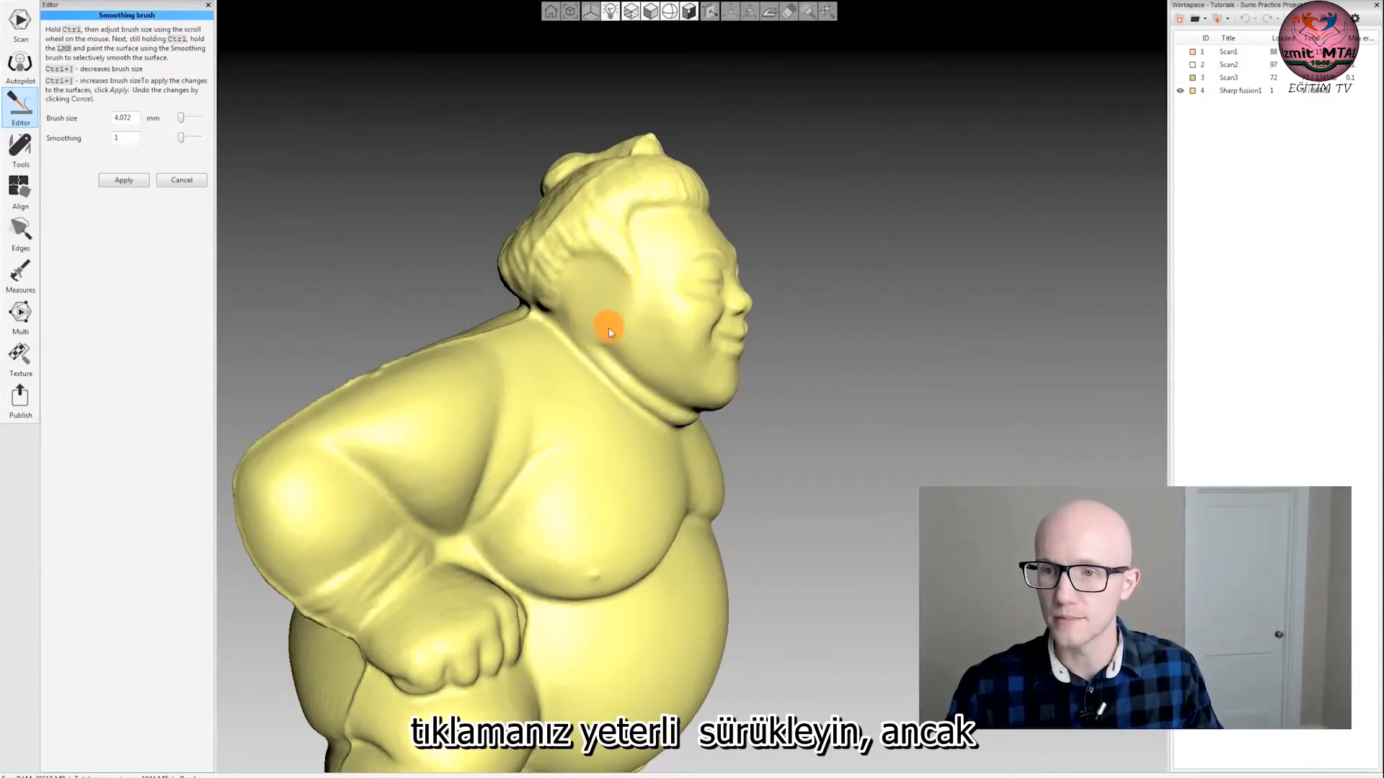
Smooth out the figurine's facial features with the Smoothing brush enlarged to 24.165 mm.
left_click_drag(913, 425, 669, 289)
scroll(505, 255, "up", 6, "ctrl")
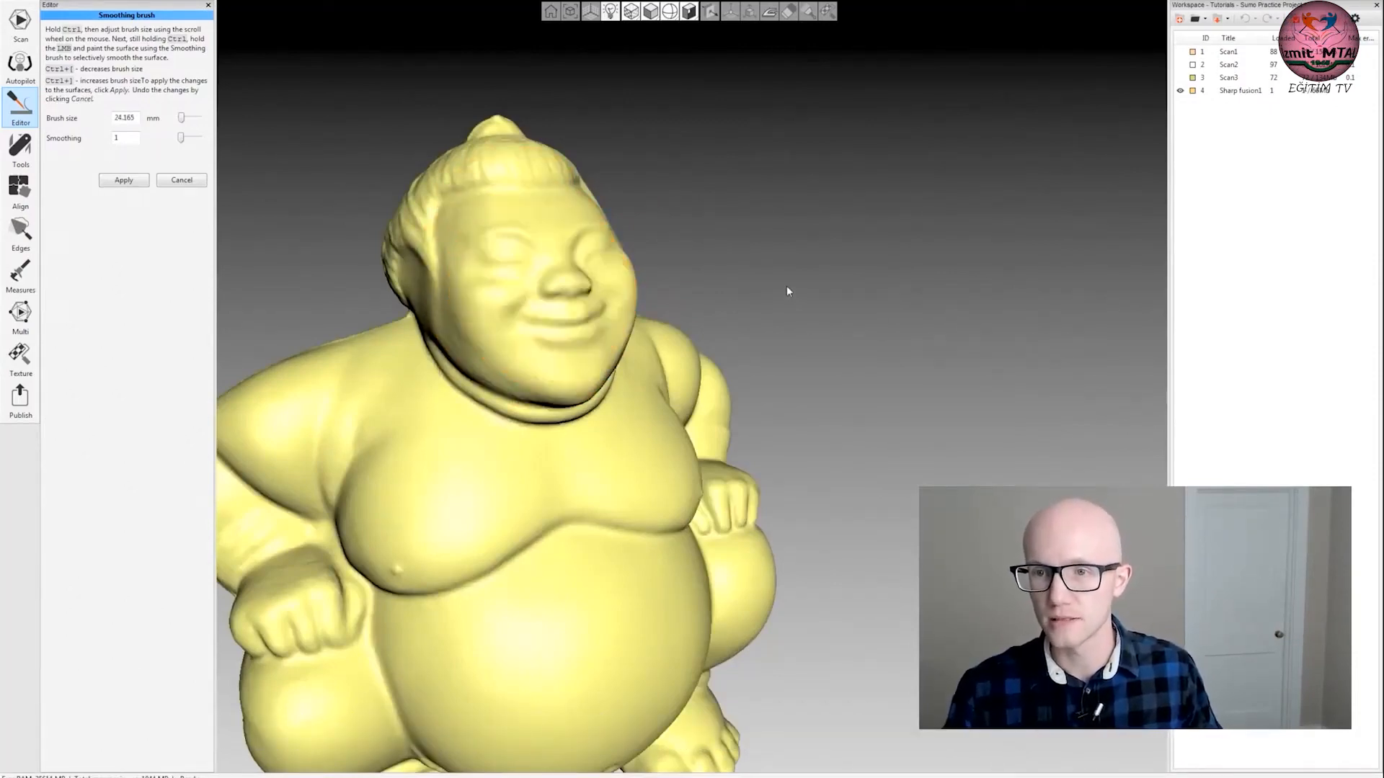
left_click_drag(787, 287, 788, 296)
left_click(562, 312, "ctrl")
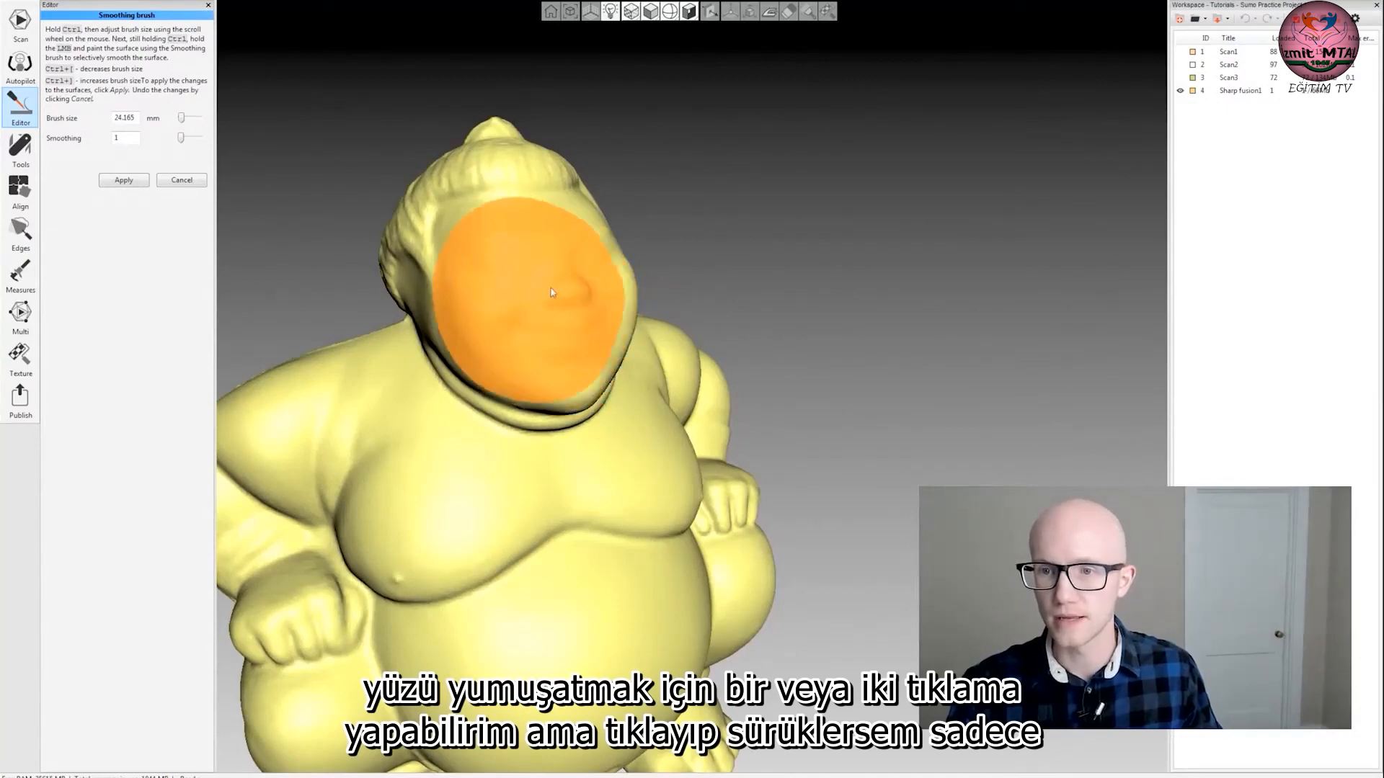
Smooth the mould seam along the shoulder and upper arm with a brush between 1.928 and 4.545 mm, and apply the changes.
mouse_move(754, 260)
left_mouse_down()
mouse_move(856, 250)
mouse_move(858, 296)
mouse_move(803, 438)
mouse_move(790, 389)
mouse_move(875, 343)
mouse_move(803, 437)
mouse_move(598, 439)
mouse_move(513, 362)
mouse_move(463, 398)
mouse_move(475, 369)
mouse_move(508, 374)
mouse_move(495, 376)
mouse_move(500, 361)
mouse_move(666, 358)
left_mouse_up()
scroll(497, 398, "up", 5)
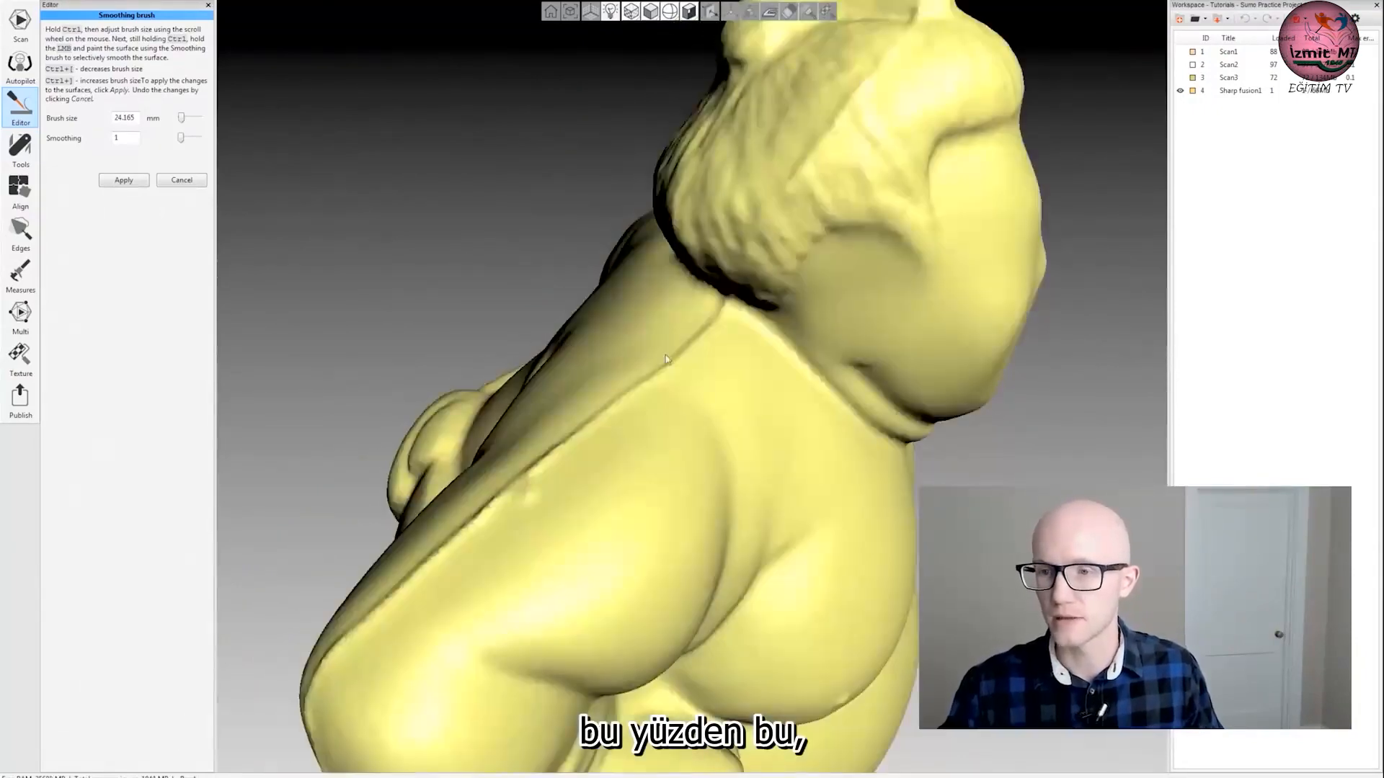
scroll(678, 356, "down", 10, "ctrl")
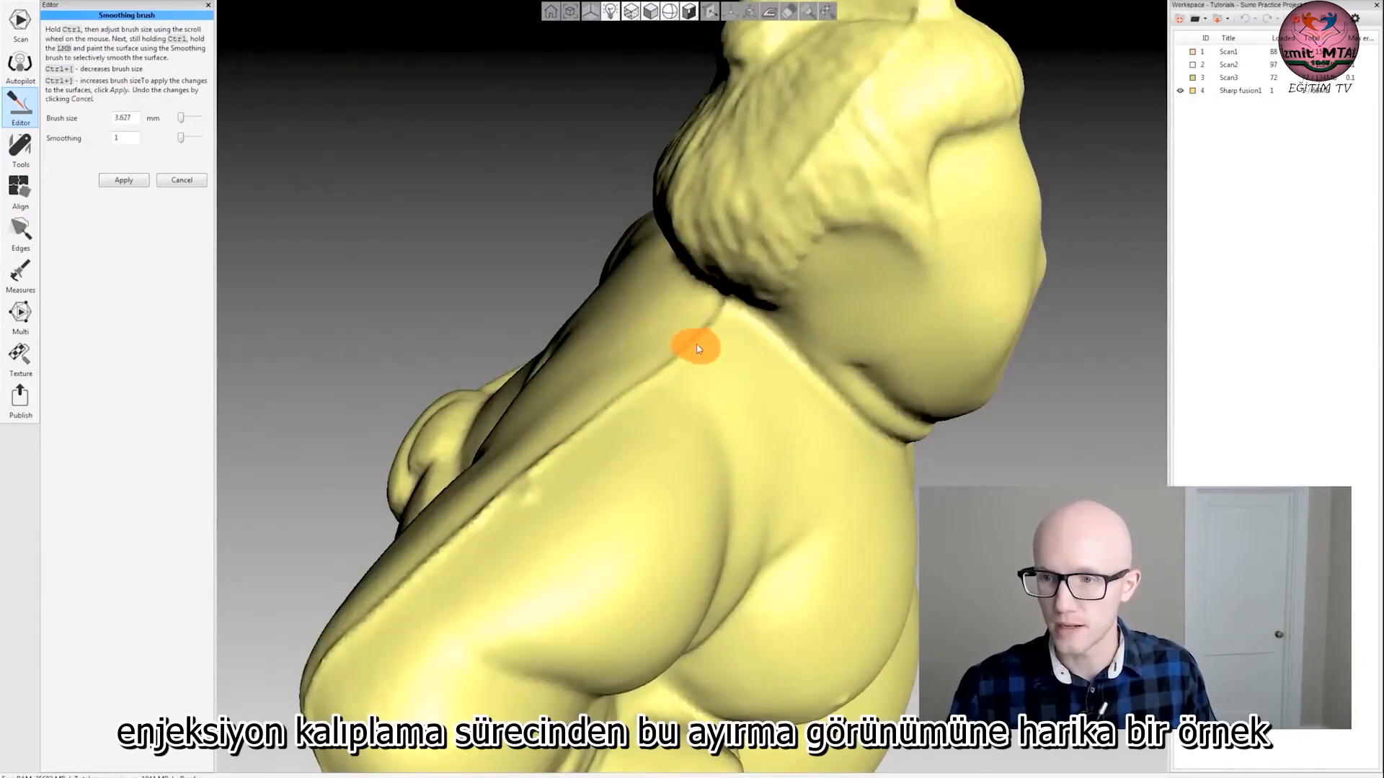
scroll(695, 346, "down", 2, "ctrl")
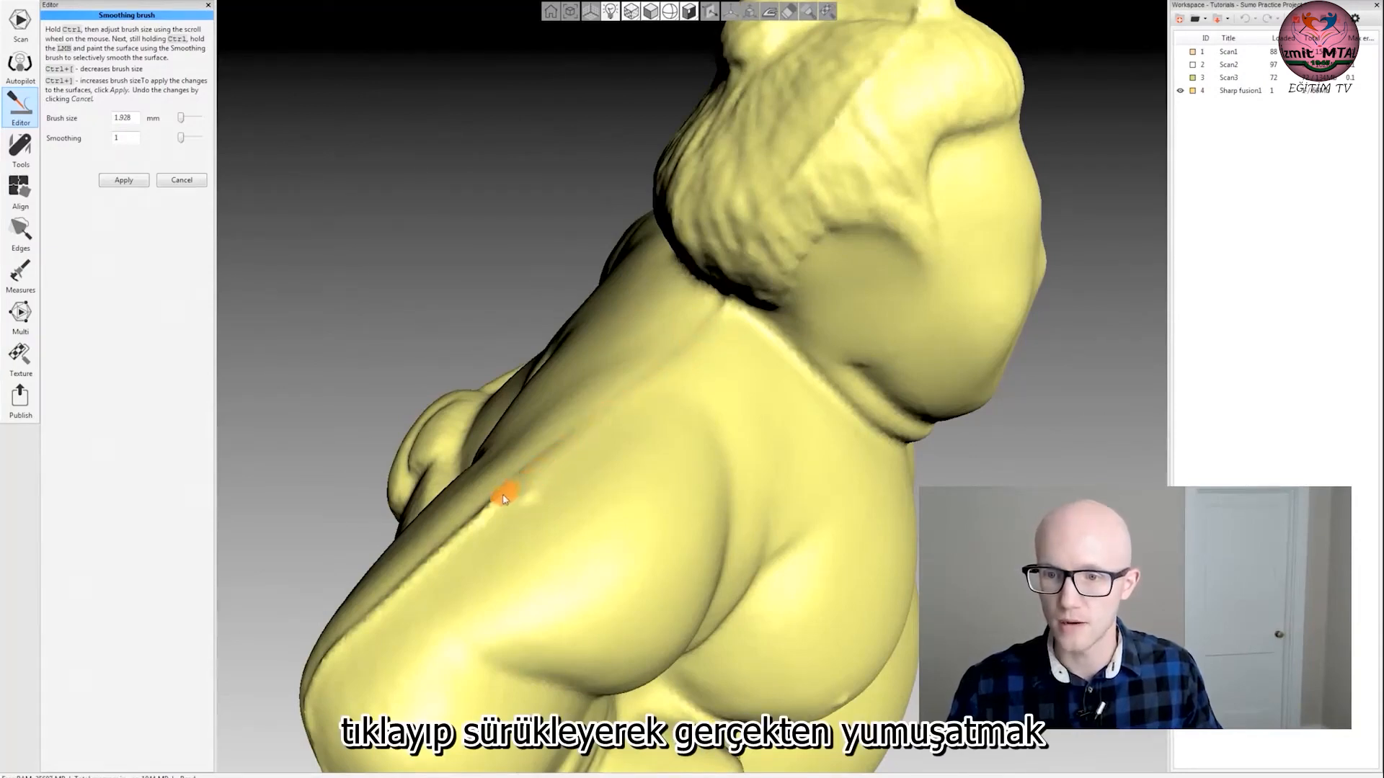
scroll(685, 327, "up", 3, "ctrl")
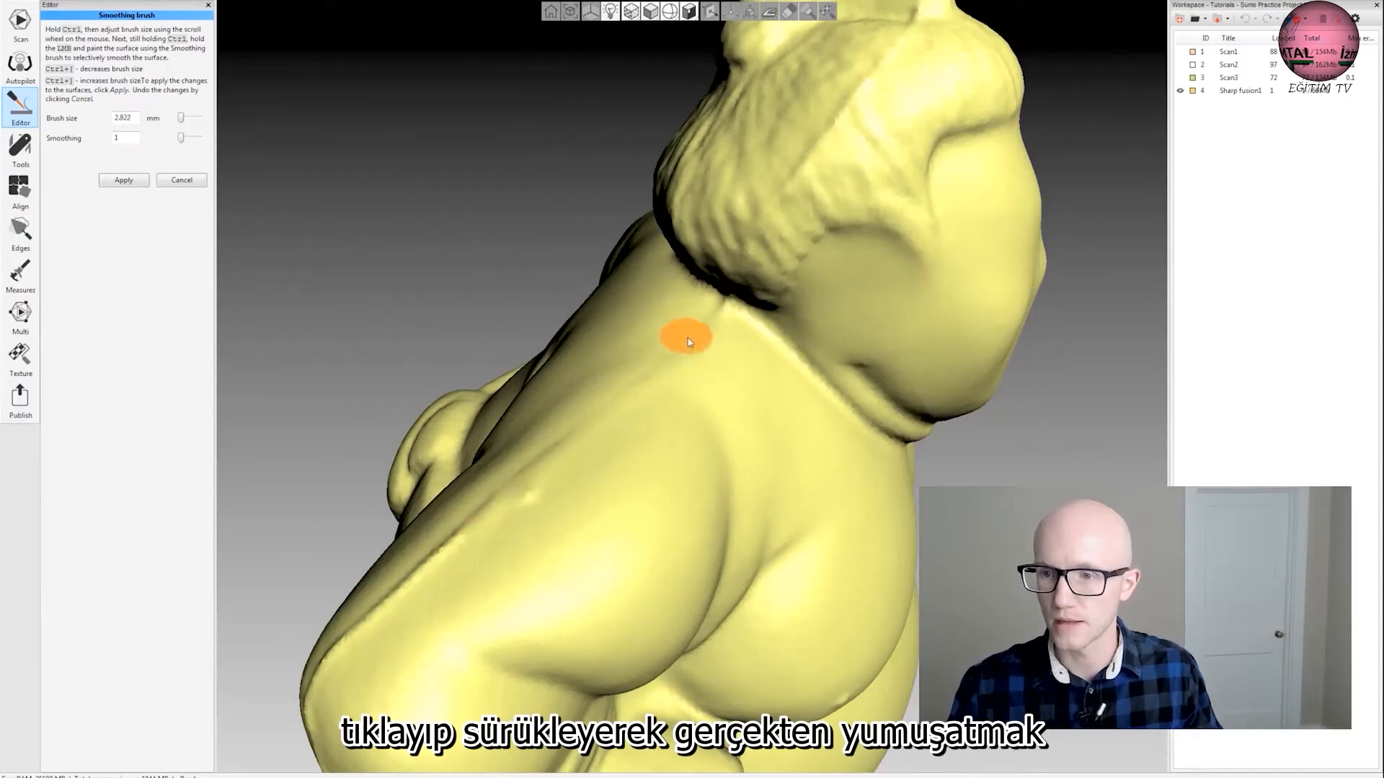
scroll(703, 333, "up", 1, "ctrl")
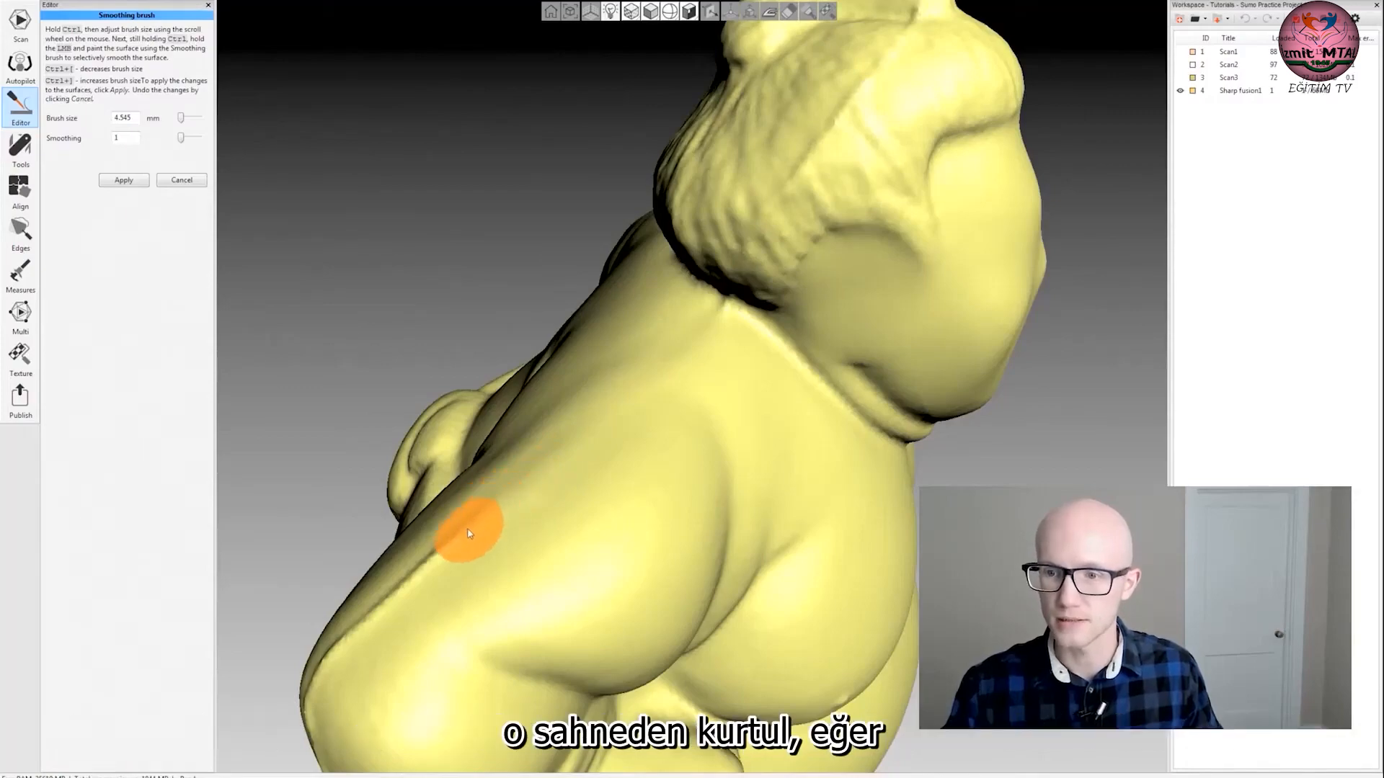
mouse_move(466, 536)
left_mouse_down()
mouse_move(516, 299)
mouse_move(537, 288)
left_mouse_up()
left_click_drag(944, 370, 612, 360)
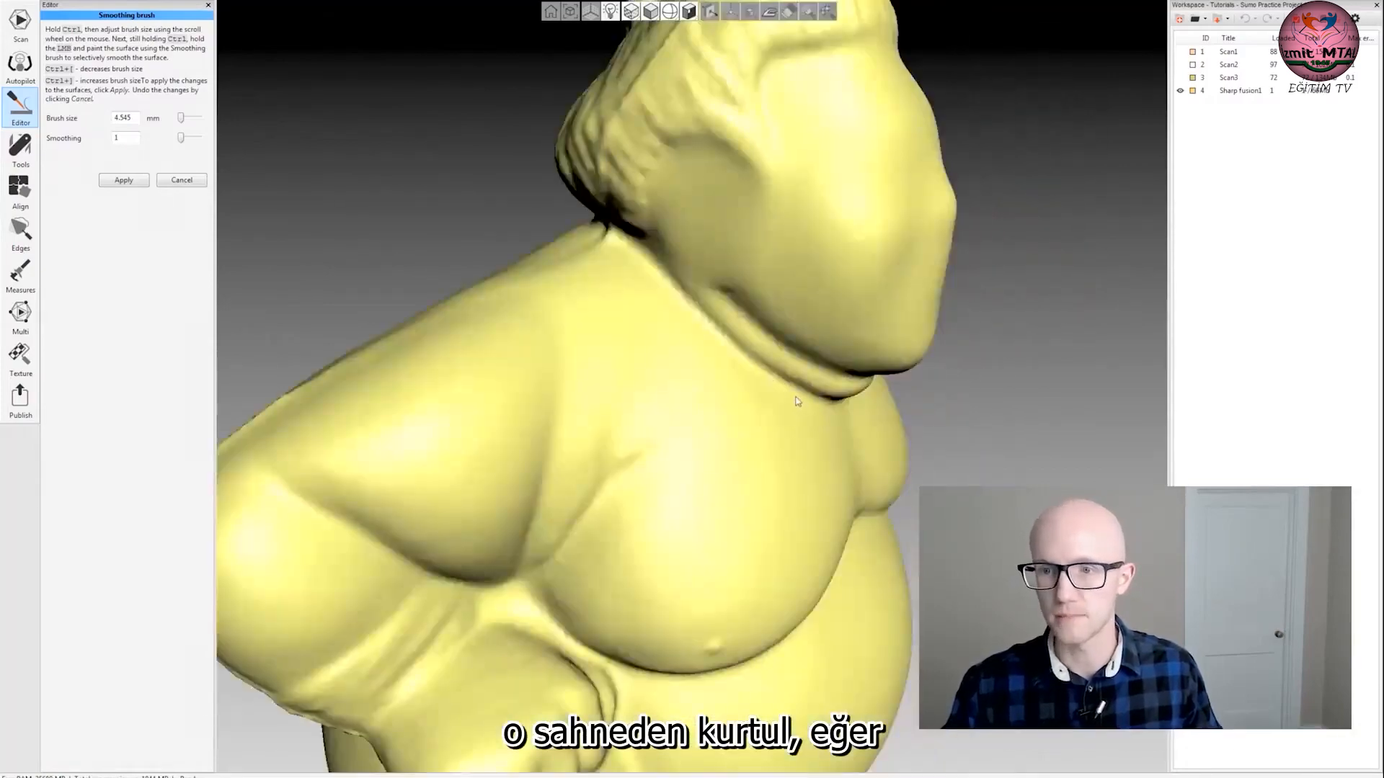
scroll(670, 342, "down", 5)
scroll(778, 386, "up", 5)
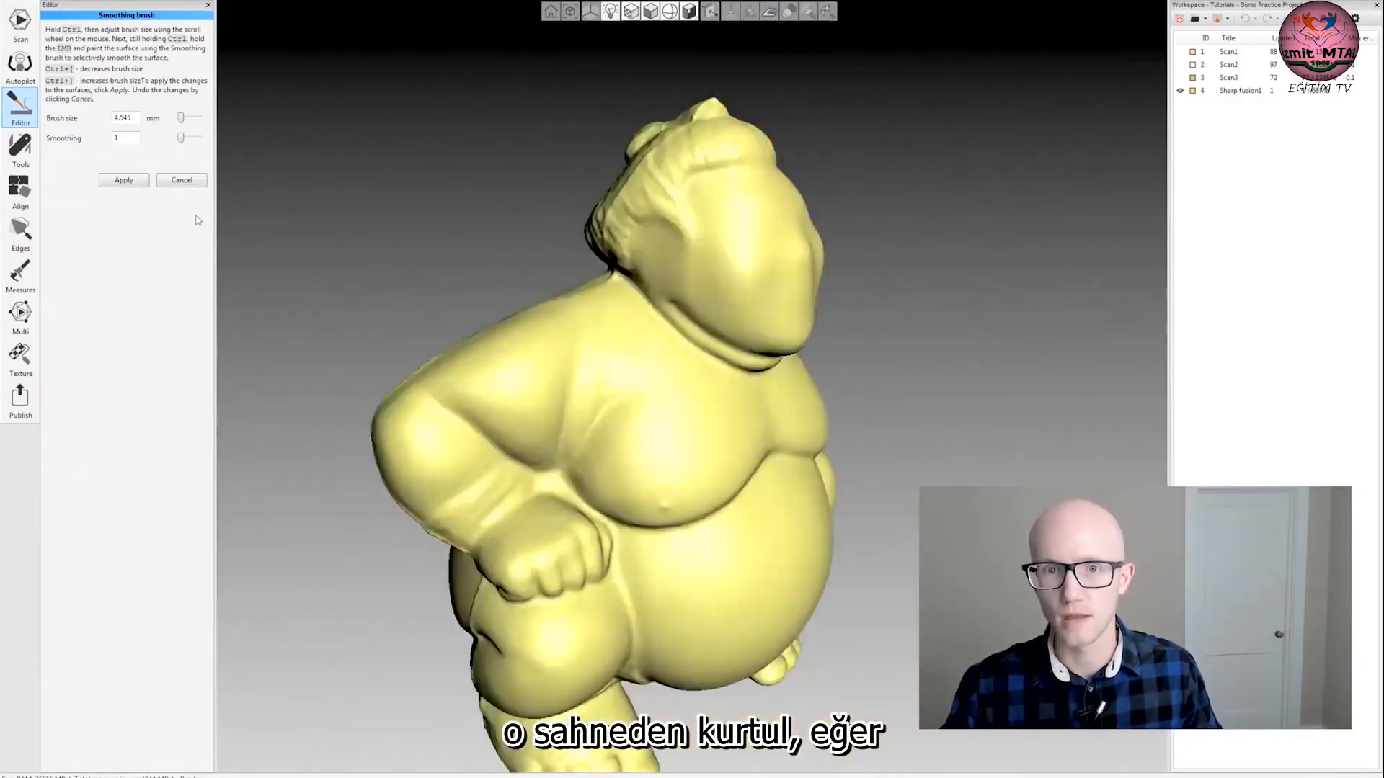
left_click(132, 185)
mouse_move(668, 393)
left_mouse_down()
mouse_move(571, 369)
mouse_move(624, 407)
mouse_move(696, 401)
left_mouse_up()
scroll(622, 376, "down", 3)
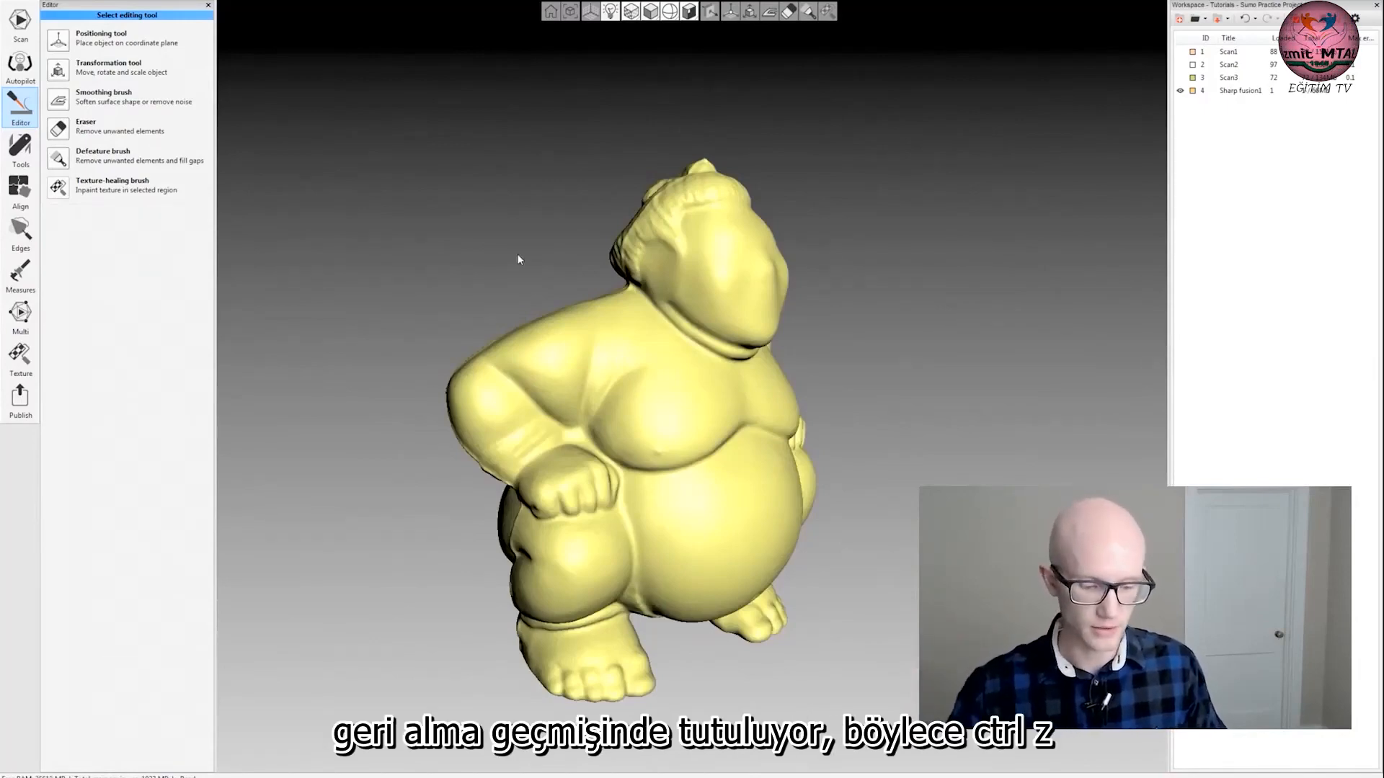
Undo the applied smoothing and the ear removal on the Sharp fusion model.
key("ctrl+z")
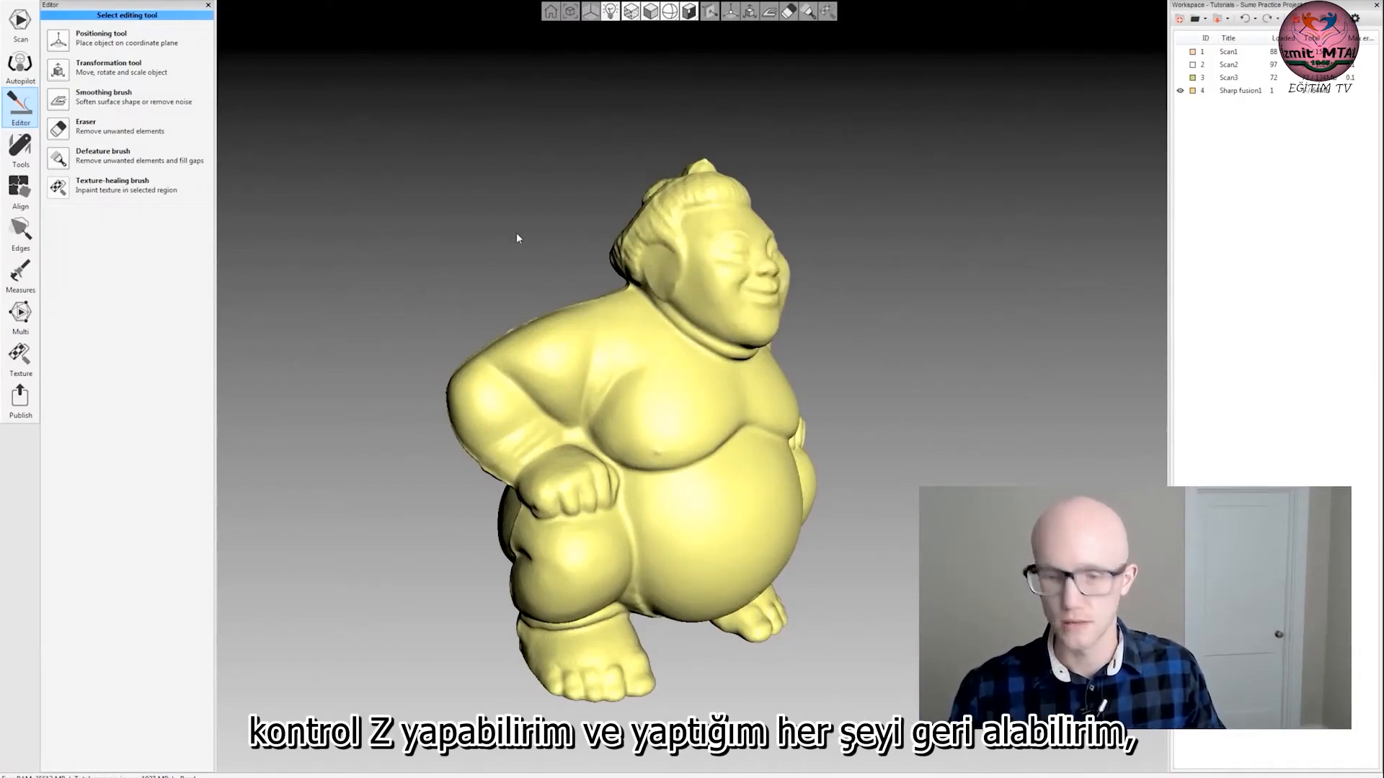
left_click_drag(784, 337, 528, 327)
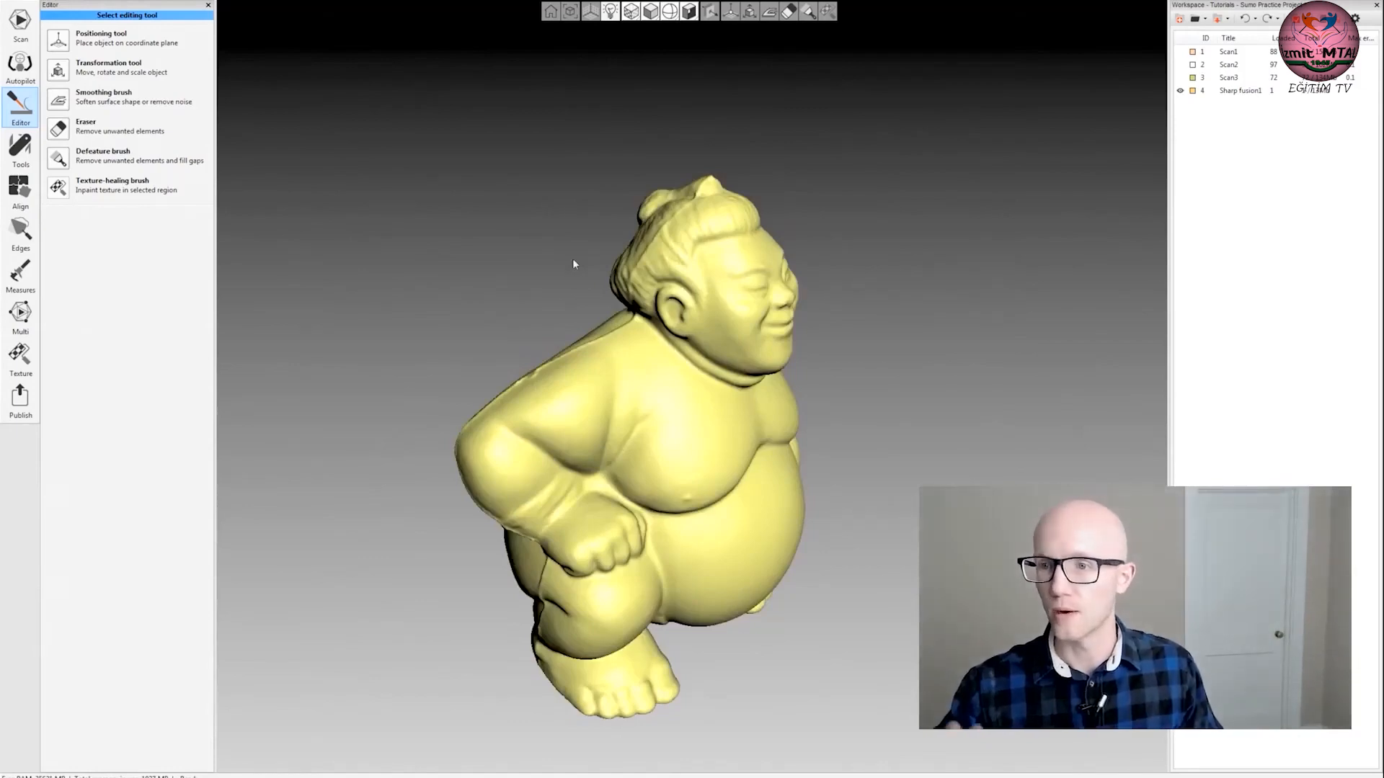
left_click_drag(932, 454, 512, 258)
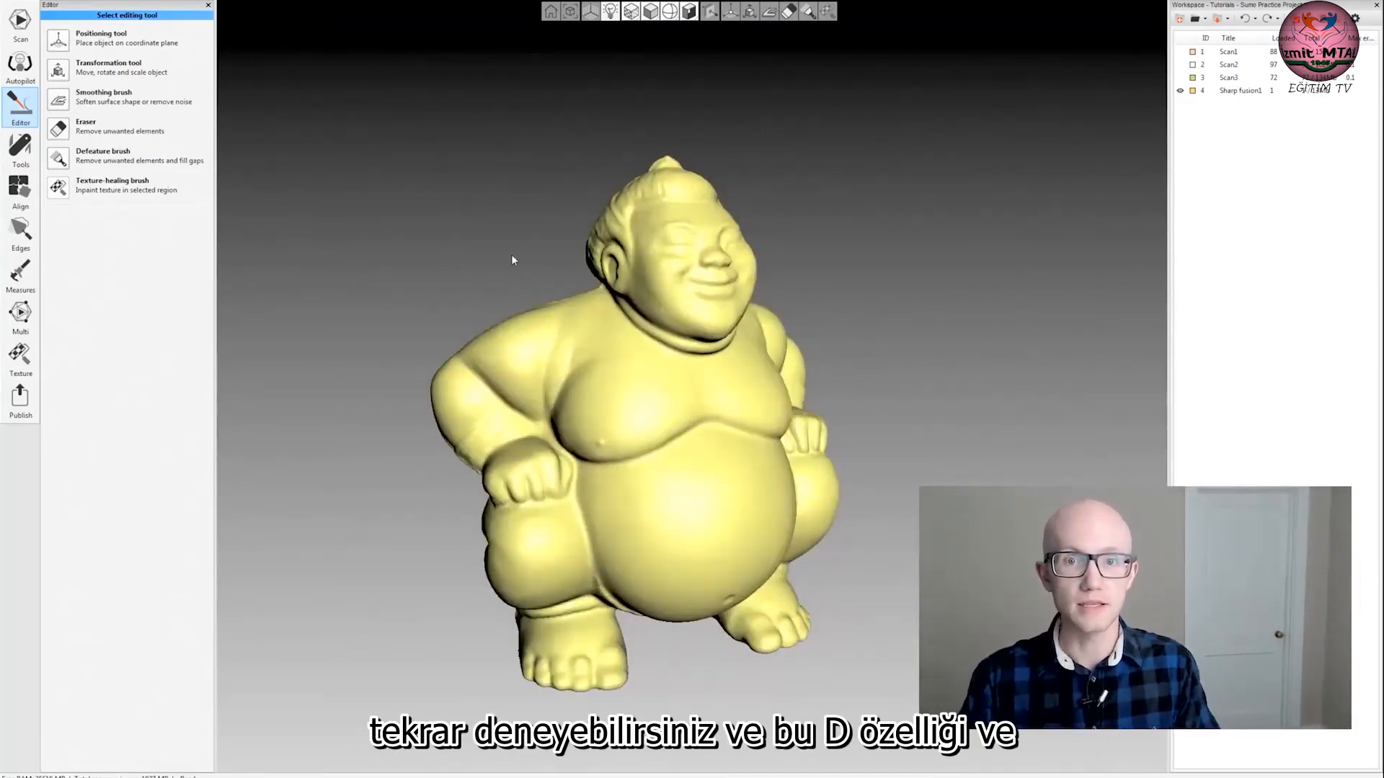
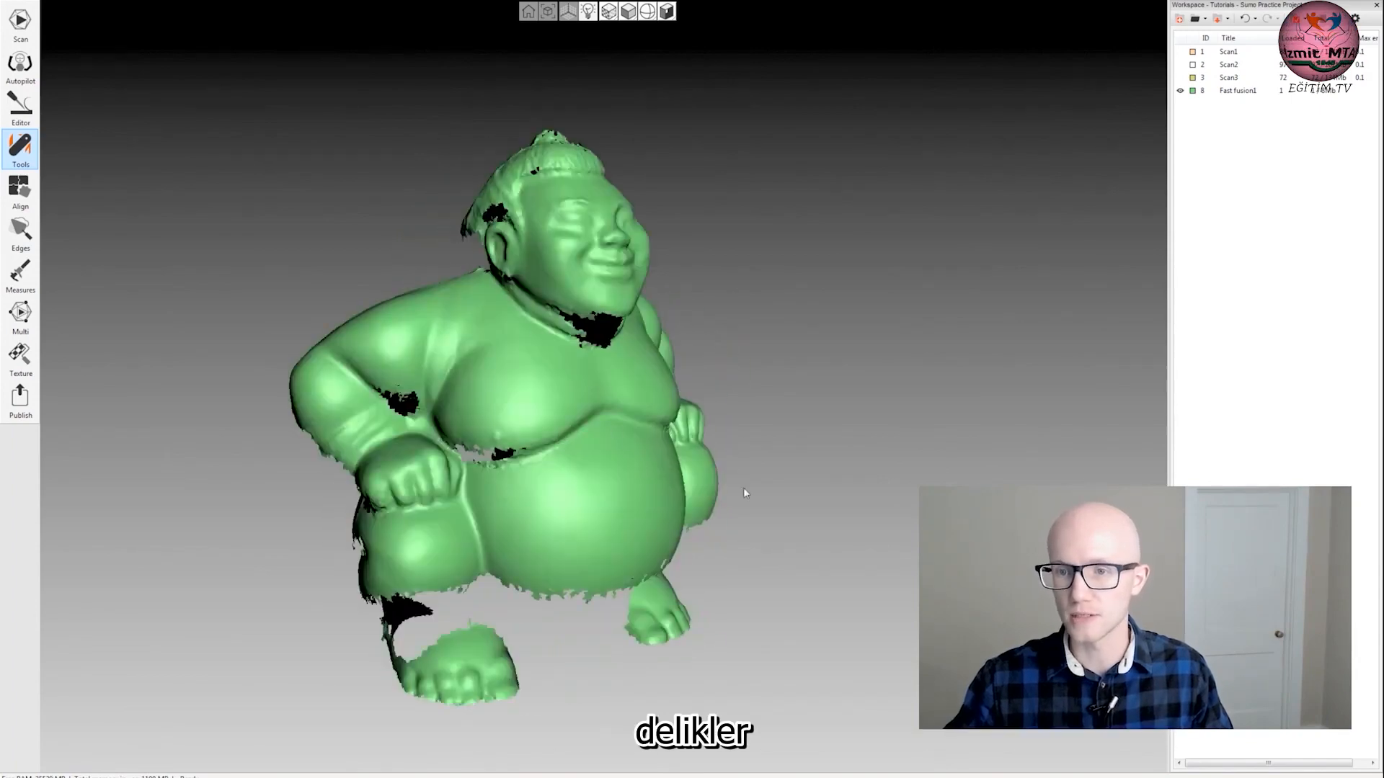
Open the Edges tool on the Fast fusion model and compare its hole and edge options, ending on the hole list.
left_click_drag(742, 488, 691, 463)
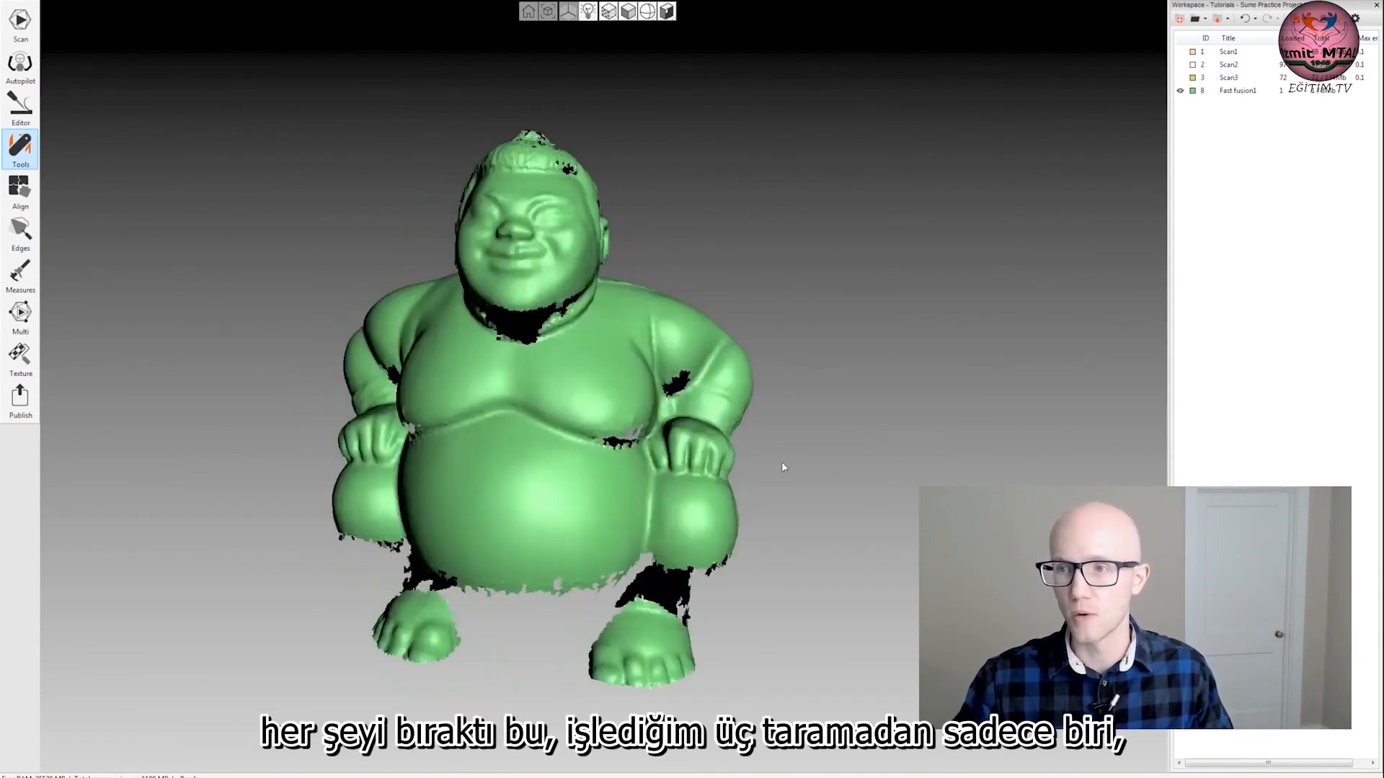
left_click_drag(564, 504, 580, 465)
left_click(21, 232)
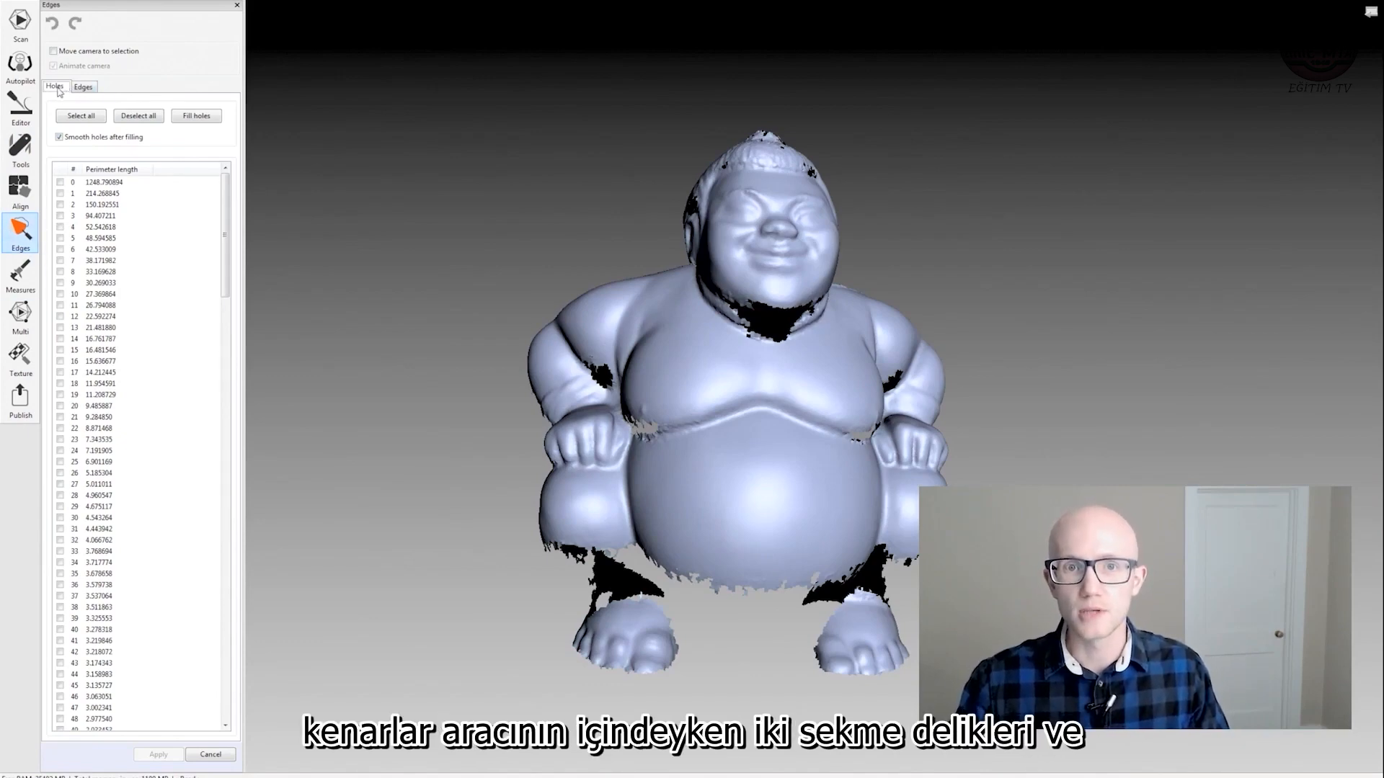
left_click(83, 87)
left_click(61, 87)
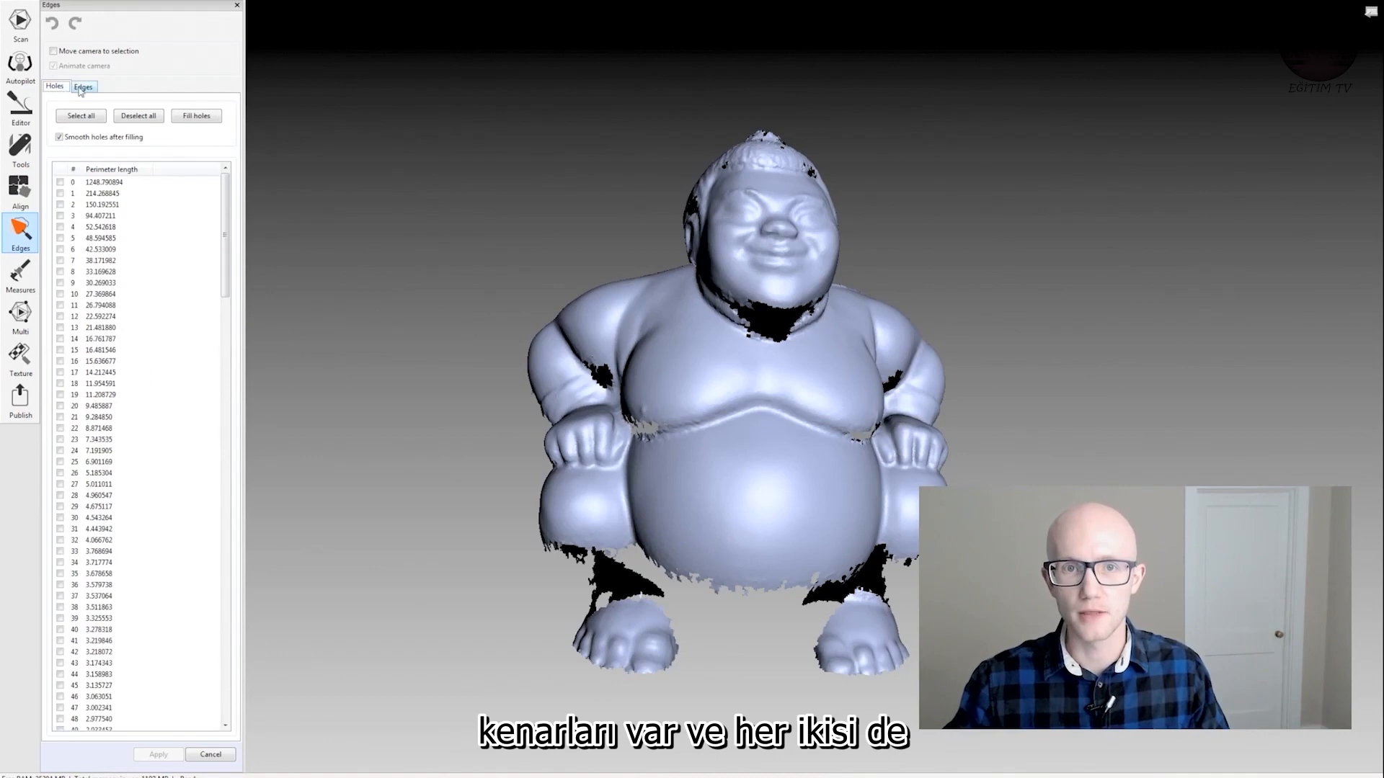
left_click(82, 88)
left_click(53, 87)
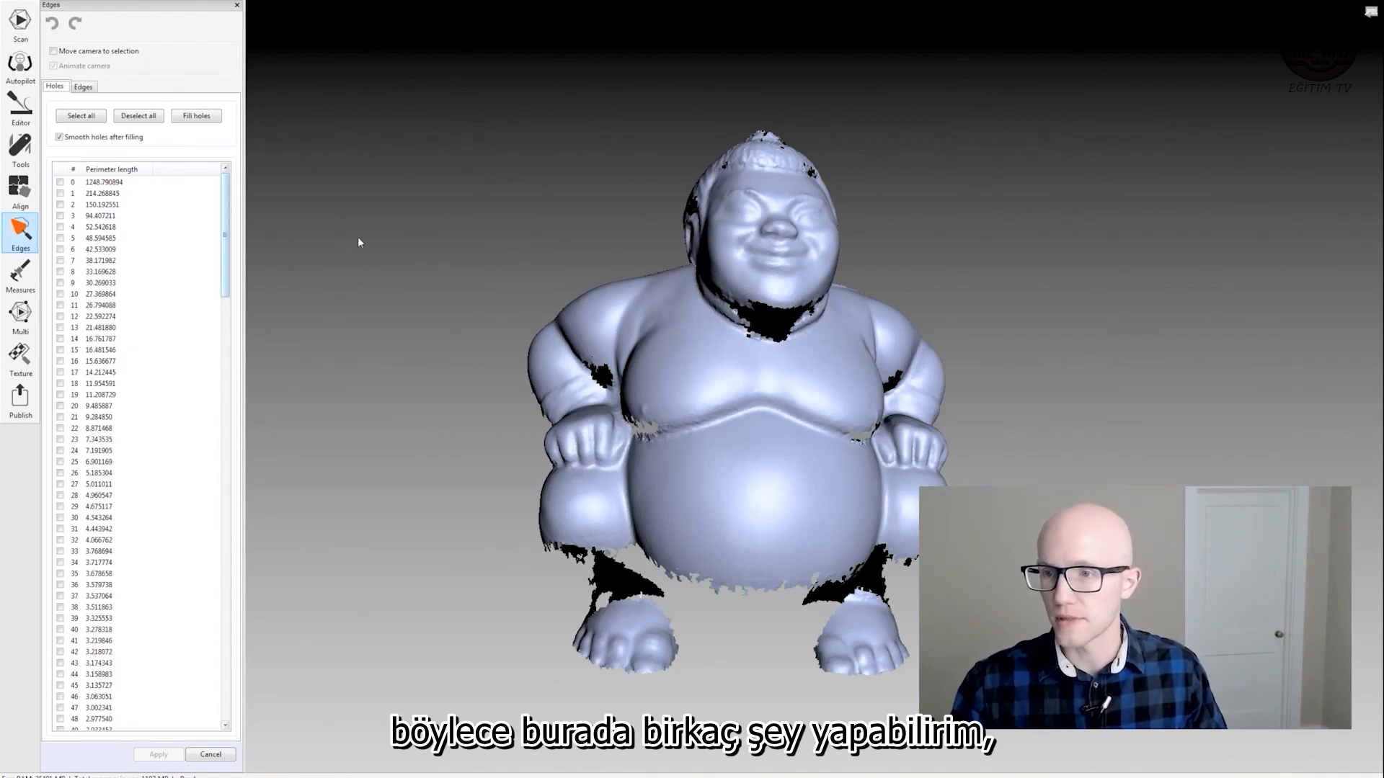
Select the holes above the ear, at the hairline and on the inner side of both arms for filling.
left_click_drag(1110, 302, 786, 231)
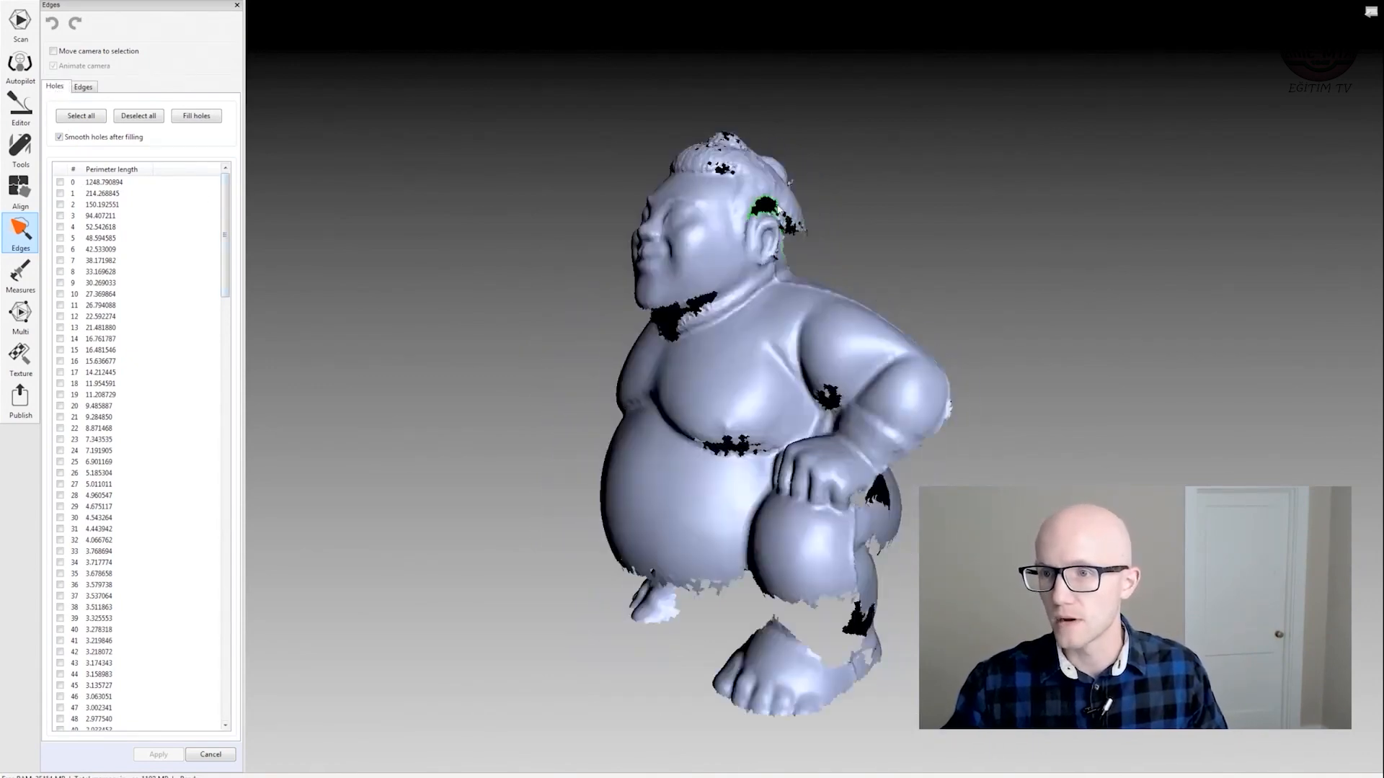
left_click(765, 209)
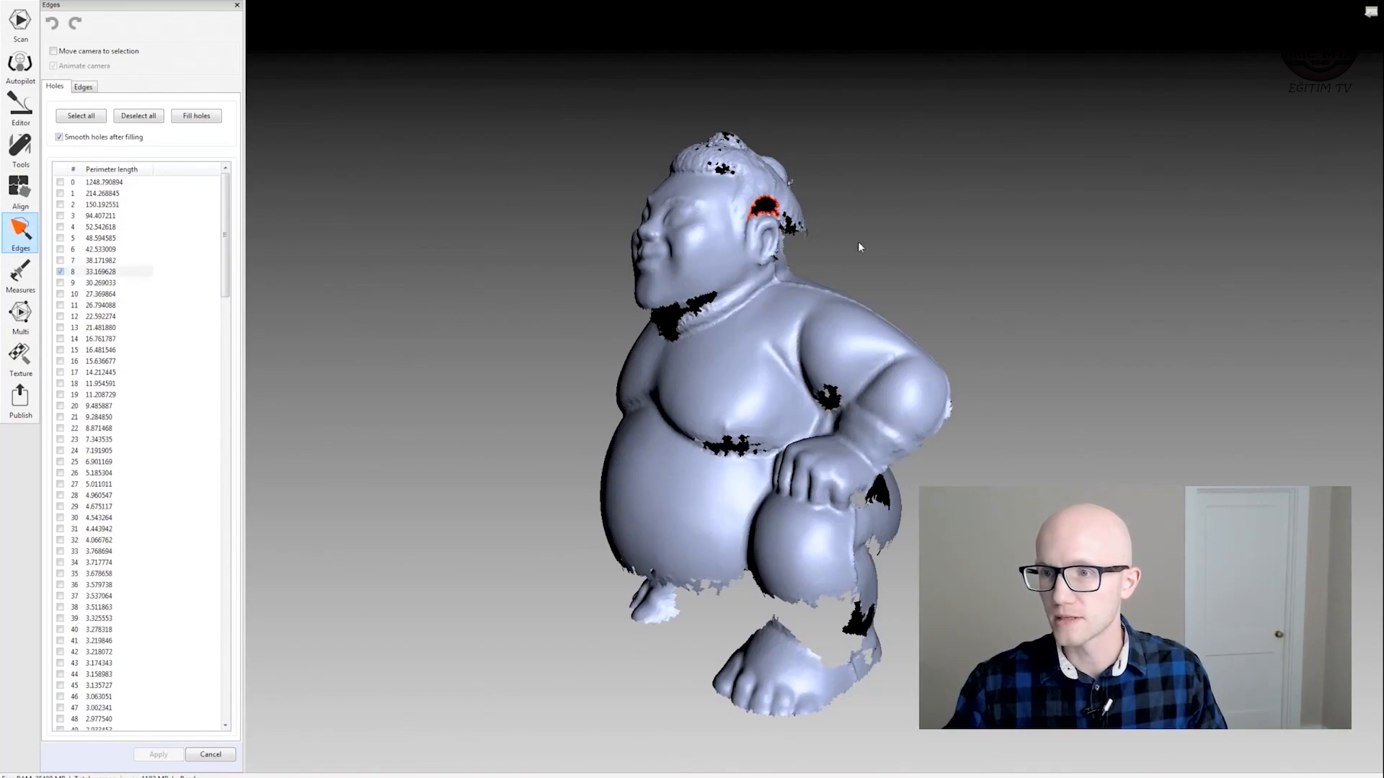
left_click(721, 170)
left_click_drag(850, 253, 845, 299)
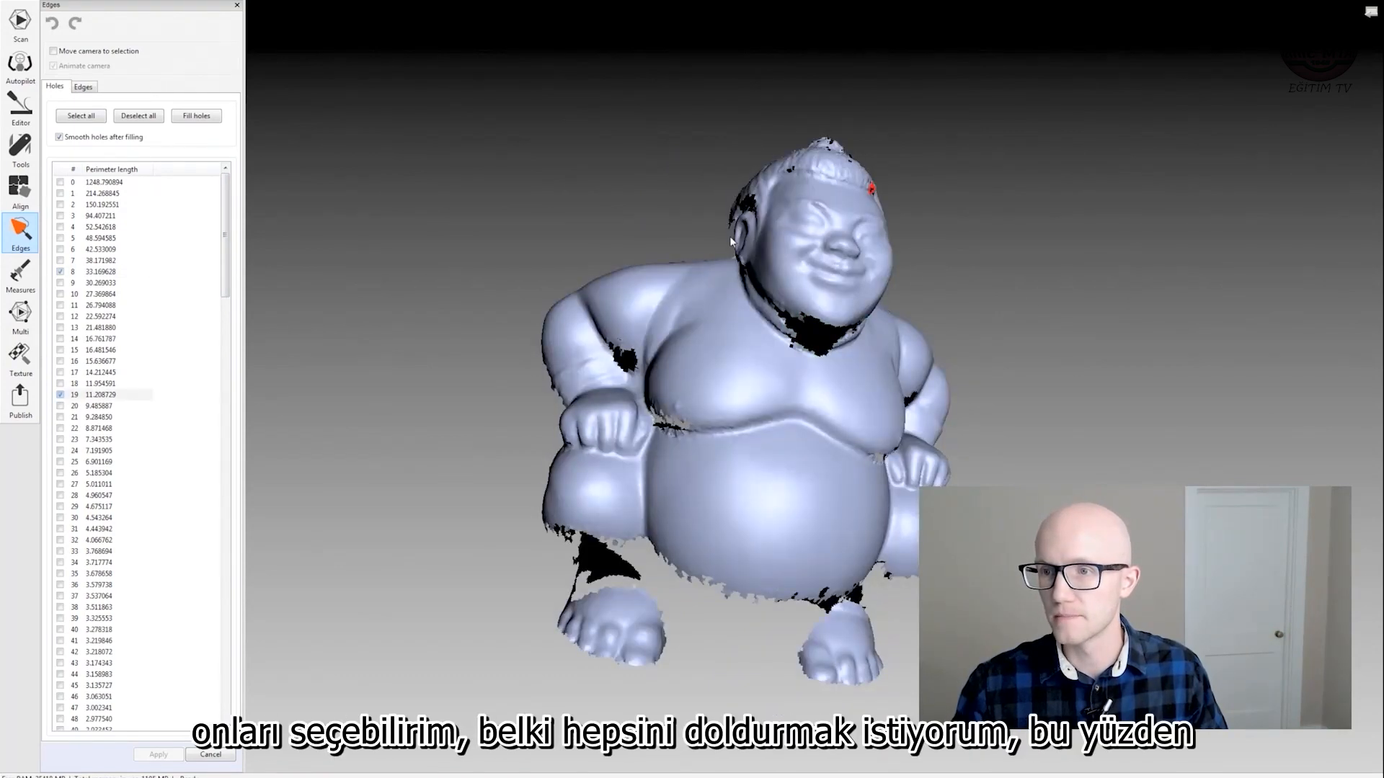
left_click(625, 361)
left_click_drag(1139, 433, 880, 393)
left_click(893, 395)
left_click_drag(1167, 310, 1131, 336)
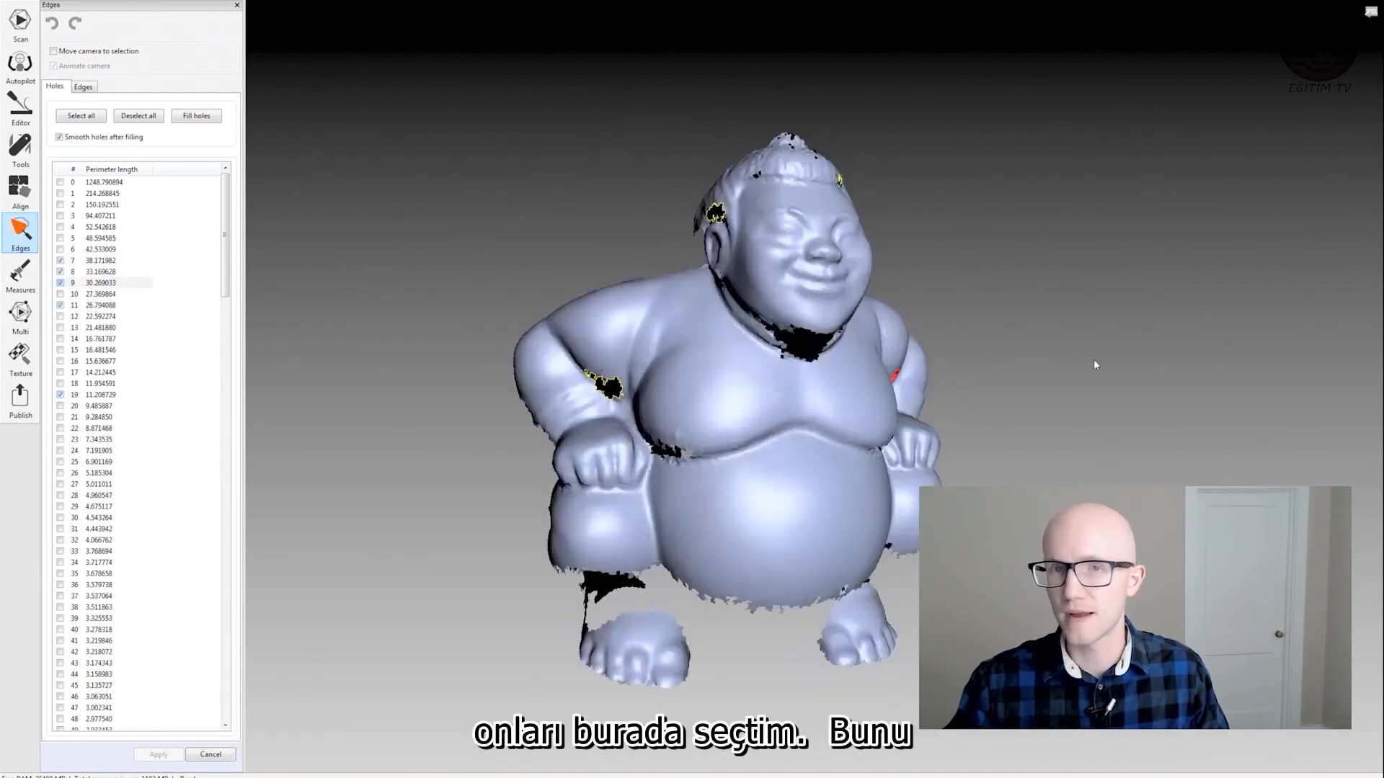
Fill the selected holes with smoothing after filling enabled, and inspect the repaired areas from several sides.
left_click_drag(1124, 392, 944, 344)
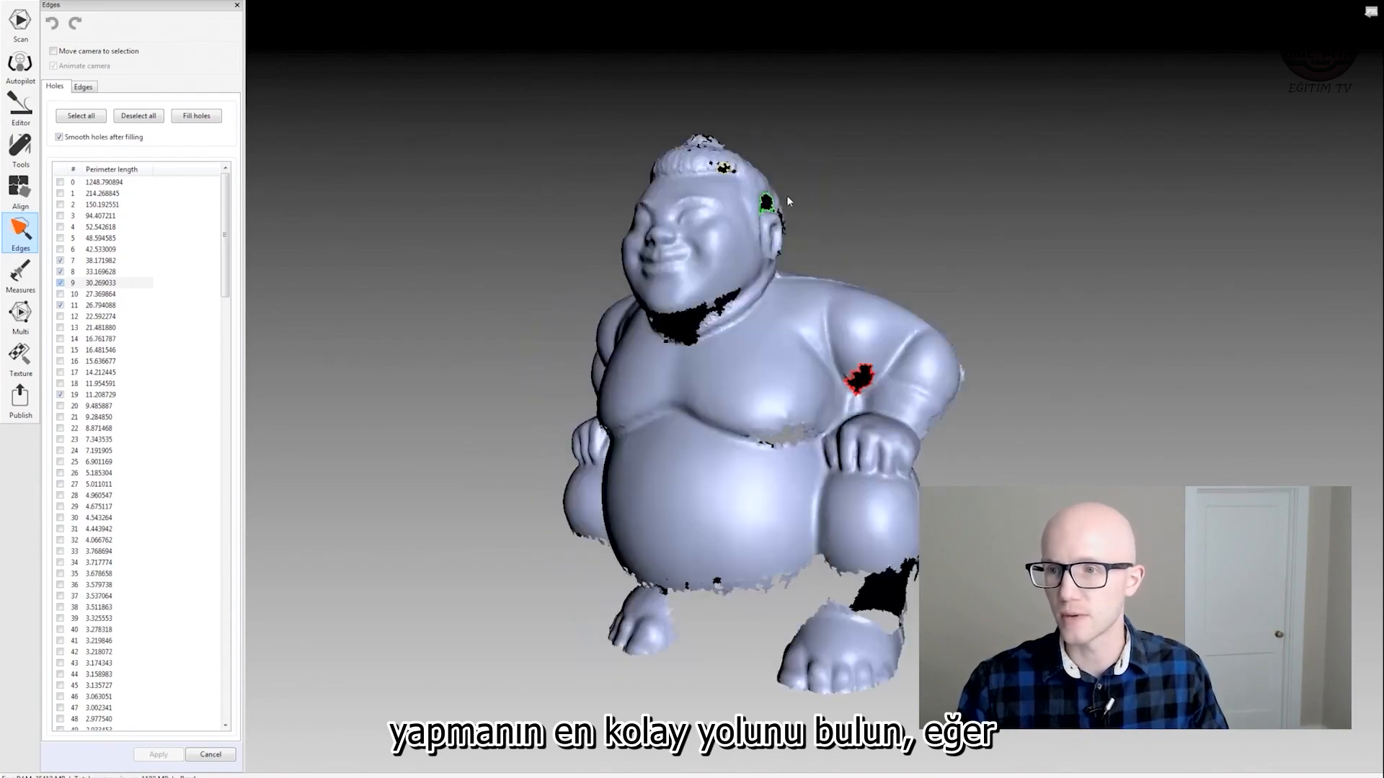
scroll(574, 312, "up", 3)
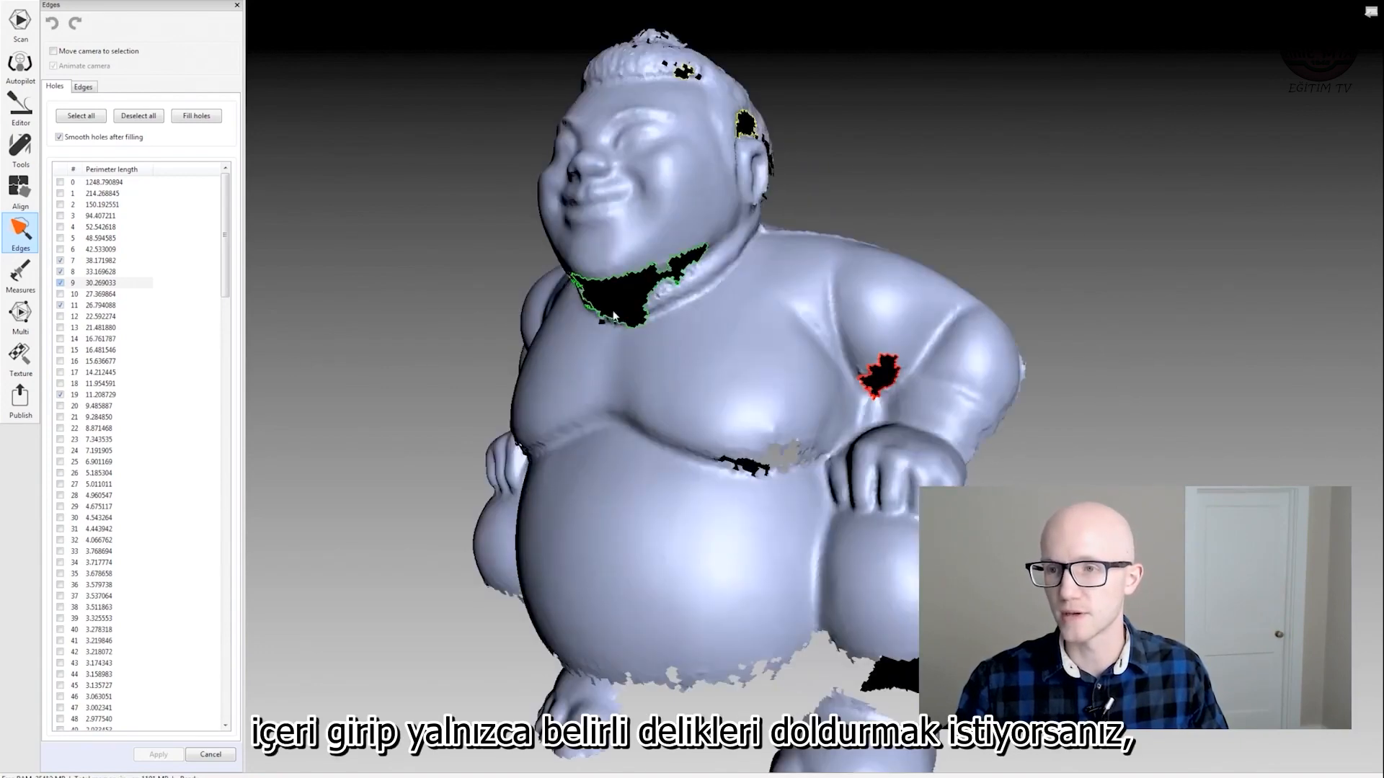
left_click_drag(880, 191, 1117, 274)
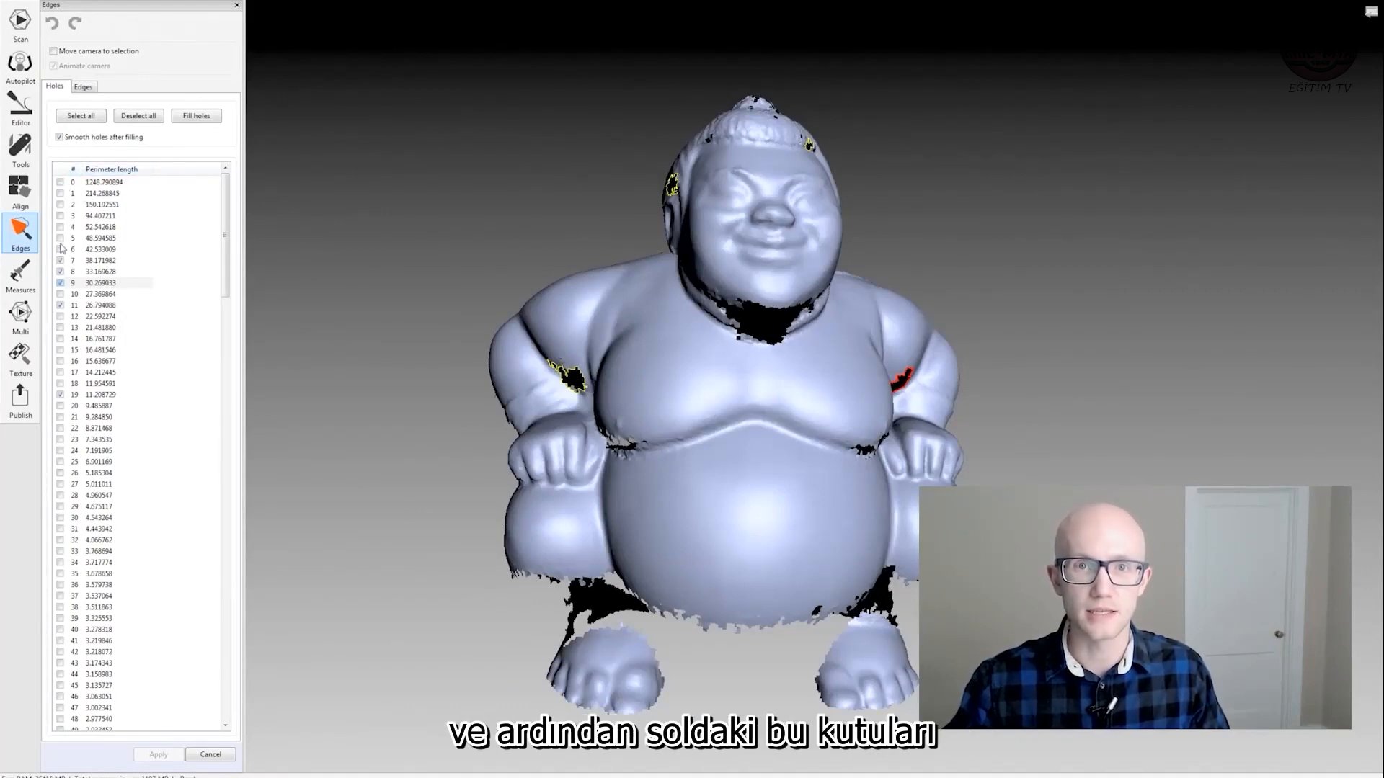
left_click_drag(1019, 244, 861, 314)
left_click_drag(953, 327, 649, 146)
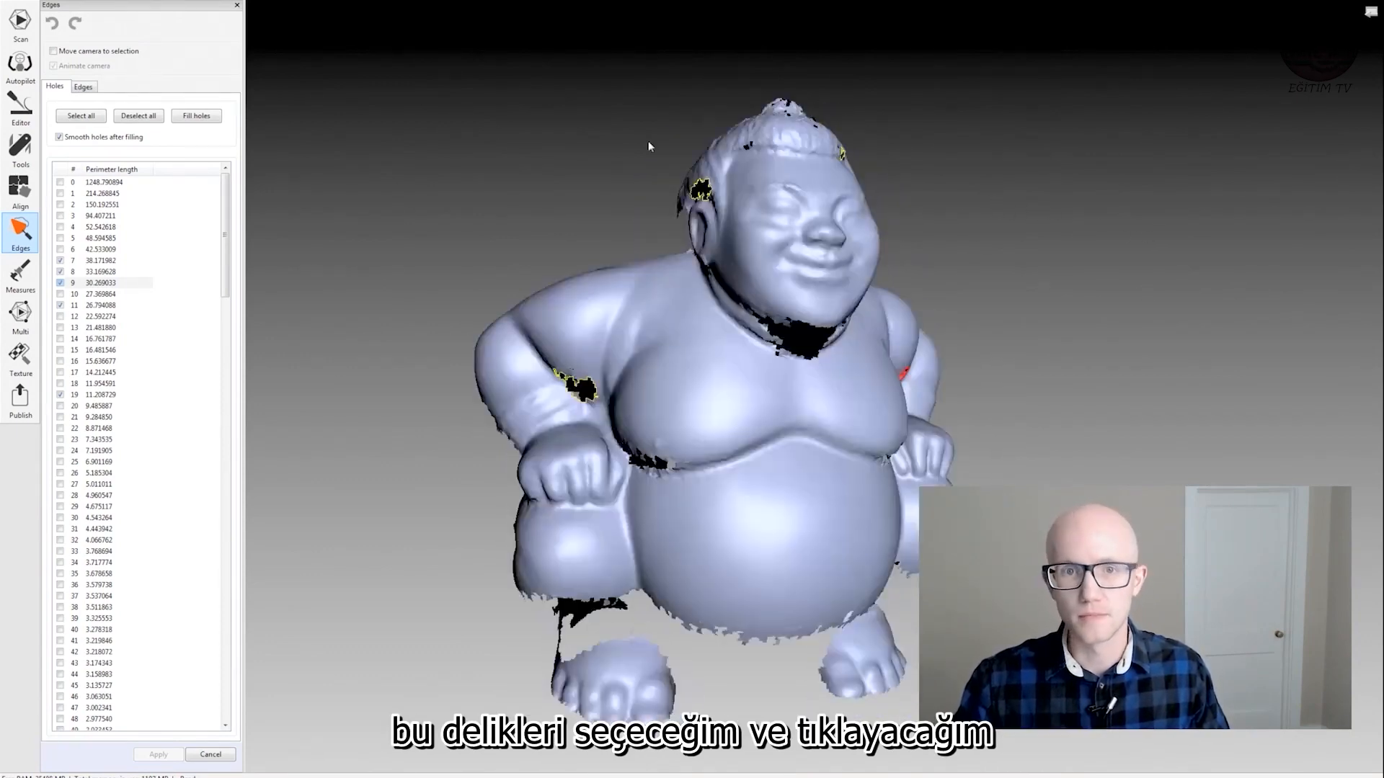
left_click(195, 117)
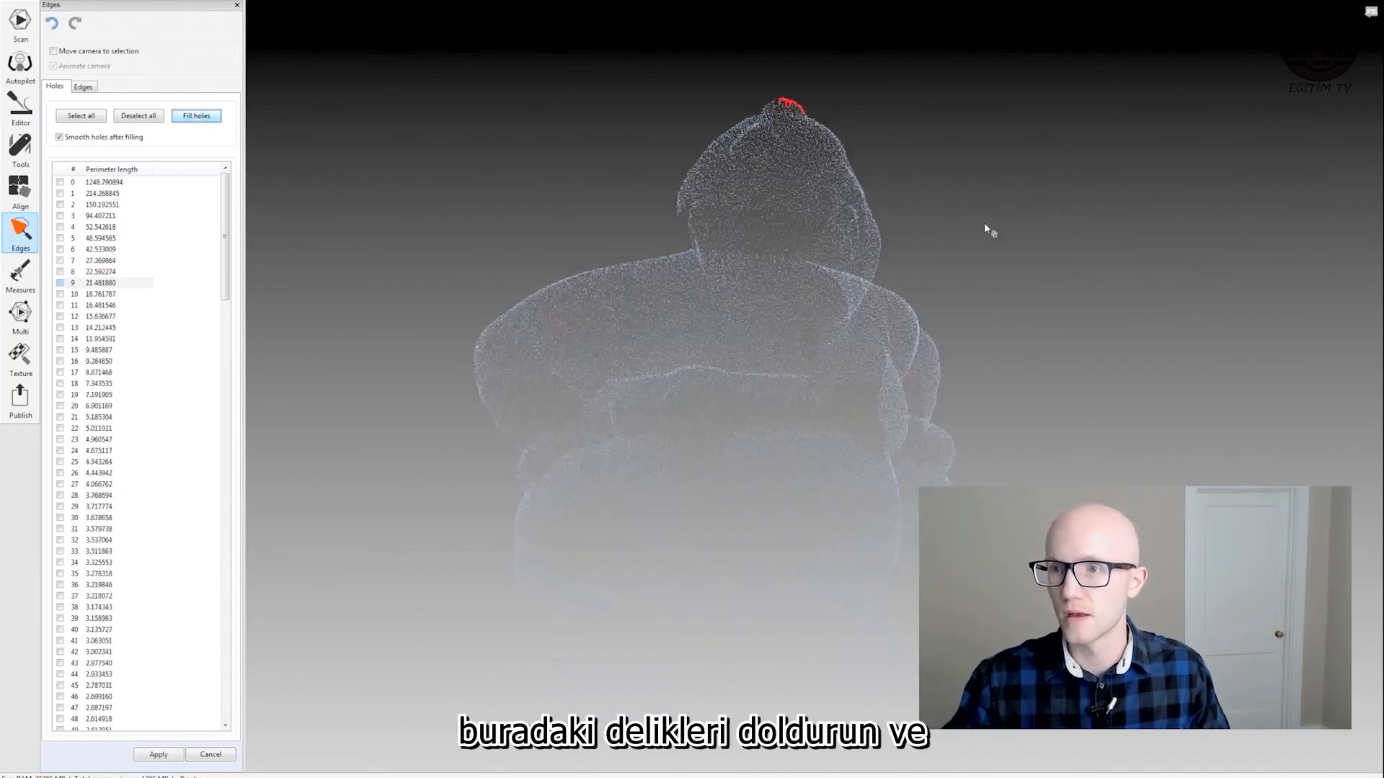
left_click_drag(984, 222, 732, 177)
left_click_drag(915, 240, 1100, 253)
left_click_drag(586, 353, 657, 270)
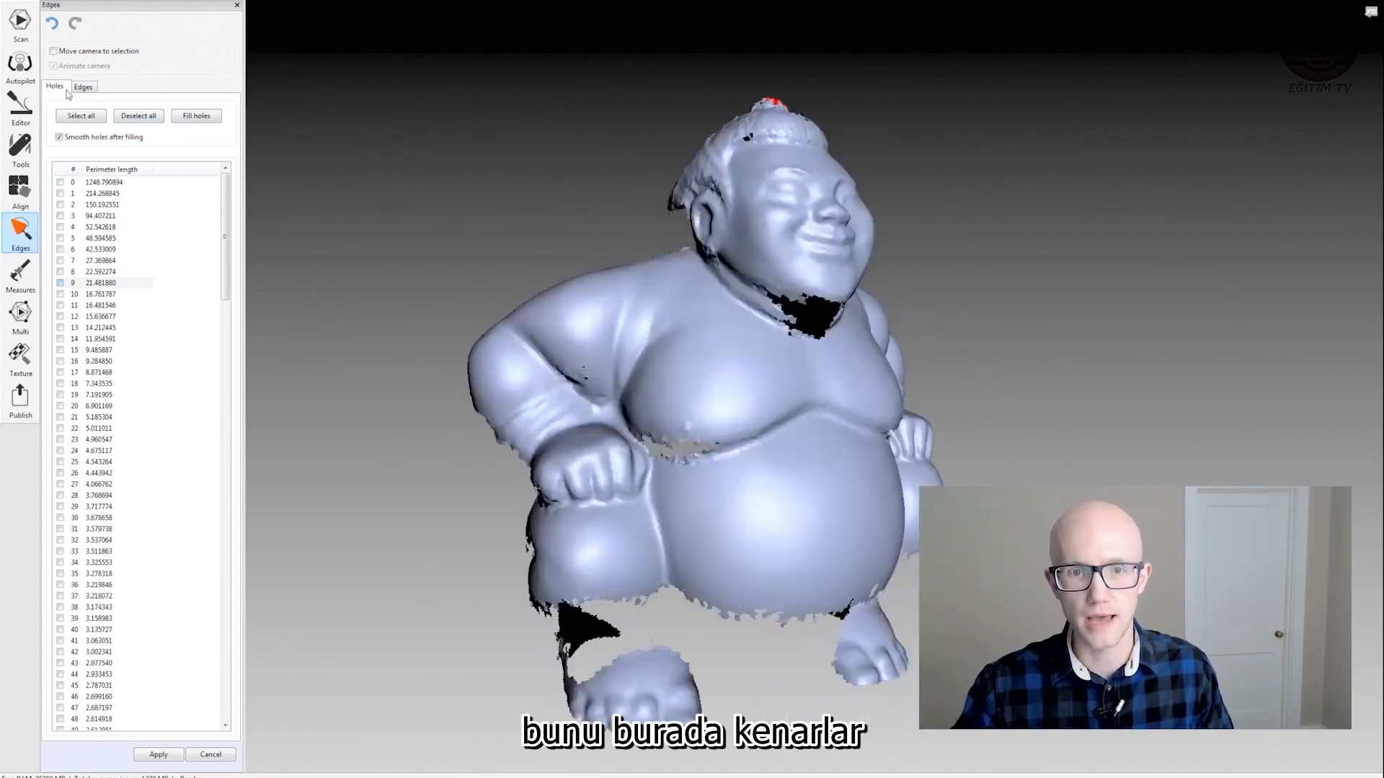
Switch from the hole list to edge smoothing and select the jagged edge of the opening under the chin.
left_click_drag(569, 171, 488, 204)
left_click_drag(962, 234, 1045, 321)
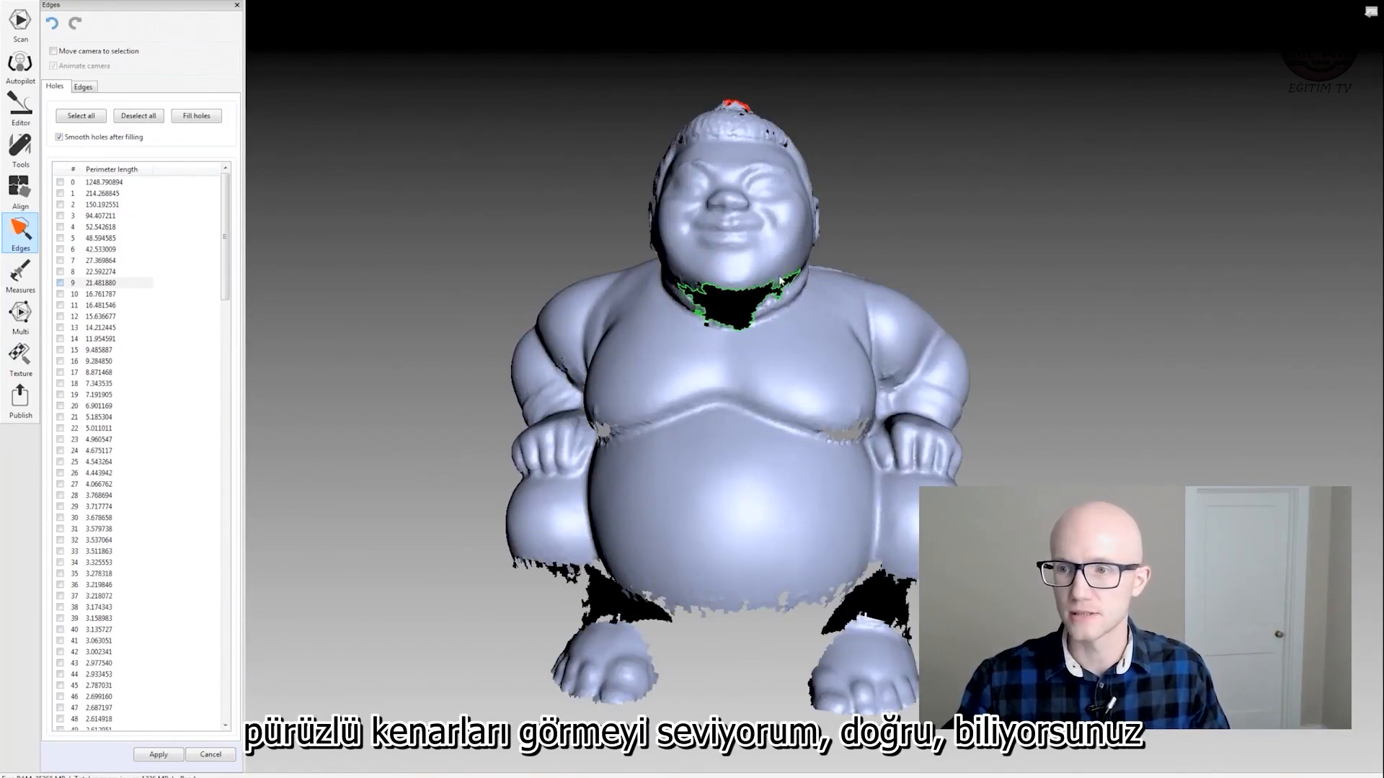
mouse_move(767, 614)
left_mouse_down()
mouse_move(476, 393)
mouse_move(1111, 400)
mouse_move(621, 360)
mouse_move(820, 633)
mouse_move(1030, 576)
mouse_move(828, 606)
left_mouse_up()
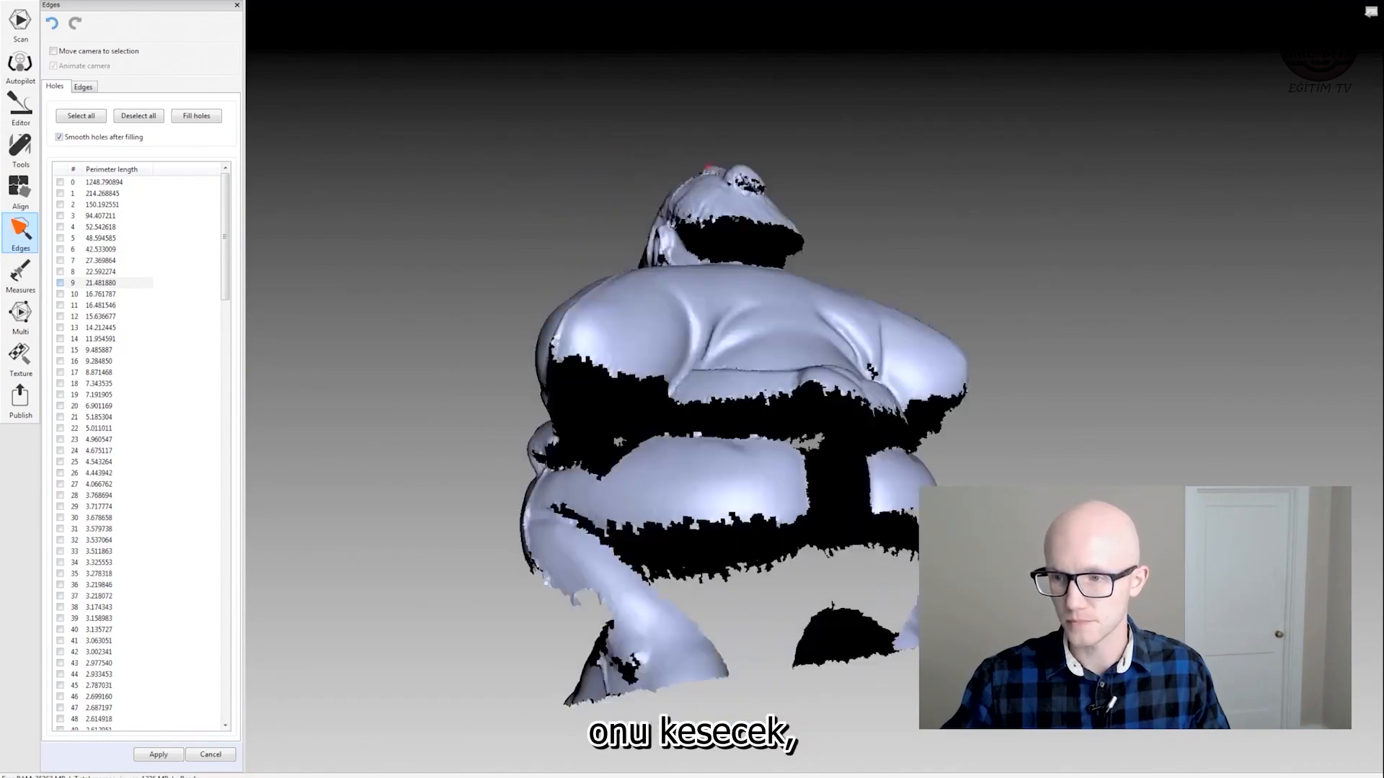
mouse_move(678, 513)
left_mouse_down()
mouse_move(988, 461)
mouse_move(1071, 431)
mouse_move(1005, 522)
mouse_move(936, 468)
left_mouse_up()
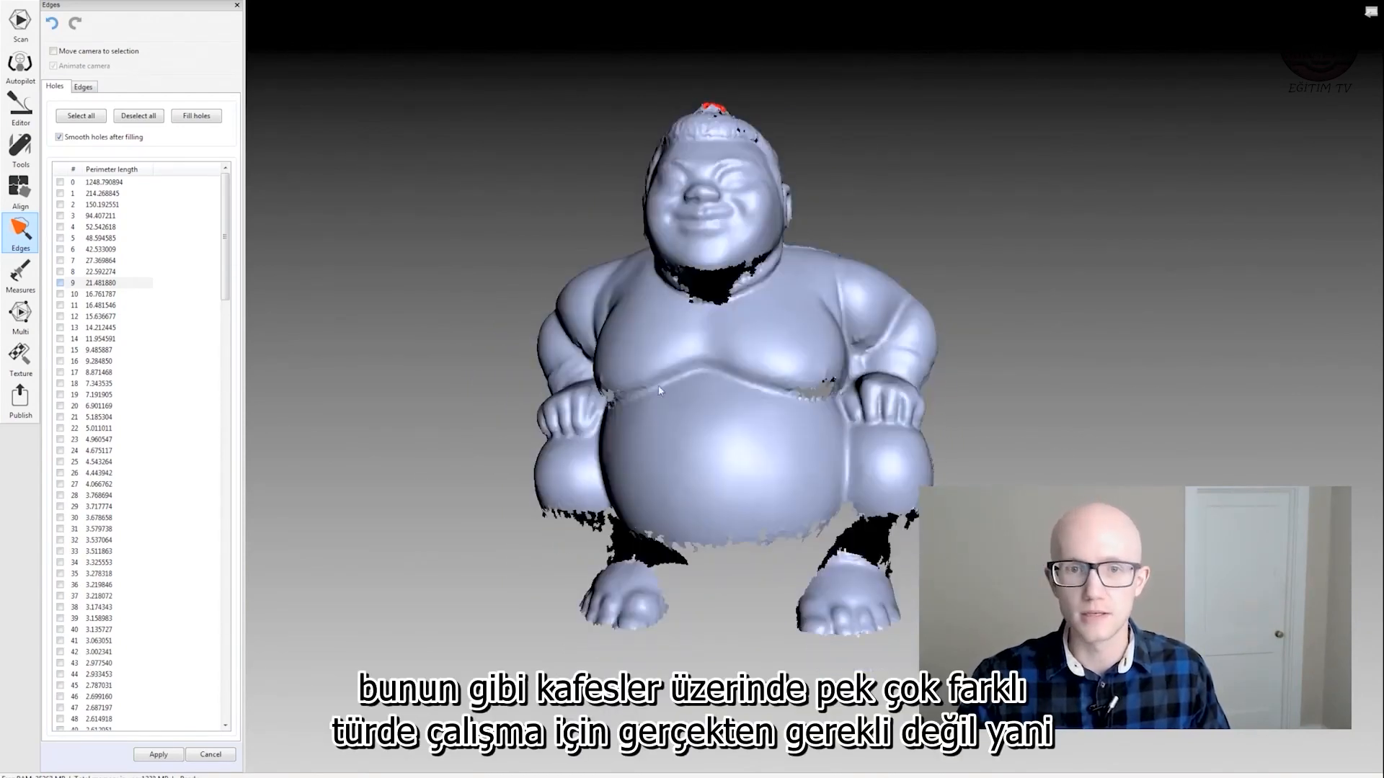
left_click(85, 86)
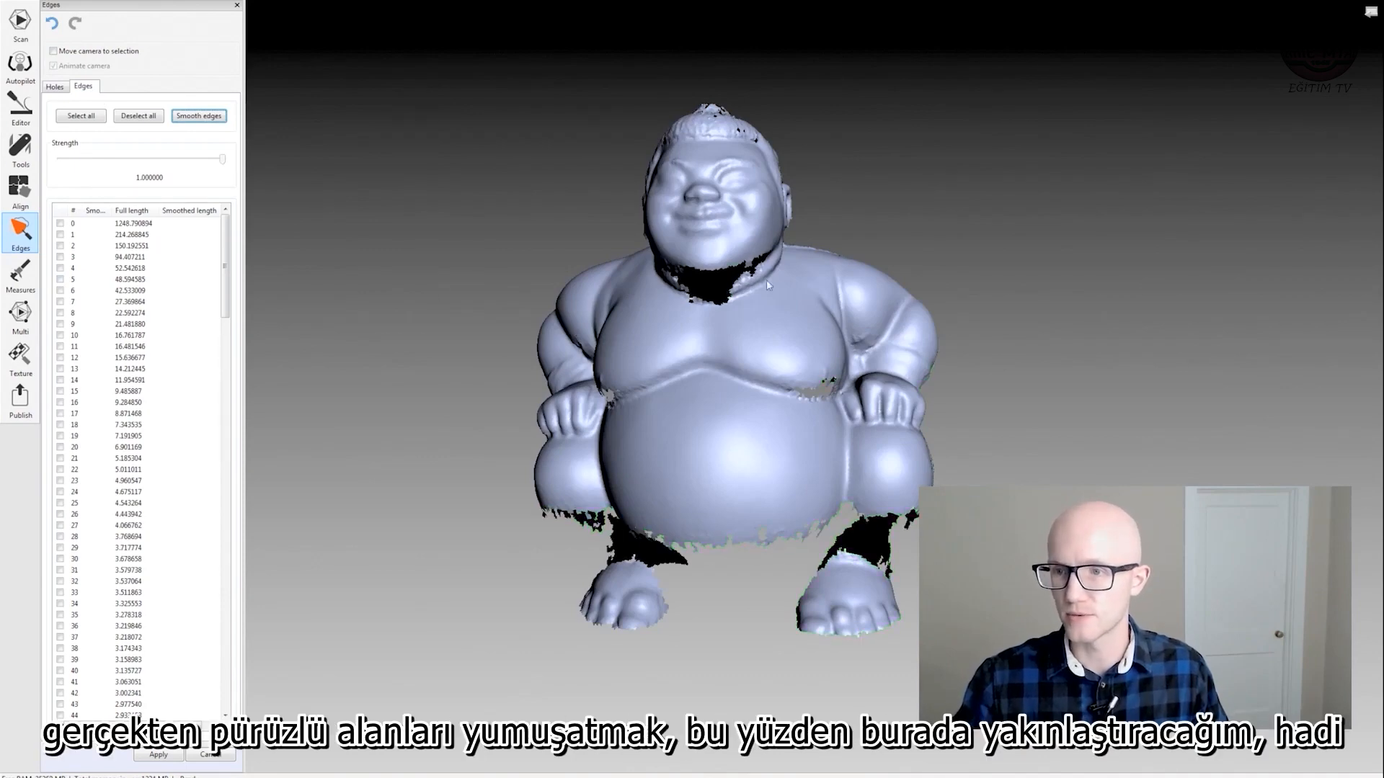
scroll(588, 218, "up", 5)
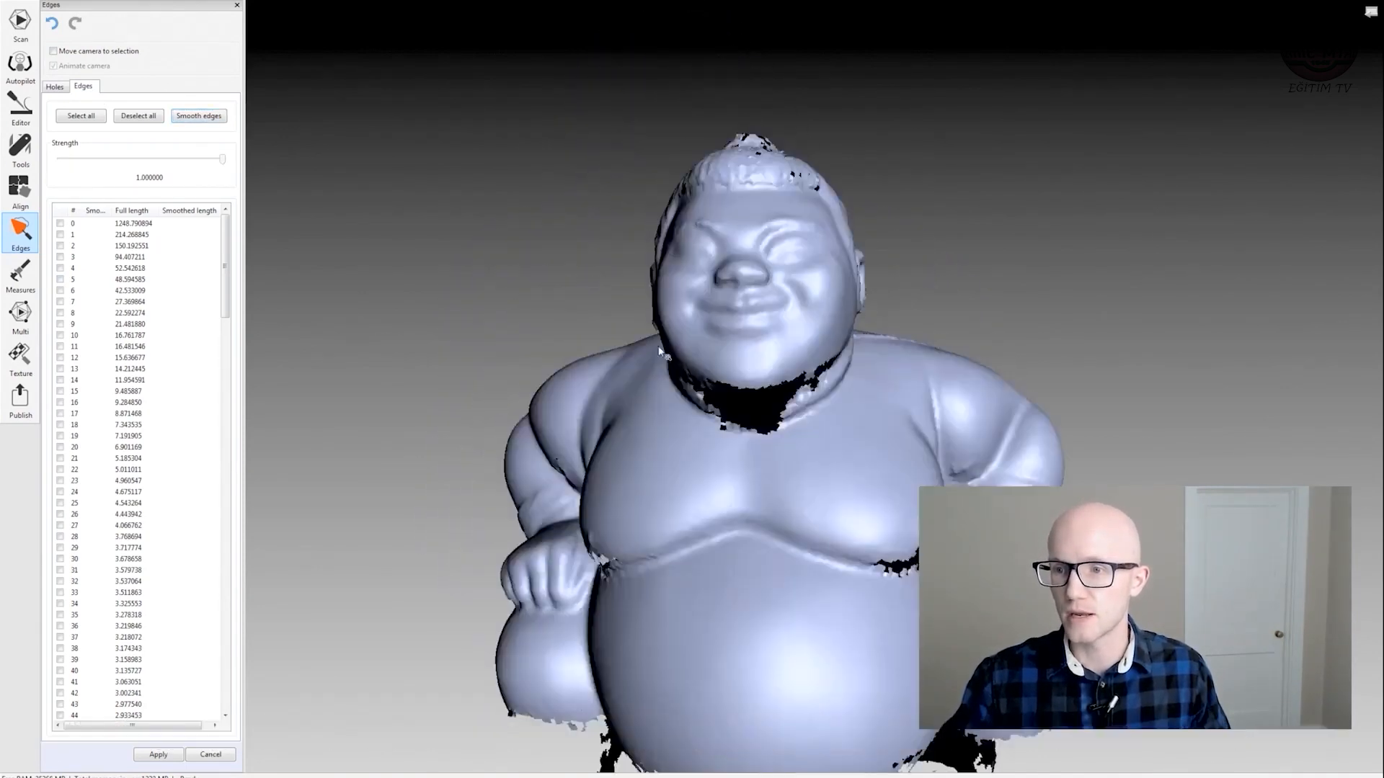
scroll(670, 349, "up", 5)
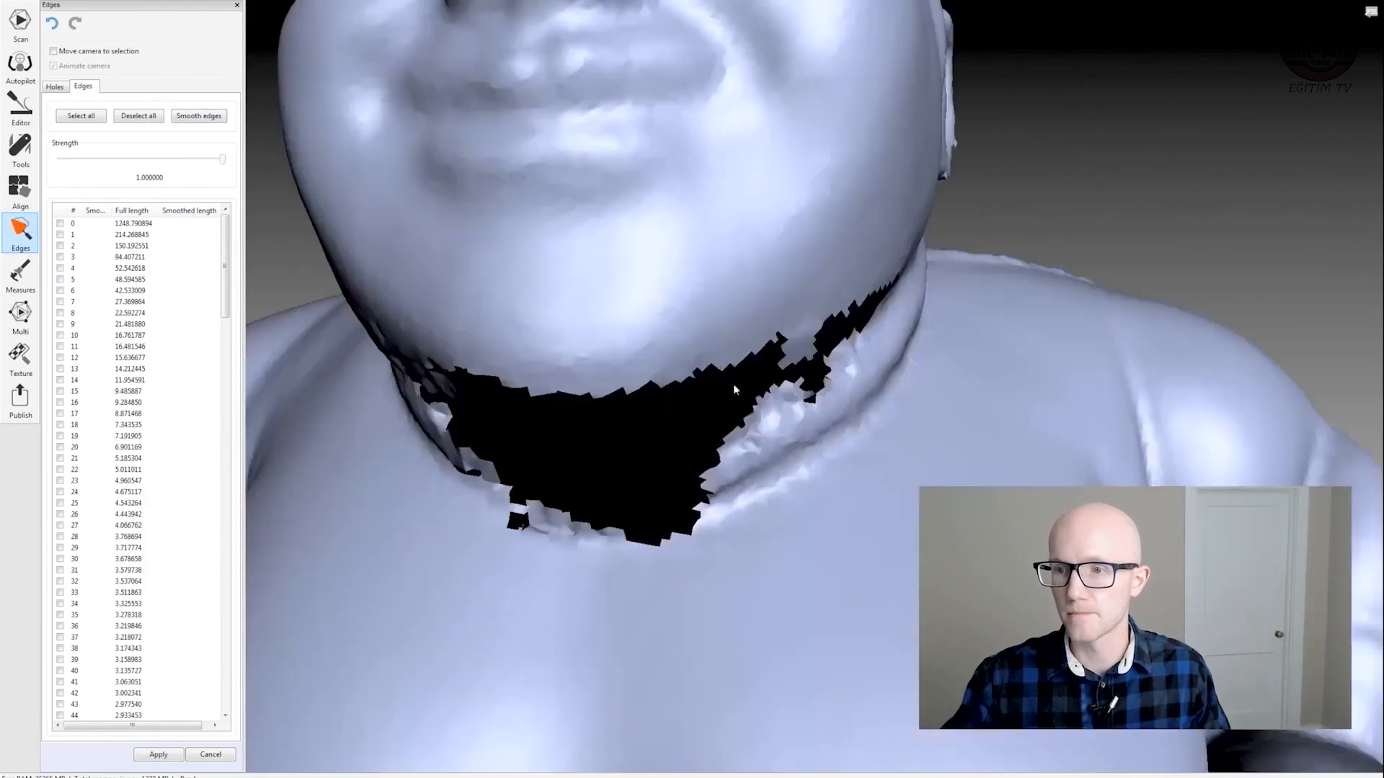
left_click_drag(750, 445, 765, 408)
left_click_drag(724, 237, 669, 300)
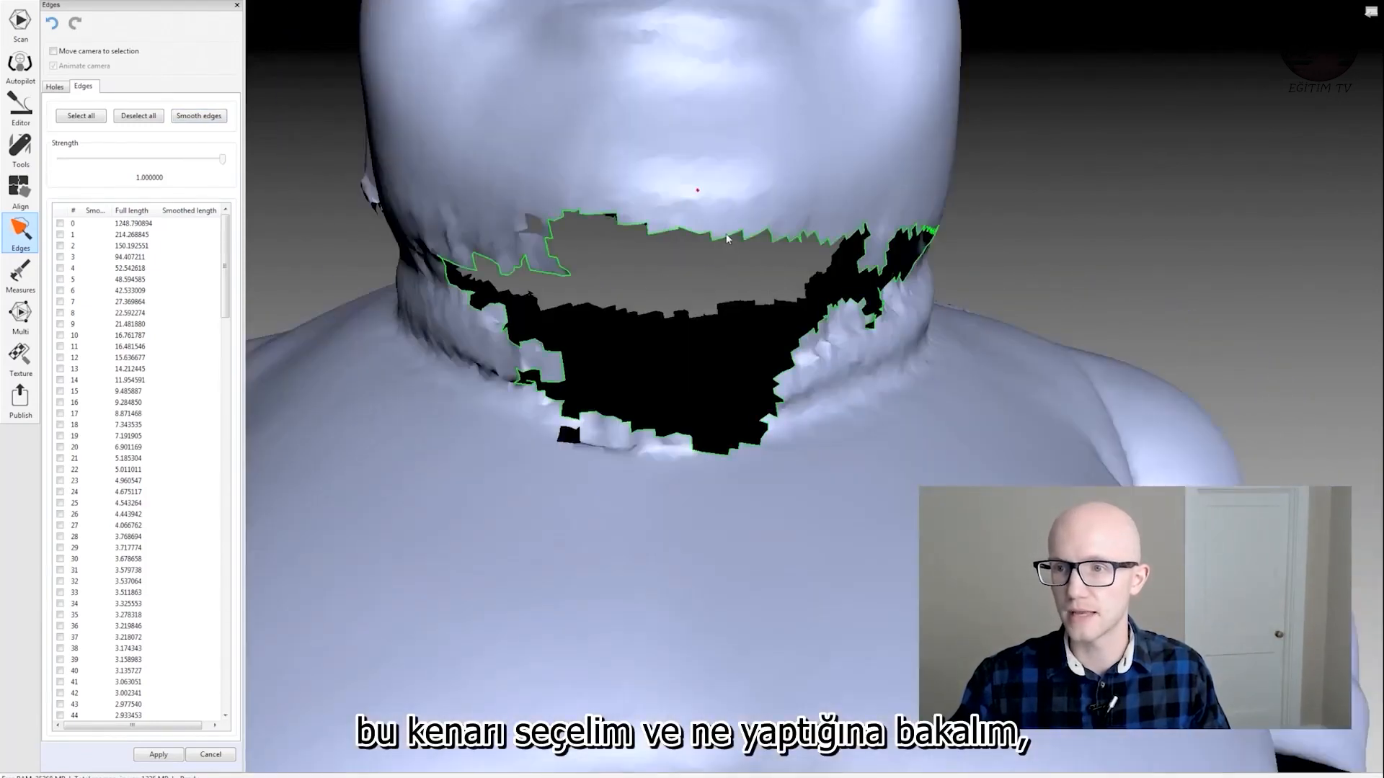
left_click(726, 239)
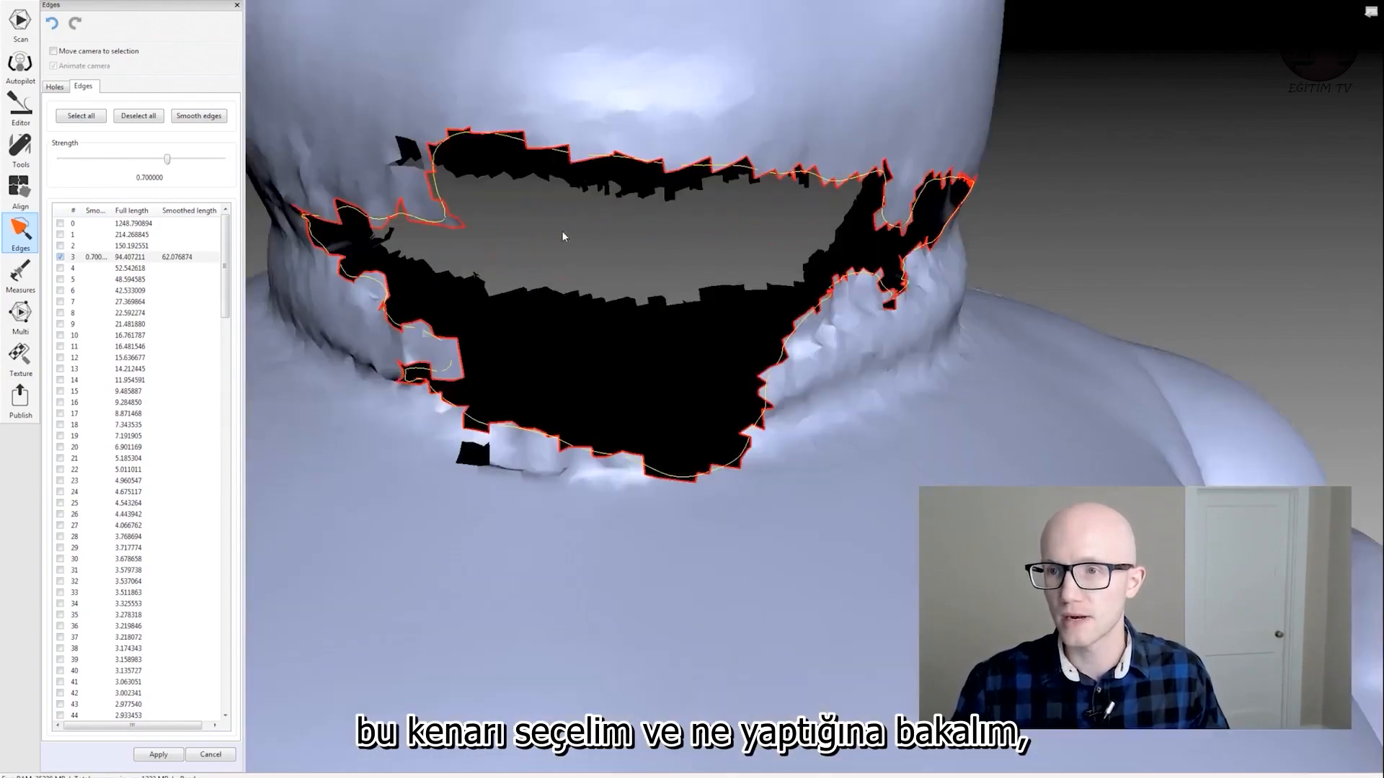
Compare low and high smoothing strengths on the selected chin edge, then smooth it at strength 0.991.
left_click_drag(561, 230, 682, 288)
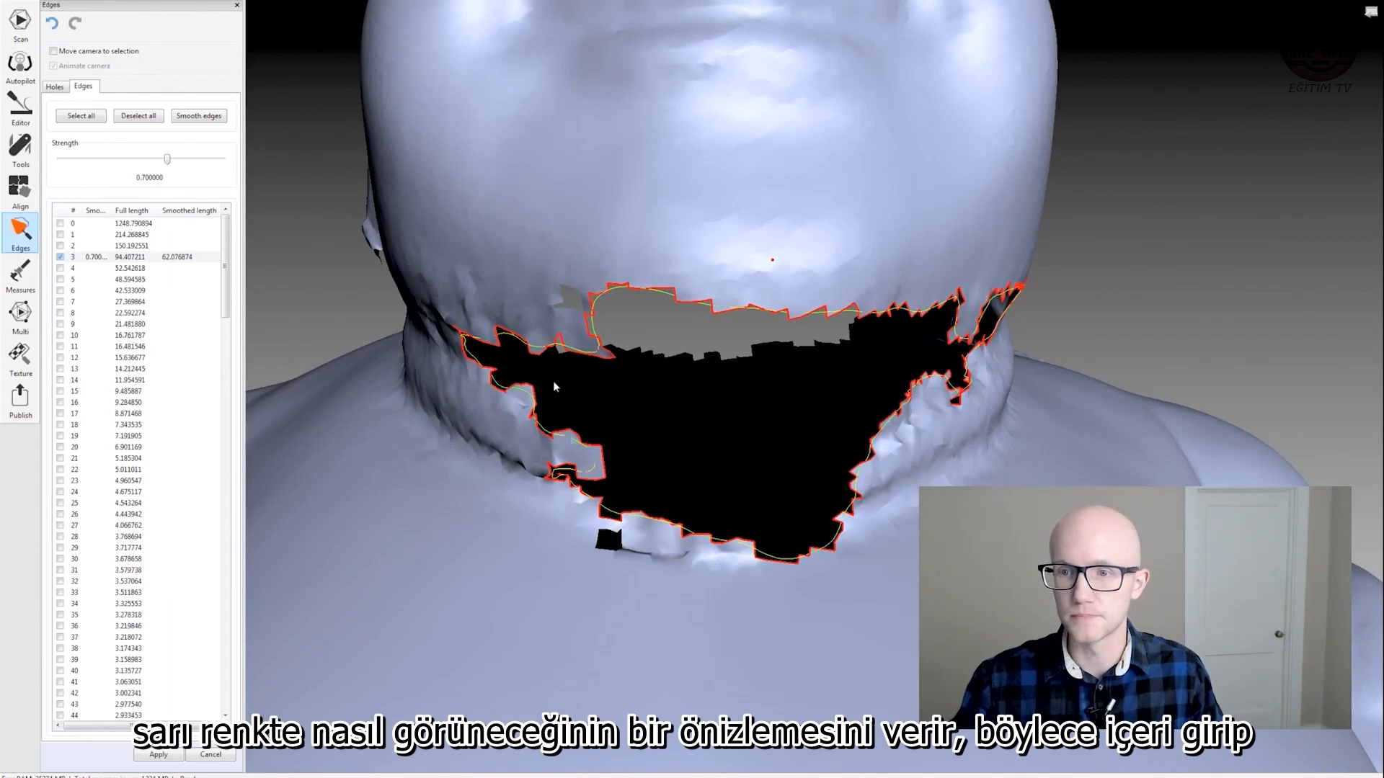
left_click_drag(169, 164, 85, 165)
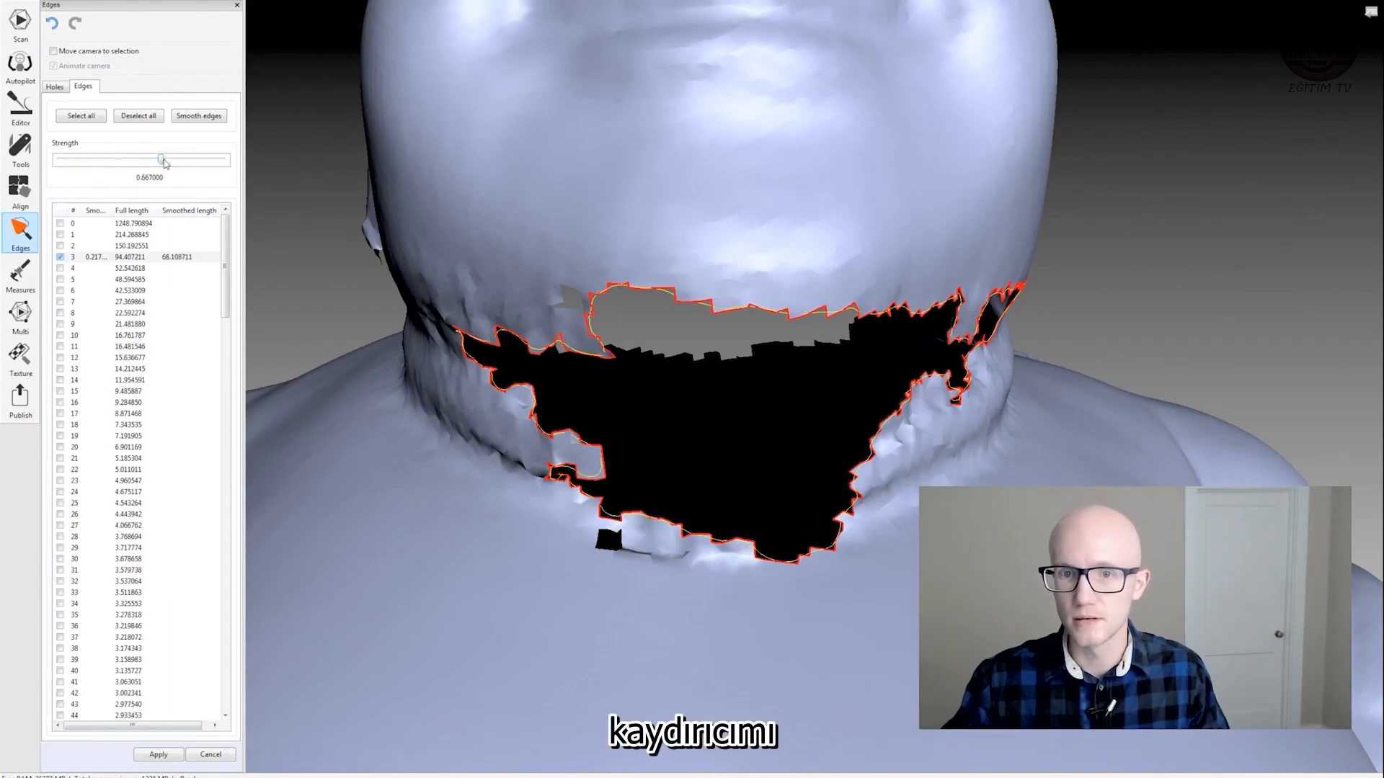
left_click_drag(169, 161, 266, 168)
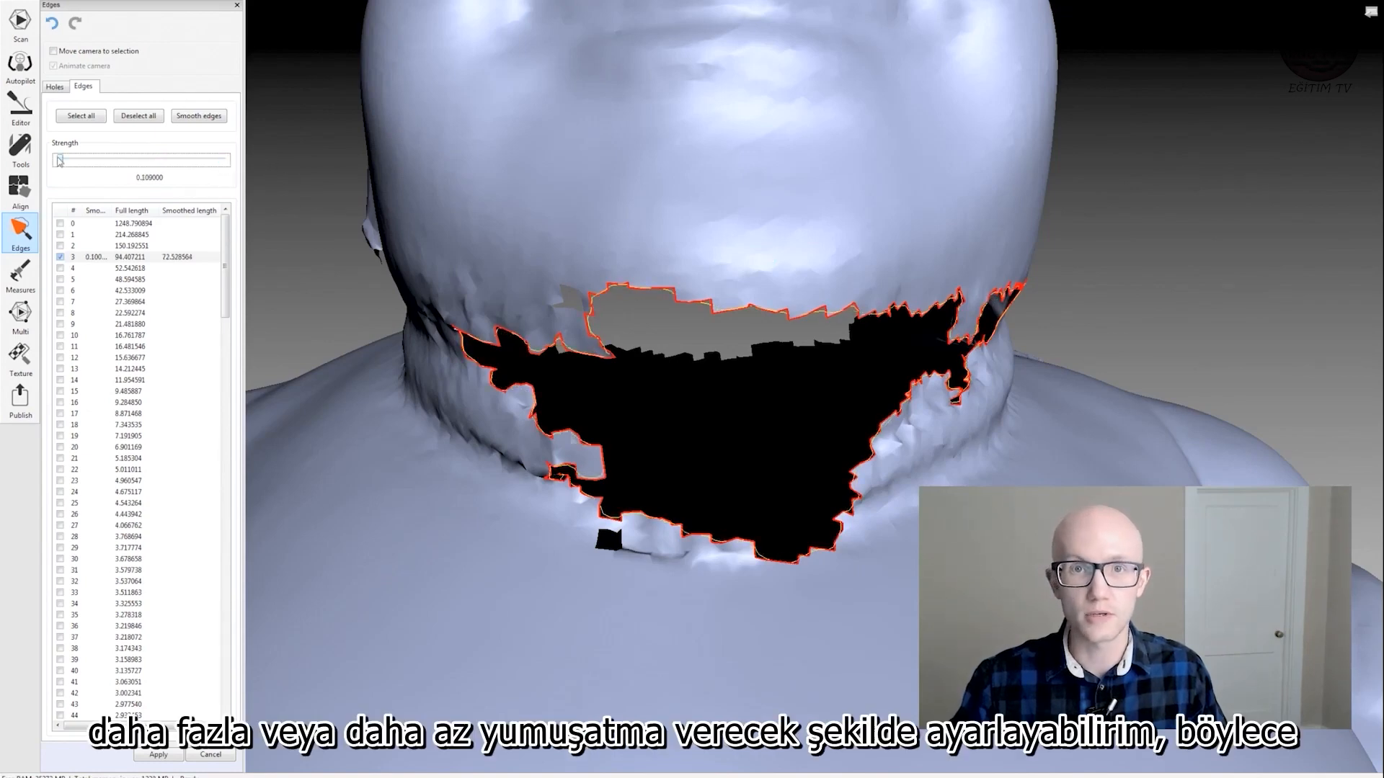
left_click_drag(60, 160, 221, 159)
left_click_drag(1097, 278, 1075, 271)
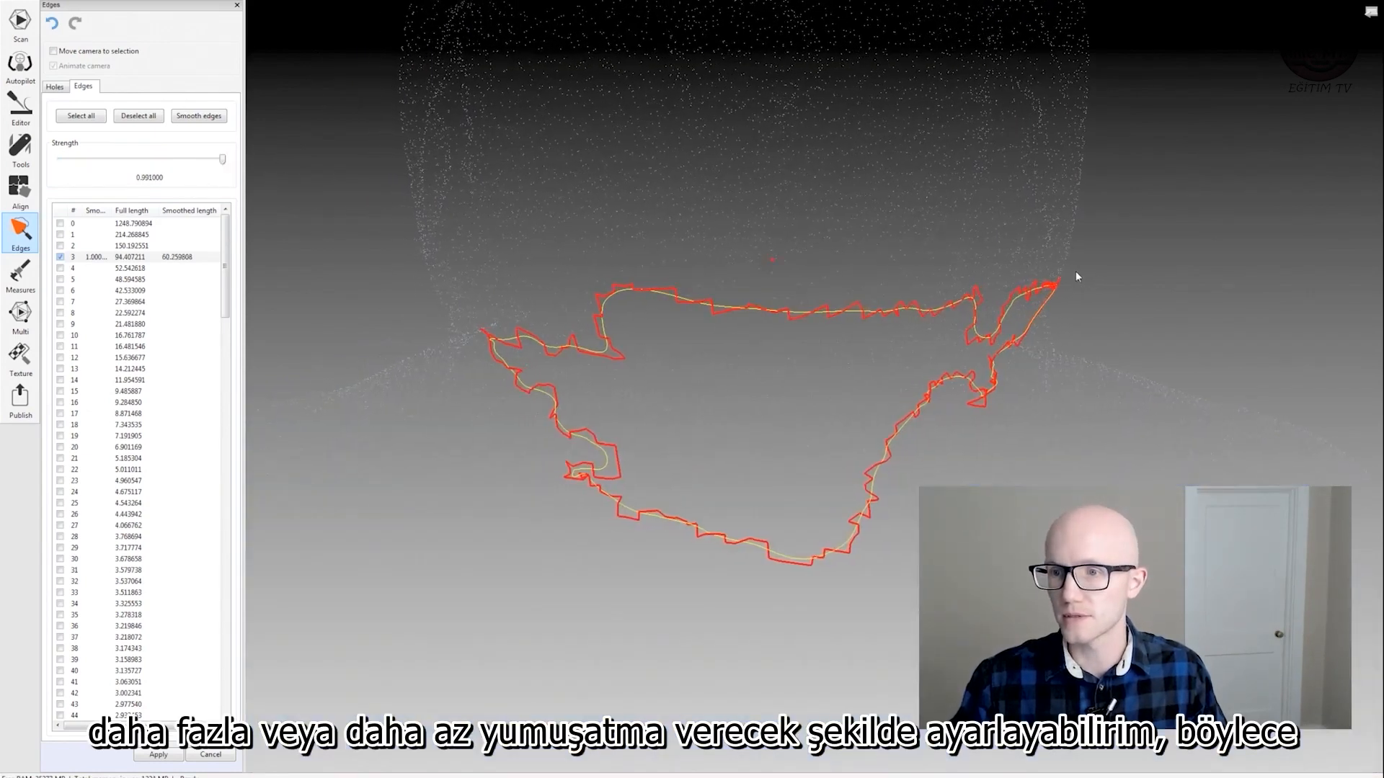
left_click(197, 117)
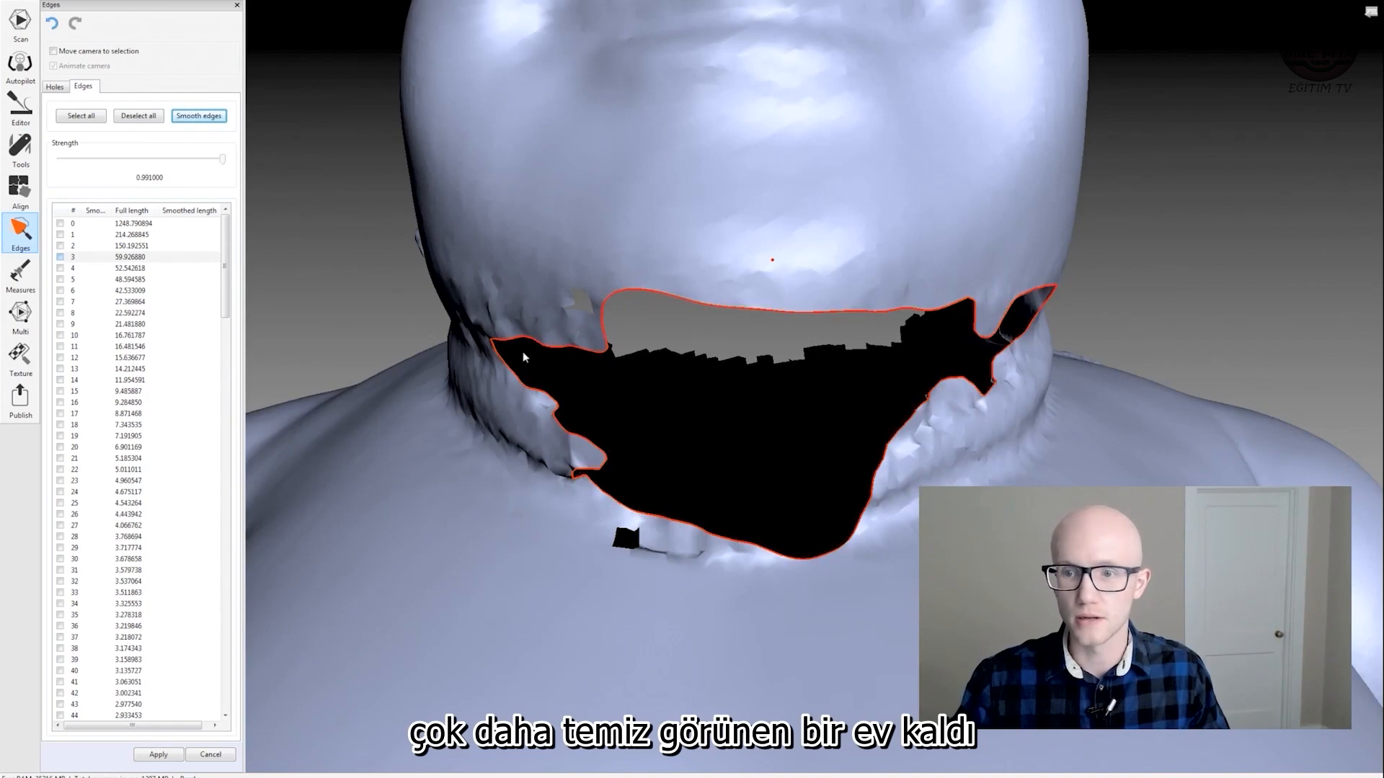
Select the long jagged edge running along the belly, legs and foot for smoothing.
right_click_drag(646, 500, 986, 448)
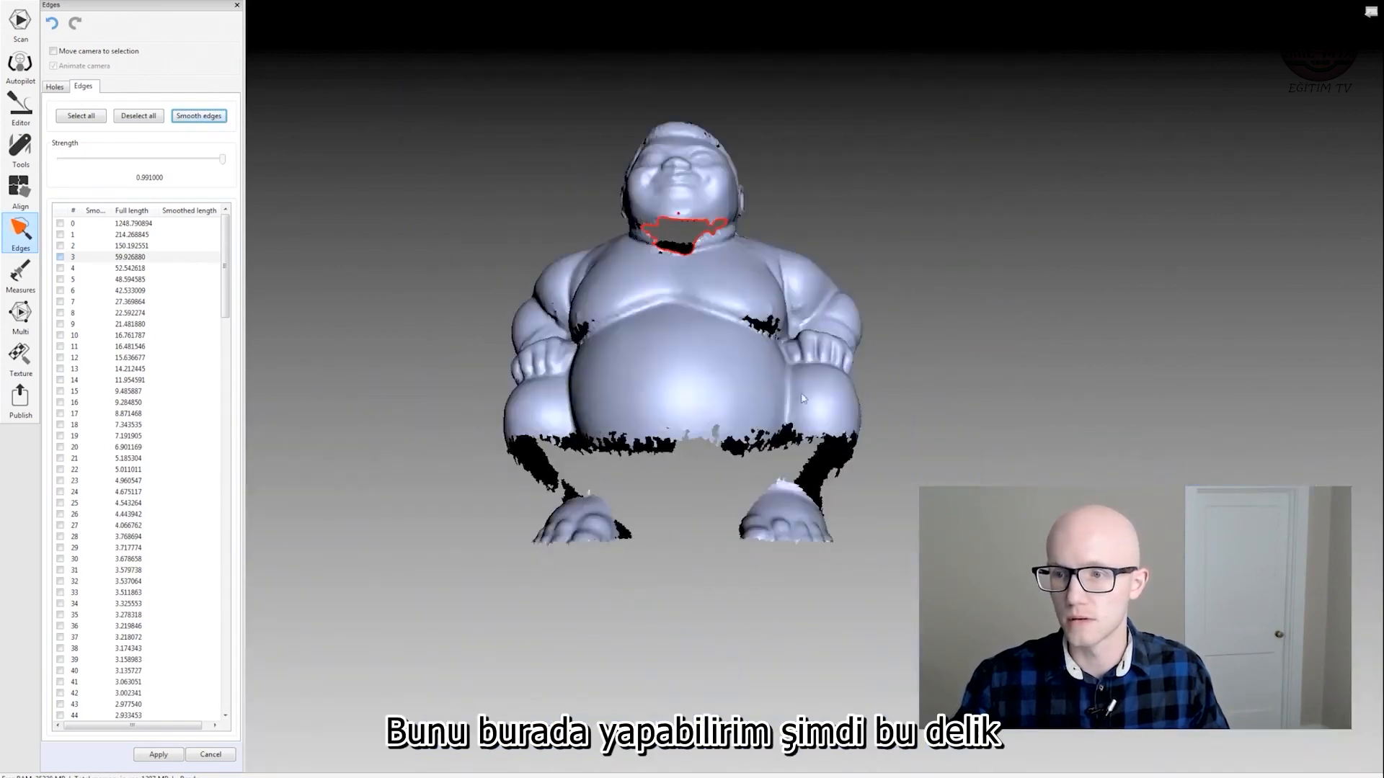
scroll(644, 502, "up", 3)
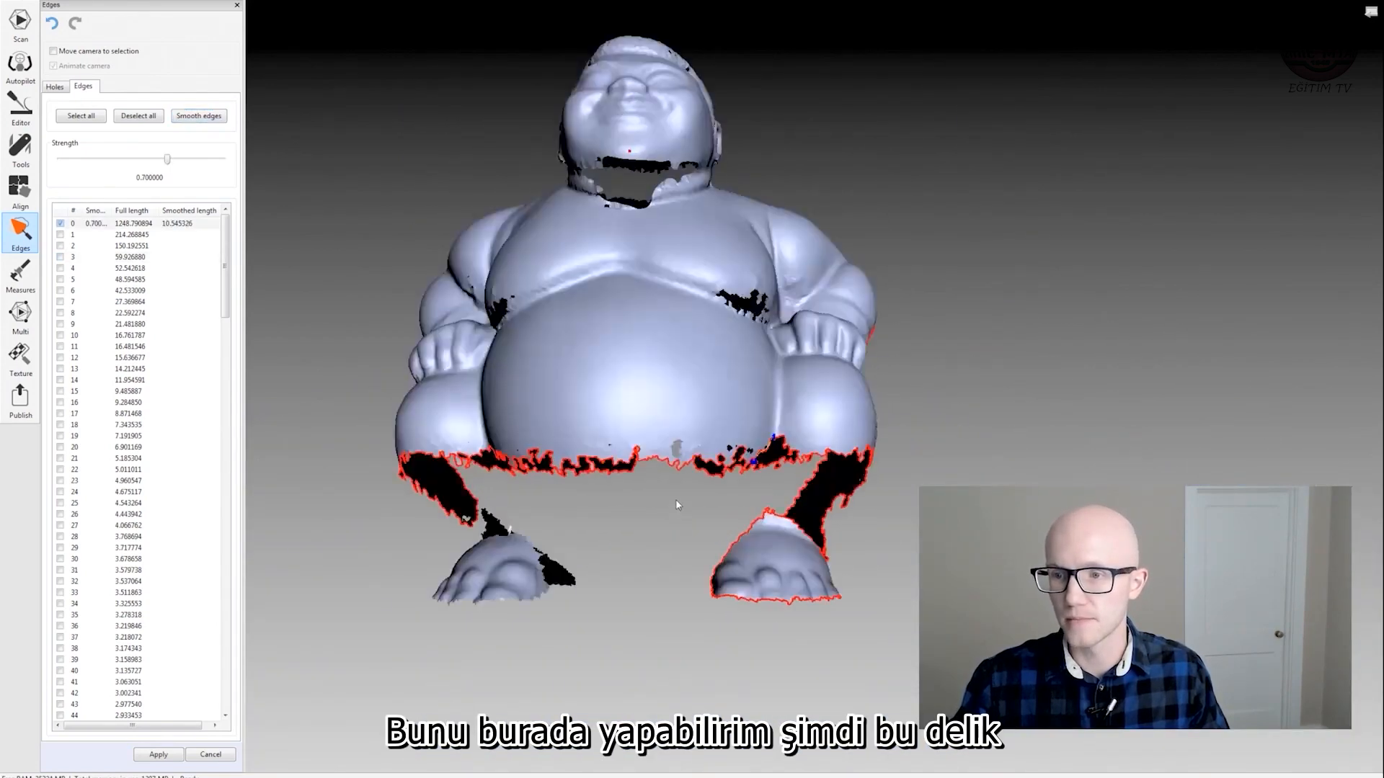
left_click(712, 472)
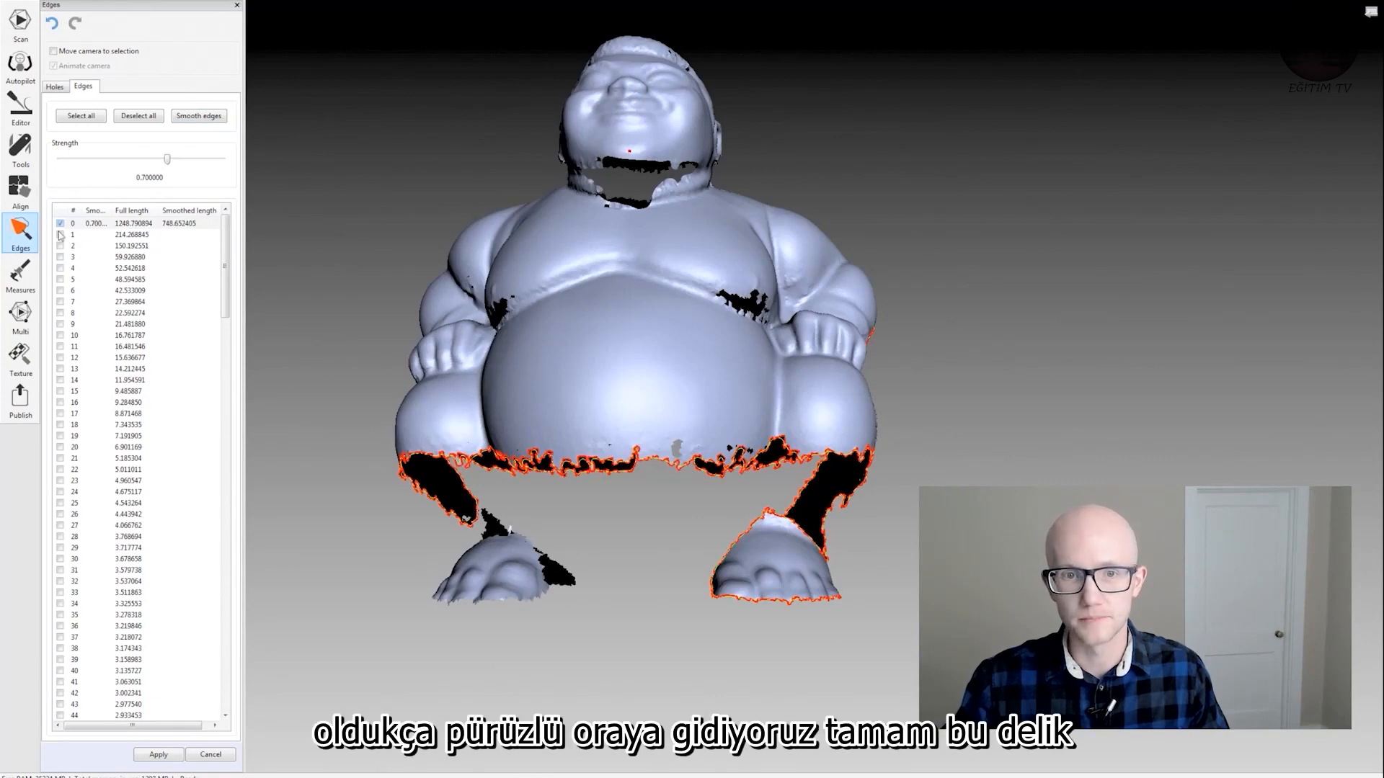
scroll(572, 486, "down", 5)
scroll(572, 487, "up", 5)
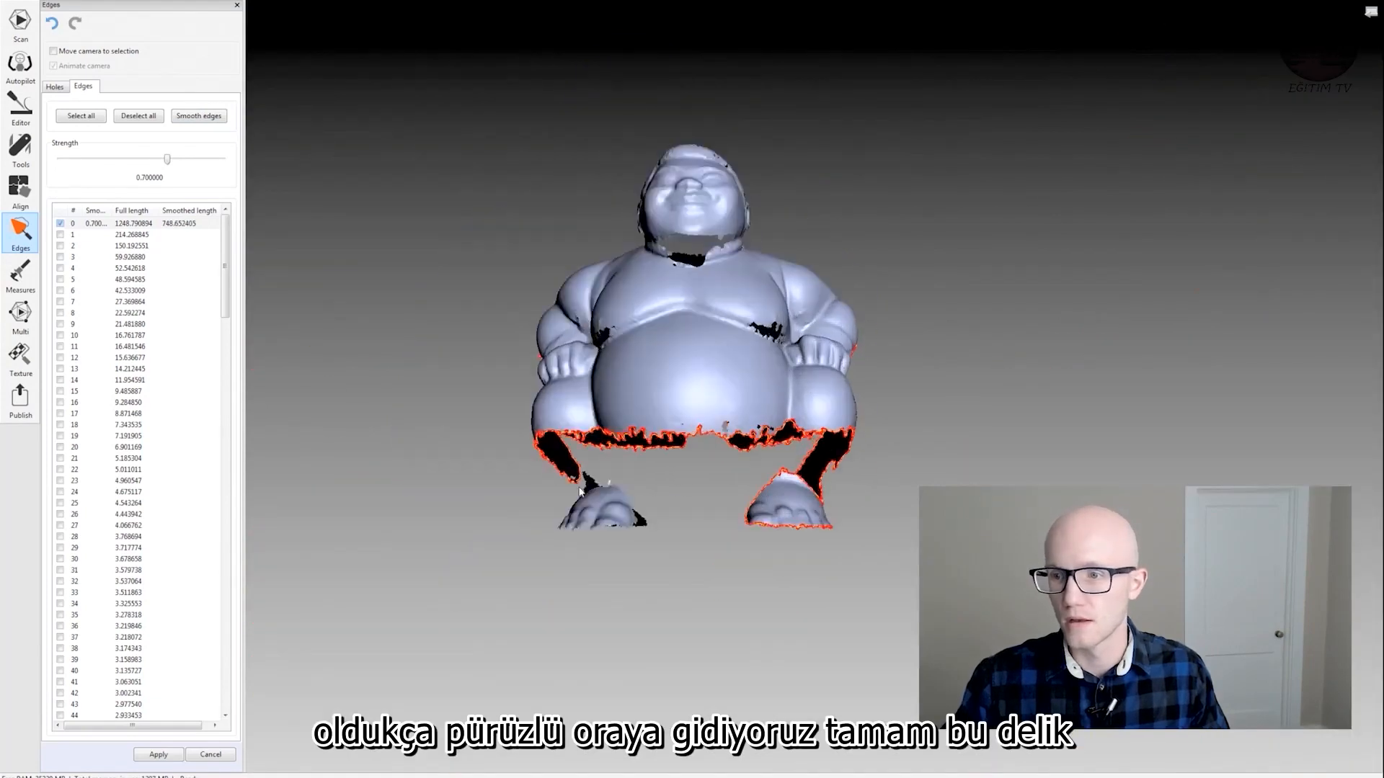
scroll(581, 612, "down", 1)
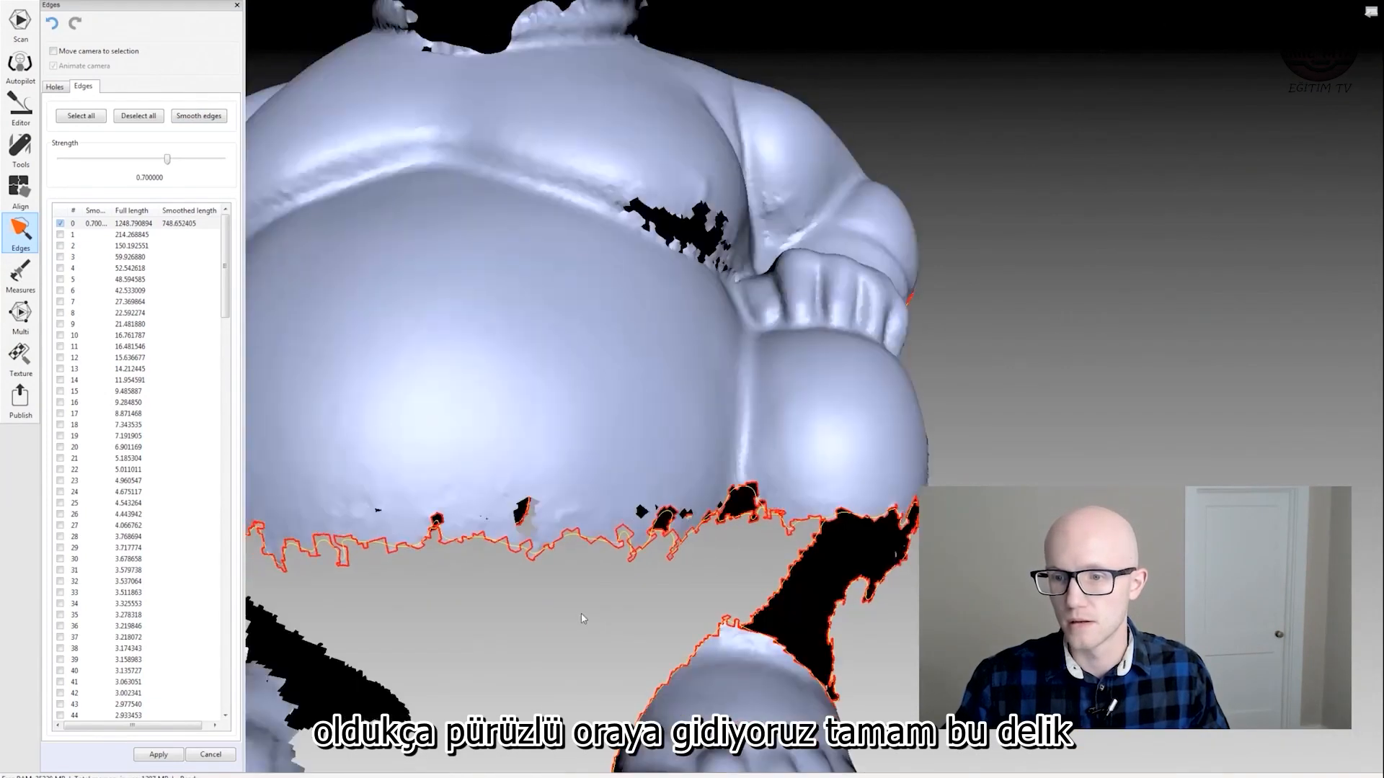
scroll(643, 574, "down", 4)
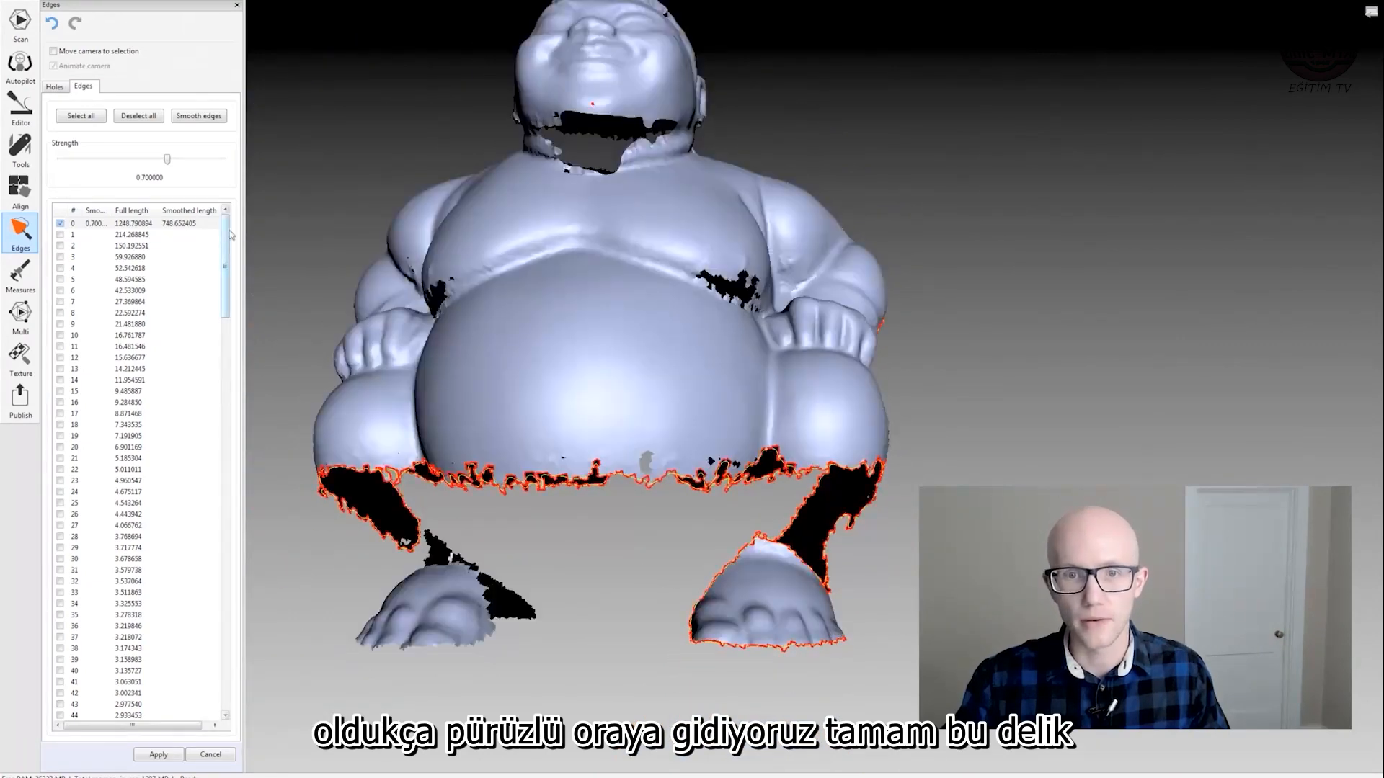
Smooth the long lower-body edge in three passes, the first two at strength 1.0 and the last at 0.991.
left_click_drag(226, 231, 276, 124)
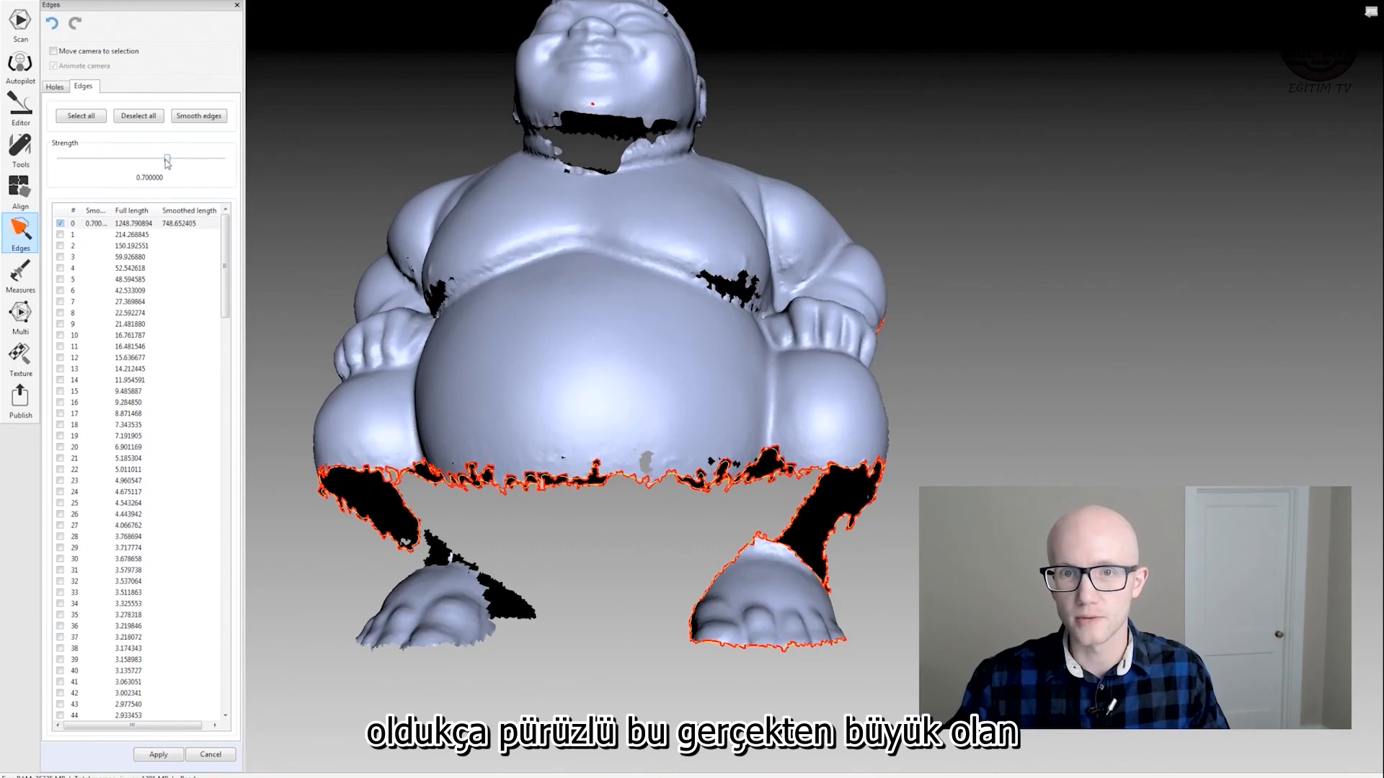
left_click_drag(167, 160, 285, 185)
left_click(190, 113)
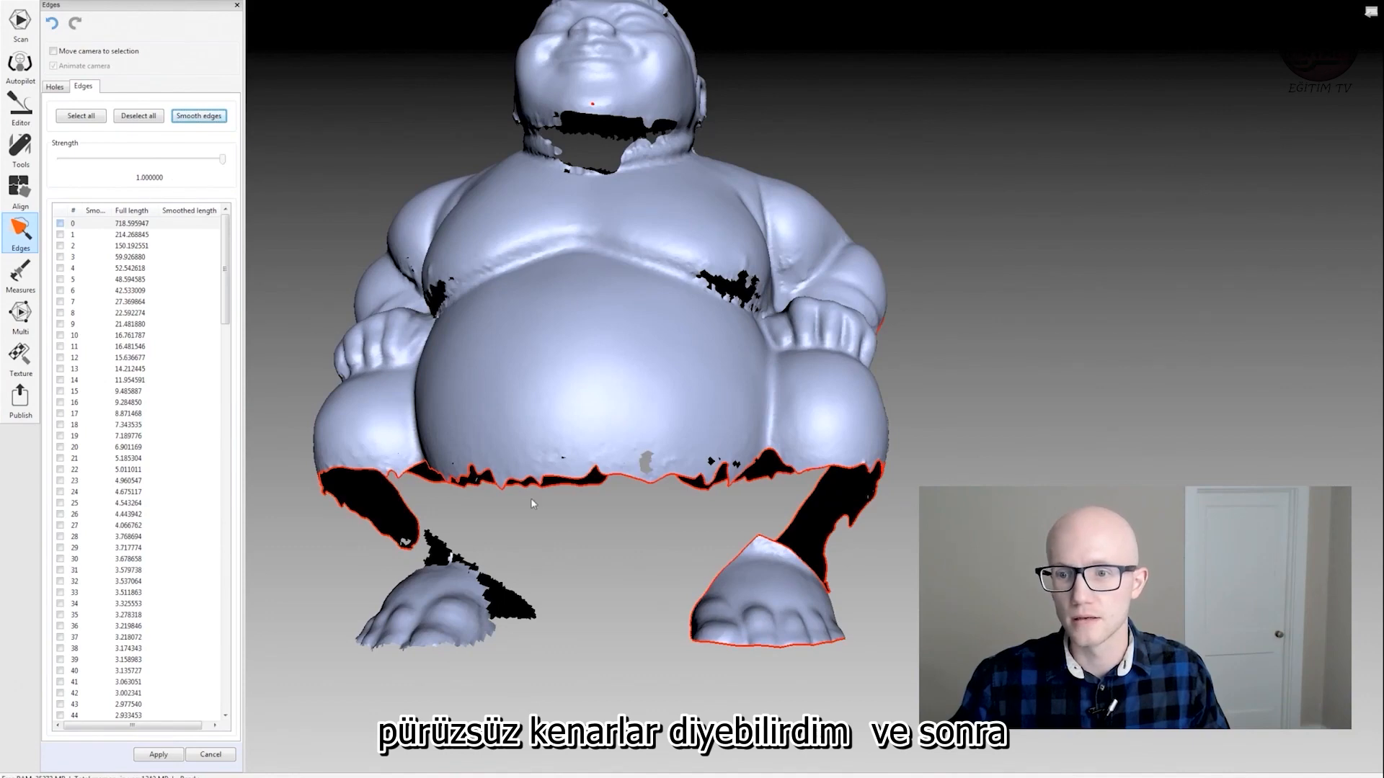
left_click(532, 477)
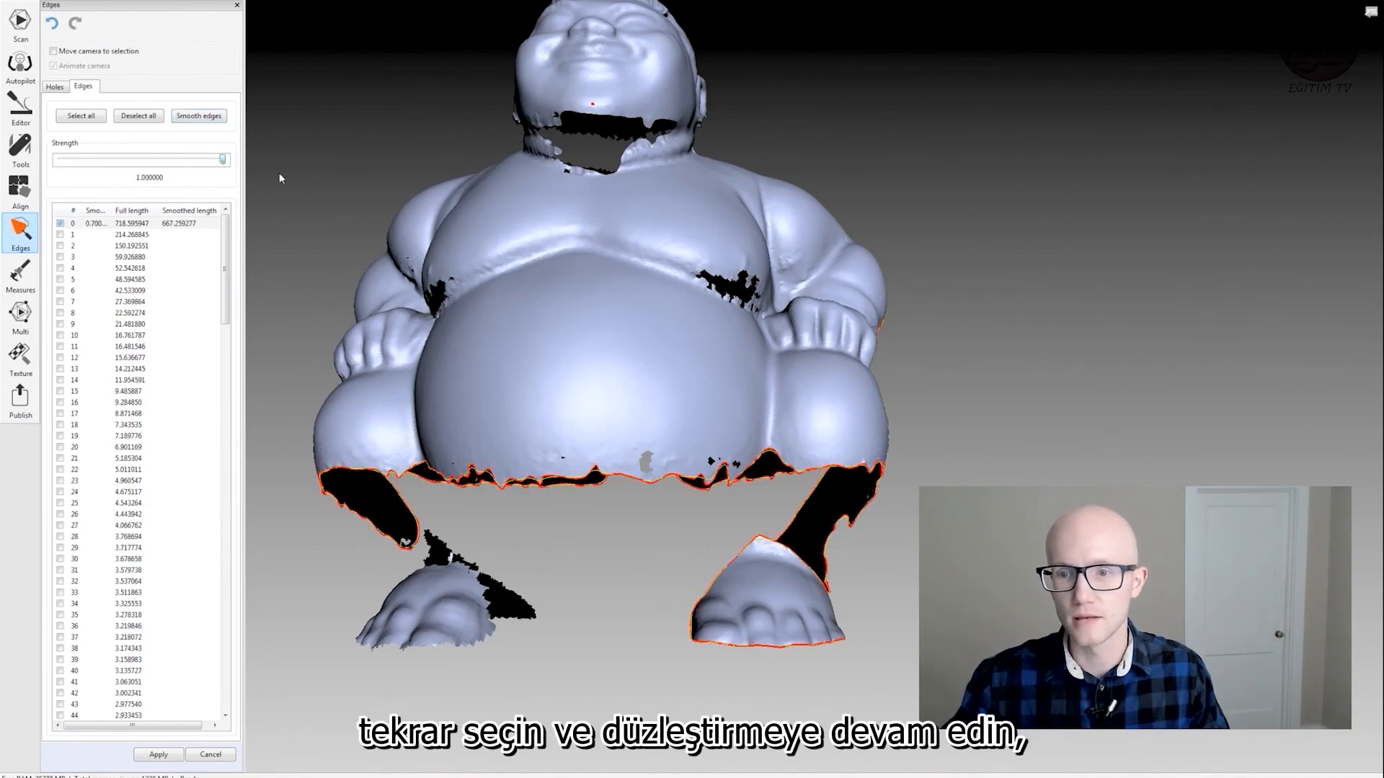
left_click(201, 116)
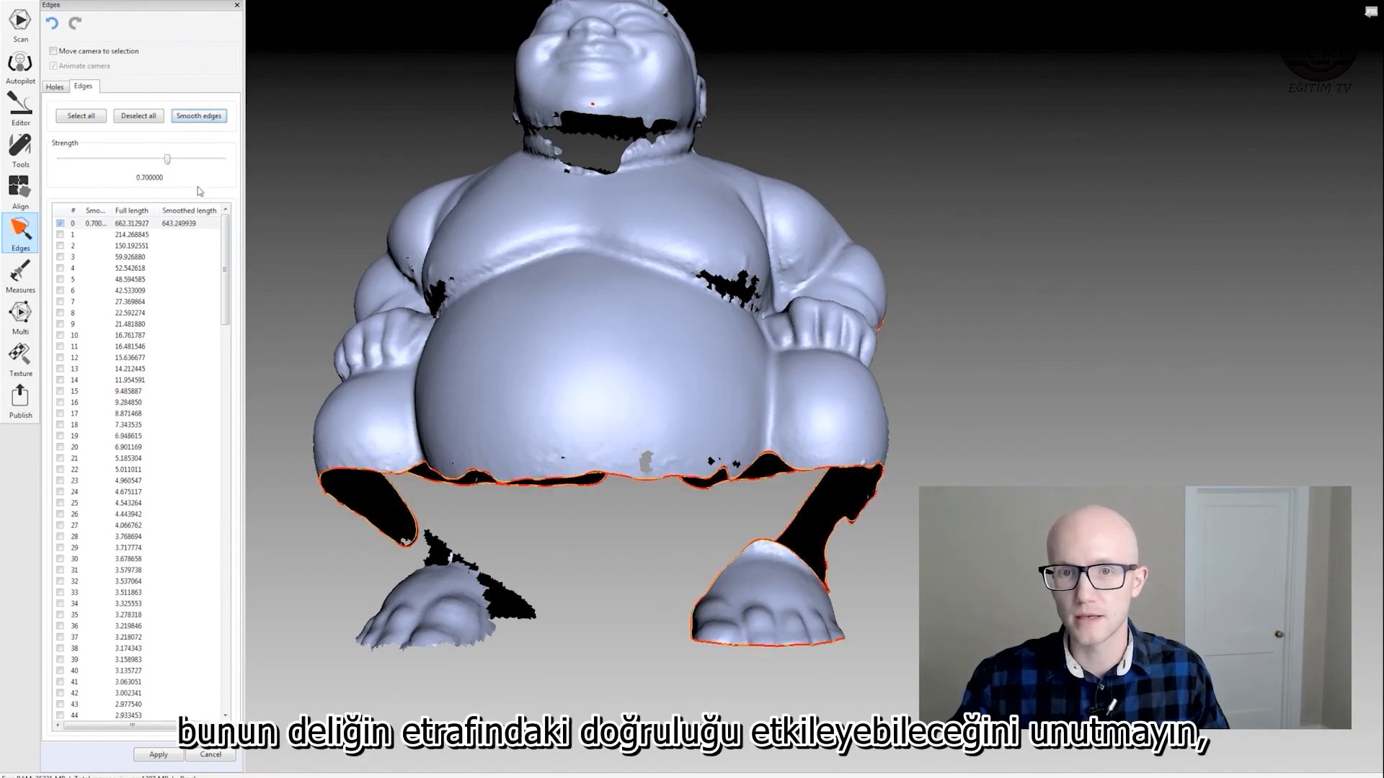
left_click_drag(169, 165, 223, 160)
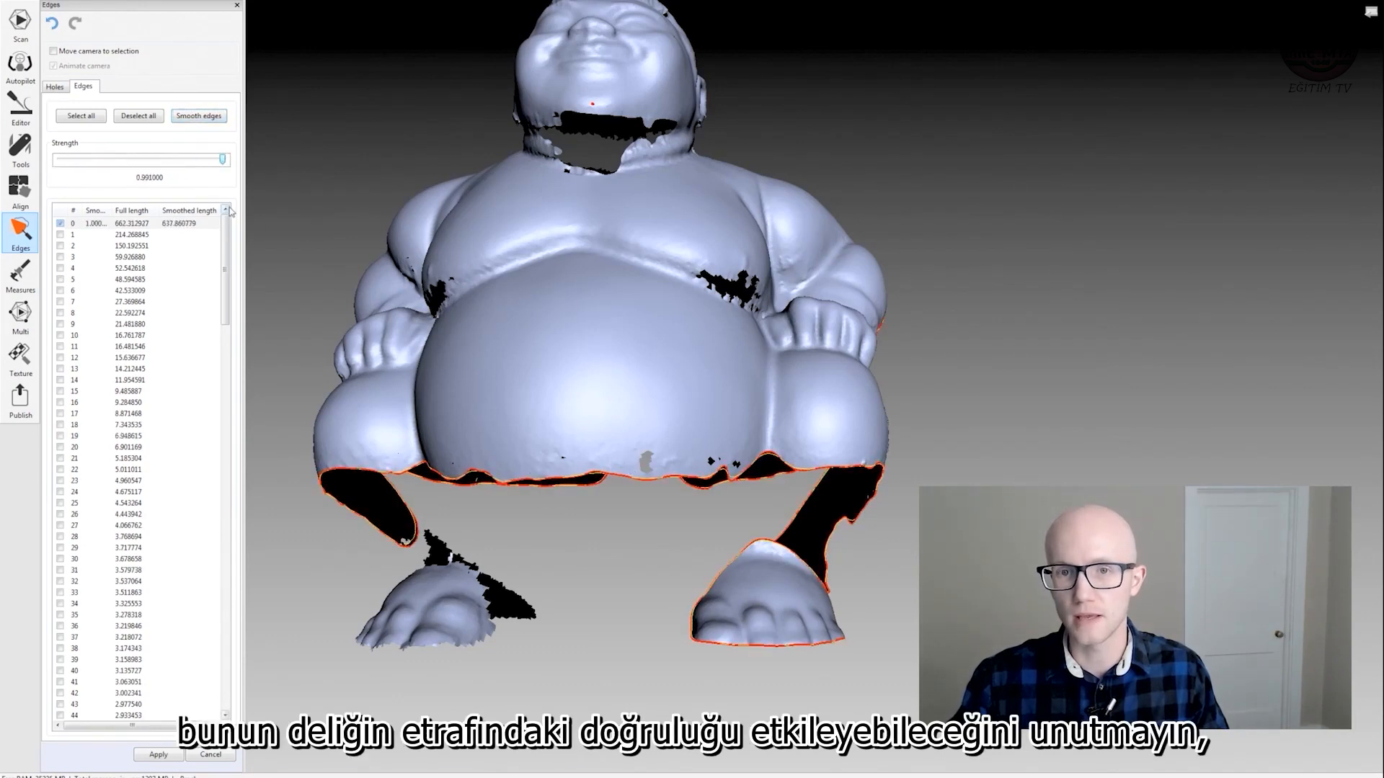
left_click(204, 118)
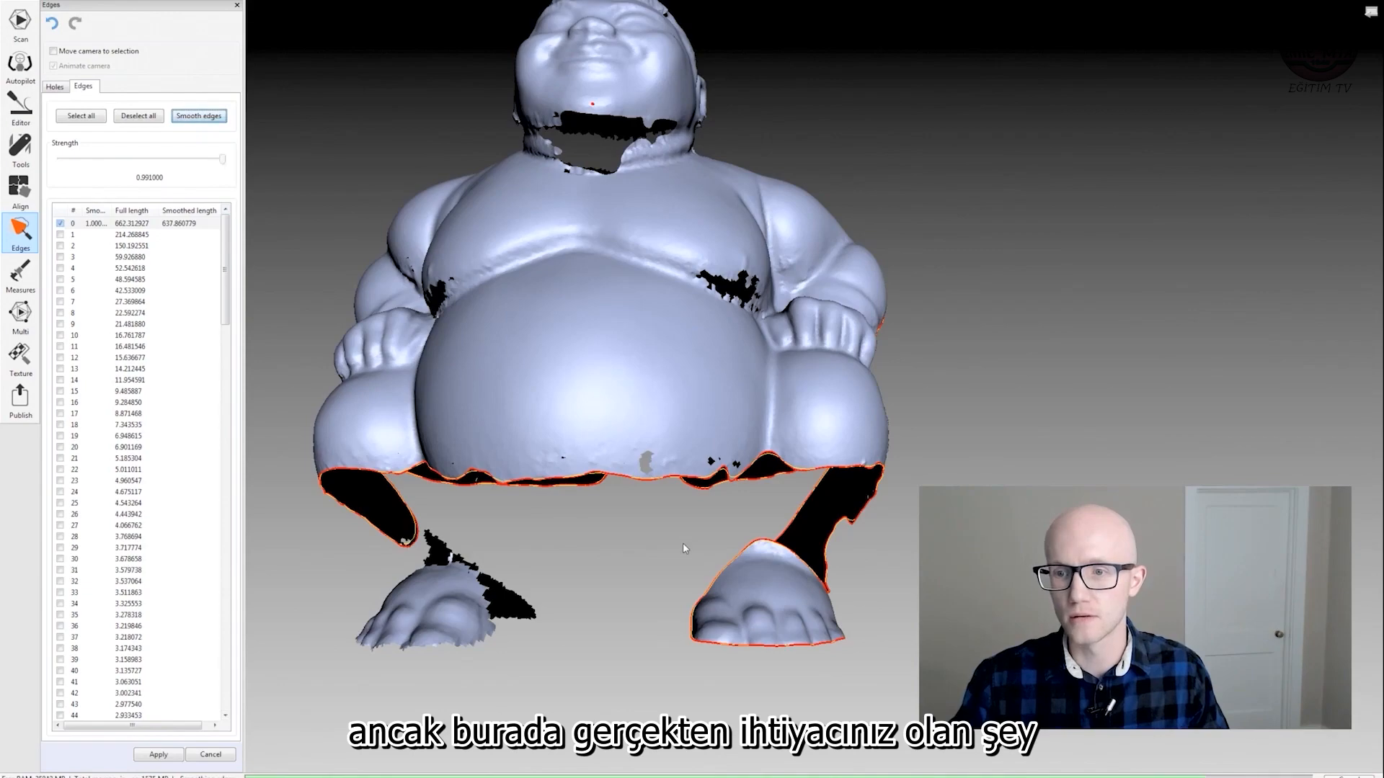
Inspect the smoothed lower-body edge and apply the hole and edge repairs to the Fast fusion model.
left_click_drag(674, 557, 715, 549)
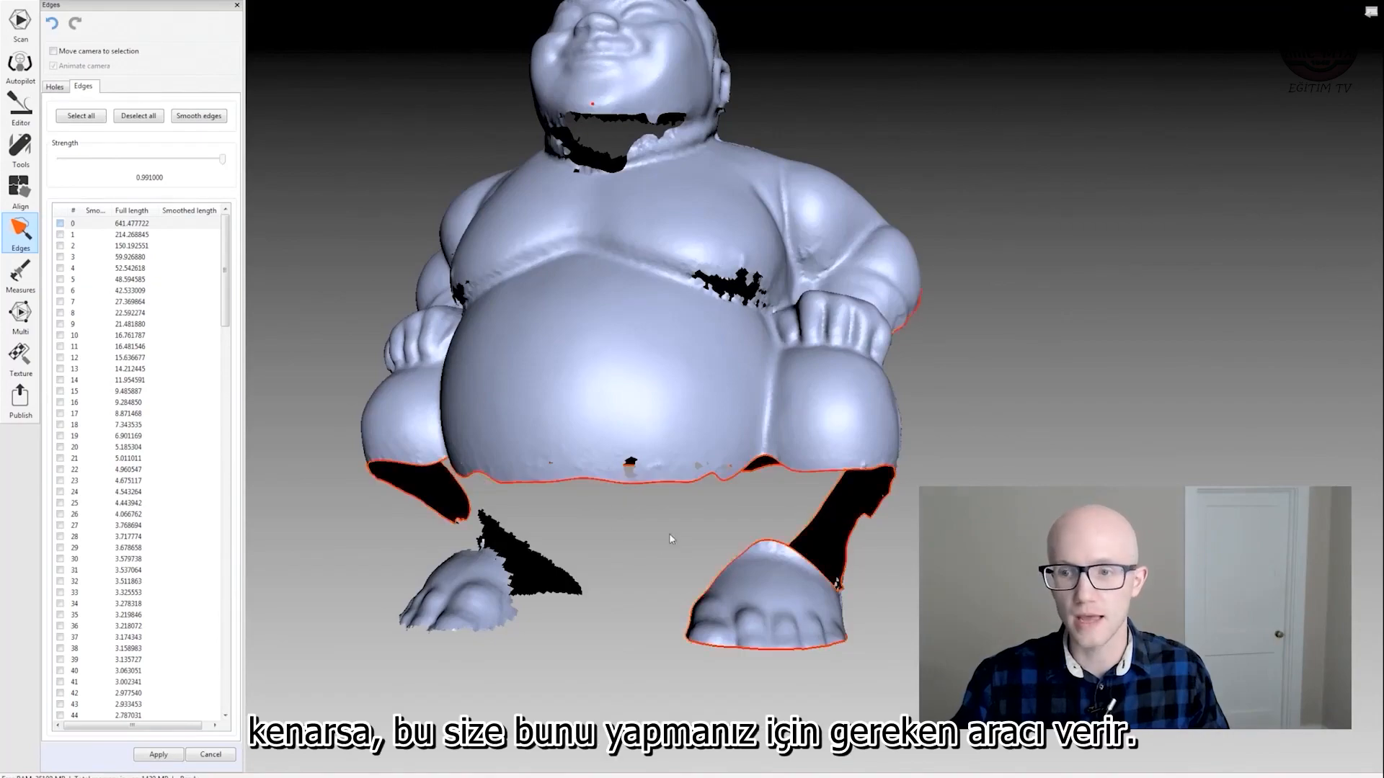
scroll(669, 534, "down", 5)
scroll(656, 517, "up", 4)
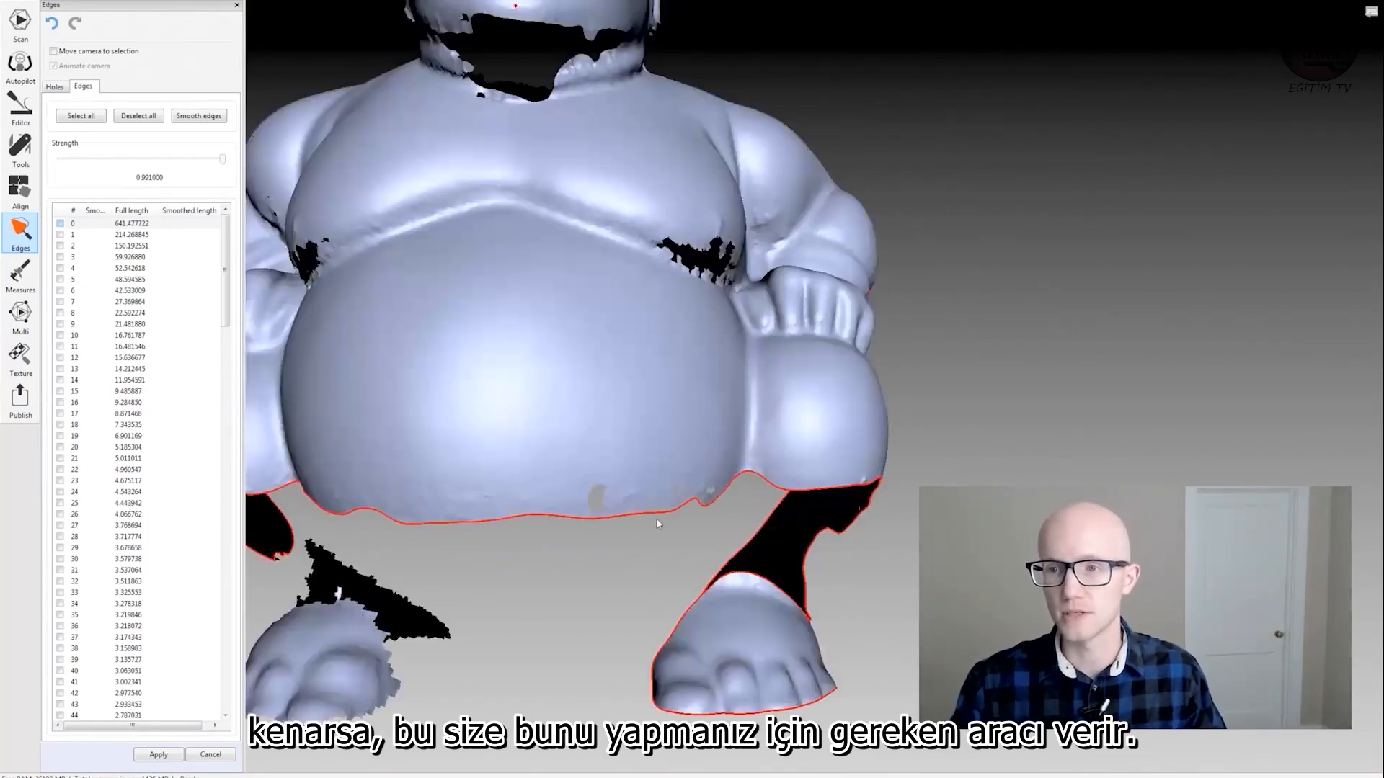
scroll(643, 523, "down", 4)
scroll(651, 556, "up", 1)
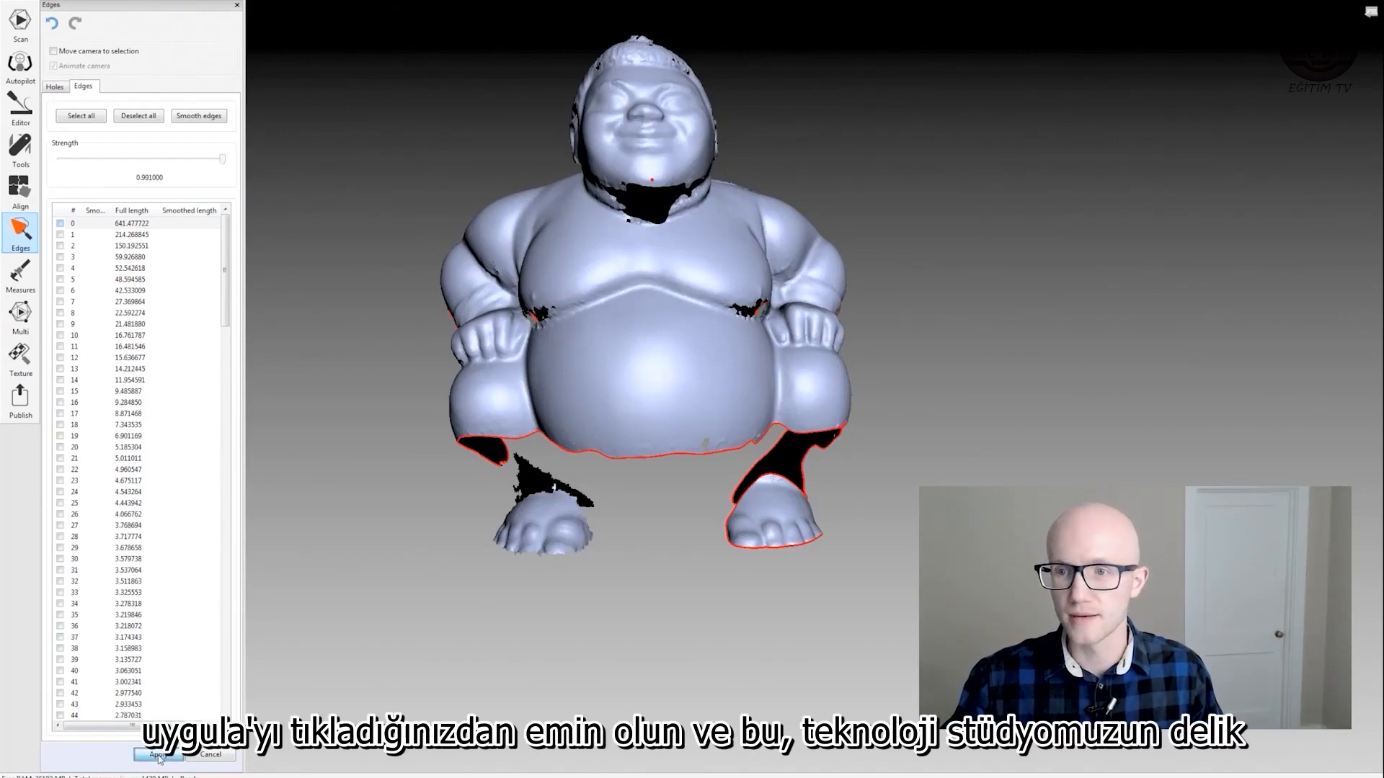
left_click(157, 755)
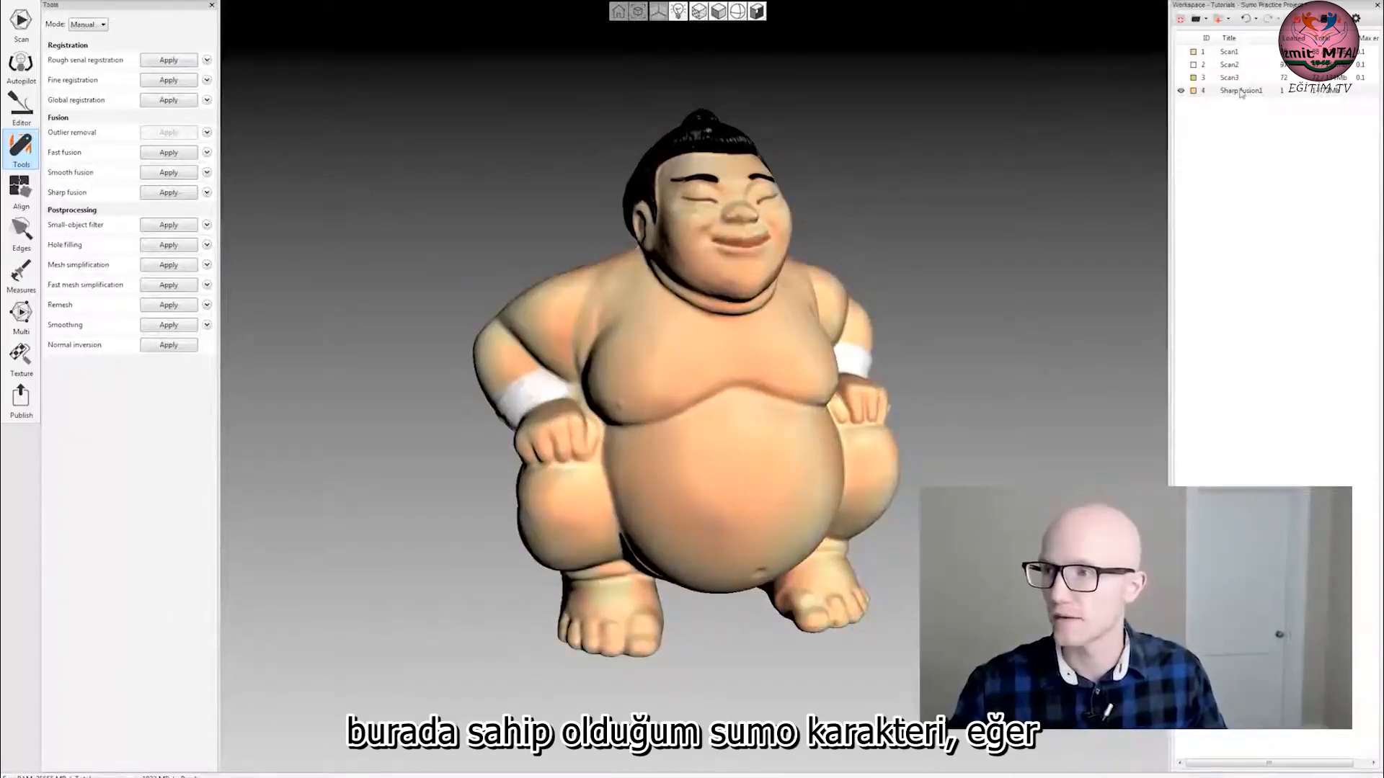
Check the polygon count of the Sharp fusion1 model, return to the scan list and examine the textured figurine.
double_click(1241, 92)
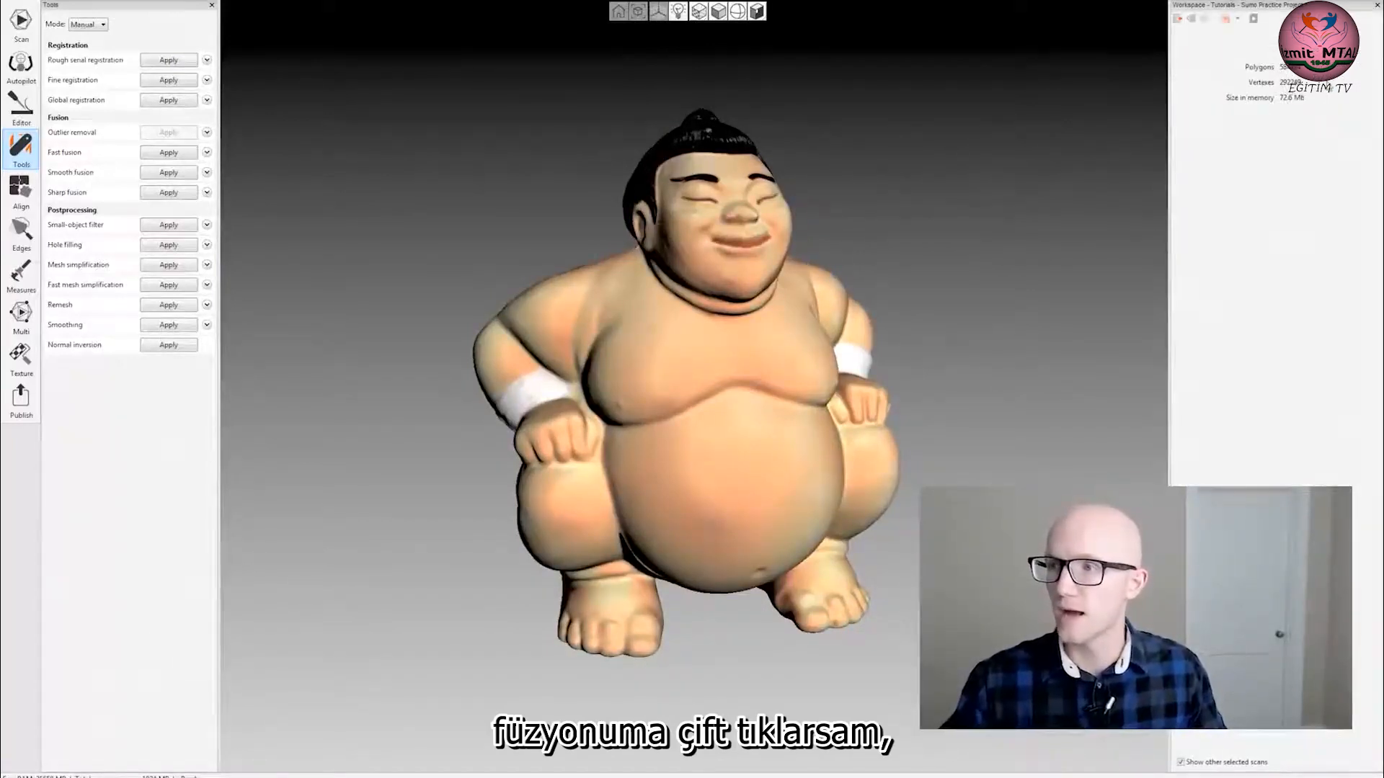
left_click(1178, 20)
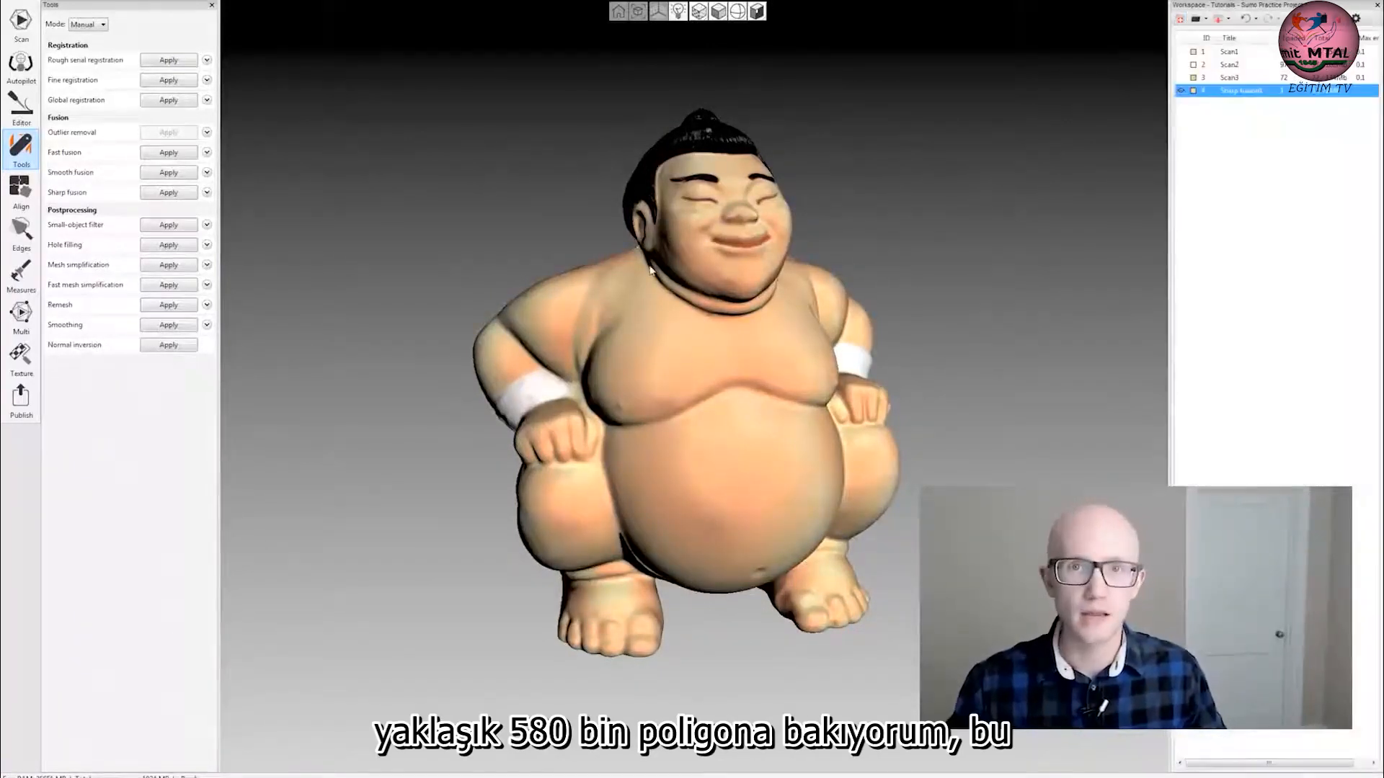
middle_click_drag(754, 382, 645, 373)
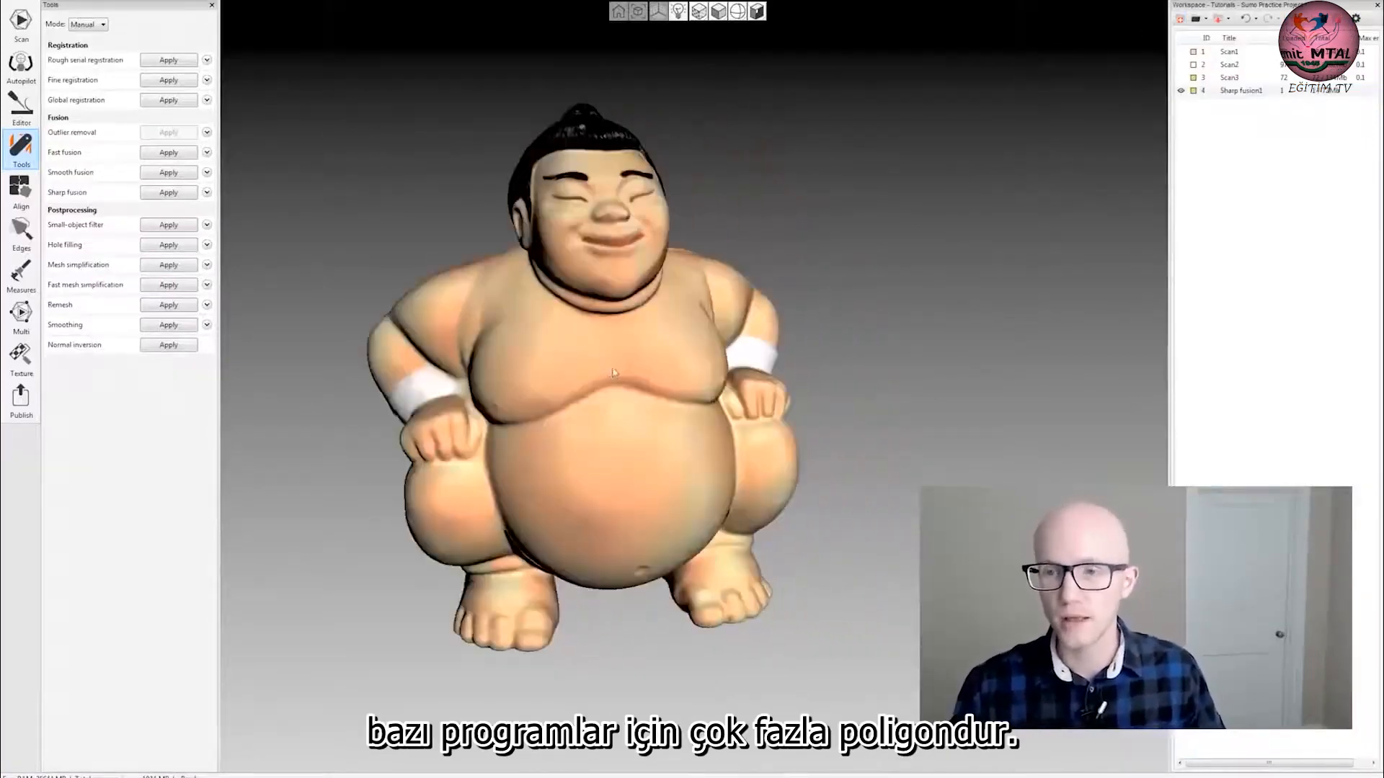
scroll(544, 302, "up", 1)
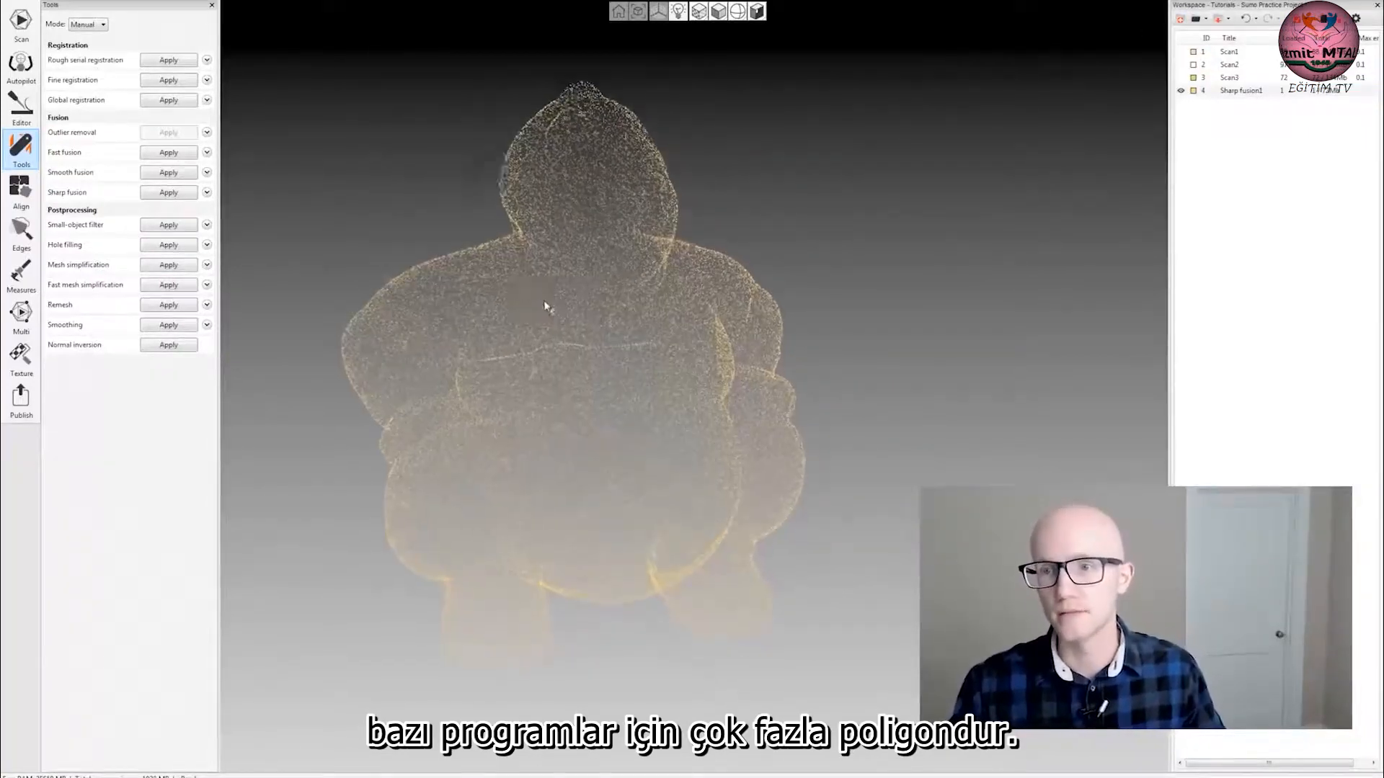
middle_click_drag(547, 301, 592, 303)
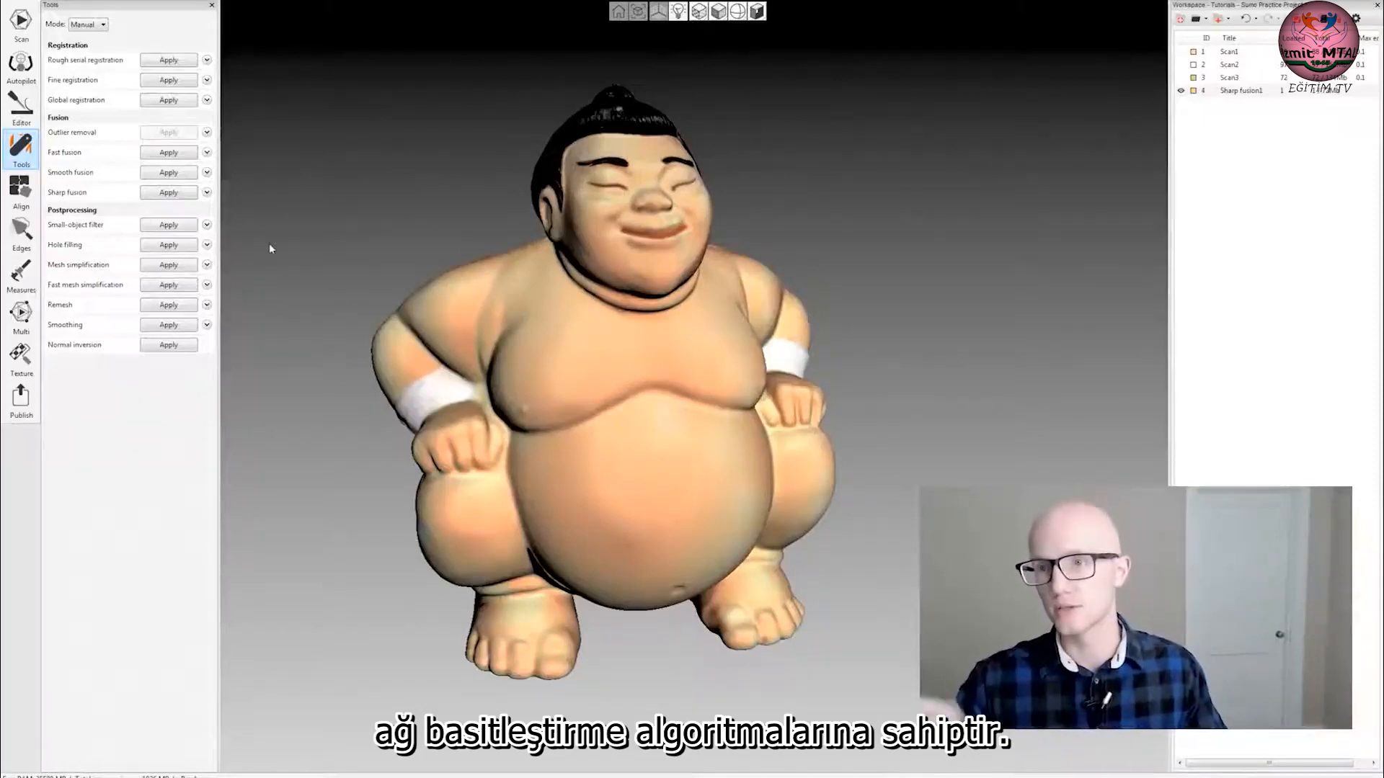
left_click_drag(311, 231, 351, 358)
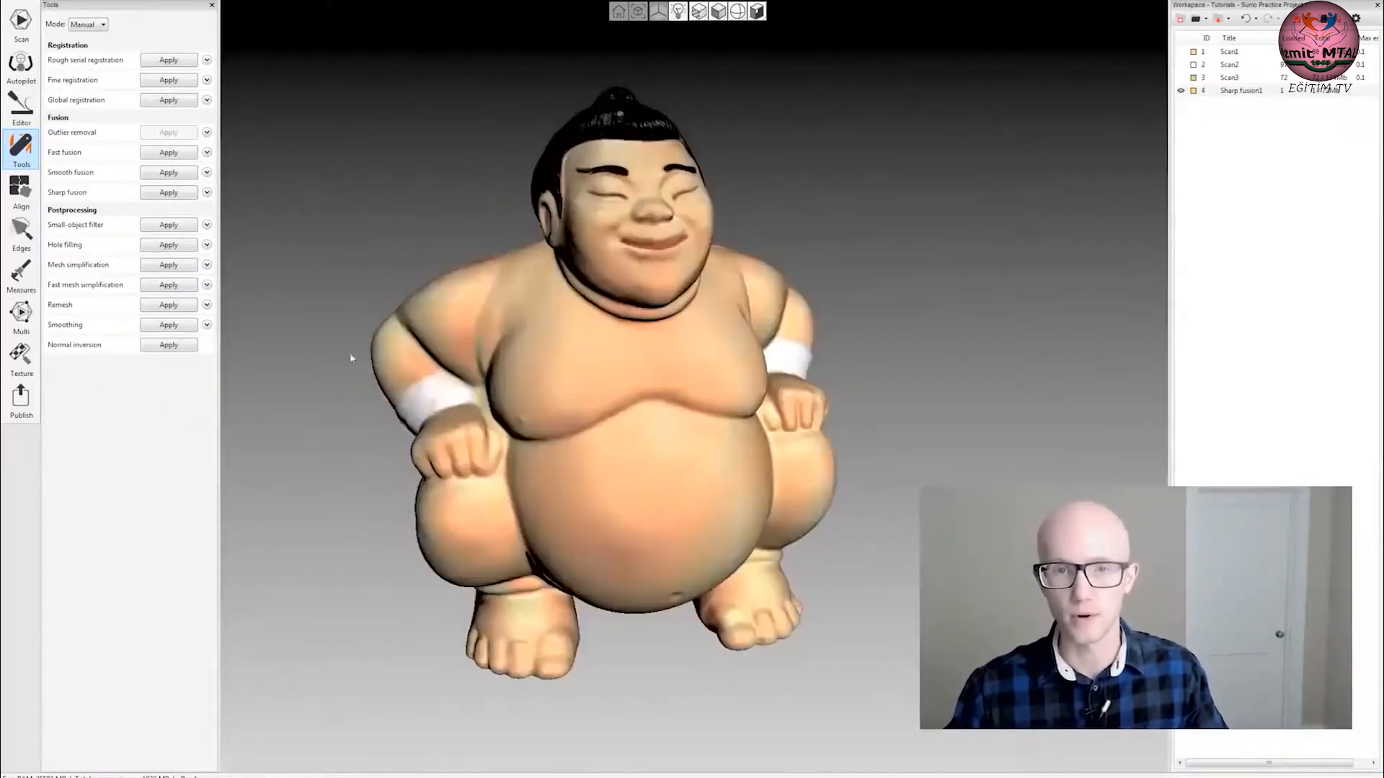
Open the mesh simplification settings and review the available stop conditions, keeping Accuracy selected.
left_click(206, 266)
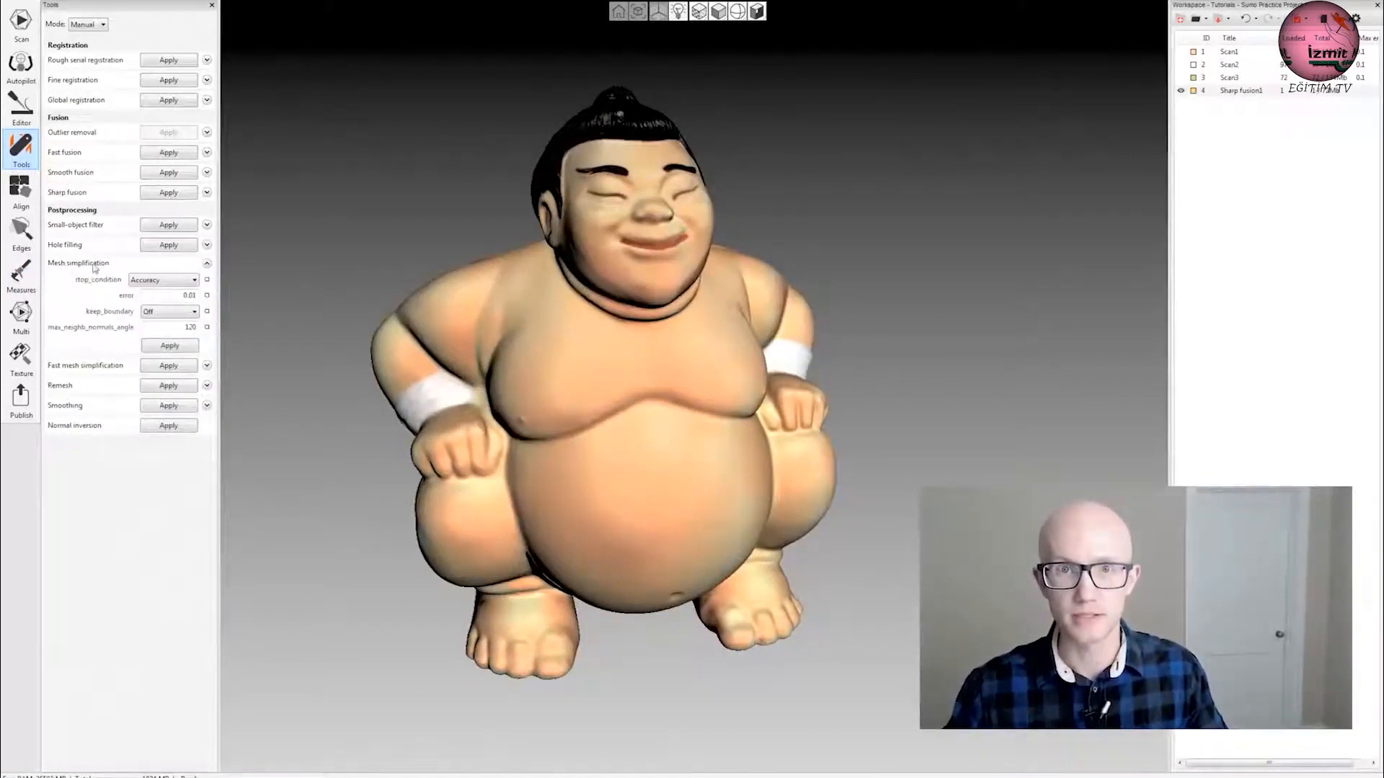
left_click(161, 280)
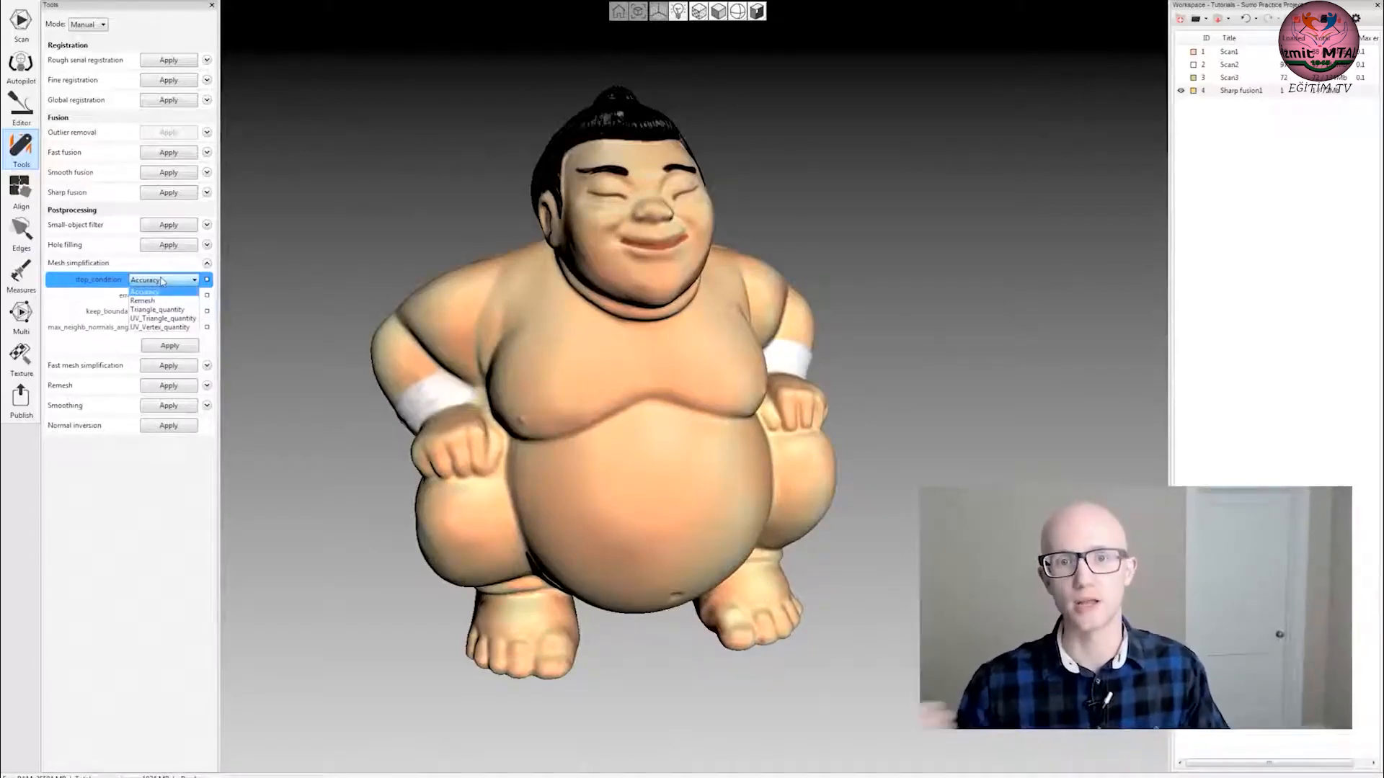
left_click(172, 280)
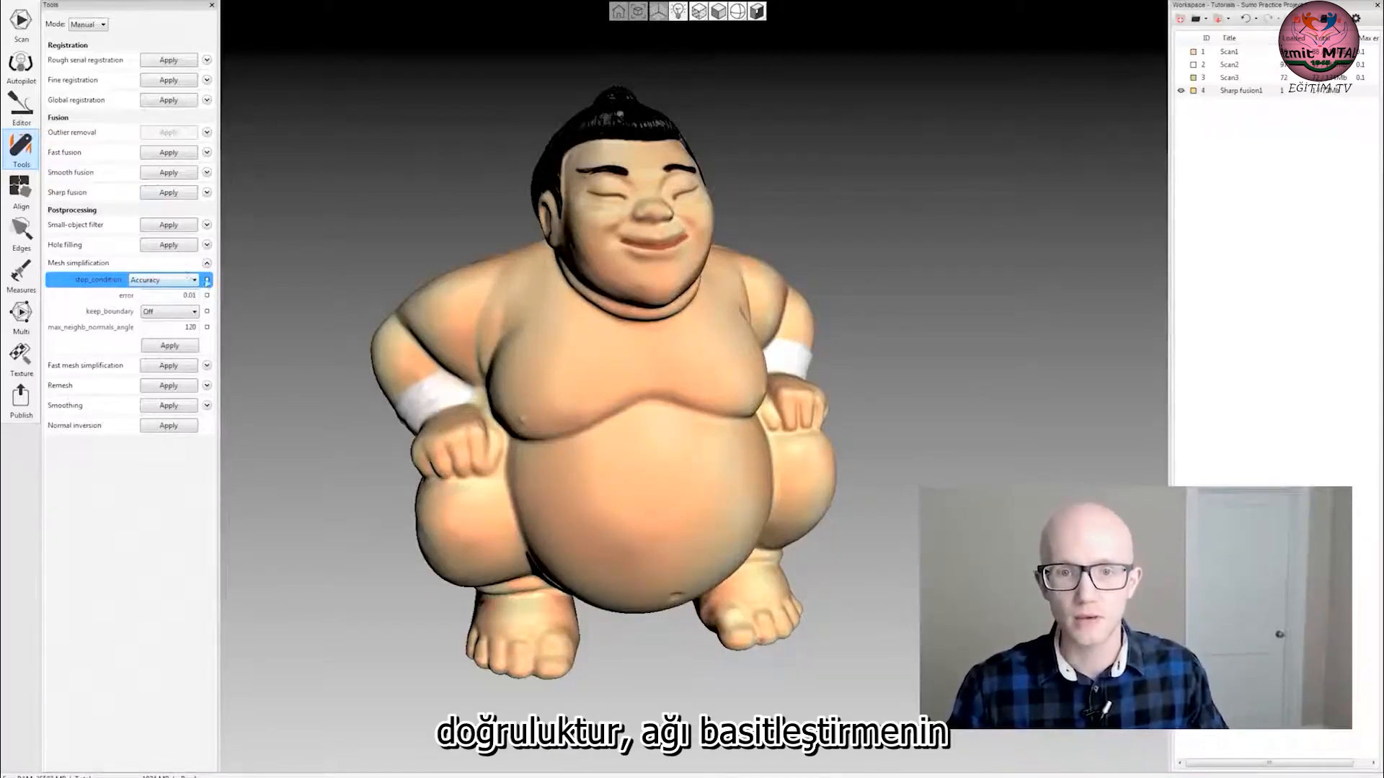
left_click(207, 264)
left_click(207, 264)
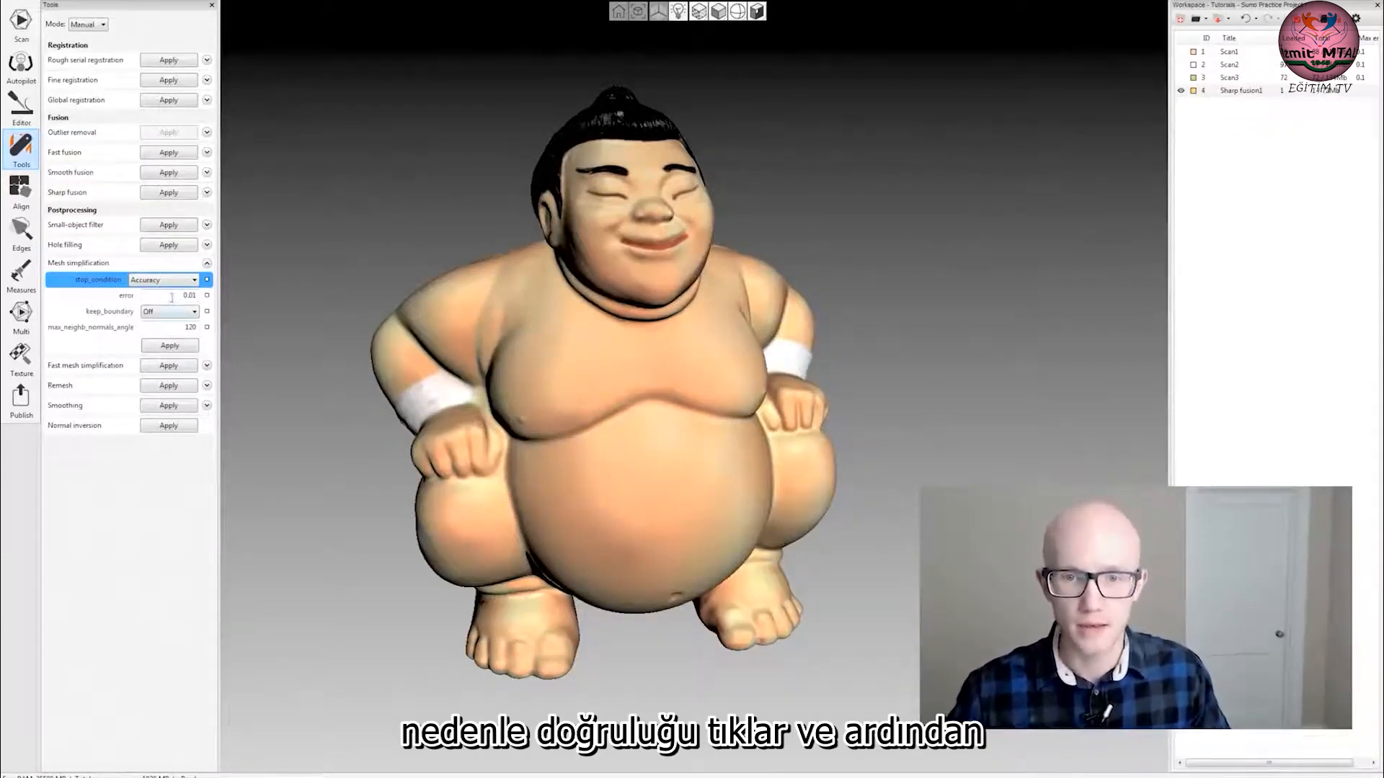
Examine the error setting that belongs to the Accuracy stop condition, leaving its value as it is.
left_click(172, 297)
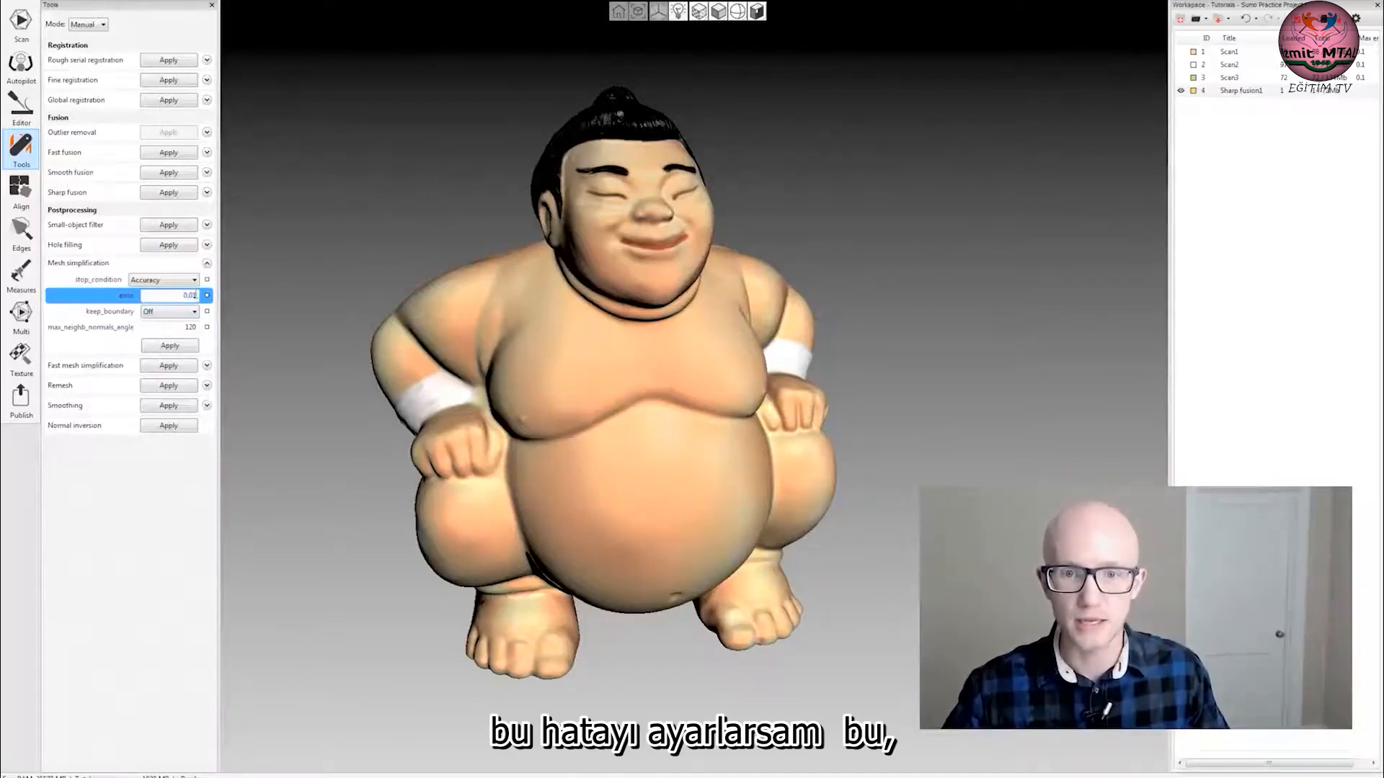
left_click_drag(178, 297, 205, 298)
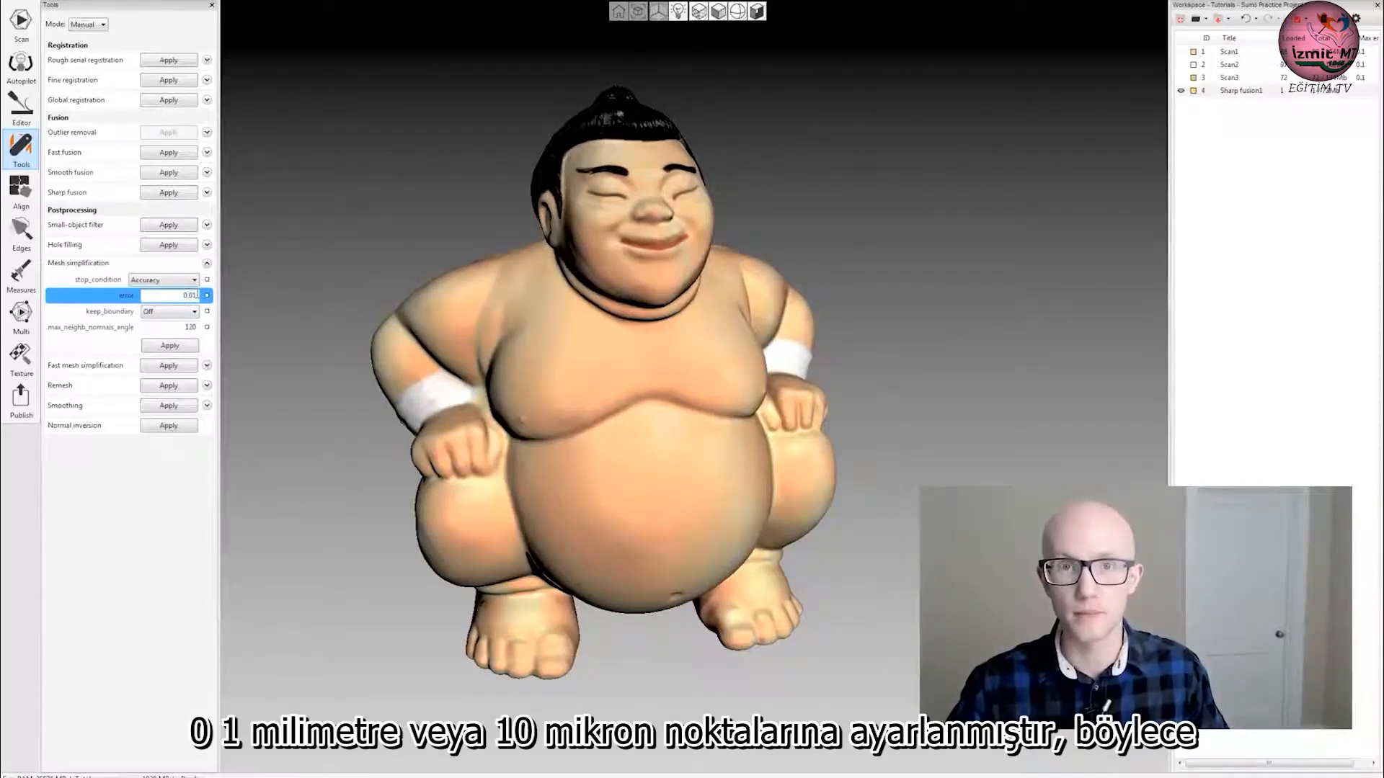
left_click_drag(198, 295, 171, 294)
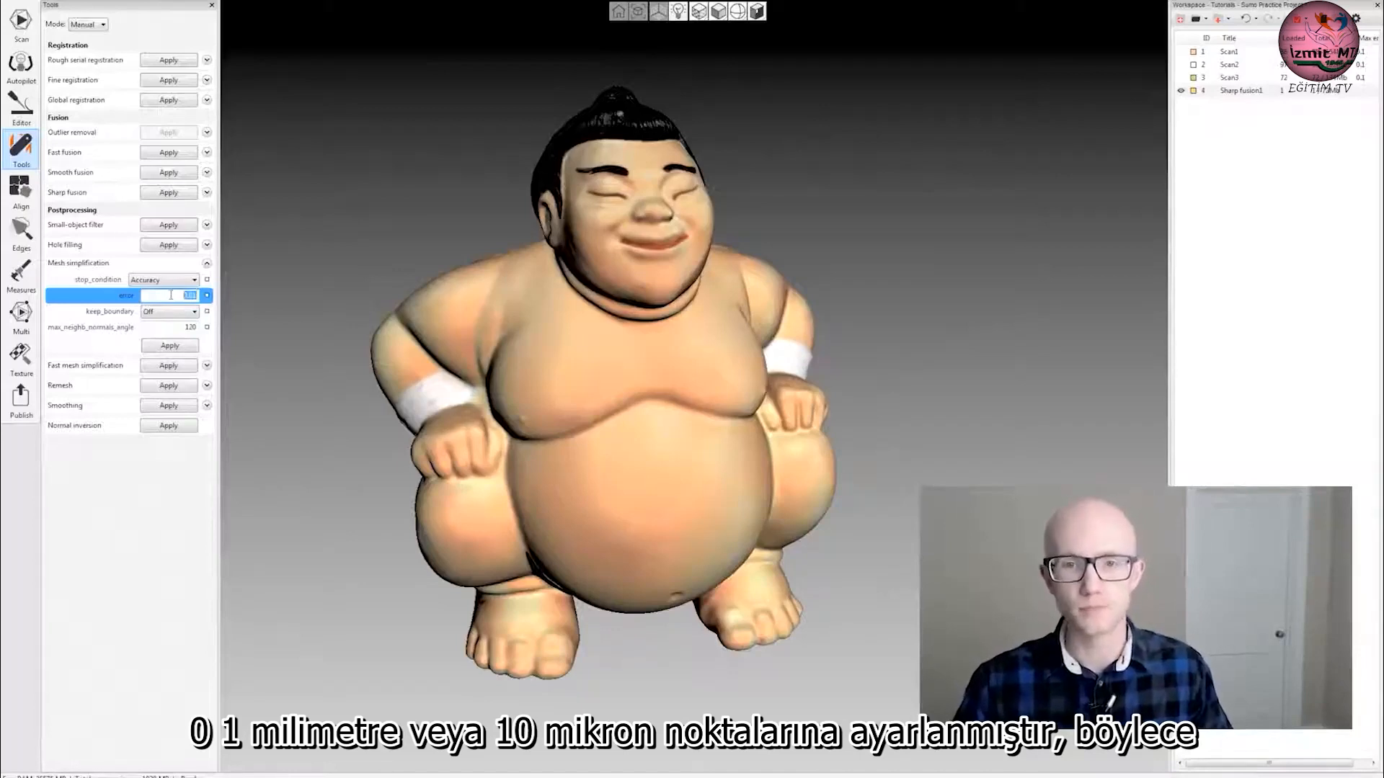
left_click(178, 295)
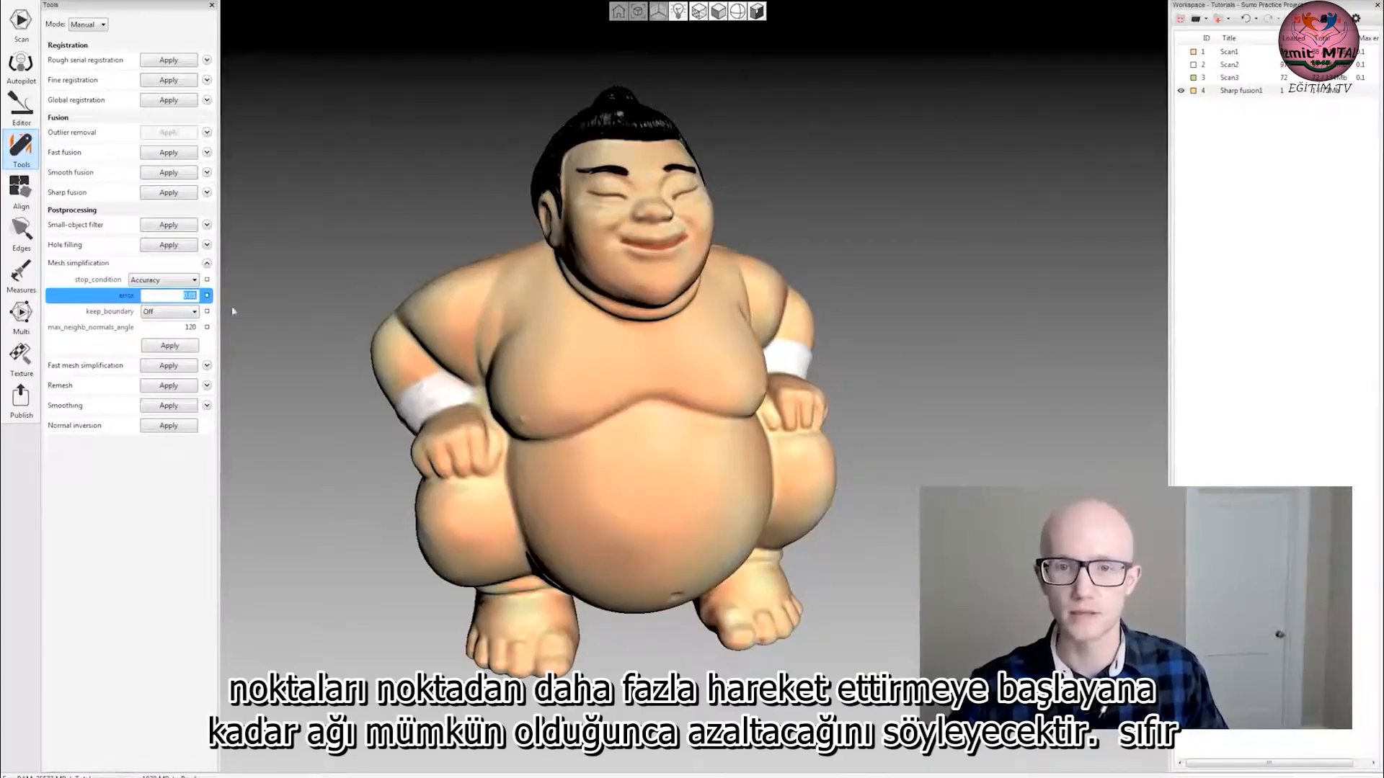
left_click(174, 298)
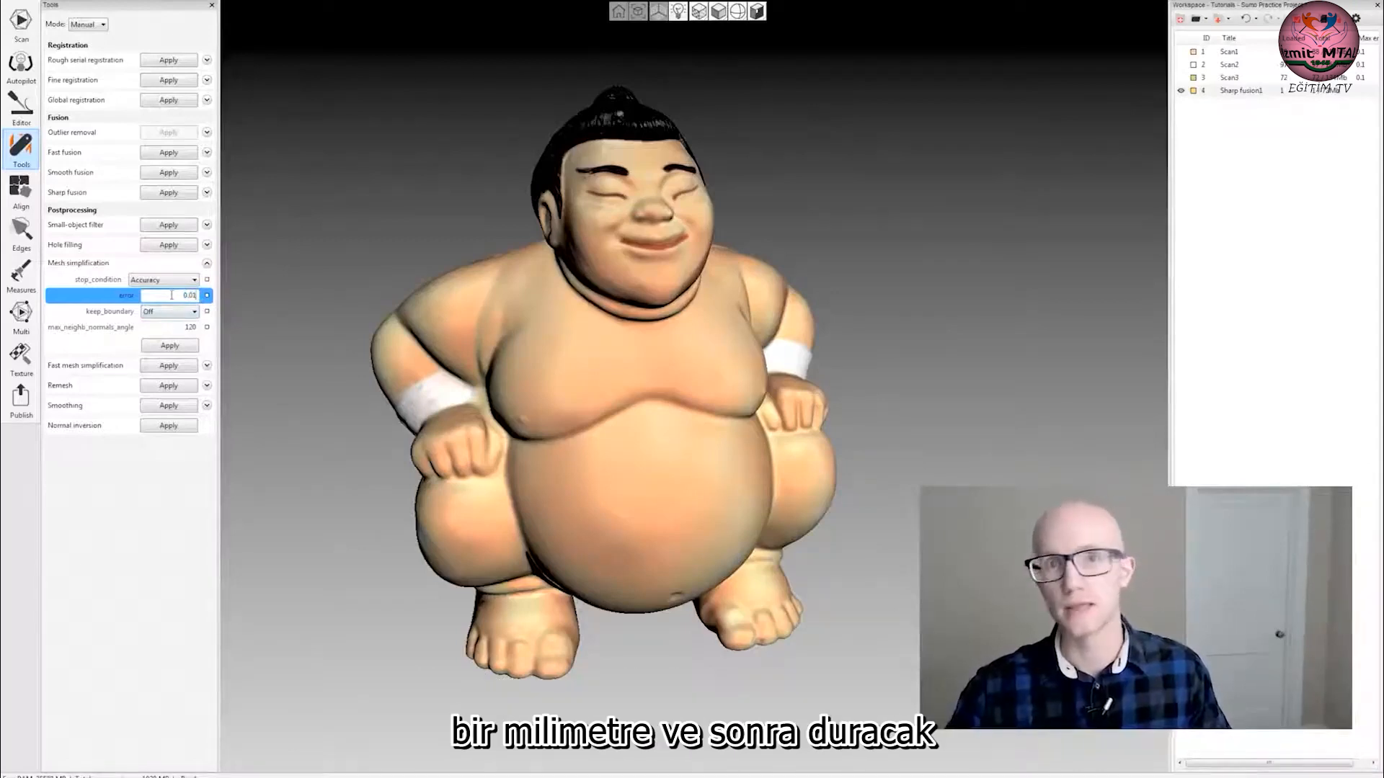
left_click_drag(197, 295, 186, 295)
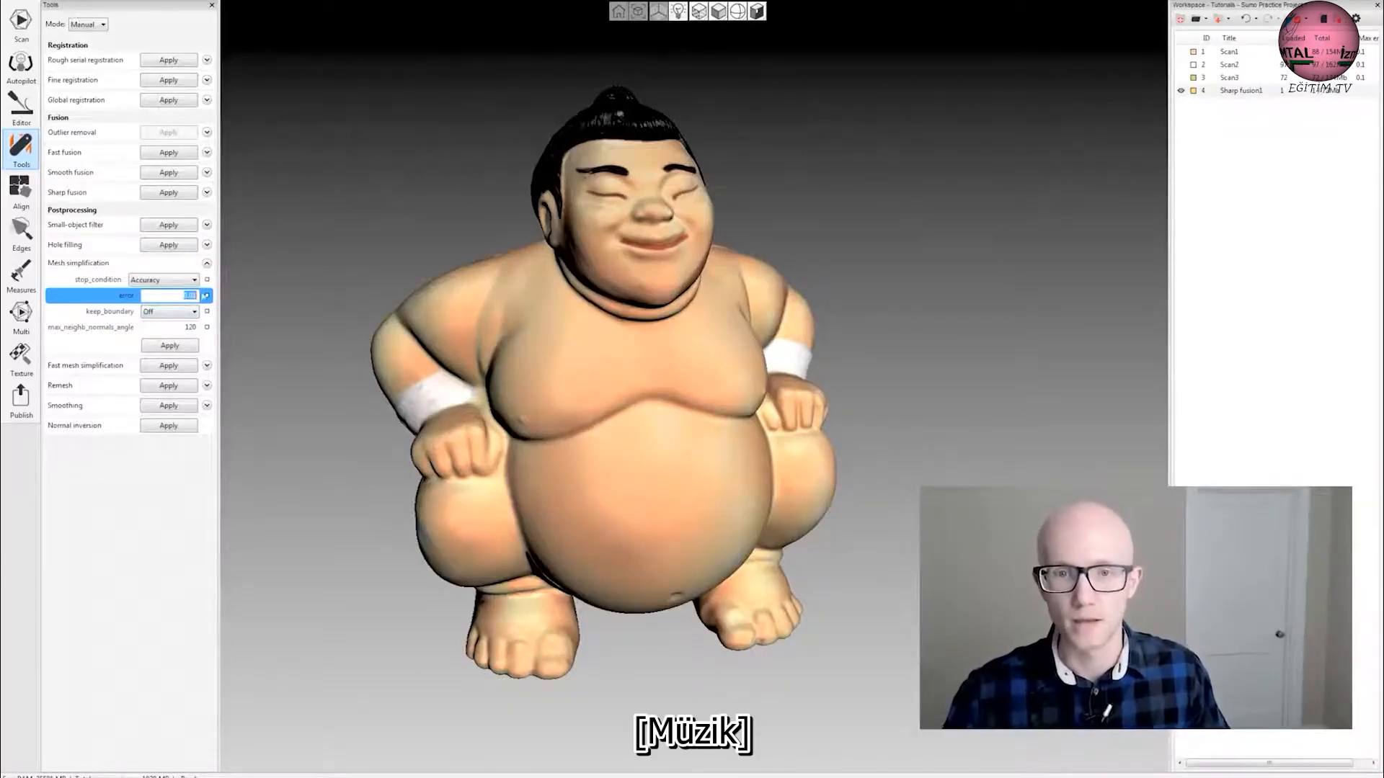
left_click(178, 296)
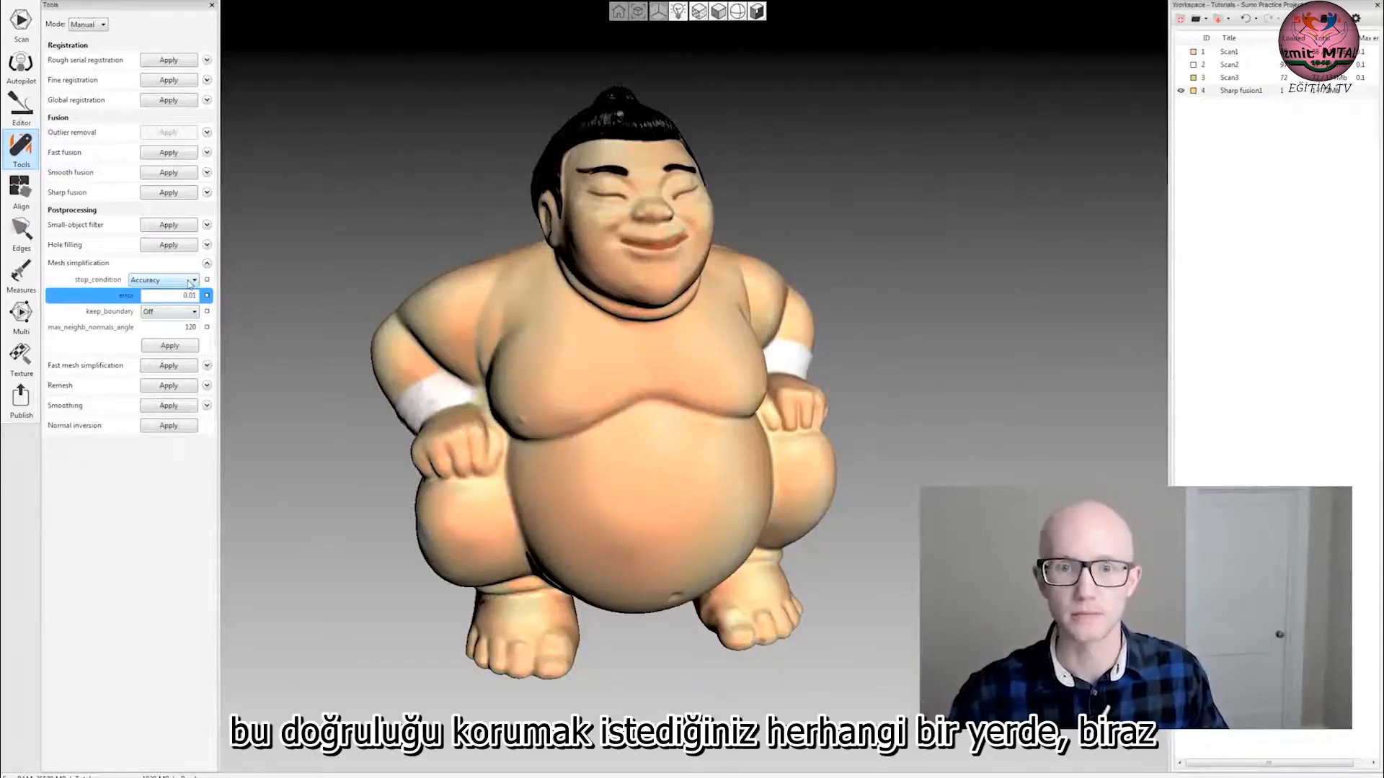
Simplify the Sharp fusion1 mesh with the stop condition set to Remesh.
left_click(190, 284)
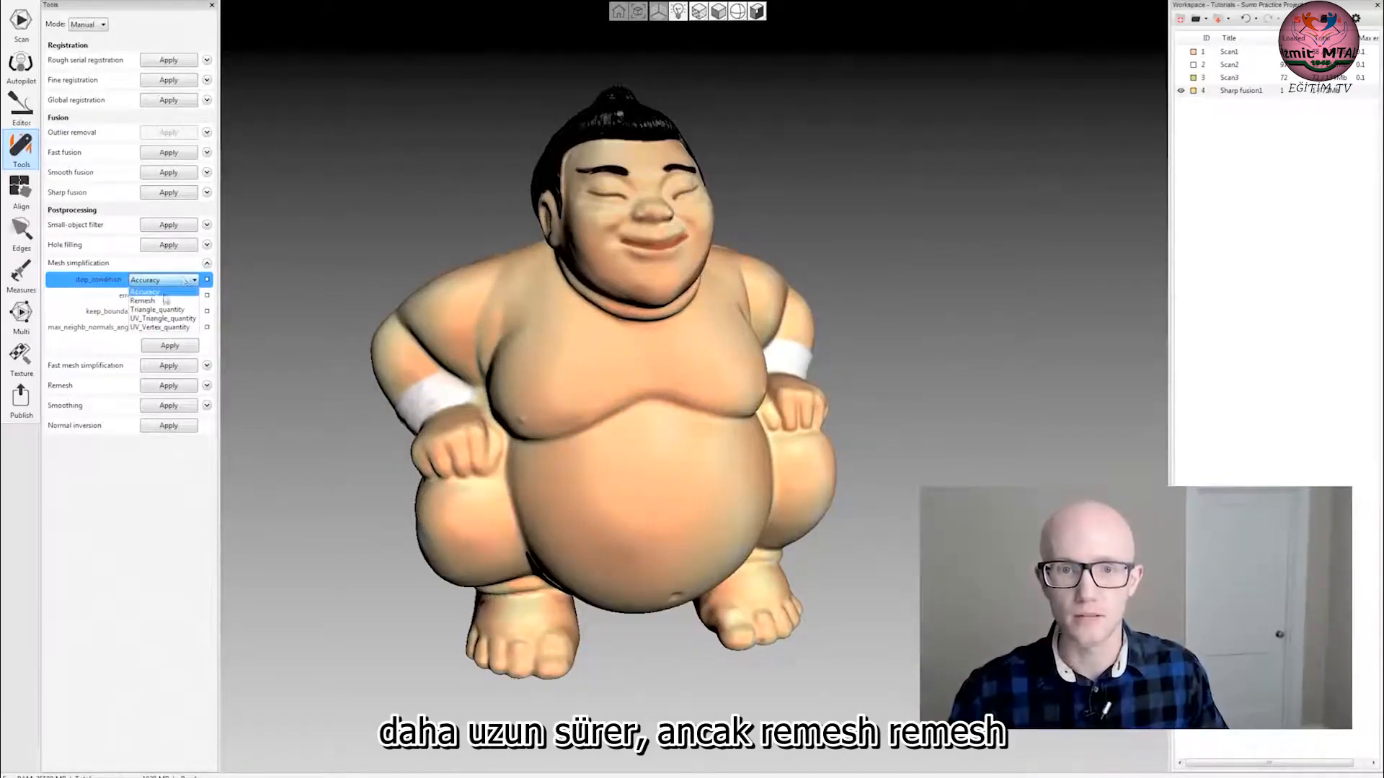
left_click(183, 300)
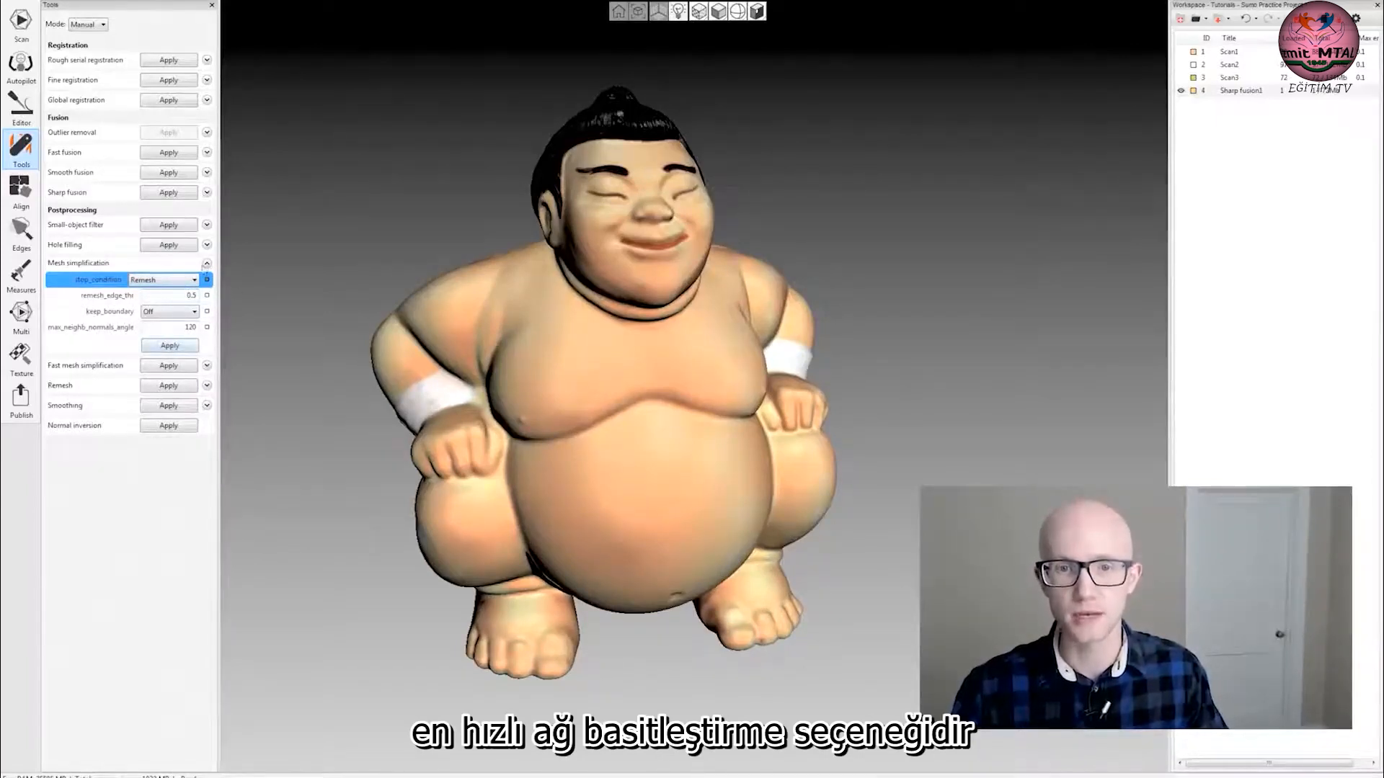
left_click(171, 346)
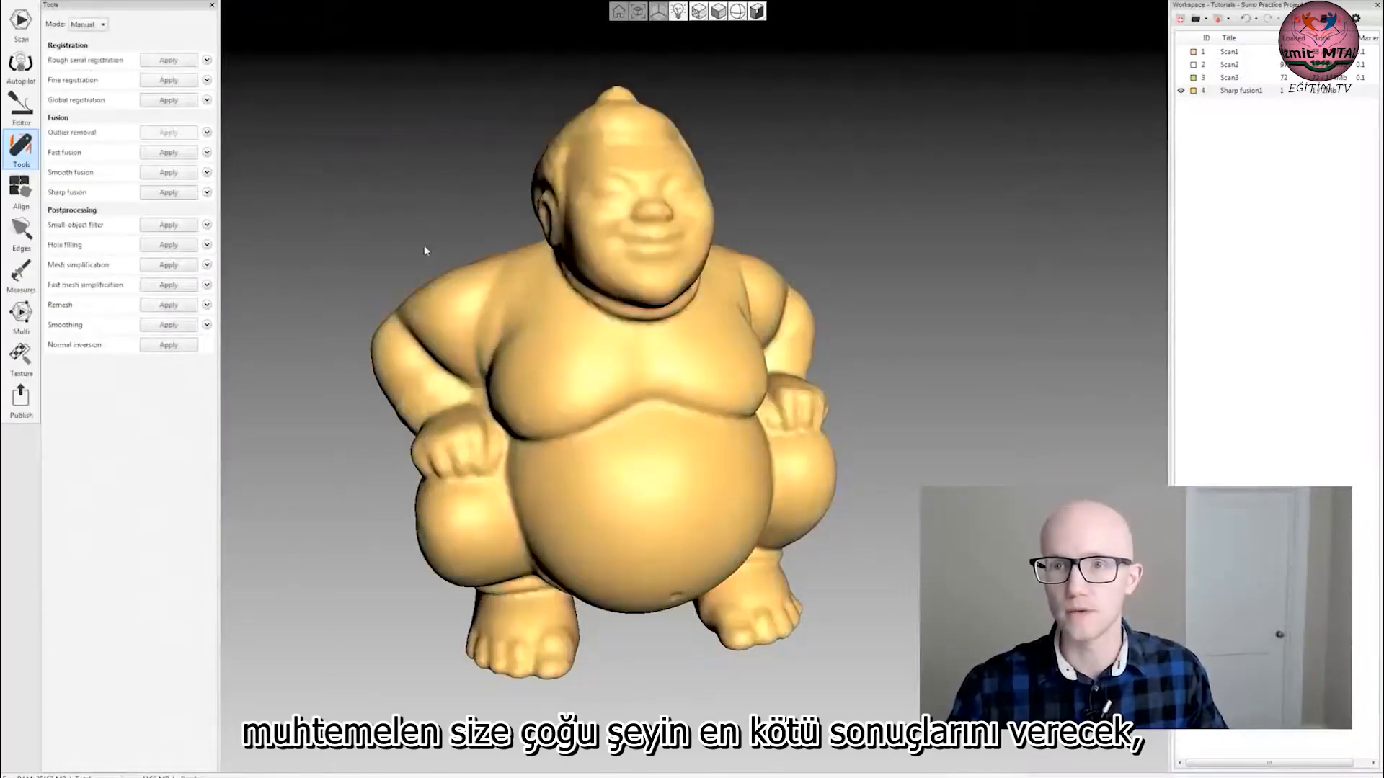
Inspect the remeshed figurine together with its polygon count, and undo the simplification.
left_click_drag(536, 183, 476, 207)
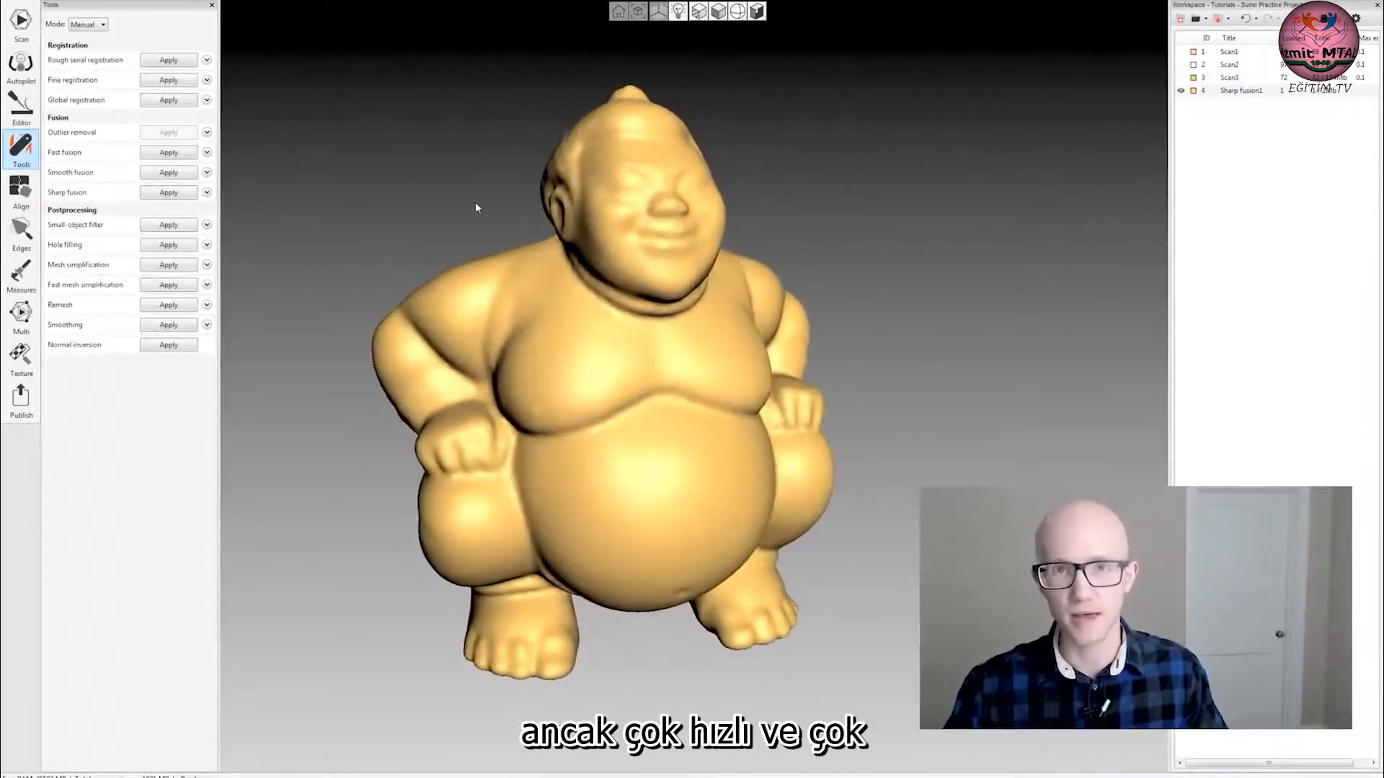
mouse_move(683, 440)
left_mouse_down()
mouse_move(681, 335)
mouse_move(689, 442)
mouse_move(868, 455)
mouse_move(608, 423)
mouse_move(522, 448)
mouse_move(704, 412)
mouse_move(670, 441)
left_mouse_up()
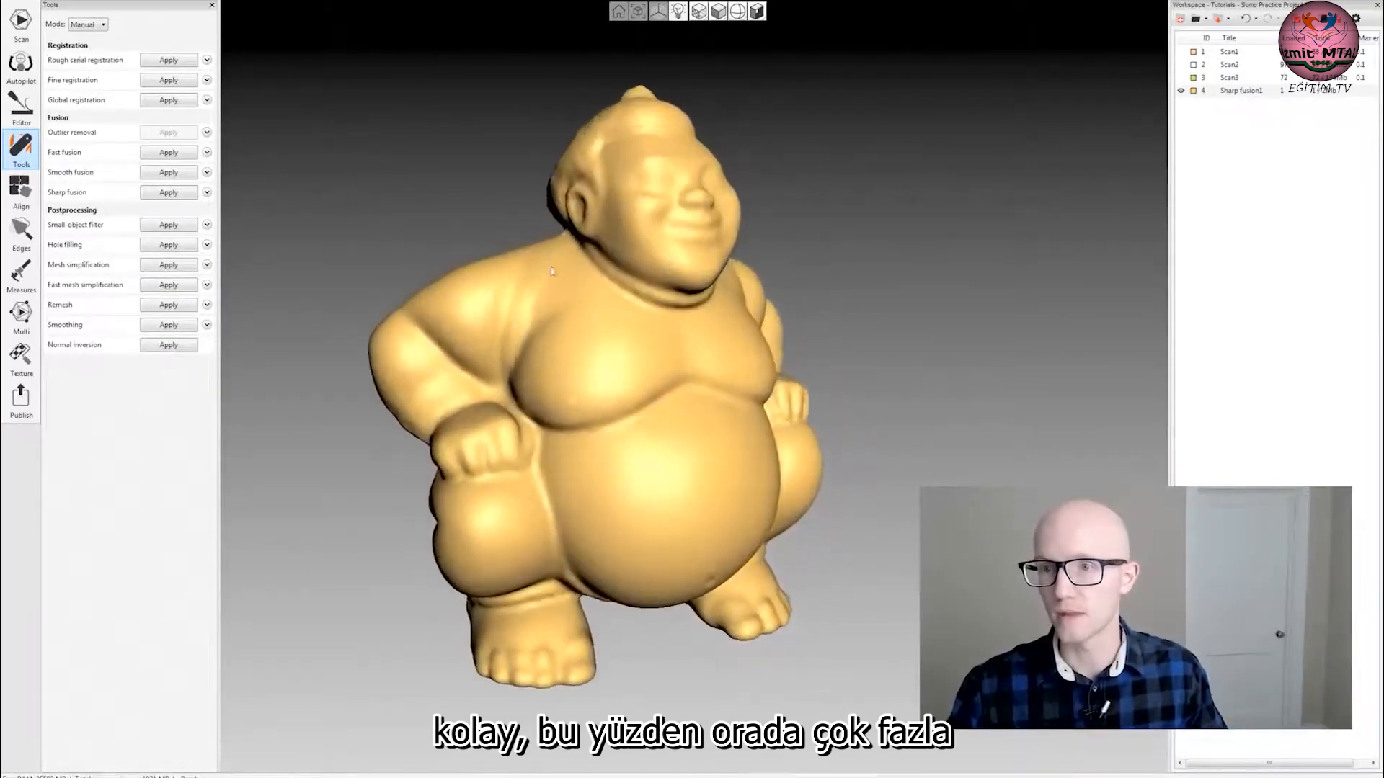
right_click_drag(660, 433, 589, 257)
double_click(1247, 91)
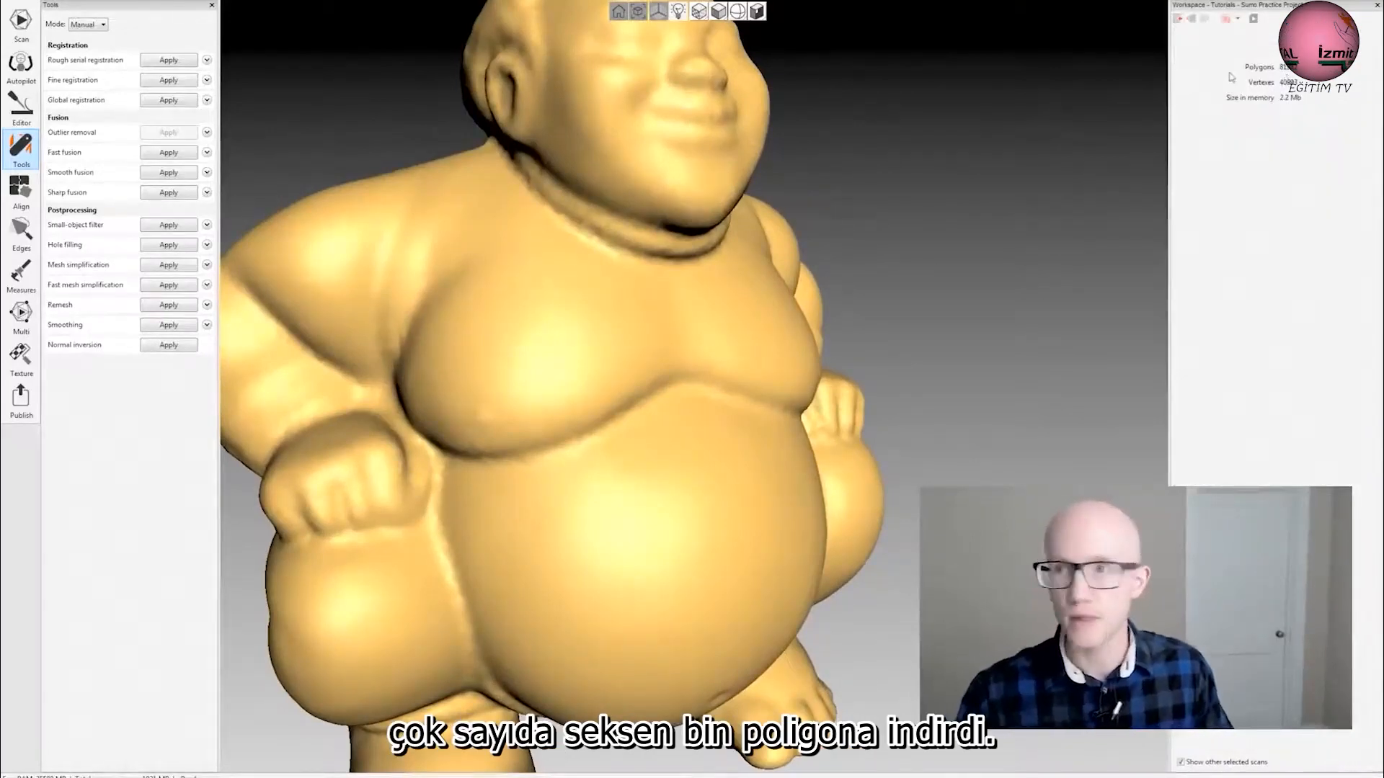
left_click(1181, 24)
scroll(653, 409, "down", 5)
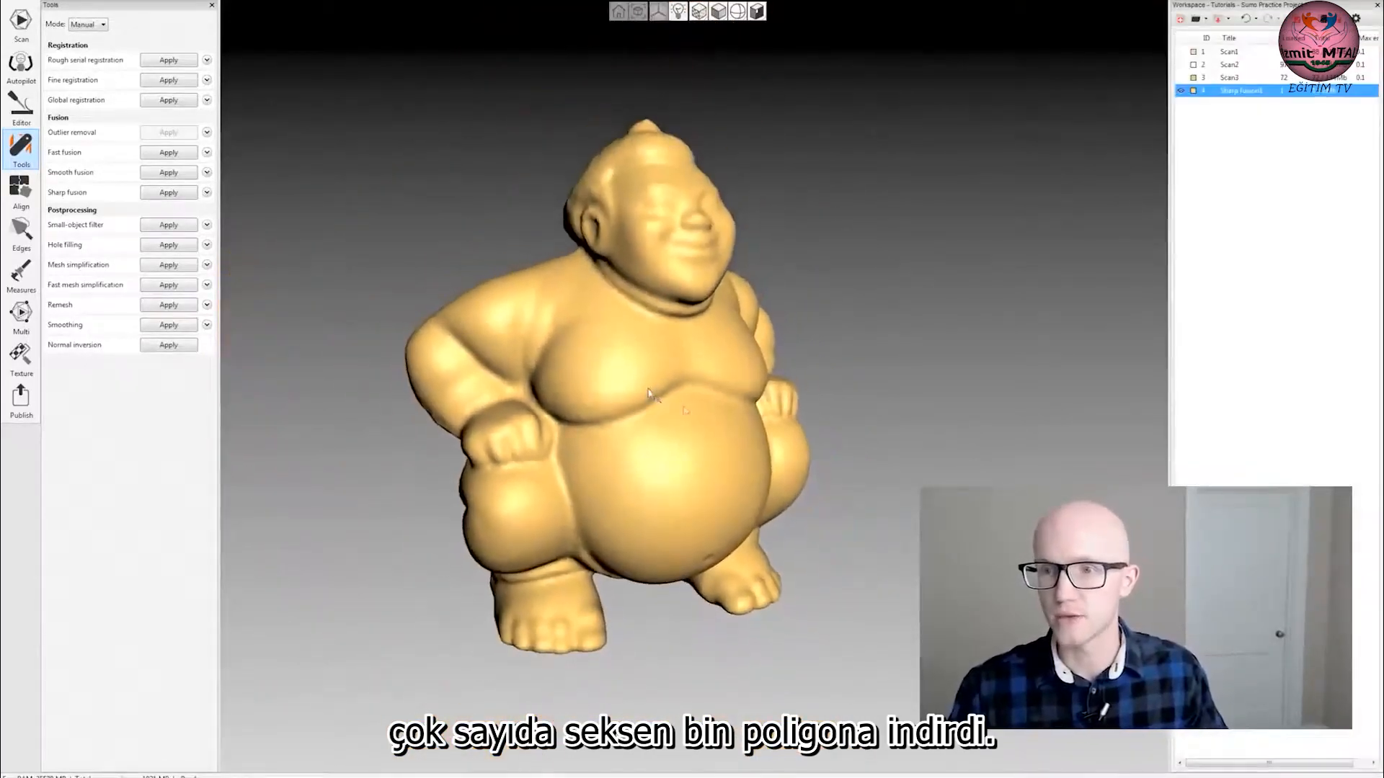
left_click_drag(653, 409, 643, 396)
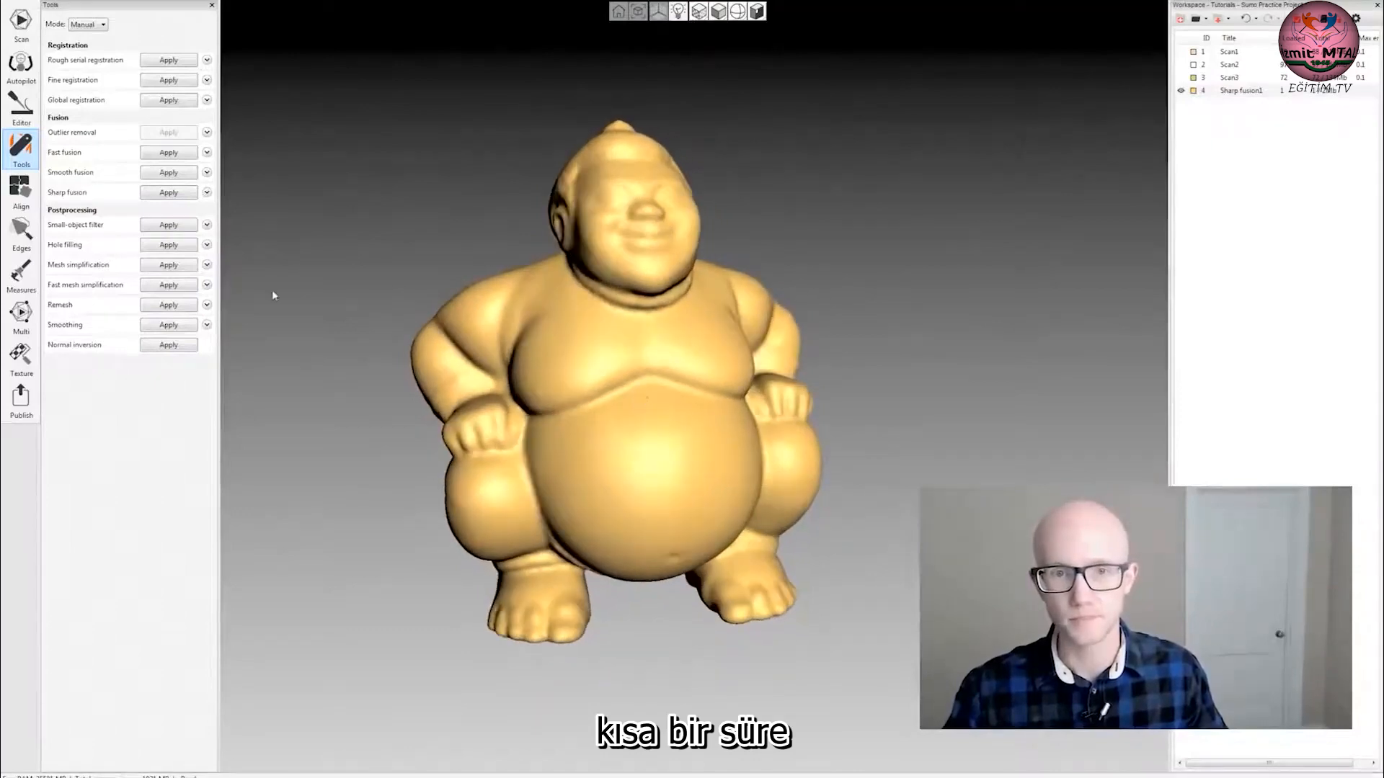
key("ctrl+z")
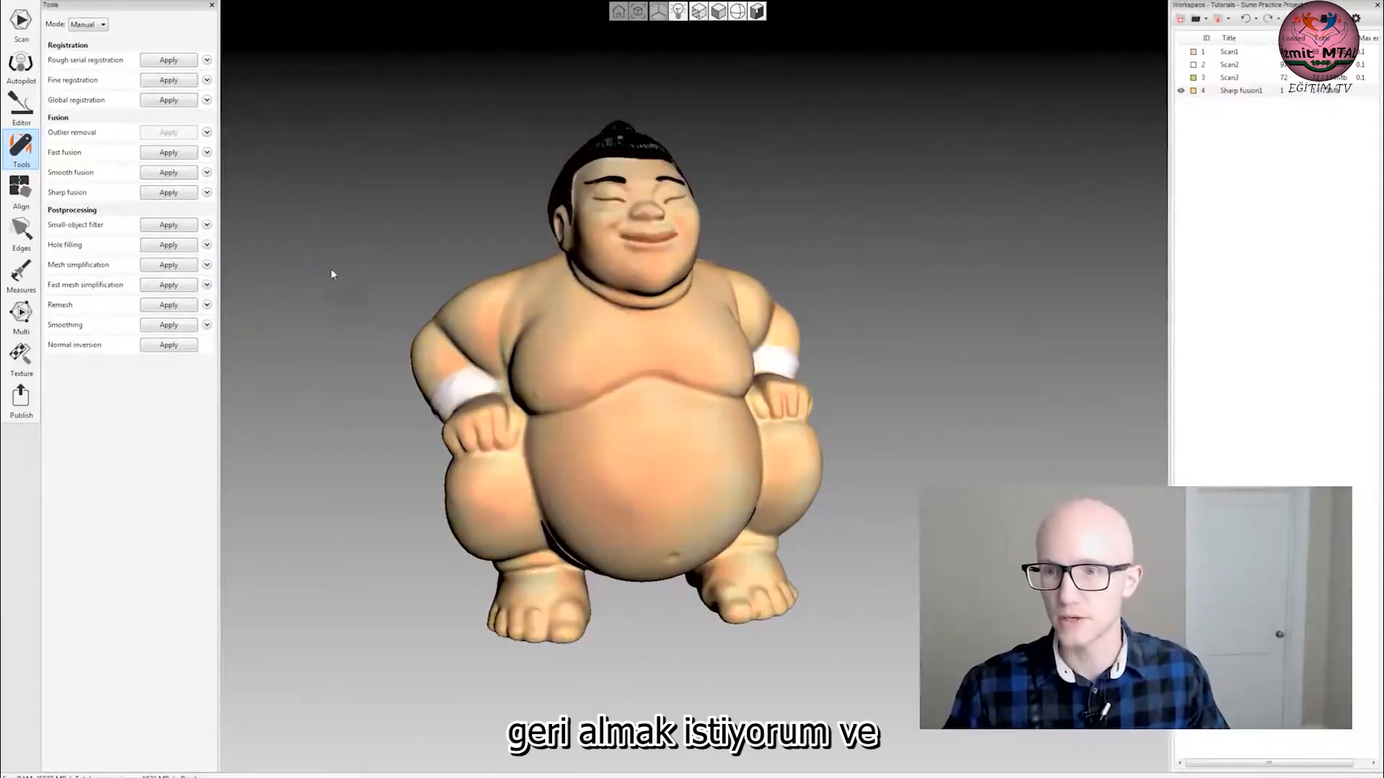
mouse_move(331, 271)
left_mouse_down()
mouse_move(352, 253)
mouse_move(373, 264)
left_mouse_up()
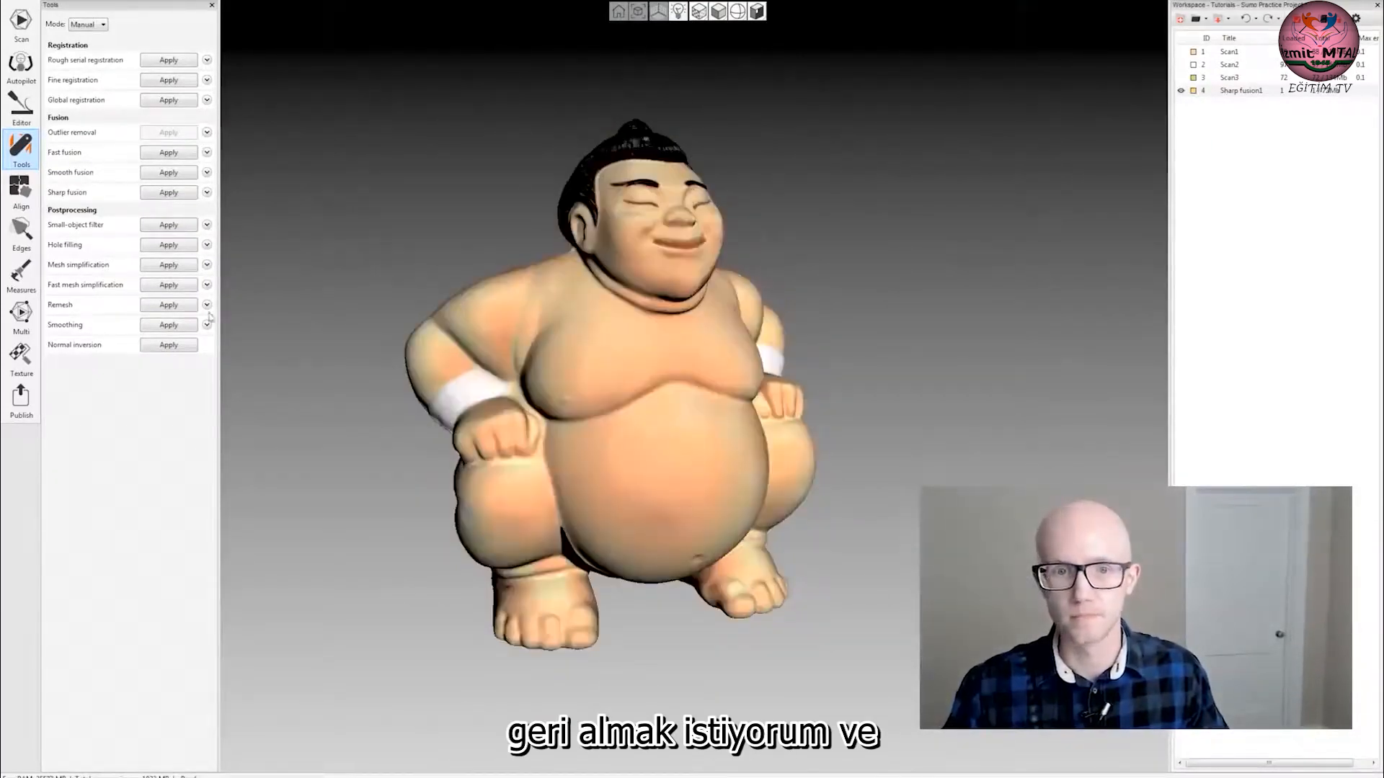
Set the mesh simplification stop condition to Triangle_quantity with a triangle number of 200000.
left_click(206, 265)
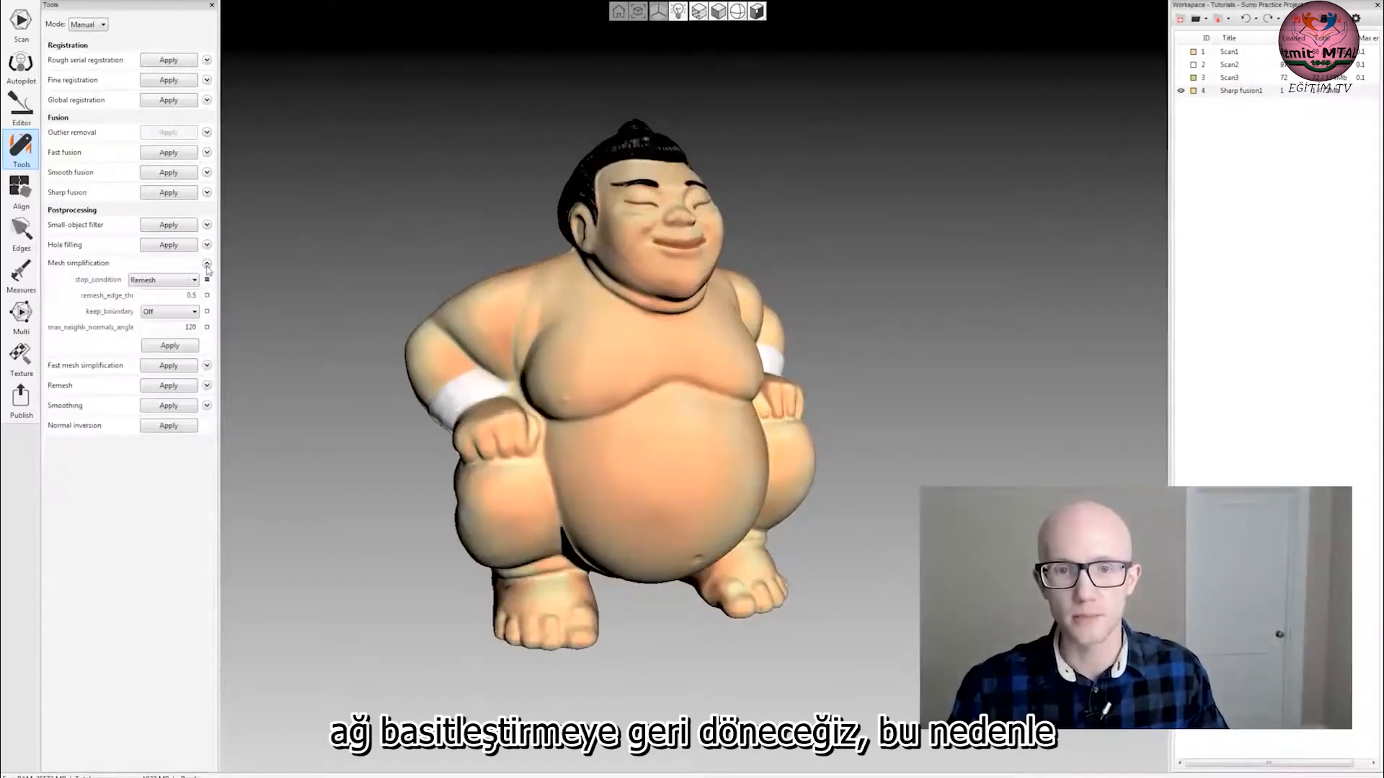
left_click(172, 282)
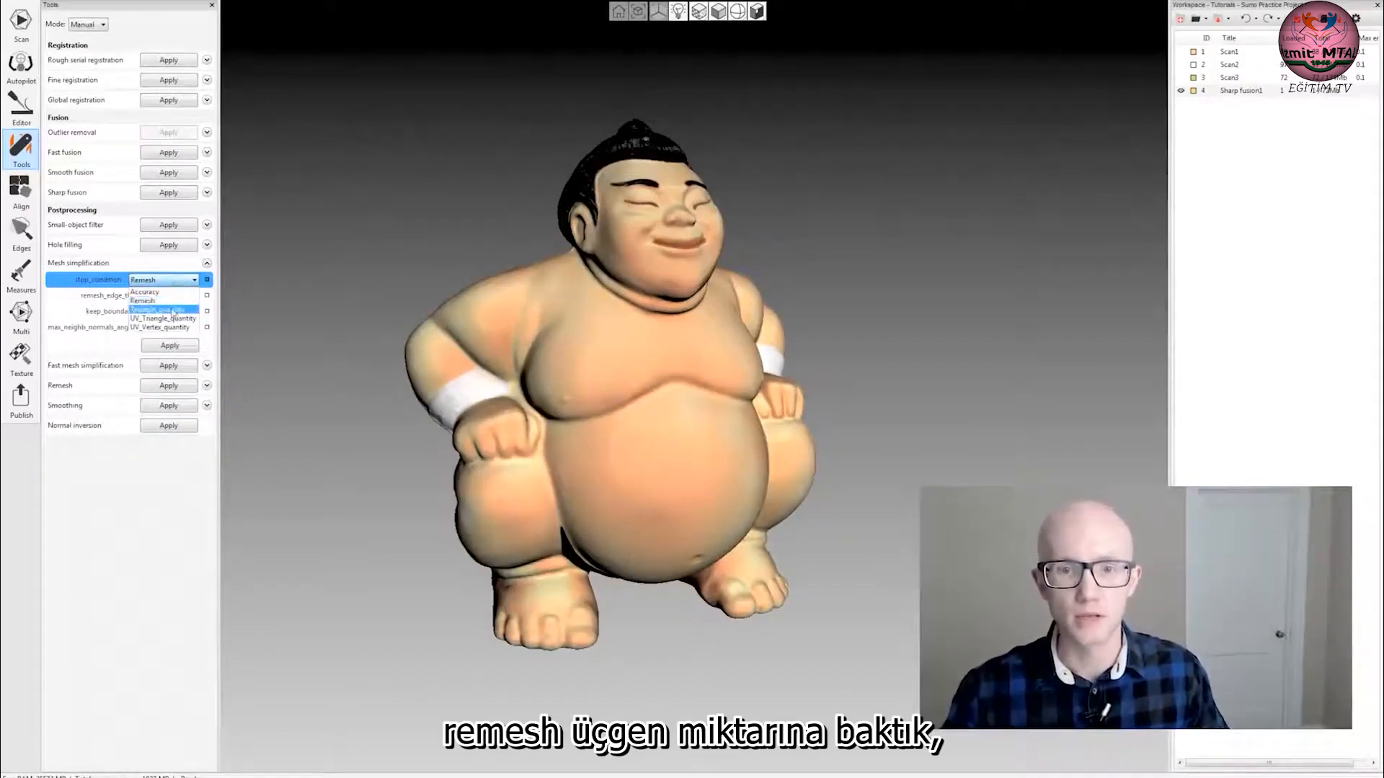
left_click(175, 310)
left_click(186, 294)
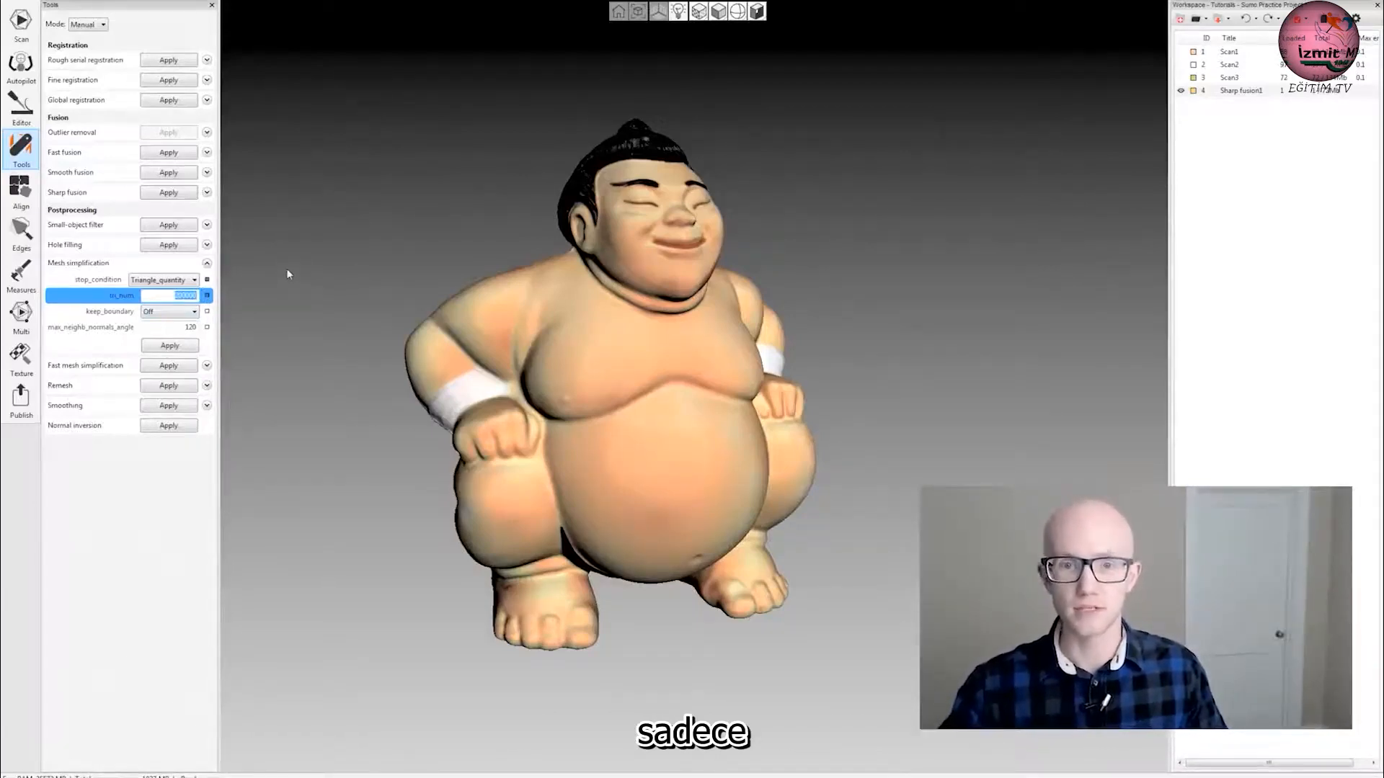
left_click(167, 294)
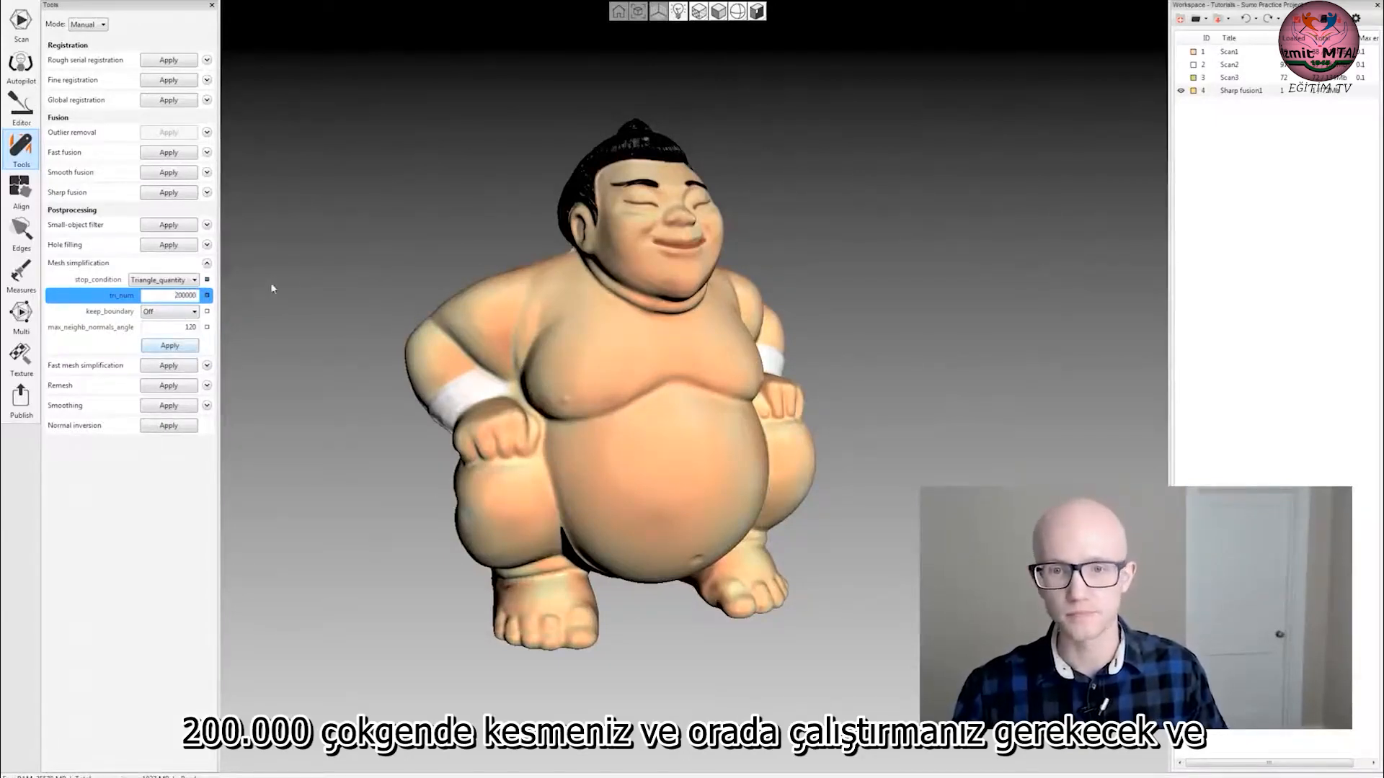
View the settings of the UV_Triangle_quantity and UV_Vertex_quantity stop conditions, and return to Triangle_quantity.
left_click(192, 281)
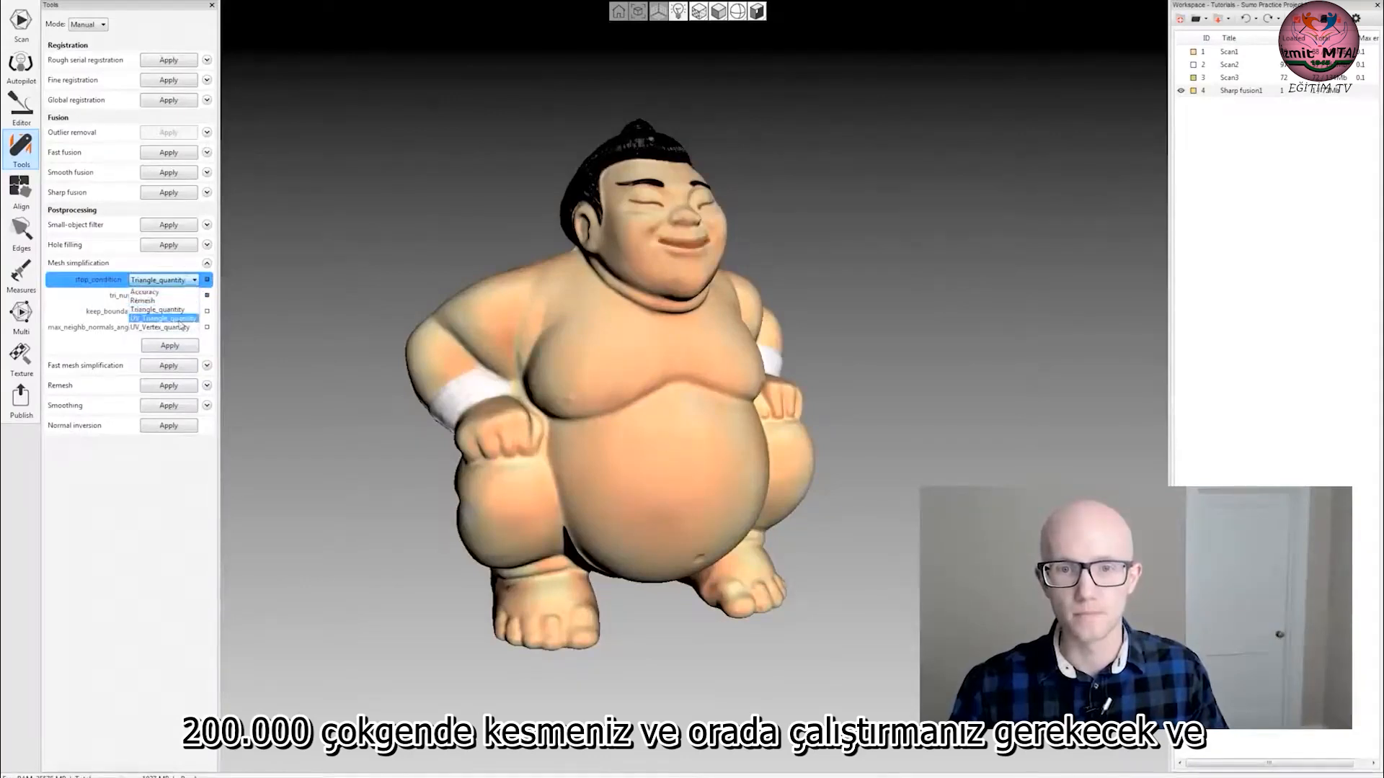
left_click(178, 318)
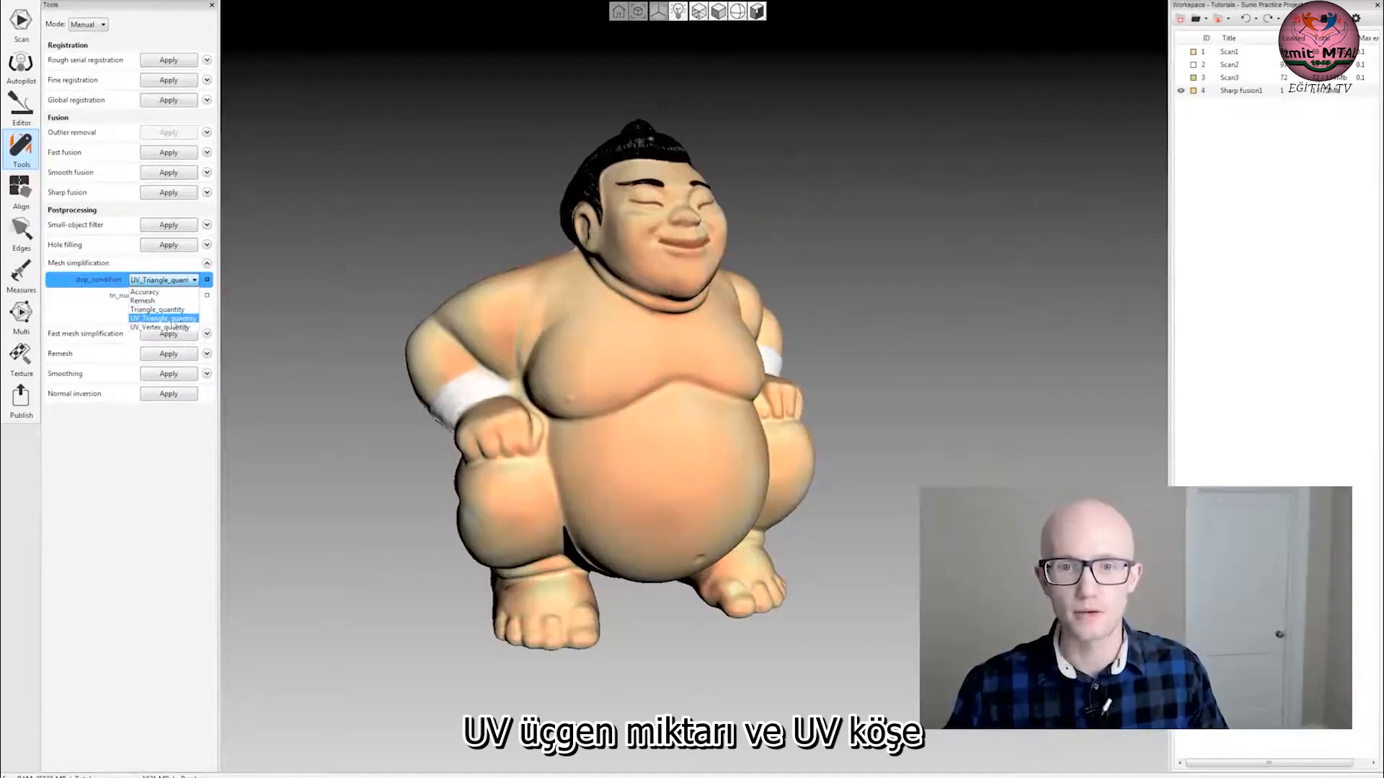
left_click(173, 279)
left_click(163, 328)
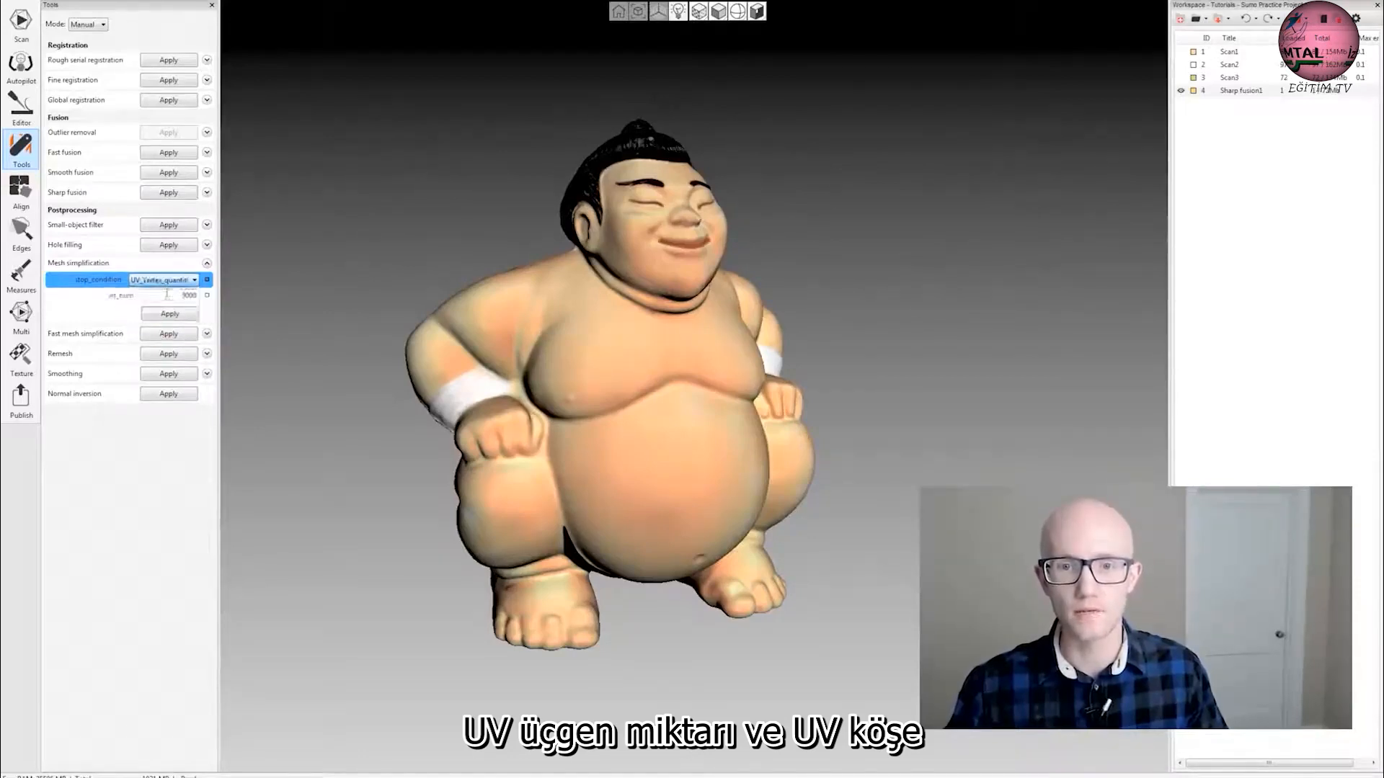
left_click(164, 280)
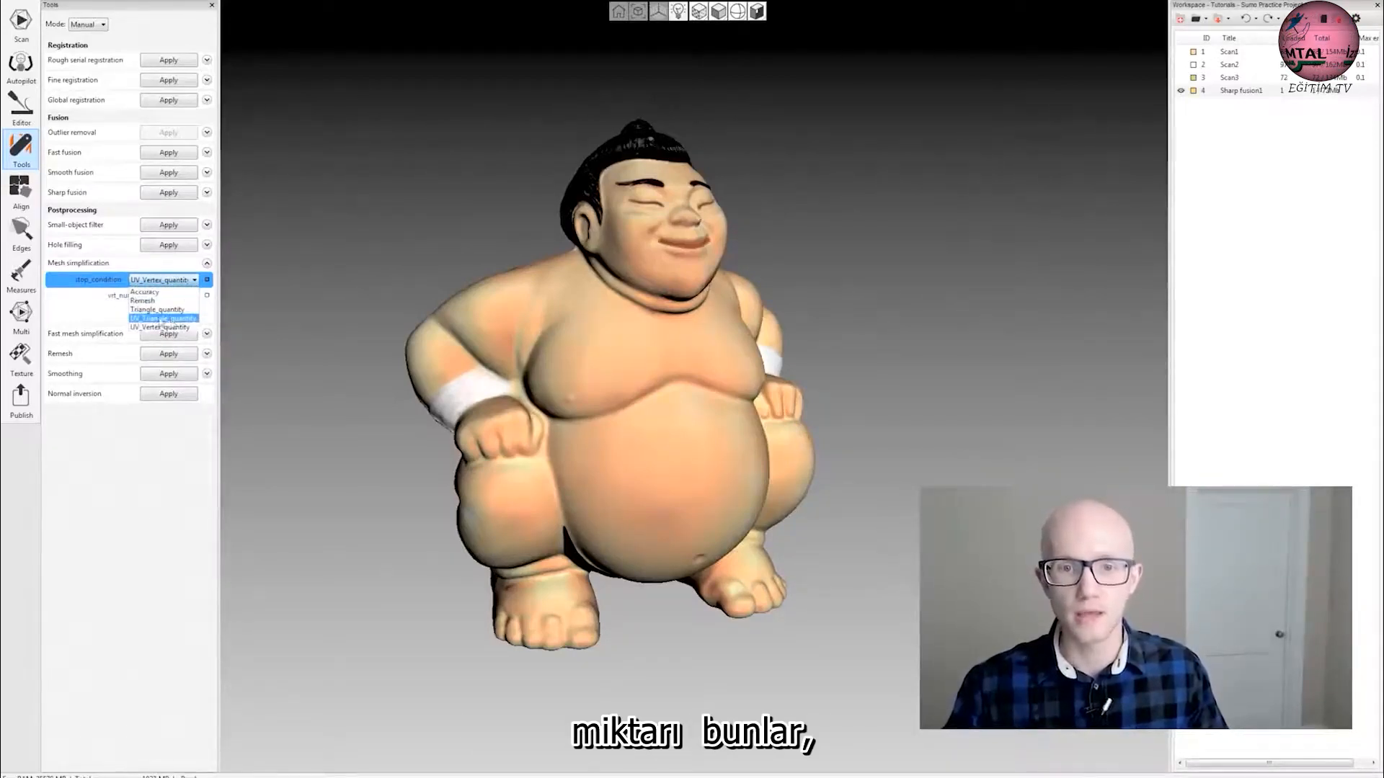
left_click(158, 309)
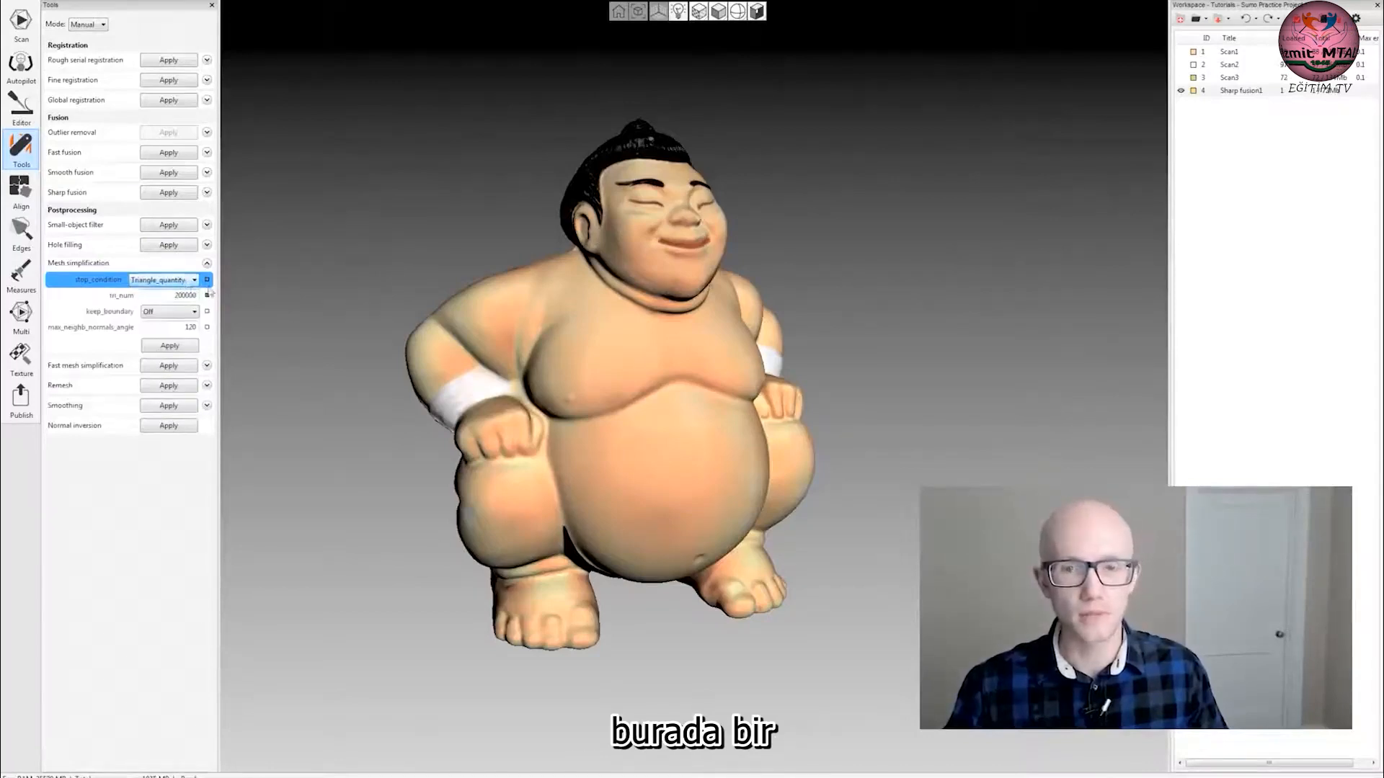
Compare the UV_Vertex_quantity number setting with the triangle option, and set the stop condition to UV_Triangle_quantity.
left_click(188, 282)
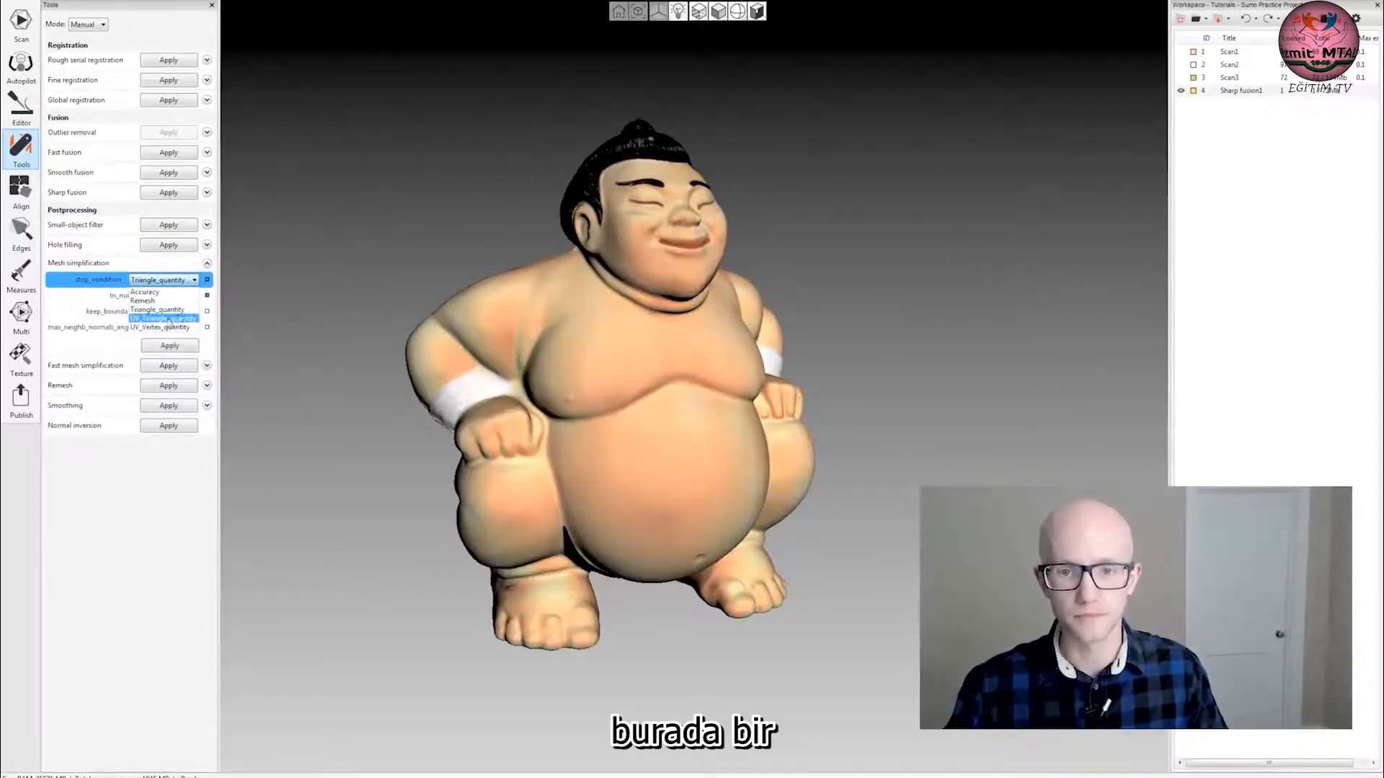
left_click(169, 319)
left_click(180, 283)
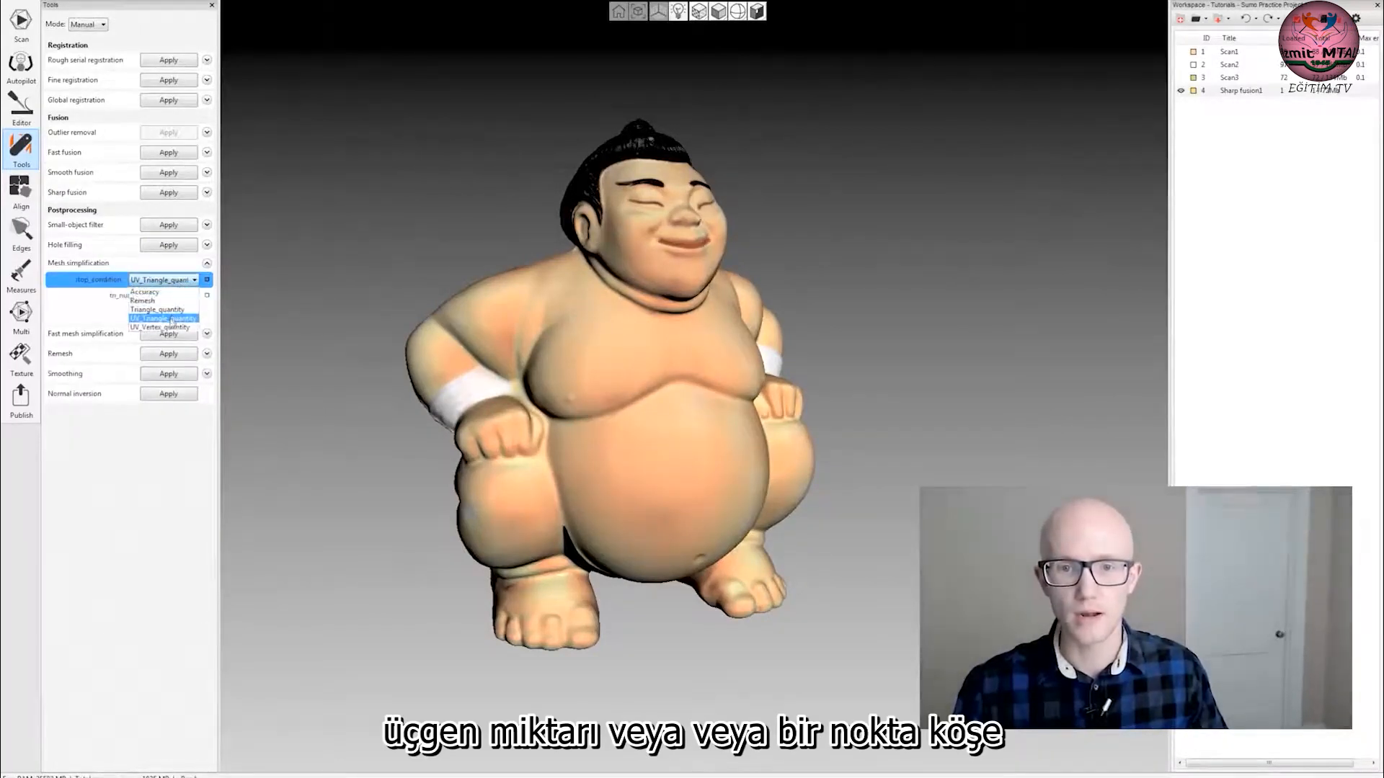
left_click(171, 328)
left_click(169, 296)
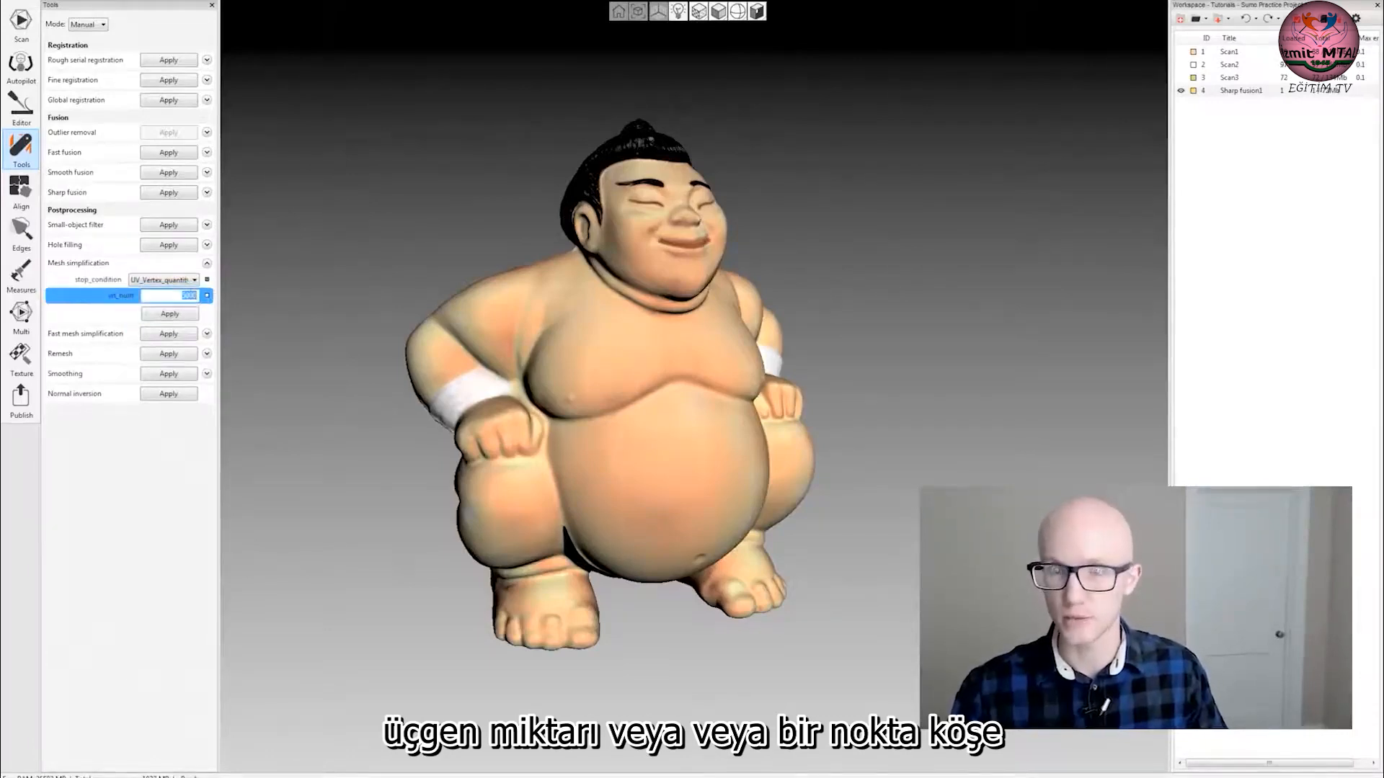
left_click(181, 295)
left_click(182, 280)
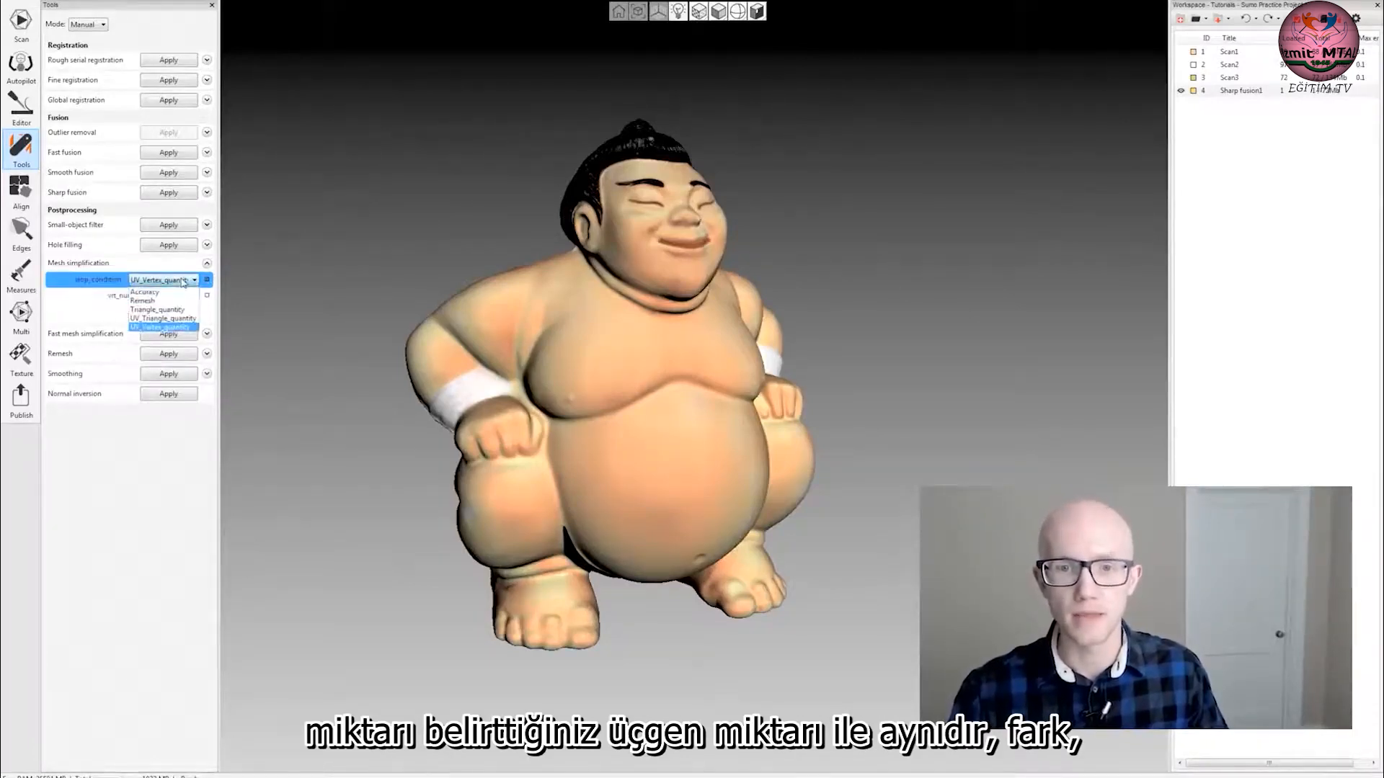
left_click(166, 318)
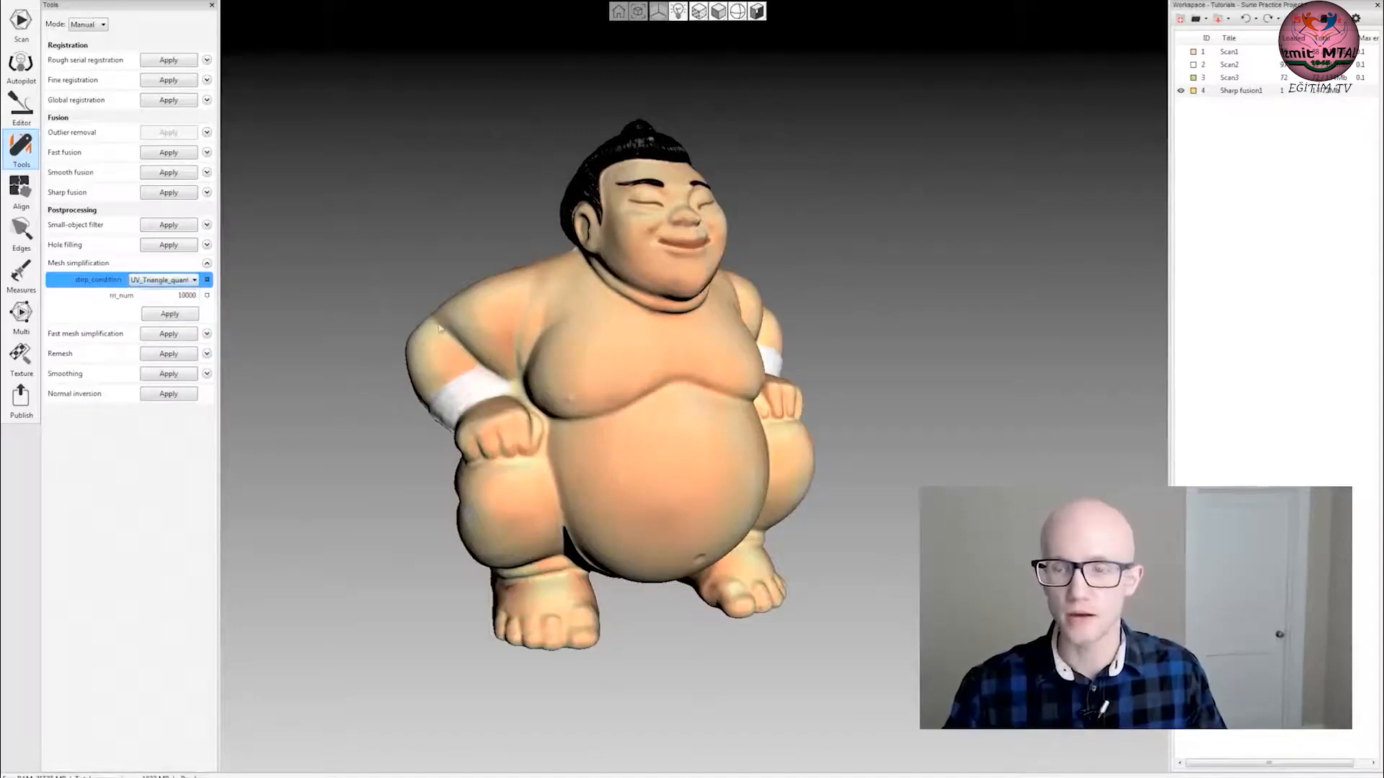
Review the available stop conditions for mesh simplification, keeping UV_Triangle_quantity selected.
left_click(193, 280)
left_click(193, 281)
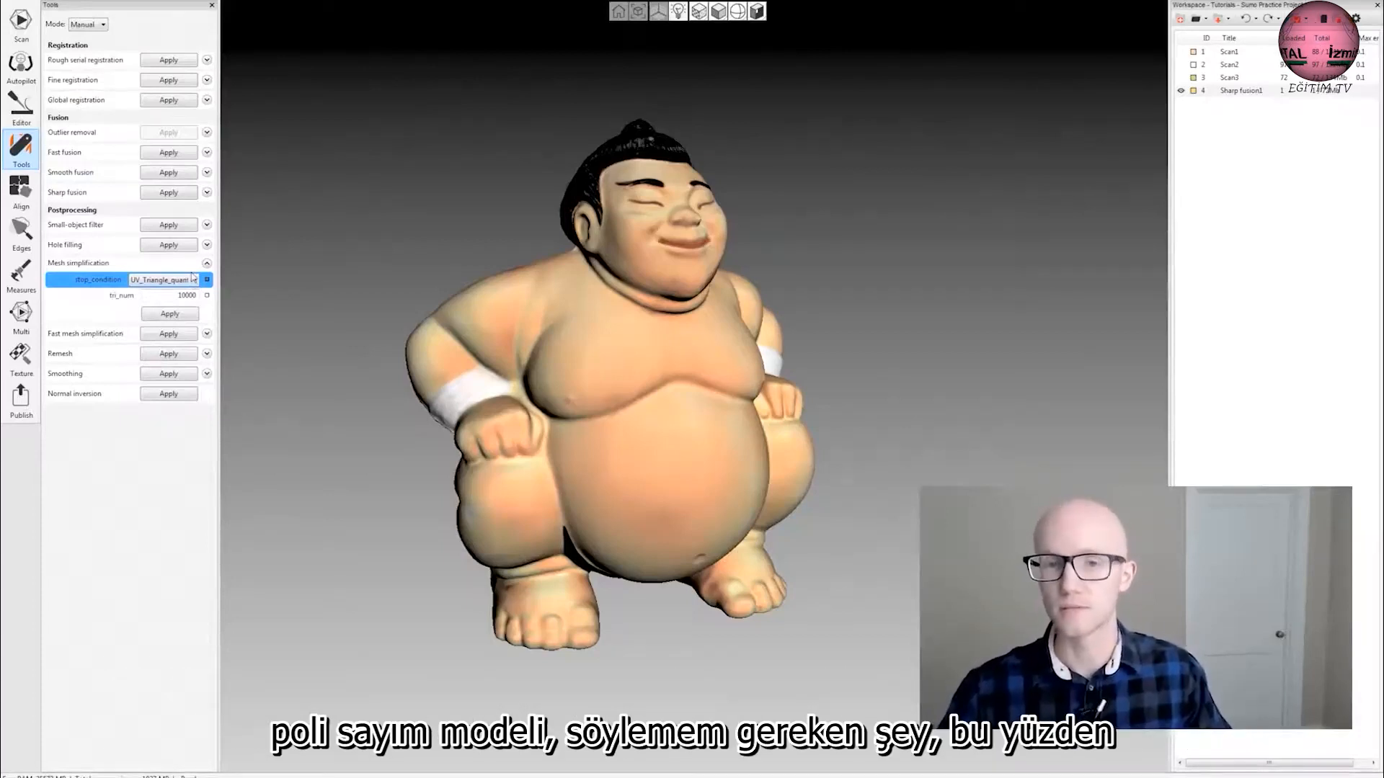
left_click(183, 282)
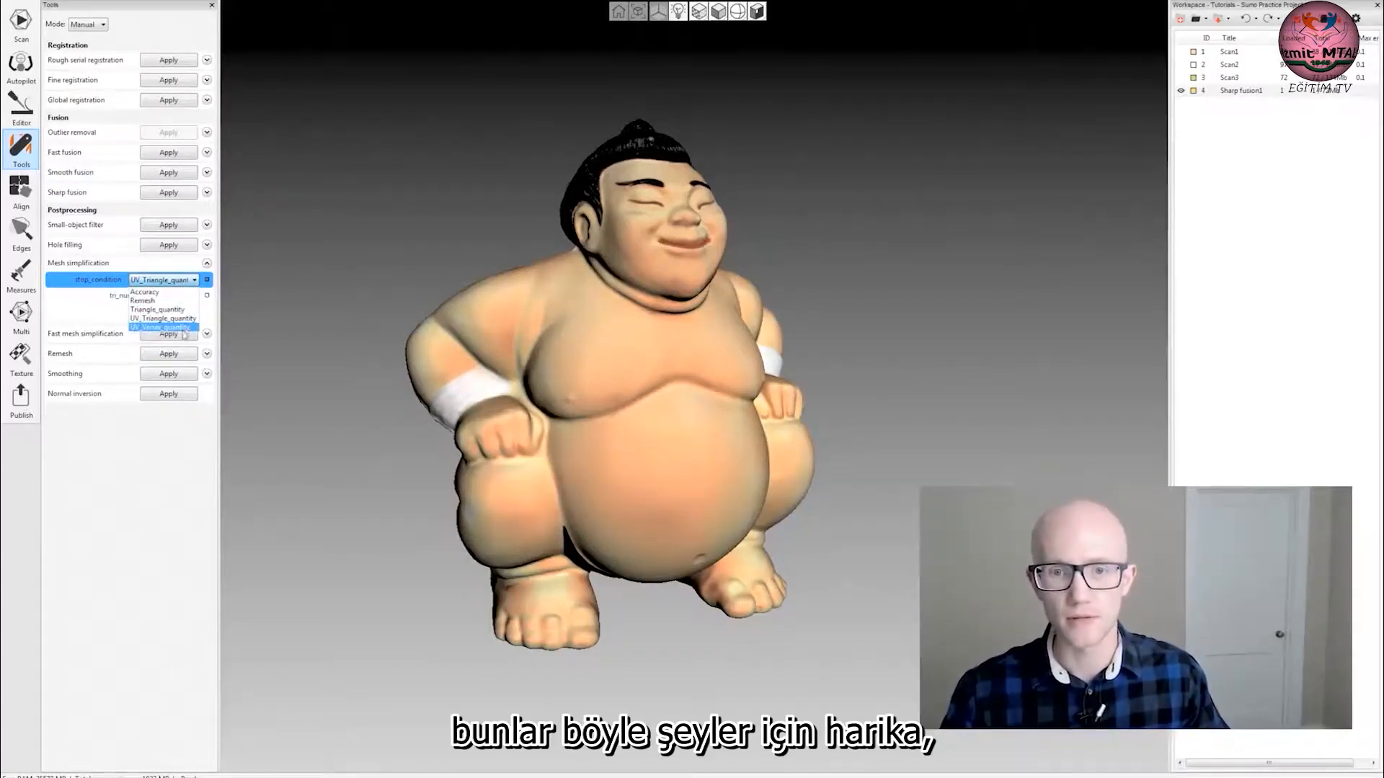
left_click(196, 280)
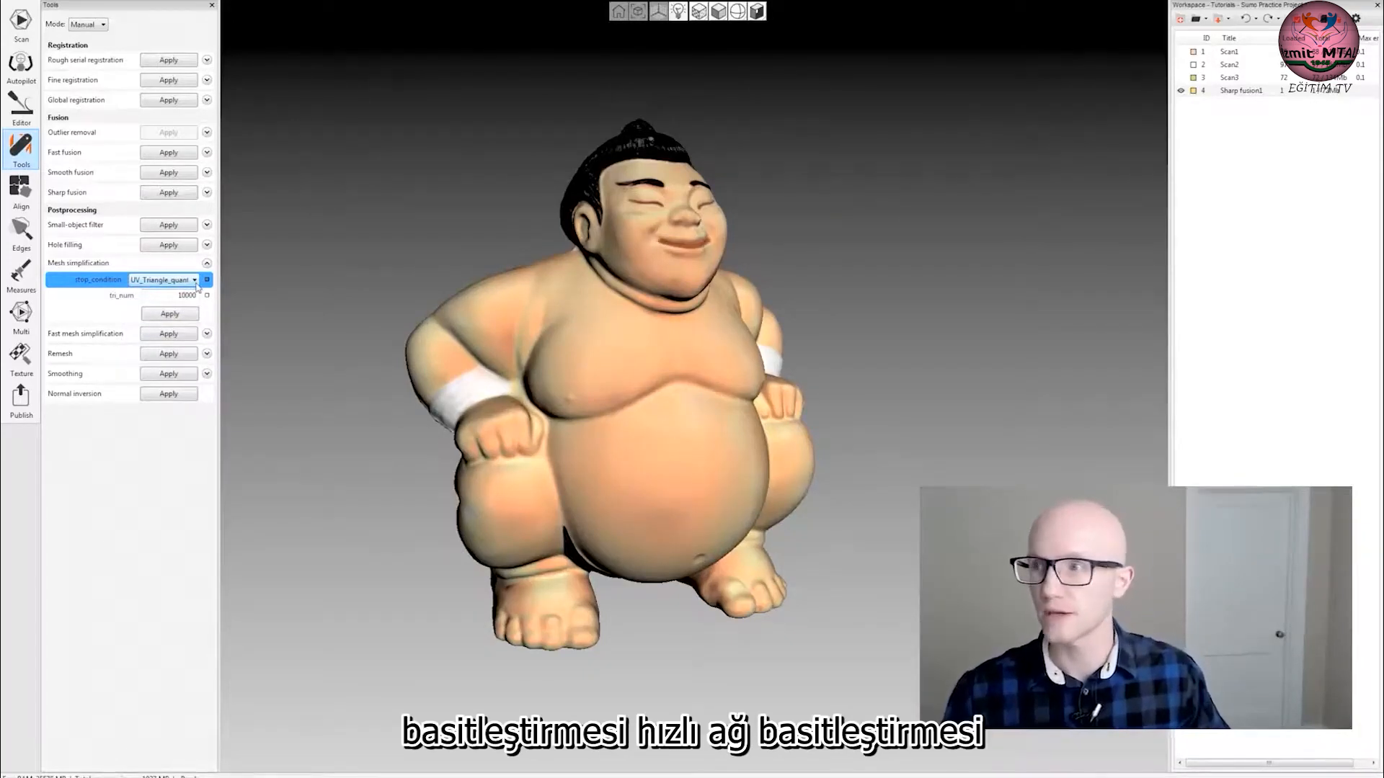
Compare the fast mesh simplification settings with the stop condition options of the regular mesh simplification.
left_click(206, 263)
left_click(206, 283)
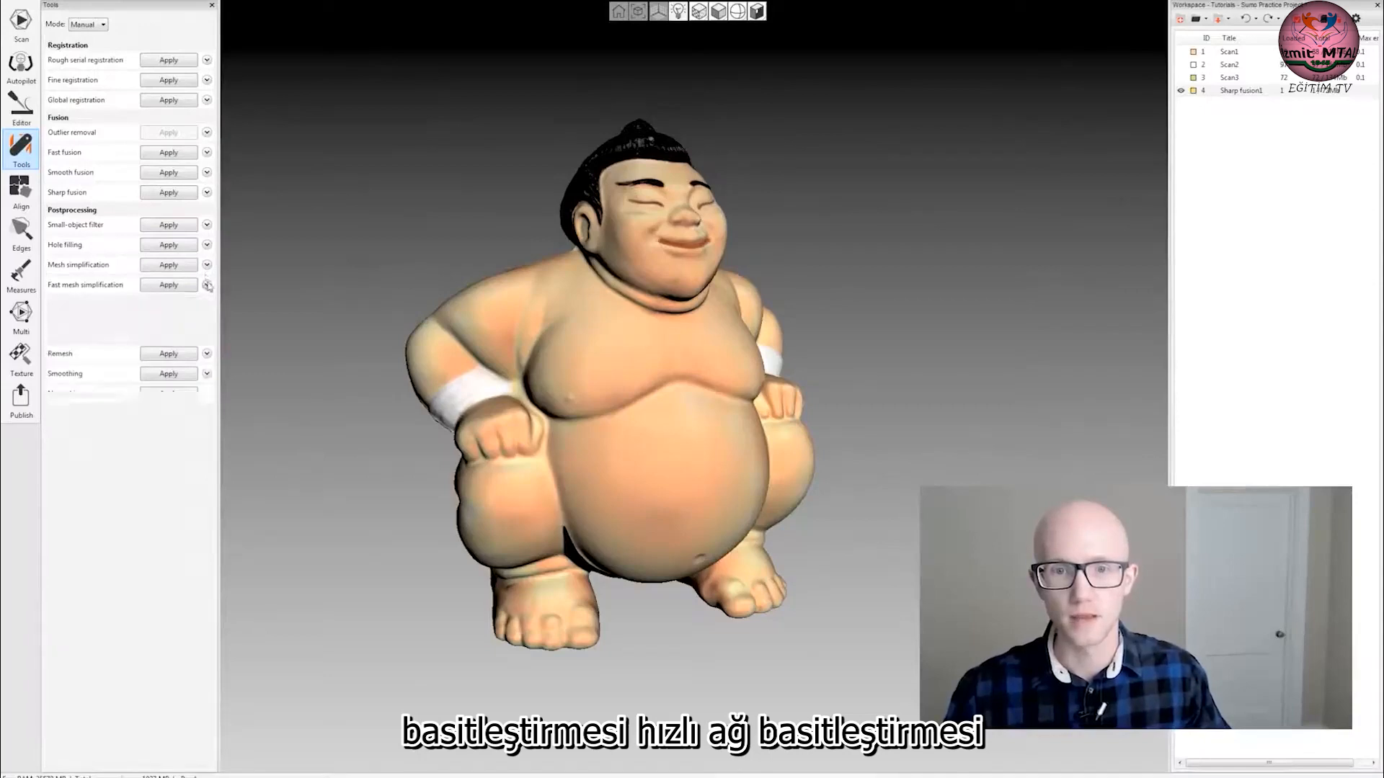
left_click(185, 299)
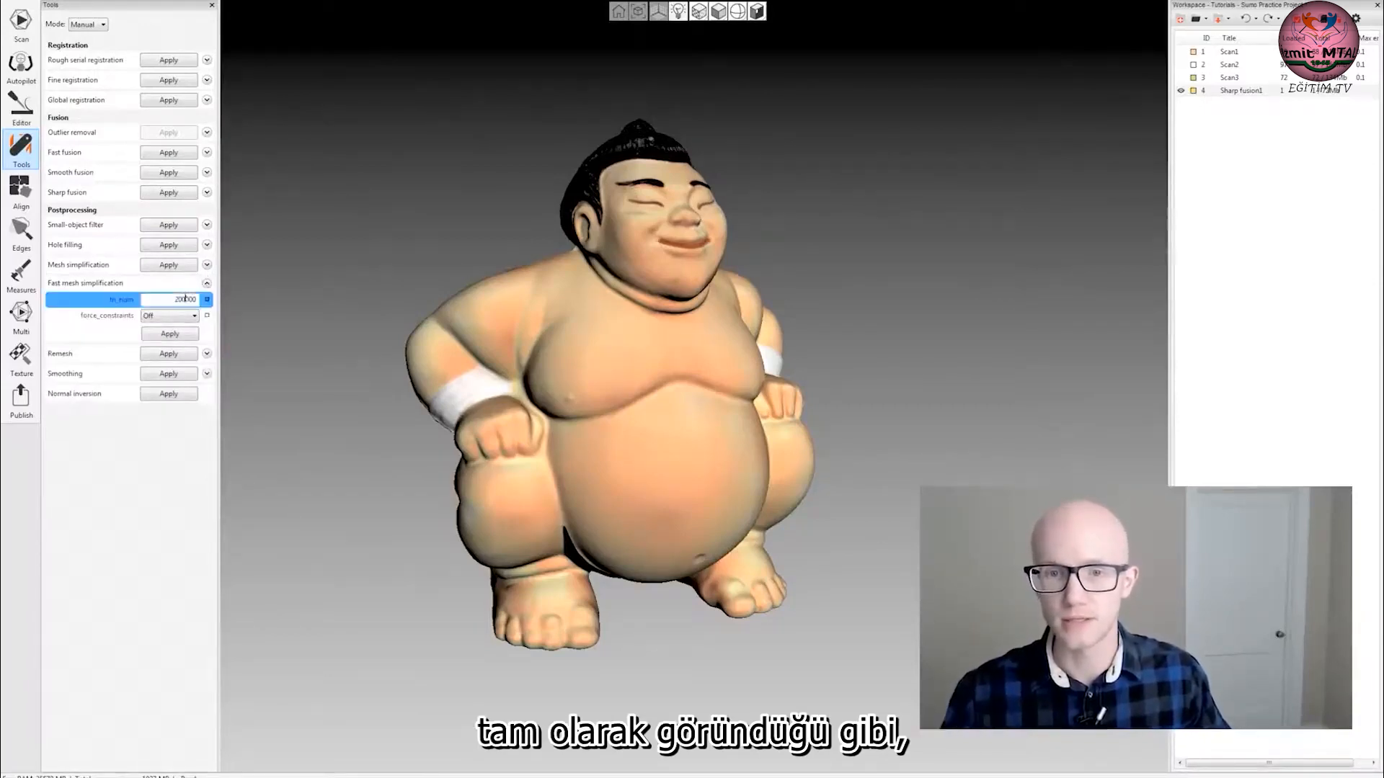
left_click(207, 263)
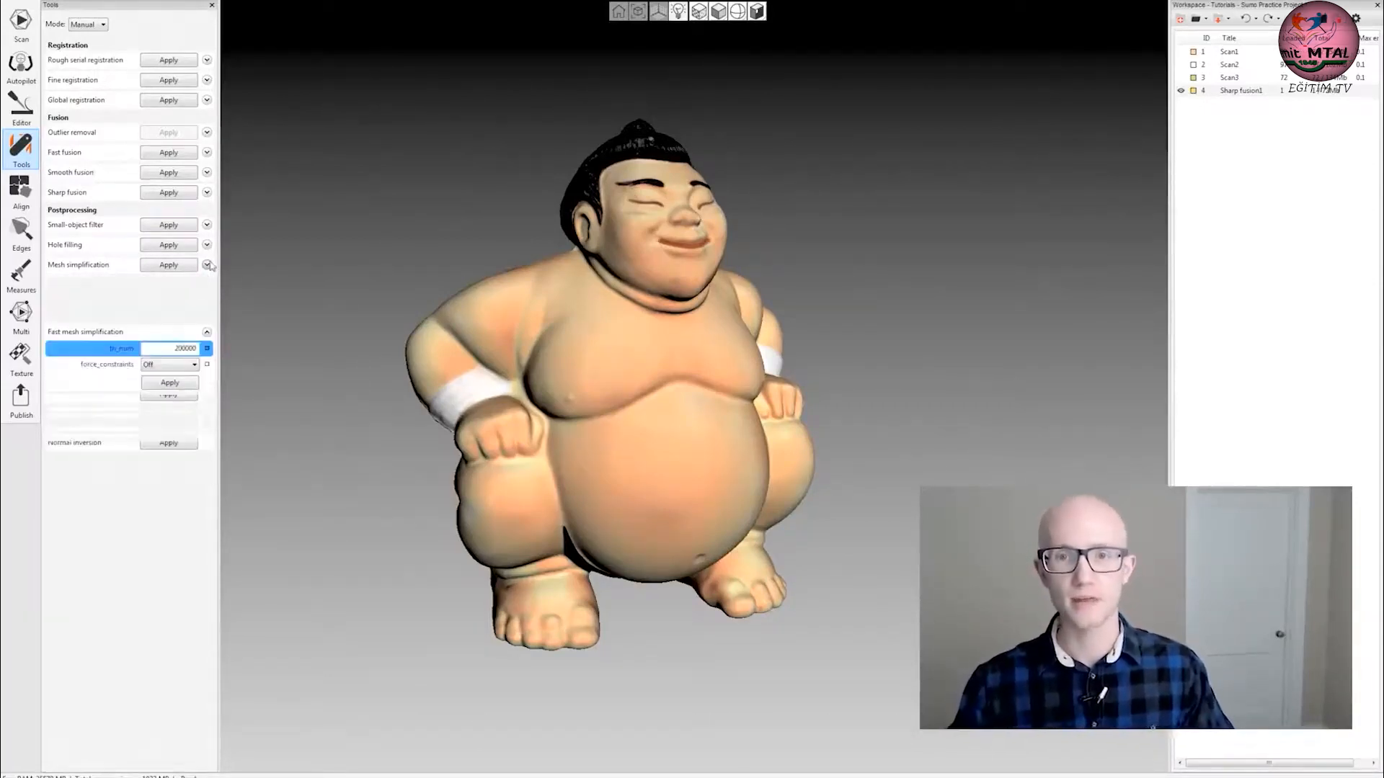
left_click(165, 281)
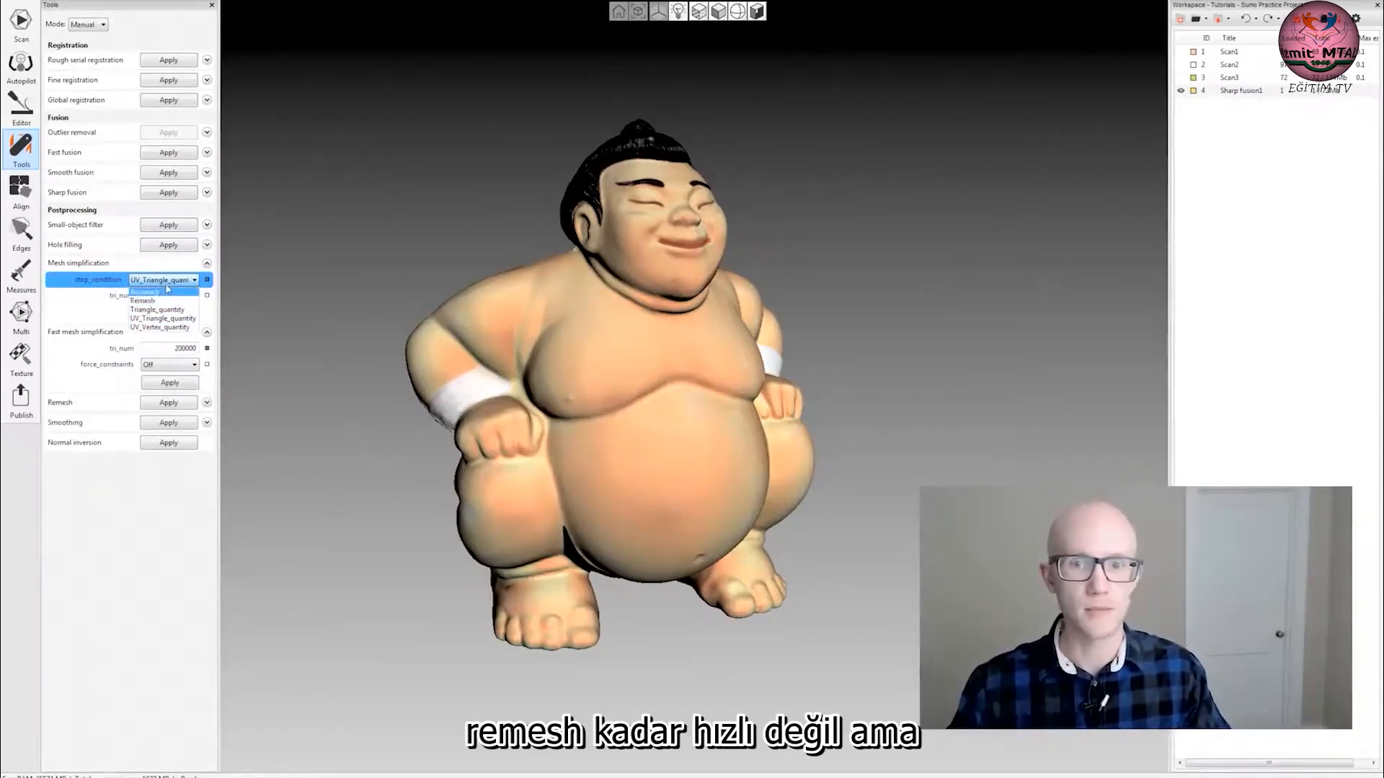
left_click(167, 283)
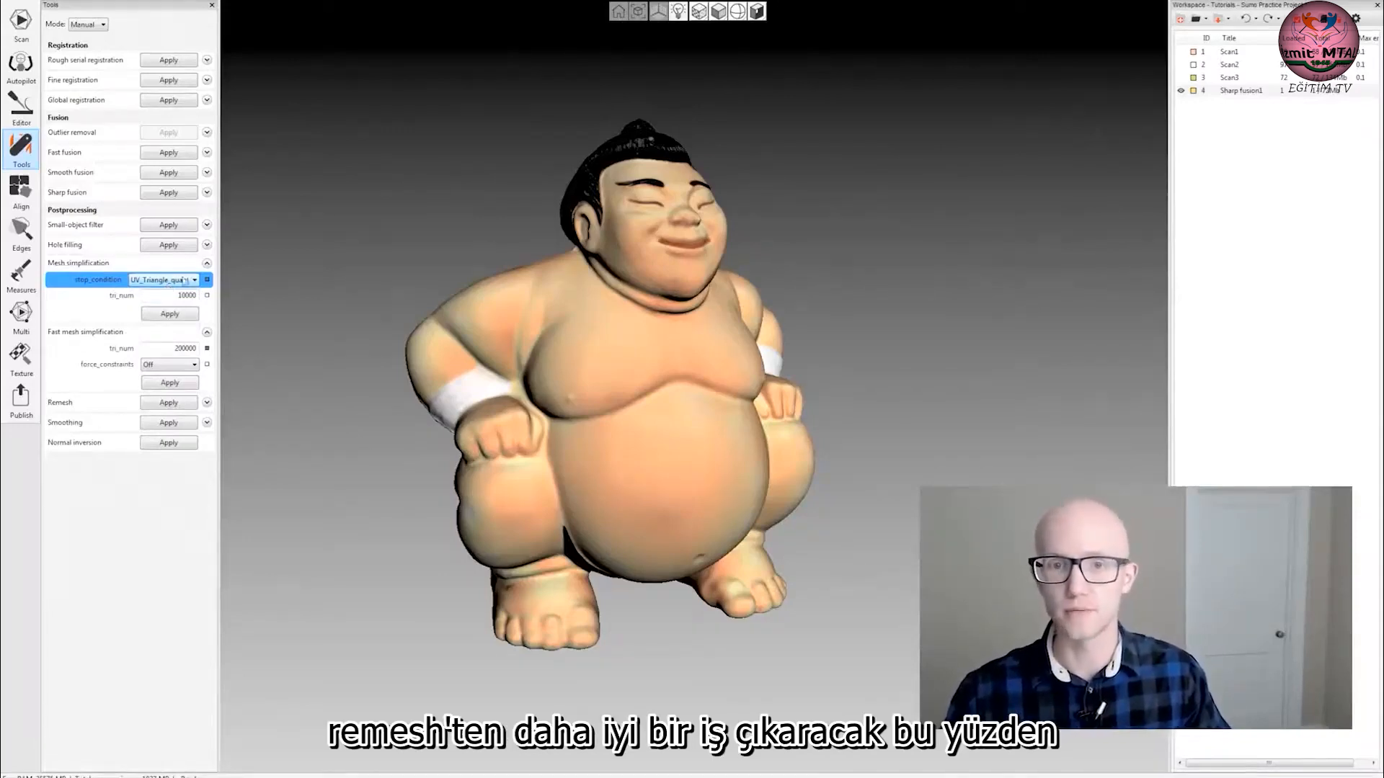
left_click(207, 263)
Apply fast mesh simplification to the Sharp fusion model with a triangle number of 200000 and force_constraints off, and inspect the figurine.
left_click(184, 299)
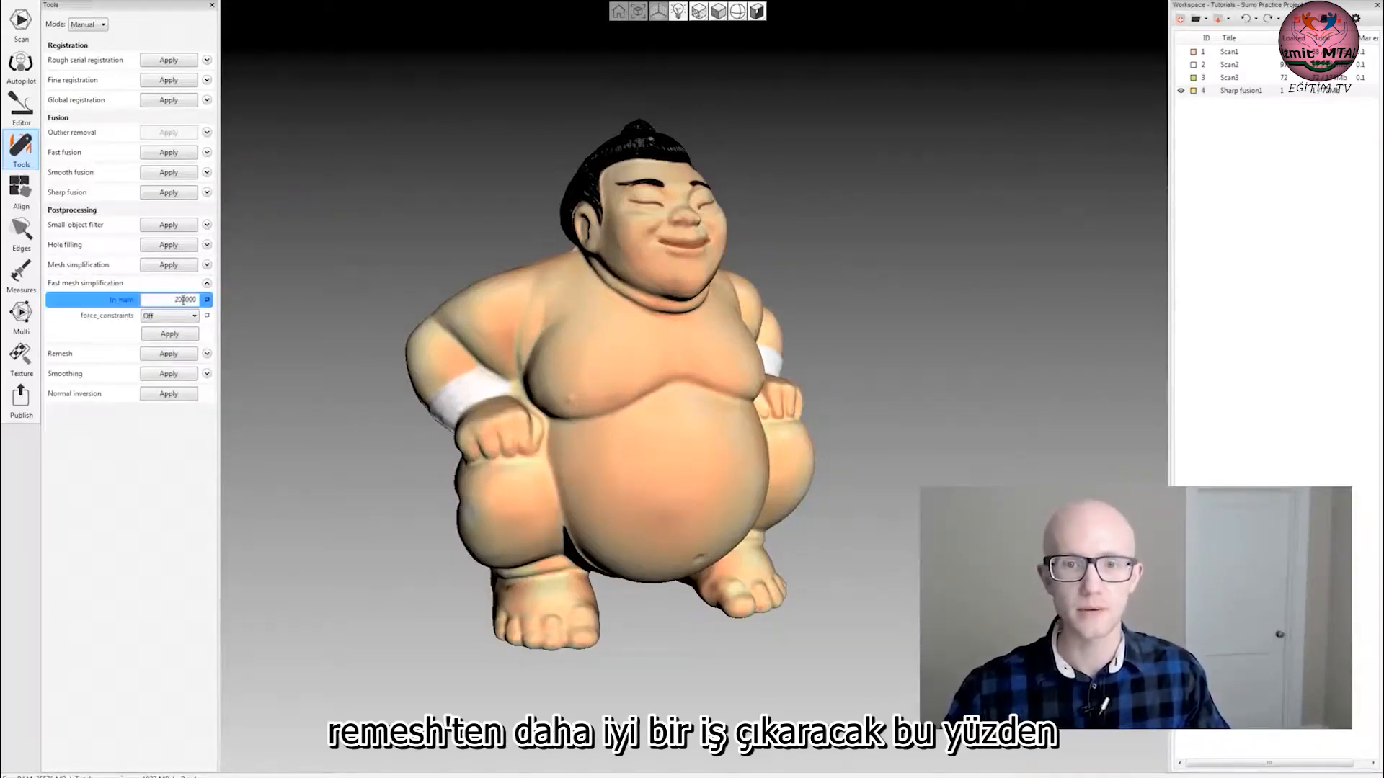
left_click(179, 336)
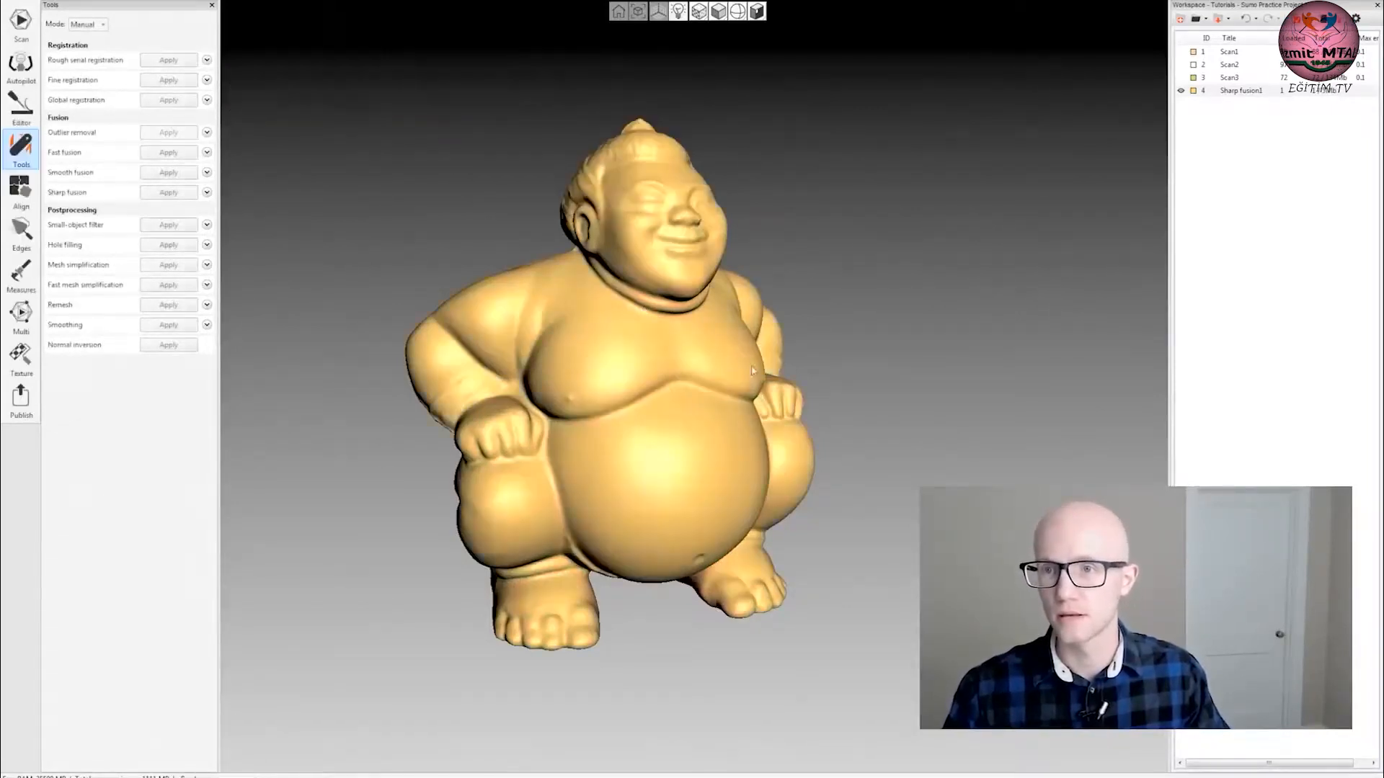
left_click_drag(836, 401, 651, 345)
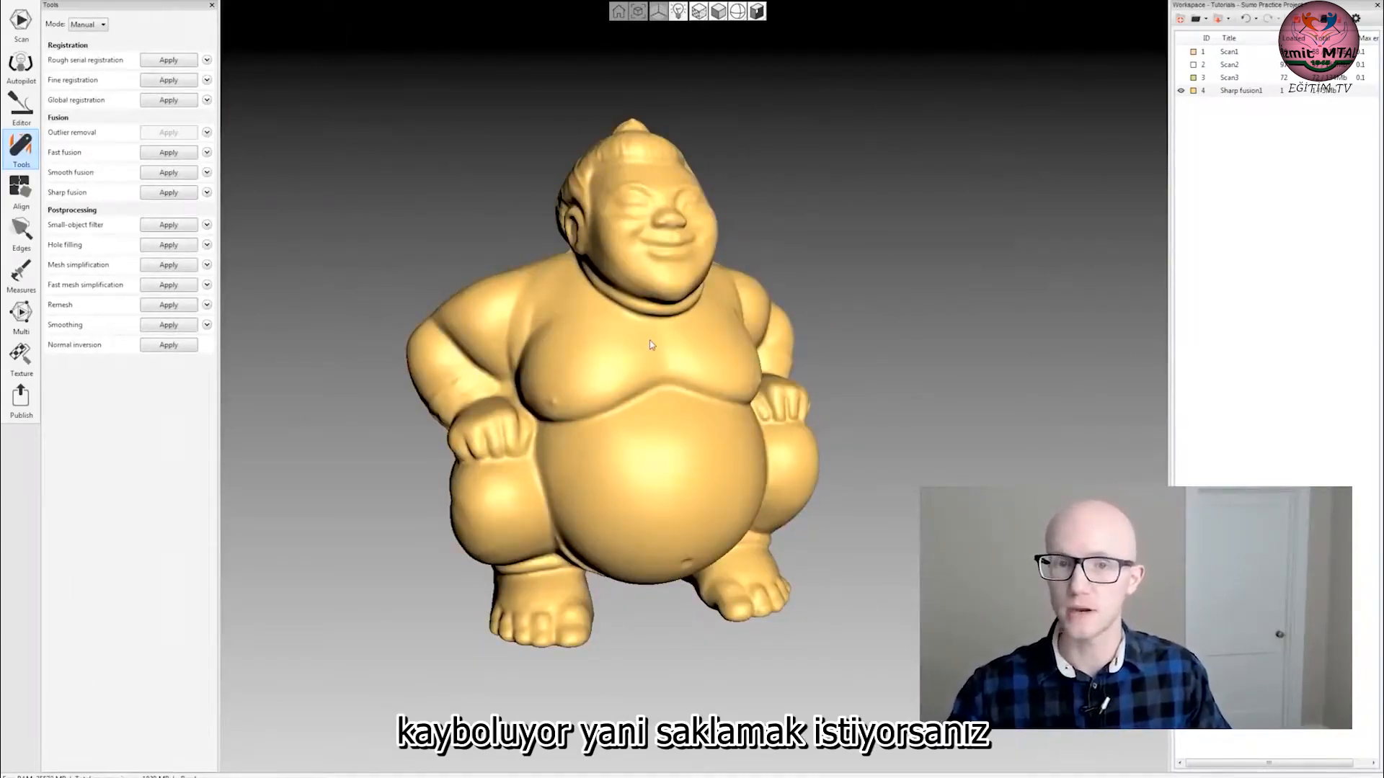
Examine the UV_Triangle_quantity and UV_Vertex_quantity options among the mesh simplification stop conditions.
left_click(207, 264)
left_click(165, 281)
left_click(165, 281)
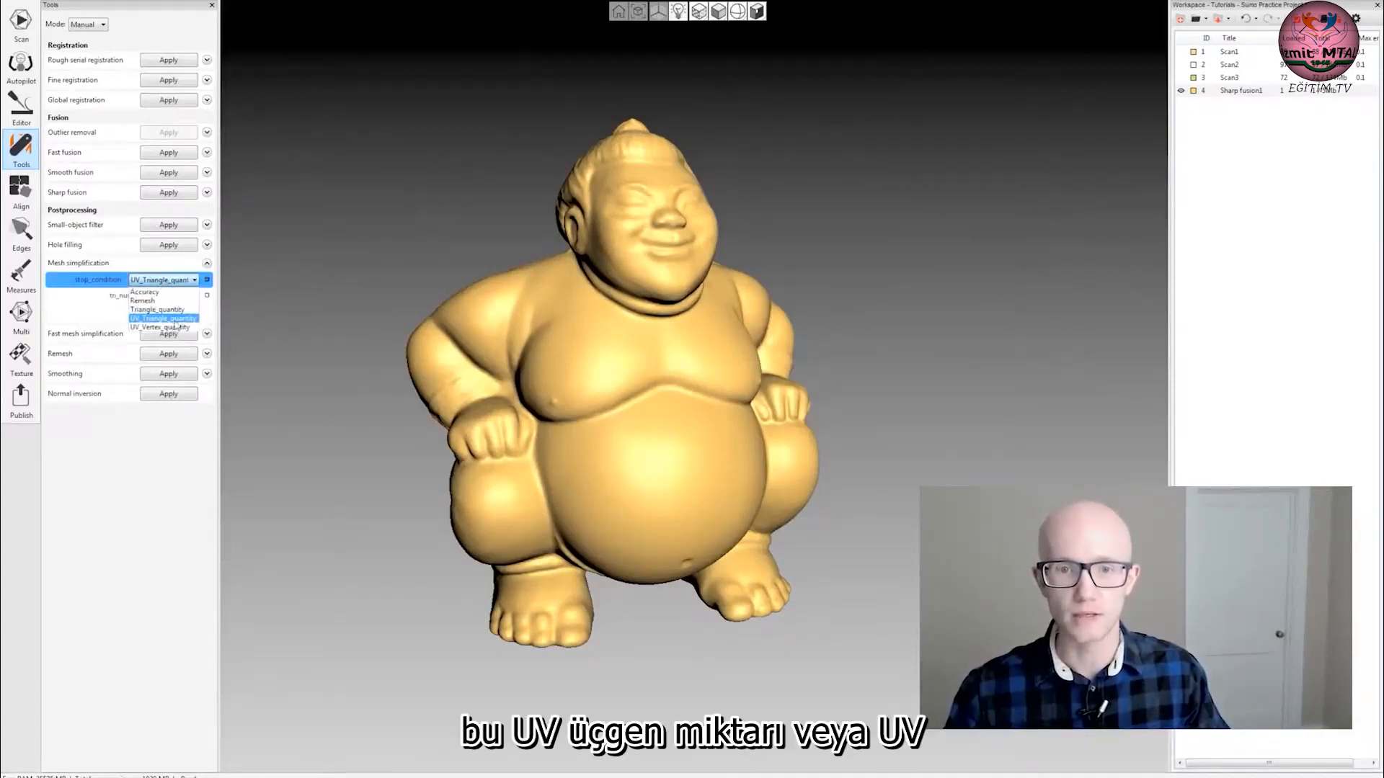
left_click(192, 281)
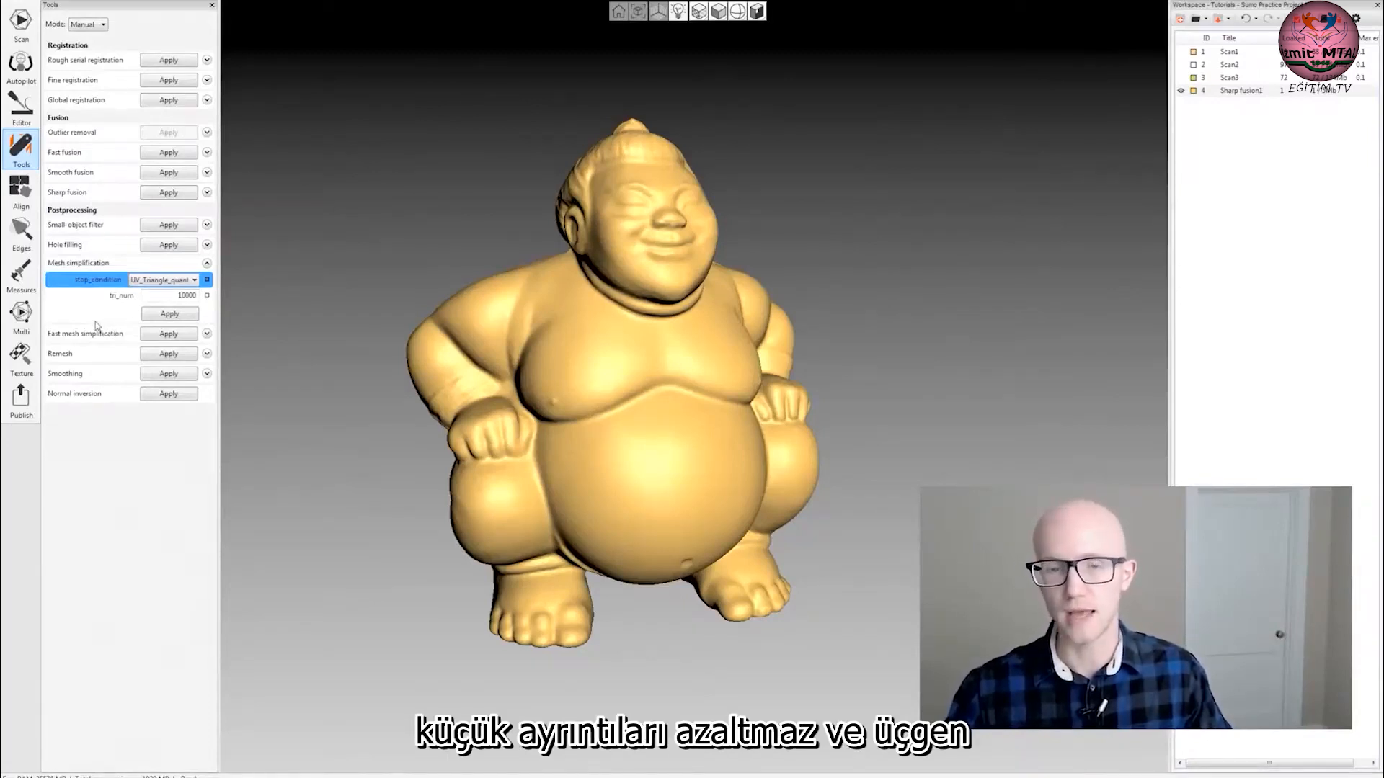
Set the mesh simplification stop condition to Triangle_quantity, check its triangle number, and collapse the settings.
left_click(180, 280)
left_click(173, 304)
left_click(177, 281)
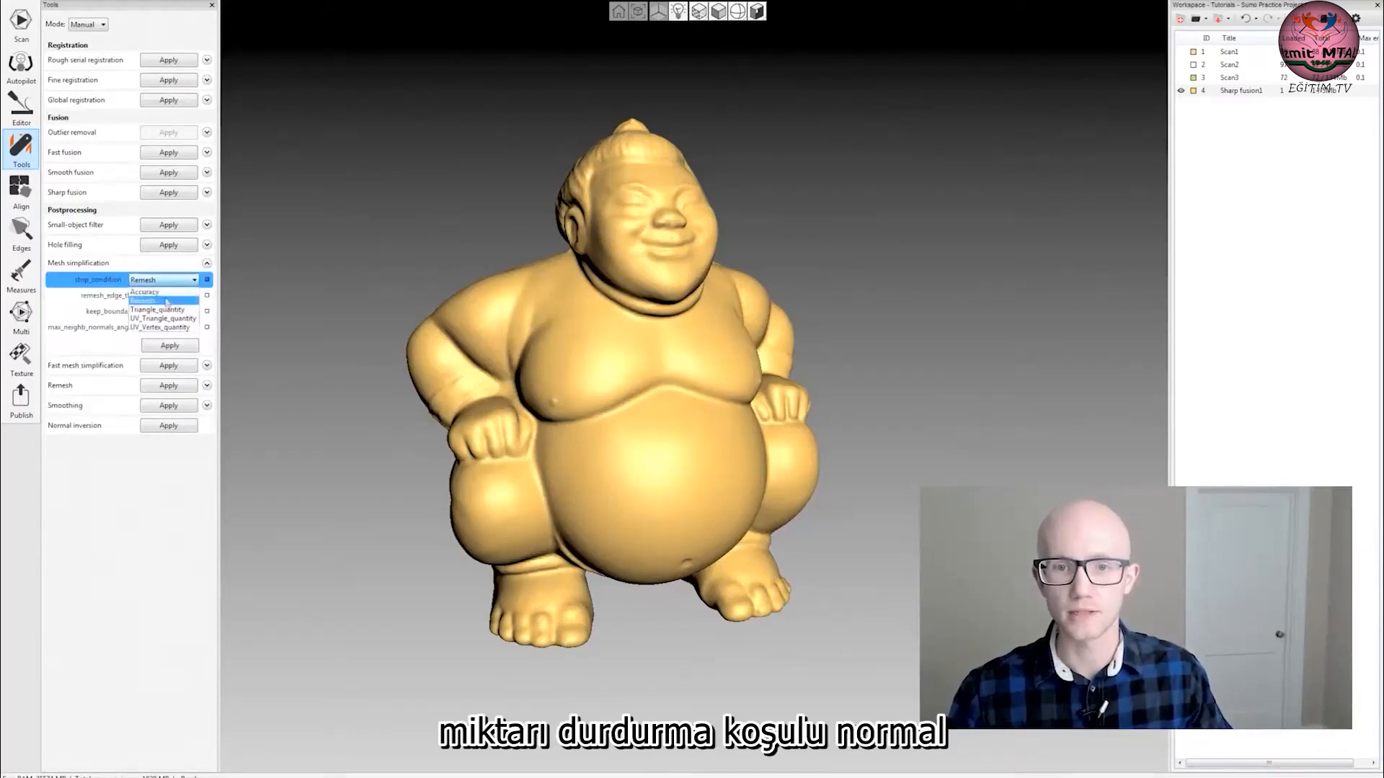
left_click(169, 310)
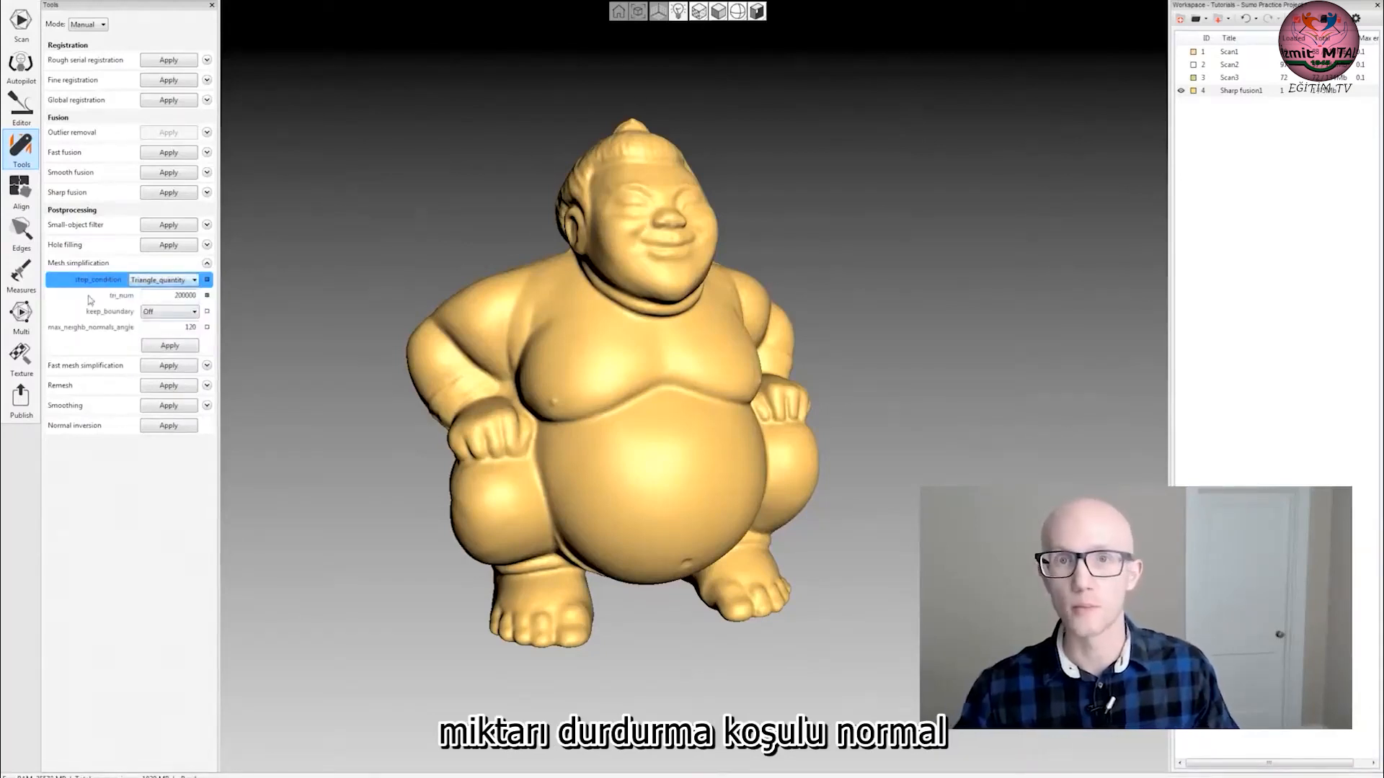
left_click(152, 295)
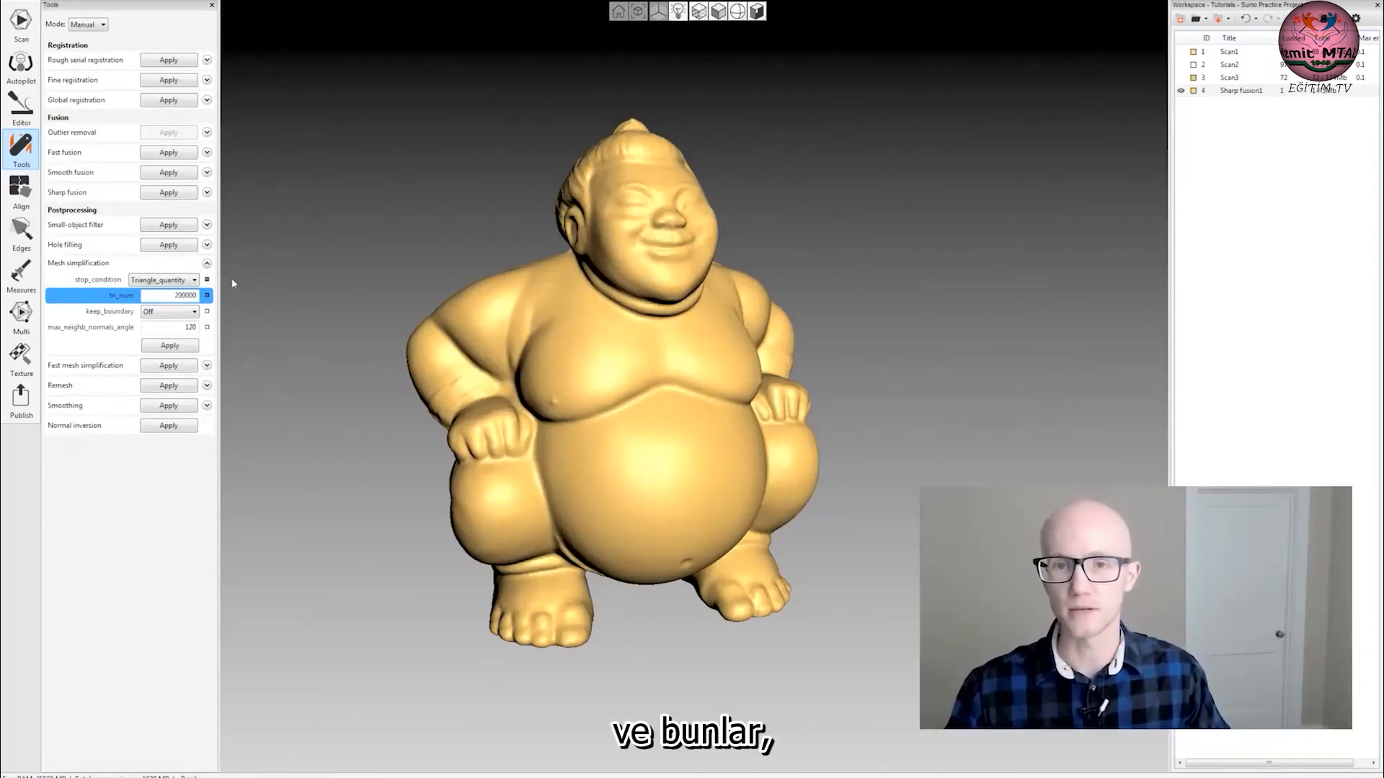
left_click(207, 264)
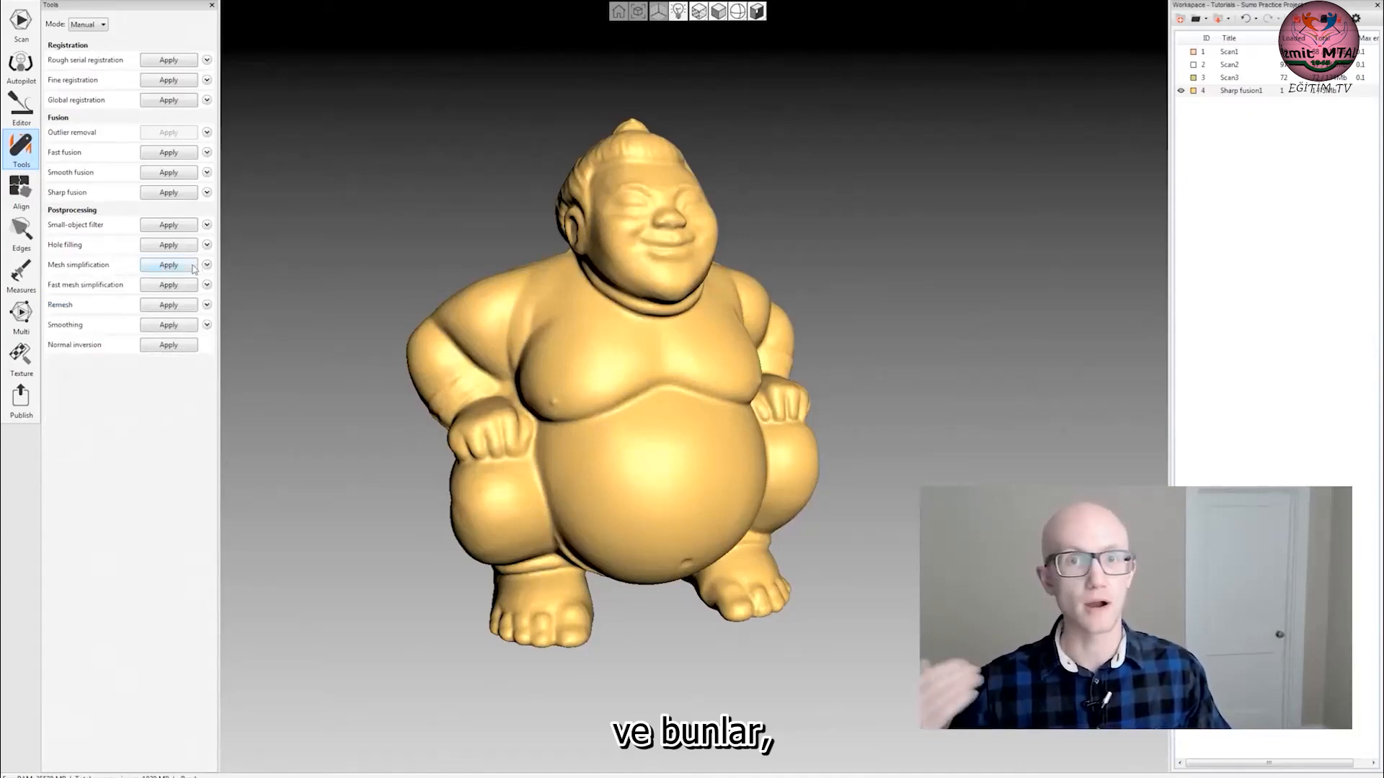